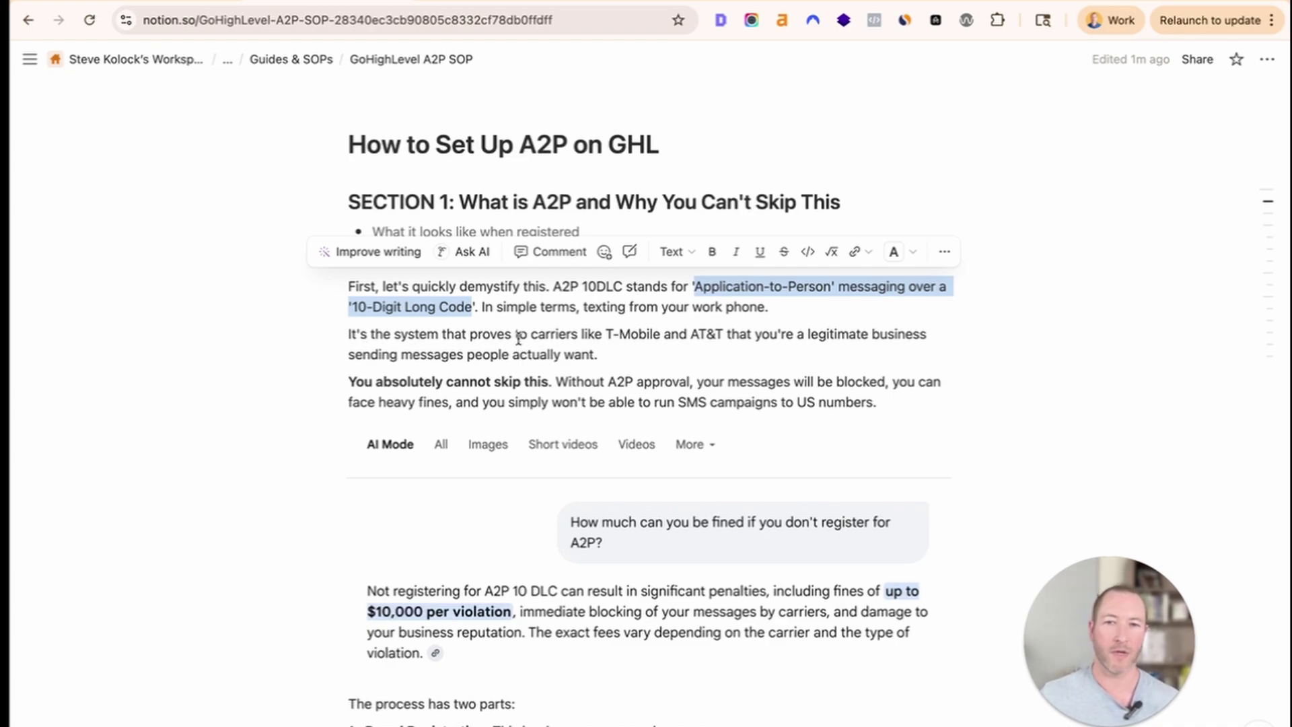
Highlight the SOP sentences on proving legitimacy to carriers and 'You absolutely cannot skip this'.
{"action": "left_click_drag", "start_coordinate": [518, 334], "coordinate": [668, 366]}
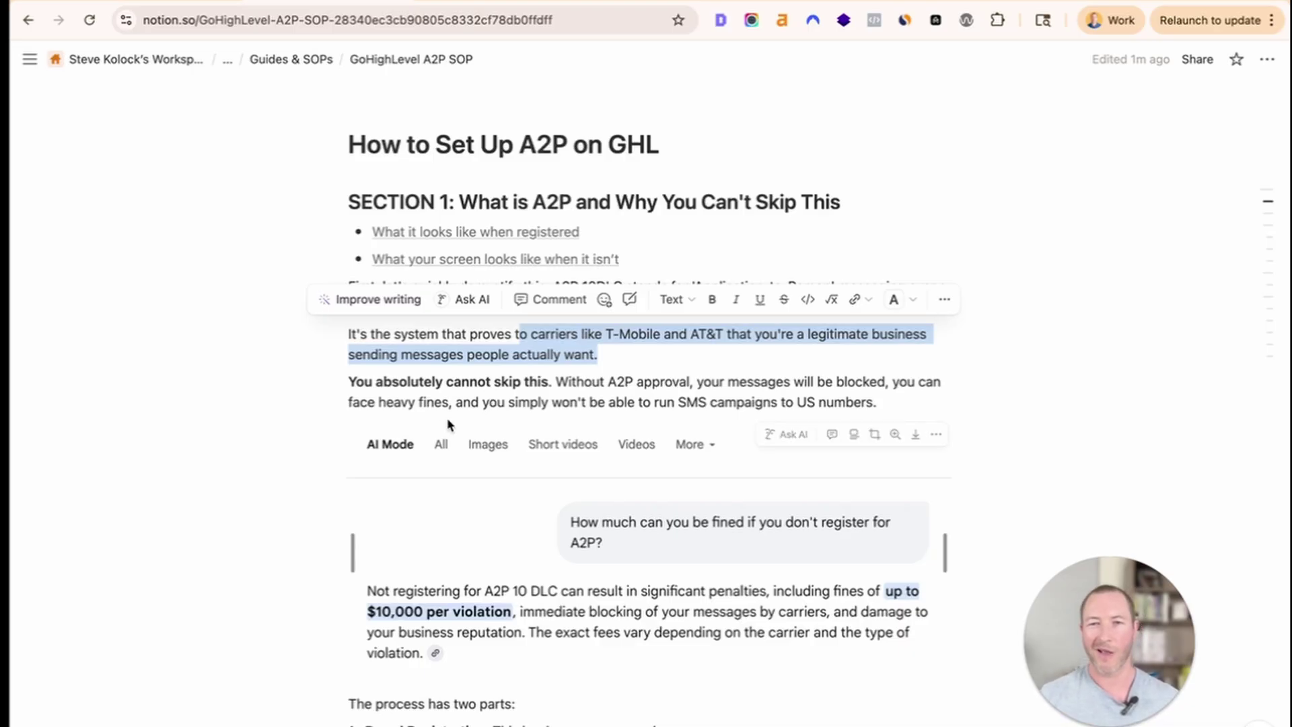
{"action": "left_click", "coordinate": [607, 381]}
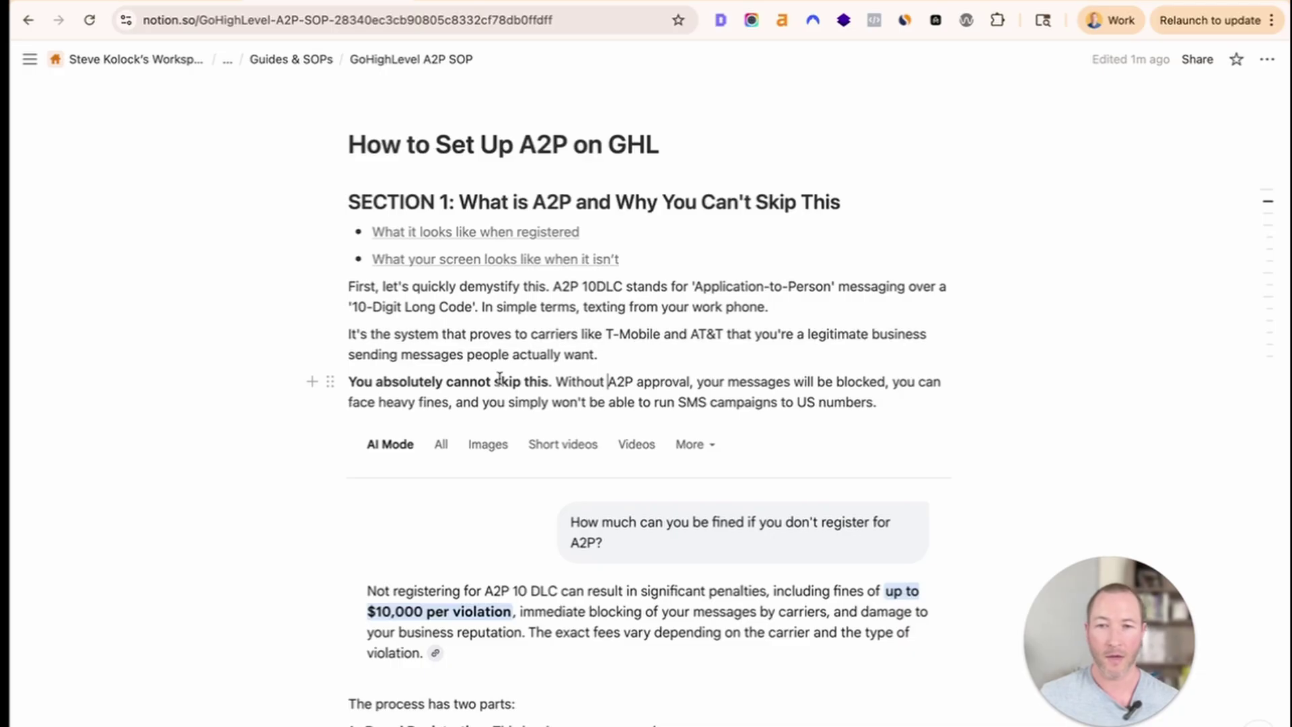
{"action": "left_click_drag", "start_coordinate": [348, 381], "coordinate": [540, 381]}
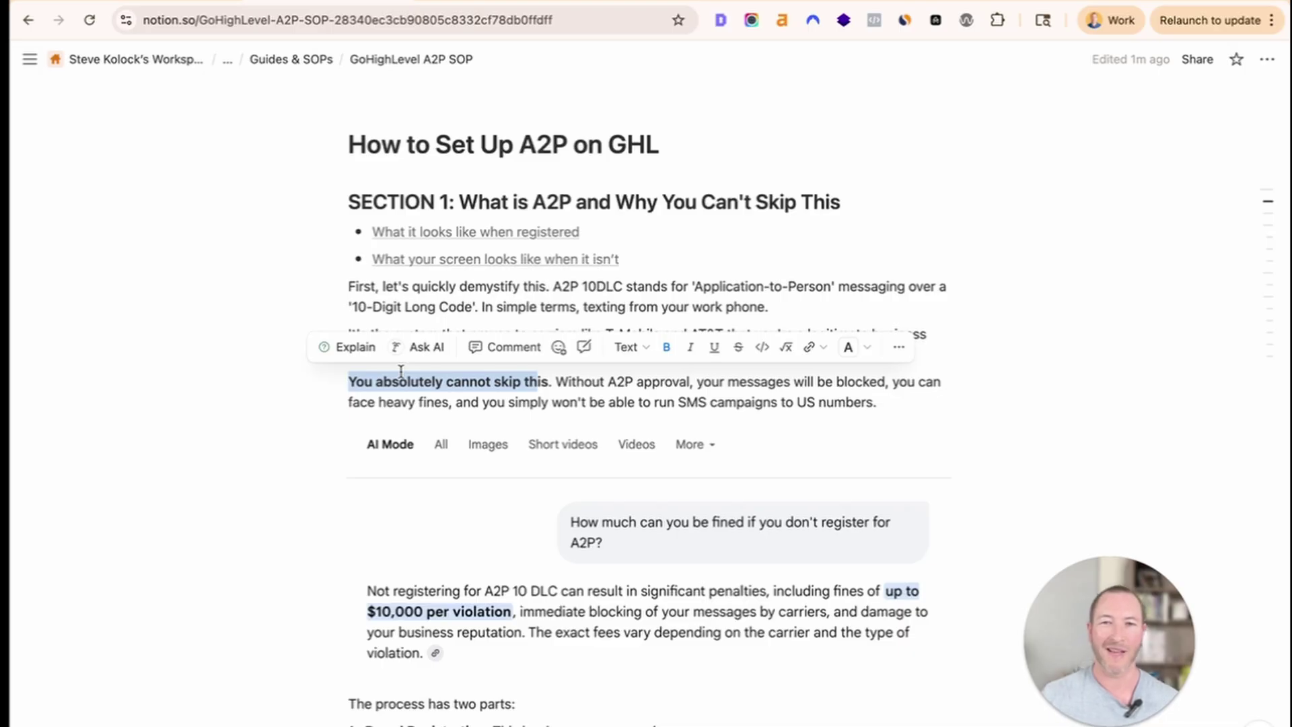
{"action": "left_click", "coordinate": [401, 204]}
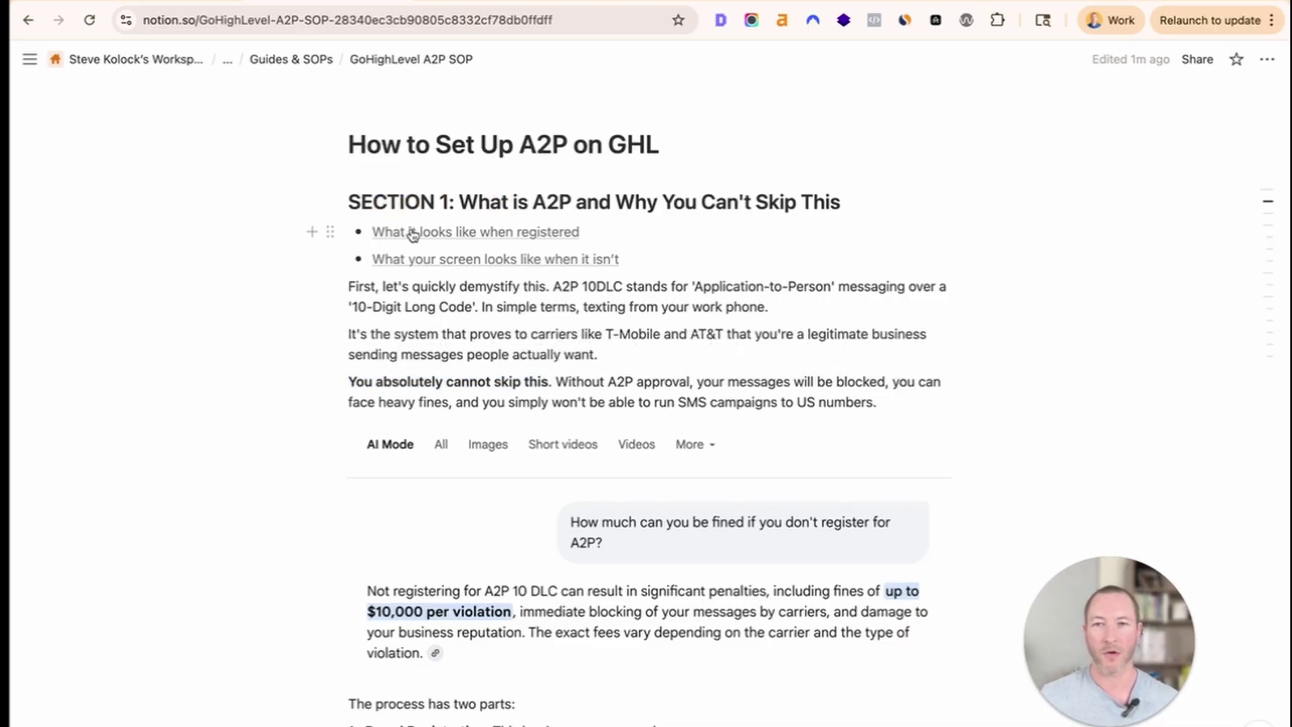
Switch to the GoHighLevel Trust Center page and scroll through it.
{"action": "mouse_move", "coordinate": [411, 234]}
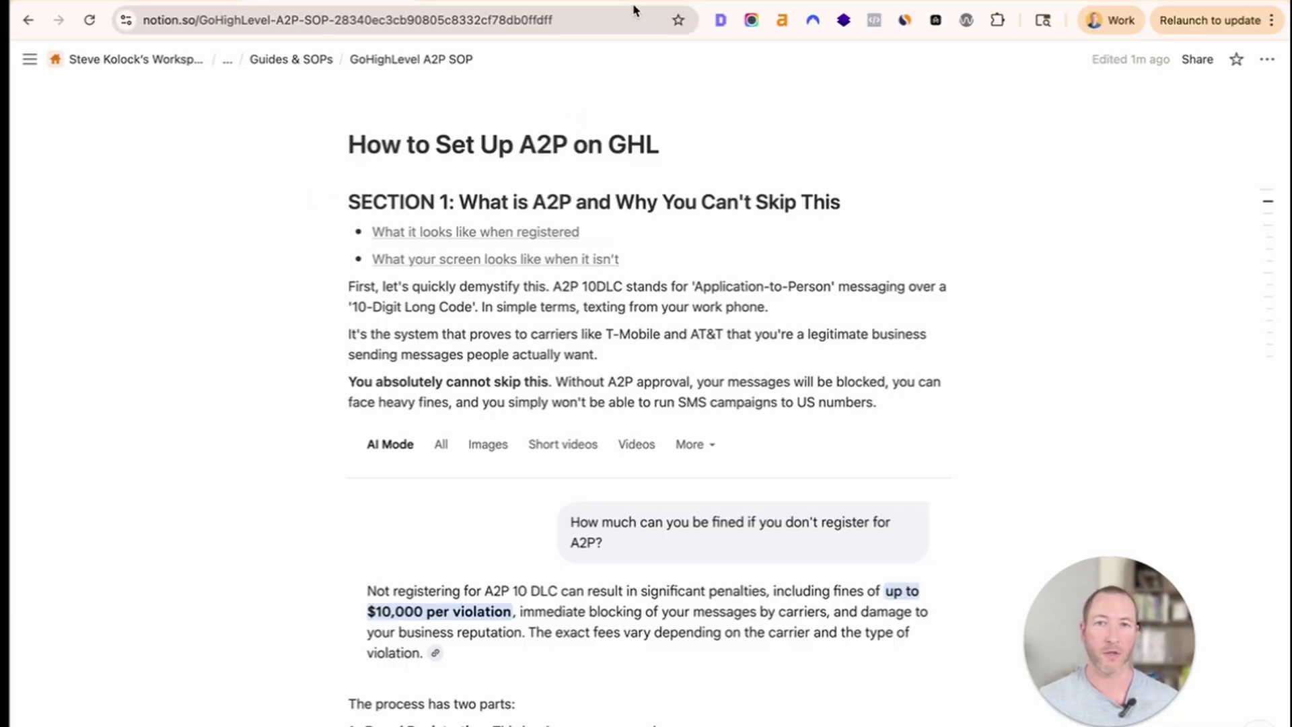
{"action": "key", "text": "ctrl+Tab"}
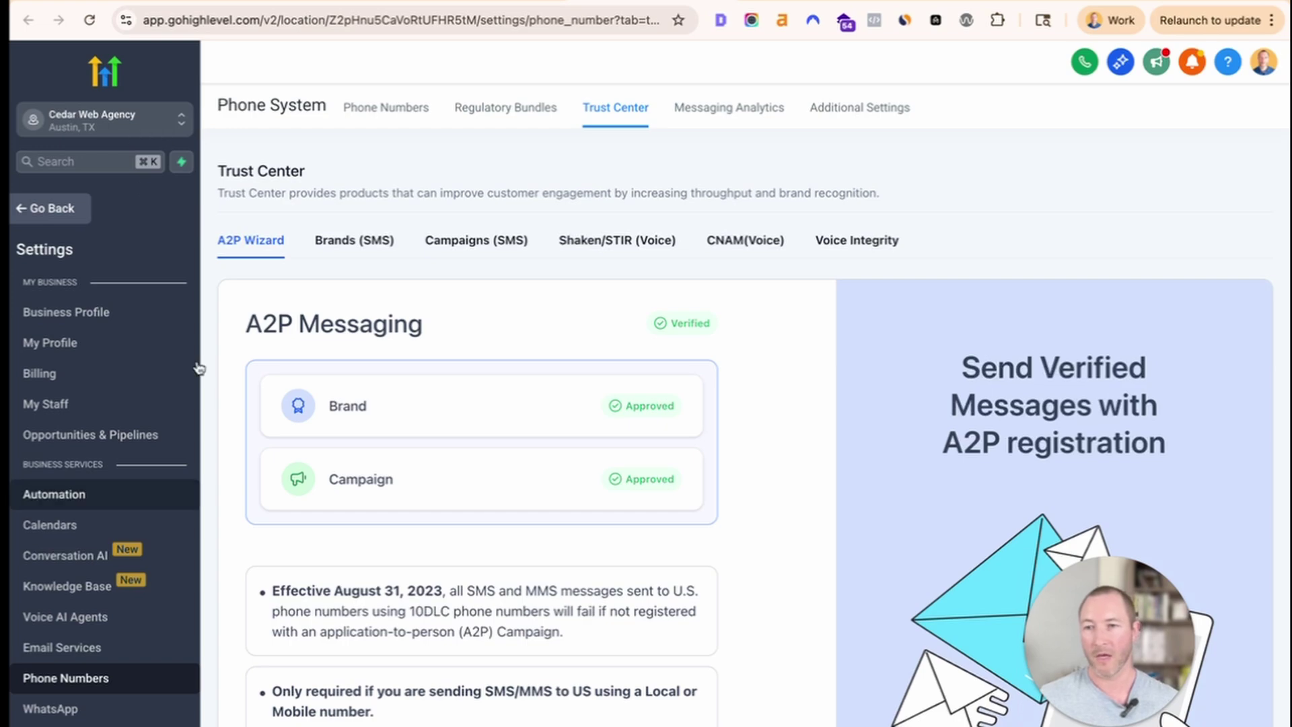
{"action": "double_click", "coordinate": [27, 248]}
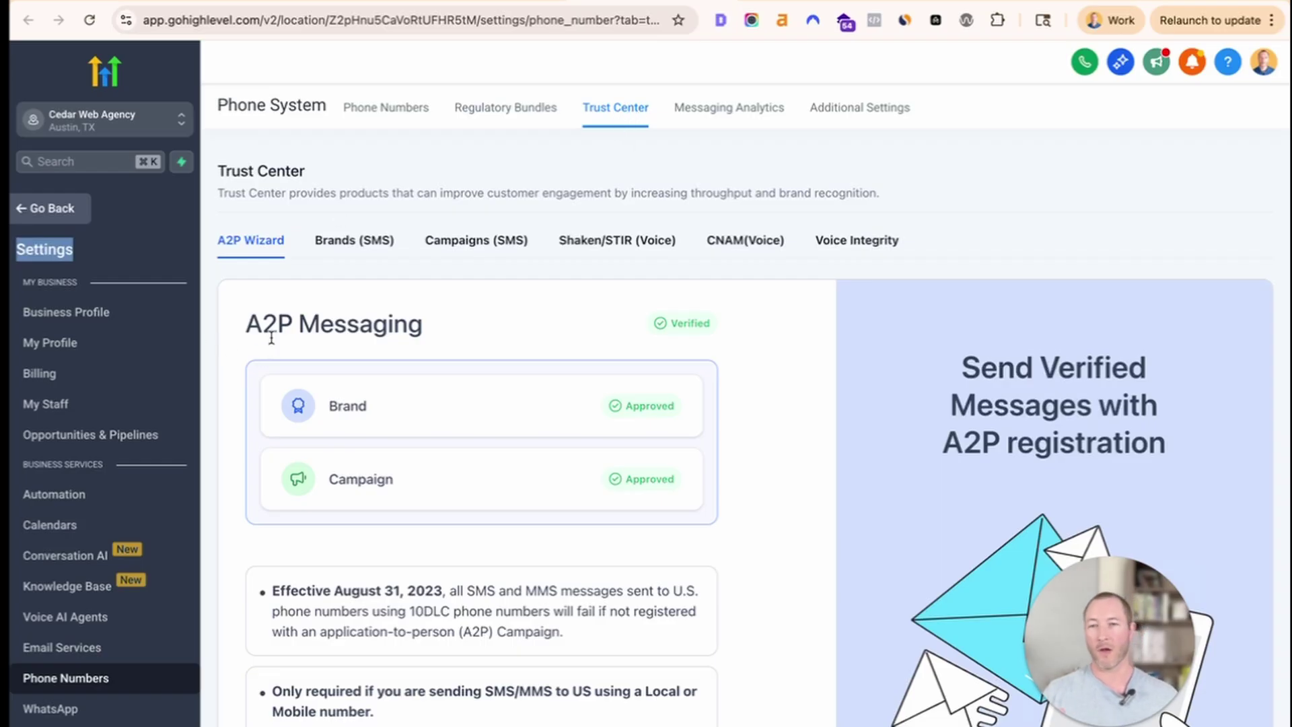
{"action": "scroll", "coordinate": [275, 337], "scroll_direction": "down", "scroll_amount": 1}
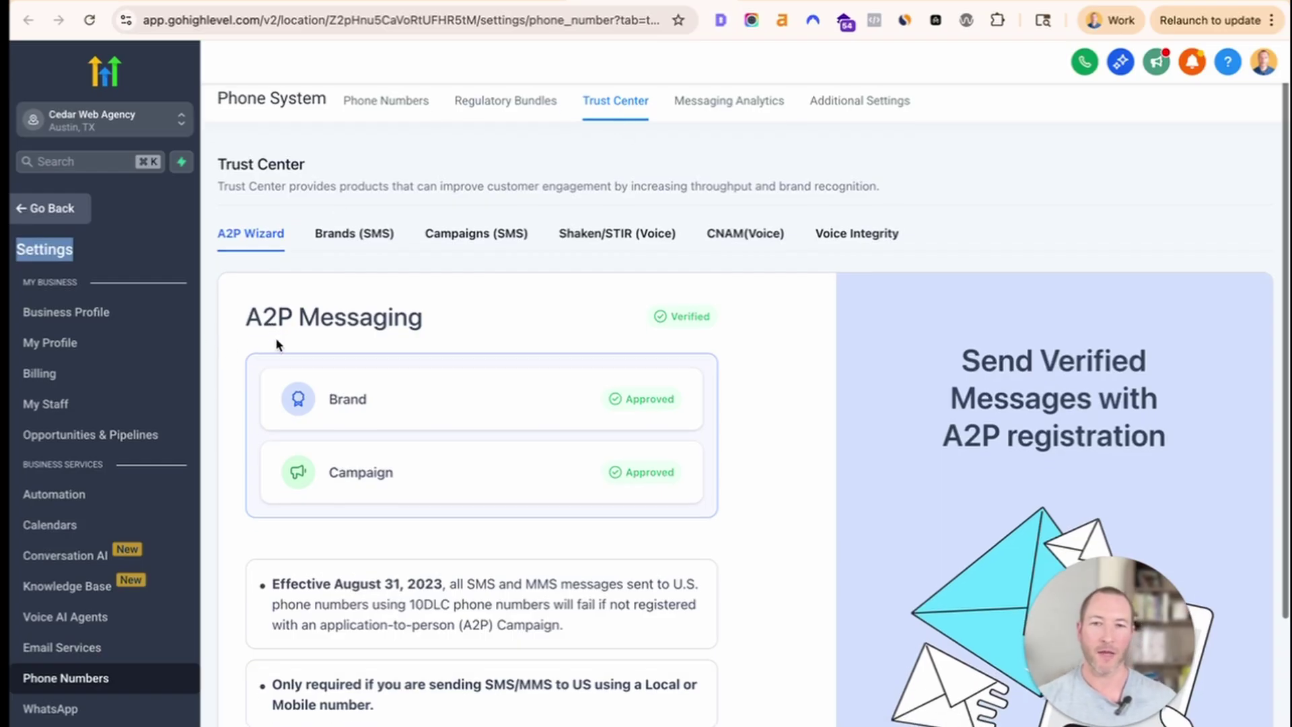
{"action": "left_click_drag", "start_coordinate": [642, 300], "coordinate": [706, 495]}
{"action": "scroll", "coordinate": [795, 502], "scroll_direction": "down", "scroll_amount": 5}
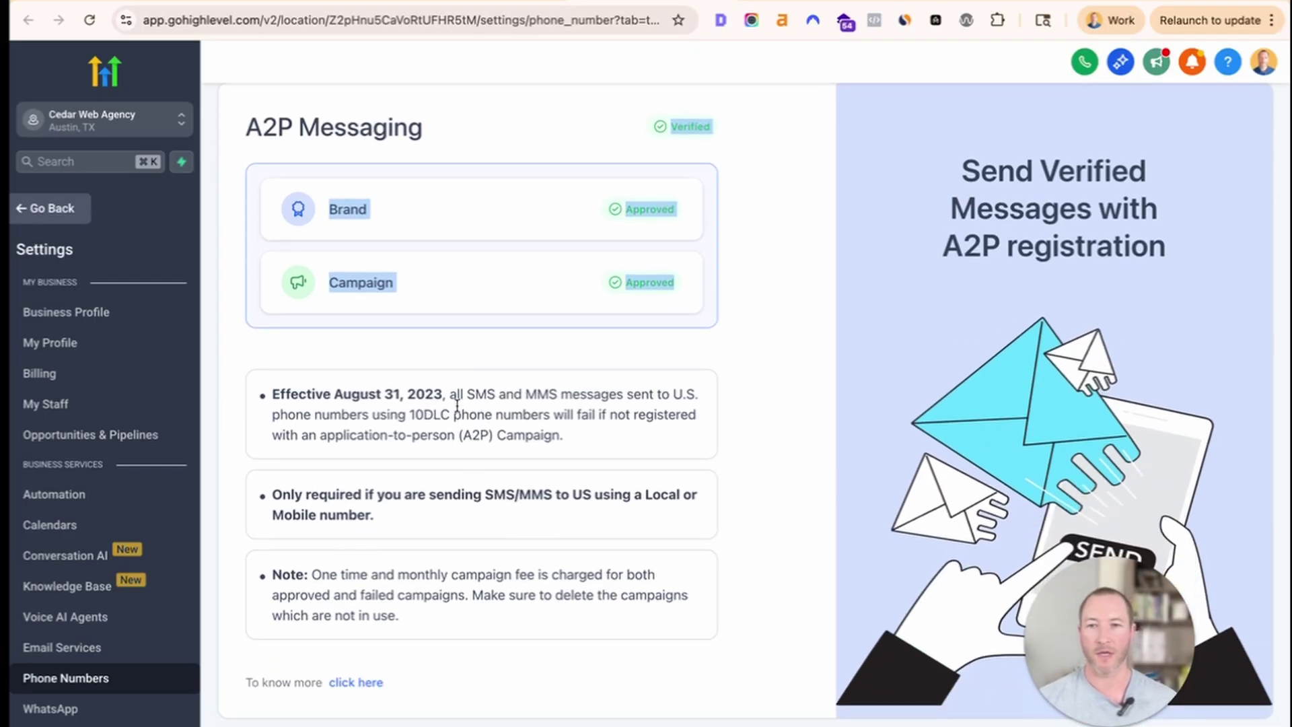
Highlight the August 31, 2023 requirement and the only-required-for-US-numbers bullet.
{"action": "left_click_drag", "start_coordinate": [449, 392], "coordinate": [658, 453]}
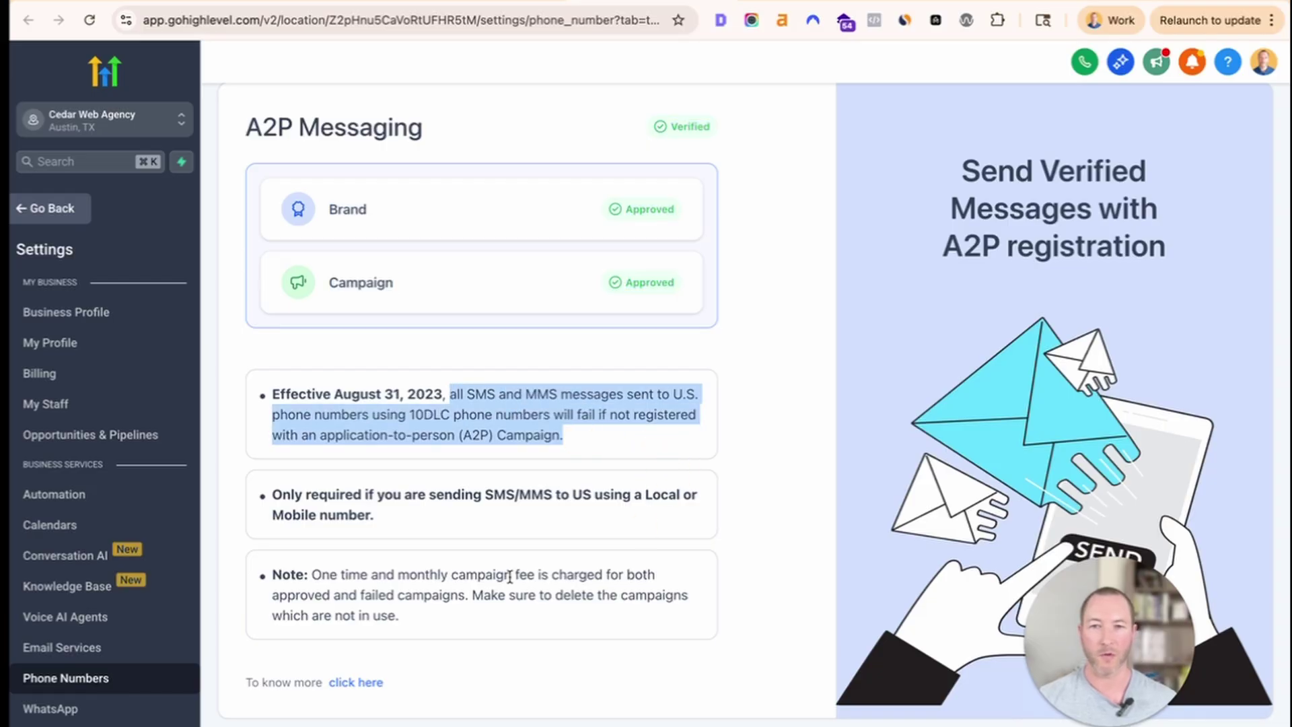
{"action": "left_click", "coordinate": [734, 449]}
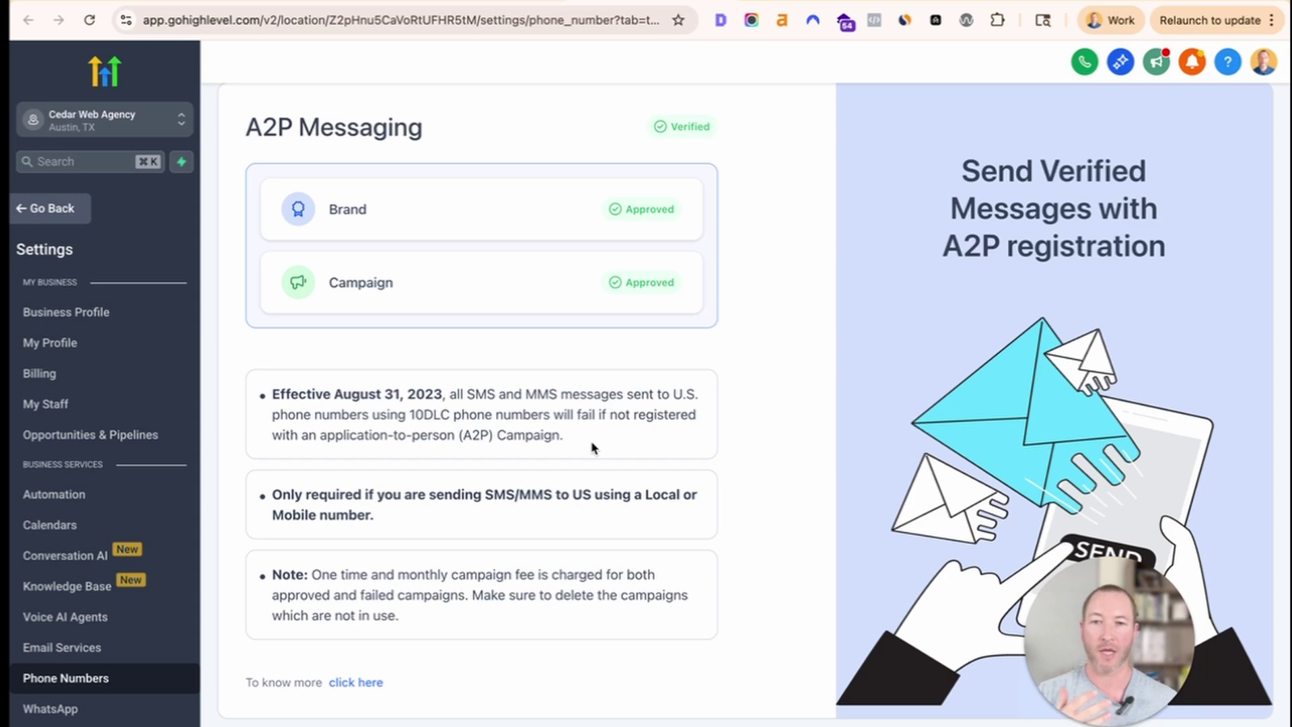
{"action": "triple_click", "coordinate": [247, 493]}
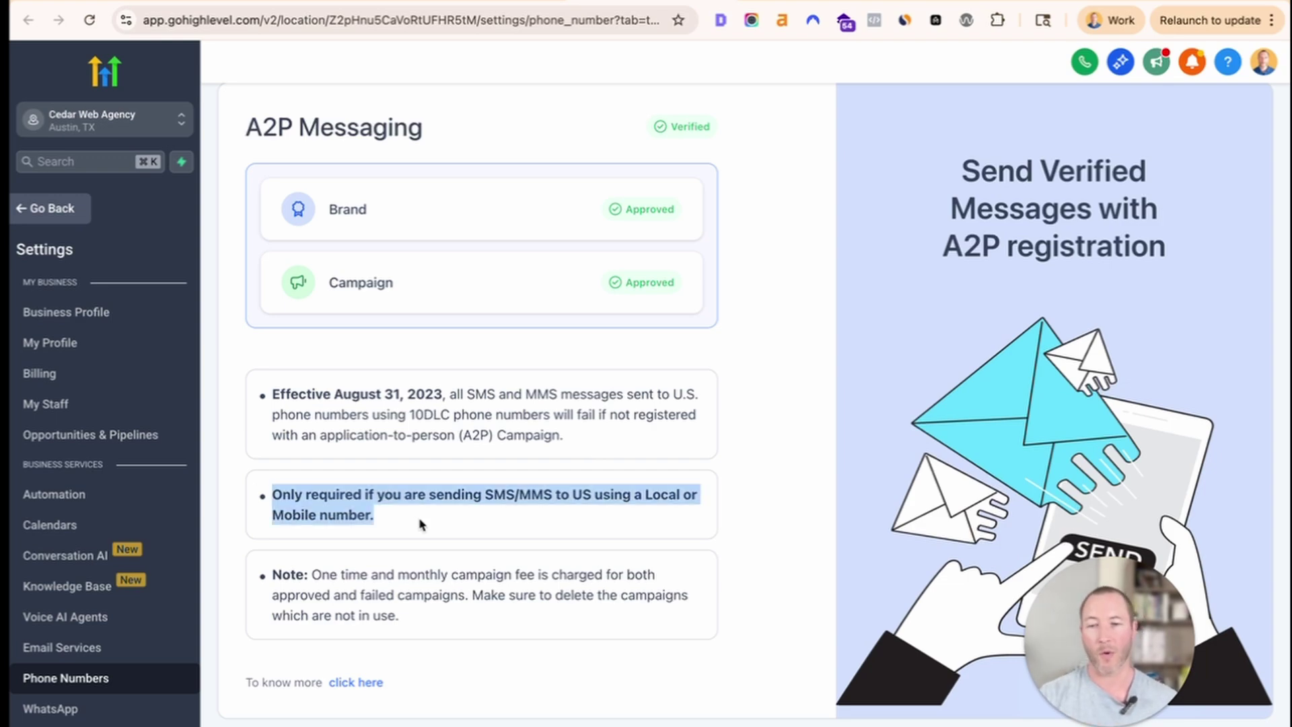
{"action": "left_click", "coordinate": [350, 569]}
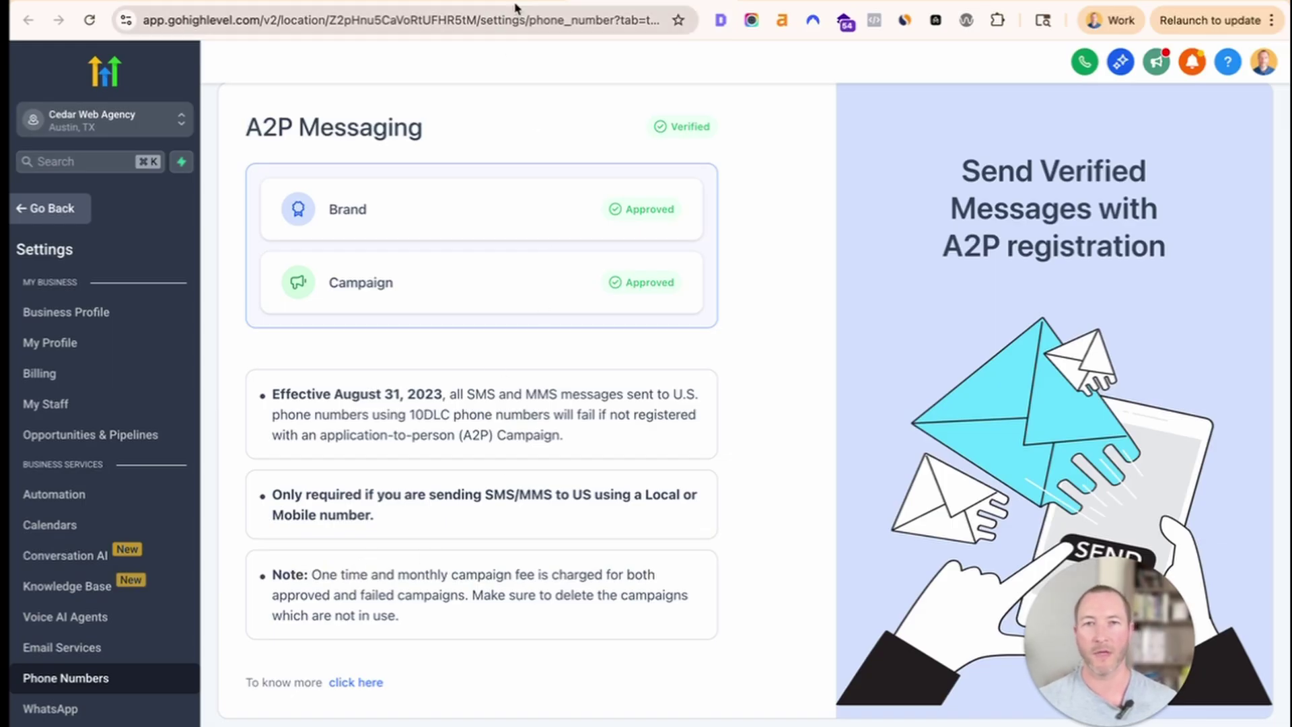
View the other location's unverified Trust Center, then return to the Notion SOP.
{"action": "left_click", "coordinate": [801, 1]}
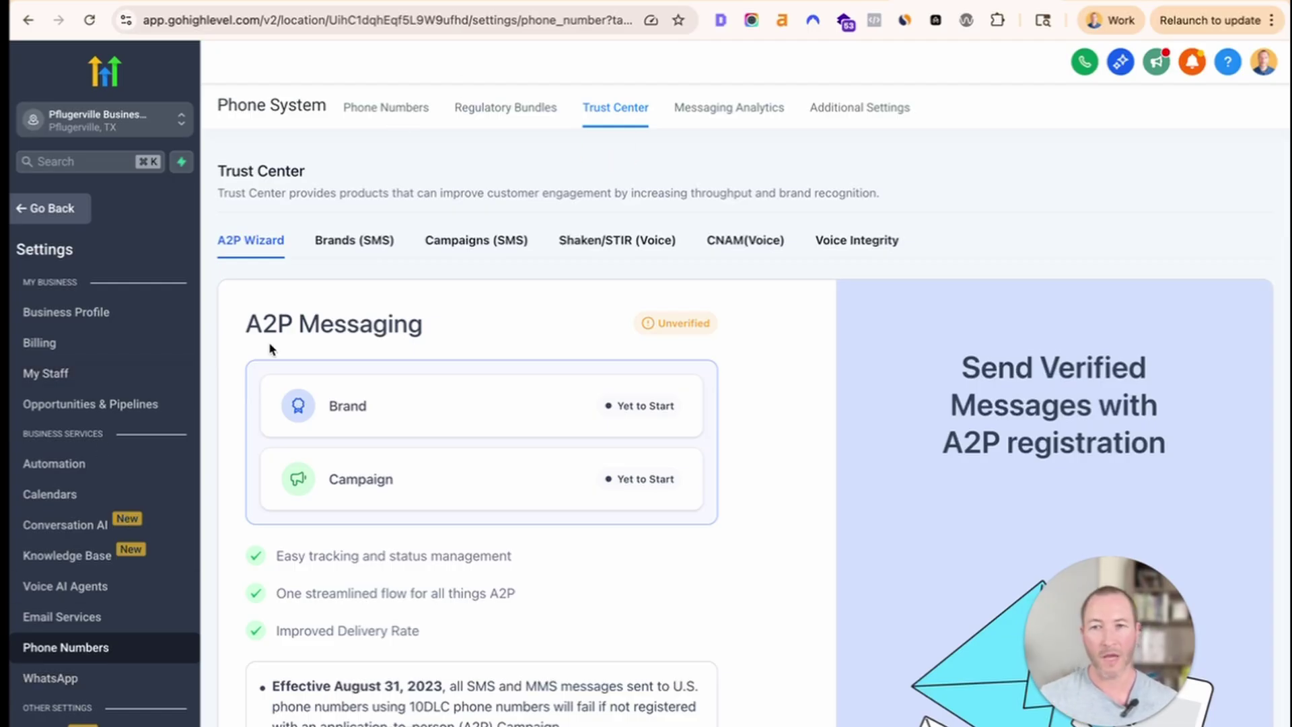
{"action": "left_click_drag", "start_coordinate": [263, 274], "coordinate": [747, 596]}
{"action": "scroll", "coordinate": [746, 599], "scroll_direction": "down", "scroll_amount": 2}
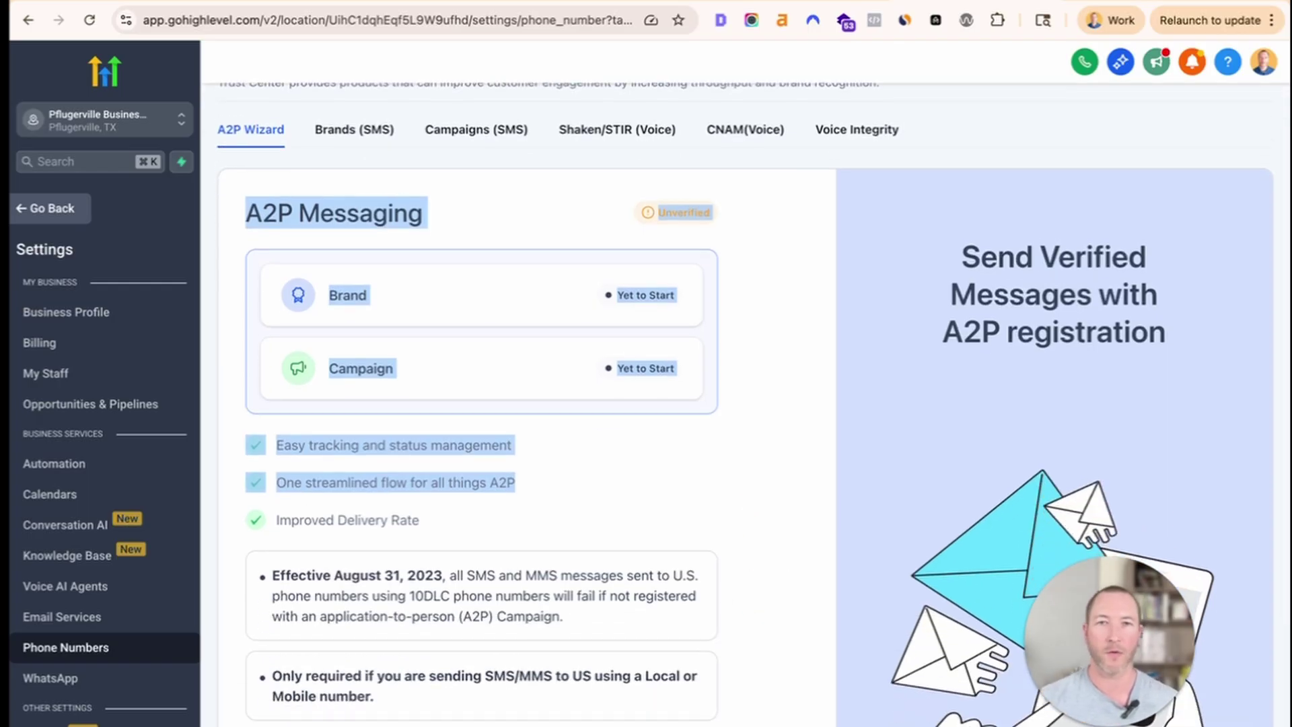
{"action": "left_click", "coordinate": [316, 1]}
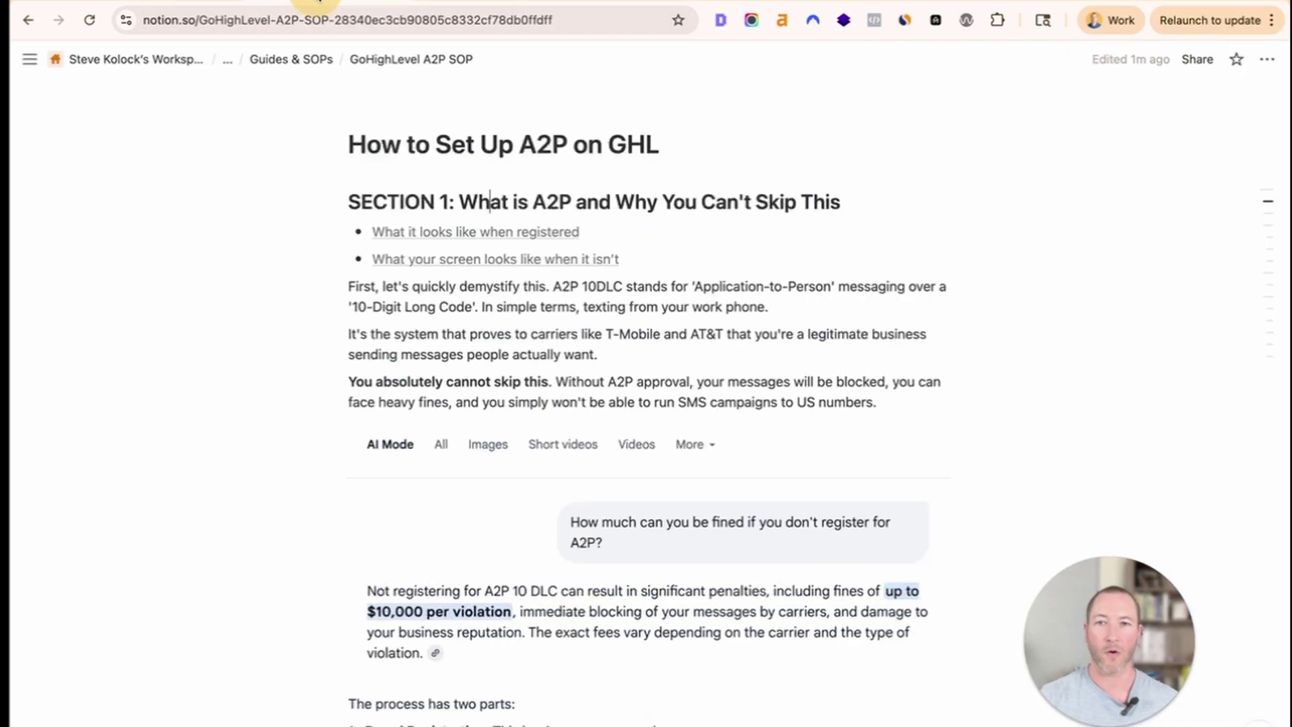
{"action": "scroll", "coordinate": [625, 429], "scroll_direction": "down", "scroll_amount": 4}
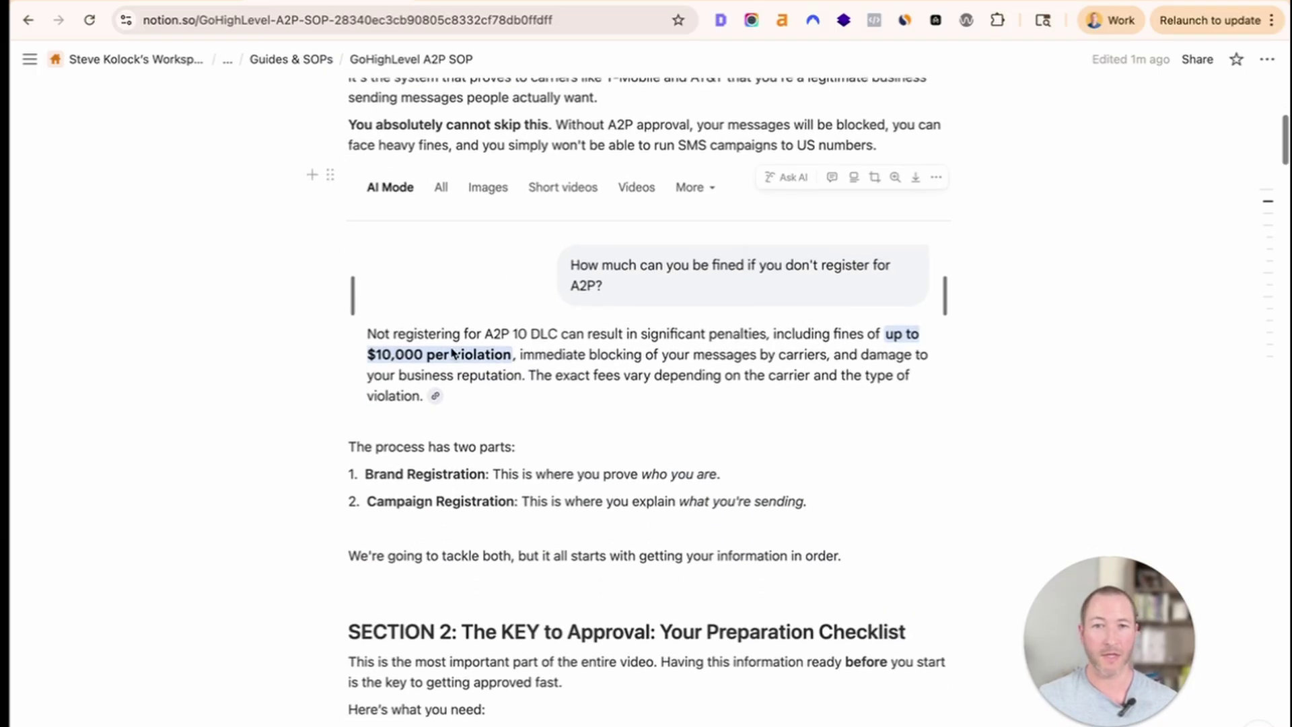
{"action": "scroll", "coordinate": [458, 357], "scroll_direction": "up", "scroll_amount": 1}
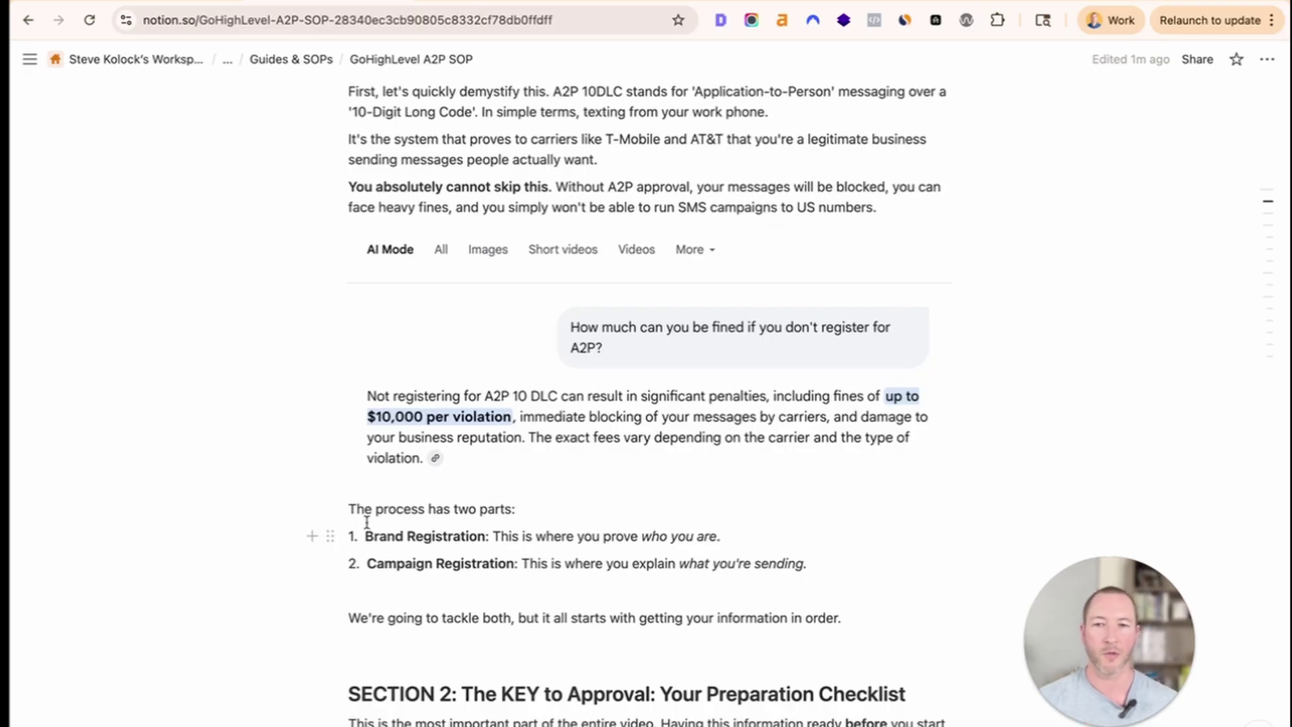
Highlight the two-part process list and the Brand and Campaign Registration explanations.
{"action": "left_click_drag", "start_coordinate": [347, 515], "coordinate": [735, 585]}
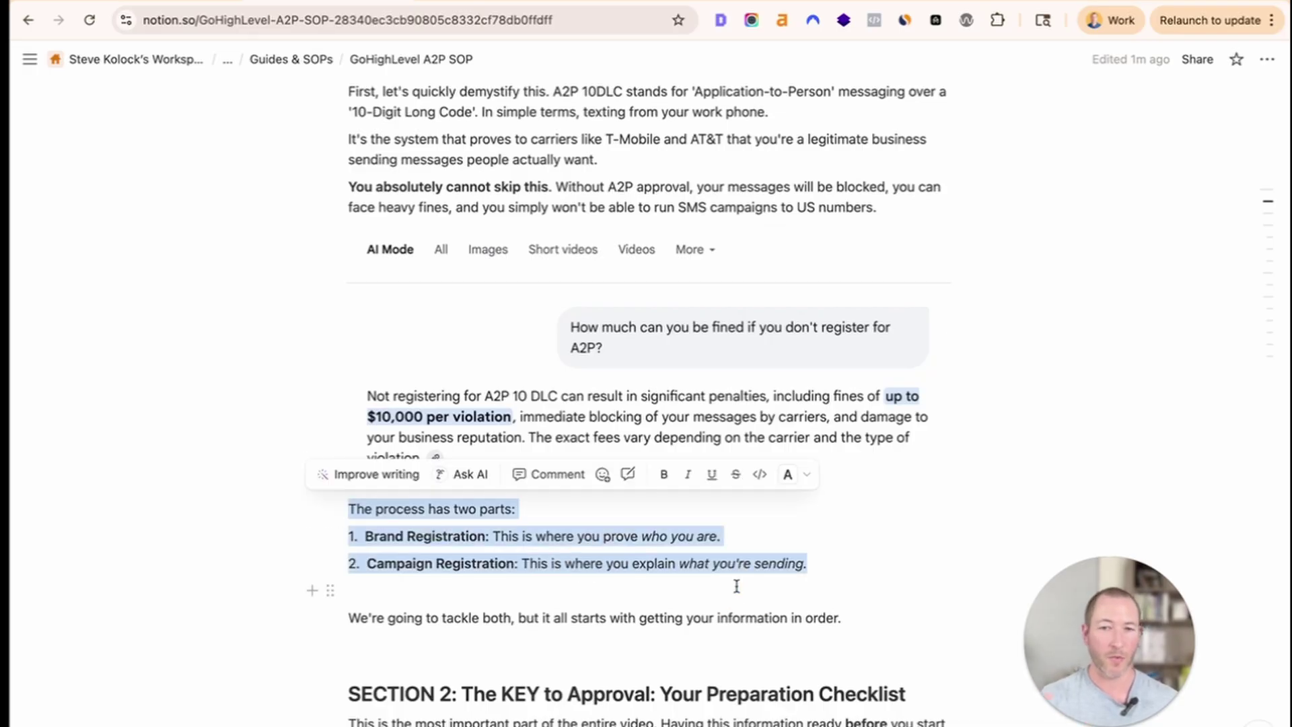
{"action": "scroll", "coordinate": [721, 584], "scroll_direction": "down", "scroll_amount": 2}
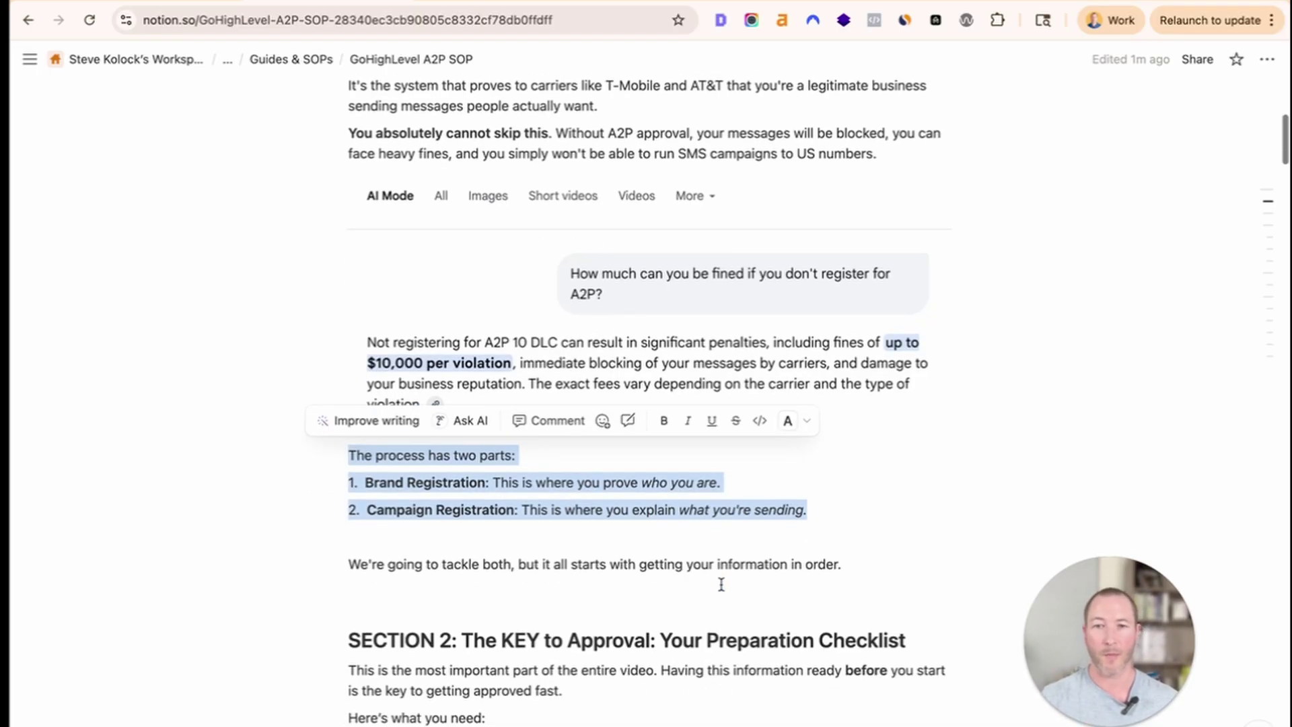
{"action": "left_click", "coordinate": [565, 539]}
{"action": "left_click_drag", "start_coordinate": [491, 482], "coordinate": [724, 477]}
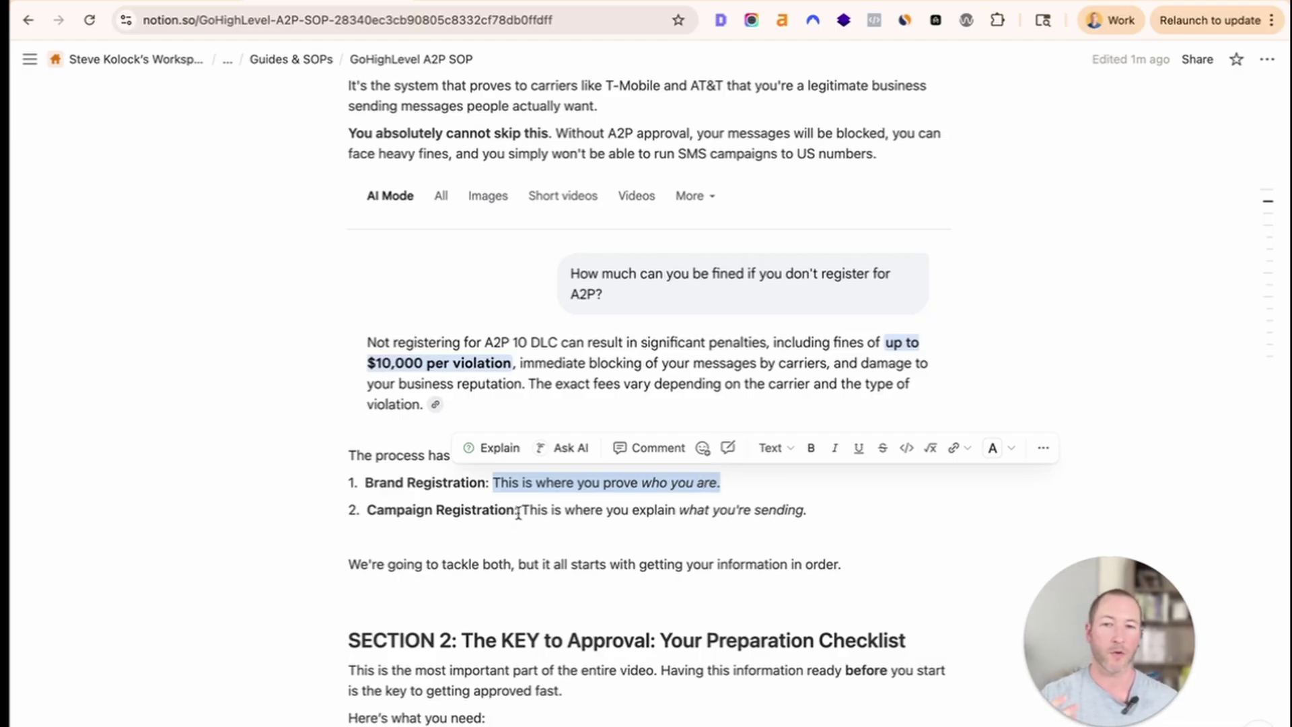
{"action": "mouse_move", "coordinate": [522, 511]}
{"action": "left_mouse_down"}
{"action": "mouse_move", "coordinate": [802, 500]}
{"action": "mouse_move", "coordinate": [540, 502]}
{"action": "left_mouse_up"}
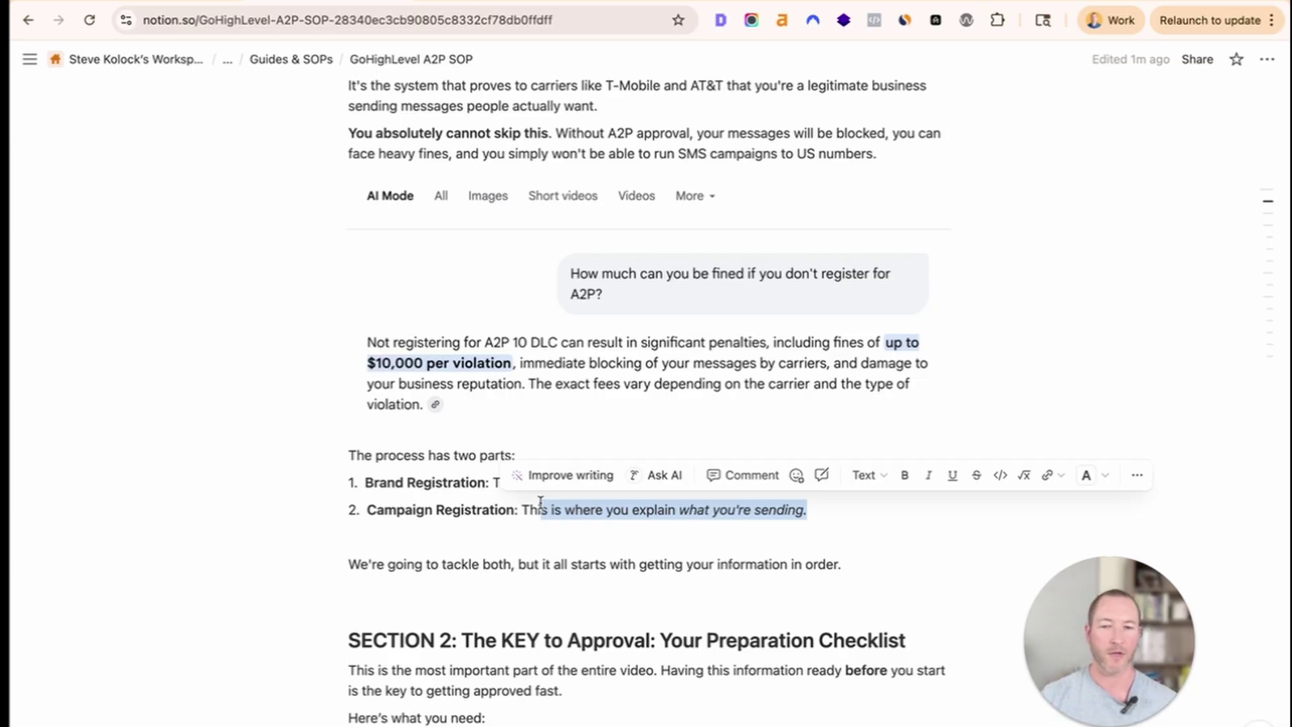
Highlight the Section 2 heading and the paragraph about preparing information first.
{"action": "scroll", "coordinate": [452, 541], "scroll_direction": "down", "scroll_amount": 2}
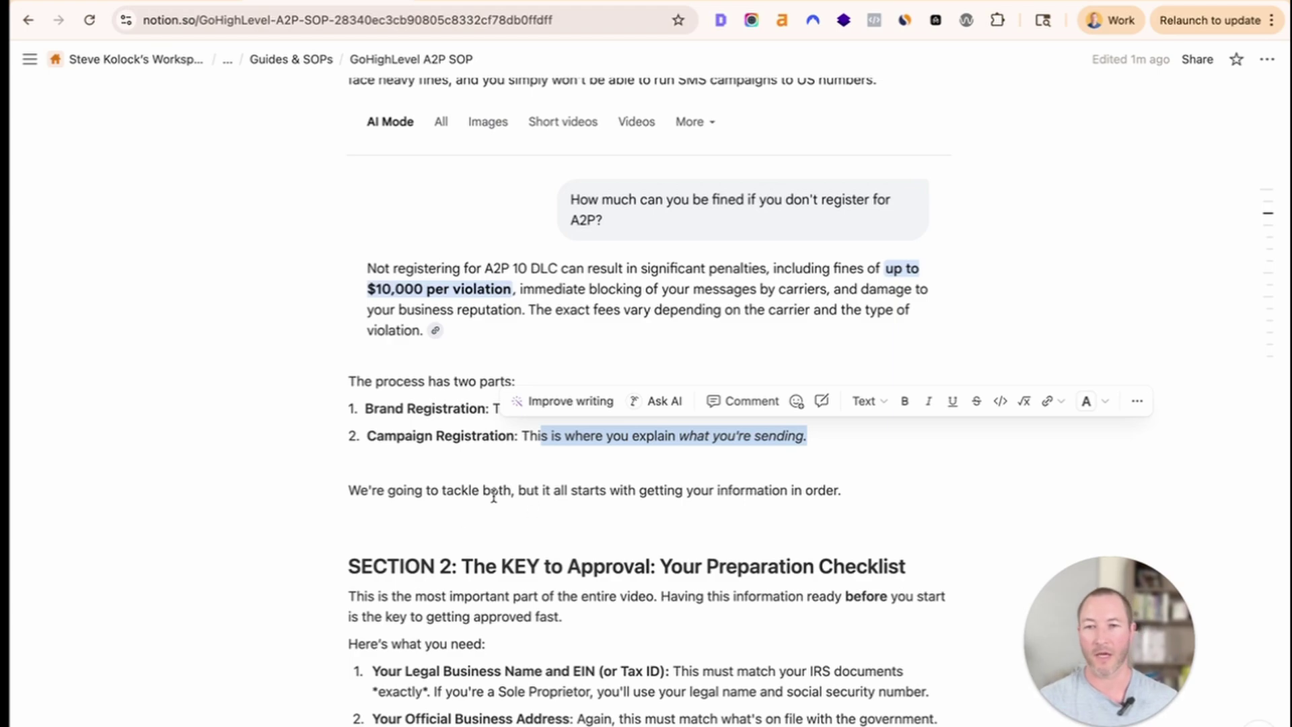
{"action": "scroll", "coordinate": [493, 497], "scroll_direction": "down", "scroll_amount": 2}
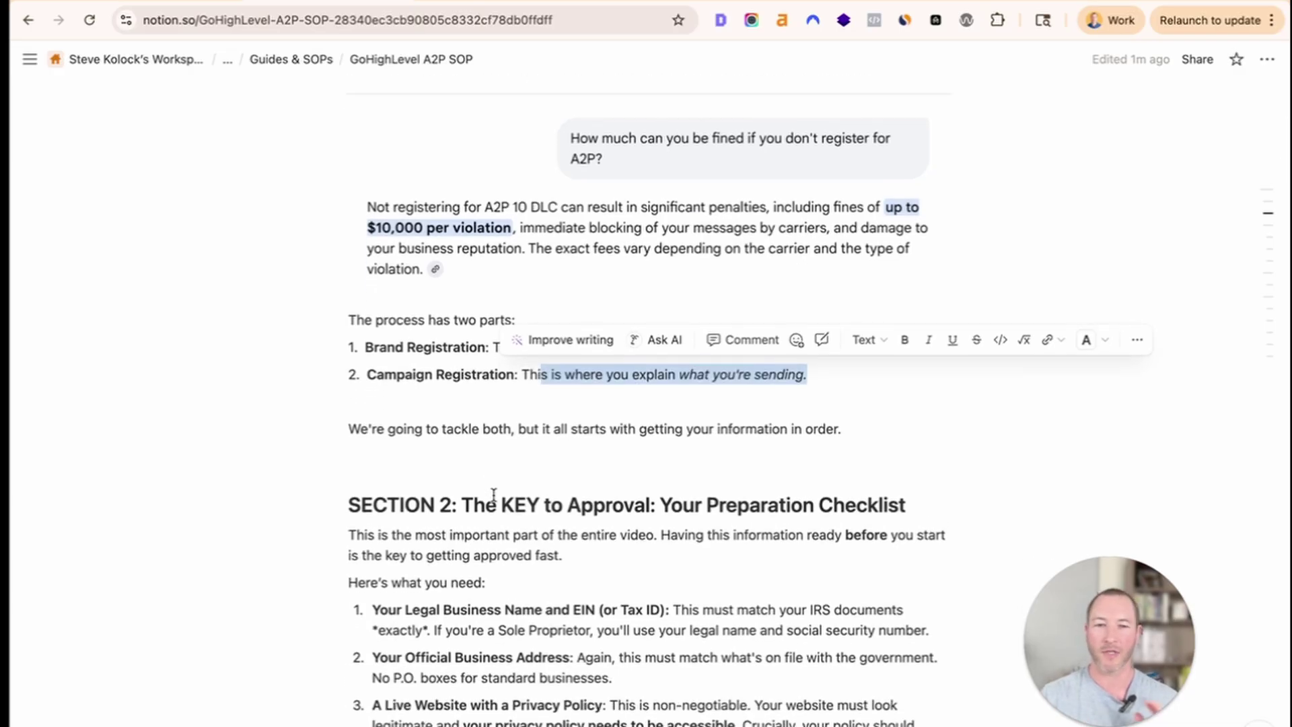
{"action": "left_click_drag", "start_coordinate": [462, 508], "coordinate": [902, 503]}
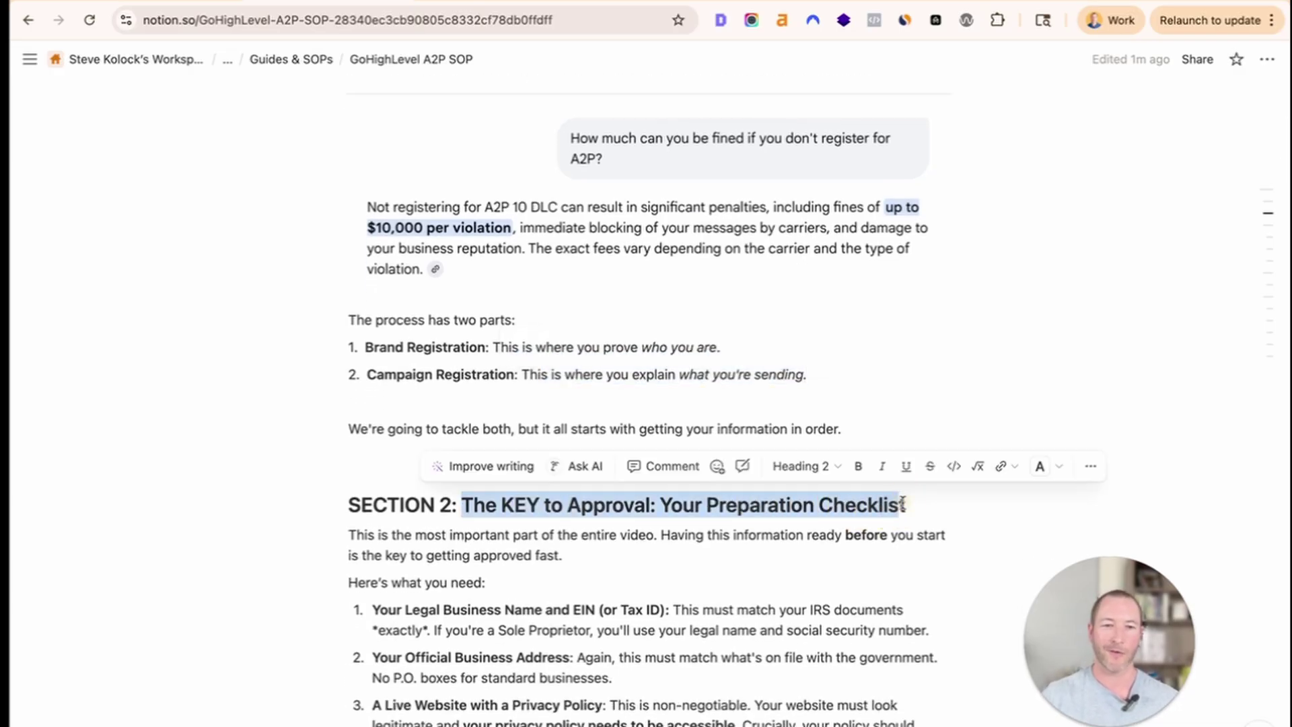
{"action": "left_click", "coordinate": [666, 574]}
{"action": "left_click_drag", "start_coordinate": [557, 560], "coordinate": [357, 534]}
{"action": "scroll", "coordinate": [469, 555], "scroll_direction": "down", "scroll_amount": 1}
{"action": "left_click", "coordinate": [522, 567]}
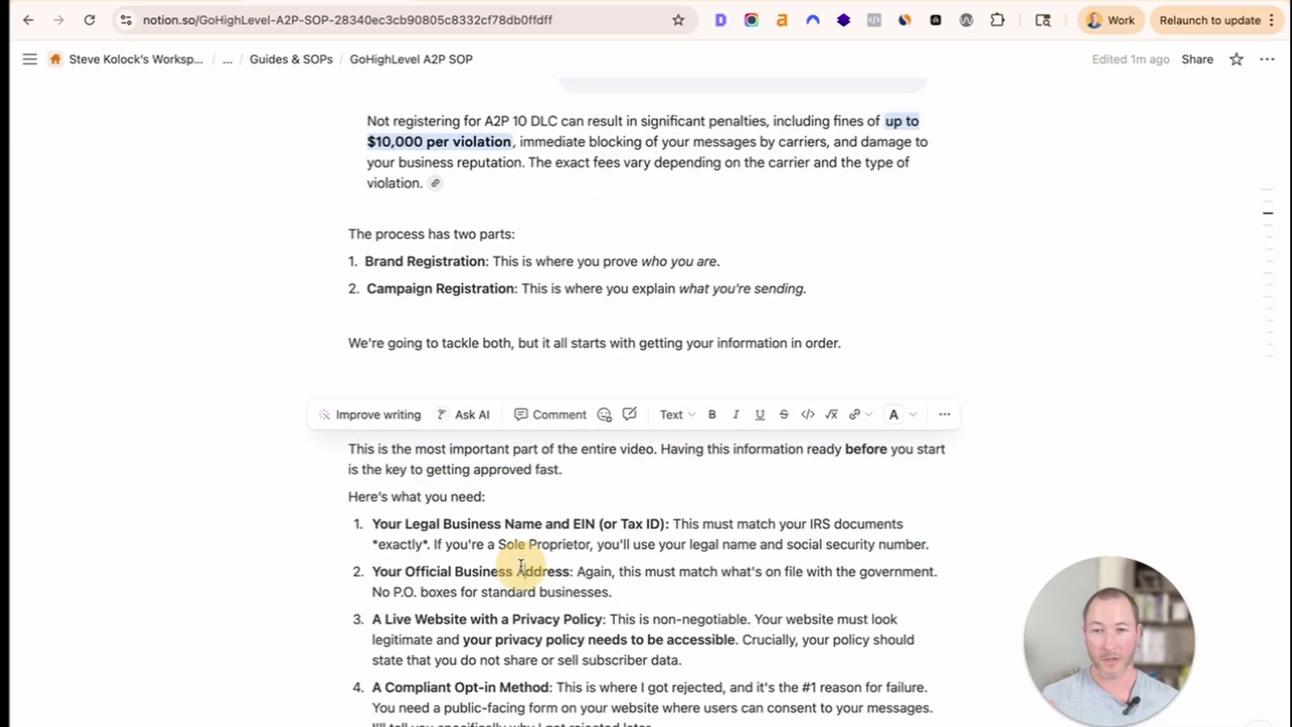
{"action": "scroll", "coordinate": [563, 522], "scroll_direction": "down", "scroll_amount": 2}
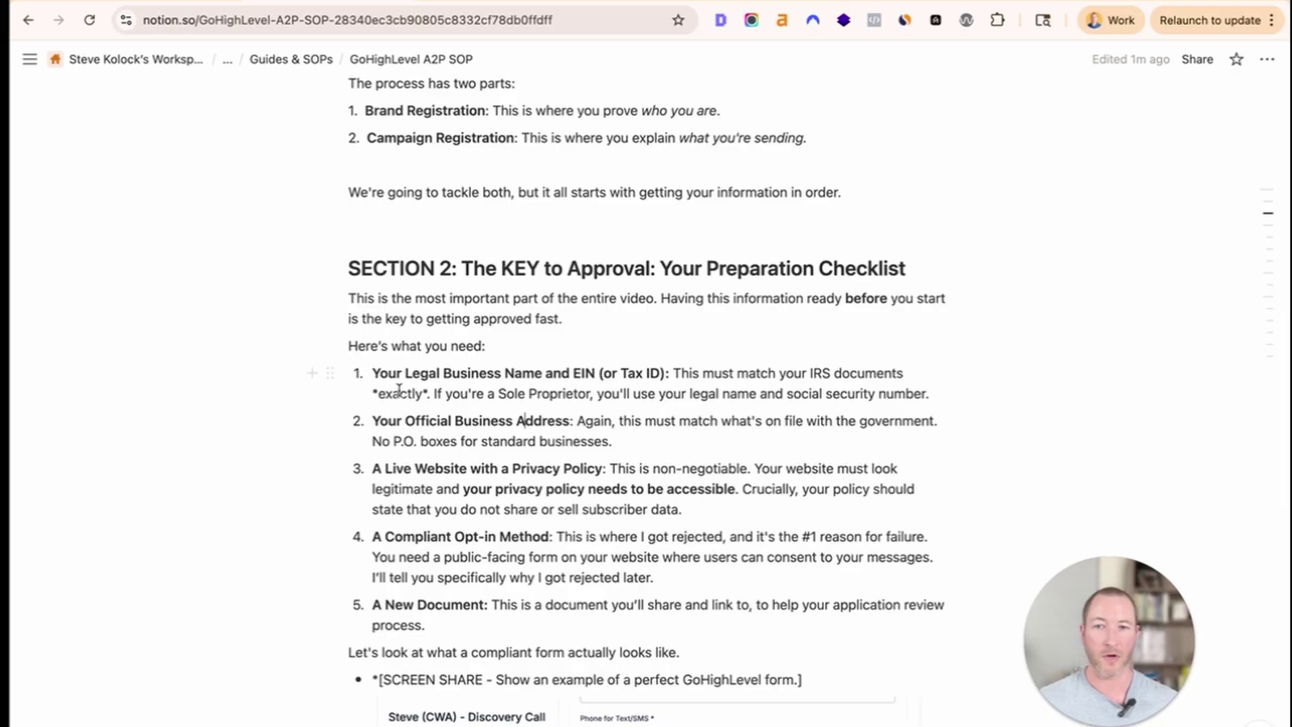
Highlight the first checklist items, including Official Business Address and Live Website with a Privacy Policy.
{"action": "left_click_drag", "start_coordinate": [372, 373], "coordinate": [892, 395]}
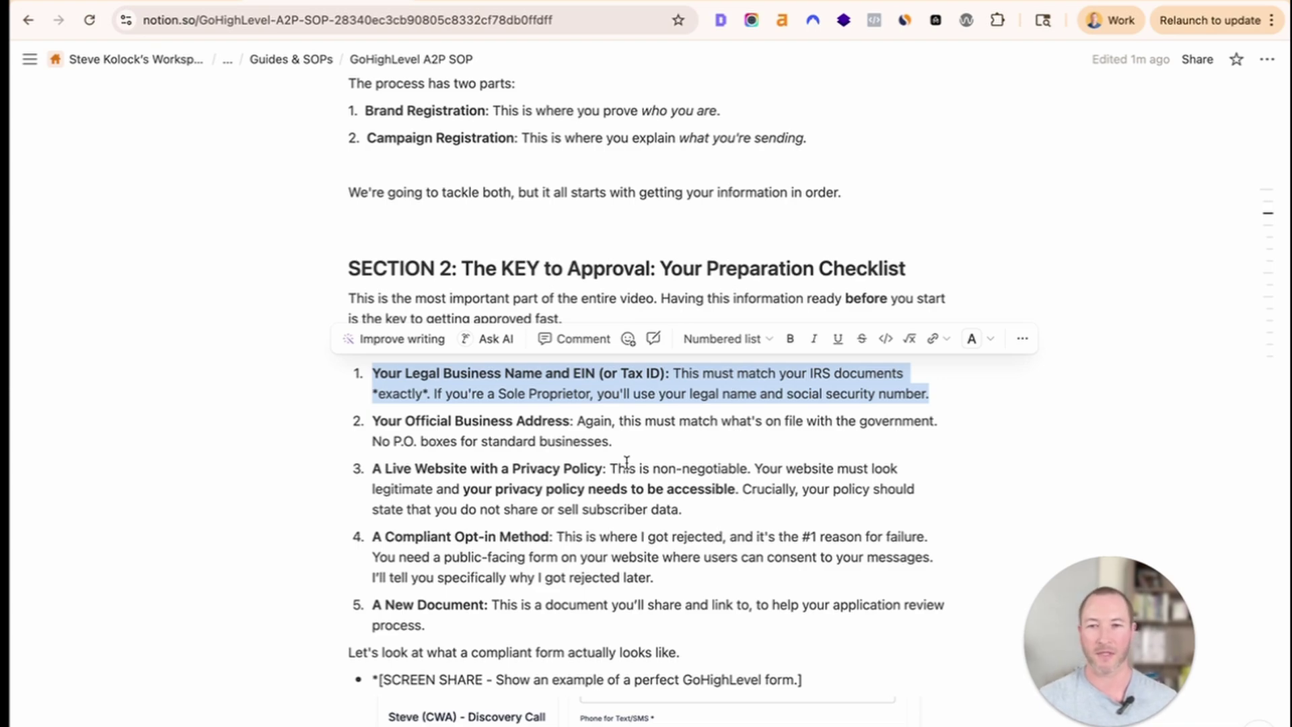
{"action": "left_click_drag", "start_coordinate": [370, 422], "coordinate": [576, 418]}
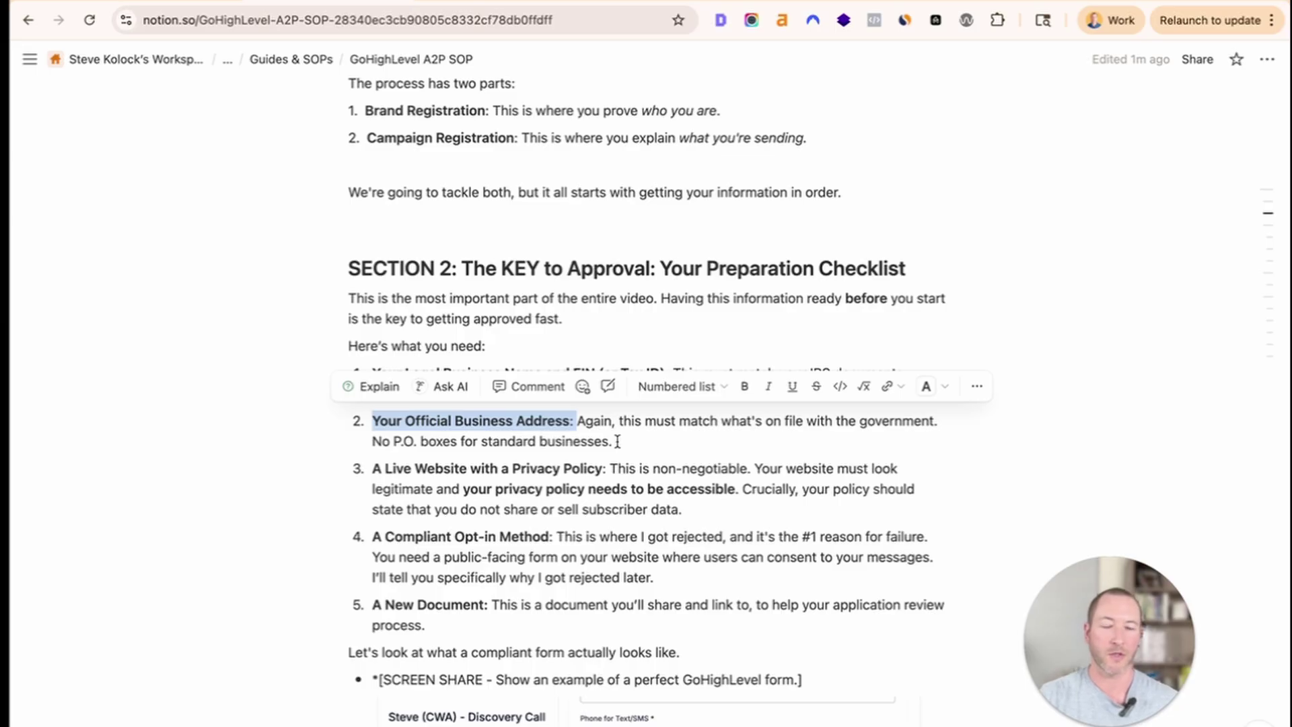
{"action": "left_click", "coordinate": [617, 441]}
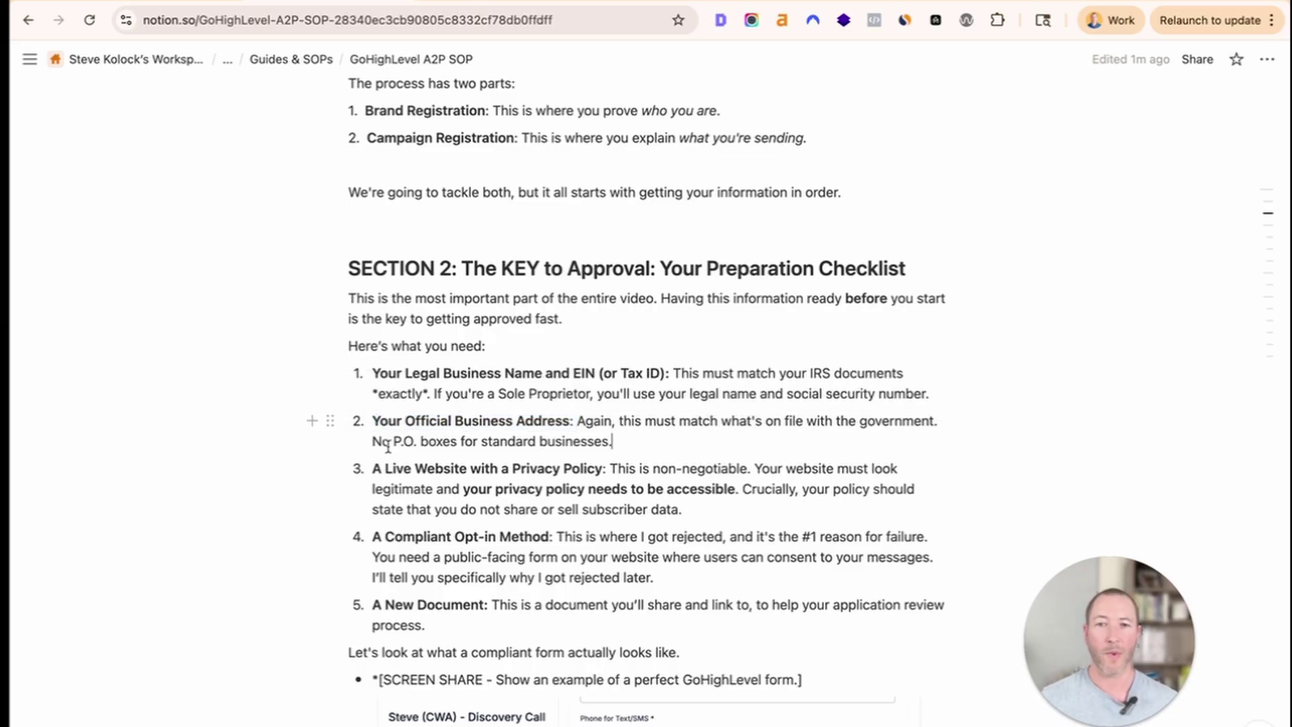
{"action": "scroll", "coordinate": [393, 449], "scroll_direction": "down", "scroll_amount": 2}
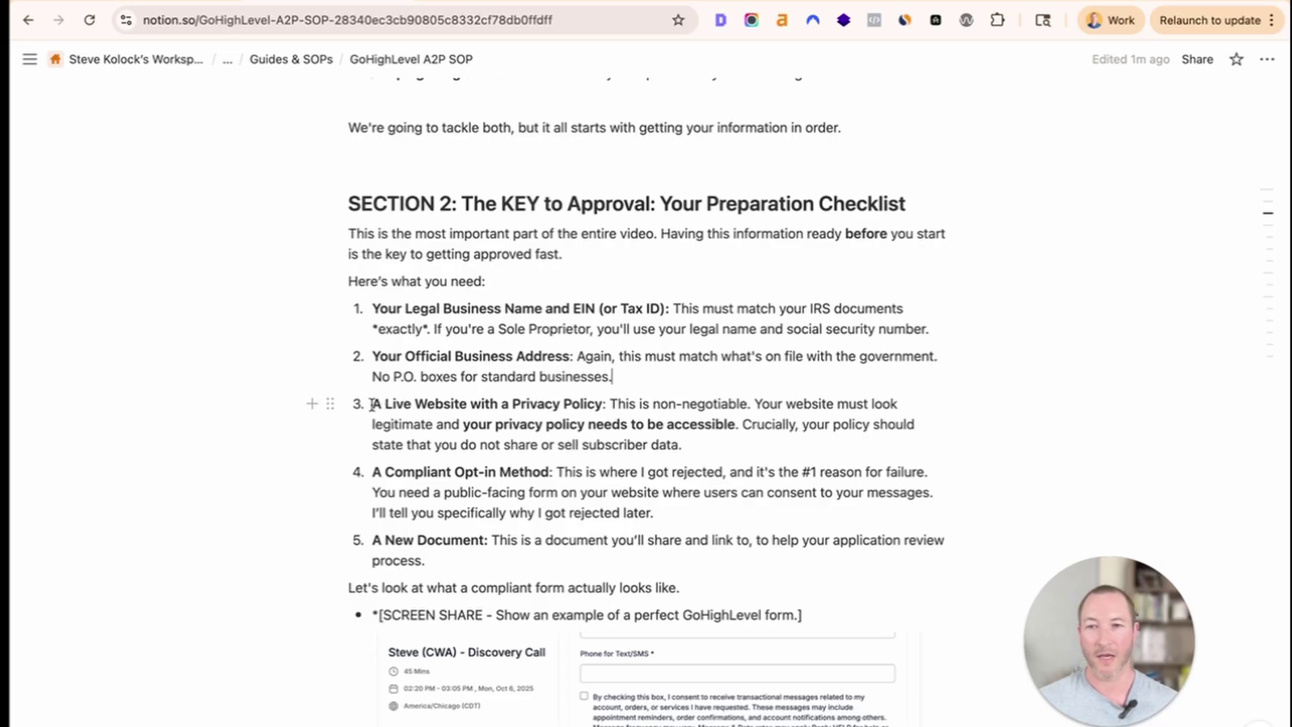
{"action": "left_click_drag", "start_coordinate": [371, 403], "coordinate": [703, 454]}
{"action": "left_click", "coordinate": [611, 412]}
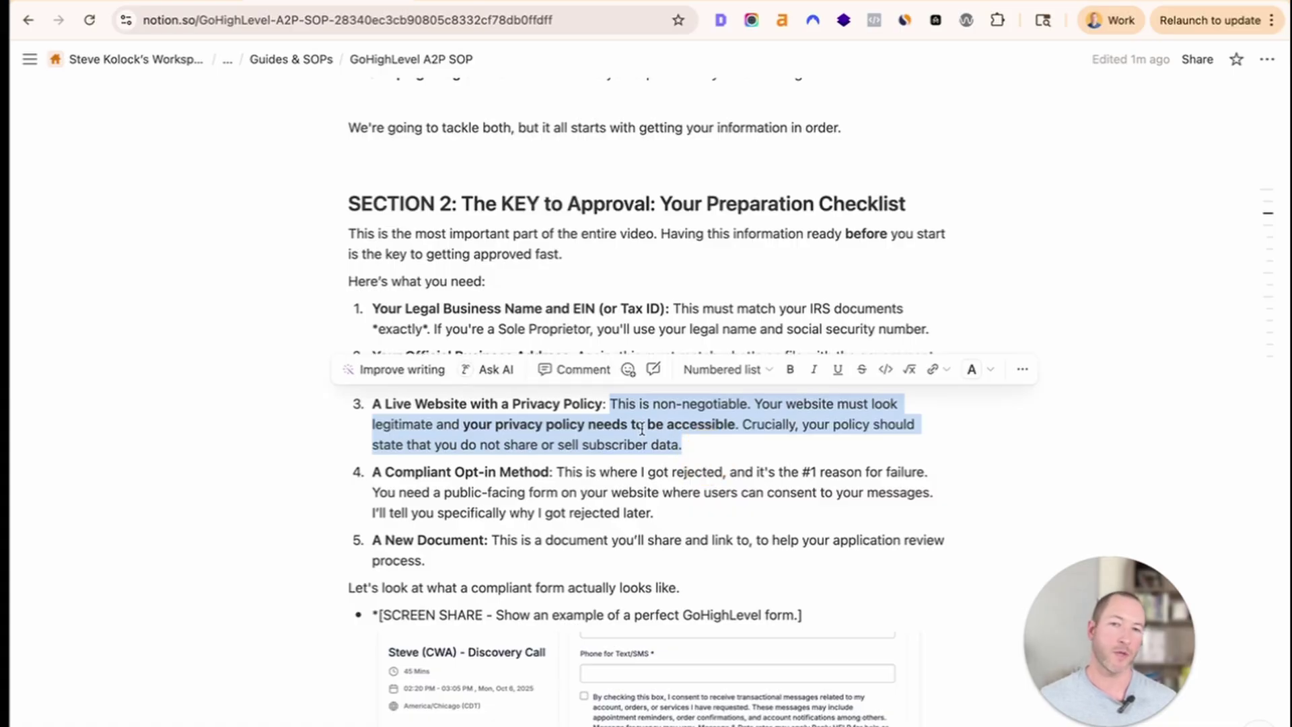
{"action": "left_click", "coordinate": [628, 411]}
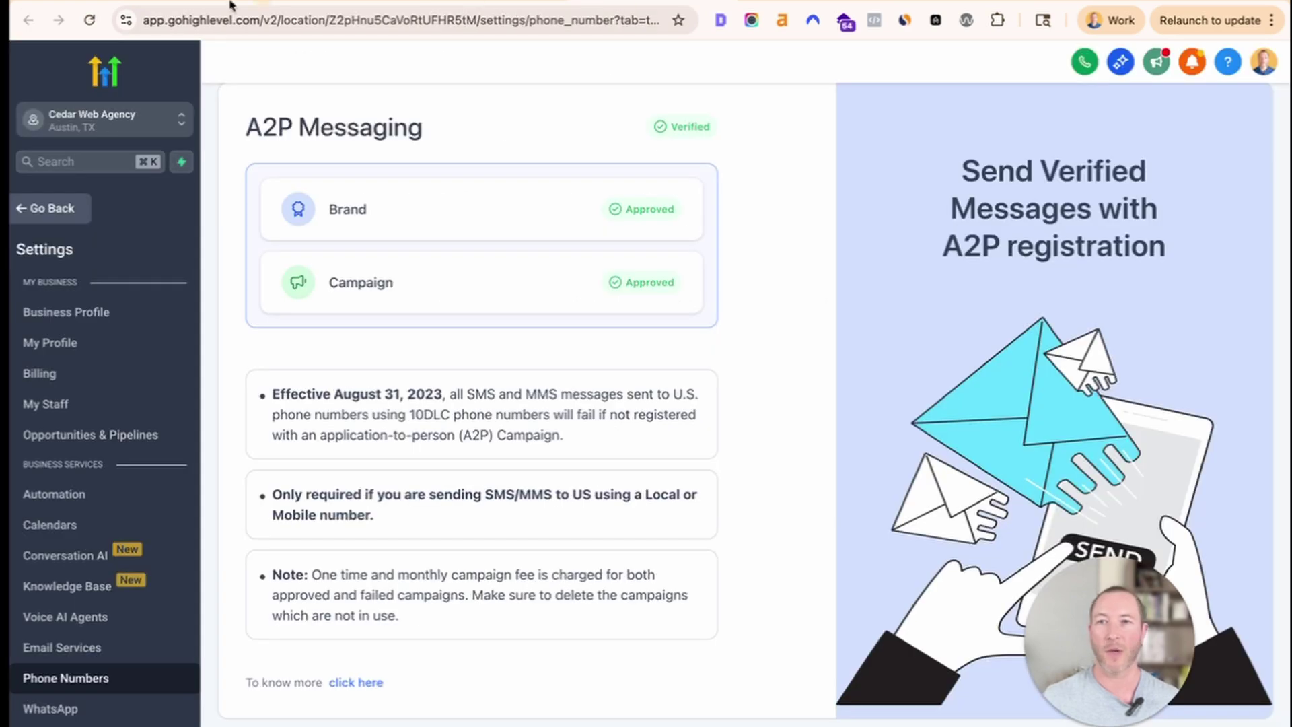
Point out the app.gohighlevel.com domain in the A2P page's address, then return to Notion.
{"action": "left_click", "coordinate": [148, 23]}
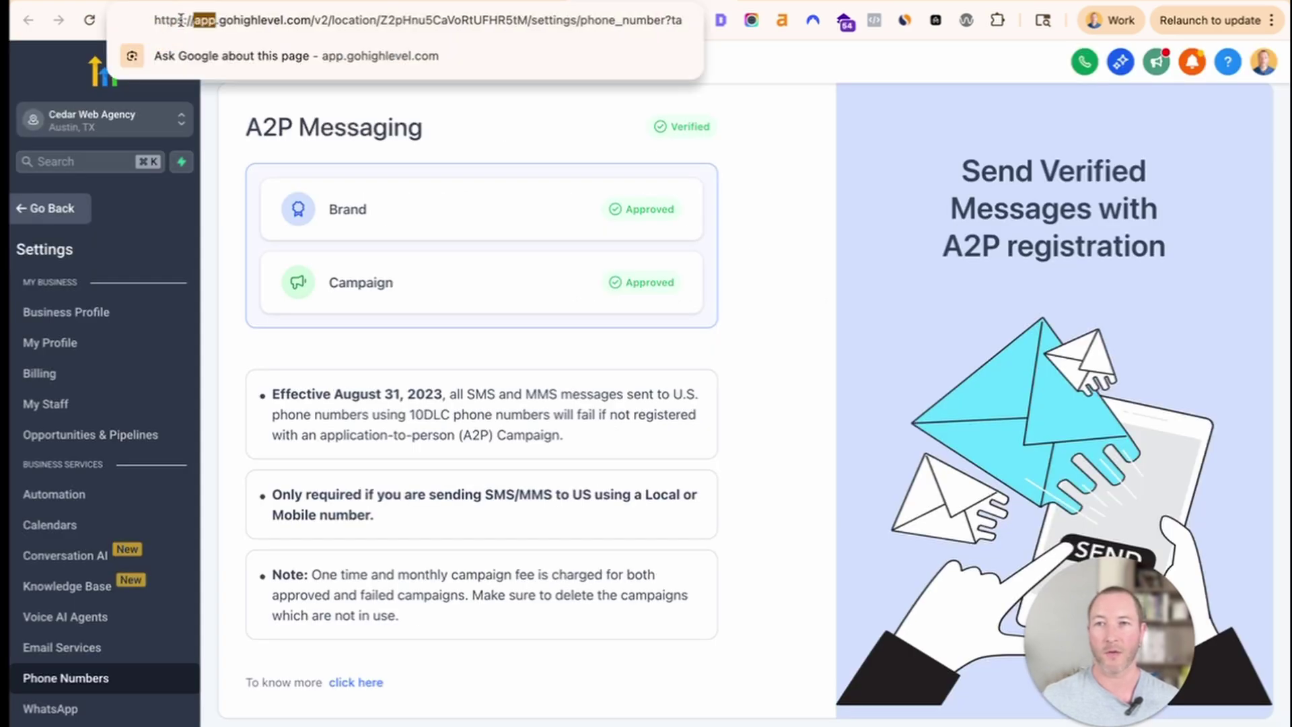
{"action": "double_click", "coordinate": [244, 19]}
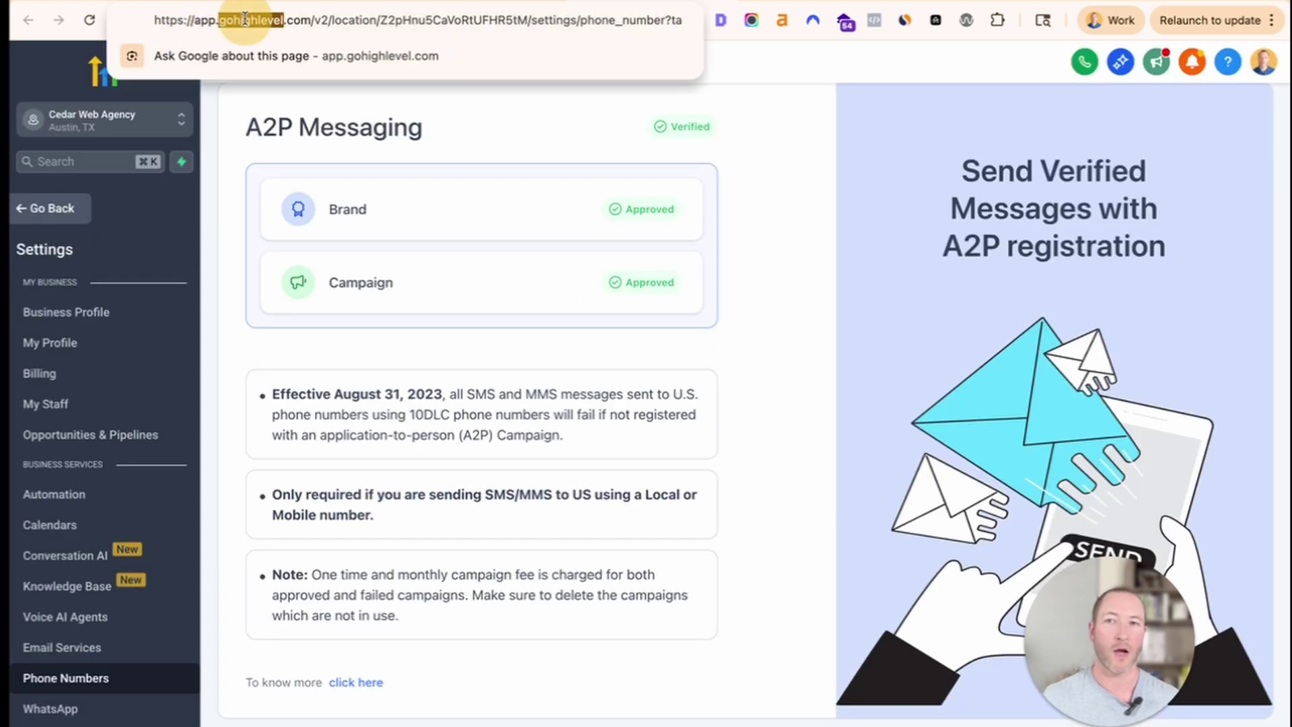
{"action": "double_click", "coordinate": [202, 20]}
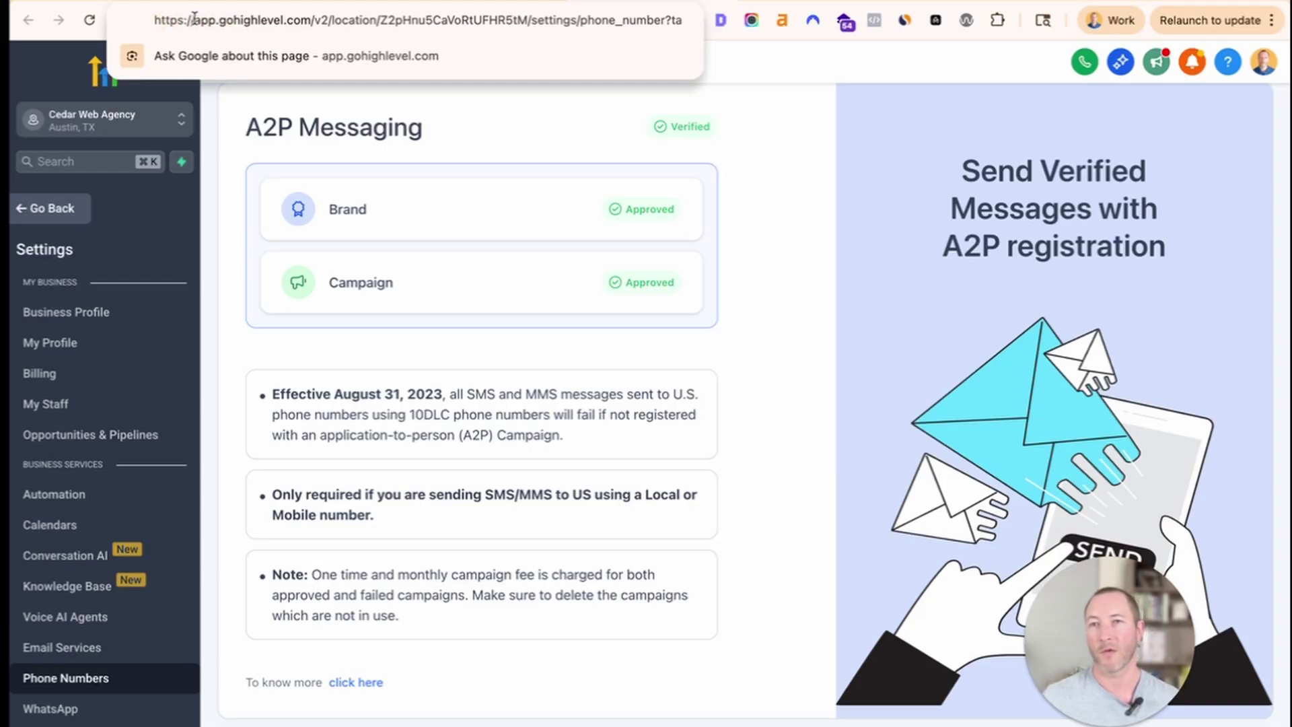
{"action": "left_click_drag", "start_coordinate": [219, 20], "coordinate": [311, 22]}
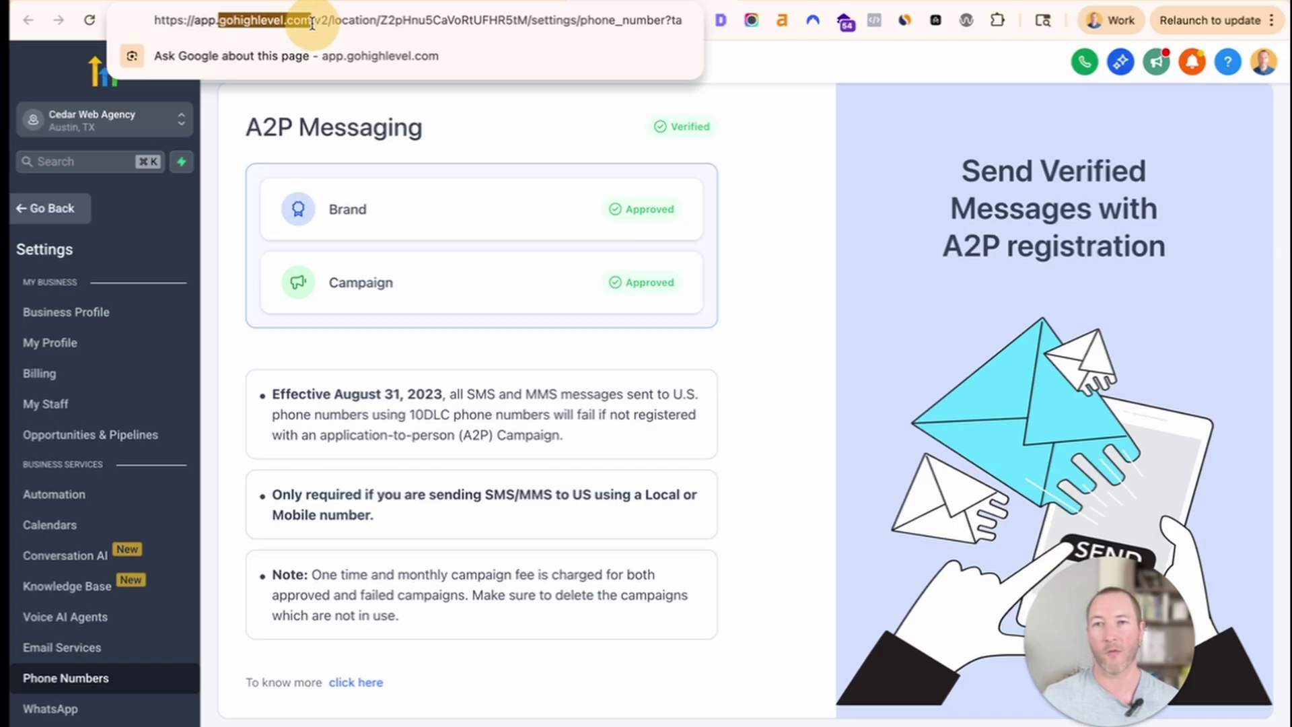
{"action": "left_click_drag", "start_coordinate": [201, 25], "coordinate": [313, 15]}
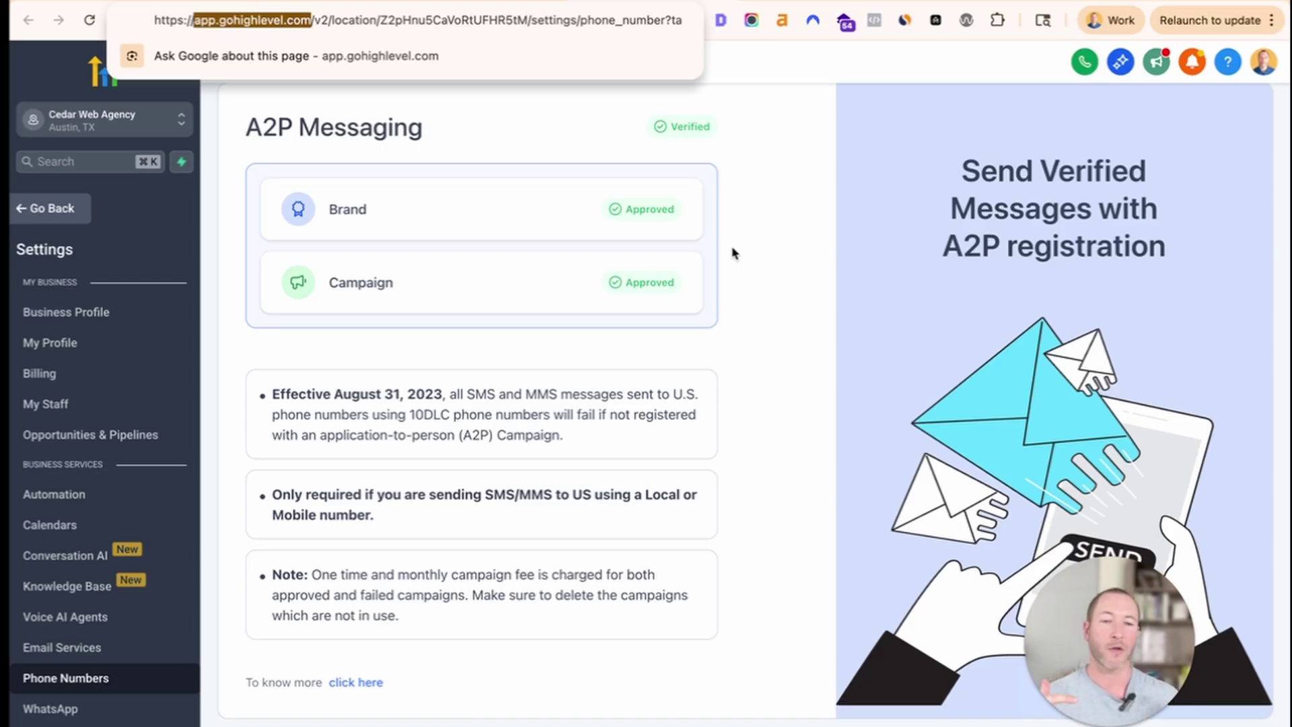
{"action": "left_click", "coordinate": [320, 1]}
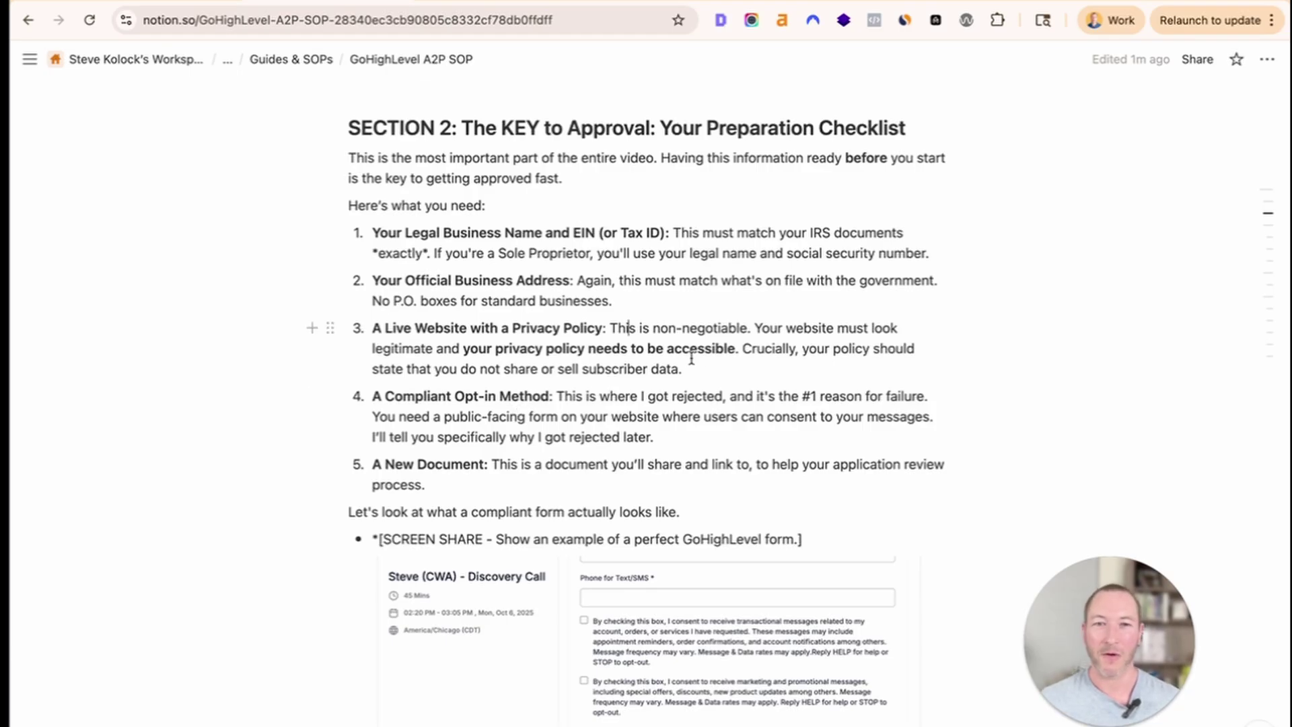
Highlight the privacy policy and Compliant Opt-in Method items, then review CedarWeb's healthcare page form.
{"action": "left_click_drag", "start_coordinate": [718, 363], "coordinate": [370, 329]}
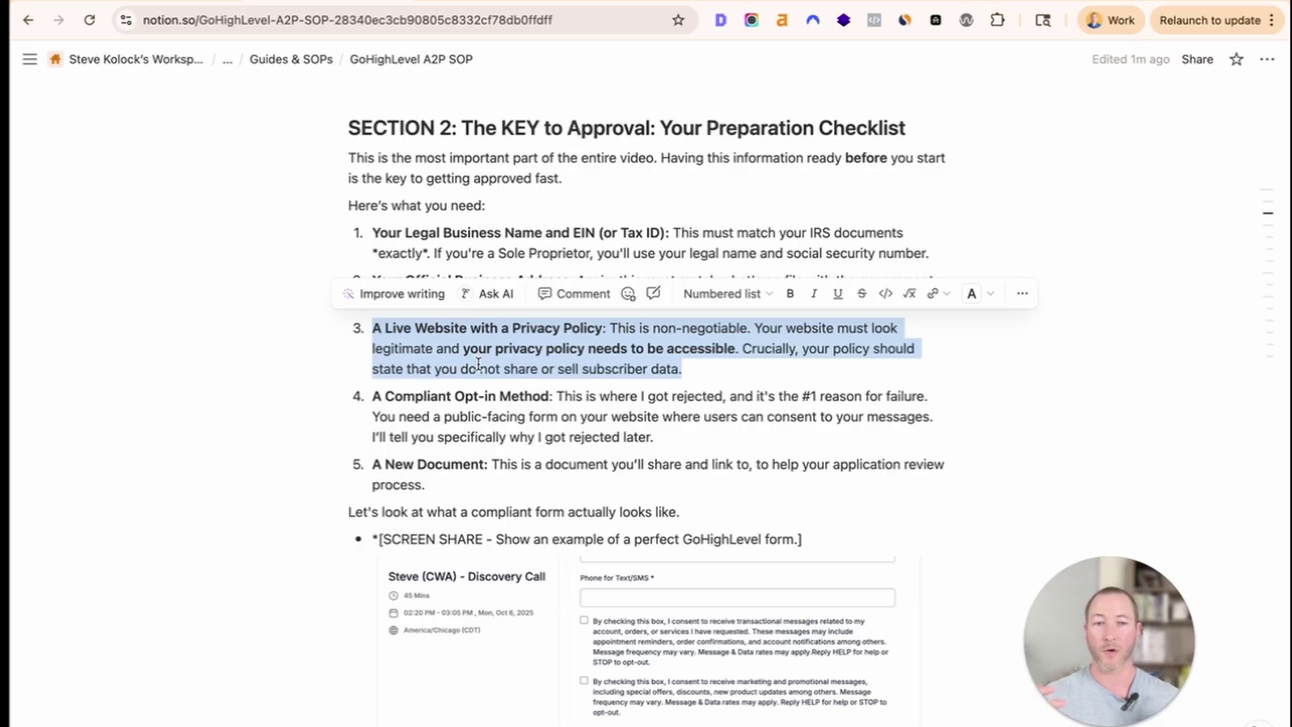
{"action": "left_click_drag", "start_coordinate": [372, 397], "coordinate": [552, 395]}
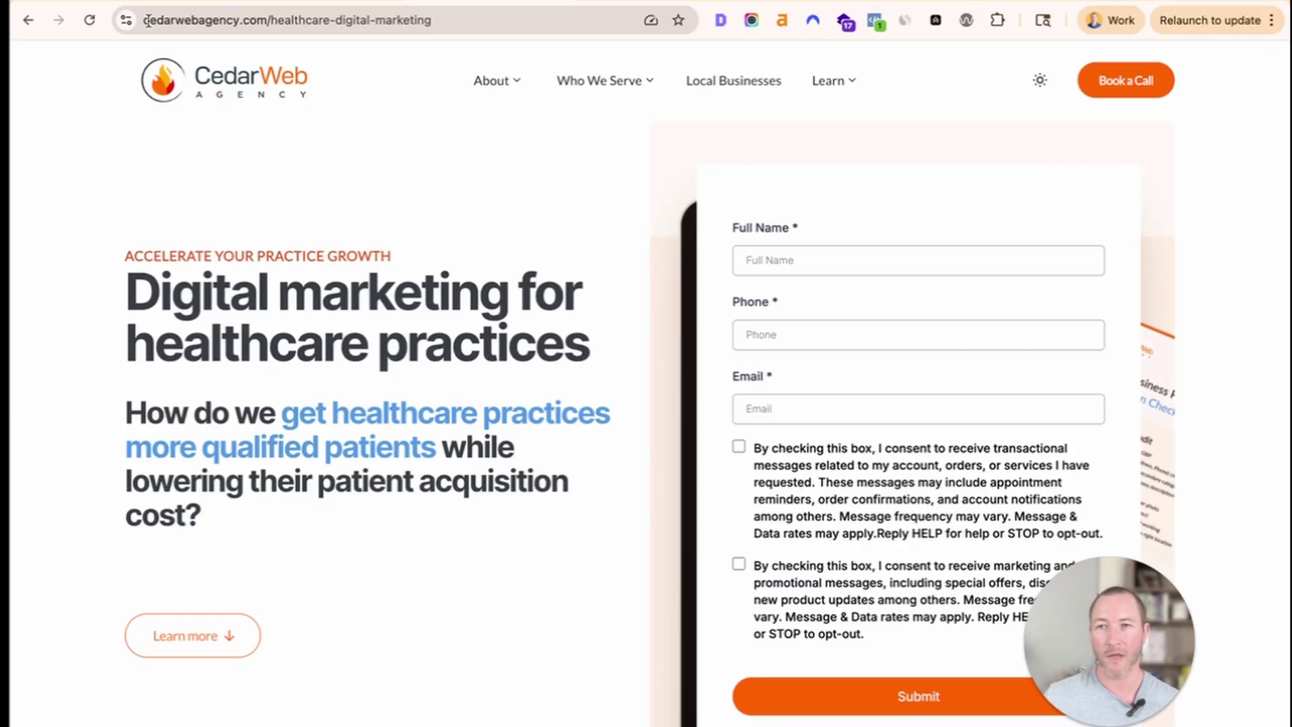
{"action": "left_click", "coordinate": [423, 18]}
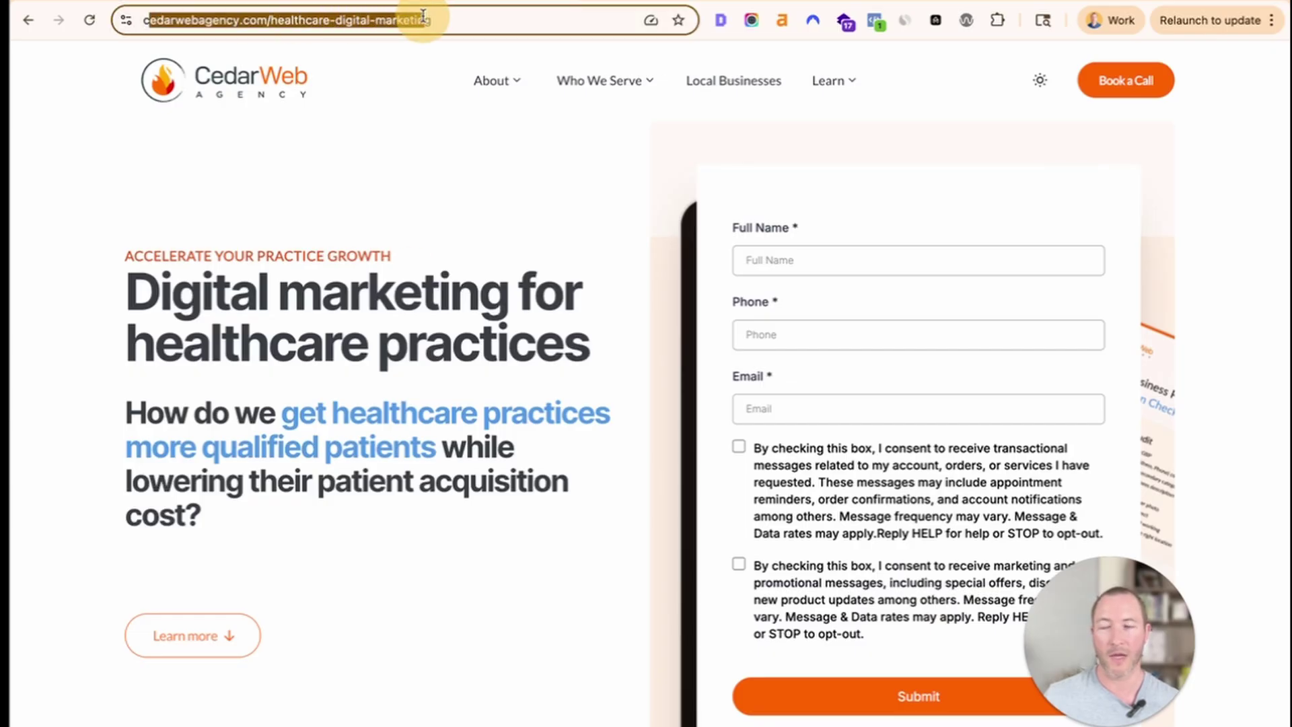
{"action": "left_click", "coordinate": [598, 317]}
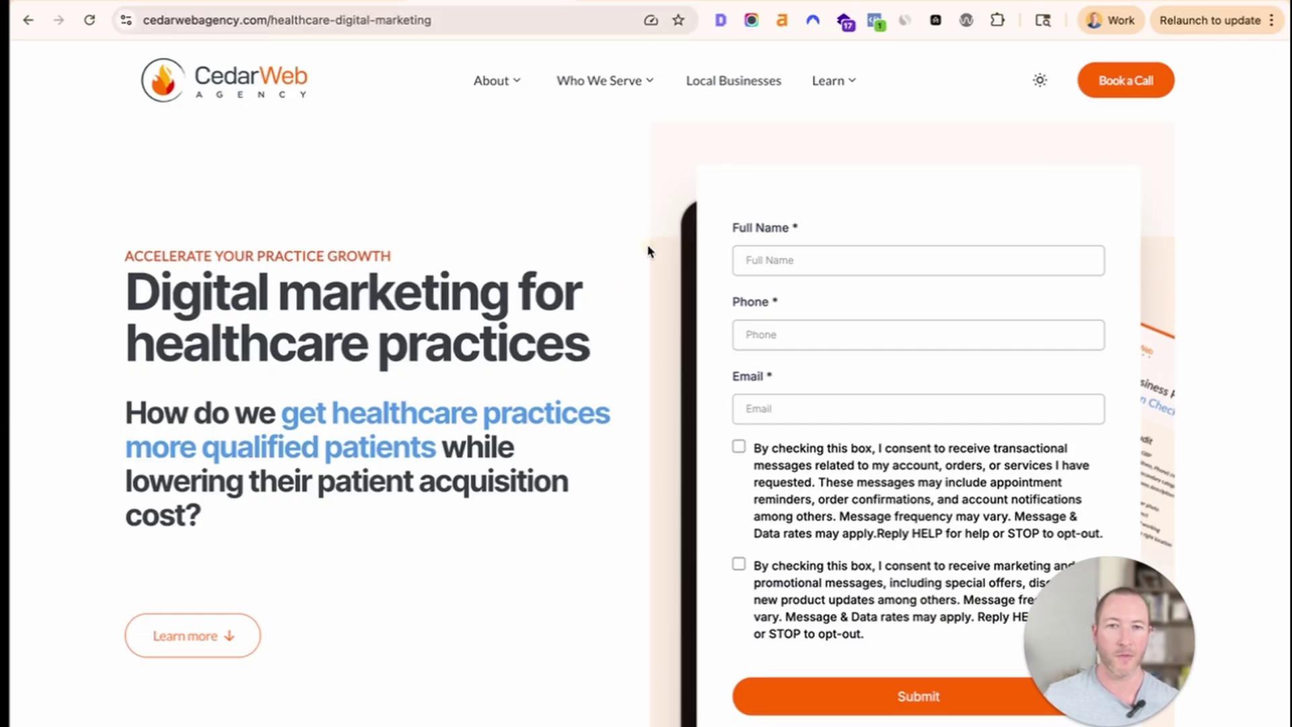
{"action": "scroll", "coordinate": [760, 286], "scroll_direction": "down", "scroll_amount": 1}
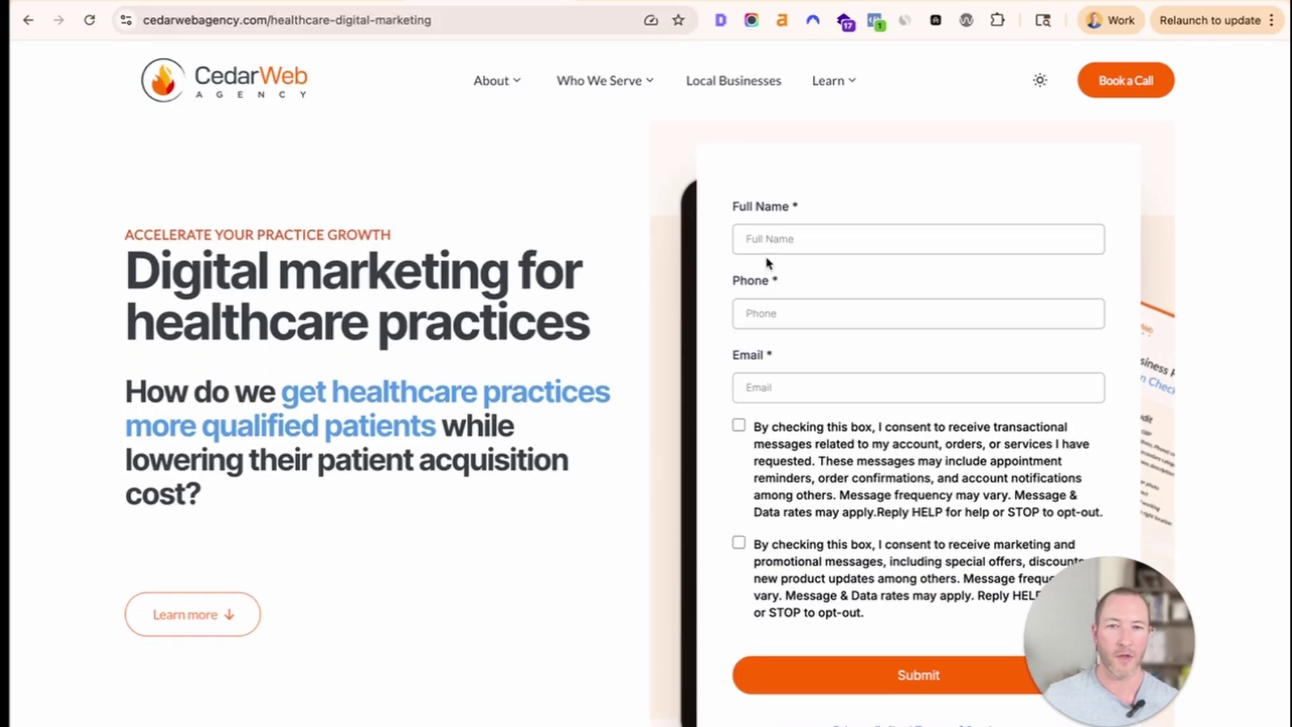
{"action": "left_click", "coordinate": [757, 316]}
{"action": "scroll", "coordinate": [659, 376], "scroll_direction": "down", "scroll_amount": 2}
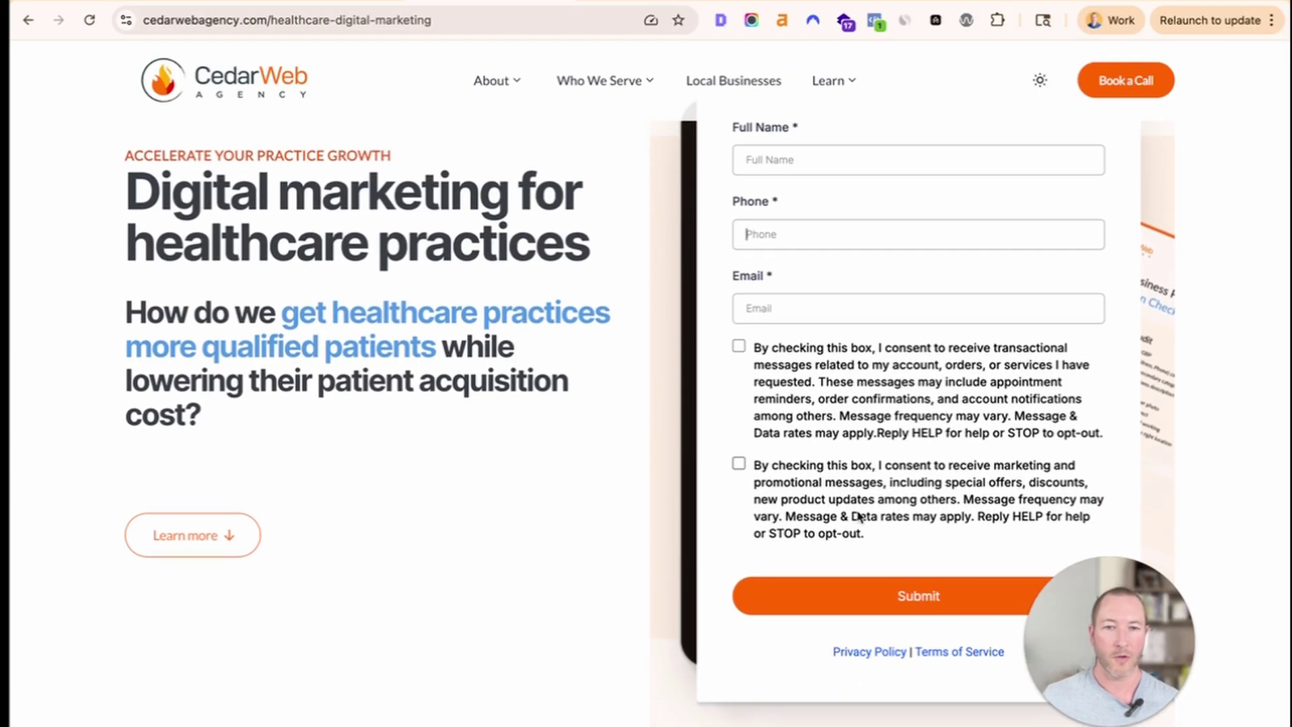
{"action": "scroll", "coordinate": [748, 432], "scroll_direction": "up", "scroll_amount": 1}
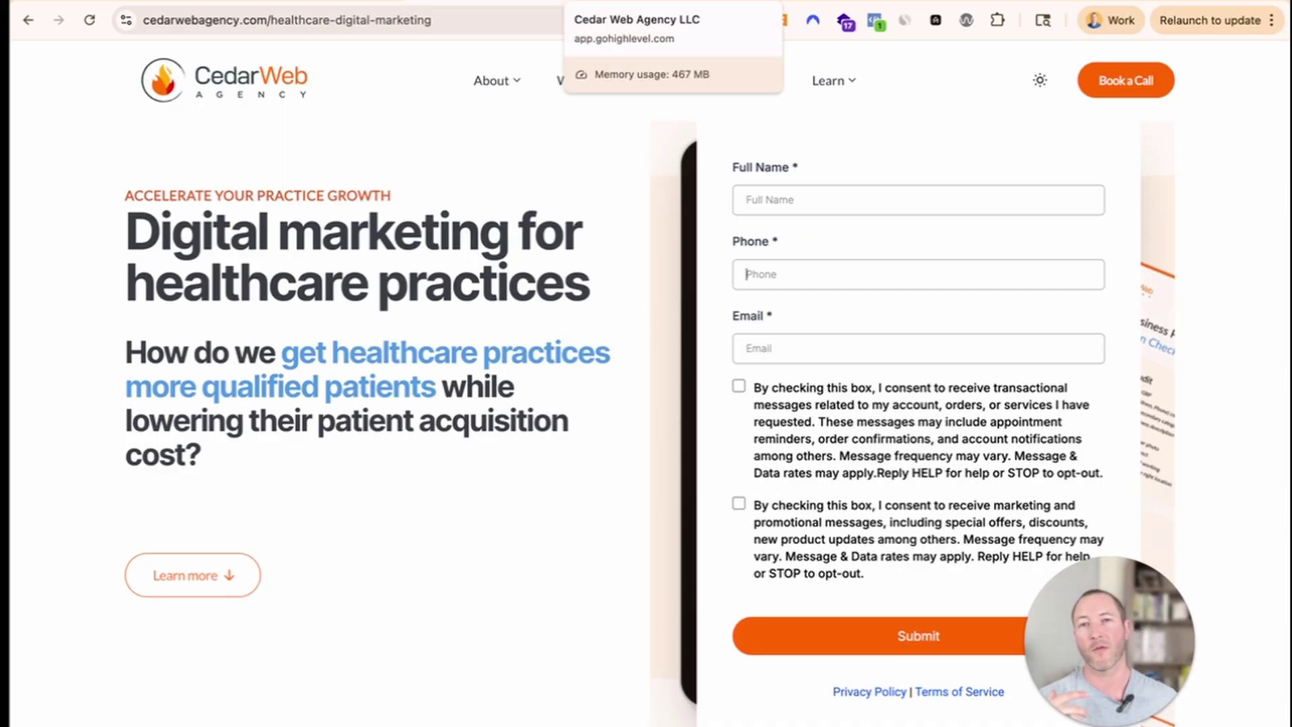
Review the LeadConnector booking form and its widget address.
{"action": "left_click", "coordinate": [801, 1]}
{"action": "scroll", "coordinate": [523, 382], "scroll_direction": "up", "scroll_amount": 10}
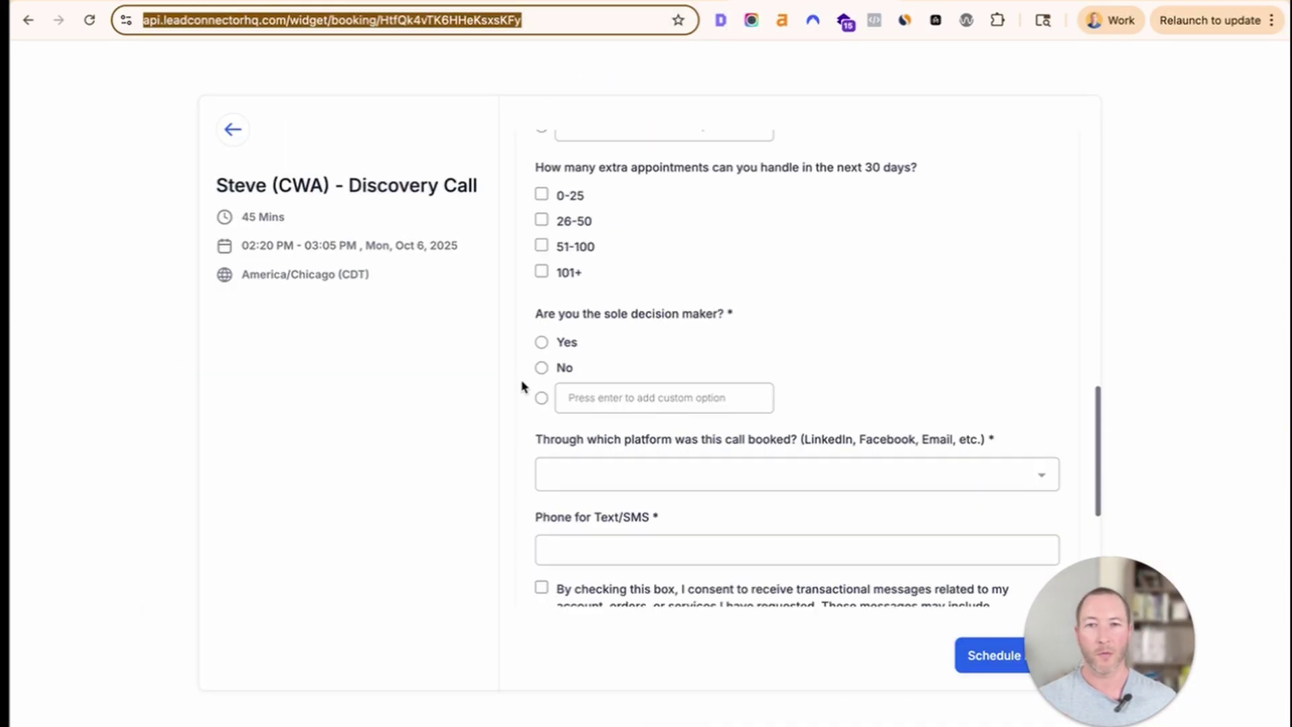
{"action": "scroll", "coordinate": [620, 412], "scroll_direction": "down", "scroll_amount": 10}
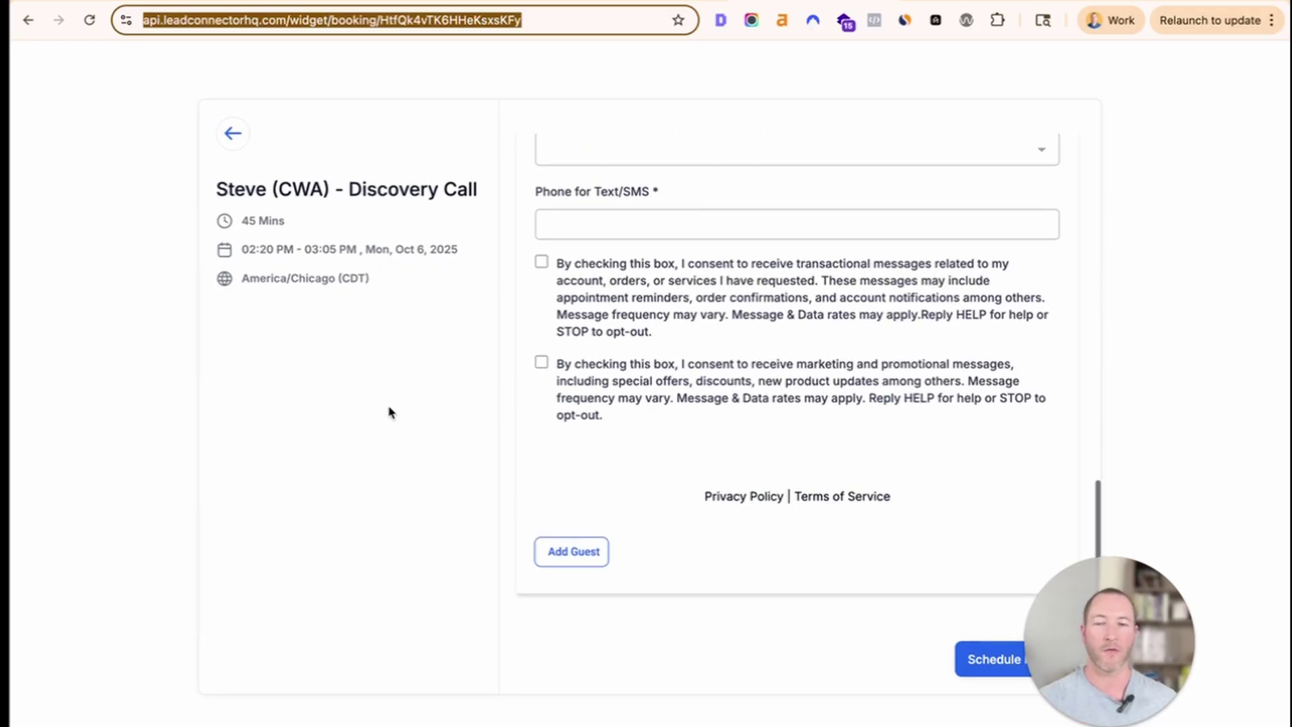
{"action": "scroll", "coordinate": [528, 378], "scroll_direction": "up", "scroll_amount": 10}
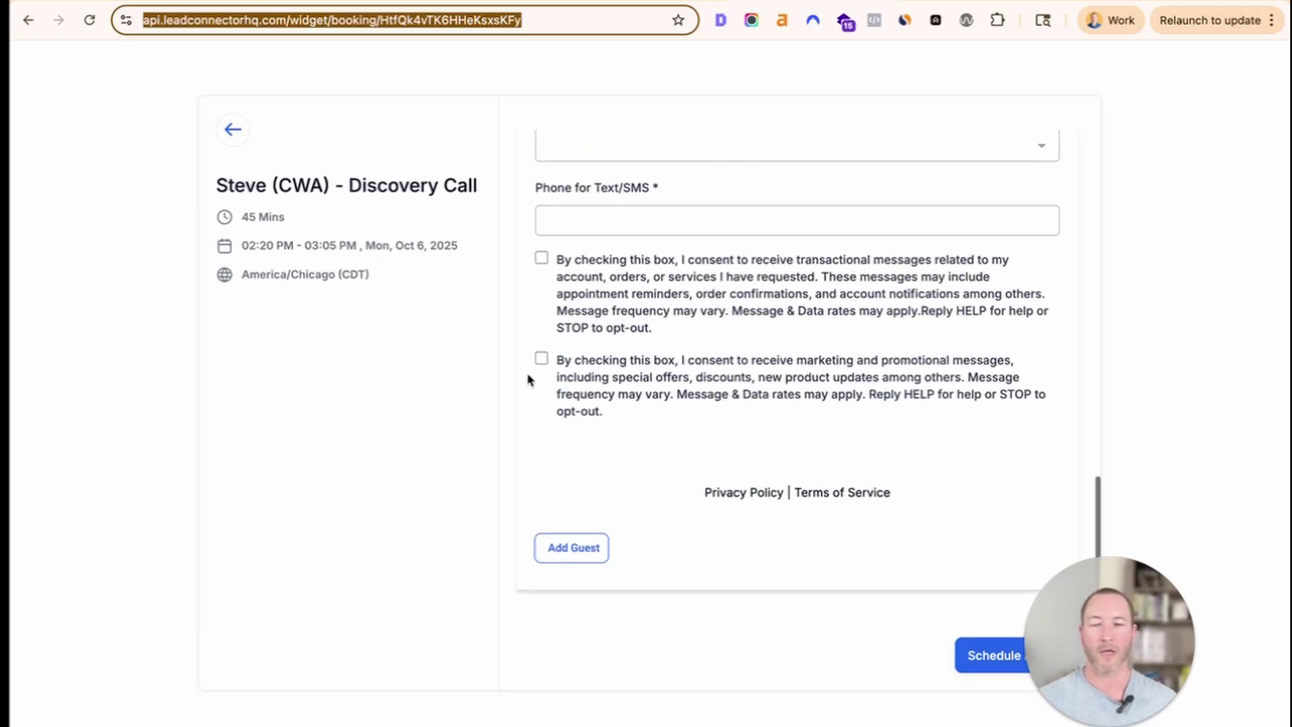
{"action": "left_click", "coordinate": [306, 21]}
{"action": "left_click_drag", "start_coordinate": [150, 22], "coordinate": [364, 25]}
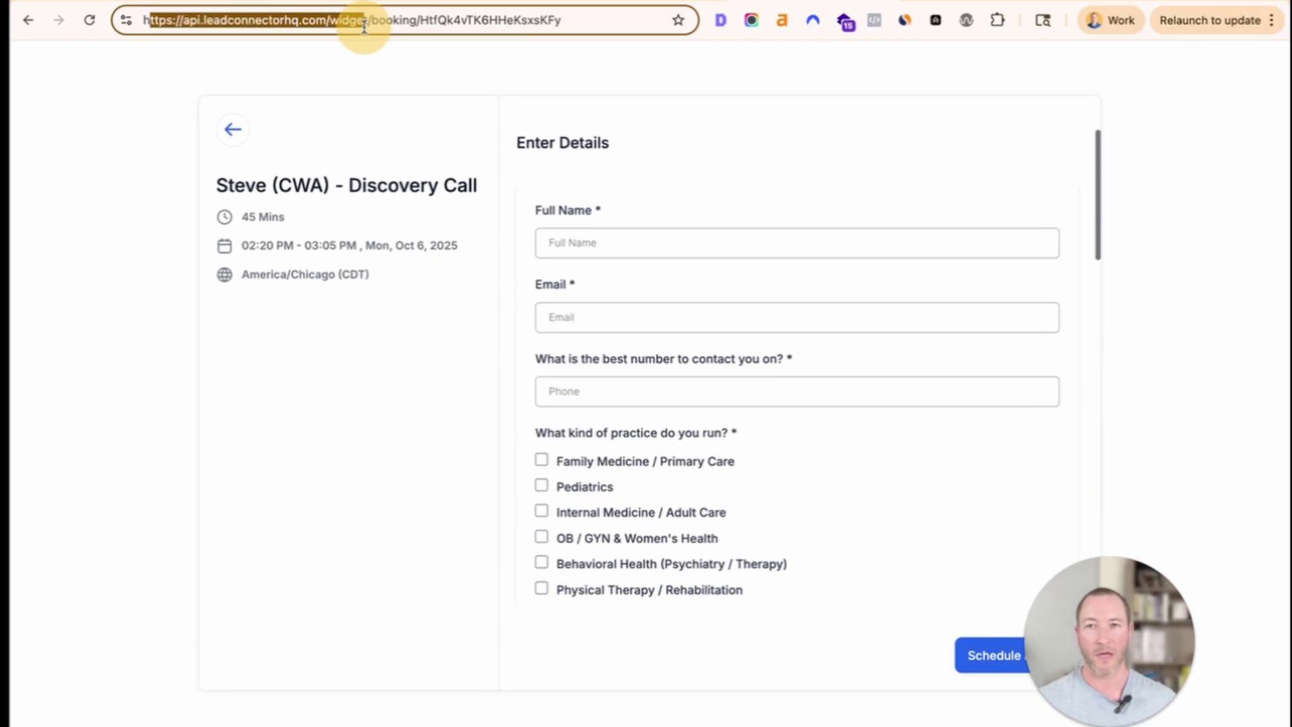
{"action": "left_click", "coordinate": [350, 26]}
{"action": "scroll", "coordinate": [676, 394], "scroll_direction": "down", "scroll_amount": 15}
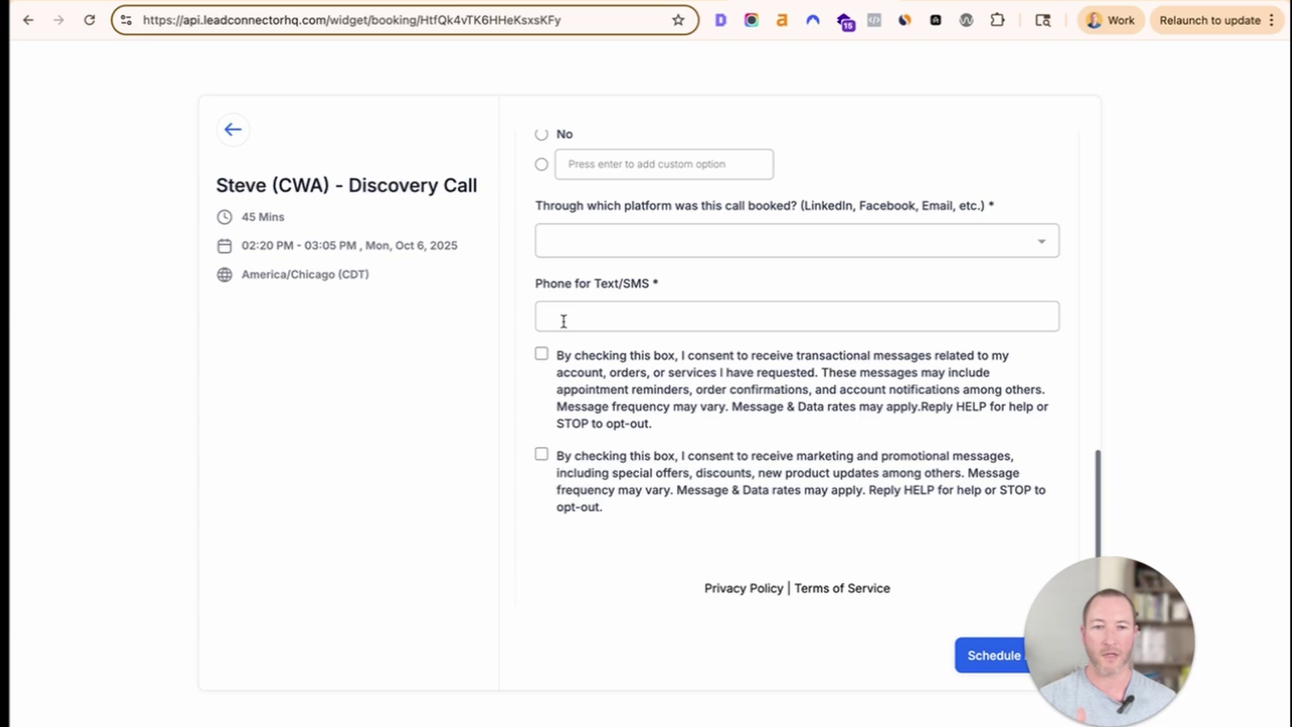
{"action": "scroll", "coordinate": [563, 320], "scroll_direction": "down", "scroll_amount": 3}
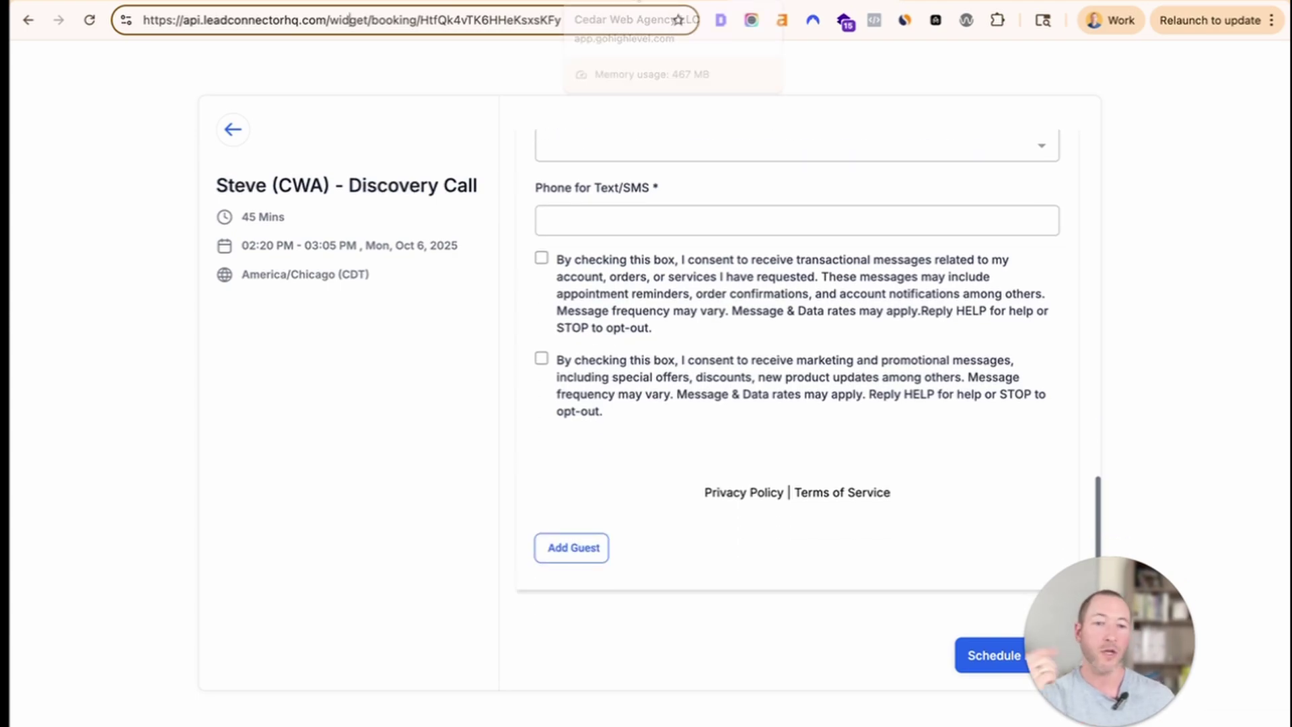
Highlight CedarWeb's two SMS consent checkbox statements and the A New Document checklist item.
{"action": "left_click", "coordinate": [481, 1]}
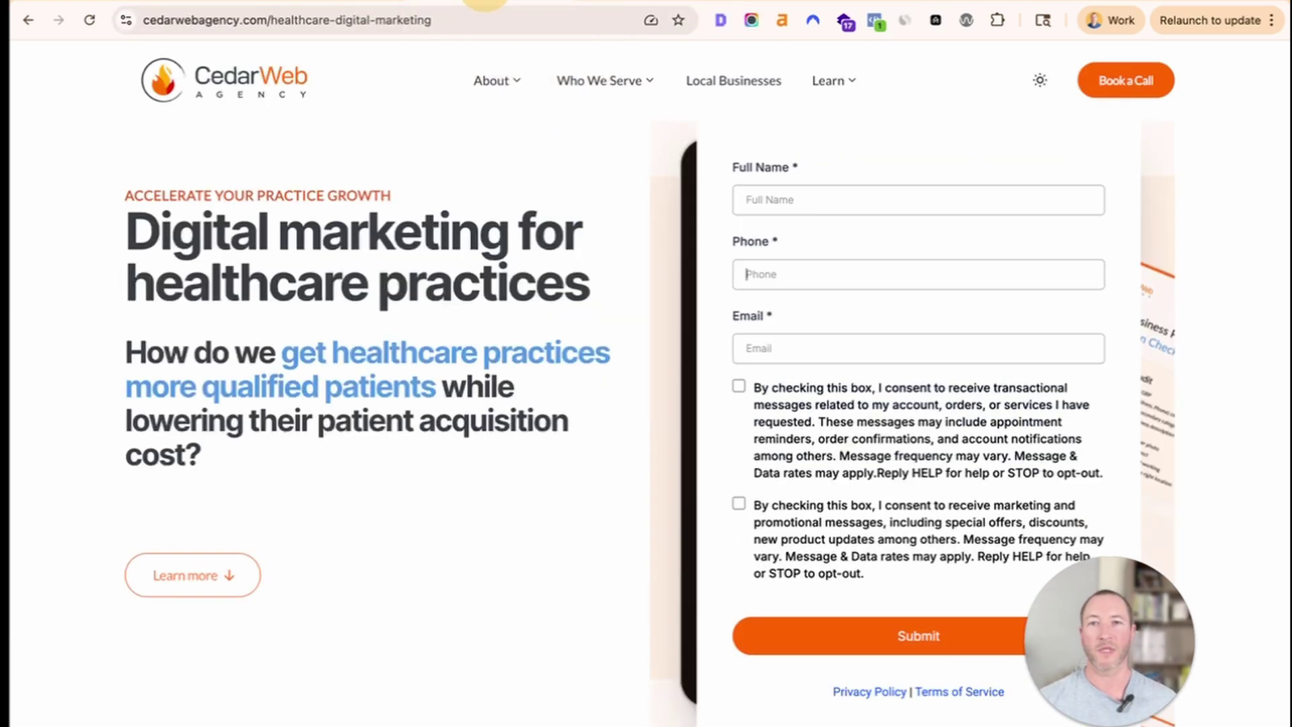
{"action": "mouse_move", "coordinate": [830, 90]}
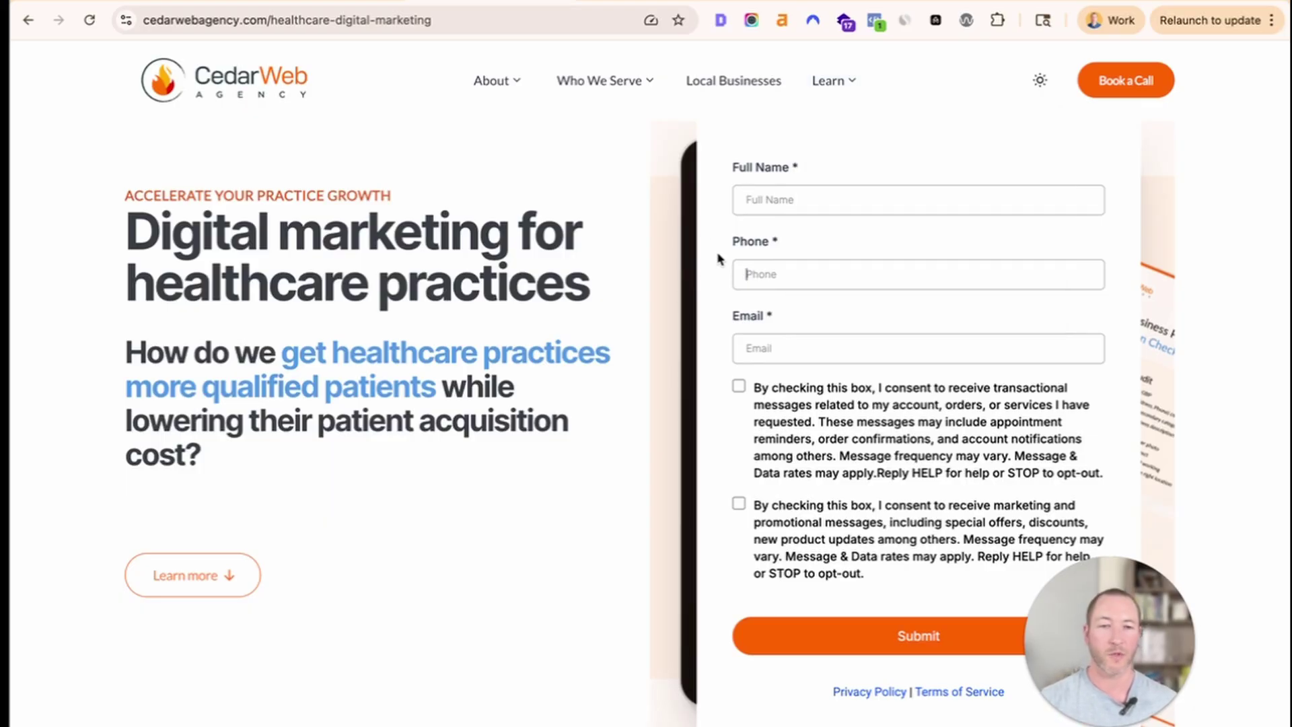
{"action": "scroll", "coordinate": [707, 333], "scroll_direction": "down", "scroll_amount": 1}
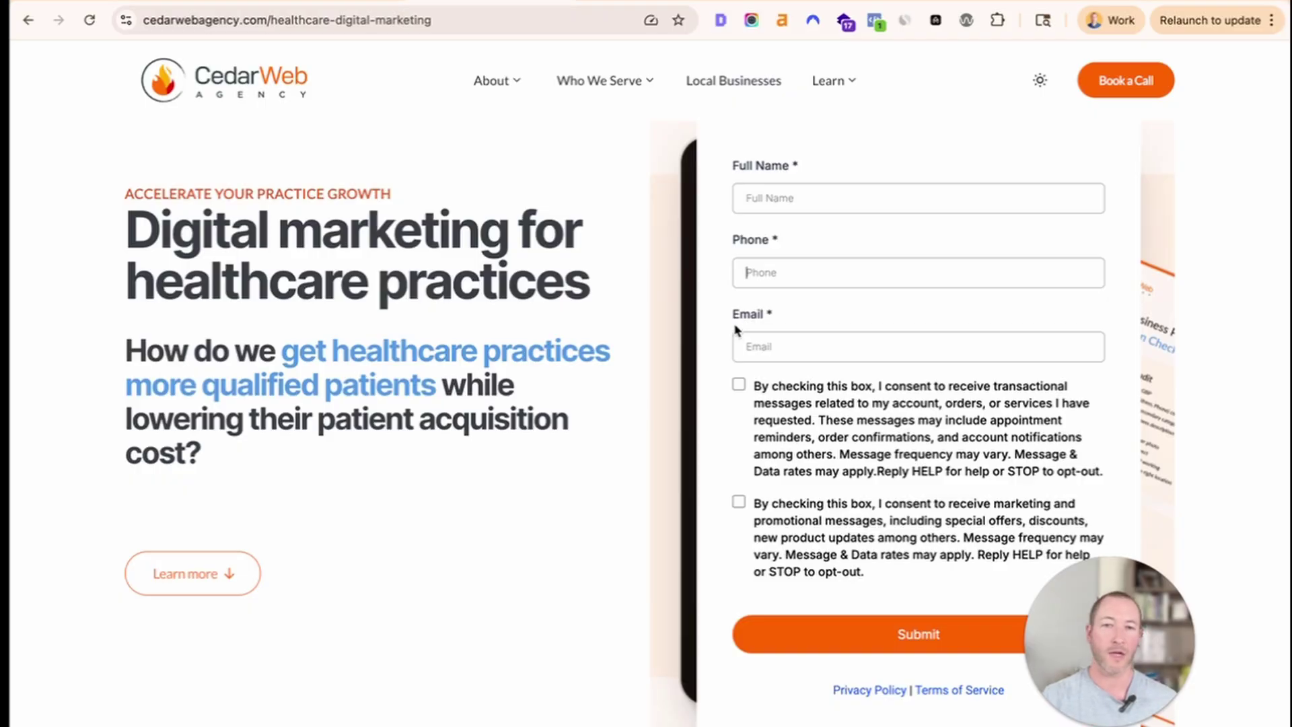
{"action": "scroll", "coordinate": [811, 535], "scroll_direction": "down", "scroll_amount": 1}
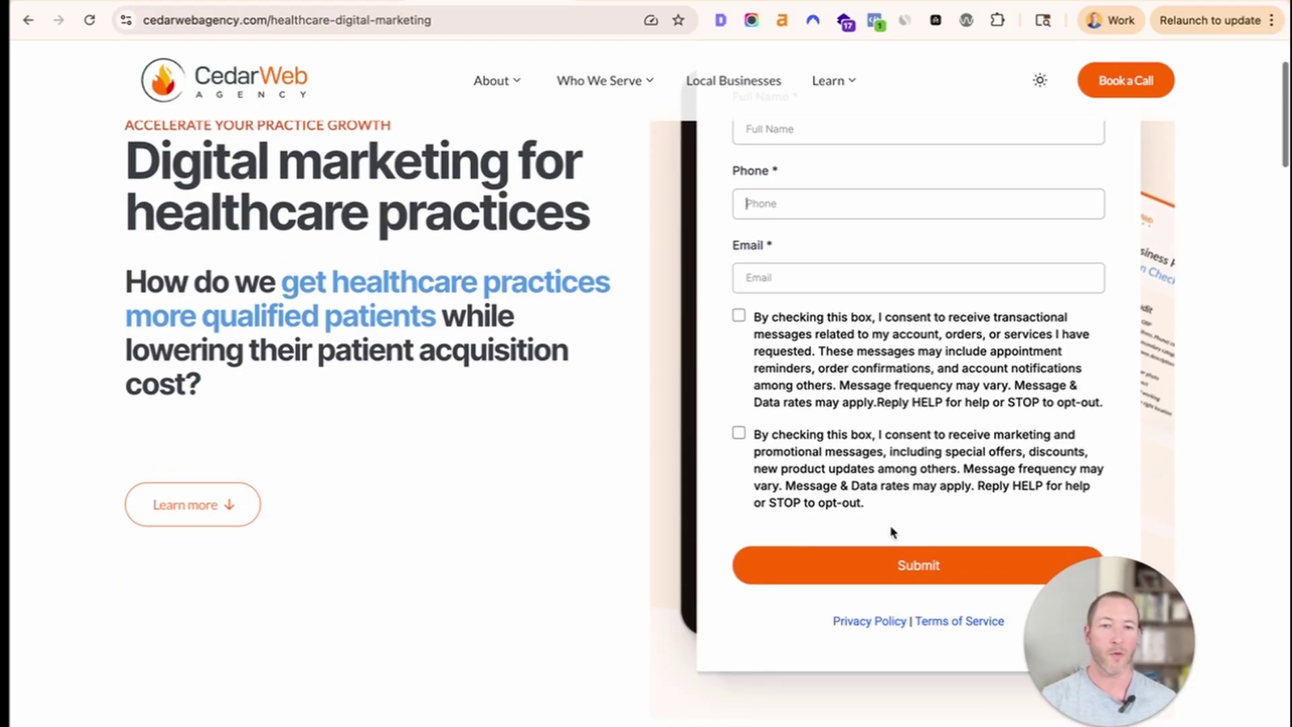
{"action": "left_click_drag", "start_coordinate": [891, 532], "coordinate": [635, 290]}
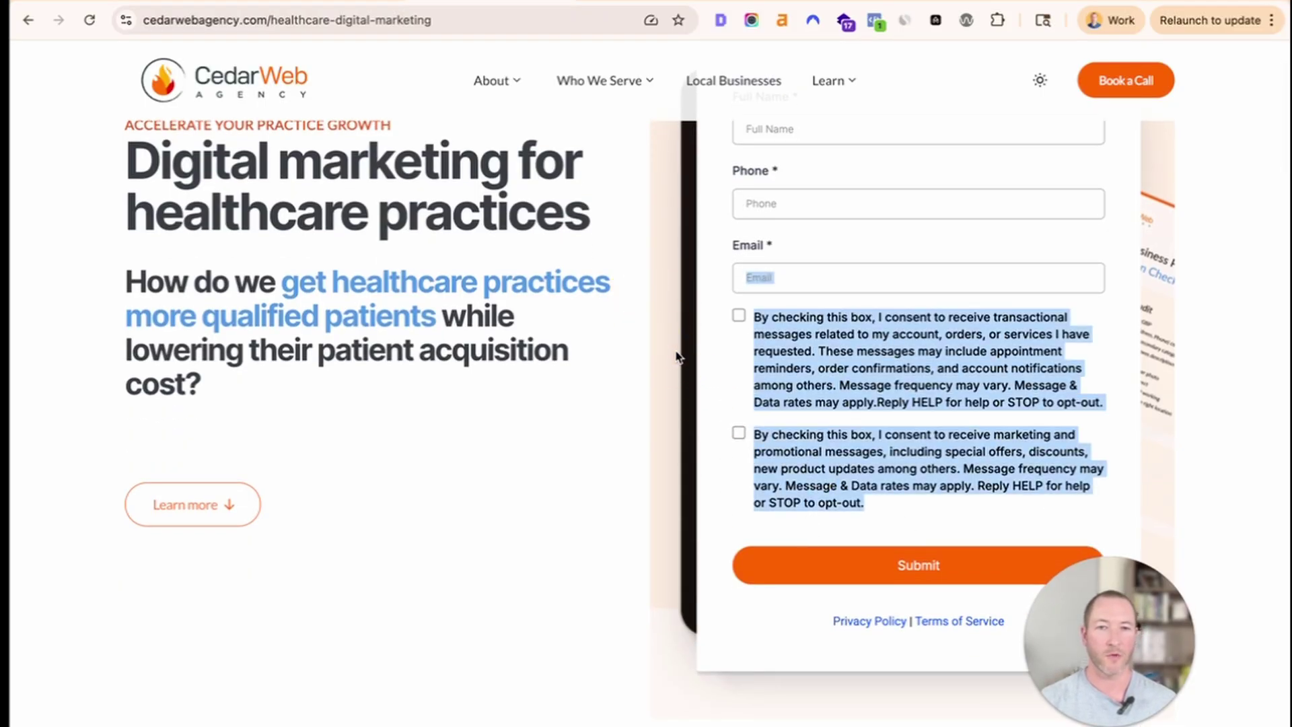
{"action": "scroll", "coordinate": [652, 147], "scroll_direction": "up", "scroll_amount": 2}
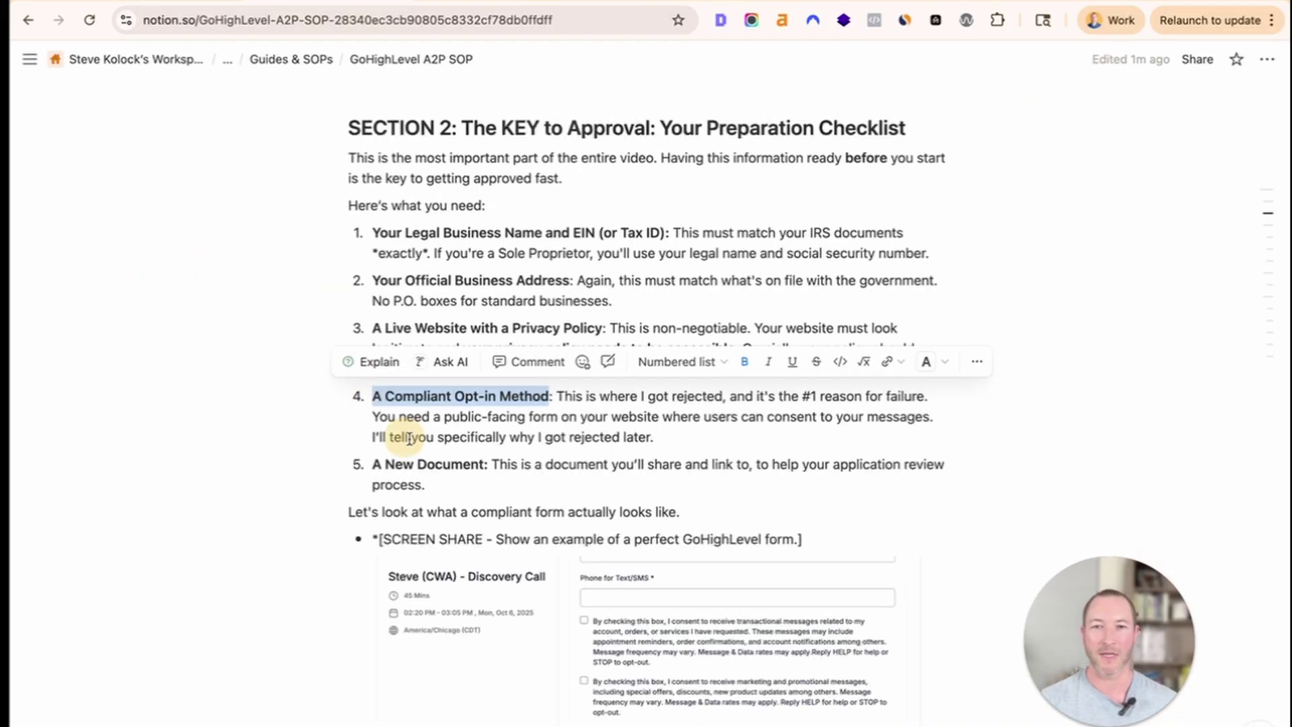
{"action": "left_click_drag", "start_coordinate": [453, 481], "coordinate": [366, 470]}
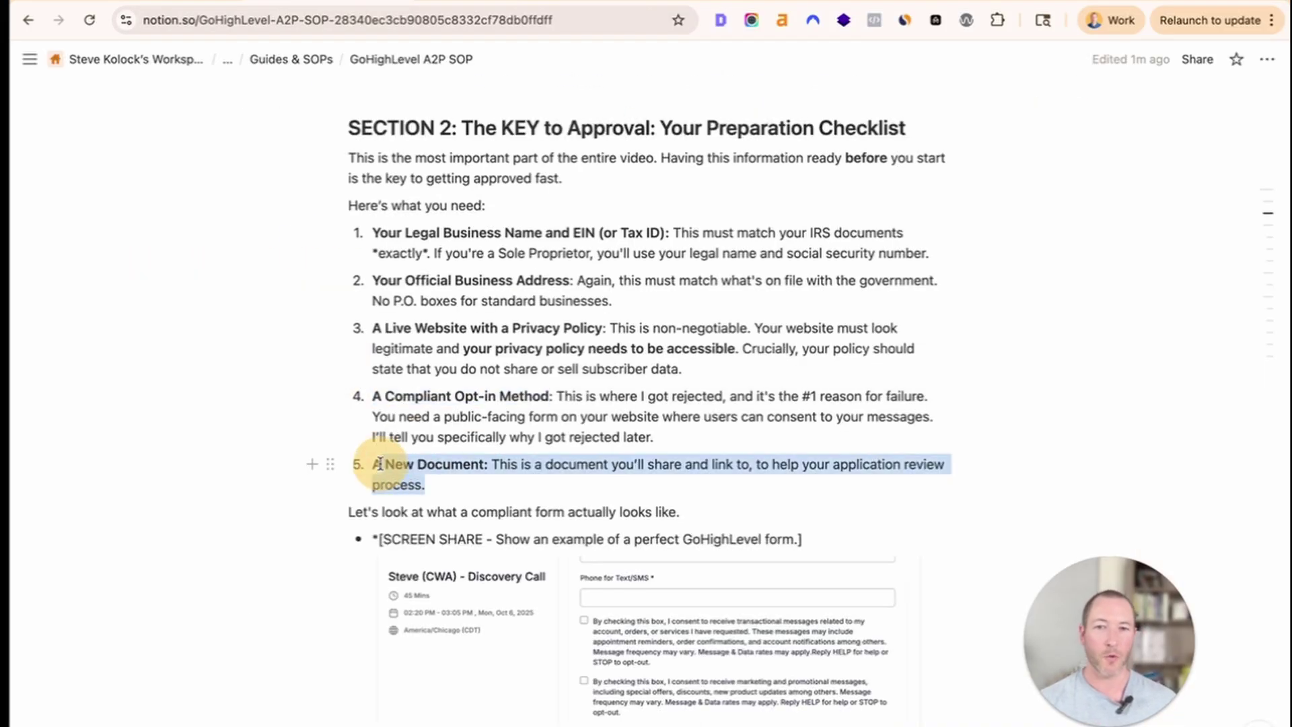
{"action": "left_click", "coordinate": [472, 470]}
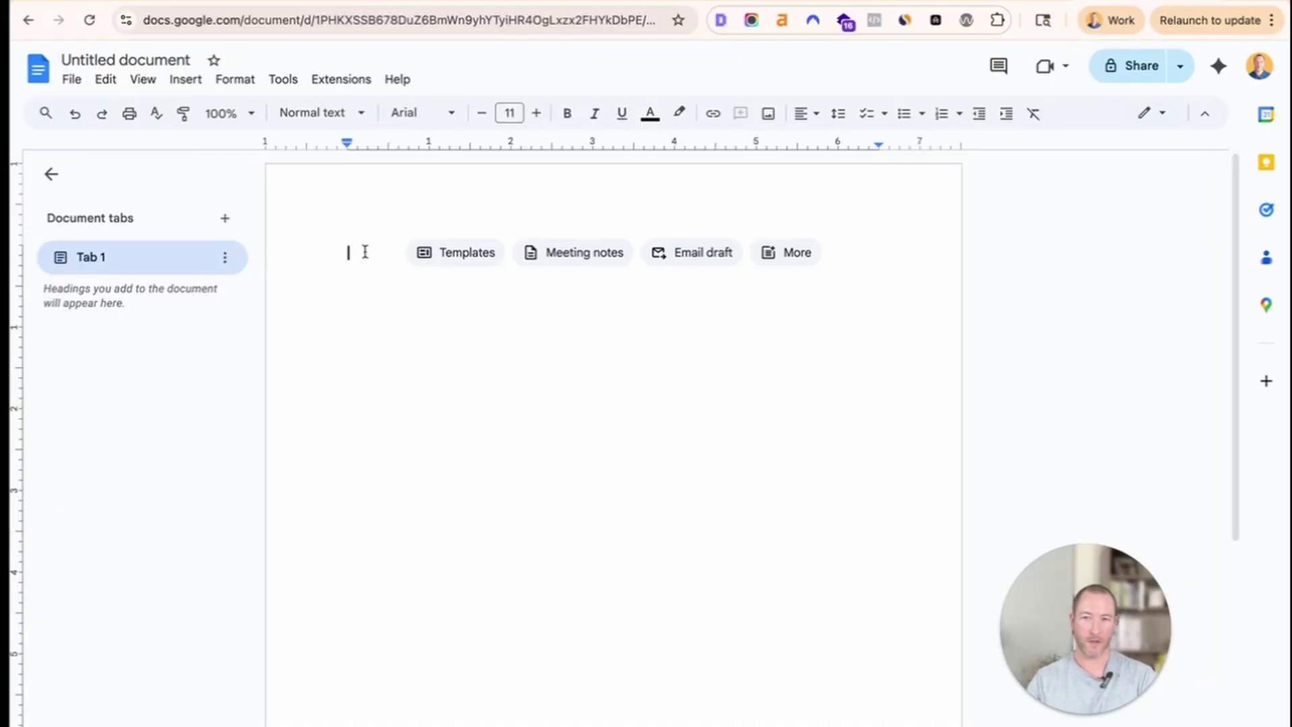
Add an 'A2P Registration Notes' main heading to the blank document.
{"action": "key", "text": "super+alt+1"}
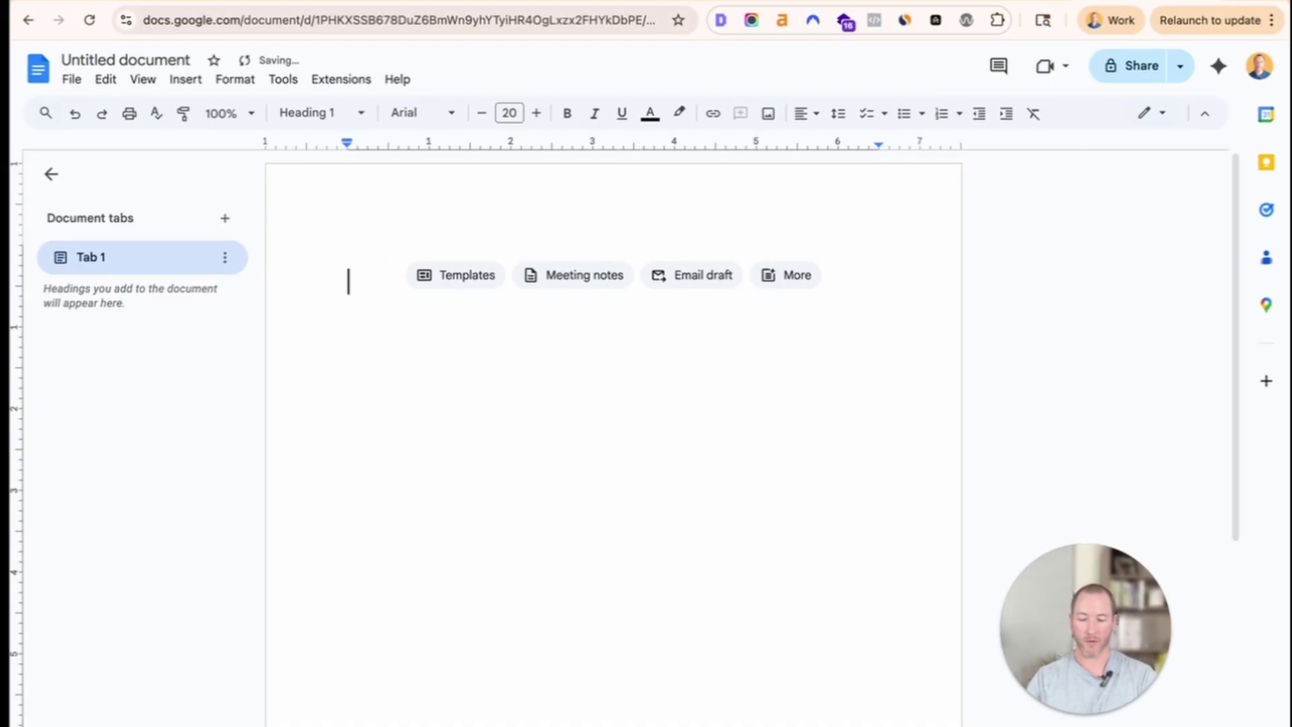
{"action": "type", "text": "A2P Registration Notes"}
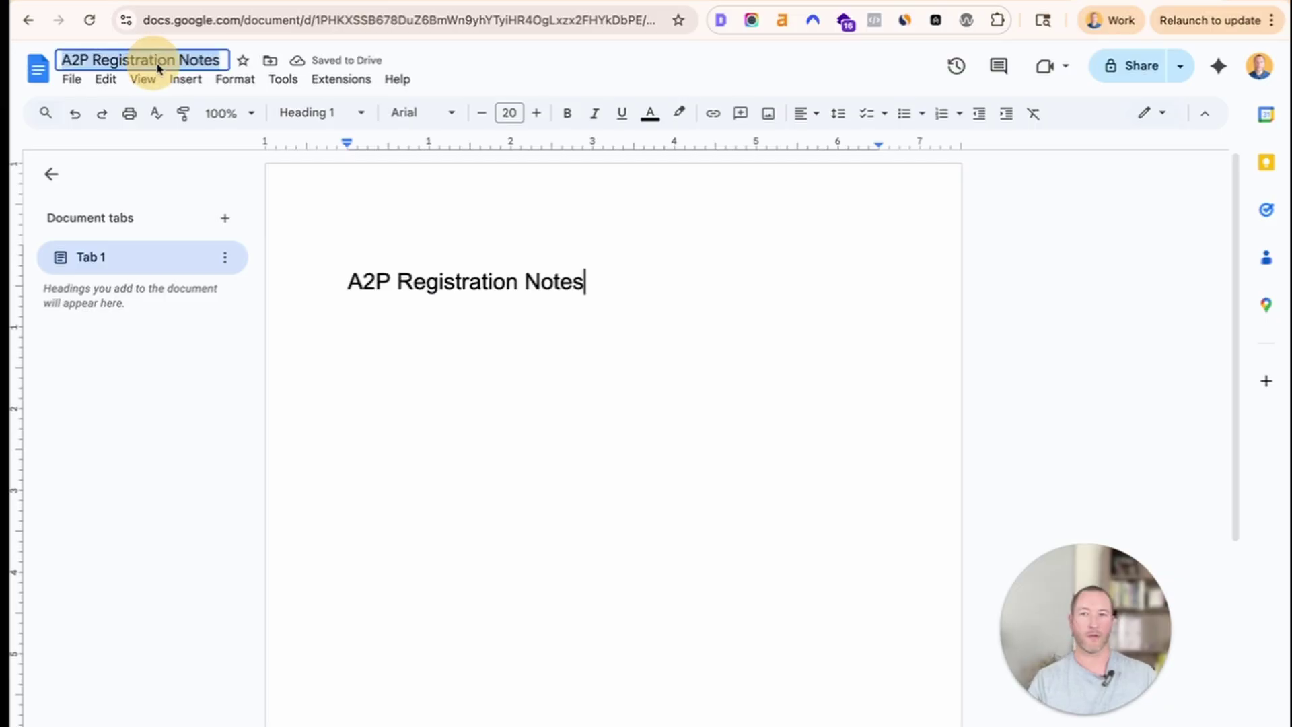
{"action": "left_click", "coordinate": [534, 288]}
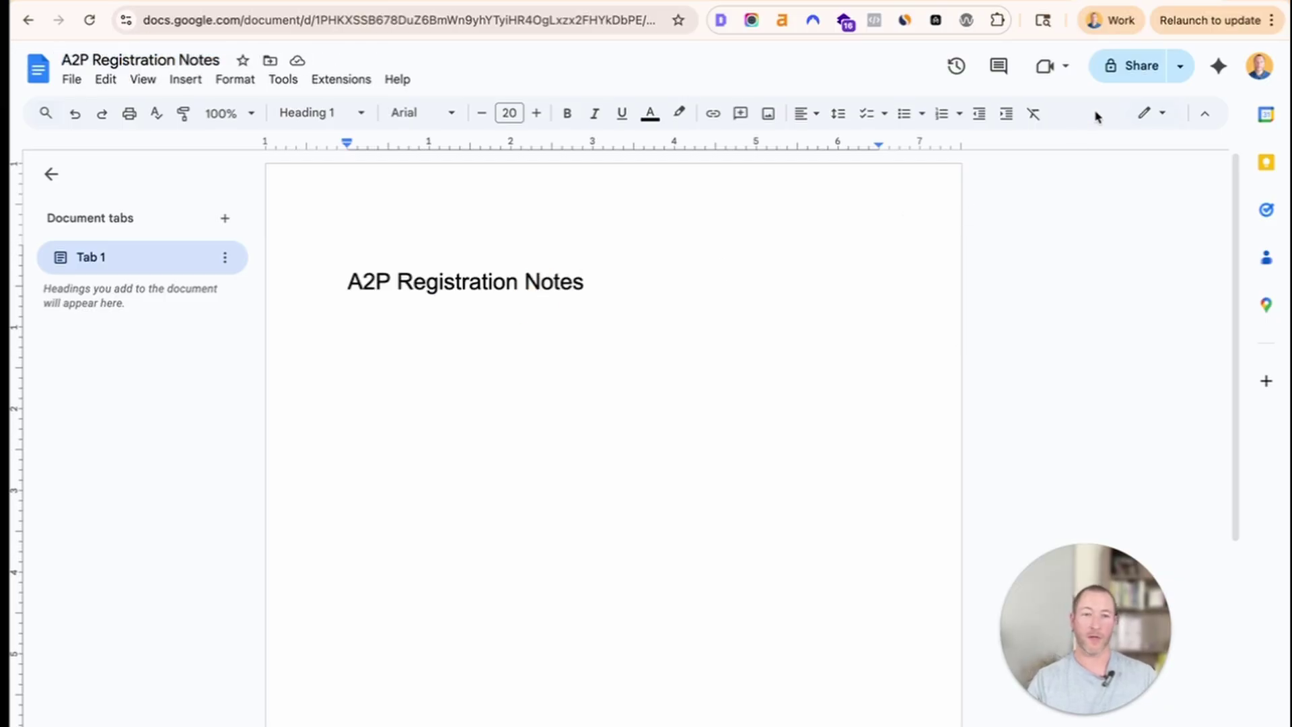
Set General access to Anyone with the link (Viewer) and copy the doc's link.
{"action": "left_click", "coordinate": [1143, 70]}
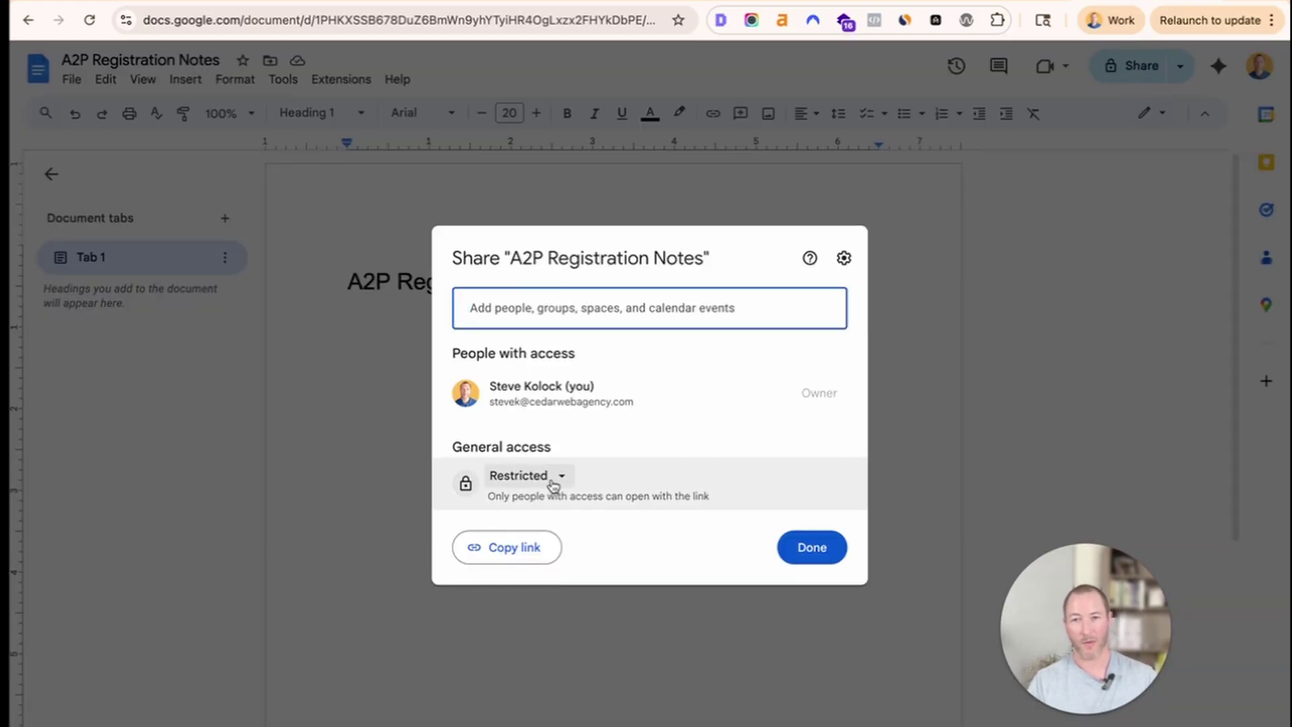
{"action": "left_click", "coordinate": [553, 483]}
{"action": "left_click", "coordinate": [563, 623]}
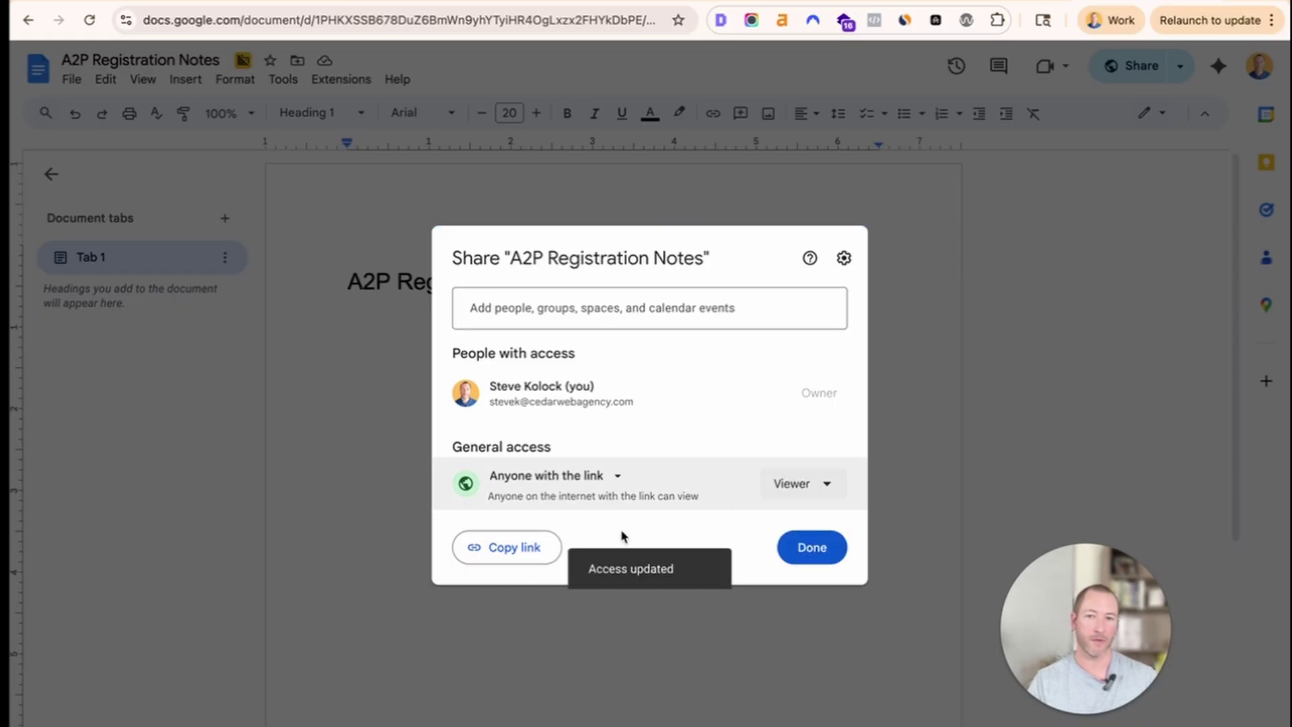
{"action": "left_click", "coordinate": [512, 554]}
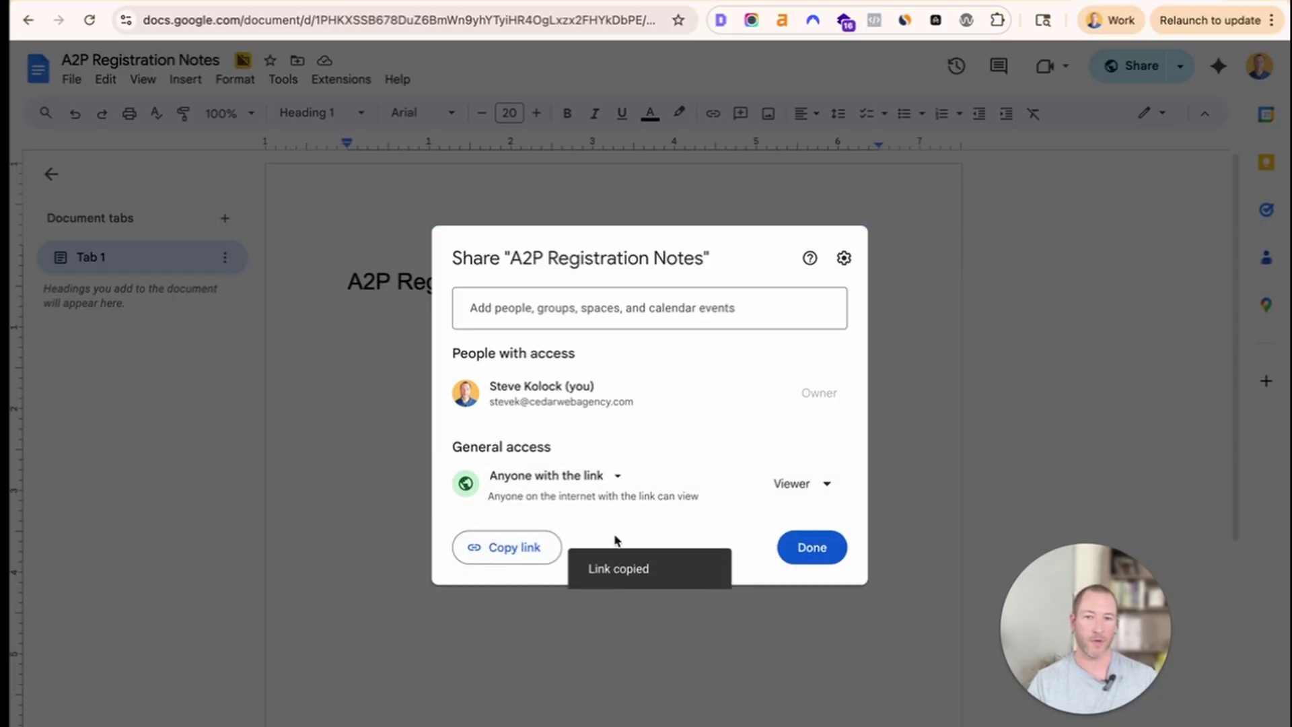
{"action": "left_click", "coordinate": [813, 550]}
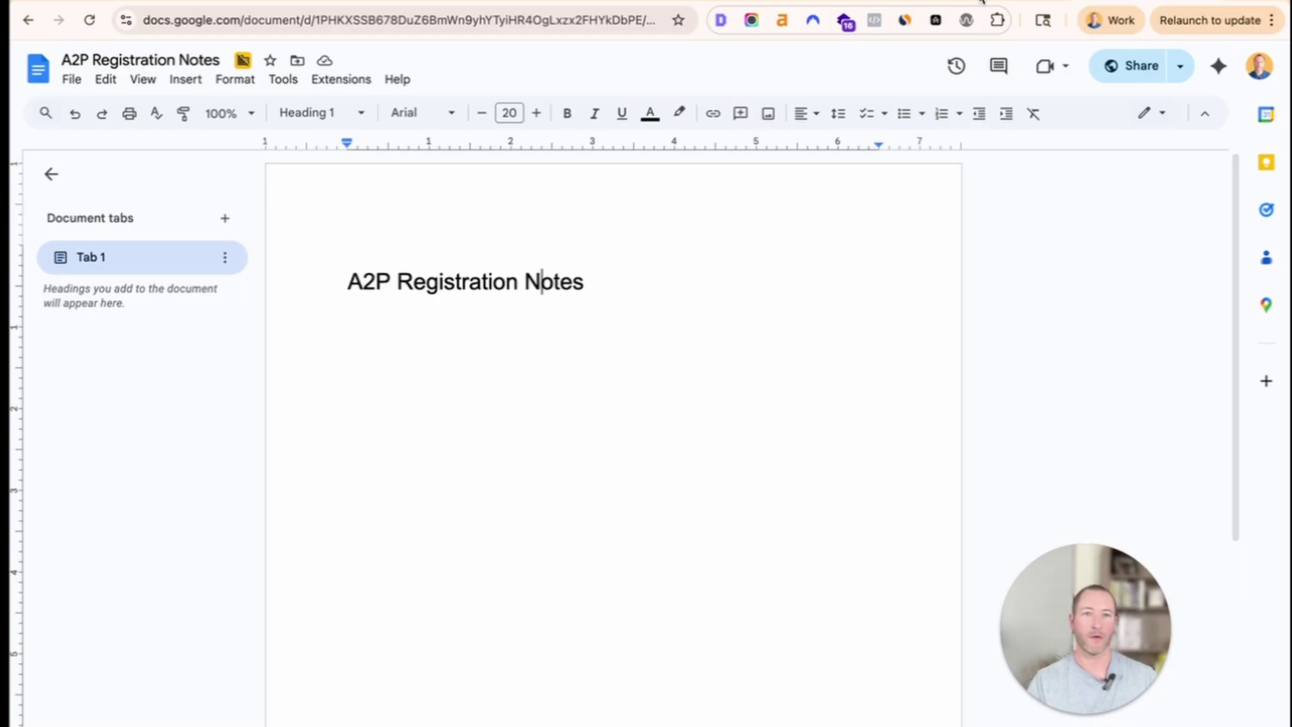
{"action": "left_click", "coordinate": [287, 1]}
{"action": "left_click", "coordinate": [476, 485]}
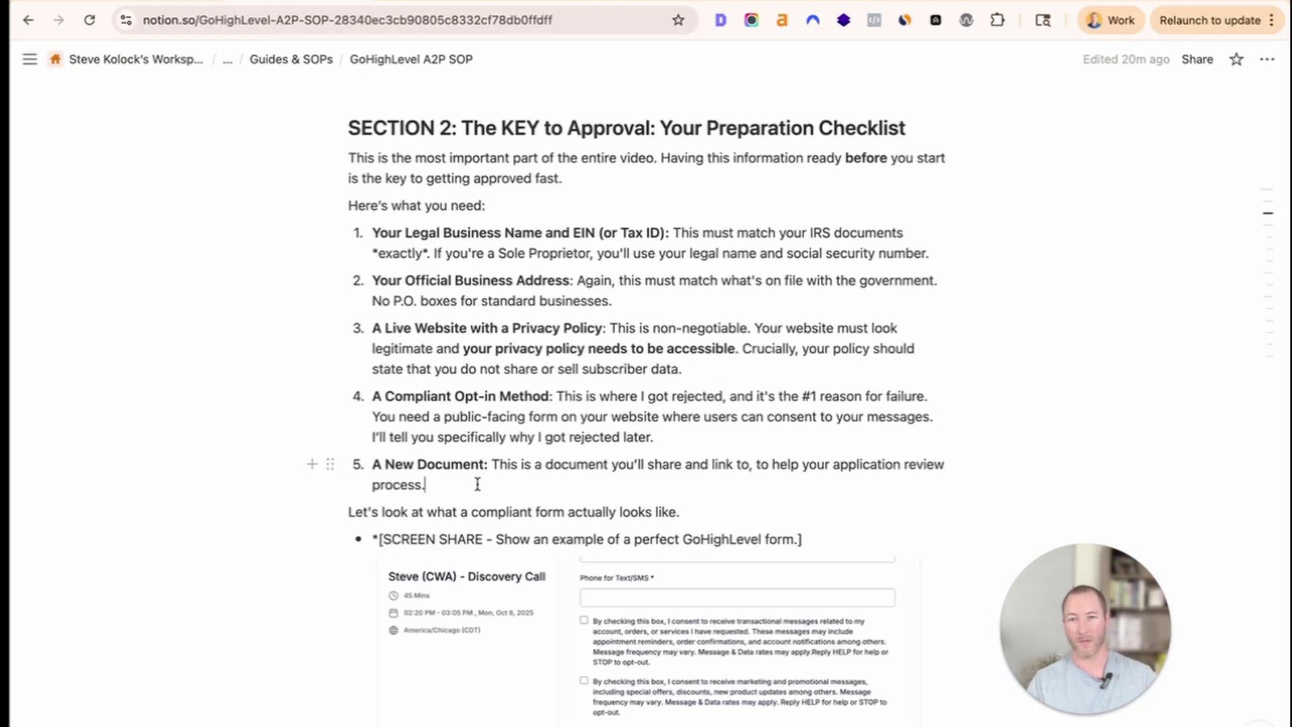
Append '-->' and the pasted doc link as a Google Drive mention after 'process.' in item 5.
{"action": "type", "text": "-->"}
{"action": "key", "text": "ctrl+v"}
{"action": "key", "text": "Return"}
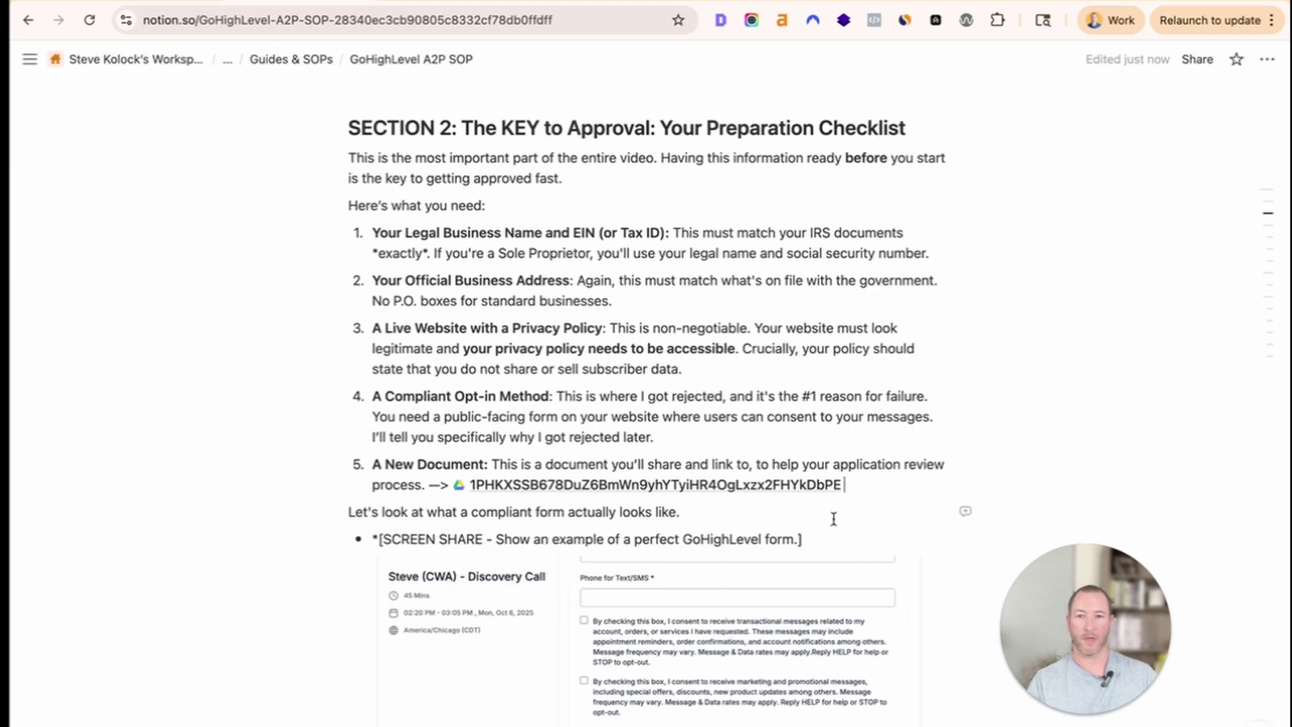
{"action": "scroll", "coordinate": [376, 441], "scroll_direction": "down", "scroll_amount": 2}
{"action": "scroll", "coordinate": [380, 444], "scroll_direction": "down", "scroll_amount": 3}
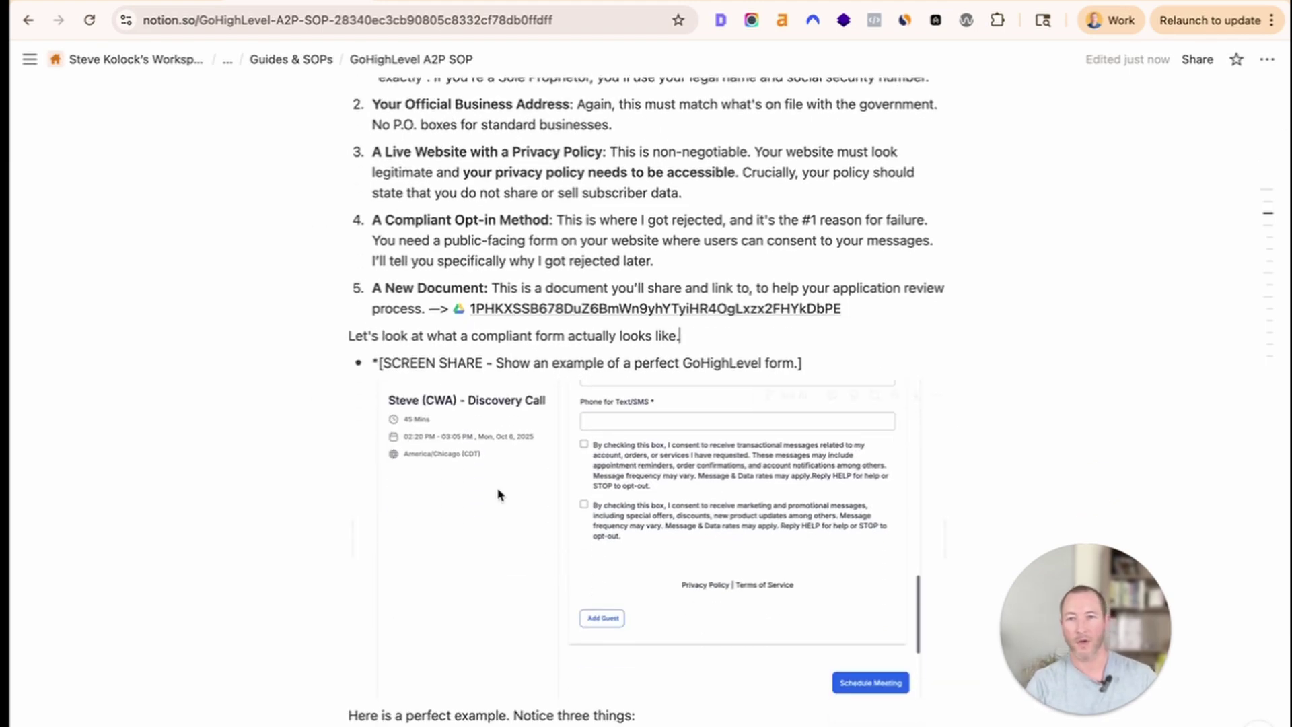
{"action": "left_click_drag", "start_coordinate": [388, 363], "coordinate": [797, 363]}
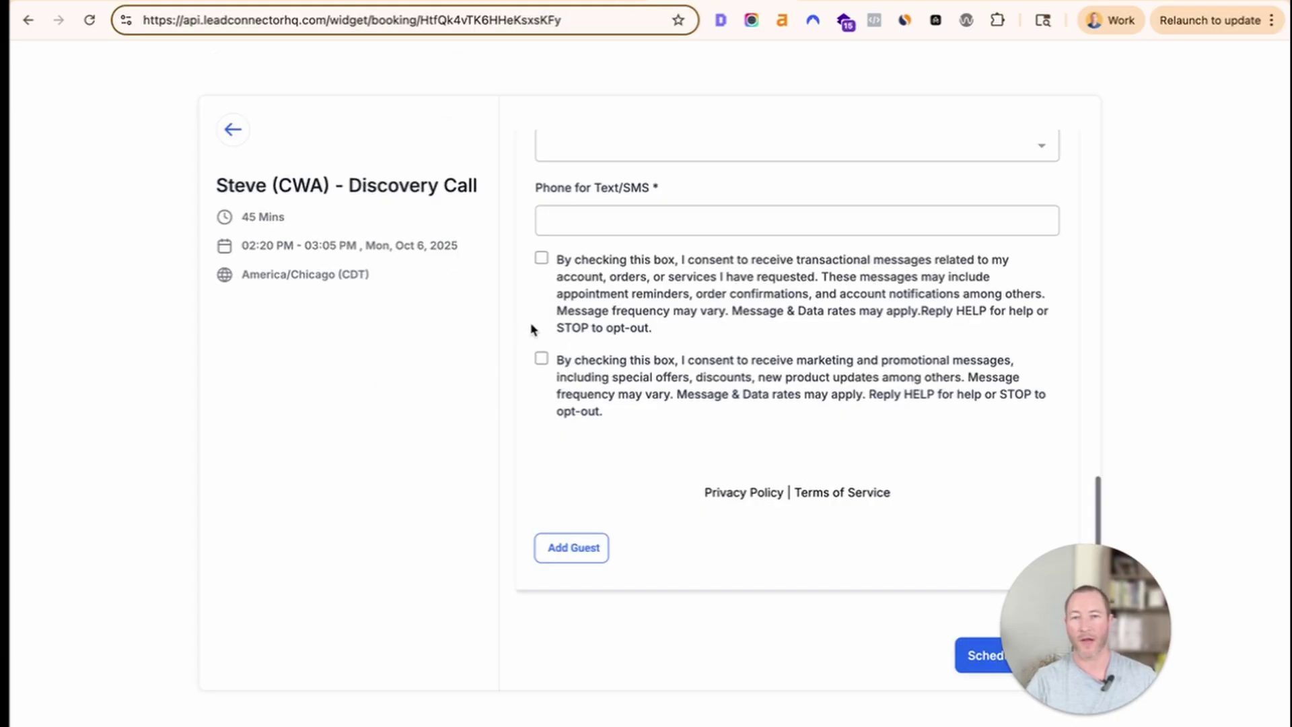
Tick the transactional and marketing SMS consent boxes on the booking form, then untick both.
{"action": "scroll", "coordinate": [583, 278], "scroll_direction": "up", "scroll_amount": 2}
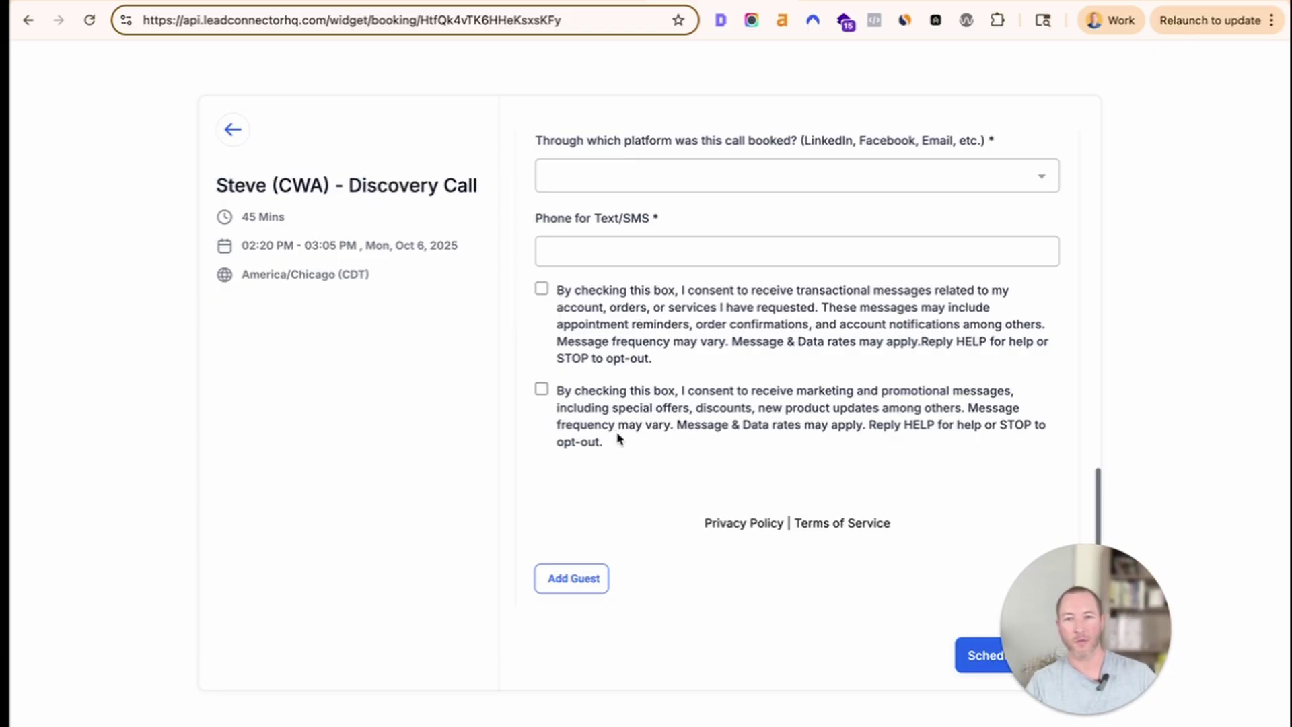
{"action": "left_click_drag", "start_coordinate": [640, 444], "coordinate": [522, 296]}
{"action": "left_click", "coordinate": [700, 367]}
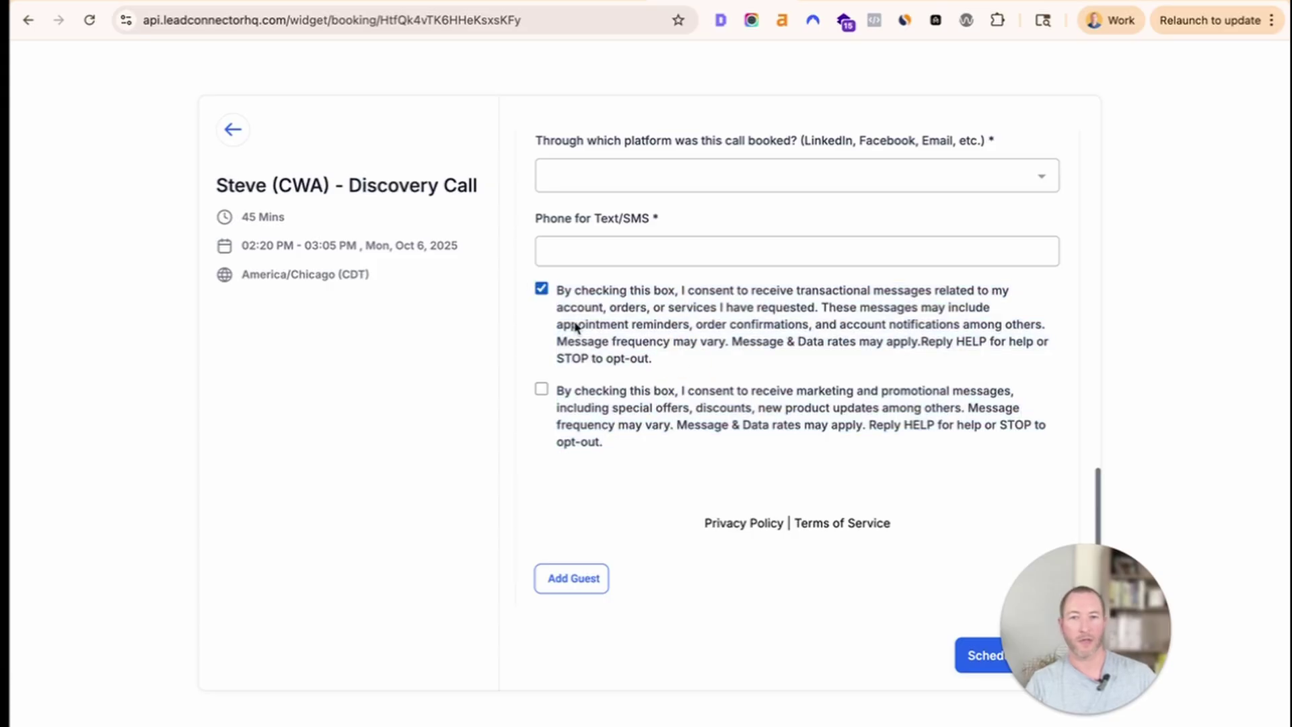
{"action": "left_click_drag", "start_coordinate": [680, 291], "coordinate": [661, 361]}
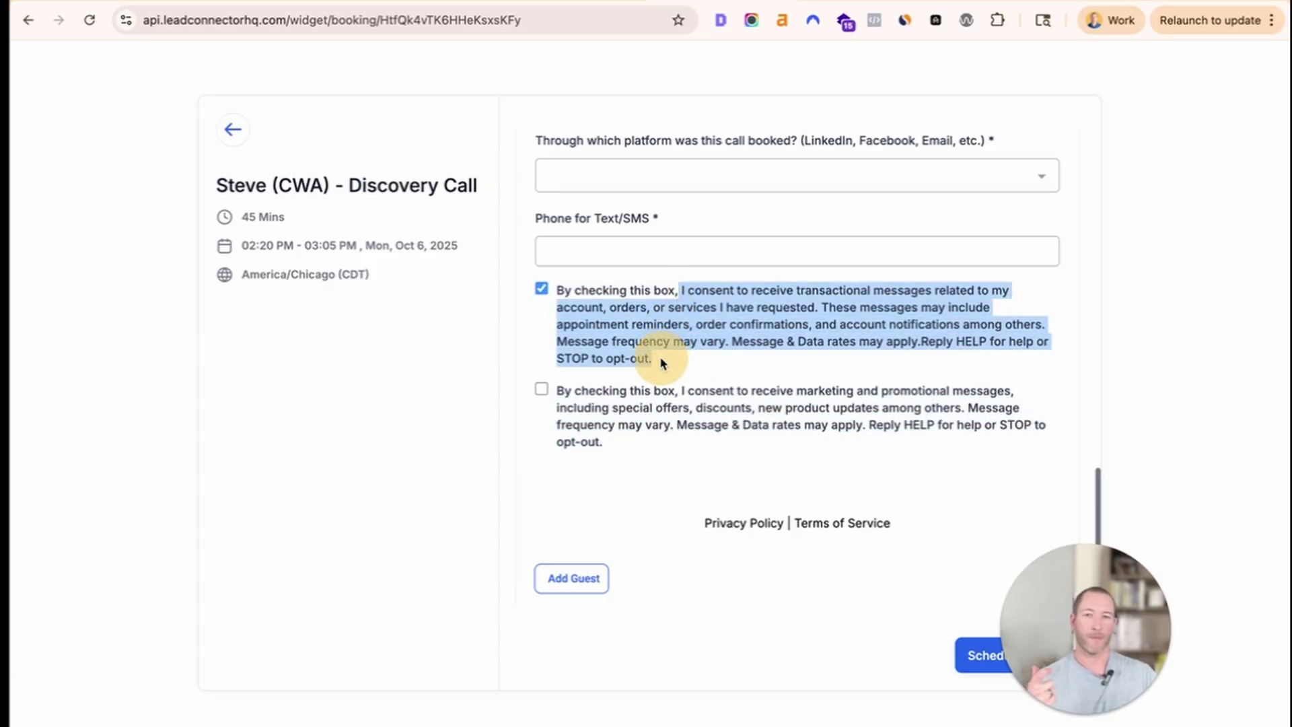
{"action": "mouse_move", "coordinate": [661, 363]}
{"action": "left_mouse_down"}
{"action": "mouse_move", "coordinate": [754, 316]}
{"action": "mouse_move", "coordinate": [801, 326]}
{"action": "mouse_move", "coordinate": [744, 360]}
{"action": "mouse_move", "coordinate": [654, 364]}
{"action": "left_mouse_up"}
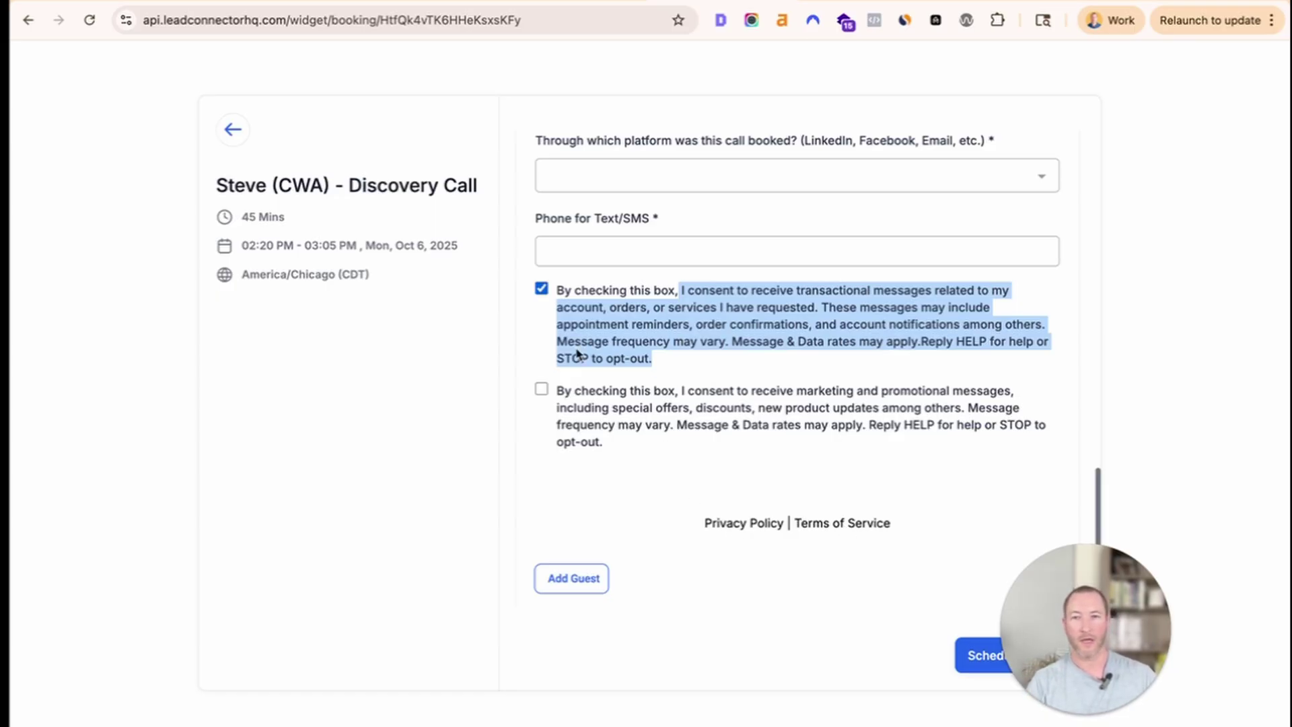
{"action": "left_click", "coordinate": [672, 389]}
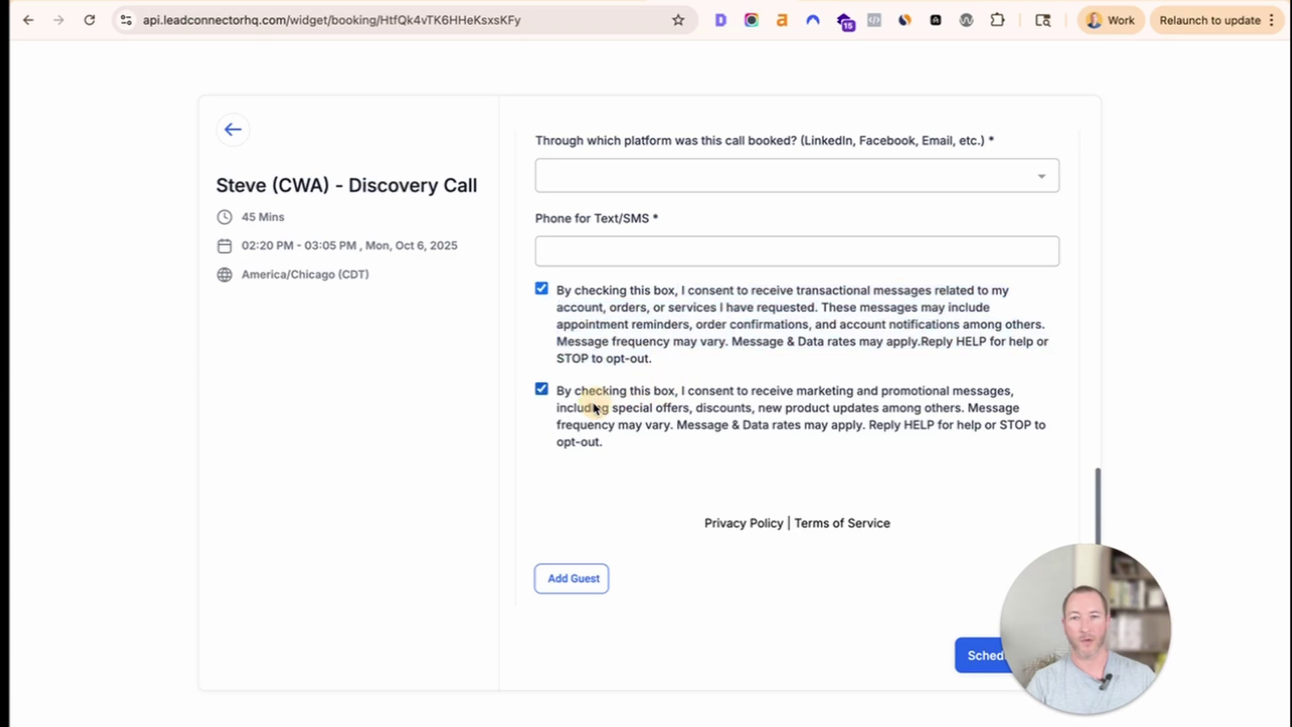
{"action": "left_click", "coordinate": [579, 329]}
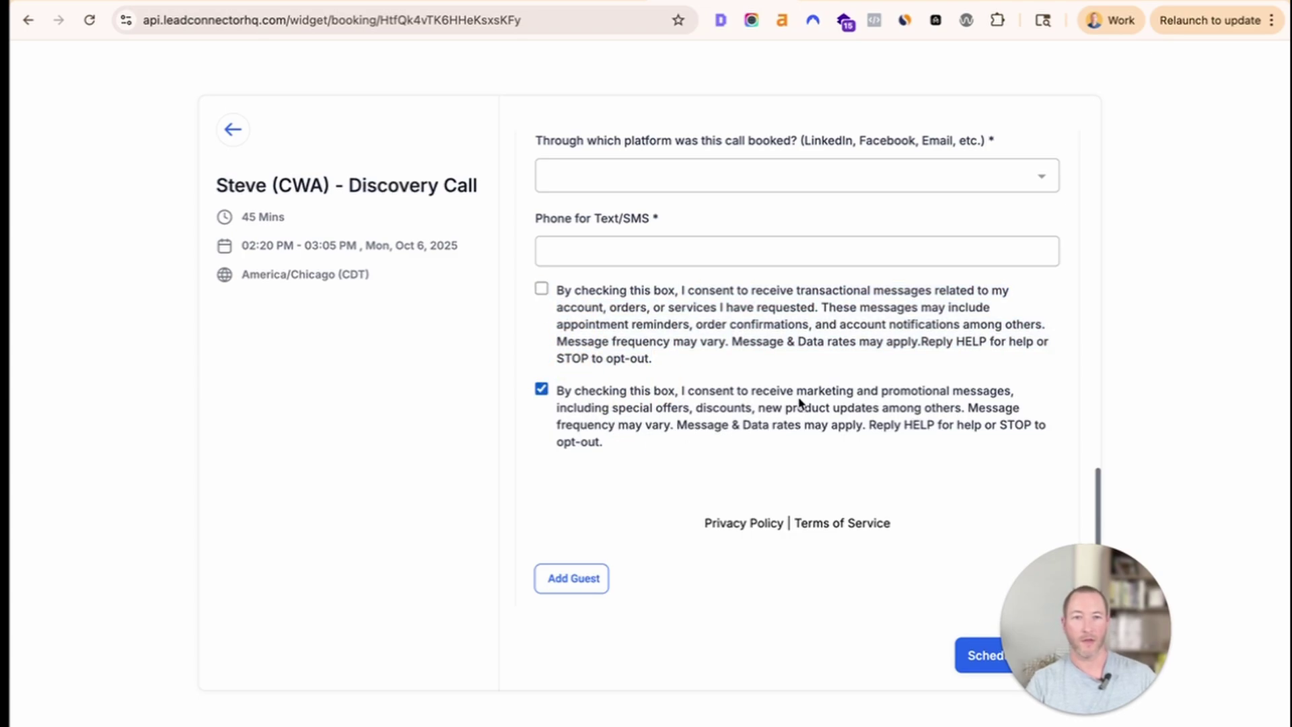
{"action": "left_click_drag", "start_coordinate": [622, 441], "coordinate": [670, 398]}
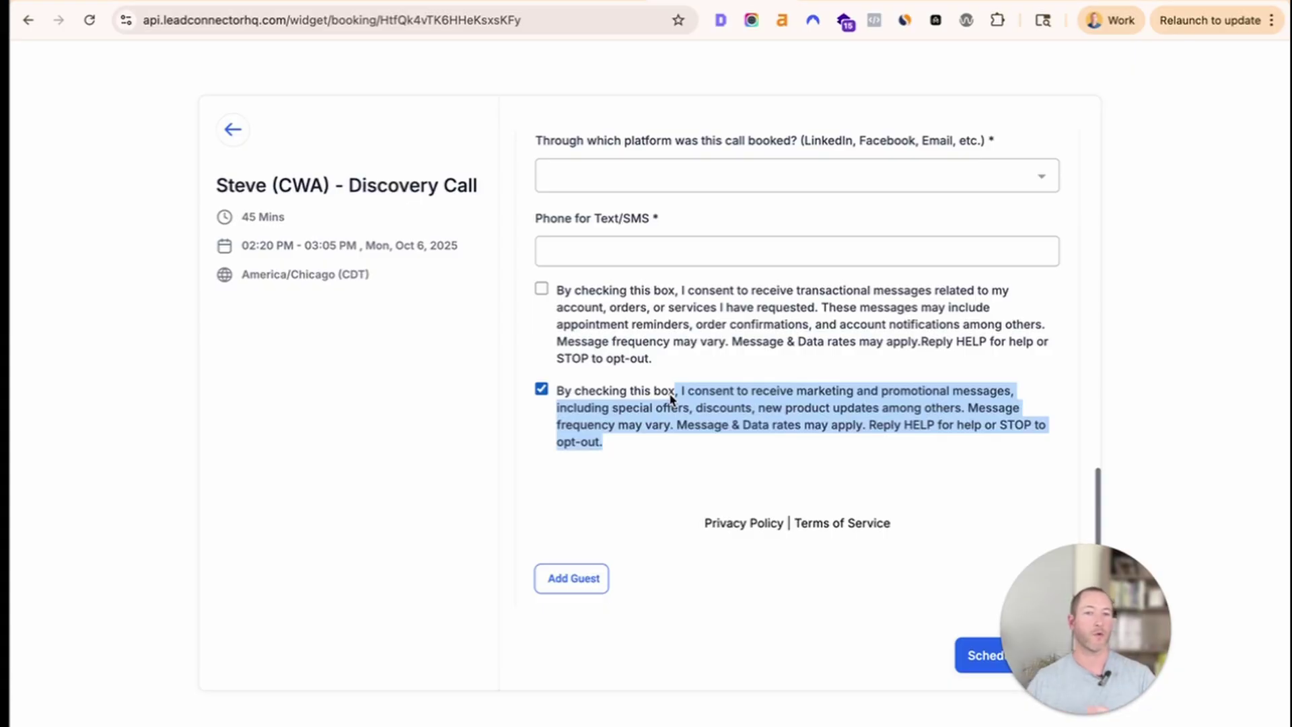
{"action": "left_click", "coordinate": [609, 398]}
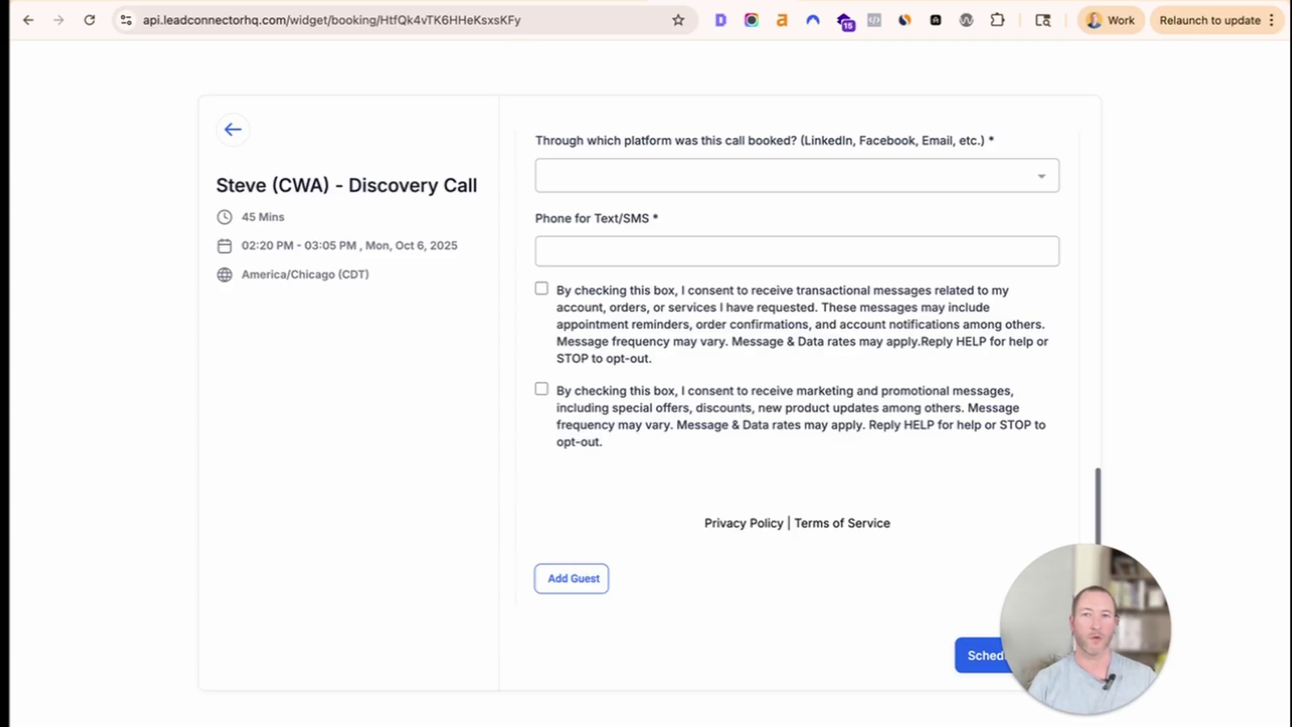
{"action": "left_click", "coordinate": [289, 3]}
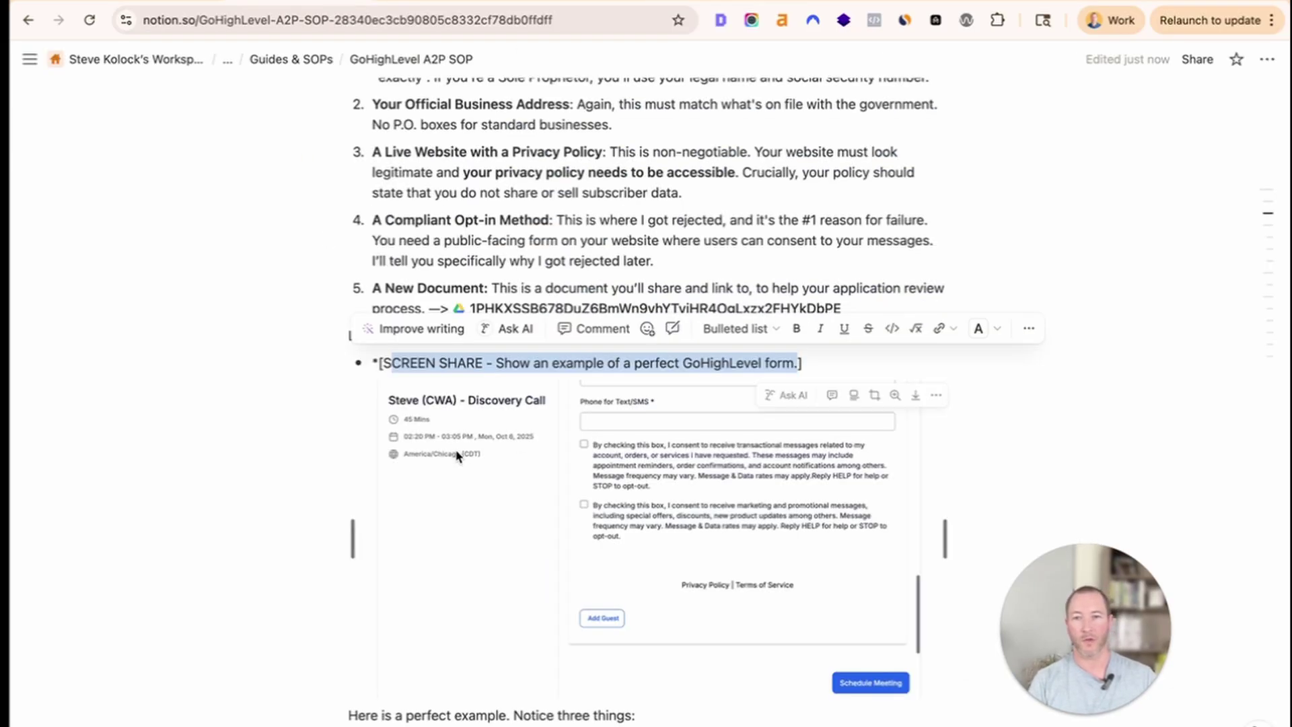
Highlight the required-phone note, then focus the Phone for Text/SMS field to trigger its required warning.
{"action": "scroll", "coordinate": [458, 490], "scroll_direction": "down", "scroll_amount": 4}
{"action": "left_click_drag", "start_coordinate": [371, 447], "coordinate": [583, 462]}
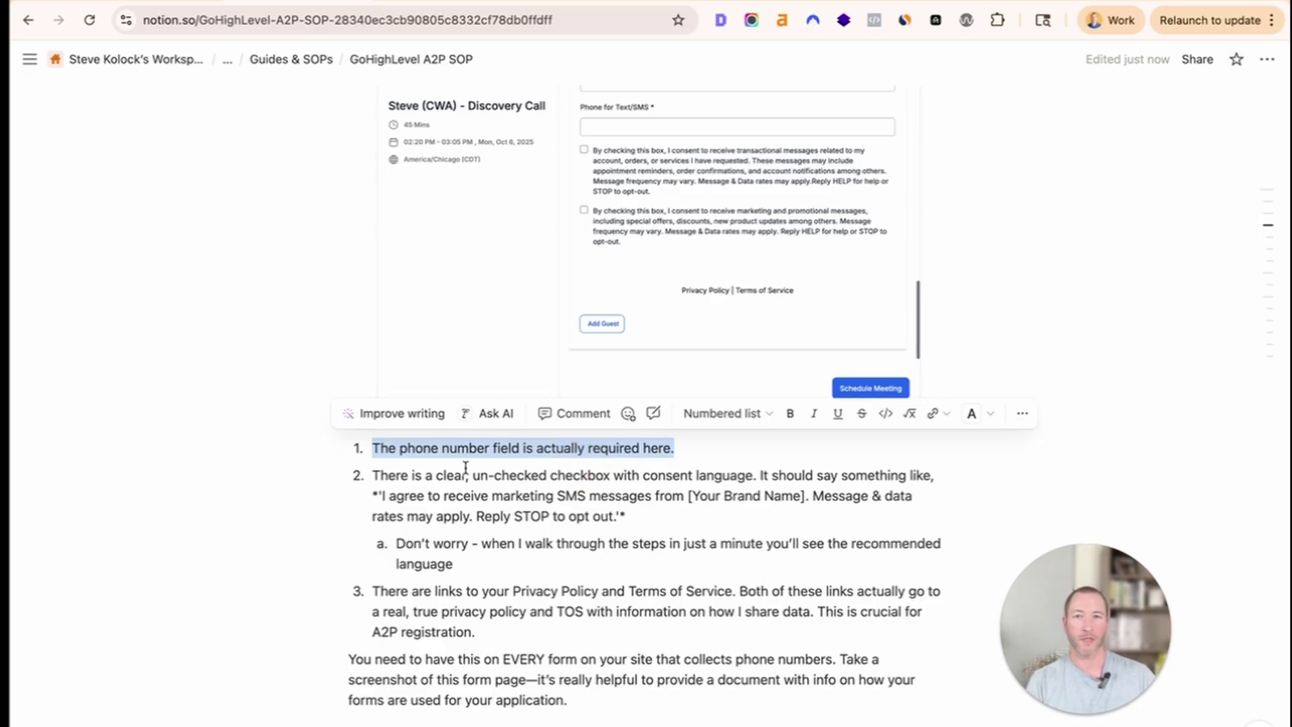
{"action": "left_click", "coordinate": [716, 1]}
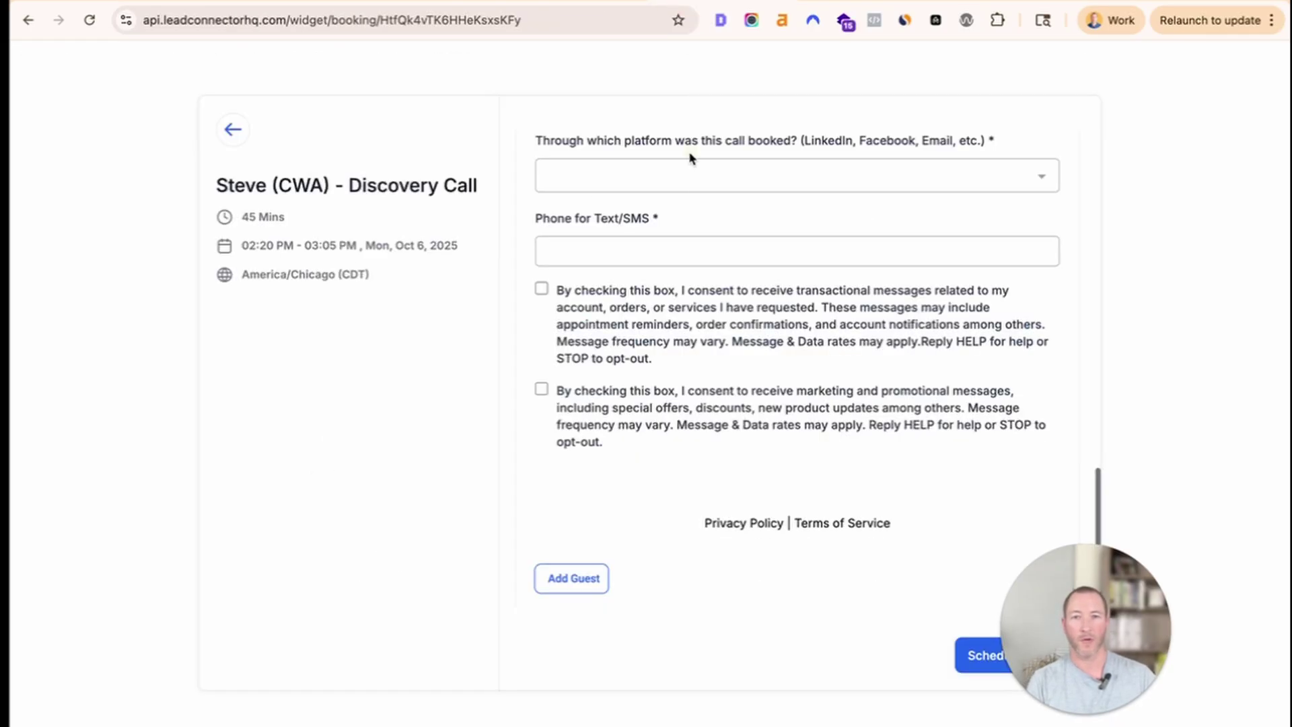
{"action": "left_click", "coordinate": [737, 228]}
{"action": "left_click_drag", "start_coordinate": [642, 222], "coordinate": [534, 218]}
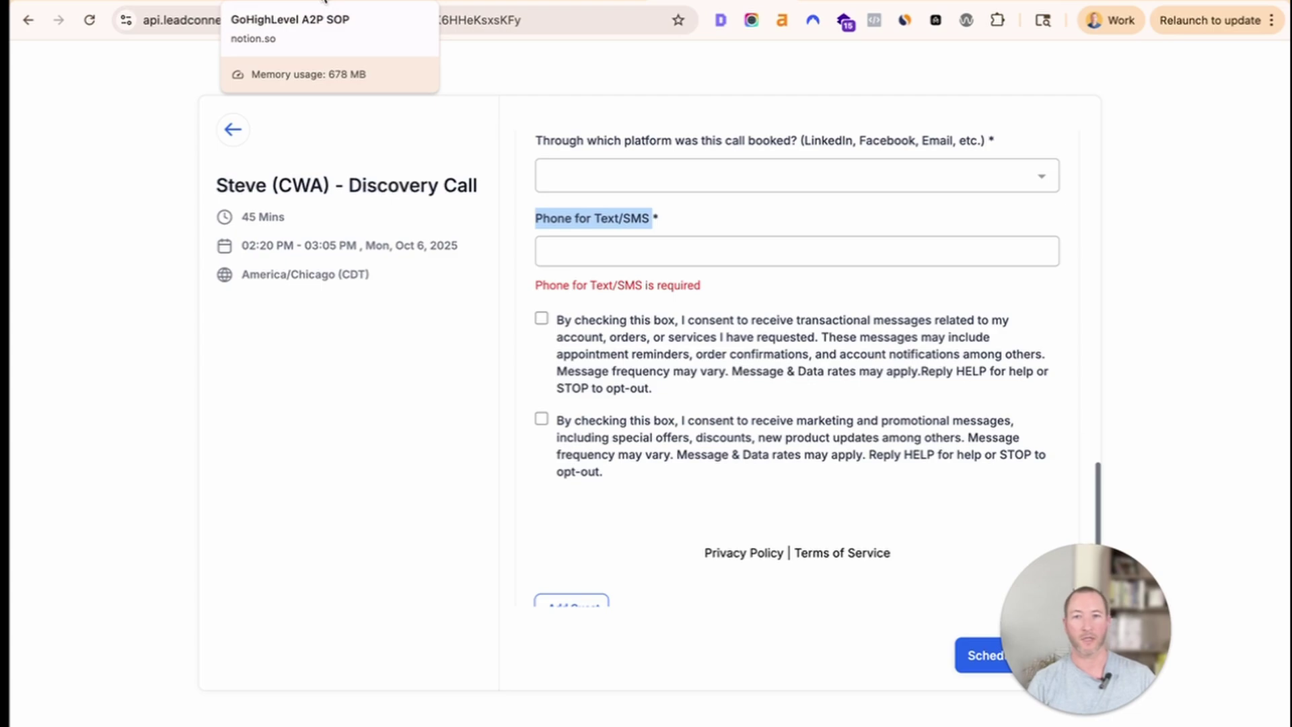
Highlight point 2 on the consent checkbox, its sample sentence, the recommended-language note and point 3.
{"action": "left_click", "coordinate": [325, 2]}
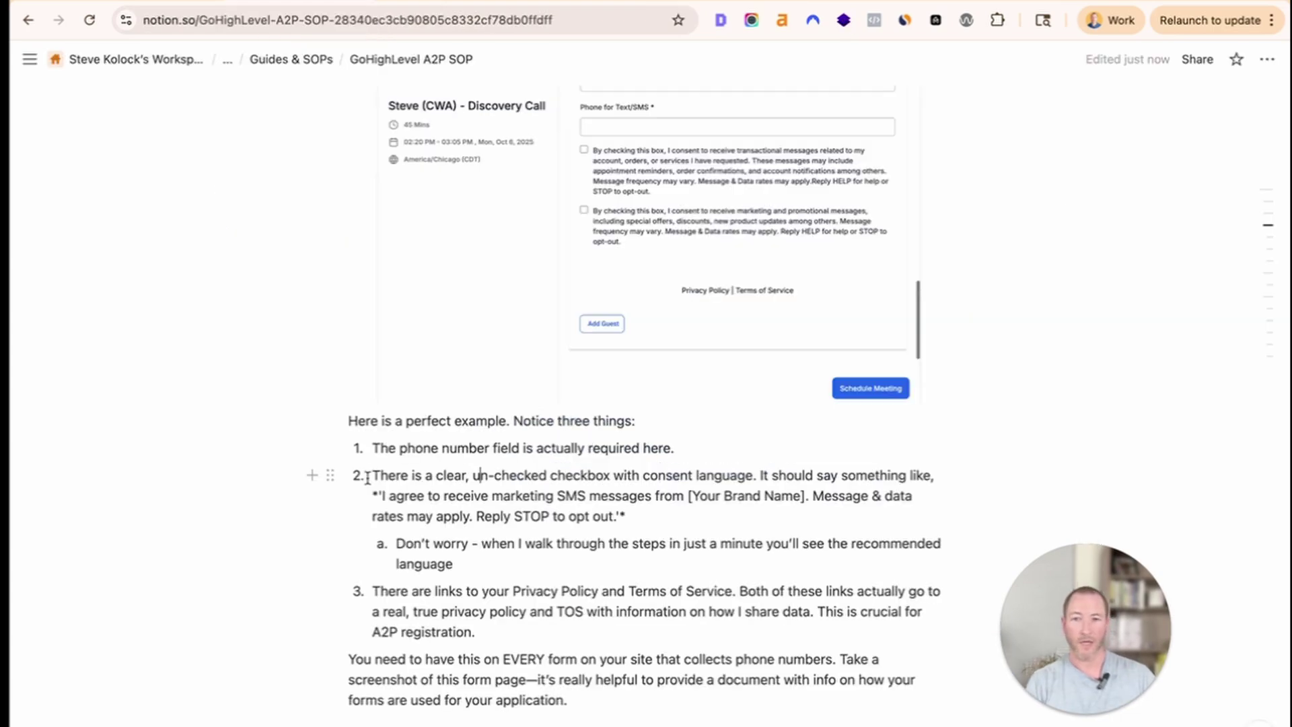
{"action": "left_click_drag", "start_coordinate": [377, 476], "coordinate": [542, 542]}
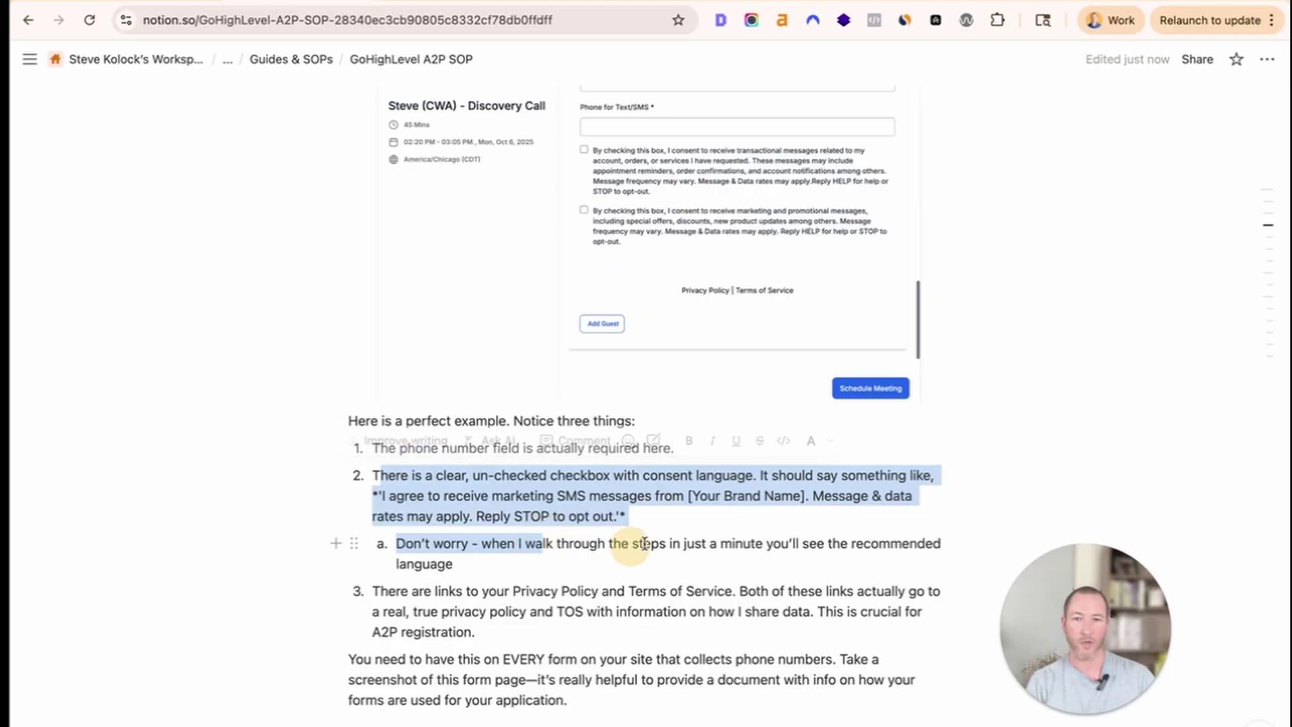
{"action": "left_click", "coordinate": [629, 519]}
{"action": "left_click_drag", "start_coordinate": [375, 489], "coordinate": [616, 516]}
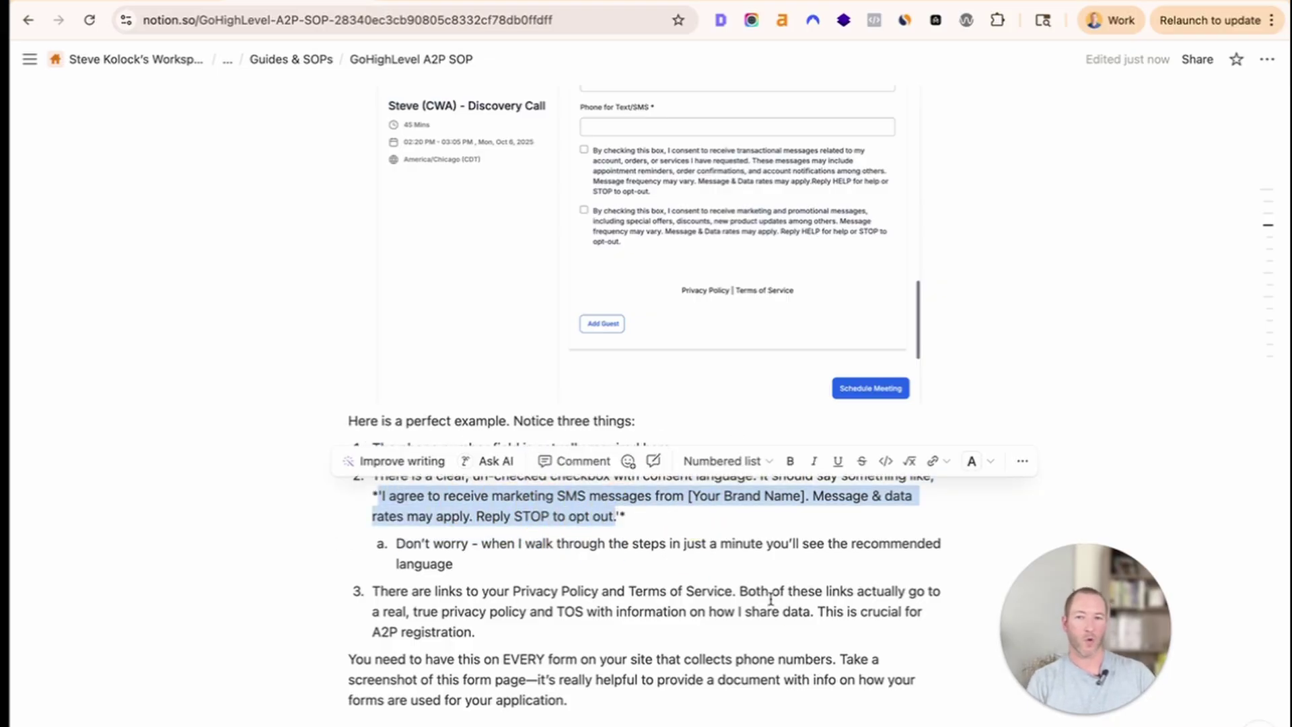
{"action": "left_click", "coordinate": [480, 516]}
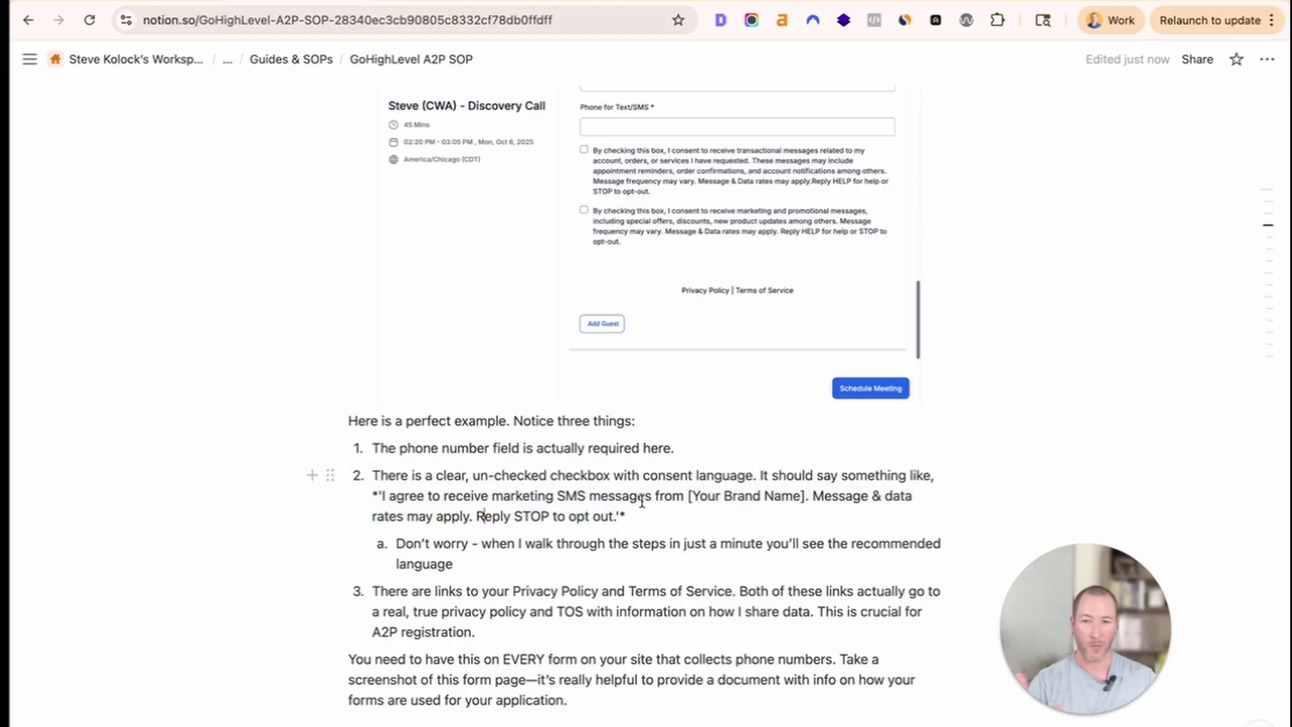
{"action": "left_click_drag", "start_coordinate": [510, 566], "coordinate": [384, 542]}
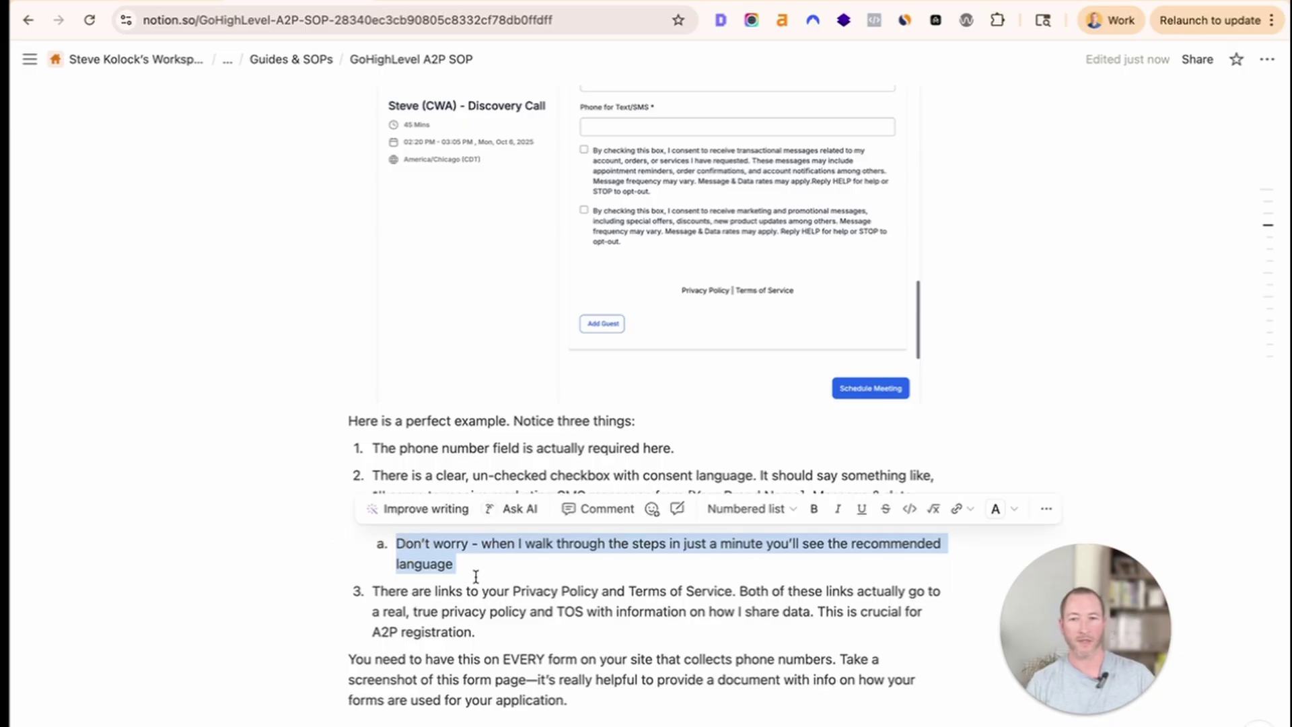
{"action": "scroll", "coordinate": [481, 592], "scroll_direction": "down", "scroll_amount": 1}
{"action": "left_click_drag", "start_coordinate": [481, 609], "coordinate": [378, 567]}
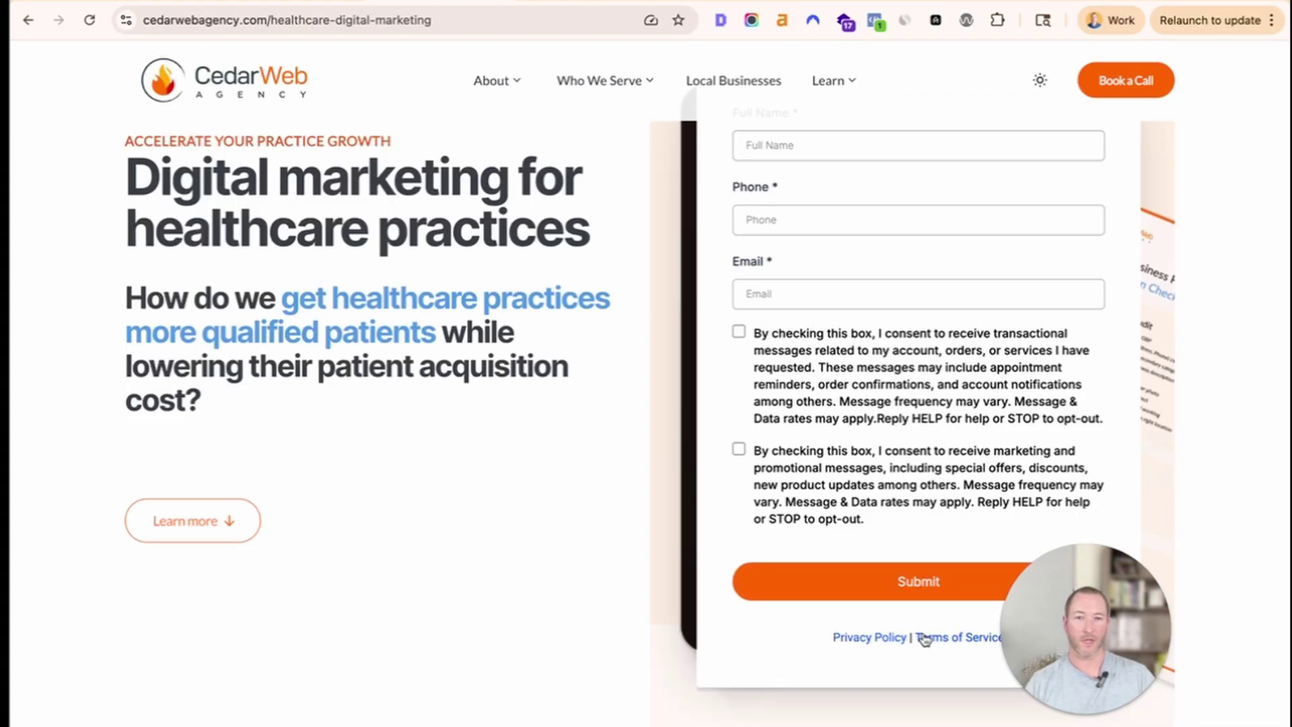
Open Cedar Web's Terms of Service and Privacy Policy in new tabs, skim them, and end on Terms and Conditions.
{"action": "left_click", "coordinate": [928, 637], "text": "super"}
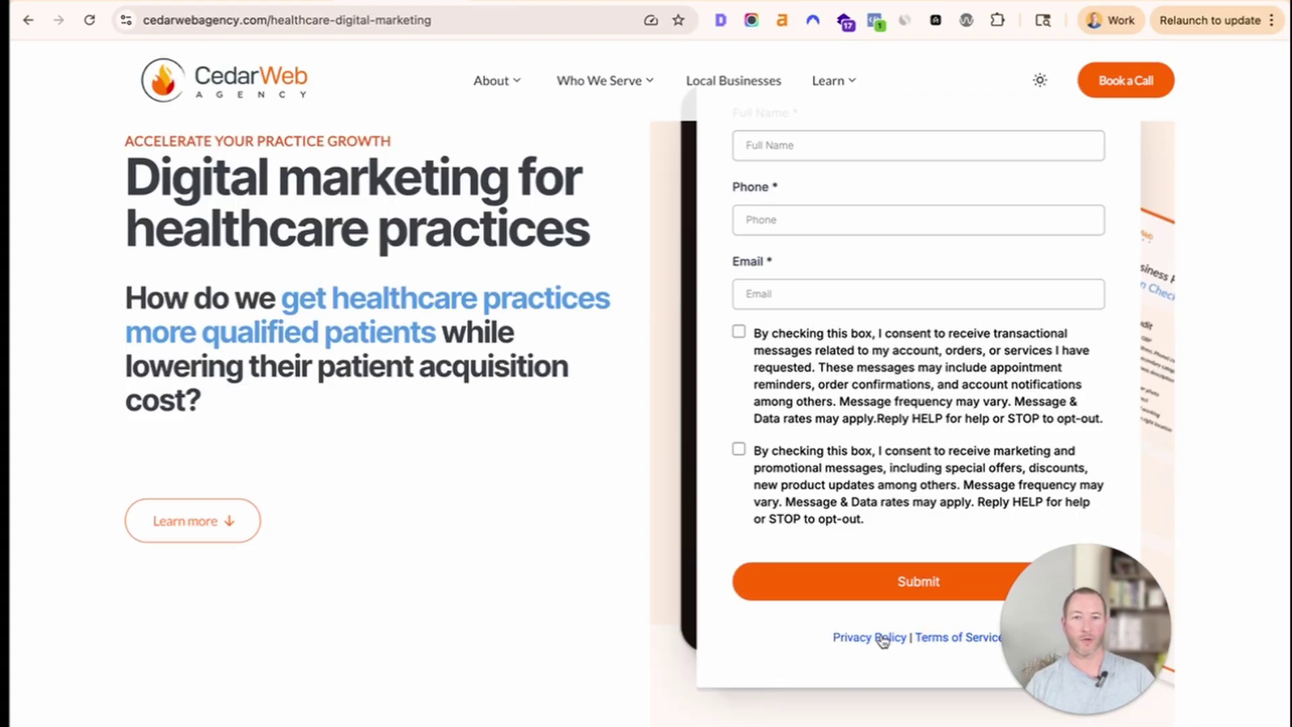
{"action": "left_click", "coordinate": [865, 637], "text": "super"}
{"action": "left_click", "coordinate": [457, 2]}
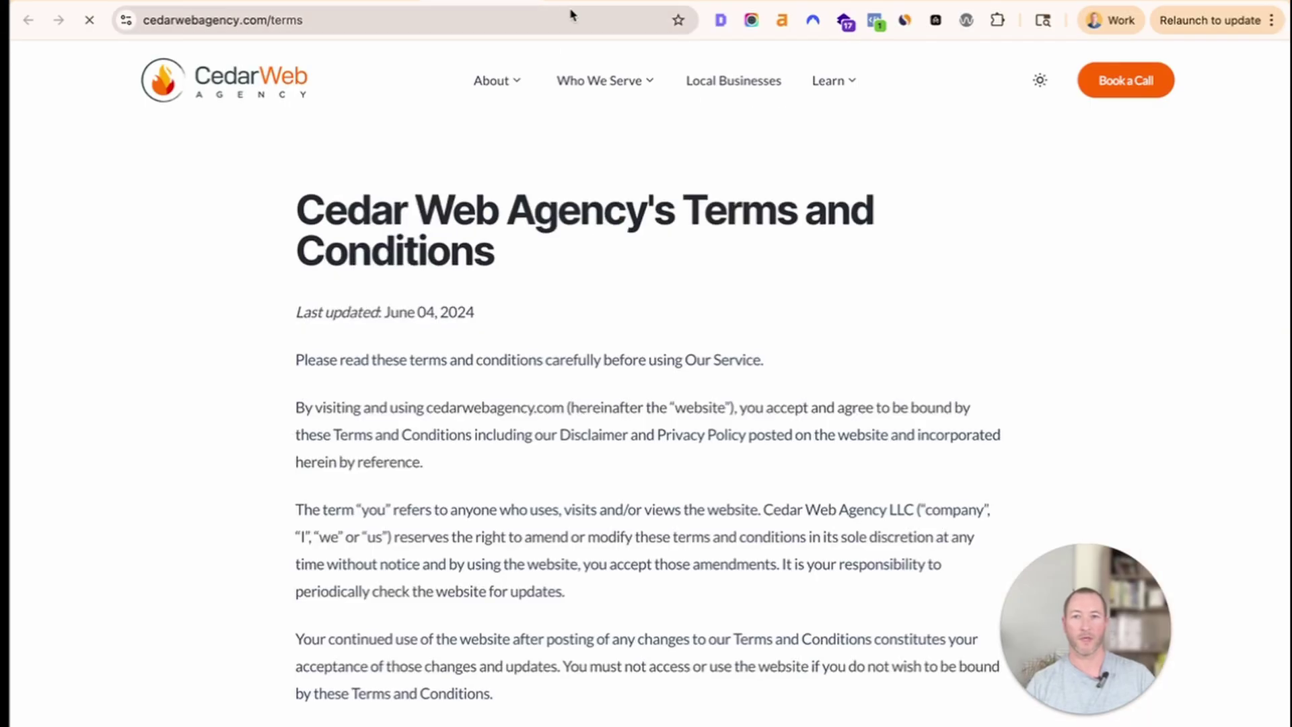
{"action": "scroll", "coordinate": [468, 229], "scroll_direction": "down", "scroll_amount": 20}
{"action": "scroll", "coordinate": [467, 229], "scroll_direction": "up", "scroll_amount": 20}
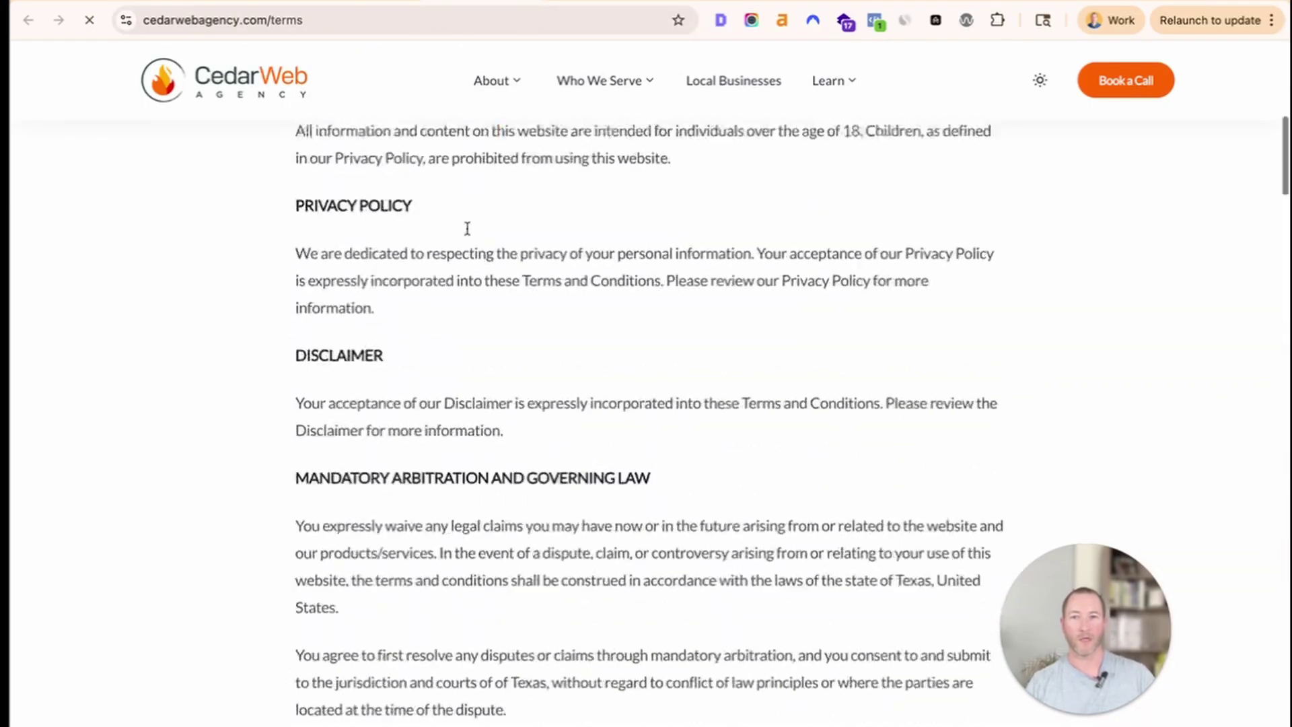
{"action": "left_click", "coordinate": [580, 8]}
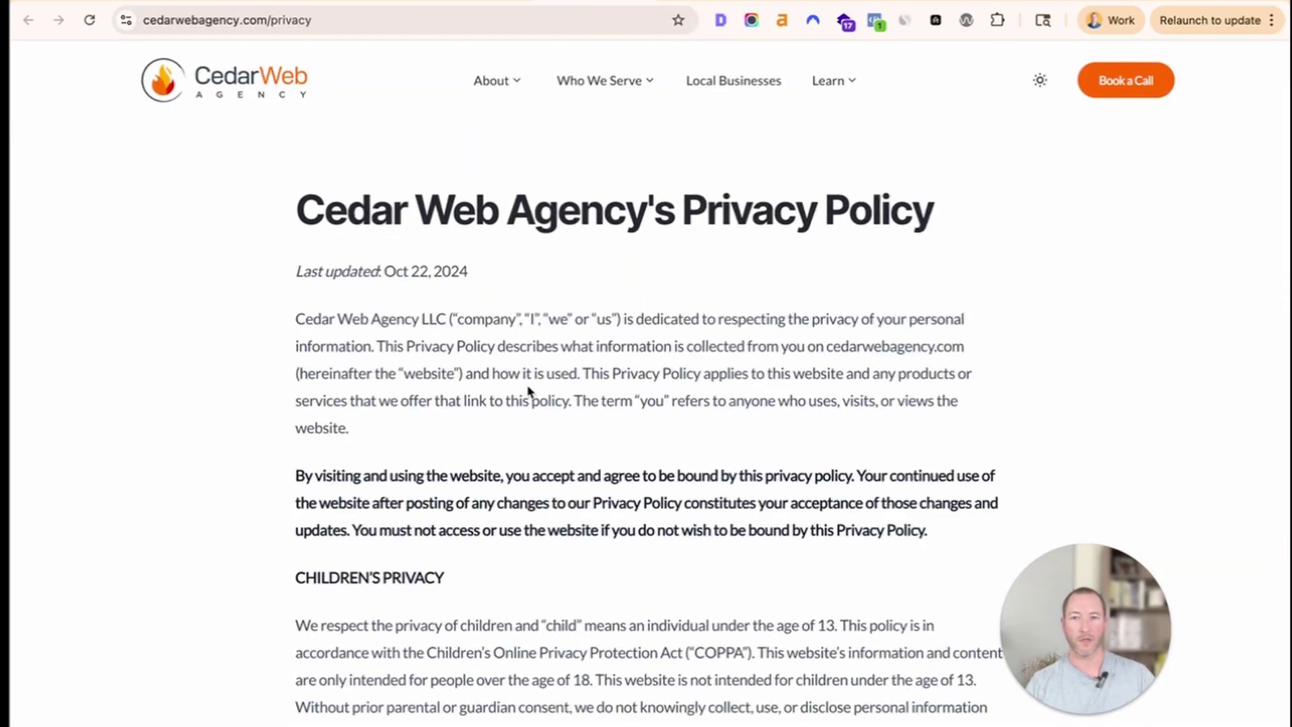
{"action": "scroll", "coordinate": [524, 431], "scroll_direction": "down", "scroll_amount": 15}
{"action": "scroll", "coordinate": [526, 470], "scroll_direction": "down", "scroll_amount": 20}
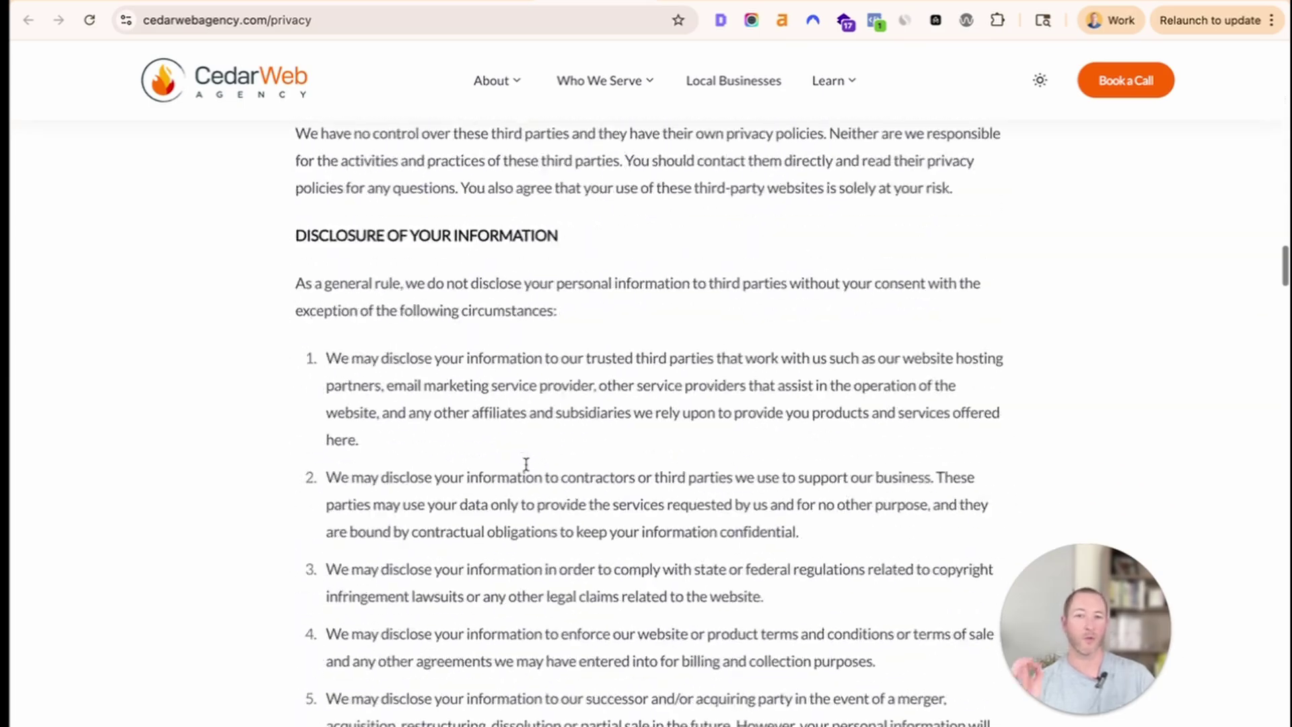
{"action": "scroll", "coordinate": [524, 470], "scroll_direction": "down", "scroll_amount": 8}
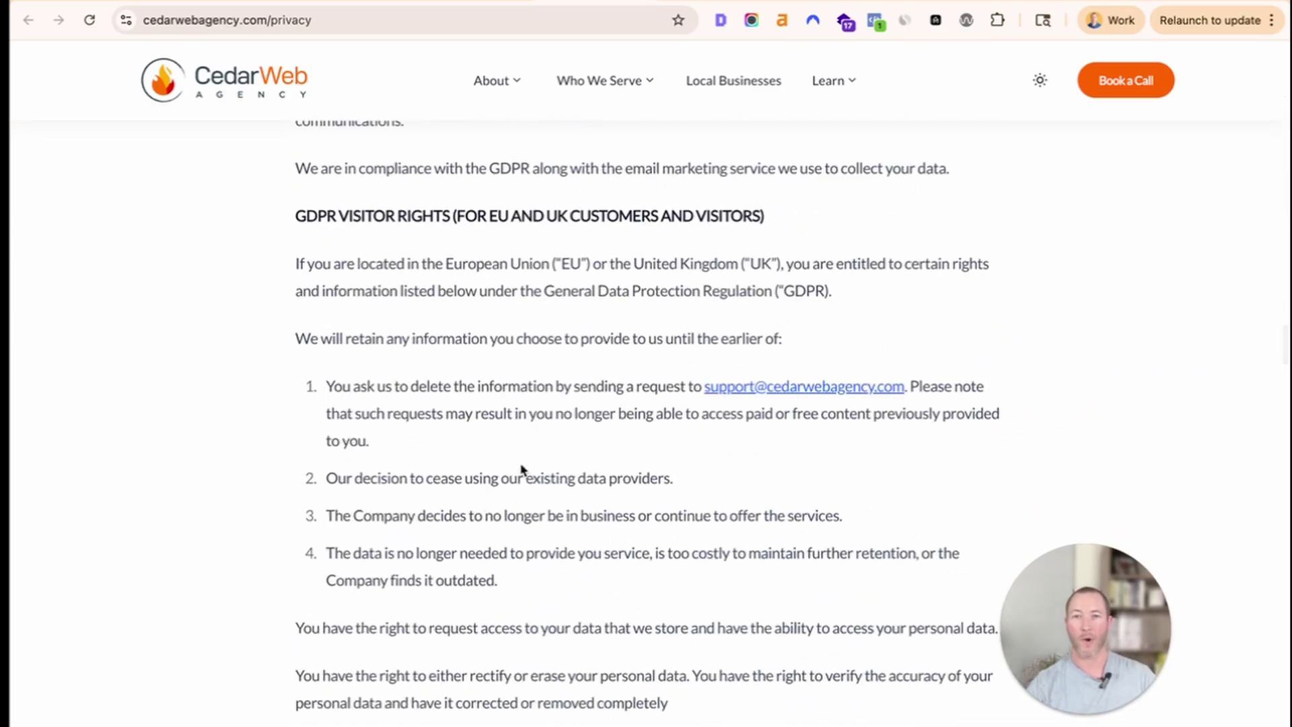
{"action": "scroll", "coordinate": [522, 470], "scroll_direction": "up", "scroll_amount": 7}
{"action": "scroll", "coordinate": [520, 463], "scroll_direction": "up", "scroll_amount": 20}
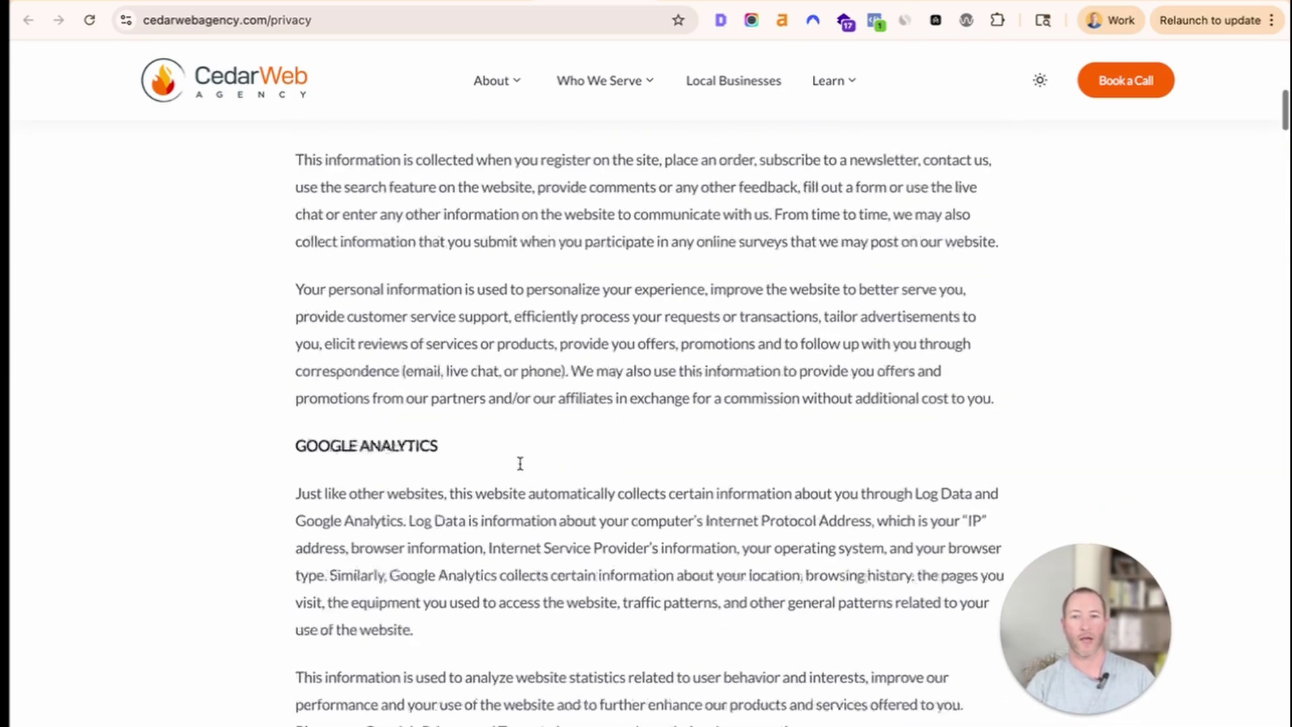
{"action": "left_click", "coordinate": [482, 2]}
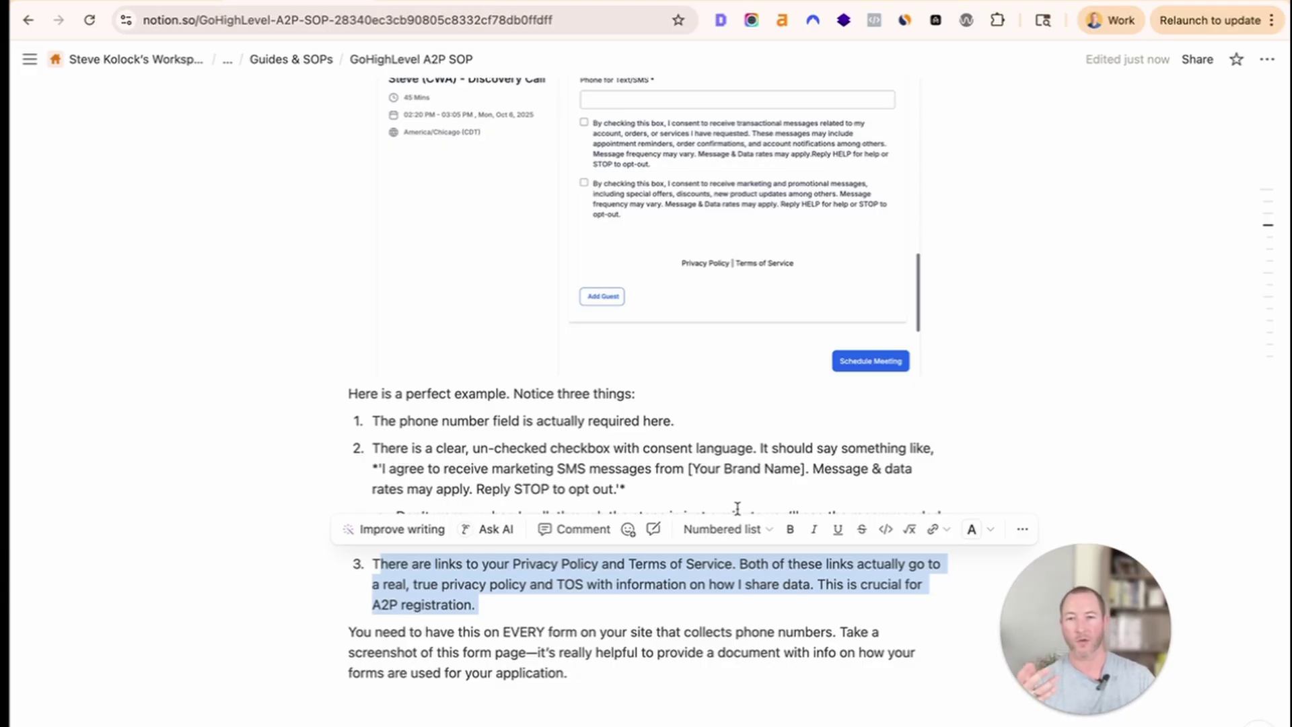
Emphasise the closing paragraph, then follow SECTION 3's 'Walk through the Trust Center A2P Wizard' link.
{"action": "left_click", "coordinate": [495, 672]}
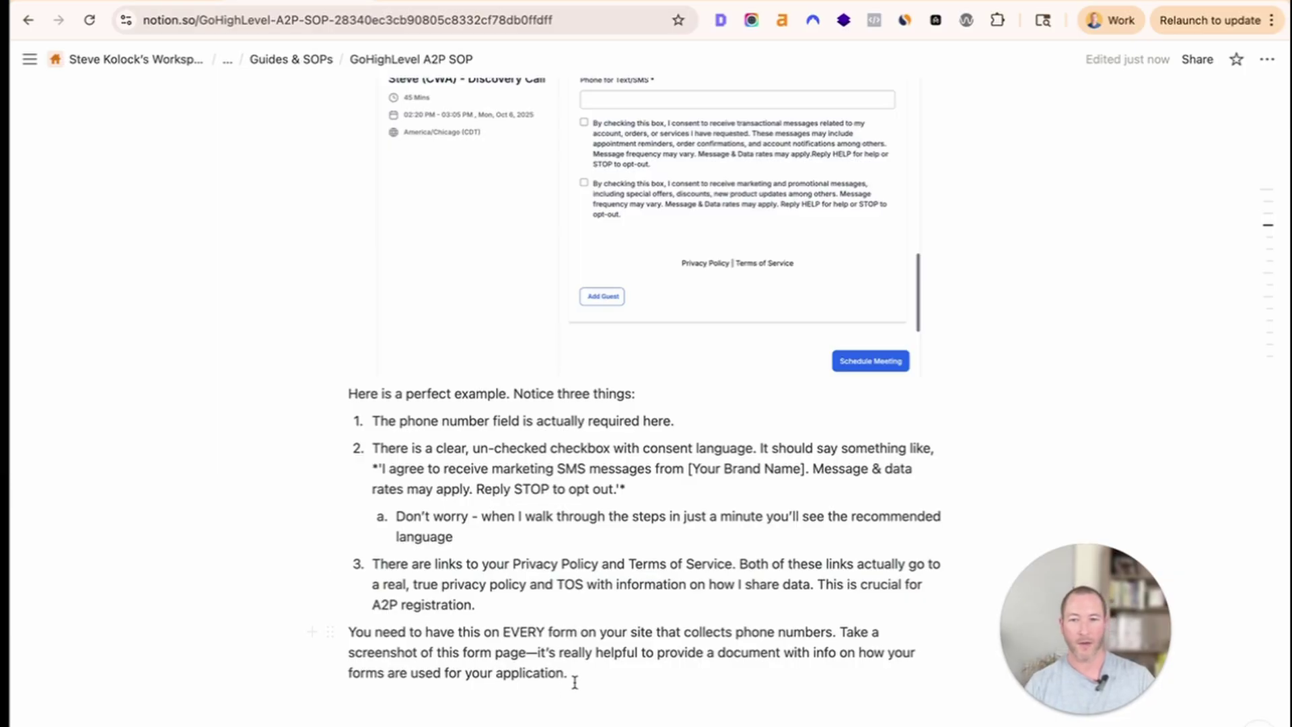
{"action": "triple_click", "coordinate": [493, 673]}
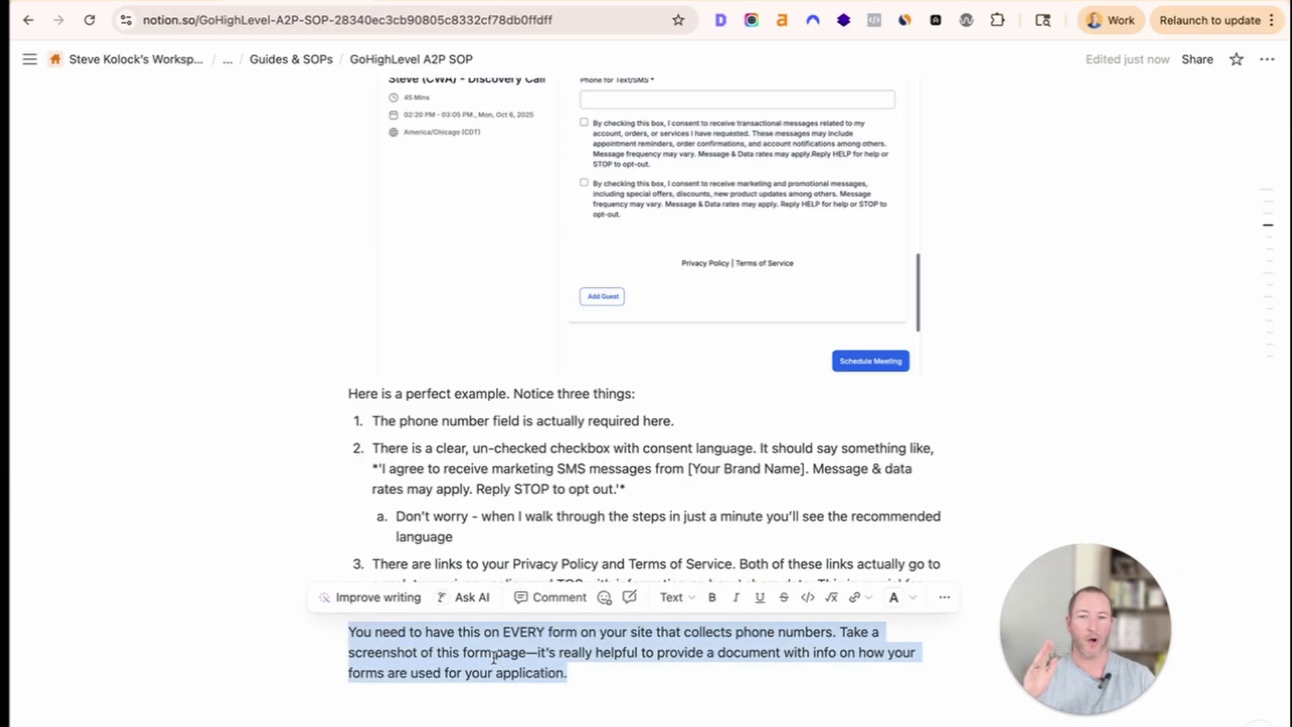
{"action": "left_click", "coordinate": [594, 681]}
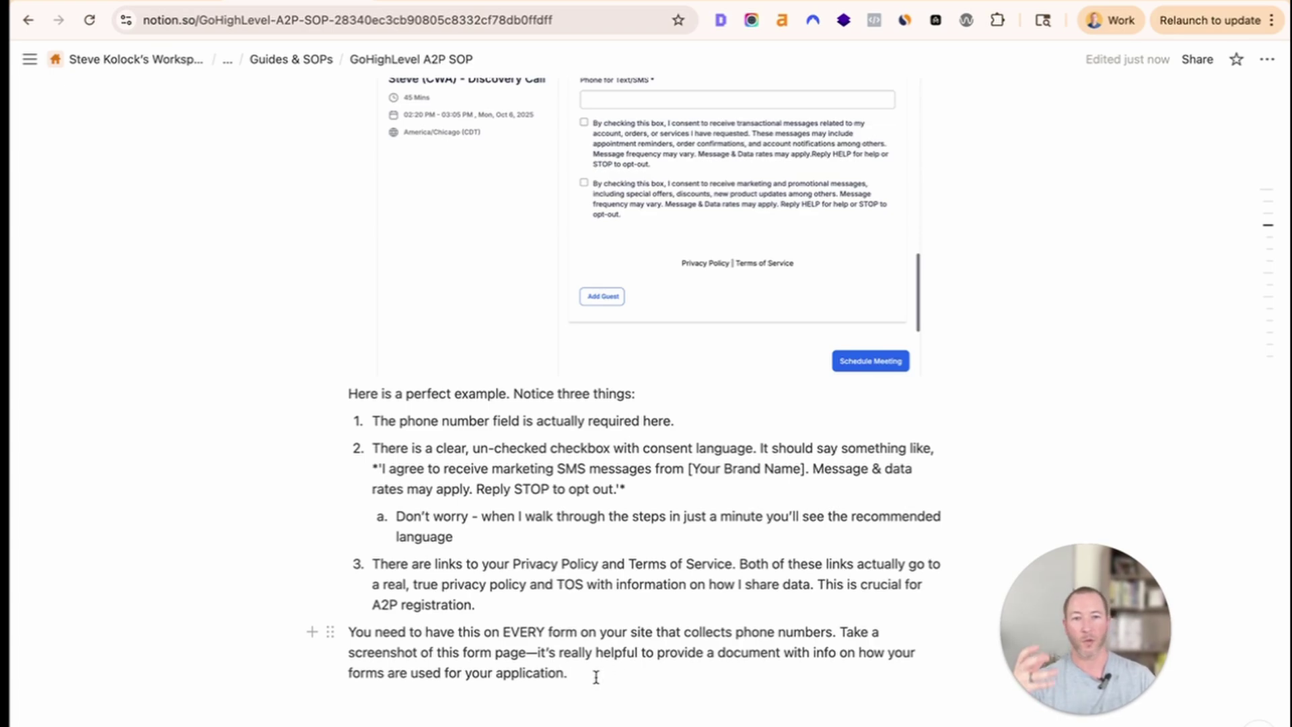
{"action": "scroll", "coordinate": [592, 680], "scroll_direction": "down", "scroll_amount": 8}
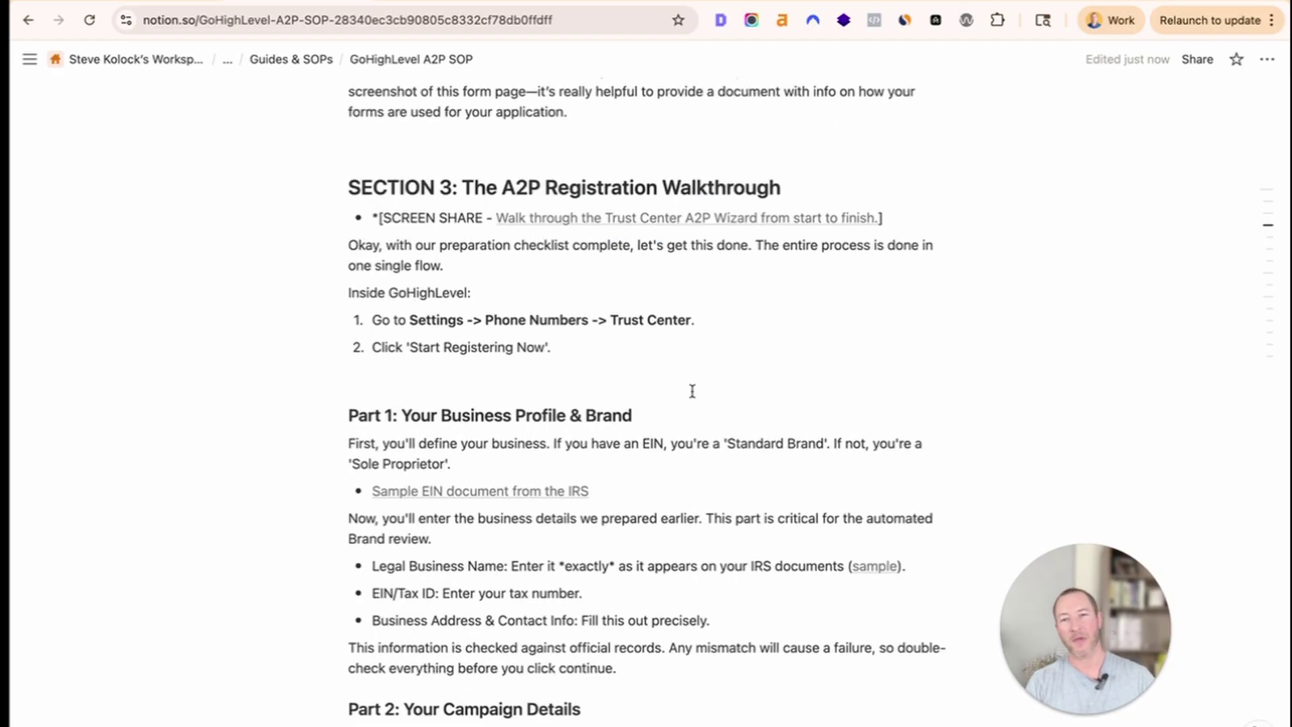
{"action": "mouse_move", "coordinate": [569, 222]}
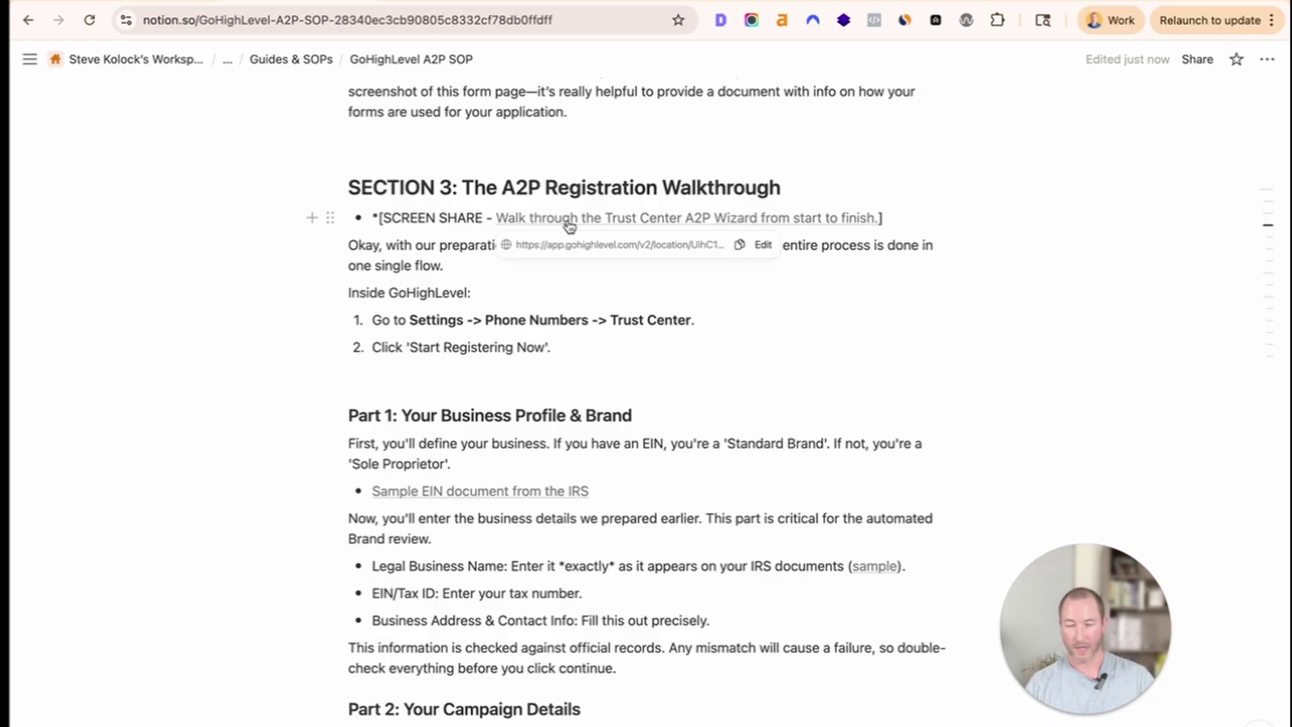
{"action": "left_click", "coordinate": [570, 222]}
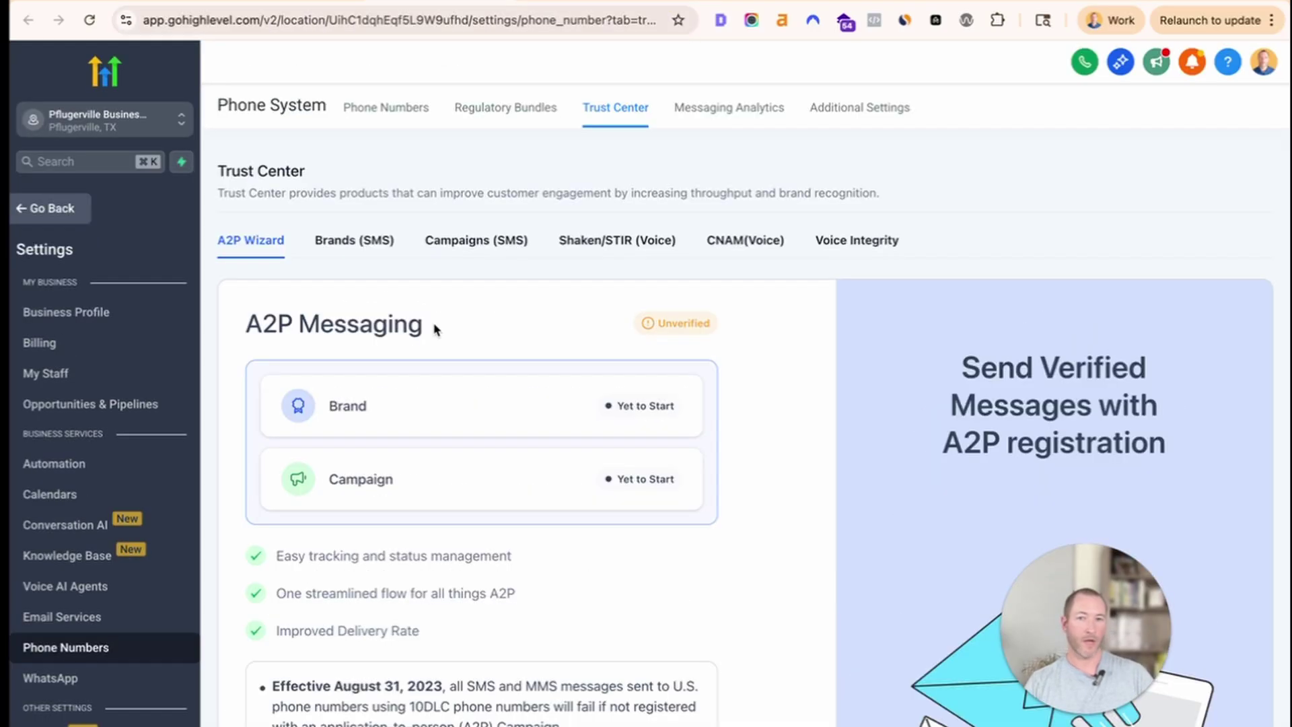
{"action": "scroll", "coordinate": [605, 417], "scroll_direction": "down", "scroll_amount": 5}
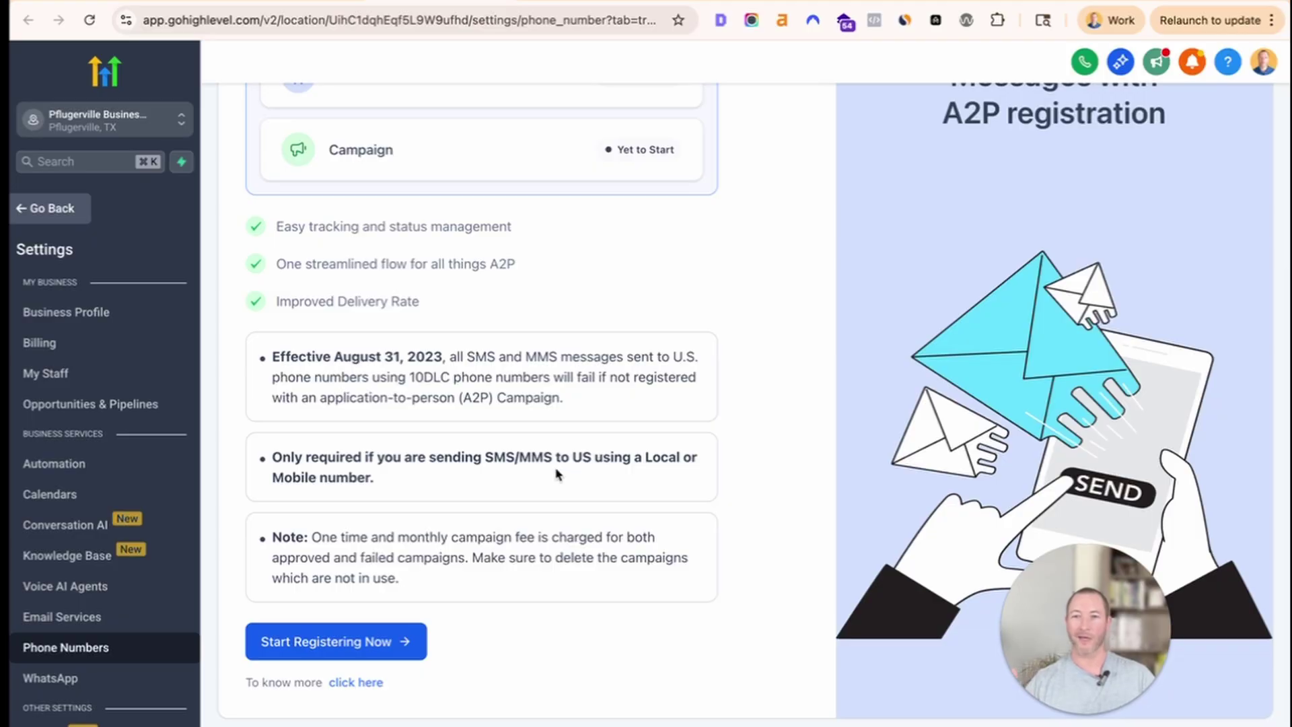
{"action": "scroll", "coordinate": [515, 467], "scroll_direction": "up", "scroll_amount": 5}
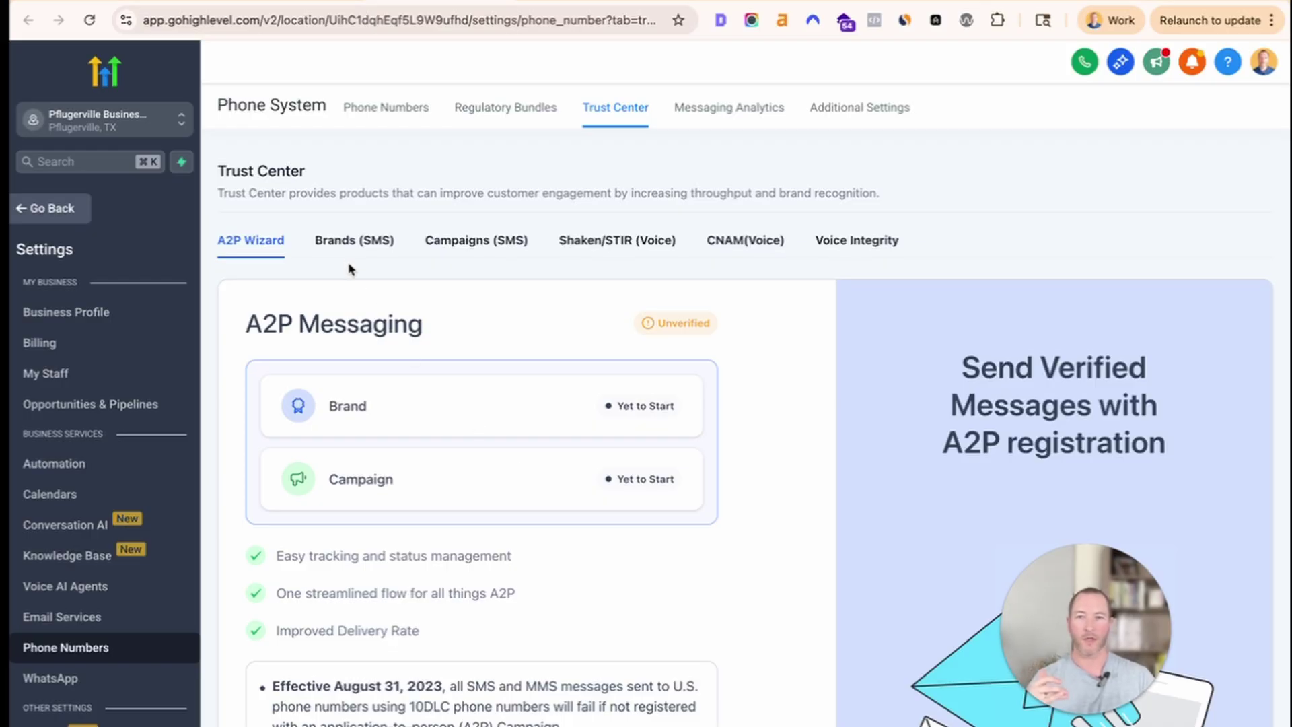
{"action": "left_click", "coordinate": [347, 242]}
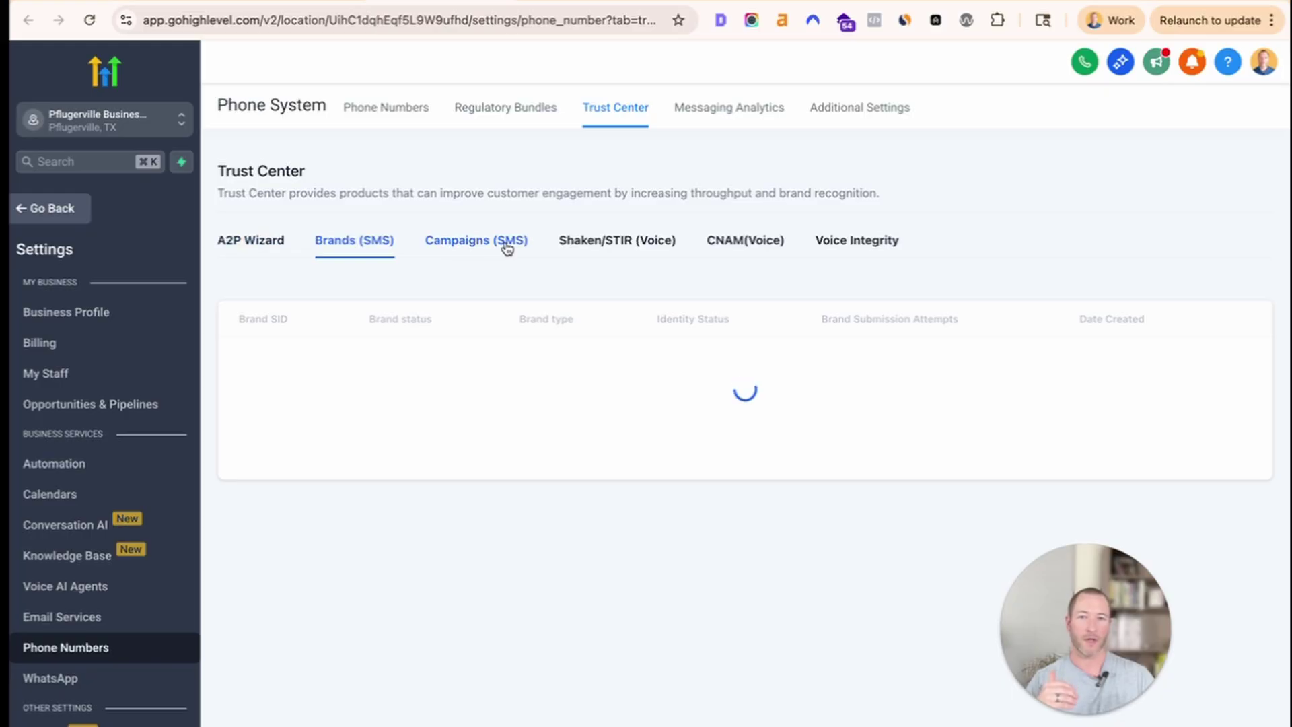
{"action": "left_click", "coordinate": [506, 247]}
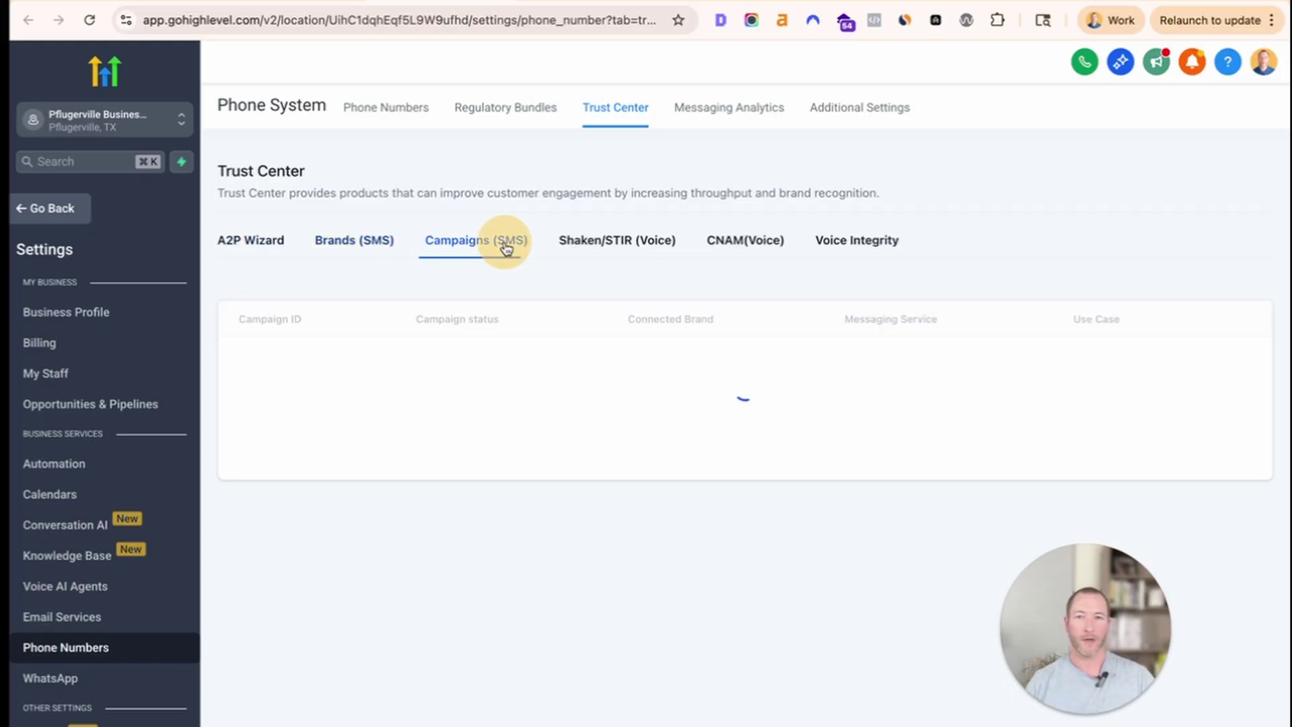
{"action": "left_click", "coordinate": [602, 248]}
{"action": "left_click", "coordinate": [736, 243]}
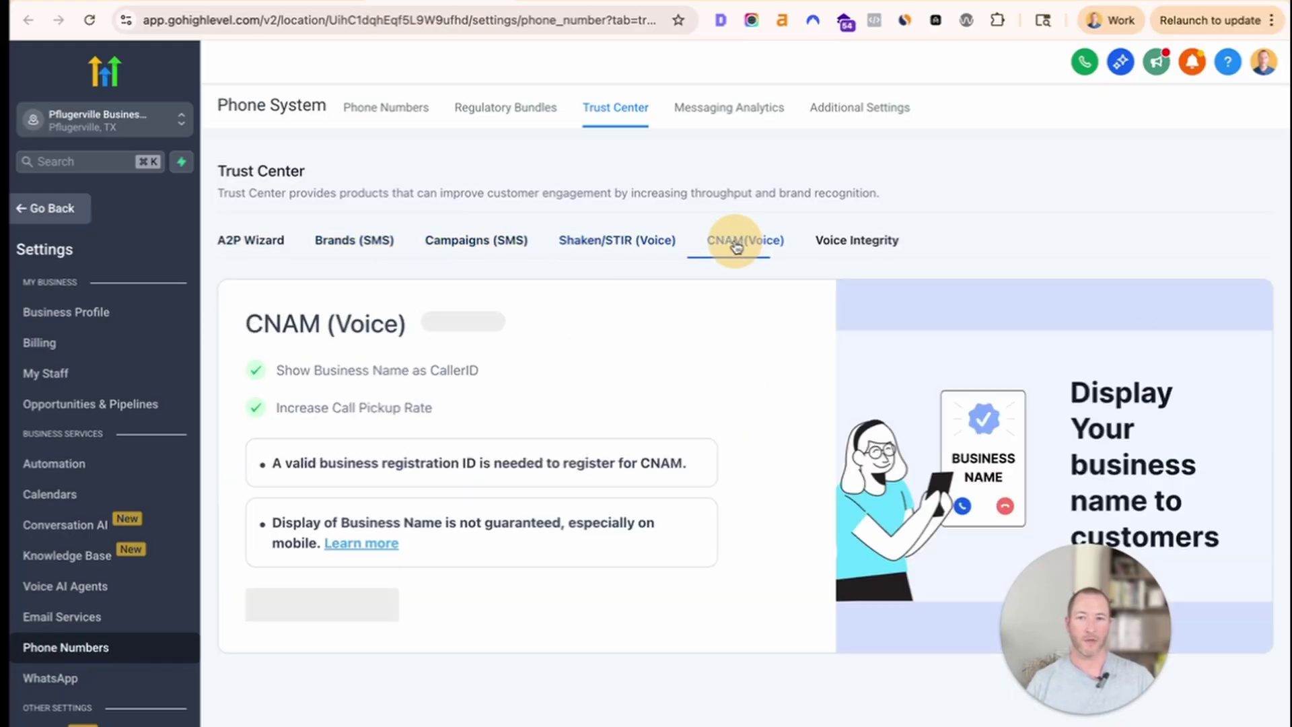
{"action": "left_click", "coordinate": [860, 243]}
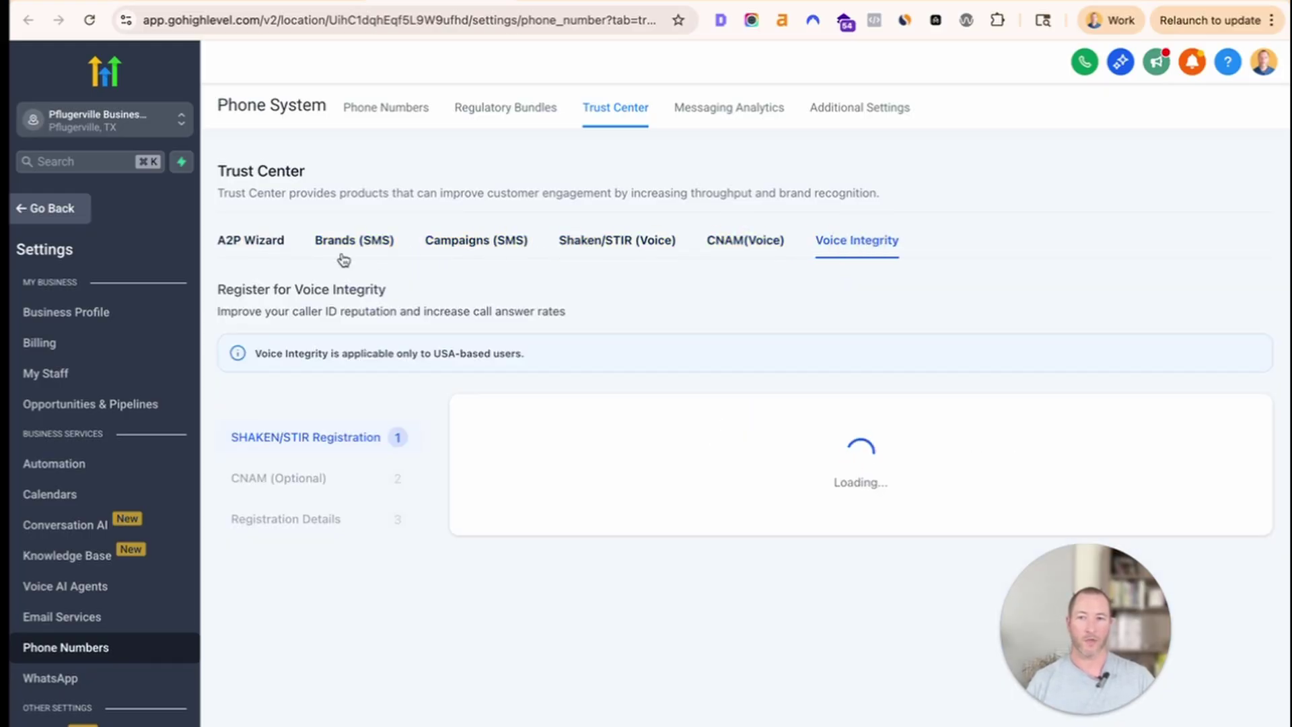
{"action": "left_click", "coordinate": [248, 246]}
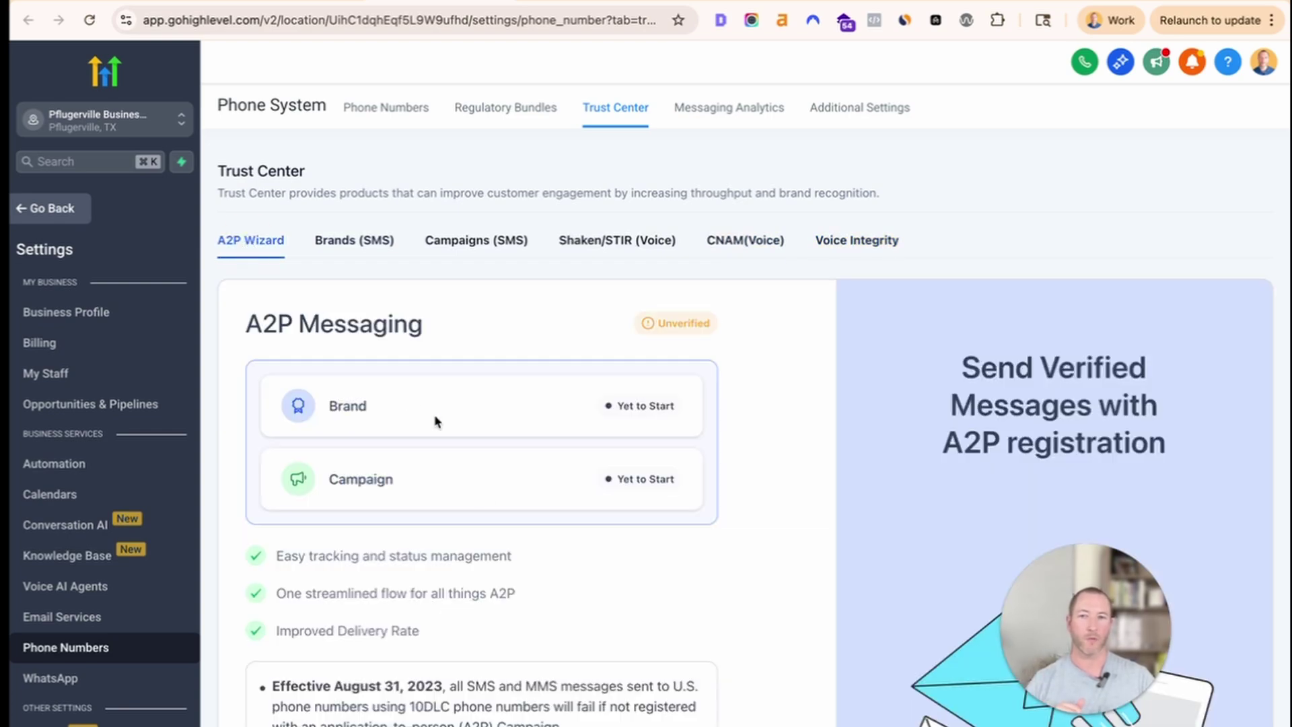
Start Brand registration, answer 'Yes, the business has a tax ID', and continue to Business Details.
{"action": "left_click", "coordinate": [502, 478]}
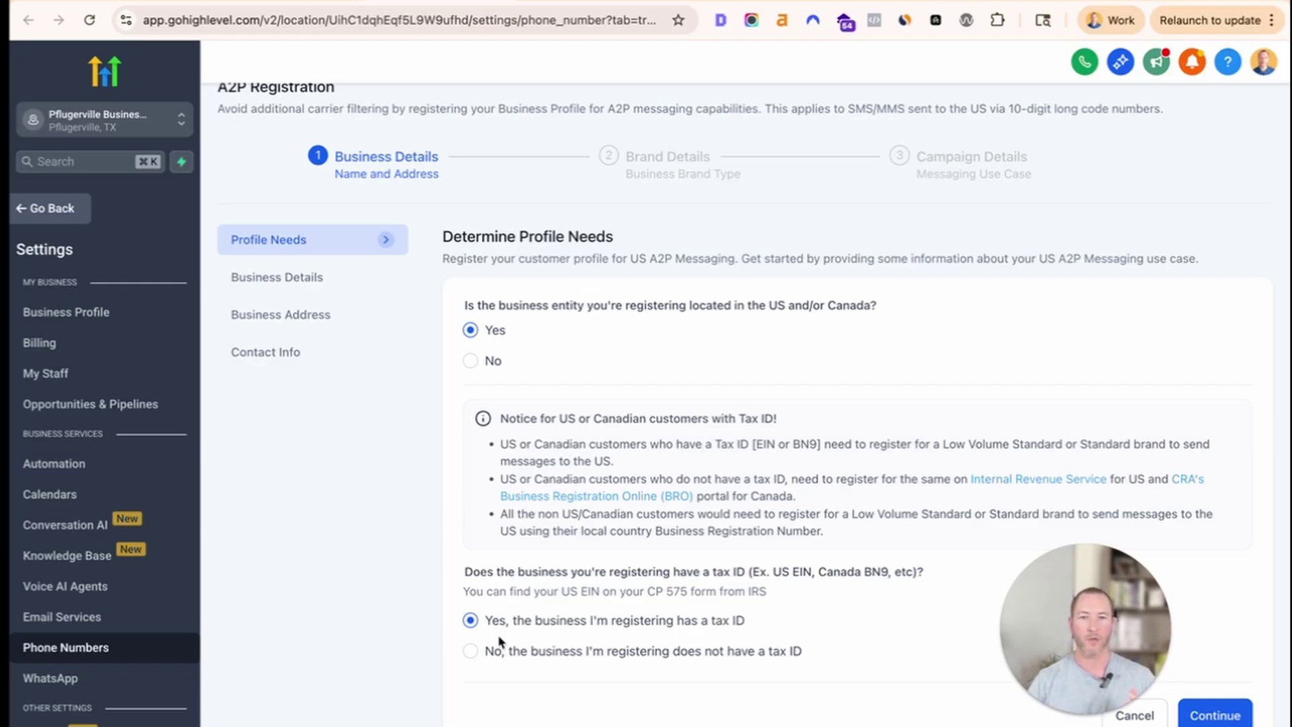
{"action": "left_click", "coordinate": [471, 652]}
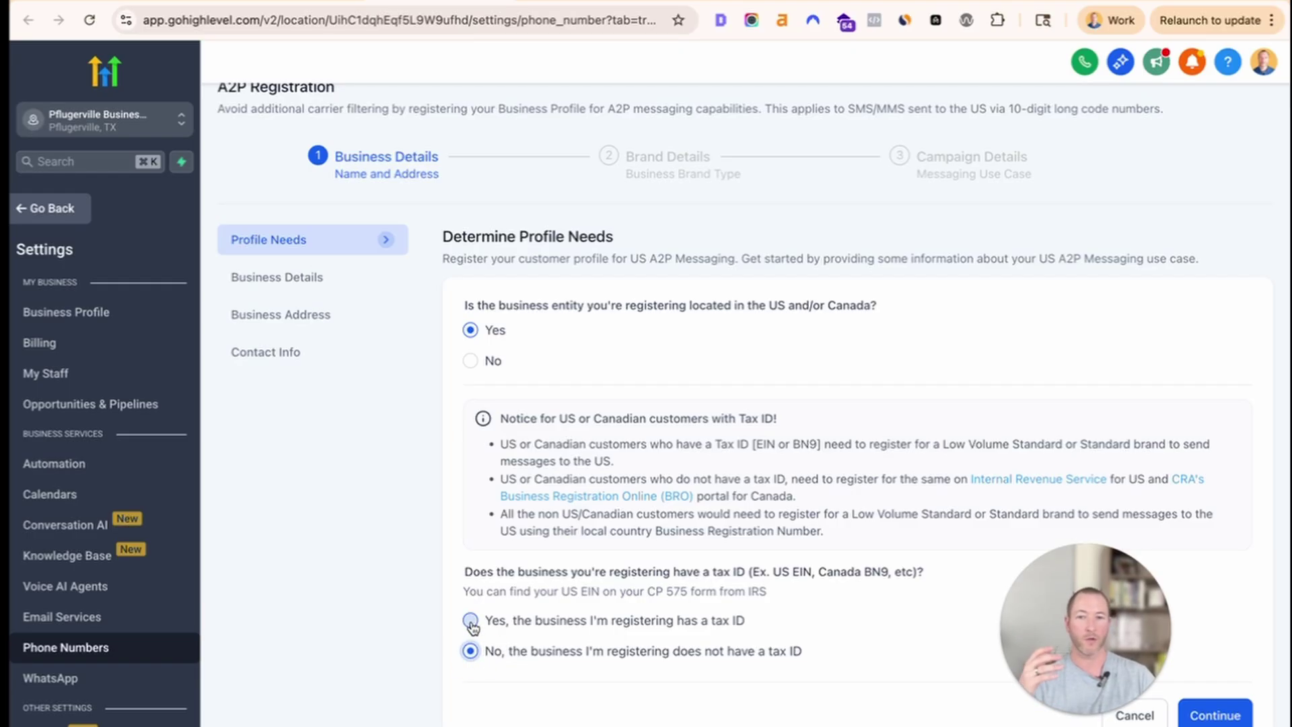
{"action": "left_click", "coordinate": [471, 621]}
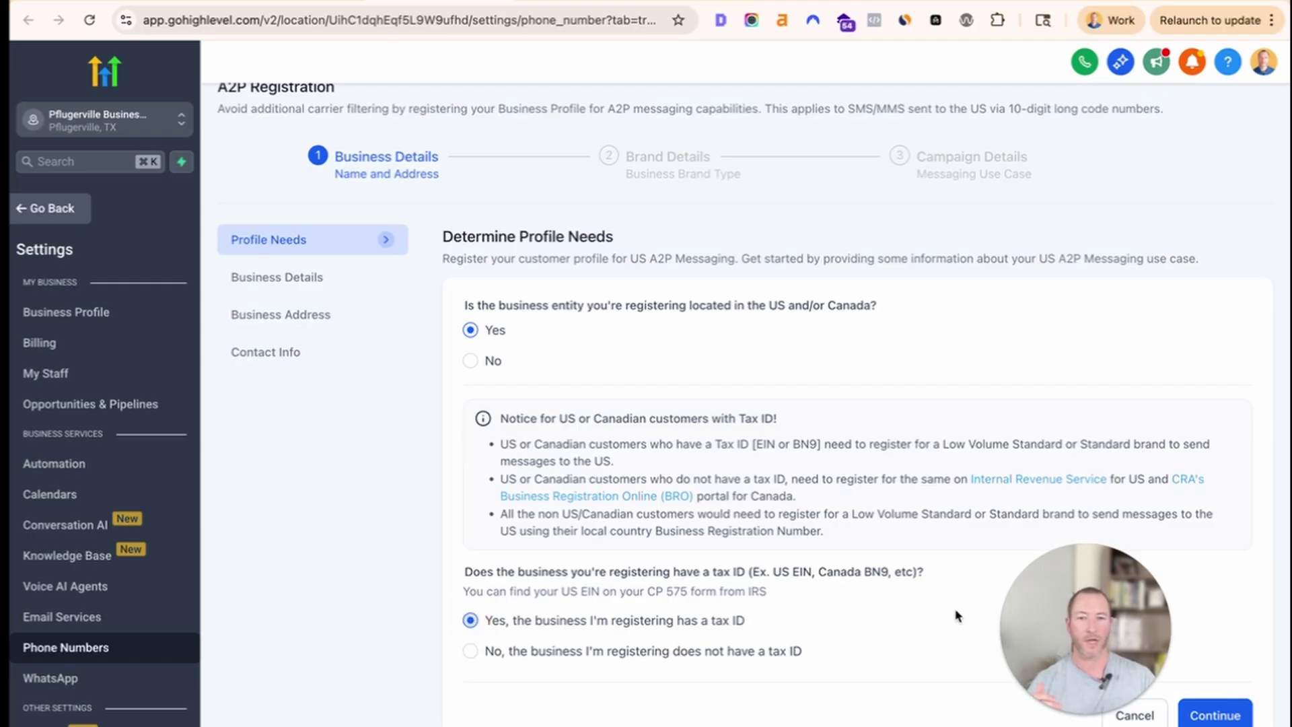
{"action": "left_click", "coordinate": [1205, 709]}
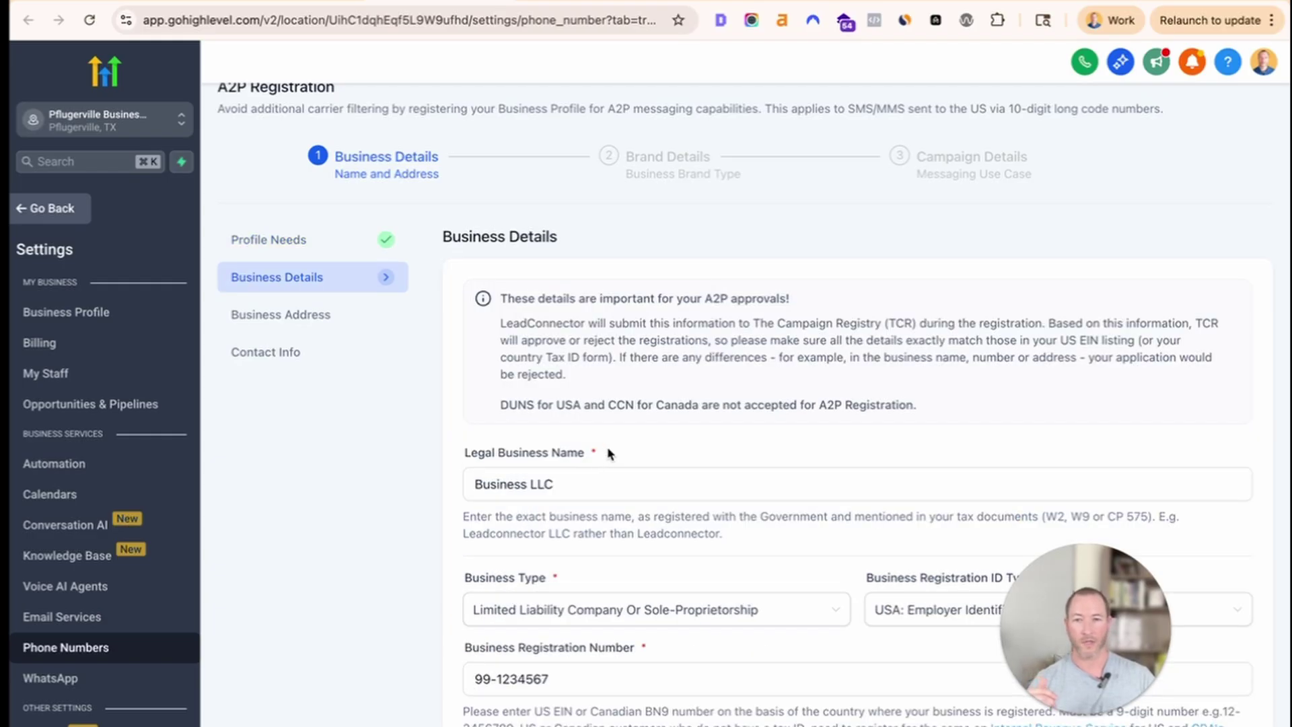
Clear the sample legal business name and registration number from the Business Details form.
{"action": "scroll", "coordinate": [579, 417], "scroll_direction": "down", "scroll_amount": 3}
{"action": "left_click", "coordinate": [506, 363]}
{"action": "scroll", "coordinate": [649, 378], "scroll_direction": "down", "scroll_amount": 2}
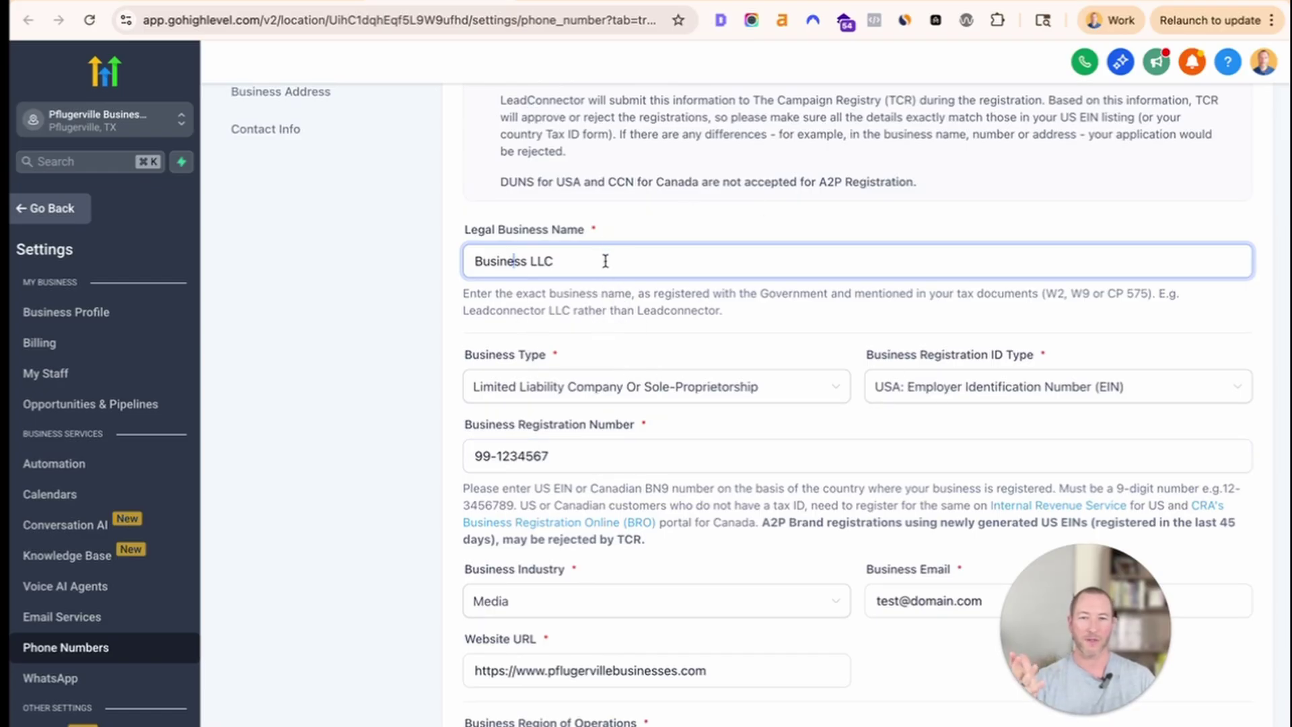
{"action": "key", "text": "super+a"}
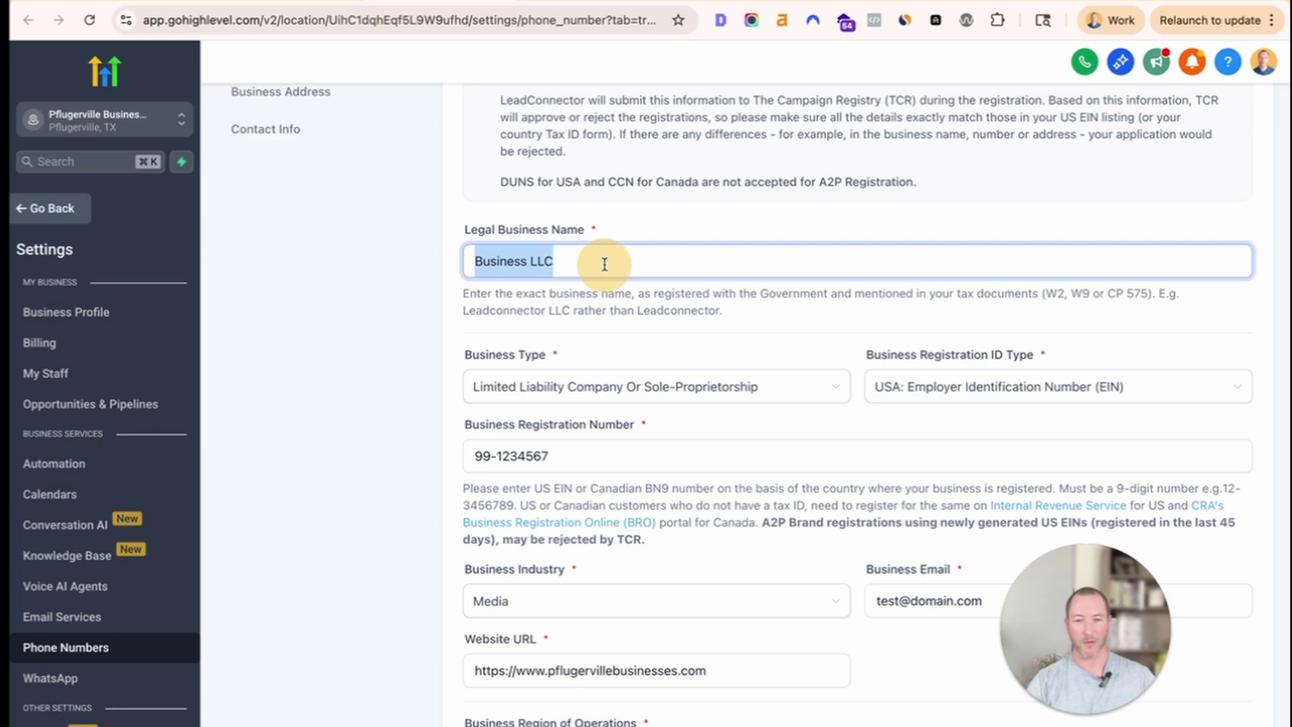
{"action": "key", "text": "BackSpace"}
{"action": "left_click", "coordinate": [722, 415]}
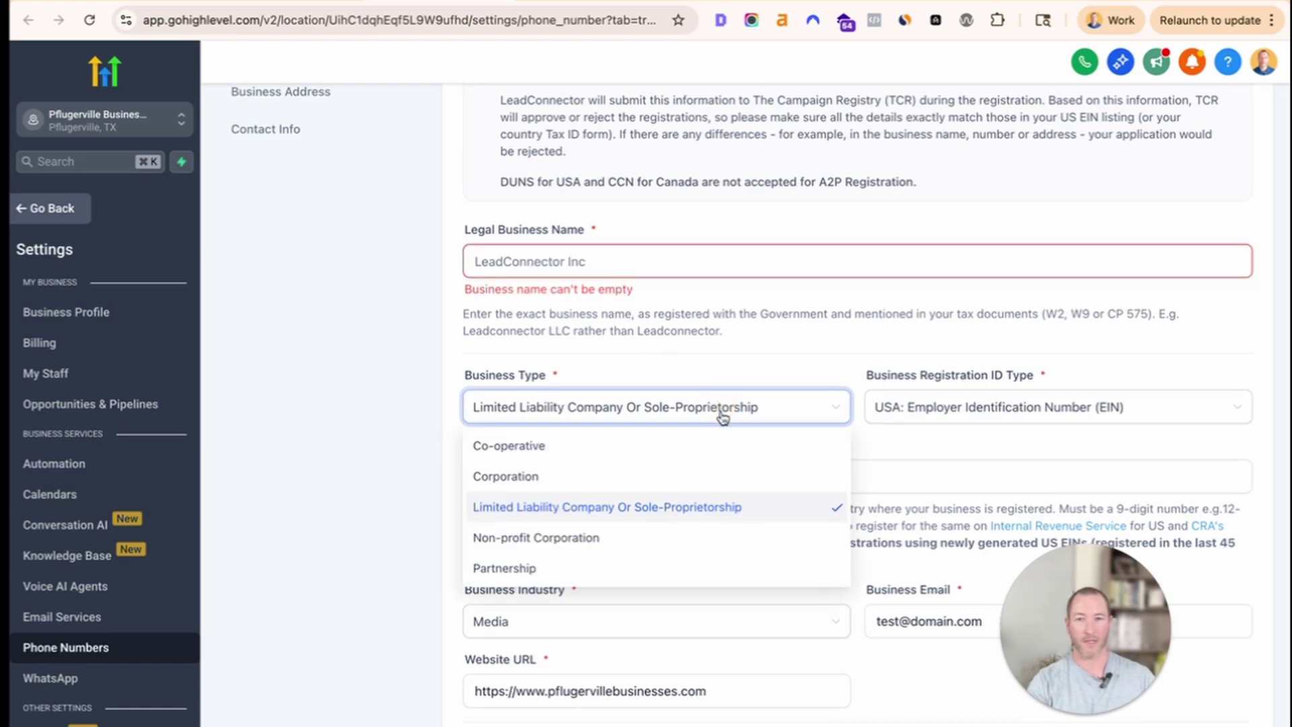
{"action": "left_click", "coordinate": [674, 483]}
{"action": "key", "text": "super+a"}
{"action": "key", "text": "BackSpace"}
{"action": "scroll", "coordinate": [674, 483], "scroll_direction": "down", "scroll_amount": 2}
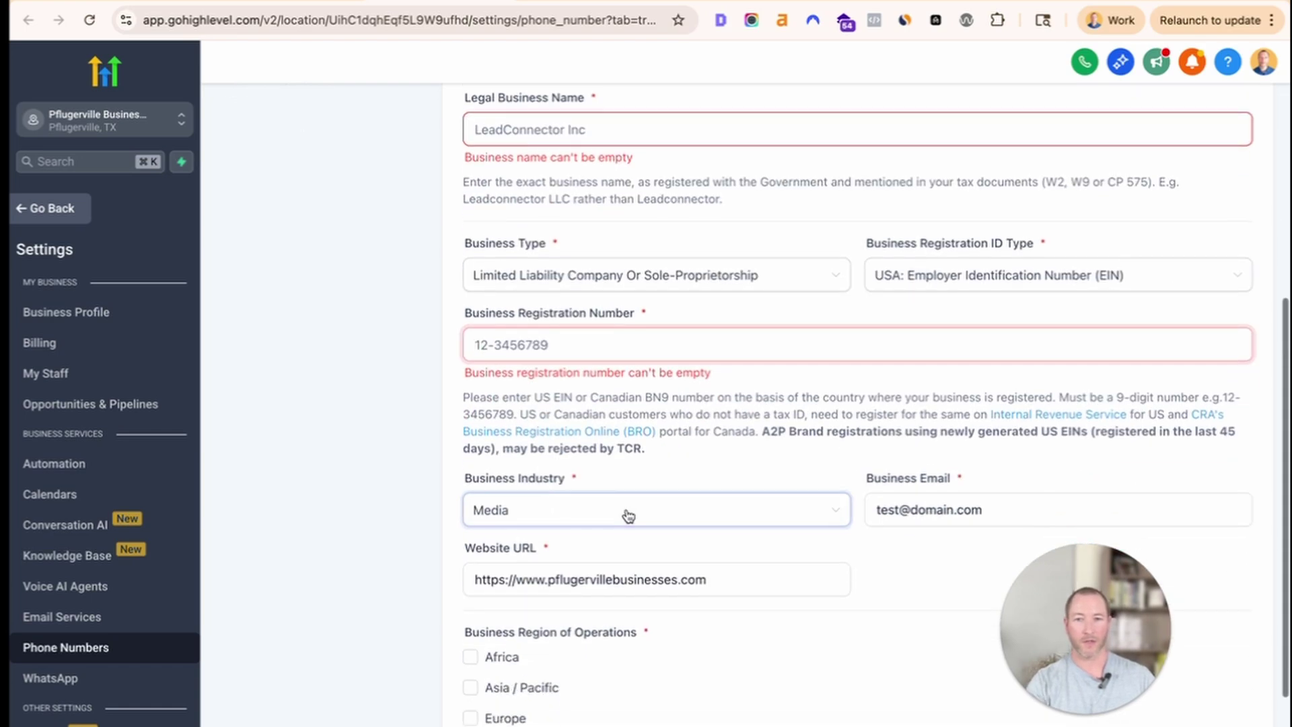
Delete the sample business email and website URL, leaving the industry unchanged.
{"action": "left_click", "coordinate": [627, 514]}
{"action": "left_click", "coordinate": [604, 487]}
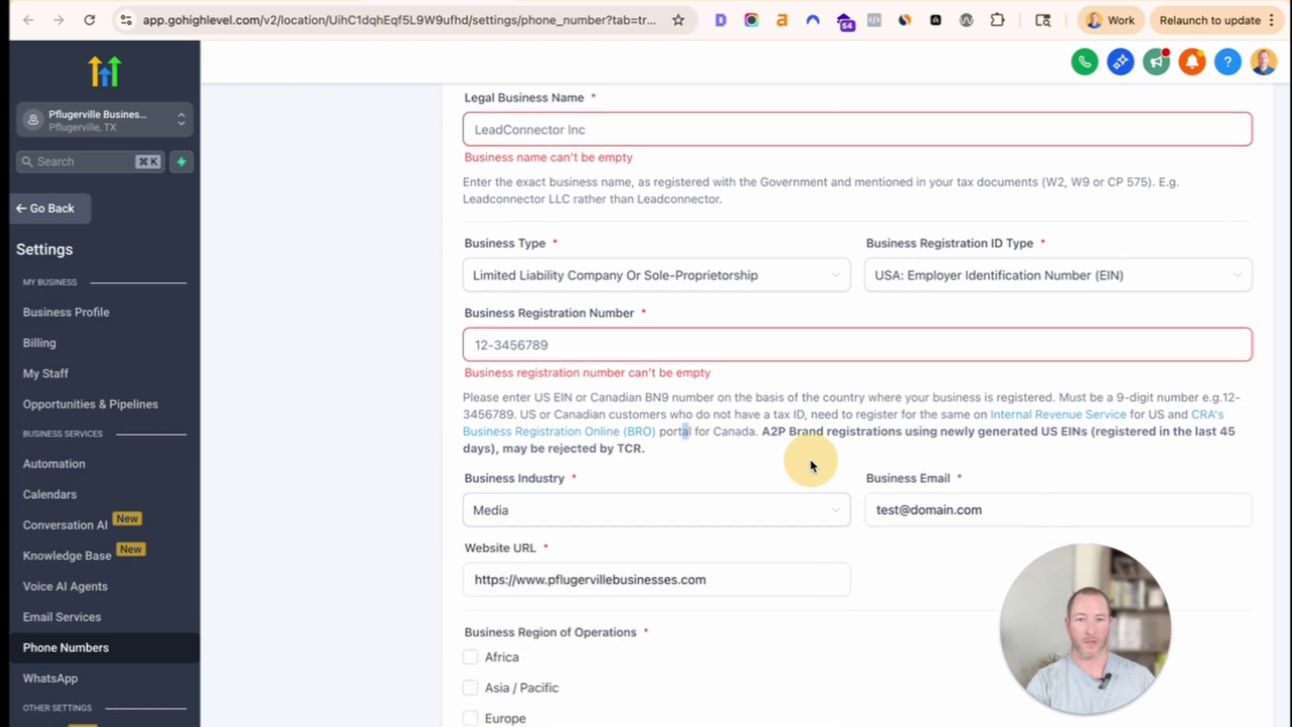
{"action": "left_click", "coordinate": [971, 505]}
{"action": "key", "text": "super+a"}
{"action": "key", "text": "BackSpace"}
{"action": "scroll", "coordinate": [651, 538], "scroll_direction": "down", "scroll_amount": 2}
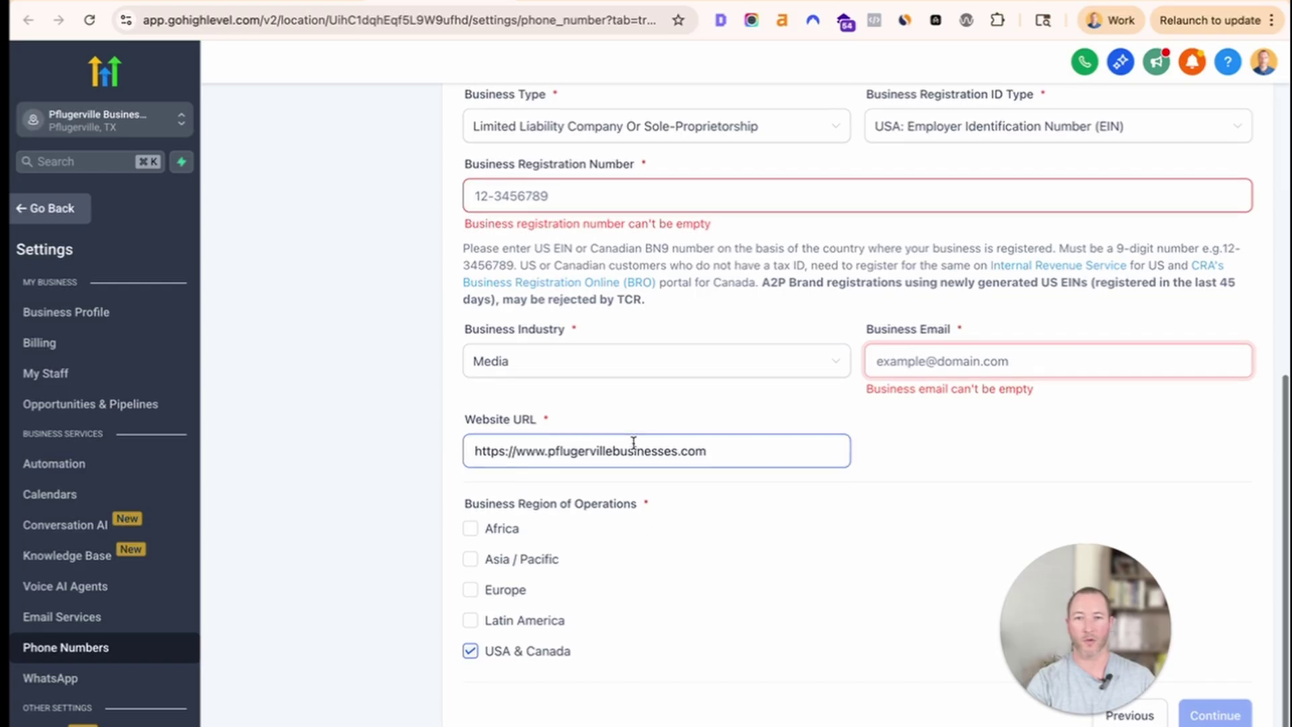
{"action": "left_click", "coordinate": [631, 446]}
{"action": "key", "text": "super+a"}
{"action": "key", "text": "BackSpace"}
{"action": "left_click", "coordinate": [624, 416]}
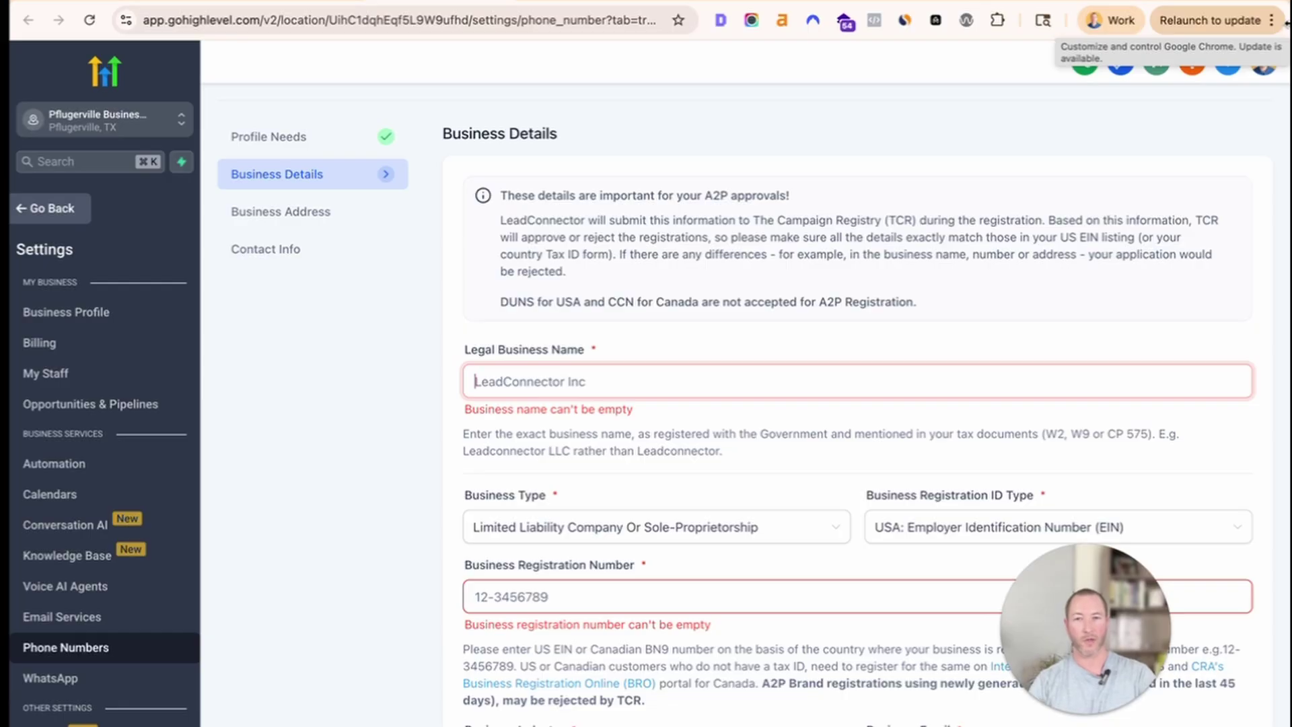
Enter 'Cedar Web Agency LLC' as legal name, keeping Limited Liability Company and US EIN.
{"action": "type", "text": "B"}
{"action": "key", "text": "BackSpace"}
{"action": "type", "text": "Cedar Web Agency LLC"}
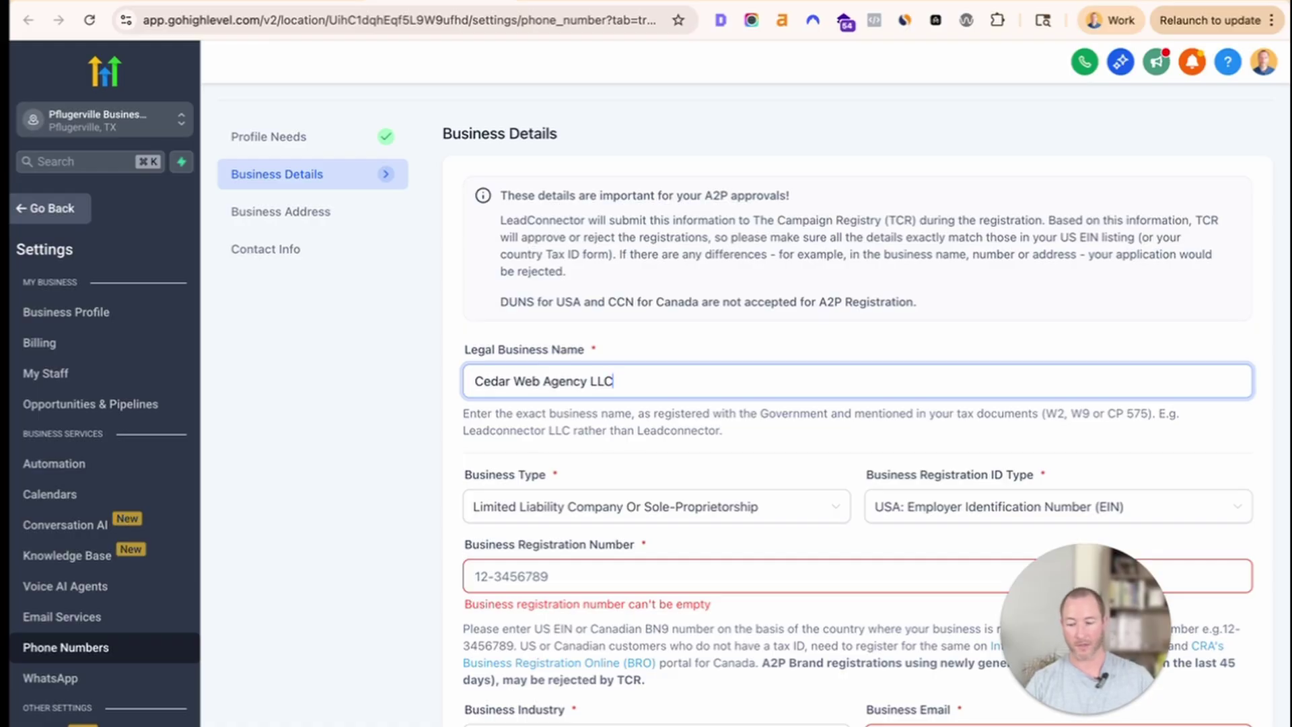
{"action": "key", "text": "Tab"}
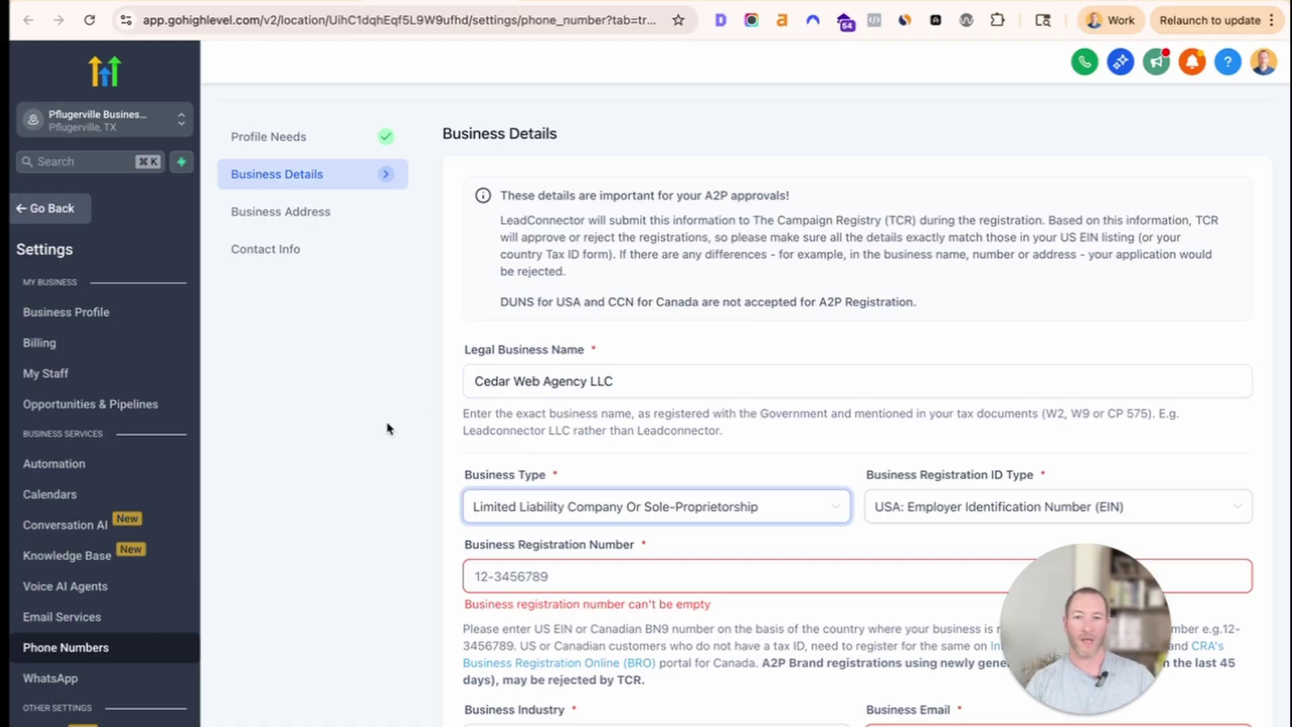
{"action": "left_click", "coordinate": [701, 509]}
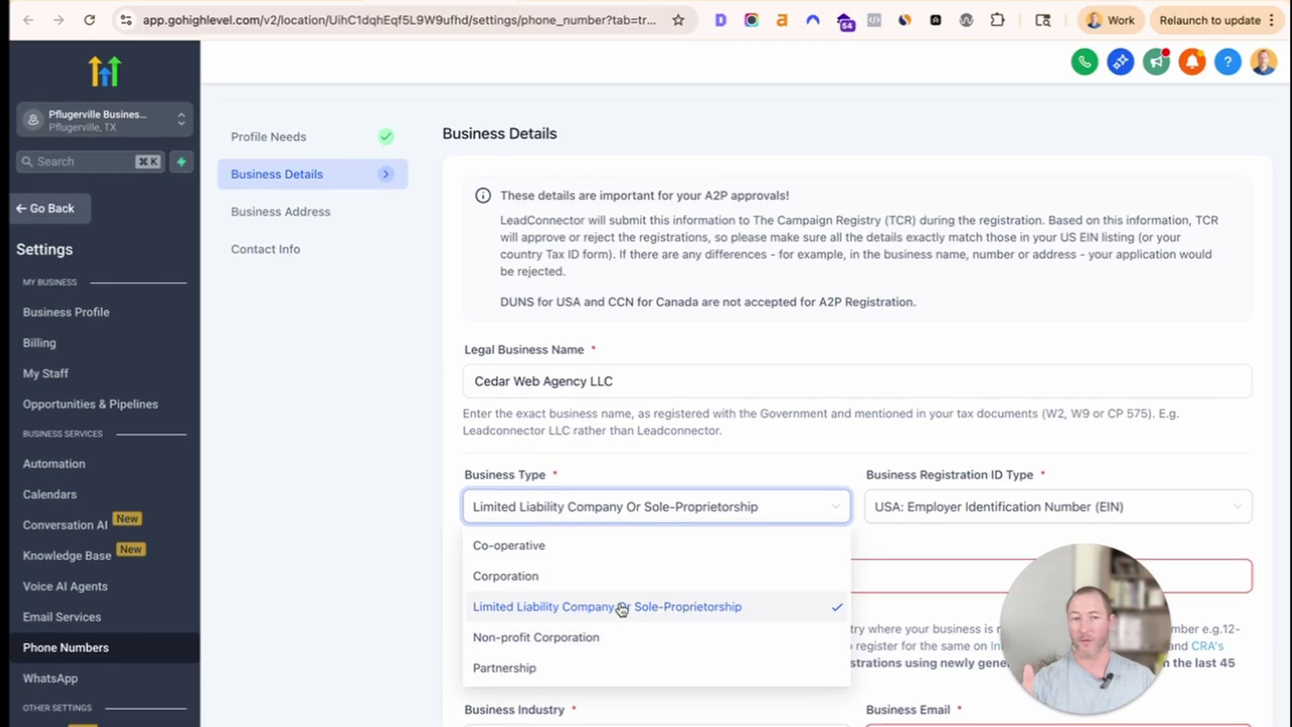
{"action": "left_click", "coordinate": [858, 468]}
{"action": "left_click", "coordinate": [902, 504]}
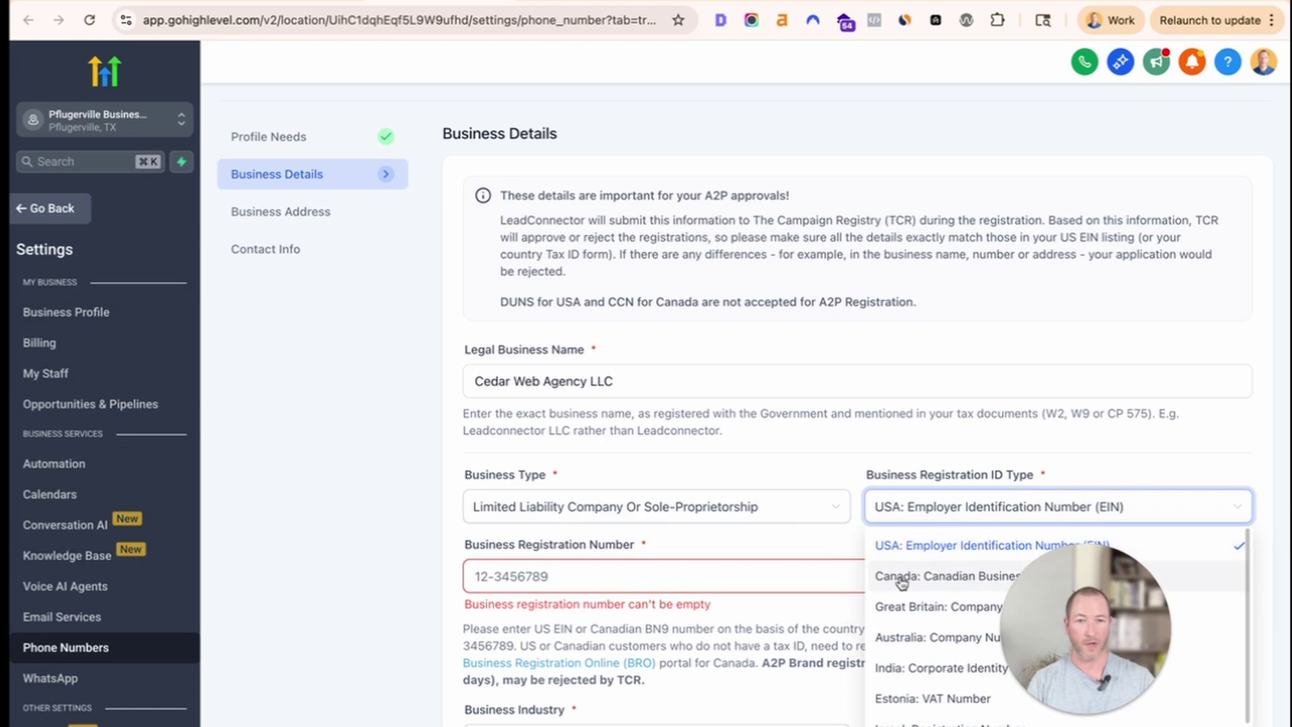
{"action": "left_click", "coordinate": [1054, 459]}
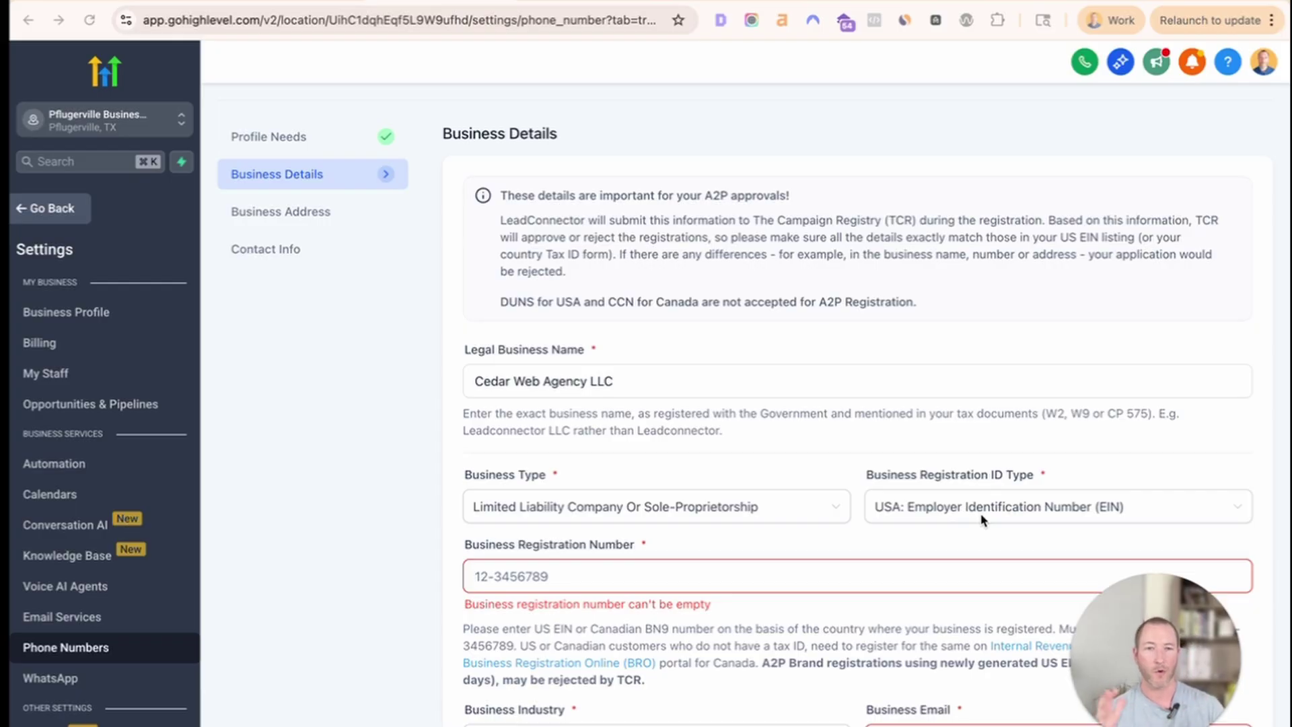
{"action": "left_click", "coordinate": [648, 581]}
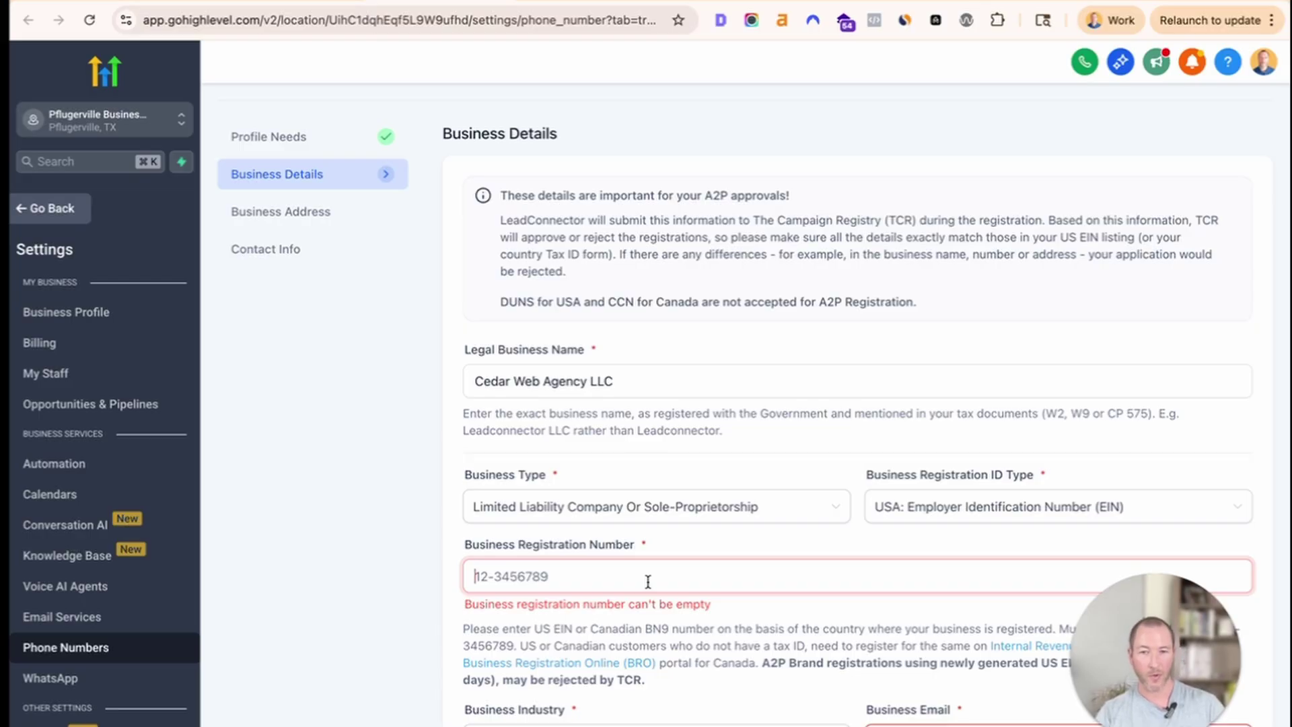
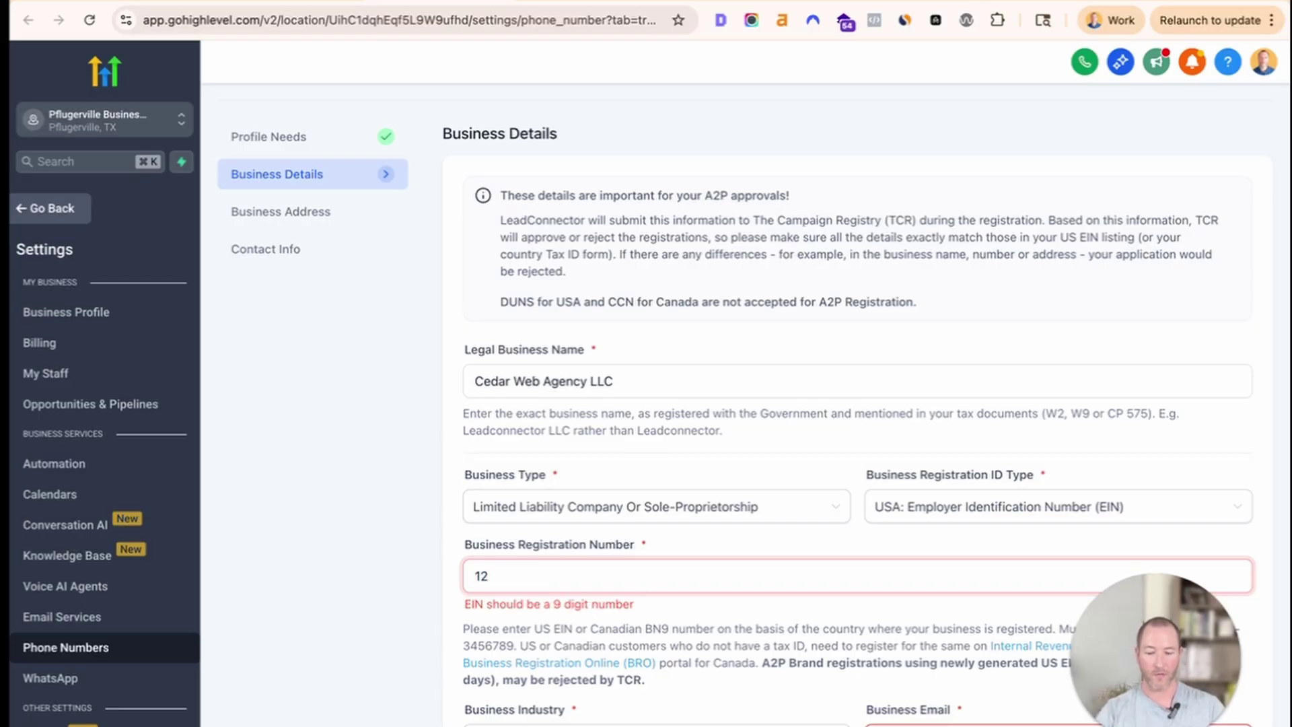
Enter the sample EIN with a hyphen after two digits, then open the SOP's sample EIN document.
{"action": "left_click", "coordinate": [492, 578]}
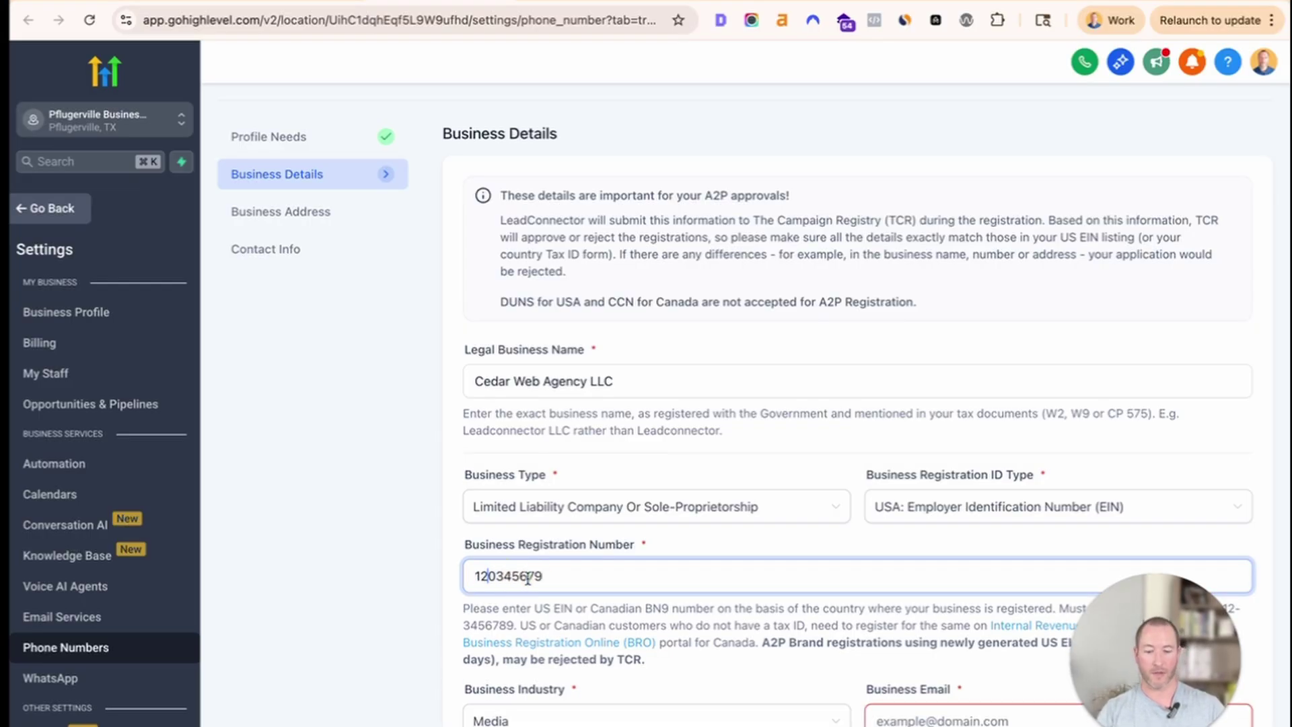
{"action": "type", "text": "-"}
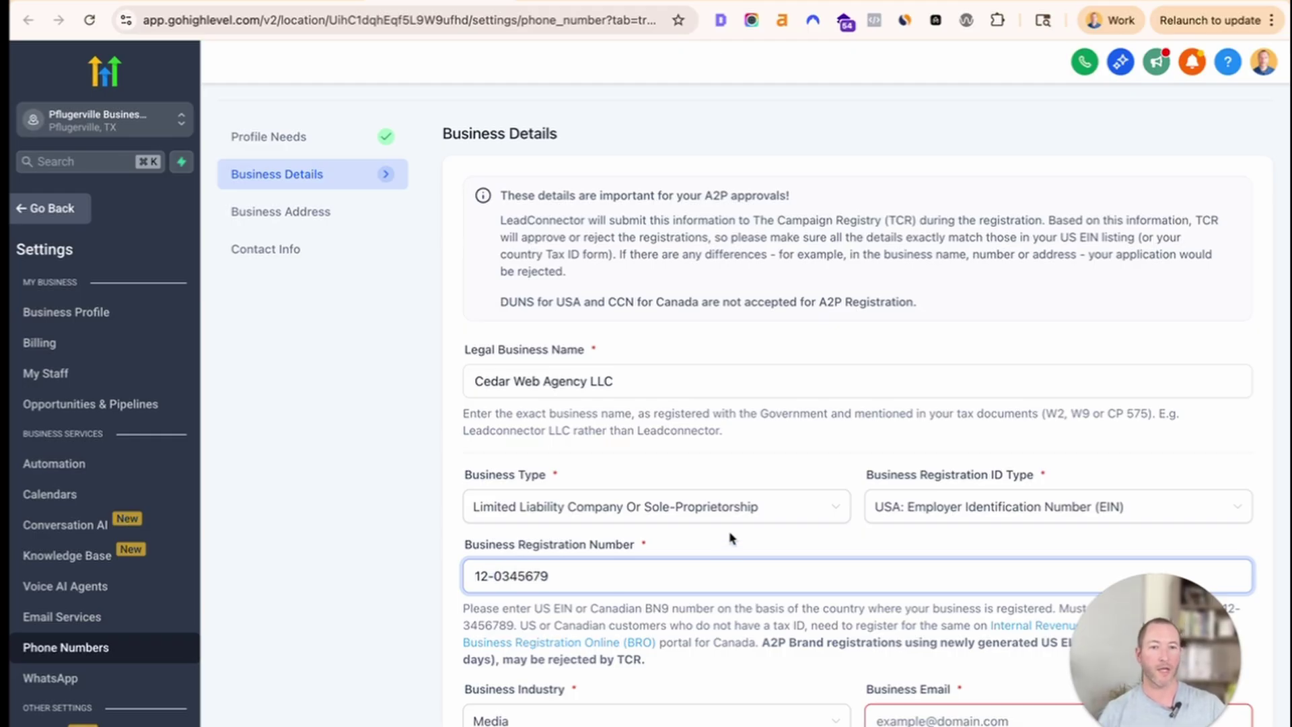
{"action": "left_click_drag", "start_coordinate": [476, 573], "coordinate": [764, 574]}
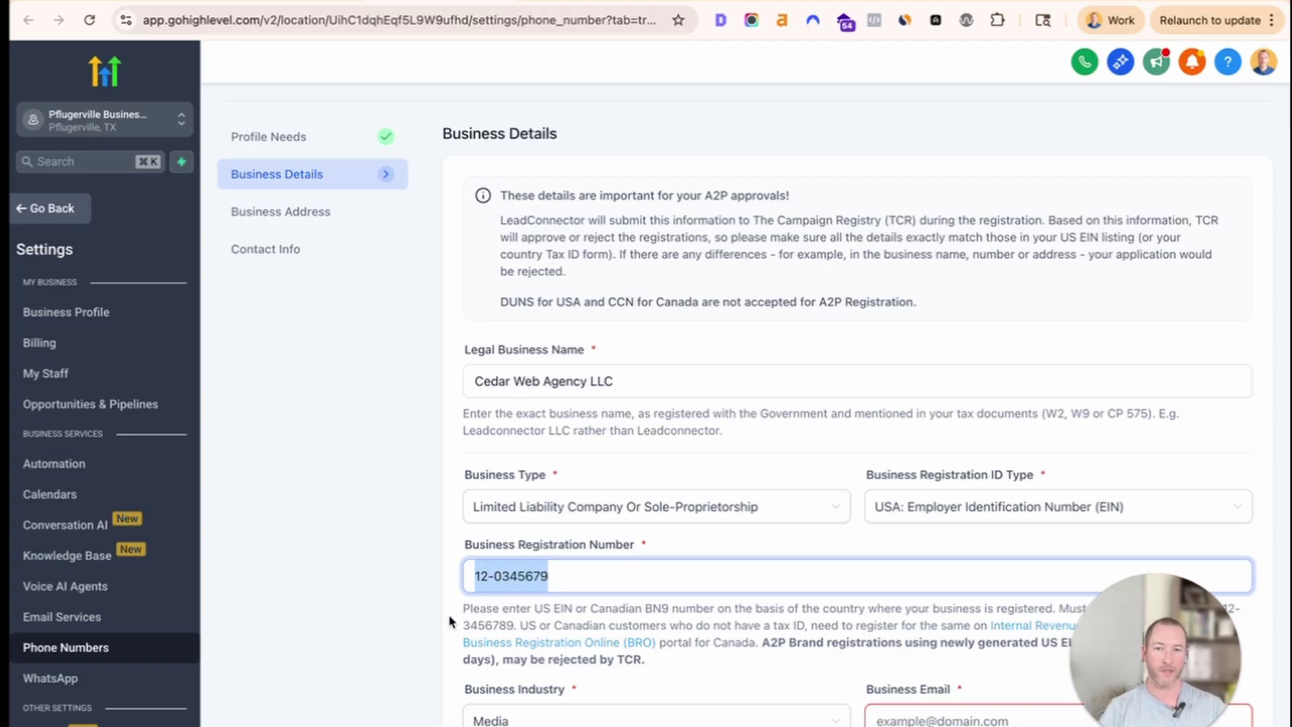
{"action": "scroll", "coordinate": [557, 524], "scroll_direction": "down", "scroll_amount": 2}
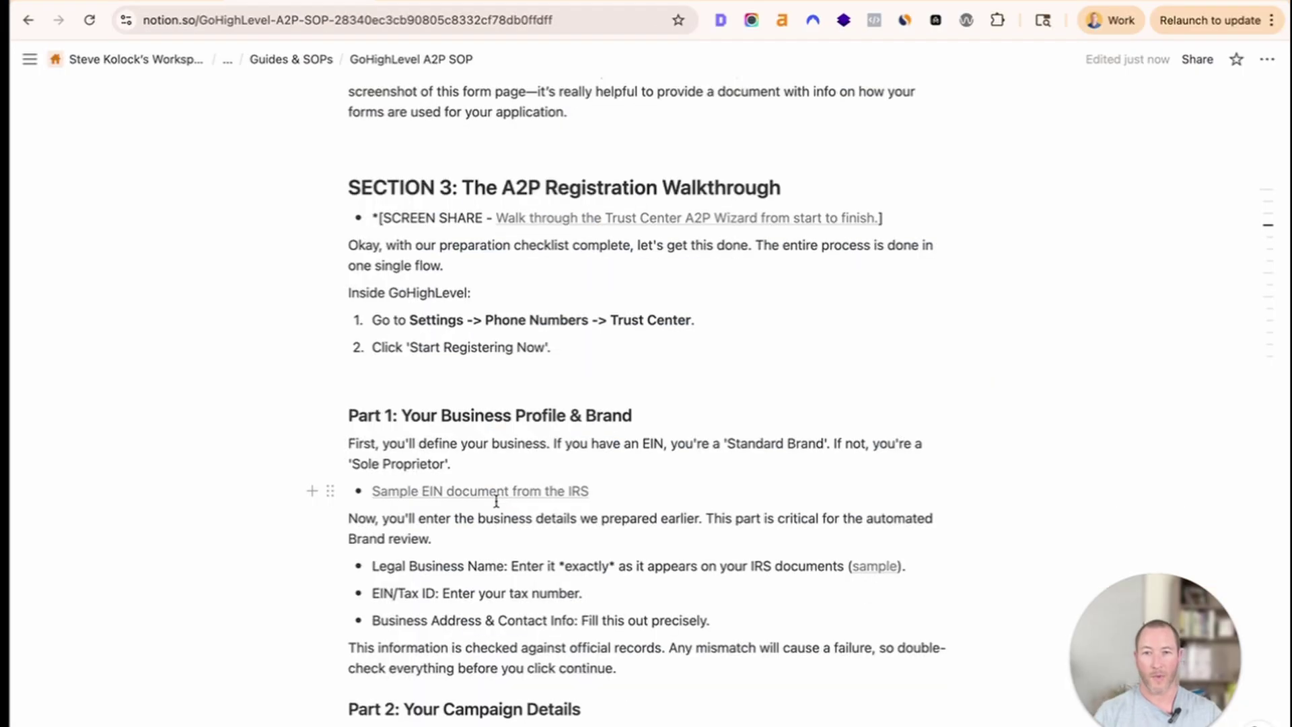
{"action": "left_click", "coordinate": [496, 496]}
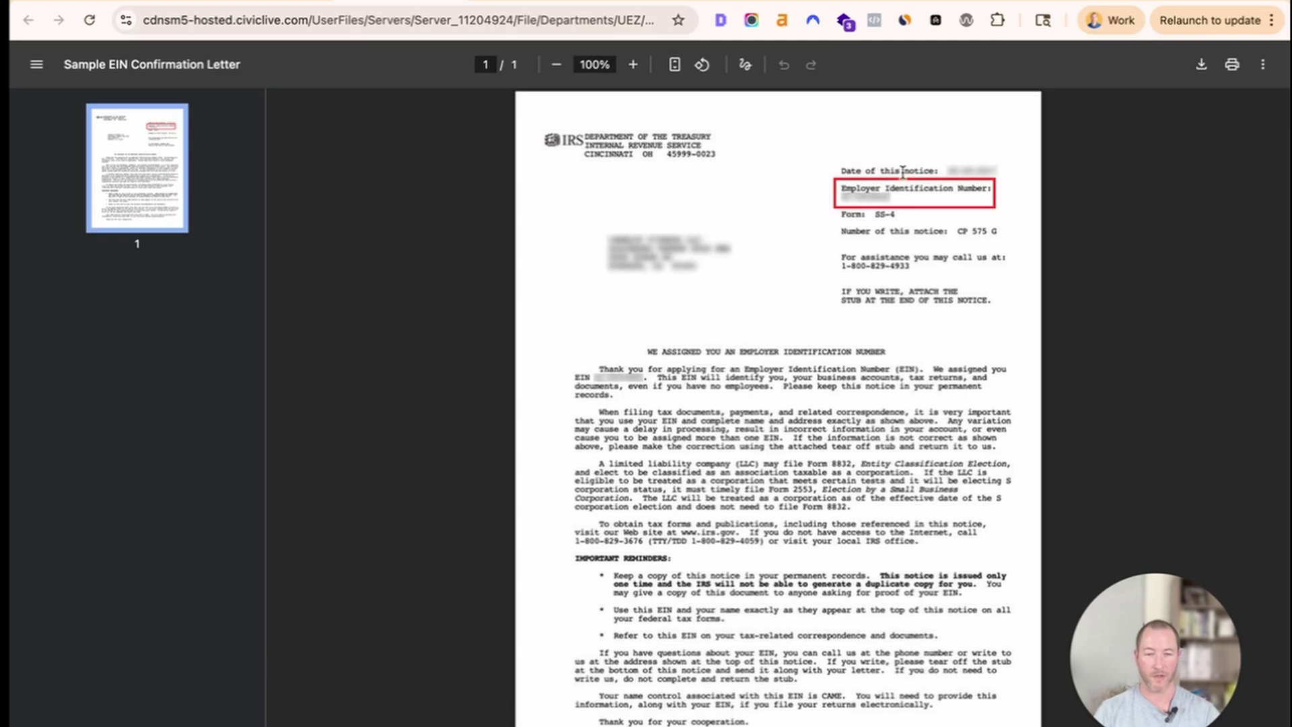
Zoom the sample EIN letter to 200% to inspect its EIN box, then return to the SOP.
{"action": "key", "text": "super+equal"}
{"action": "key", "text": "super+equal"}
{"action": "key", "text": "super+equal"}
{"action": "key", "text": "super+equal"}
{"action": "key", "text": "super+equal"}
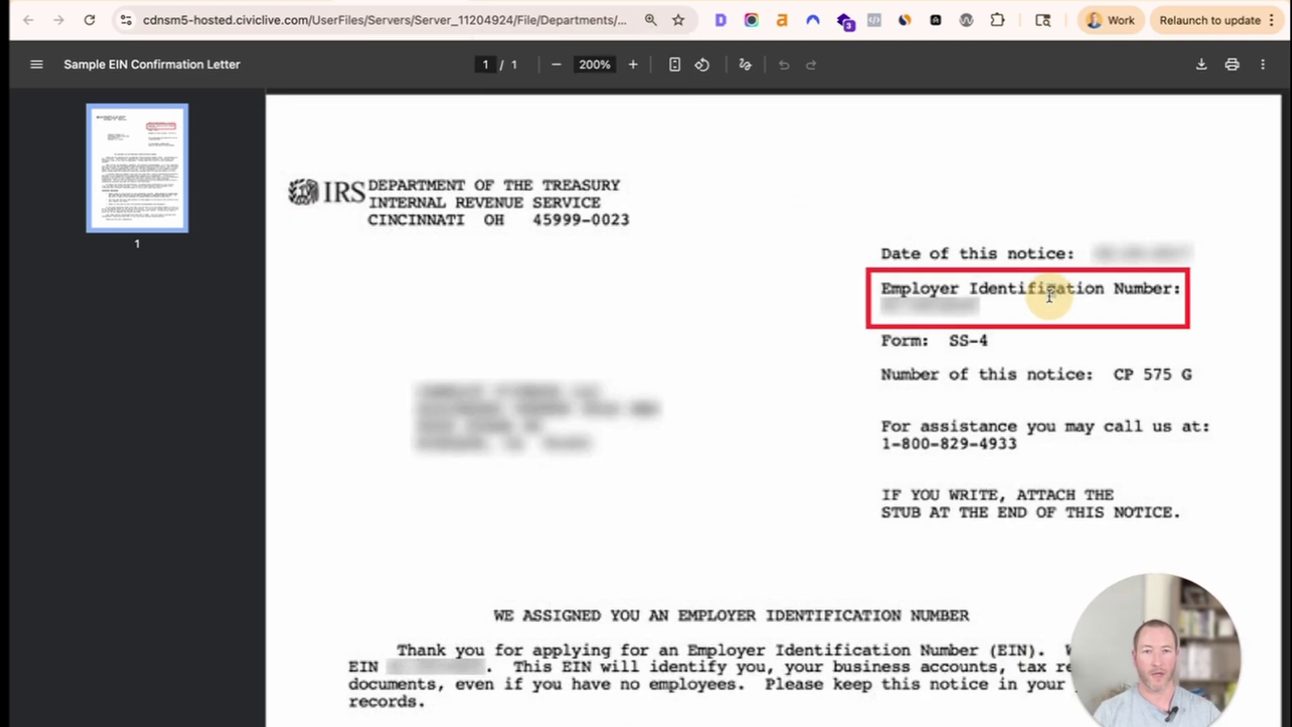
{"action": "left_click_drag", "start_coordinate": [1021, 296], "coordinate": [859, 311]}
{"action": "scroll", "coordinate": [603, 402], "scroll_direction": "down", "scroll_amount": 1}
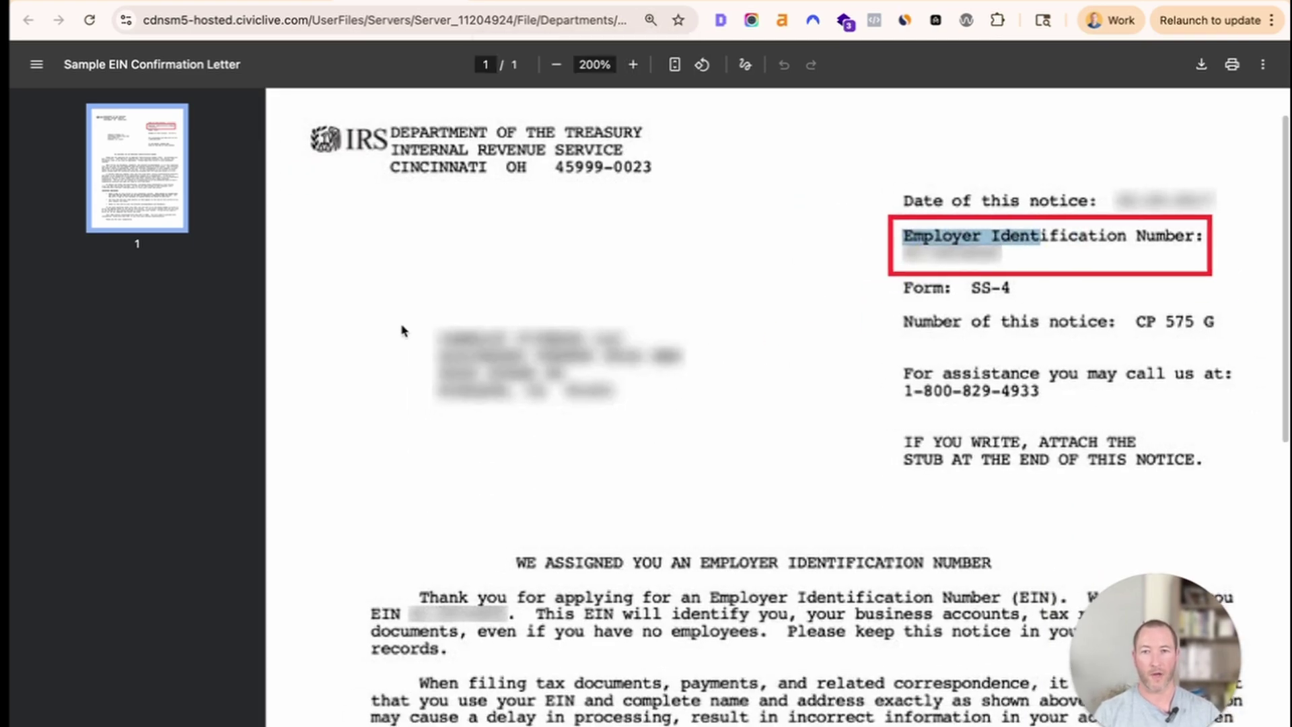
{"action": "left_click", "coordinate": [401, 330]}
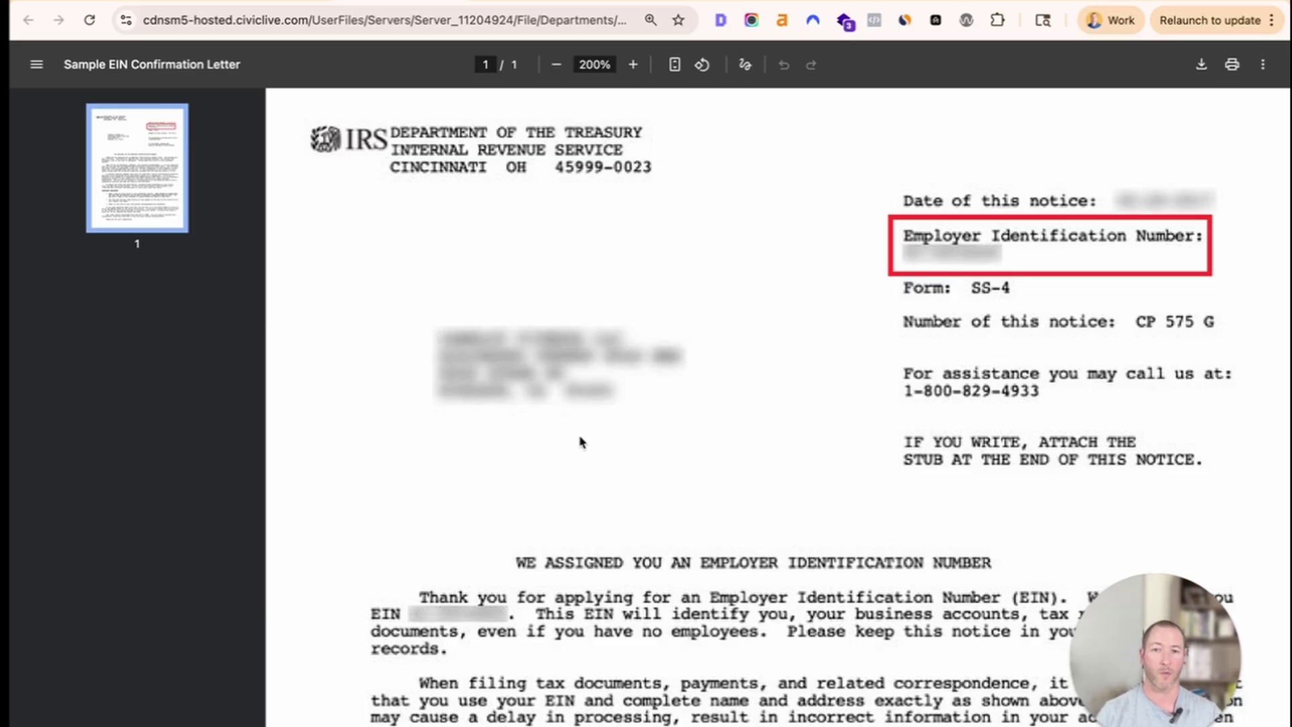
{"action": "scroll", "coordinate": [585, 441], "scroll_direction": "down", "scroll_amount": 4}
{"action": "scroll", "coordinate": [599, 471], "scroll_direction": "up", "scroll_amount": 5}
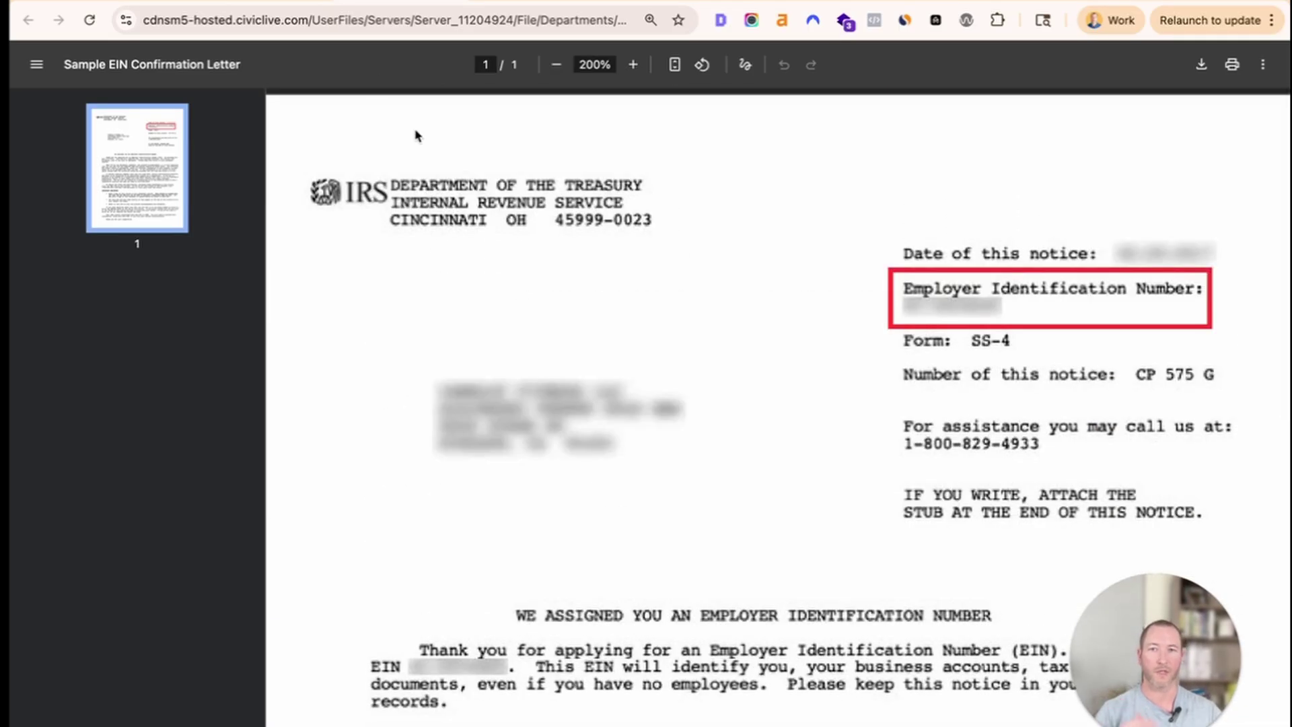
{"action": "left_click", "coordinate": [283, 1]}
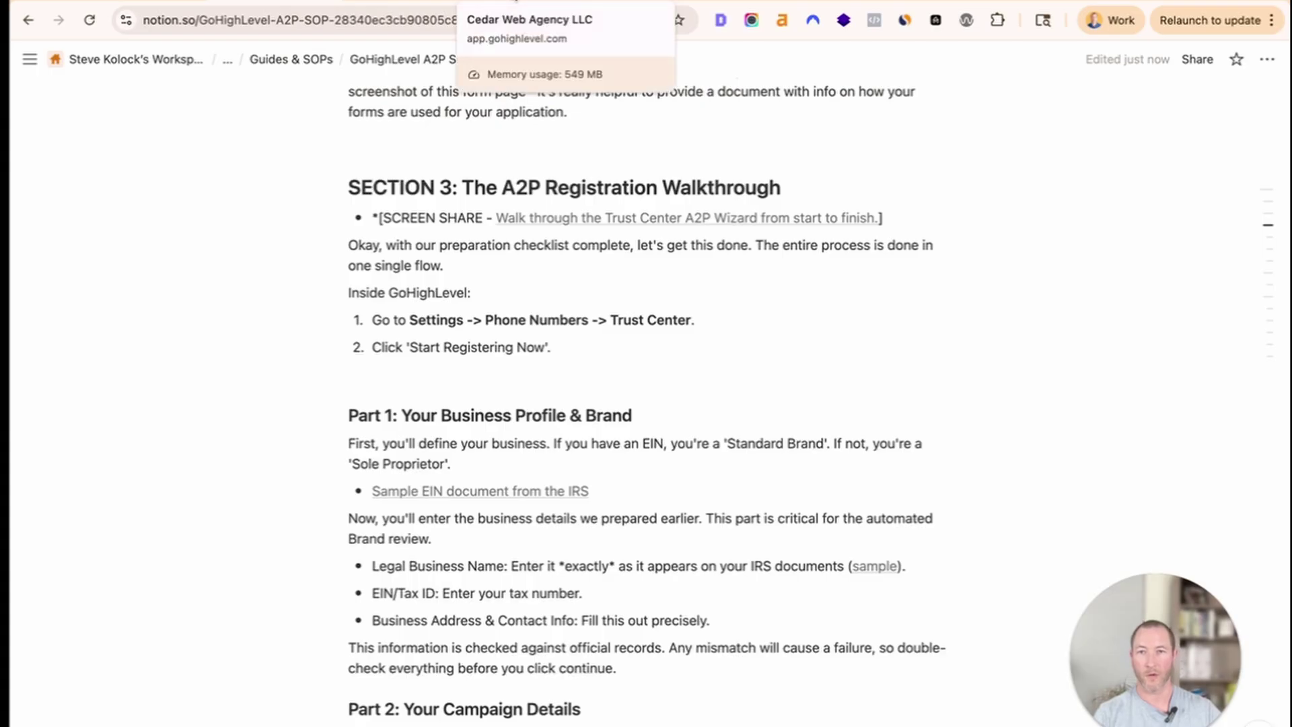
{"action": "scroll", "coordinate": [576, 484], "scroll_direction": "down", "scroll_amount": 3}
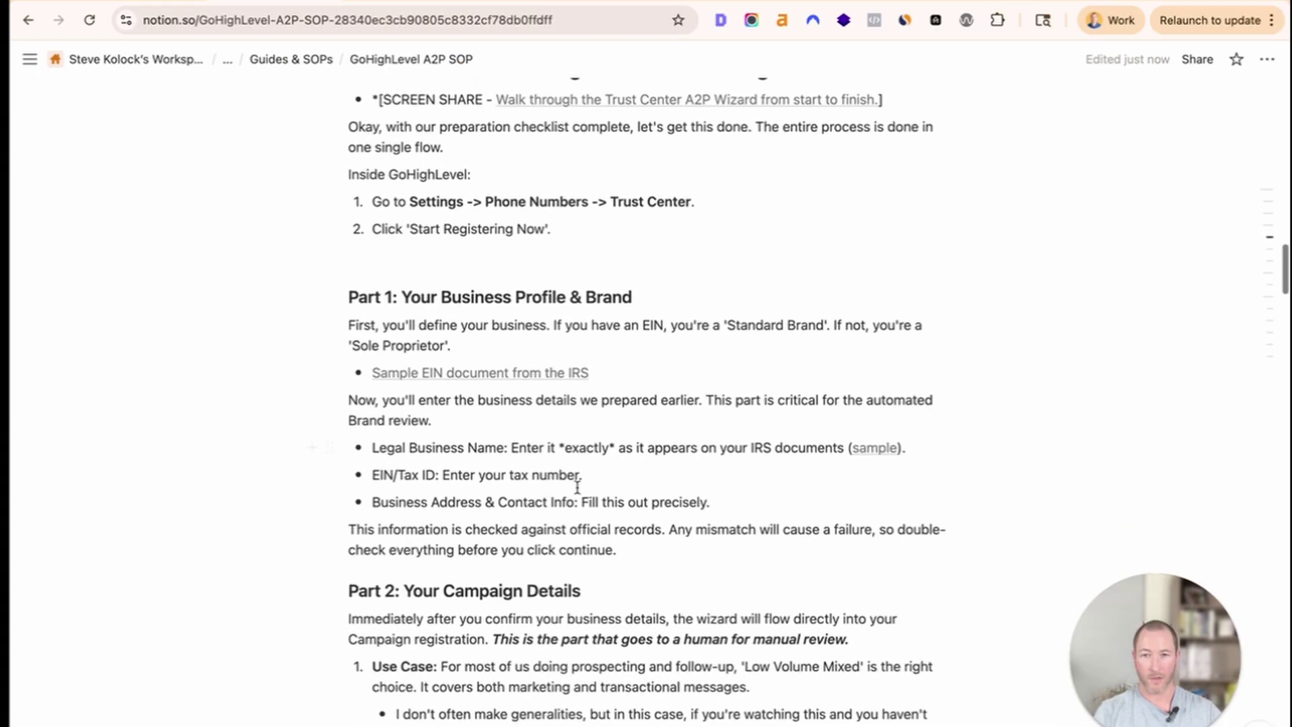
{"action": "left_click_drag", "start_coordinate": [635, 502], "coordinate": [439, 502]}
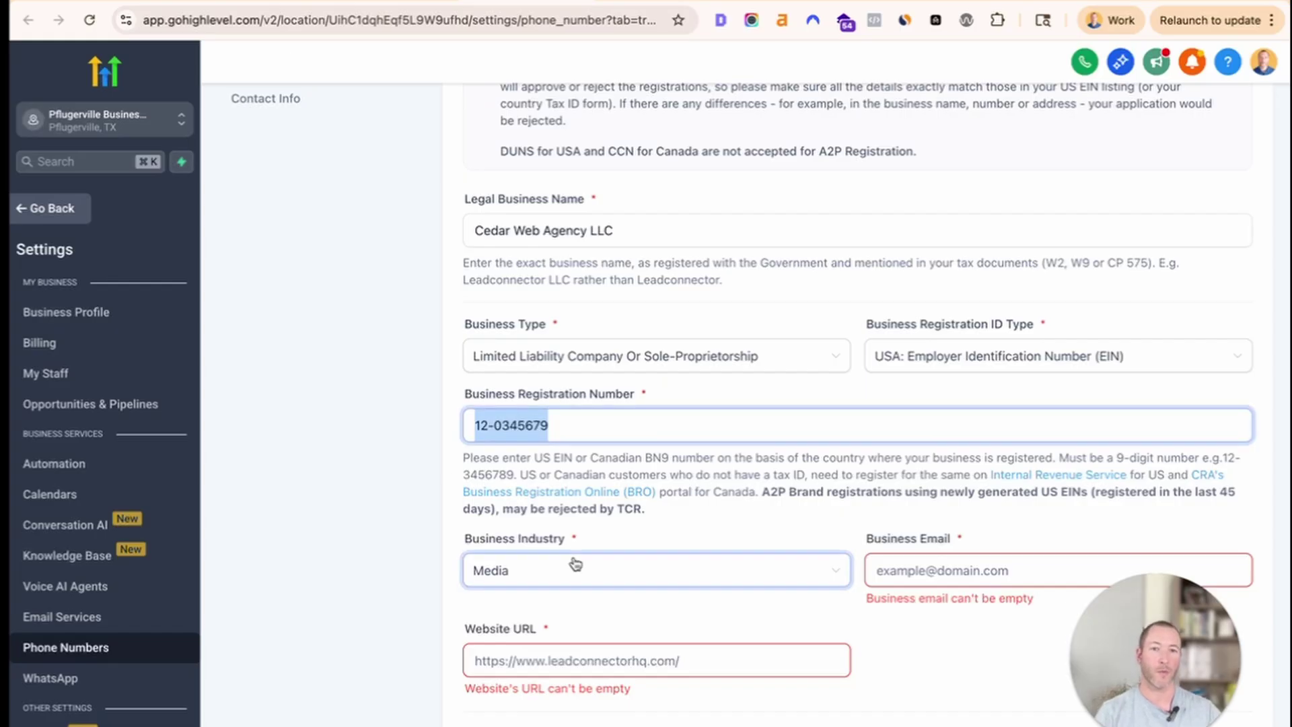
Enter the agency's info address as the business email.
{"action": "scroll", "coordinate": [574, 563], "scroll_direction": "down", "scroll_amount": 3}
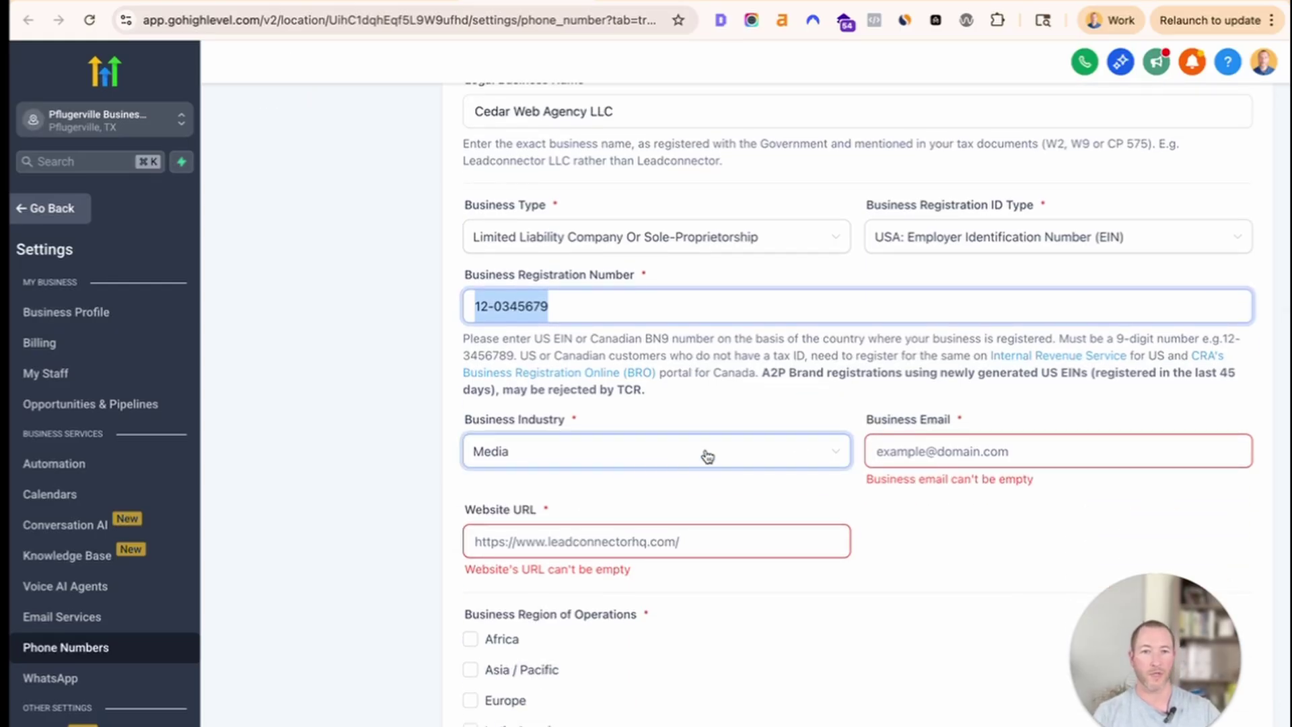
{"action": "left_click", "coordinate": [920, 456]}
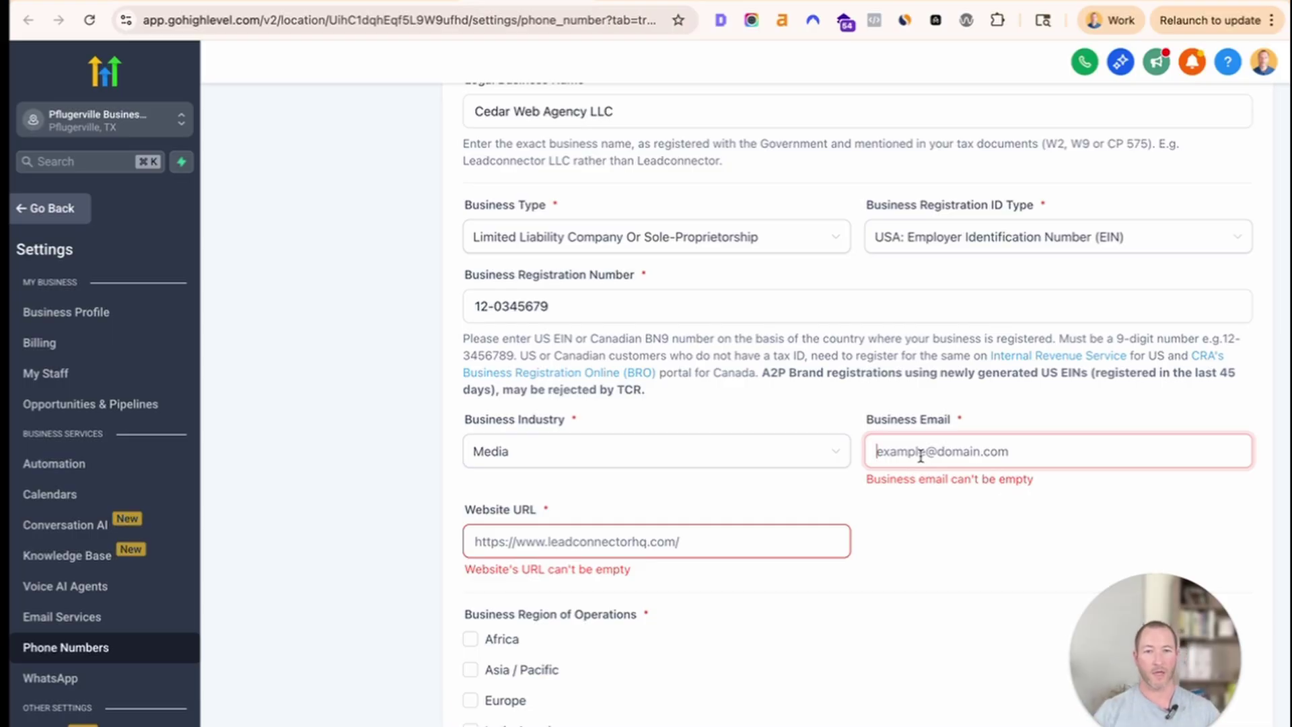
{"action": "type", "text": "su"}
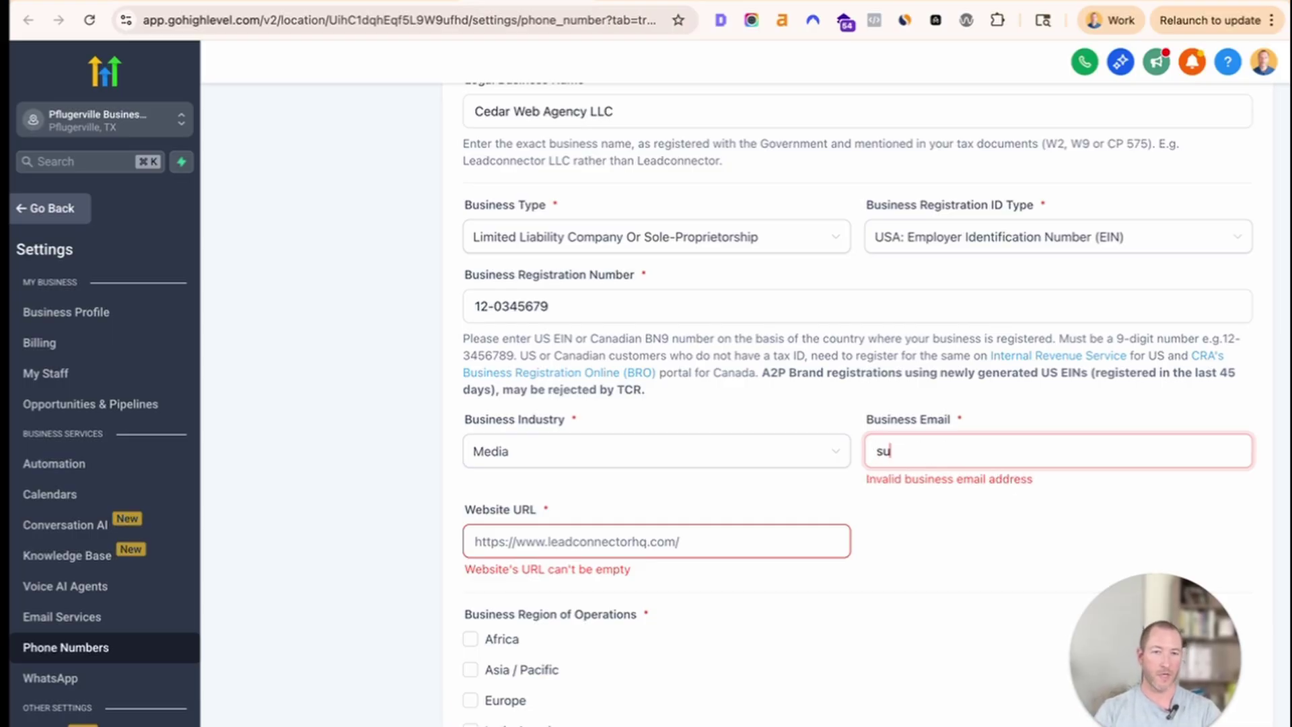
{"action": "key", "text": "BackSpace"}
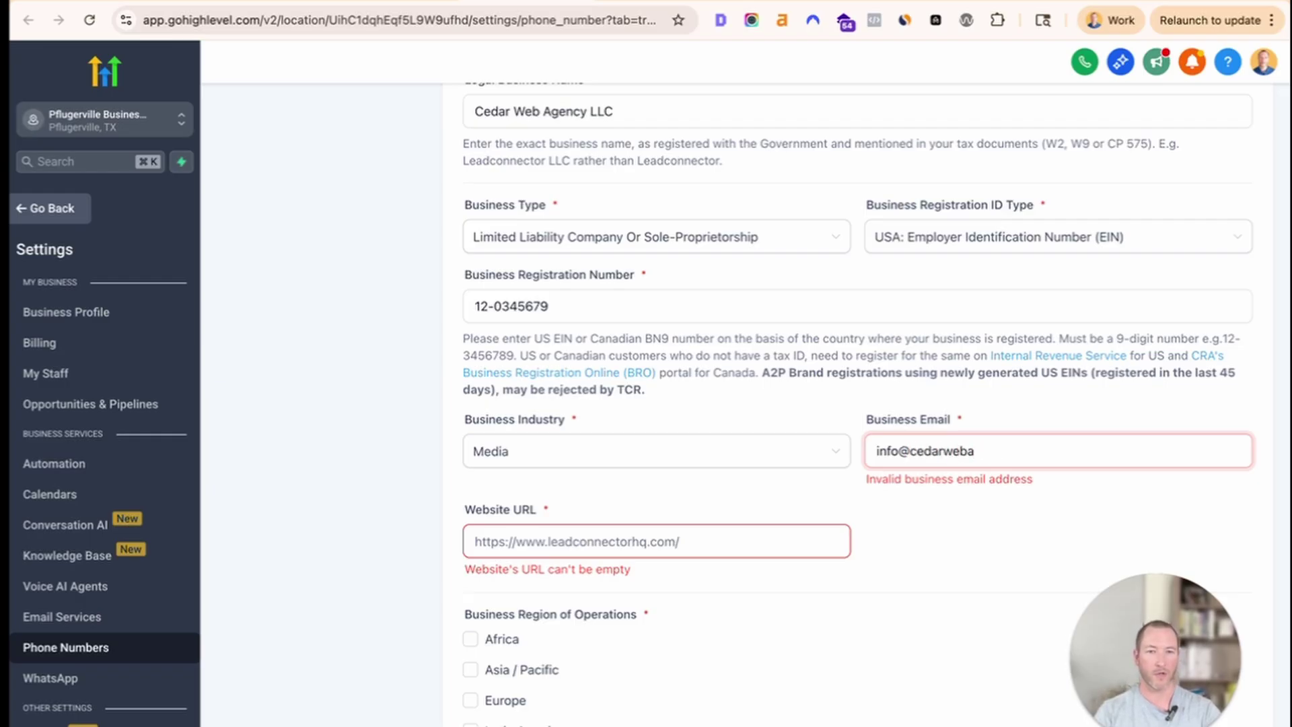
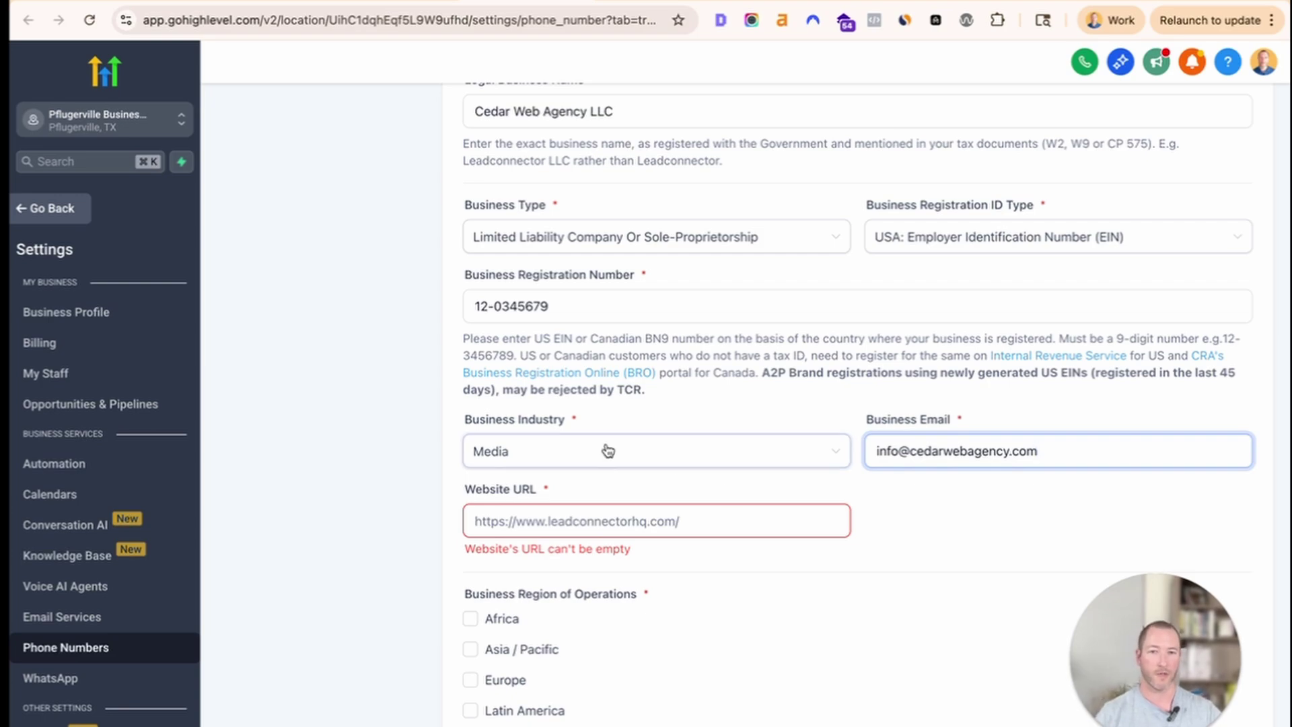
Copy the agency website's address from its own tab for the Website URL.
{"action": "left_click", "coordinate": [575, 518]}
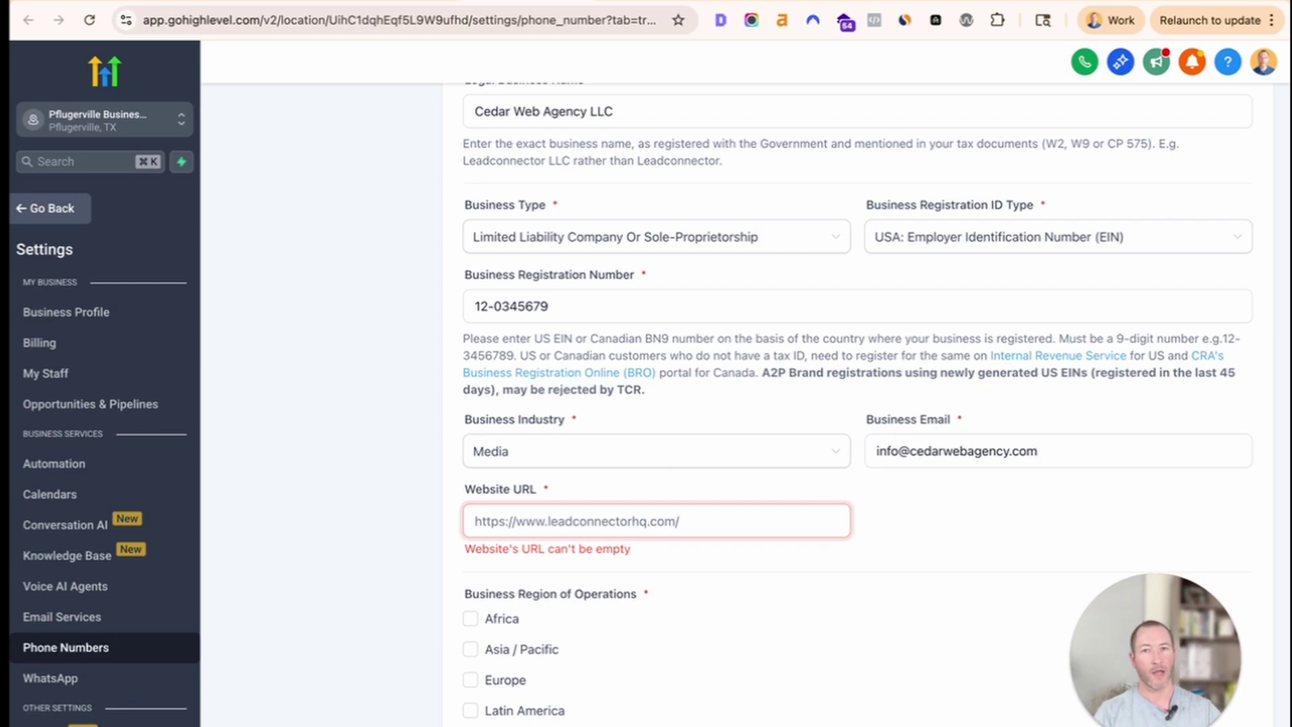
{"action": "left_click", "coordinate": [269, 2]}
{"action": "left_click_drag", "start_coordinate": [267, 20], "coordinate": [143, 20]}
{"action": "key", "text": "super+c"}
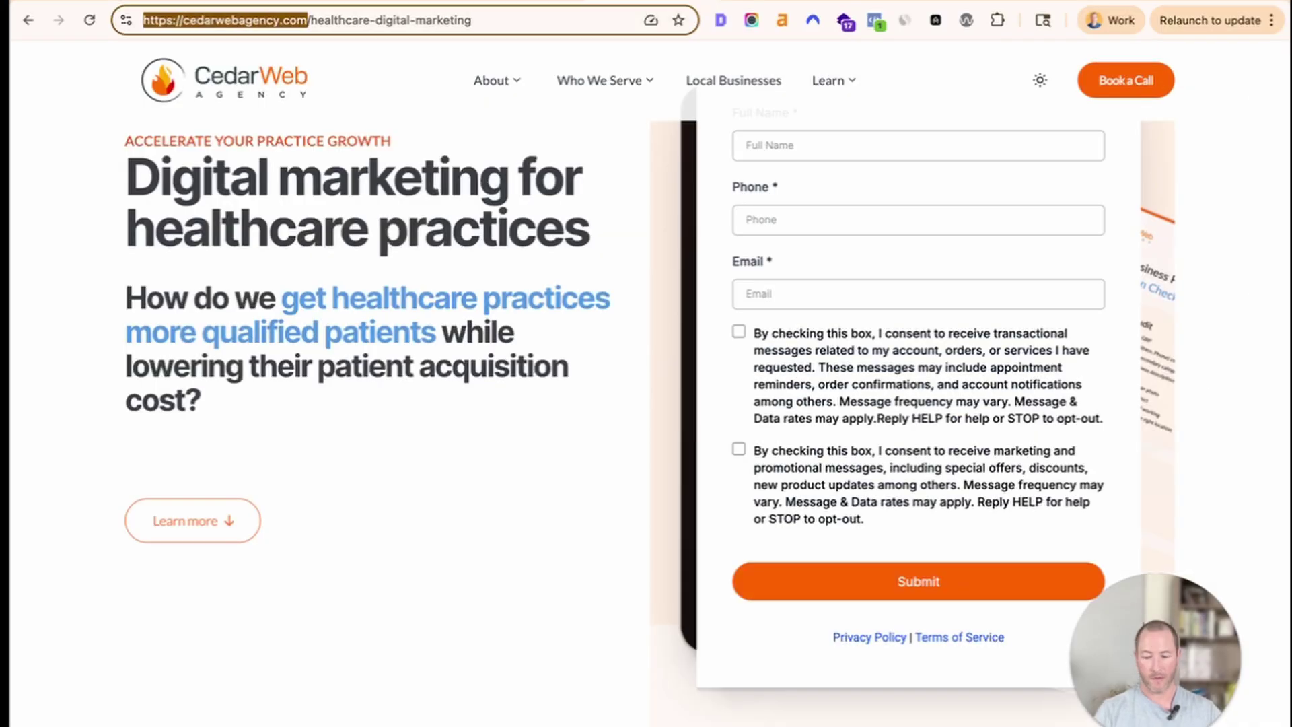
{"action": "left_click", "coordinate": [520, 2]}
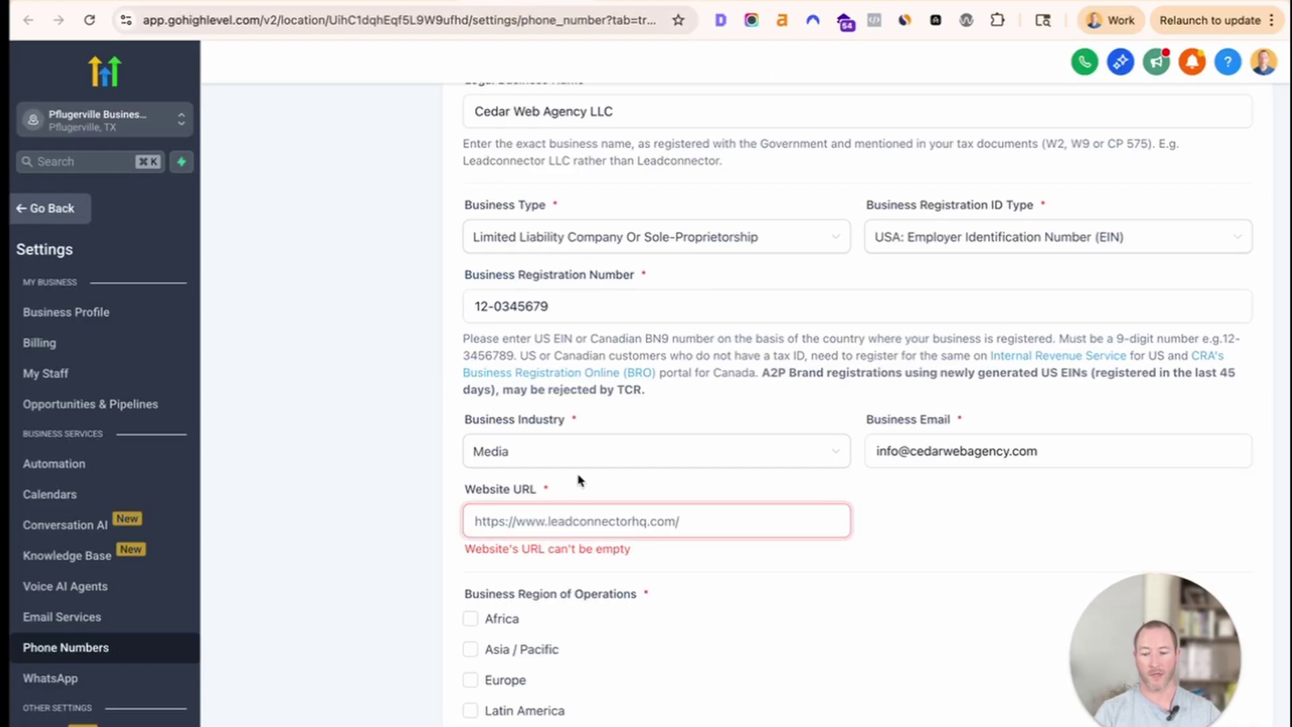
{"action": "key", "text": "super+v"}
{"action": "left_click", "coordinate": [447, 490]}
{"action": "scroll", "coordinate": [447, 487], "scroll_direction": "up", "scroll_amount": 3}
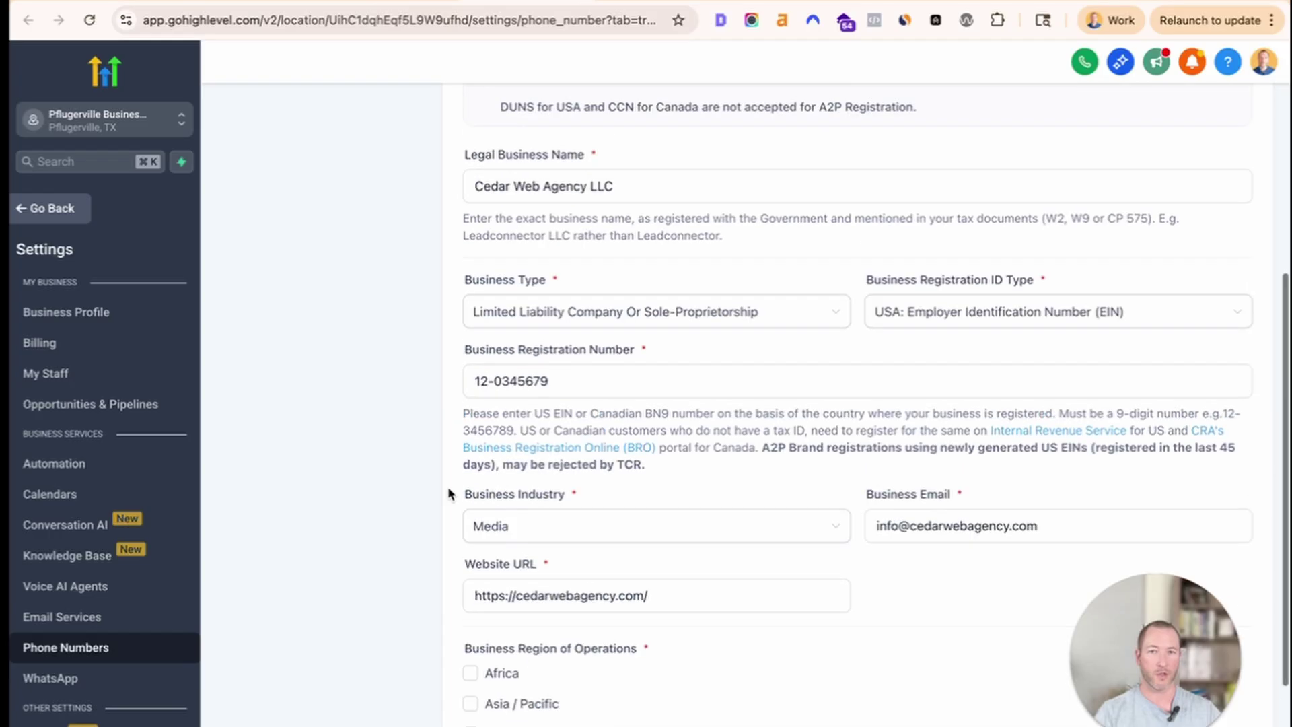
{"action": "left_click", "coordinate": [552, 434]}
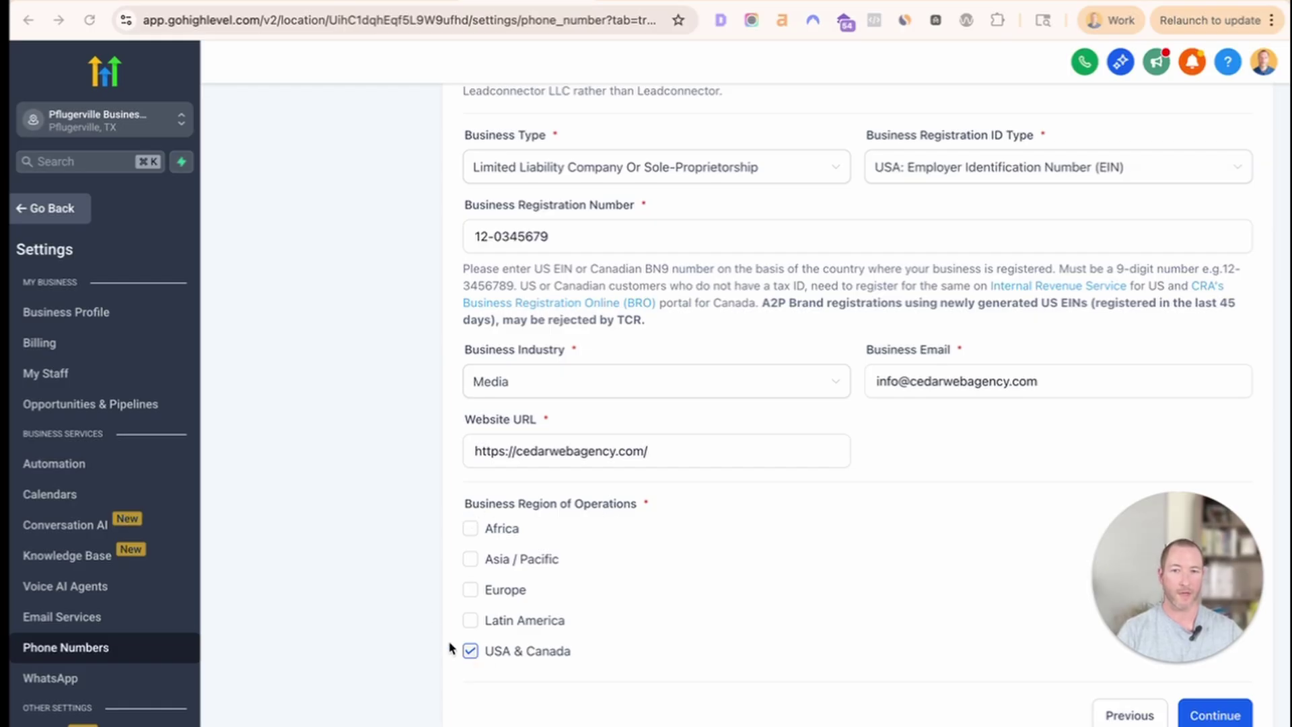
Leave USA & Canada as the only region of operations and continue.
{"action": "left_click", "coordinate": [473, 529]}
{"action": "left_click", "coordinate": [469, 536]}
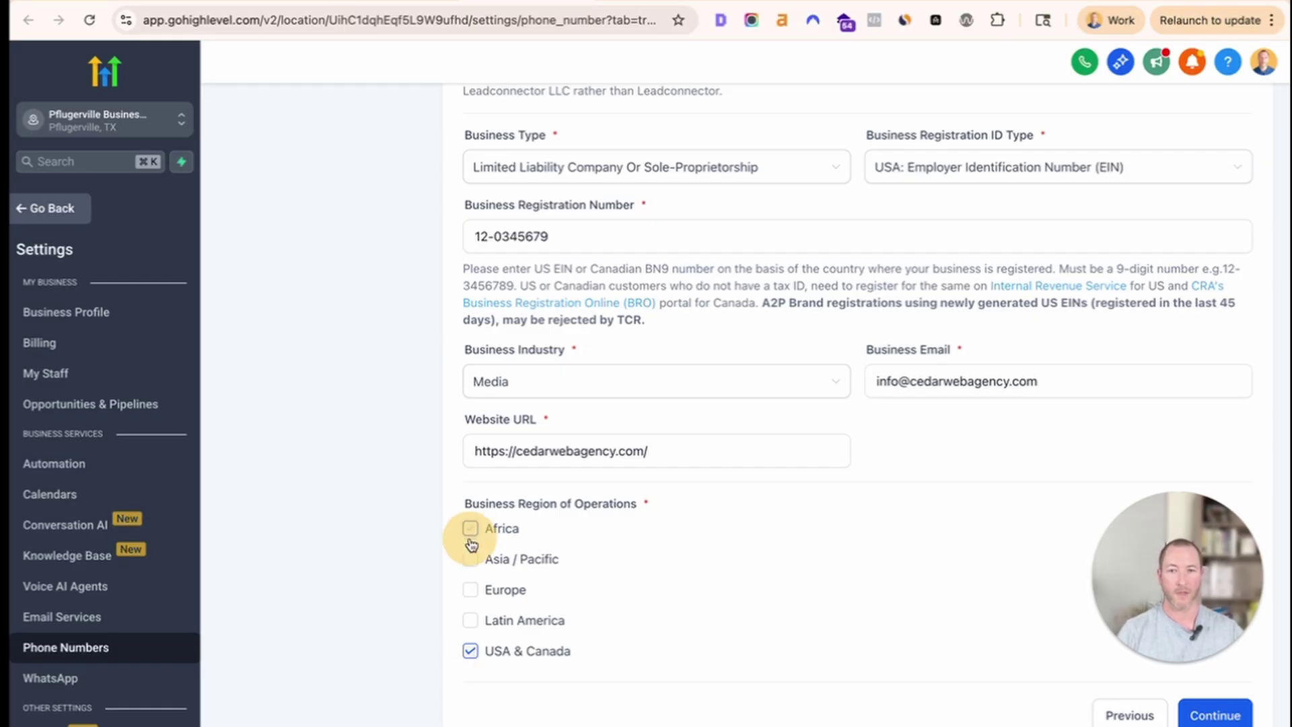
{"action": "left_click", "coordinate": [472, 531]}
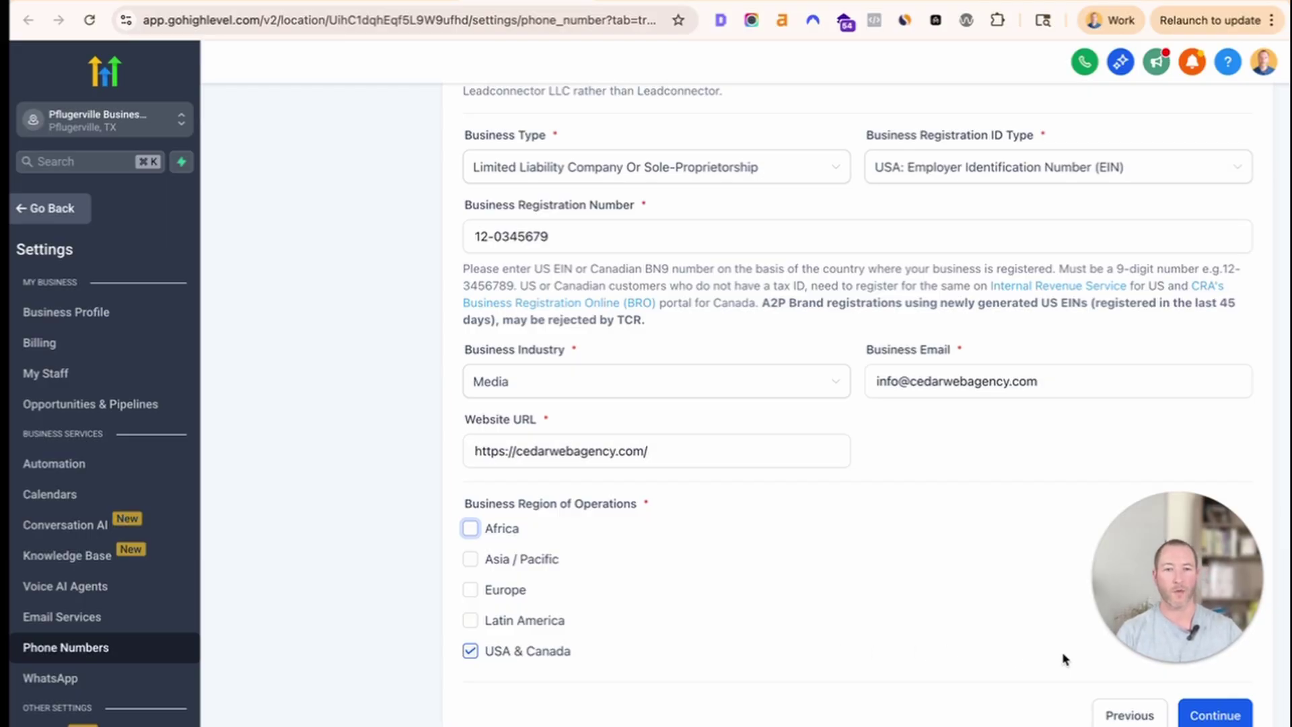
{"action": "left_click", "coordinate": [969, 713]}
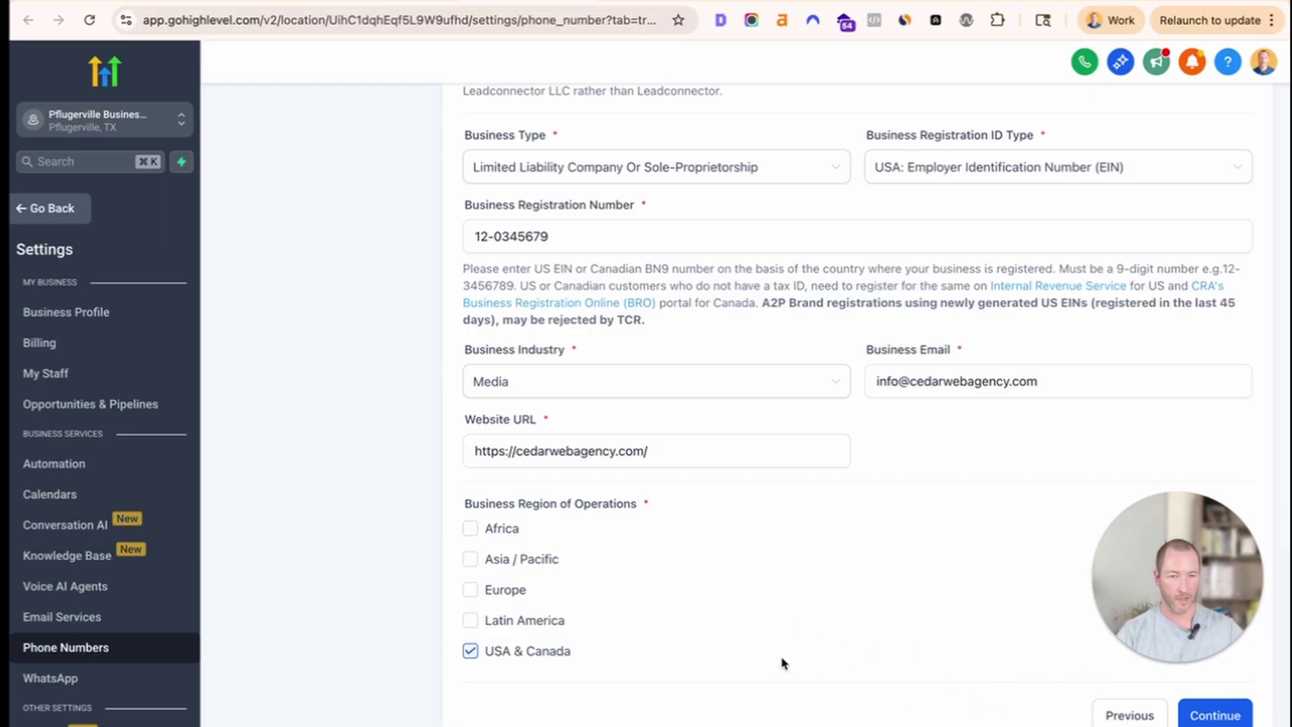
{"action": "left_click", "coordinate": [1207, 716]}
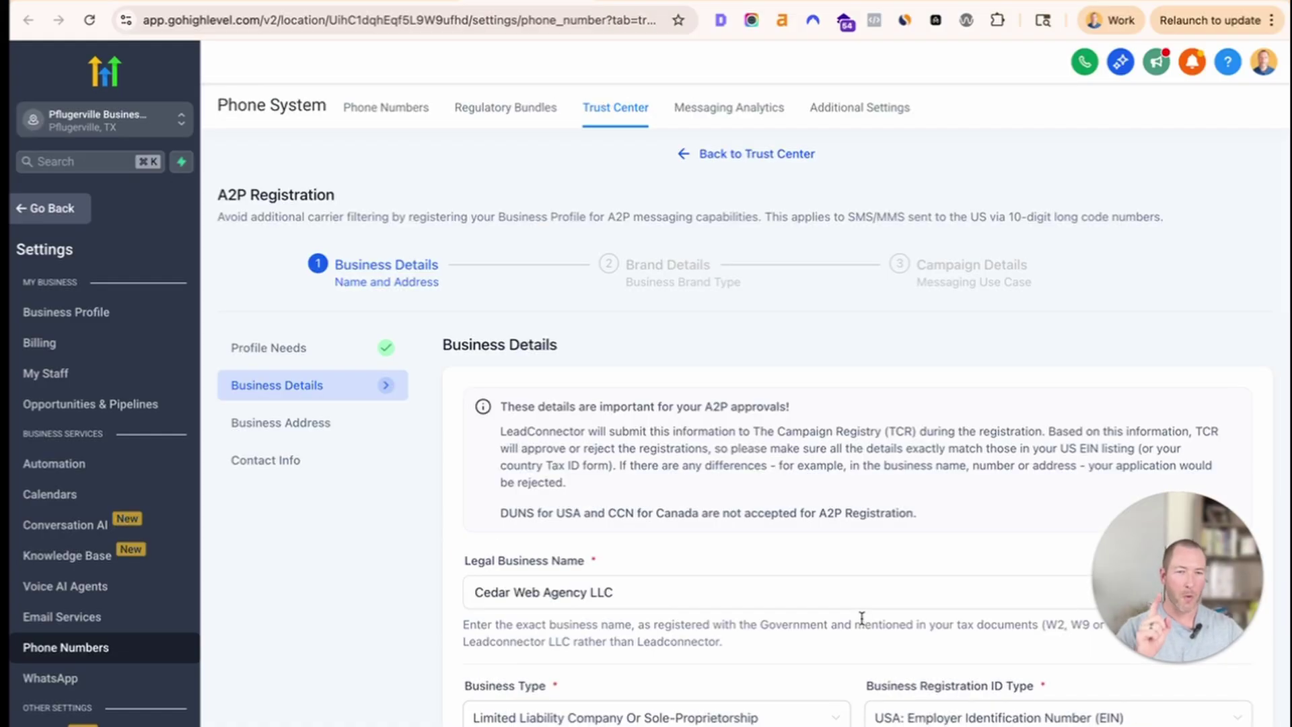
{"action": "scroll", "coordinate": [845, 641], "scroll_direction": "down", "scroll_amount": 6}
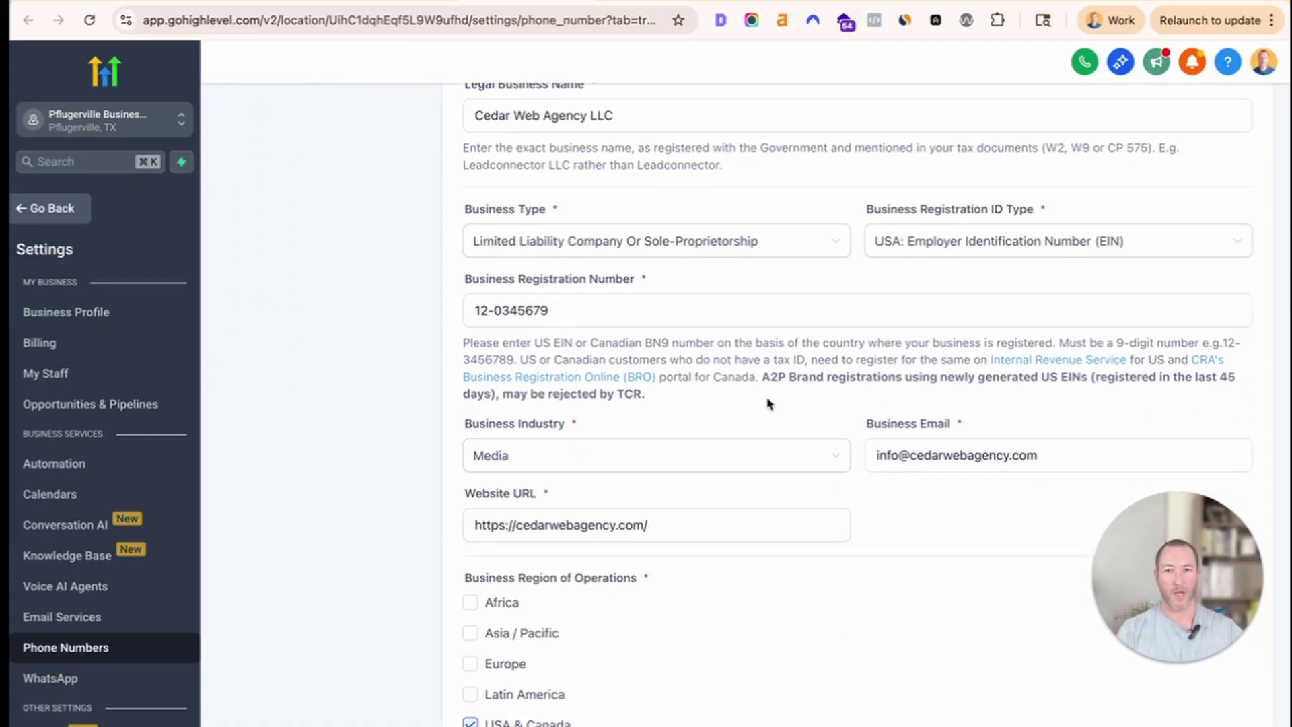
{"action": "scroll", "coordinate": [769, 404], "scroll_direction": "up", "scroll_amount": 2}
{"action": "left_click_drag", "start_coordinate": [752, 536], "coordinate": [764, 516]}
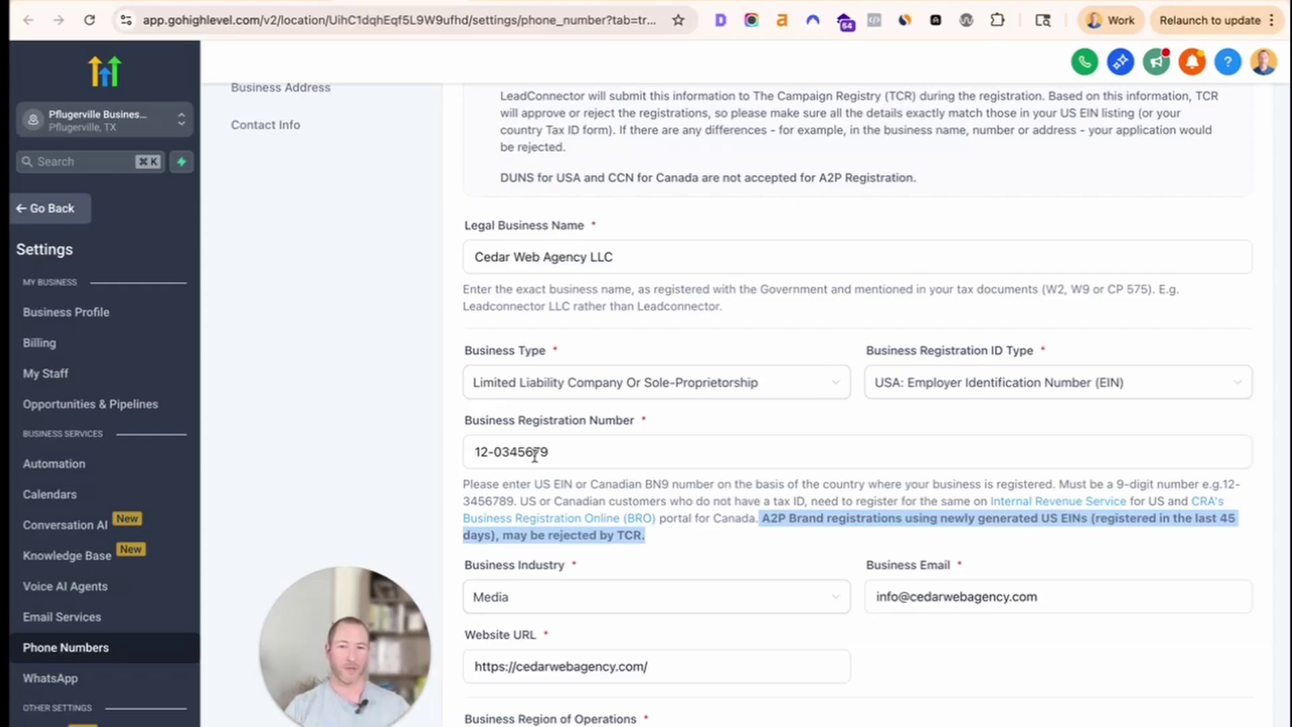
{"action": "left_click", "coordinate": [741, 534]}
{"action": "left_click_drag", "start_coordinate": [743, 535], "coordinate": [761, 517]}
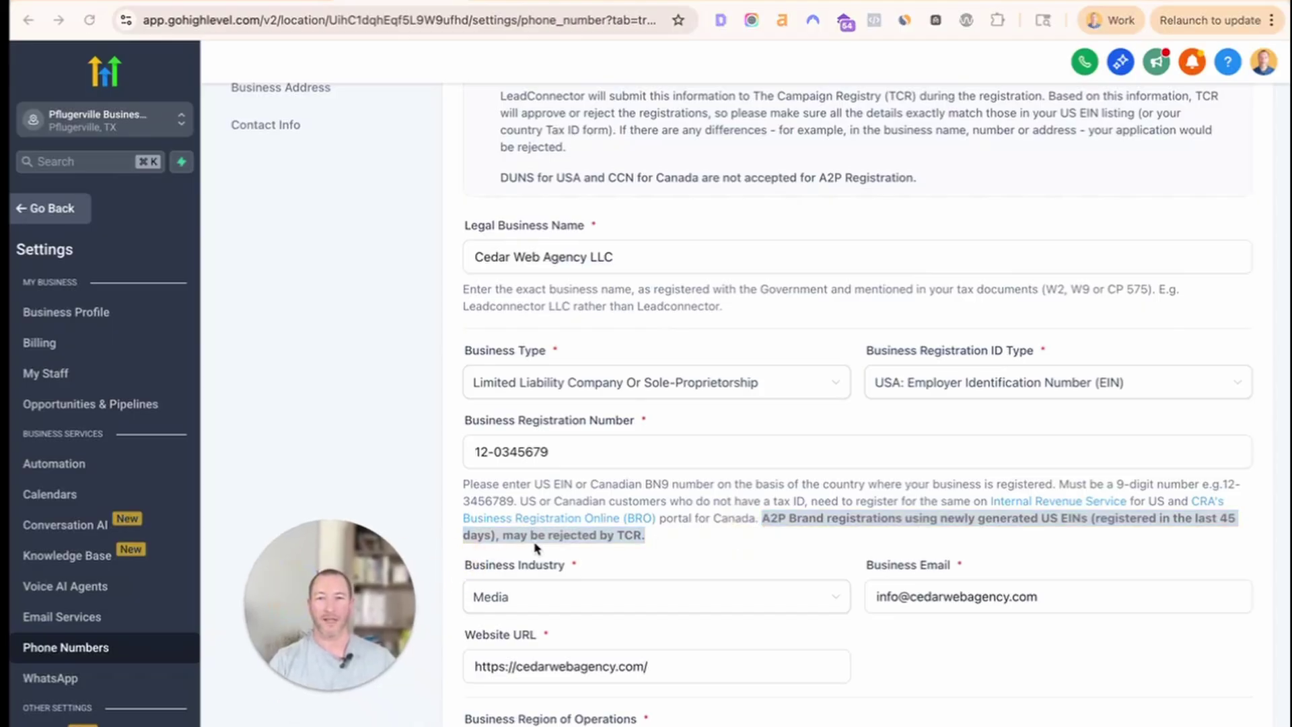
{"action": "left_click", "coordinate": [611, 538]}
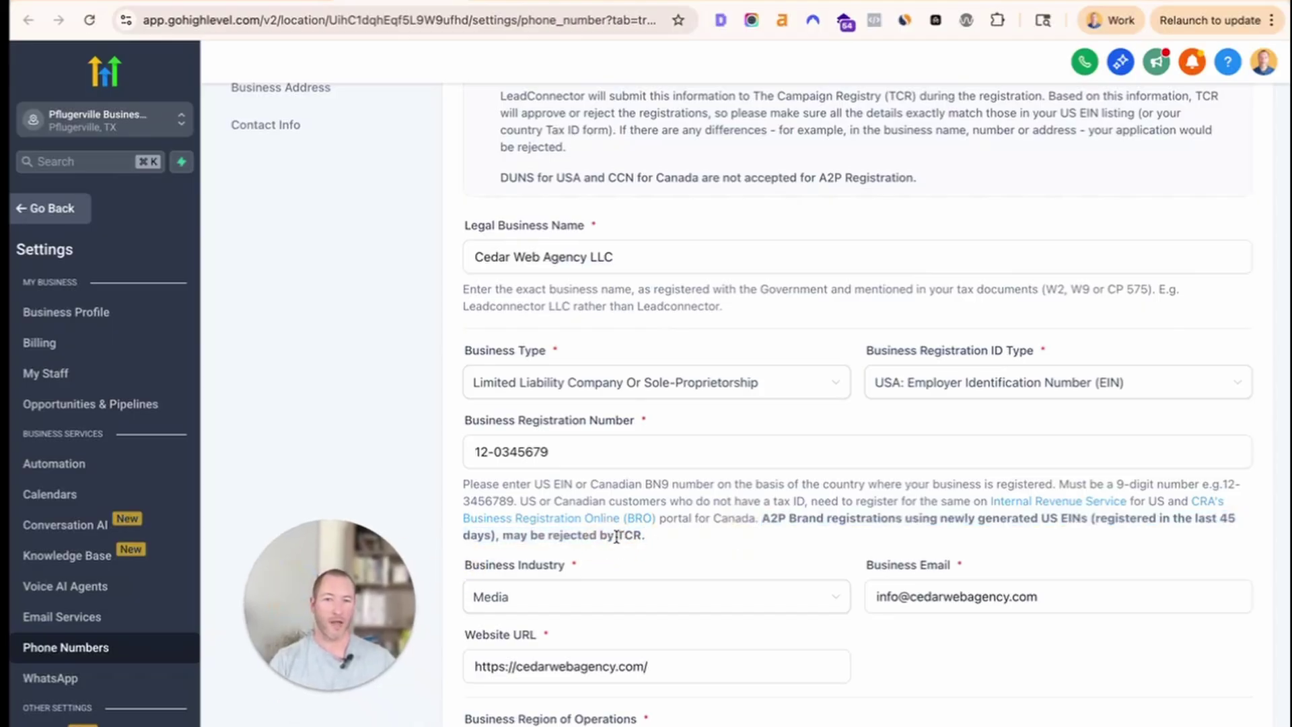
{"action": "left_click_drag", "start_coordinate": [615, 537], "coordinate": [642, 537]}
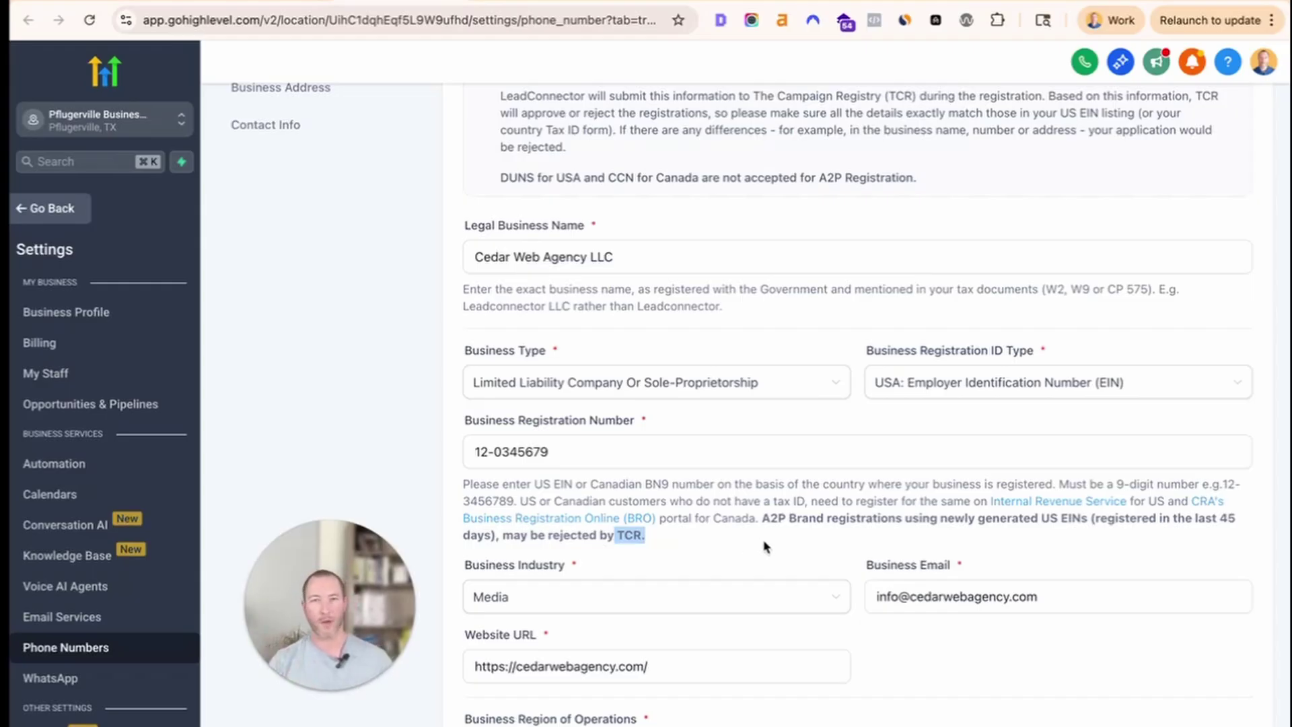
{"action": "scroll", "coordinate": [764, 550], "scroll_direction": "down", "scroll_amount": 1}
{"action": "left_click", "coordinate": [740, 486]}
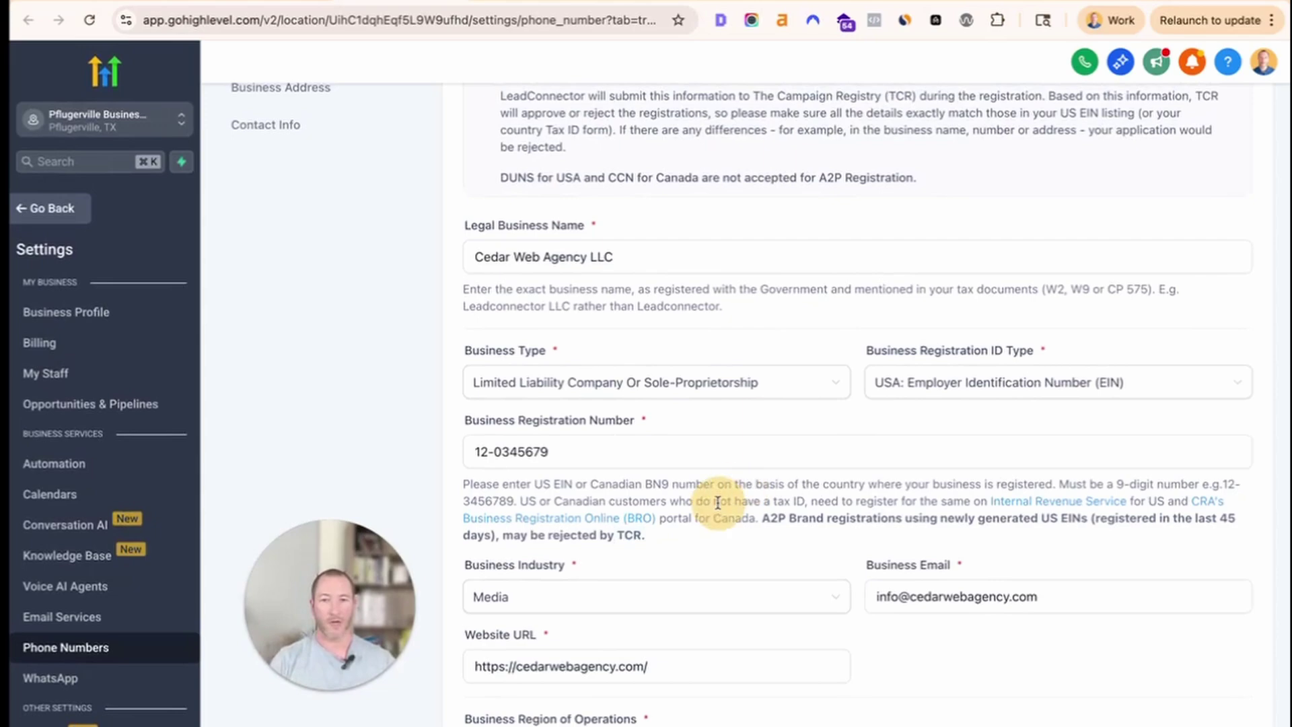
{"action": "scroll", "coordinate": [713, 512], "scroll_direction": "down", "scroll_amount": 5}
{"action": "left_click_drag", "start_coordinate": [760, 352], "coordinate": [747, 374]}
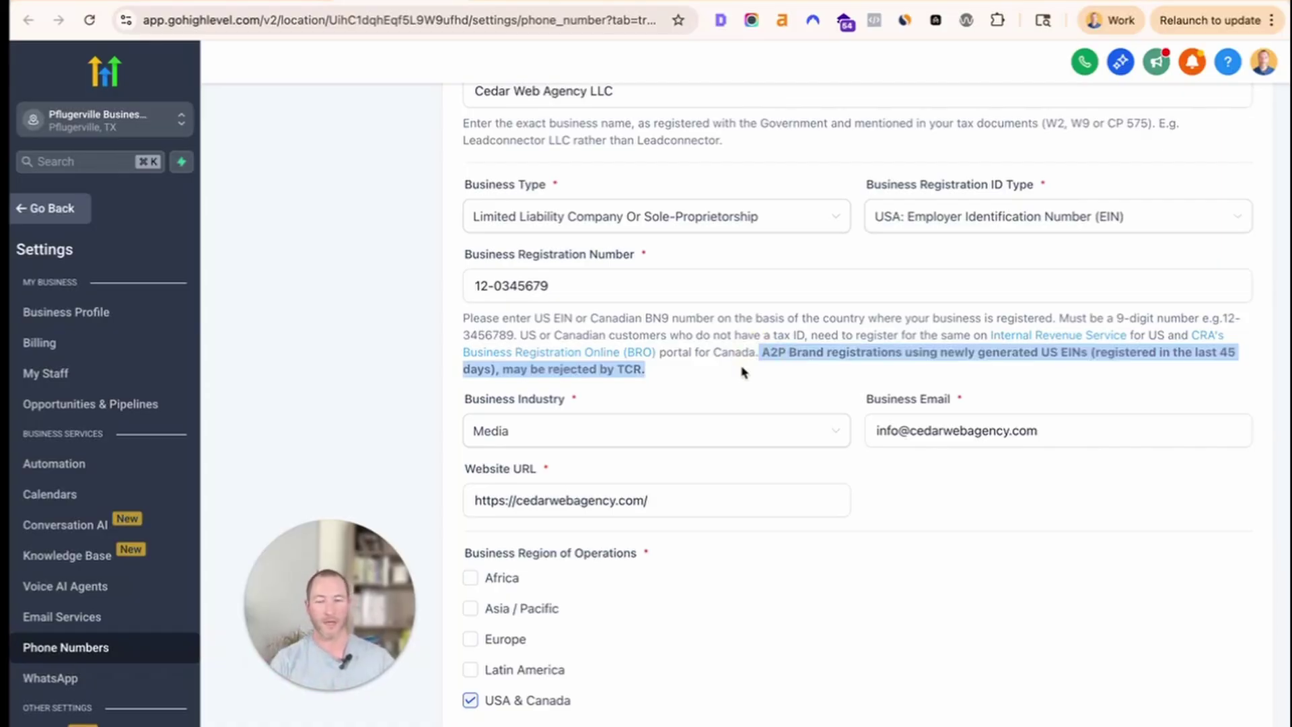
{"action": "left_click", "coordinate": [740, 366]}
{"action": "left_click_drag", "start_coordinate": [759, 351], "coordinate": [511, 369]}
{"action": "left_click", "coordinate": [636, 370]}
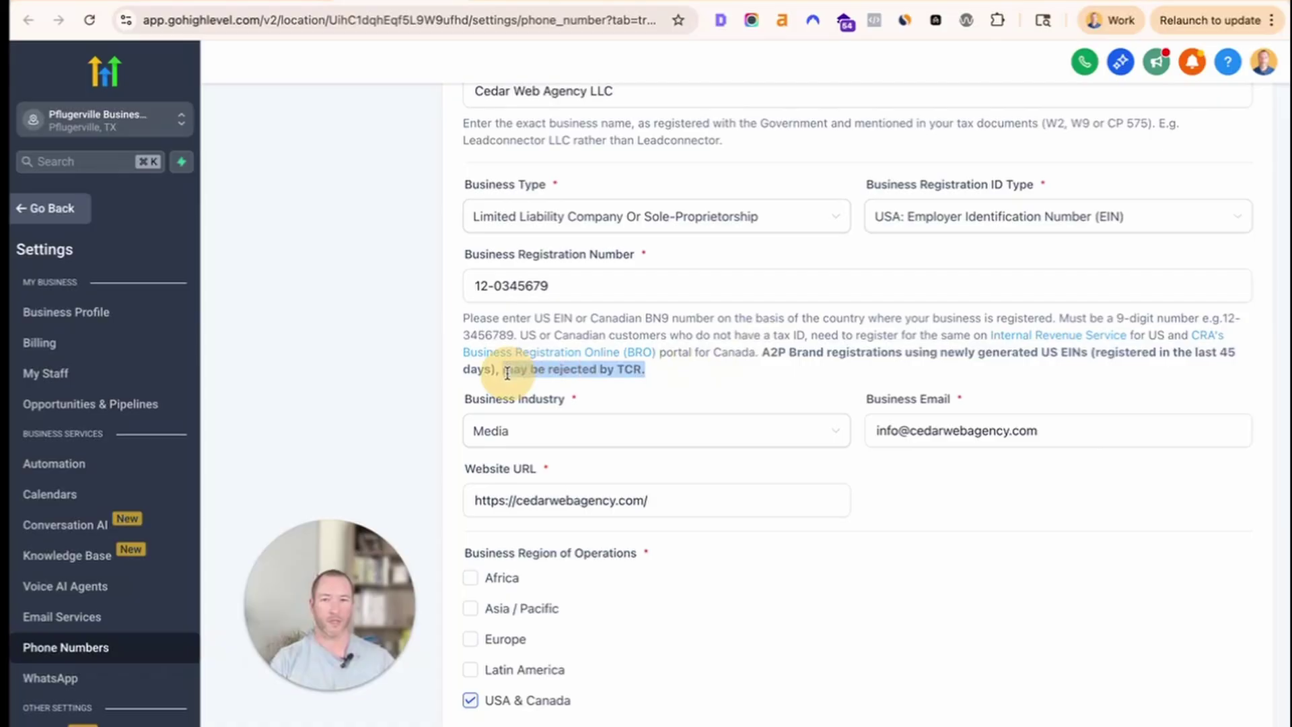
{"action": "left_click", "coordinate": [696, 380]}
{"action": "left_click", "coordinate": [508, 434]}
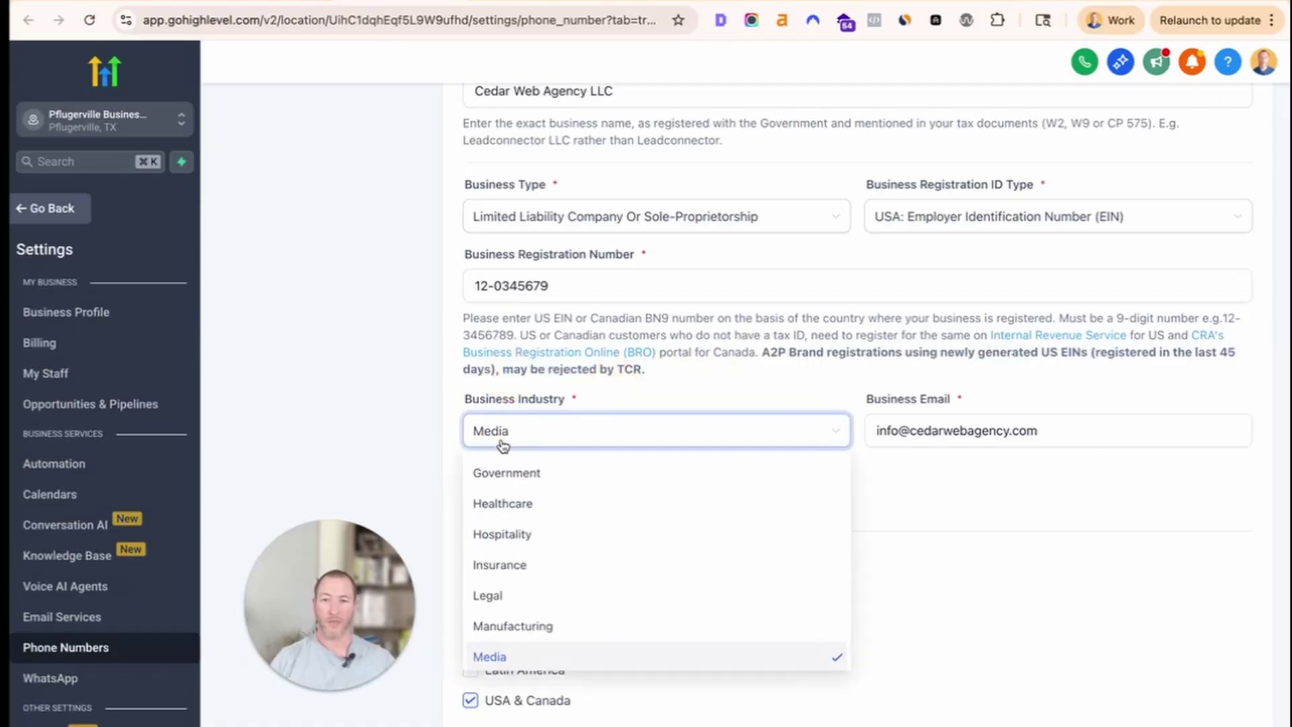
Review the Business Industry options, keep Media, and proceed to the Business Address step.
{"action": "scroll", "coordinate": [568, 525], "scroll_direction": "down", "scroll_amount": 5}
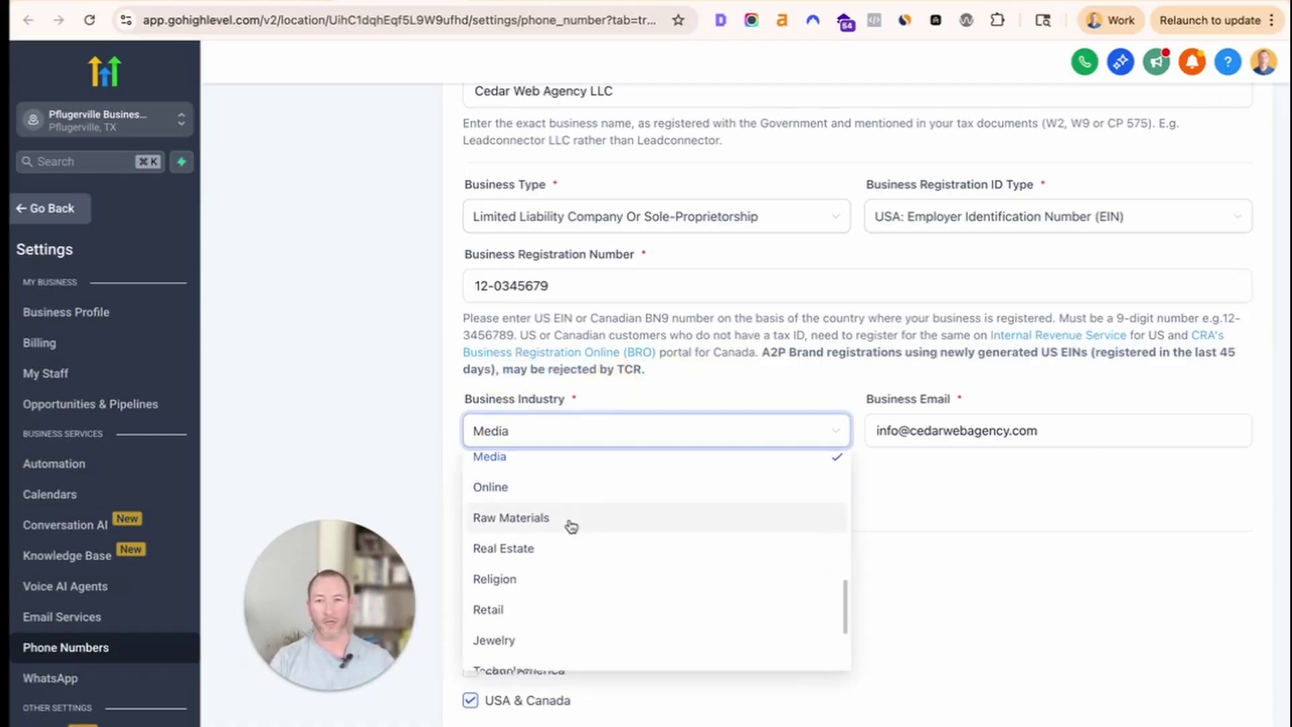
{"action": "scroll", "coordinate": [666, 602], "scroll_direction": "down", "scroll_amount": 3}
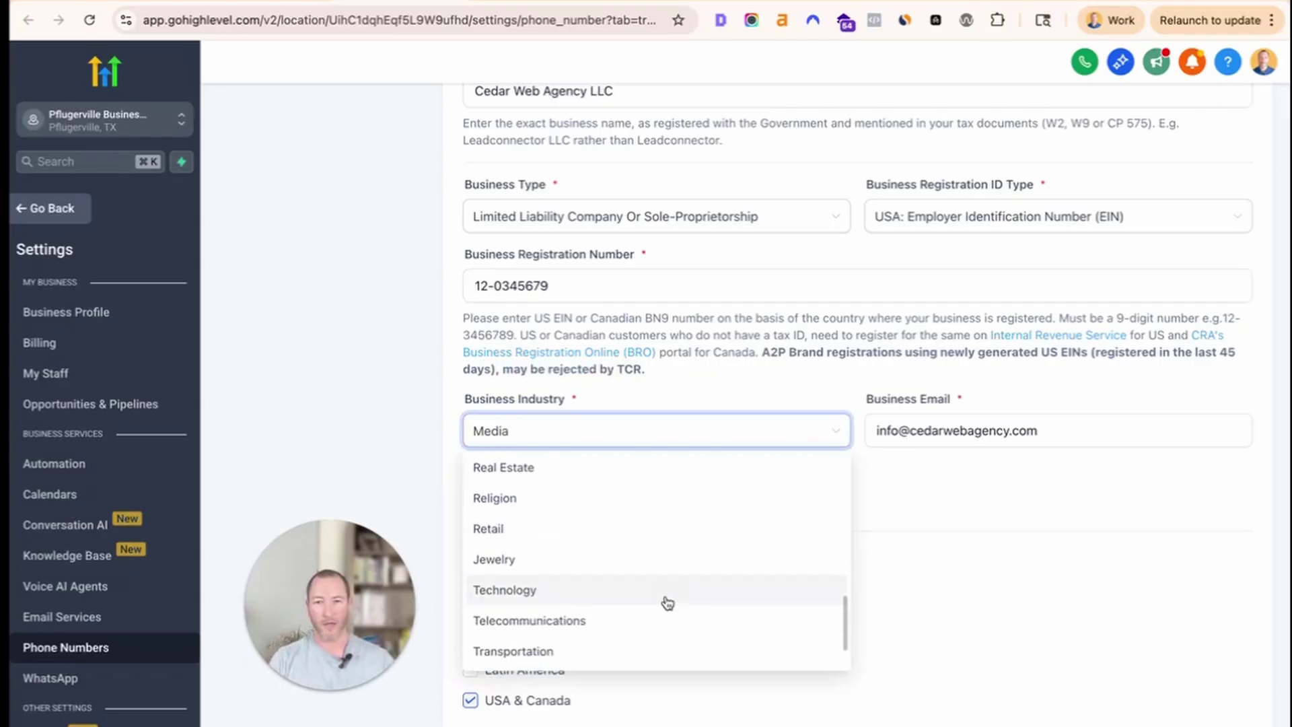
{"action": "scroll", "coordinate": [664, 597], "scroll_direction": "up", "scroll_amount": 8}
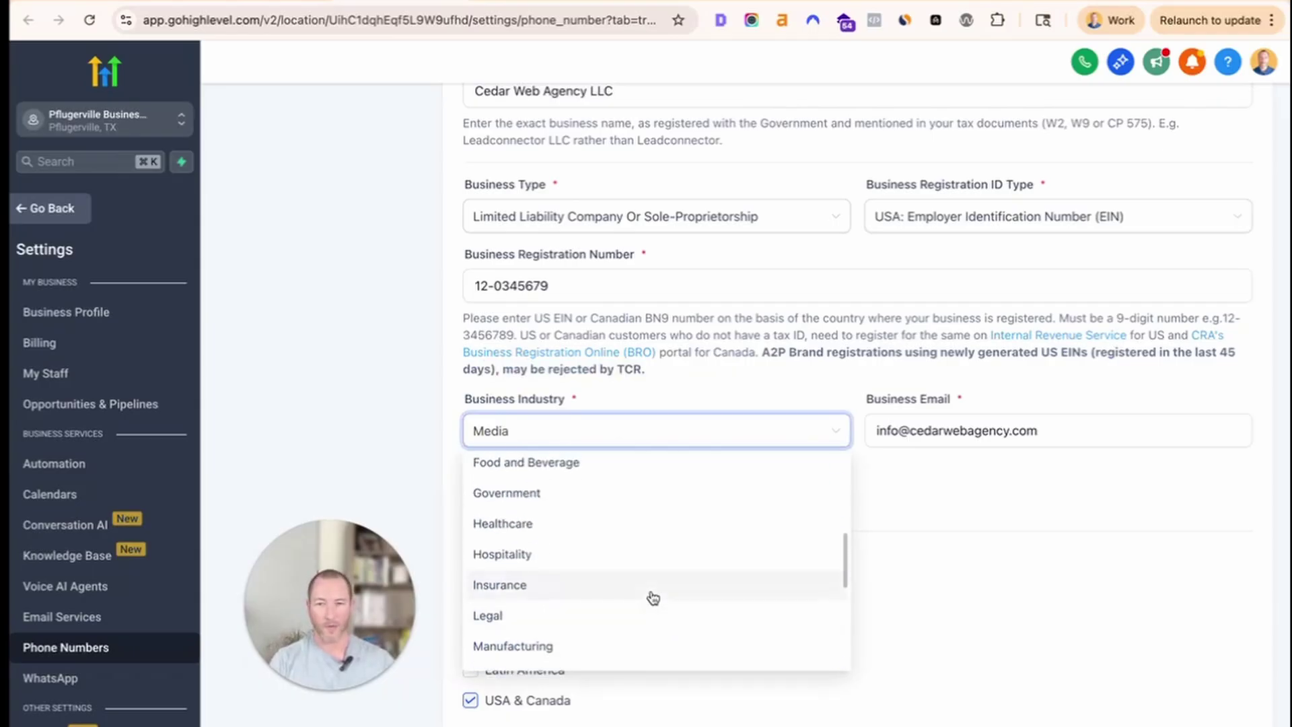
{"action": "scroll", "coordinate": [652, 597], "scroll_direction": "up", "scroll_amount": 3}
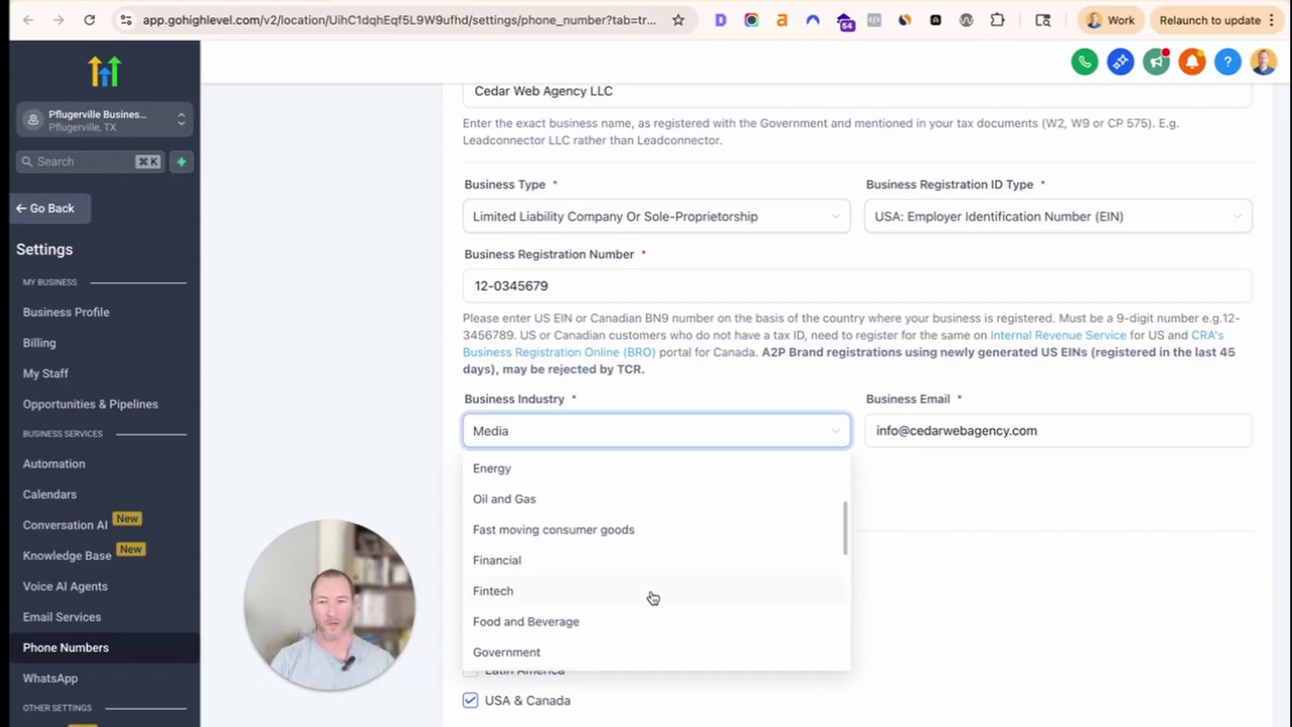
{"action": "scroll", "coordinate": [653, 597], "scroll_direction": "down", "scroll_amount": 7}
{"action": "scroll", "coordinate": [650, 597], "scroll_direction": "up", "scroll_amount": 10}
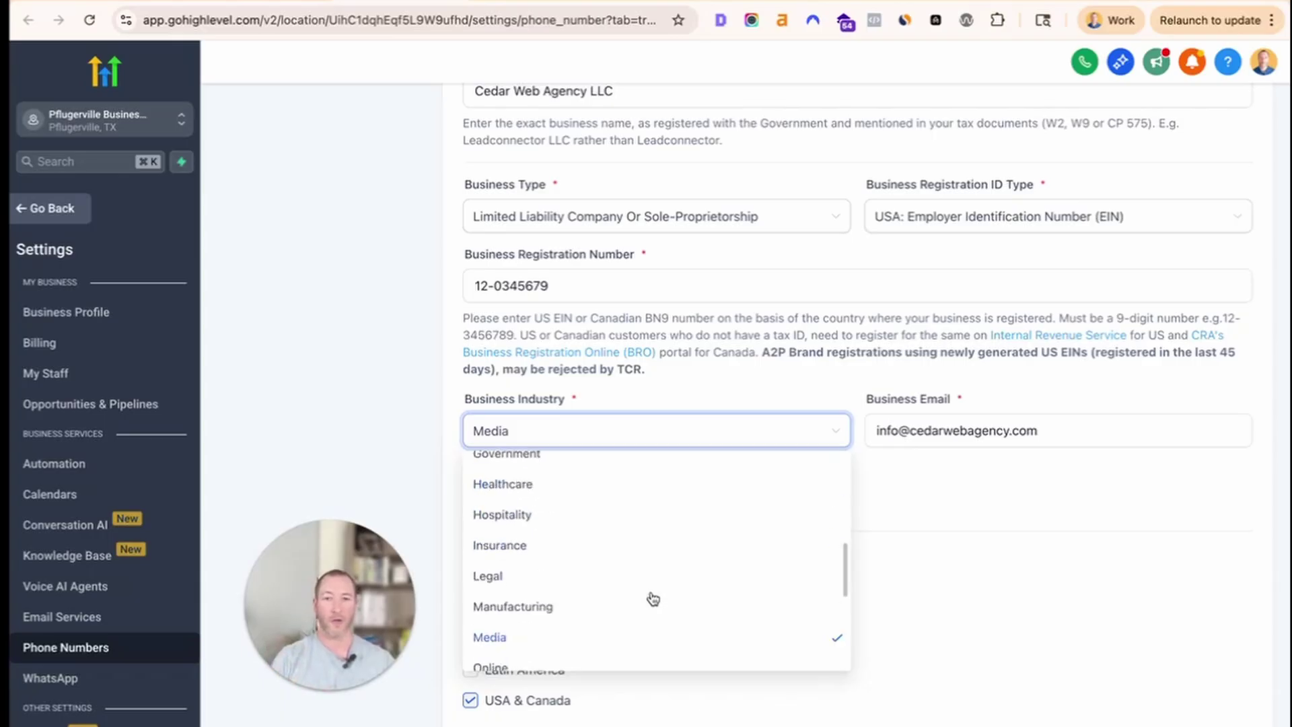
{"action": "left_click", "coordinate": [1213, 714]}
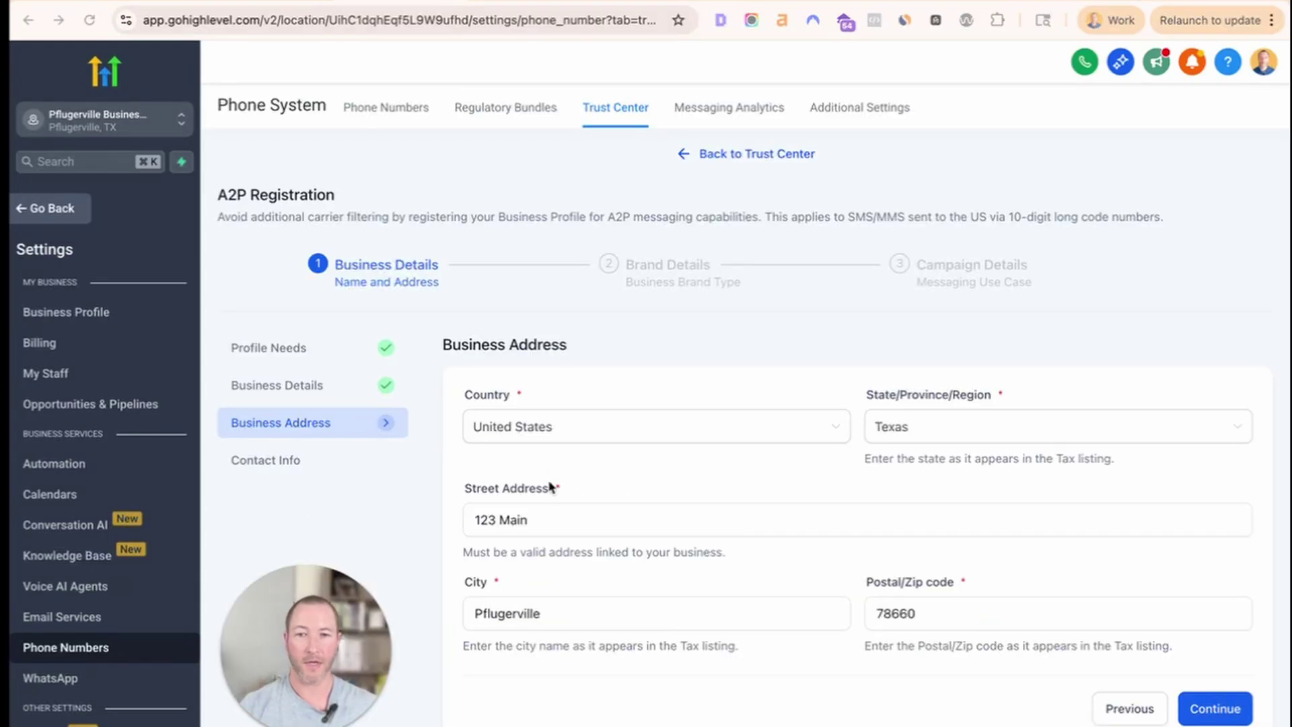
Append 'St' to the street address and change the city from Pflugerville to Austin.
{"action": "left_click", "coordinate": [577, 520]}
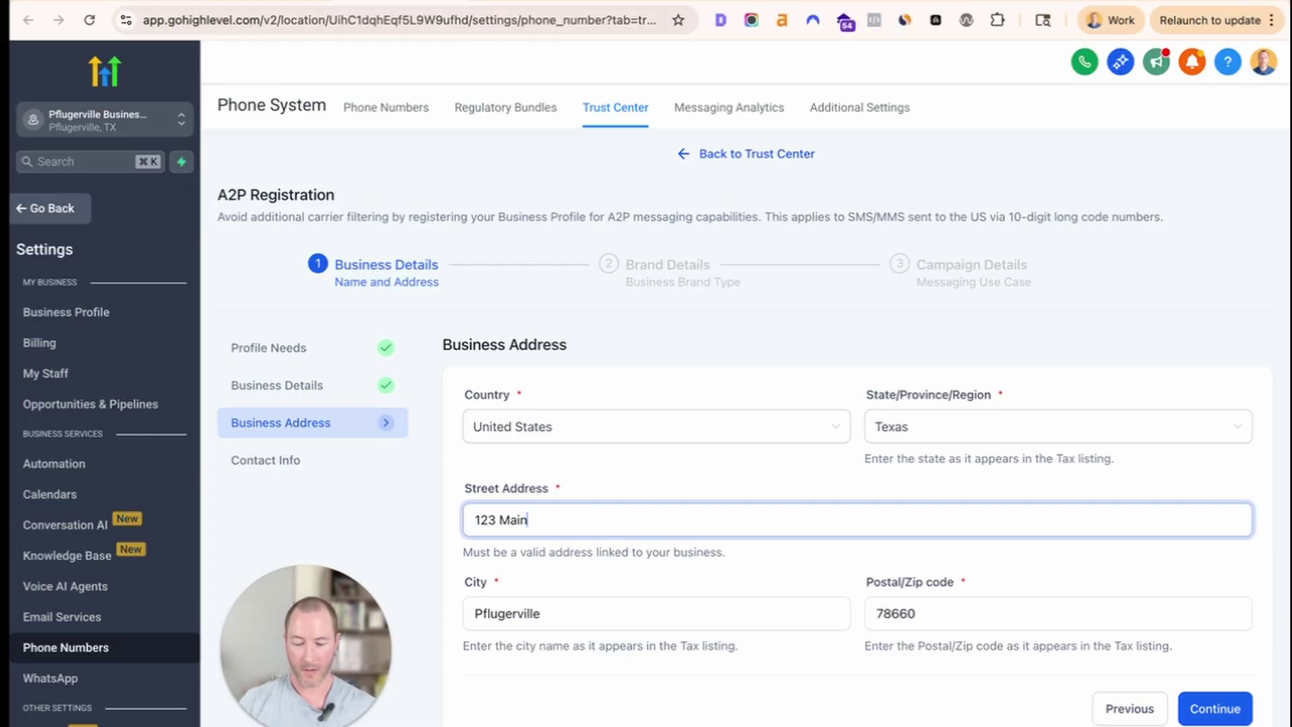
{"action": "type", "text": "St"}
{"action": "key", "text": "Tab"}
{"action": "type", "text": "Austin"}
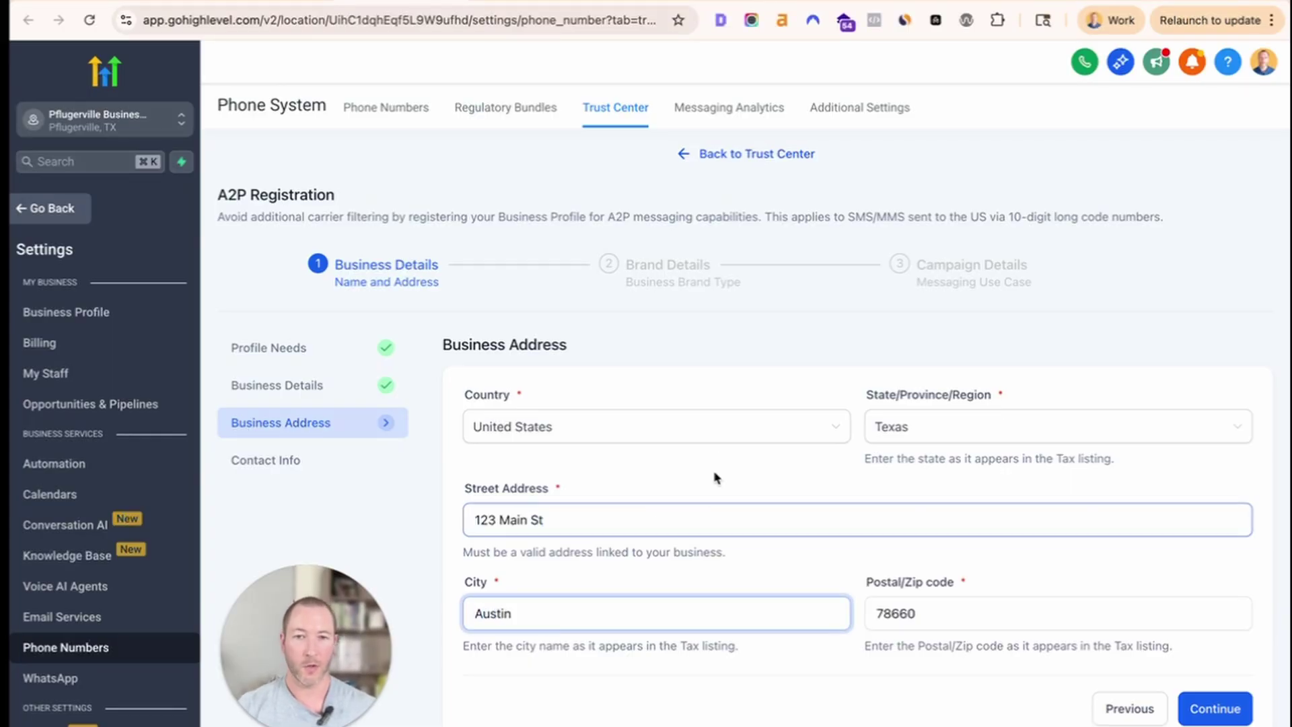
{"action": "left_click", "coordinate": [696, 493]}
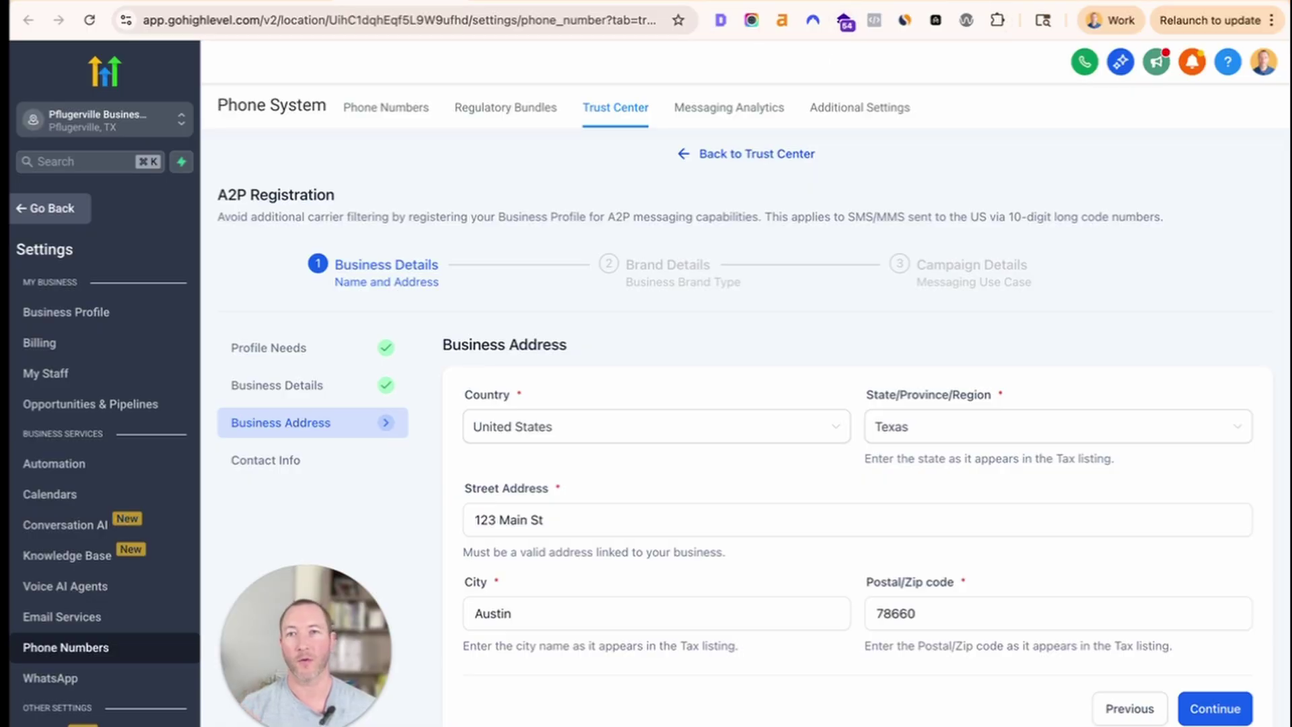
{"action": "left_click", "coordinate": [269, 1]}
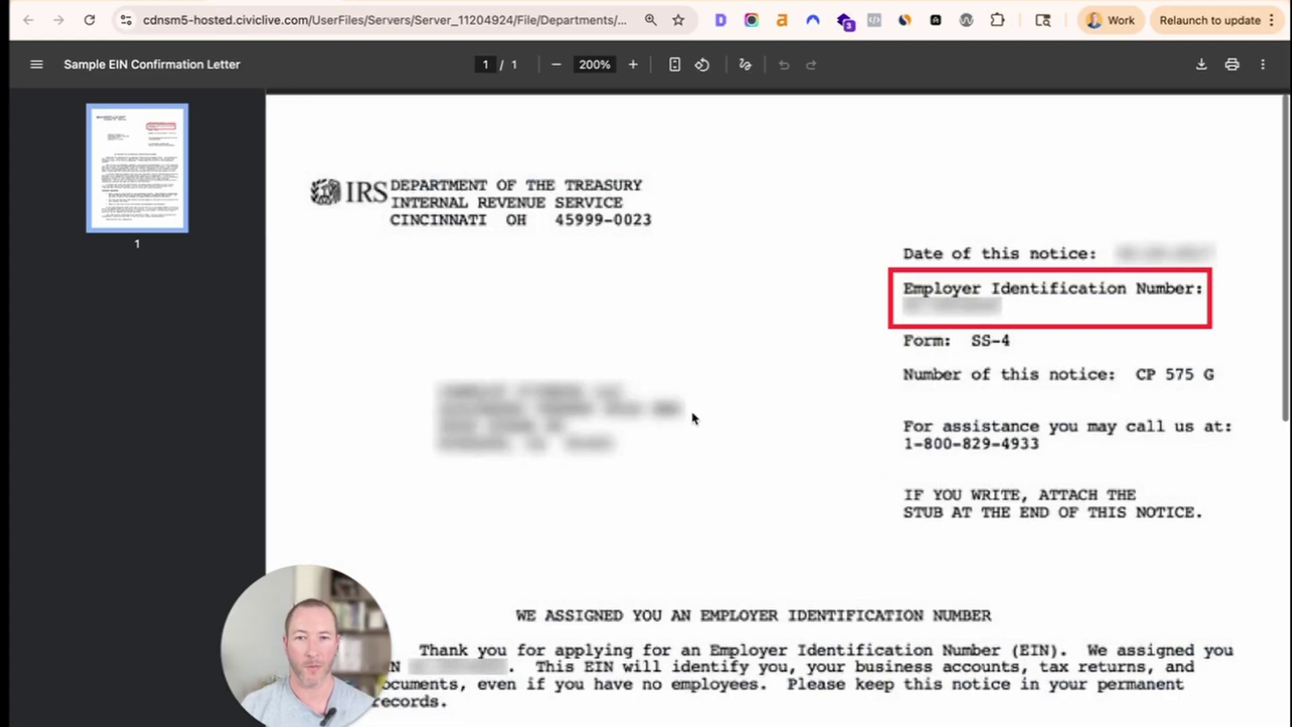
Scroll through the sample IRS EIN confirmation letter and return to the registration form.
{"action": "scroll", "coordinate": [692, 414], "scroll_direction": "down", "scroll_amount": 1}
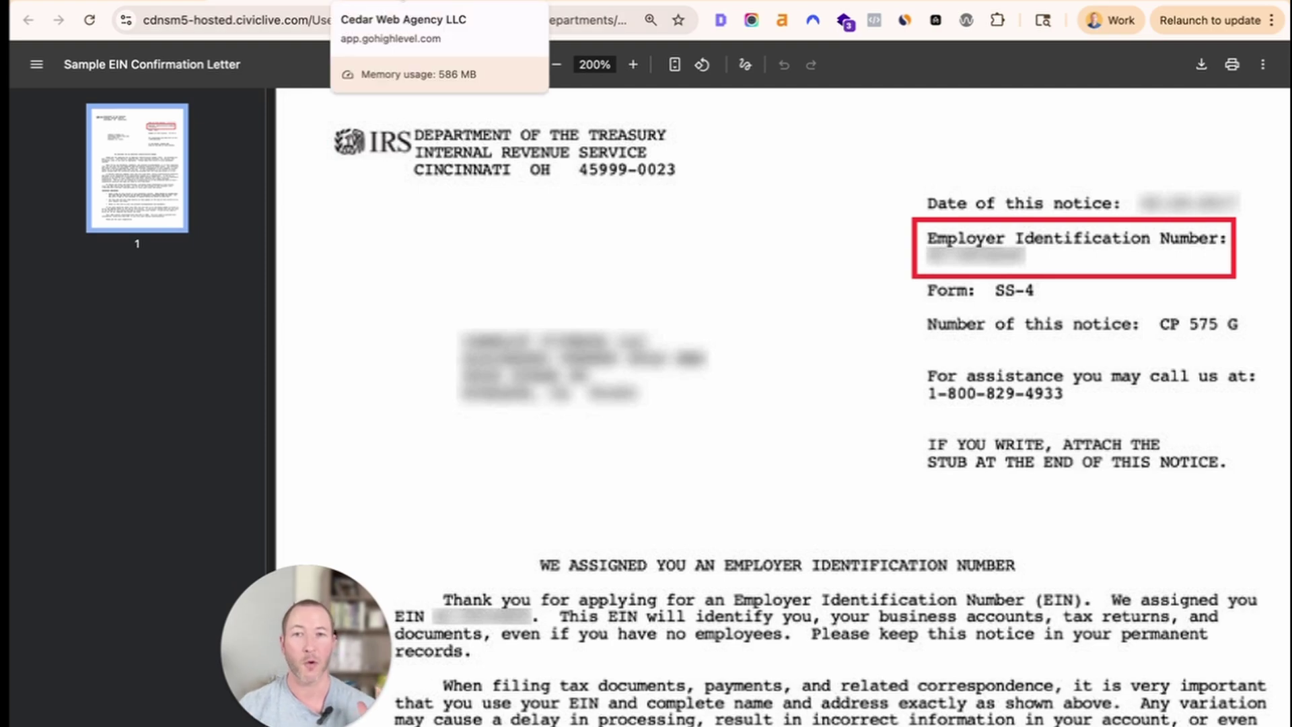
{"action": "left_click", "coordinate": [402, 5]}
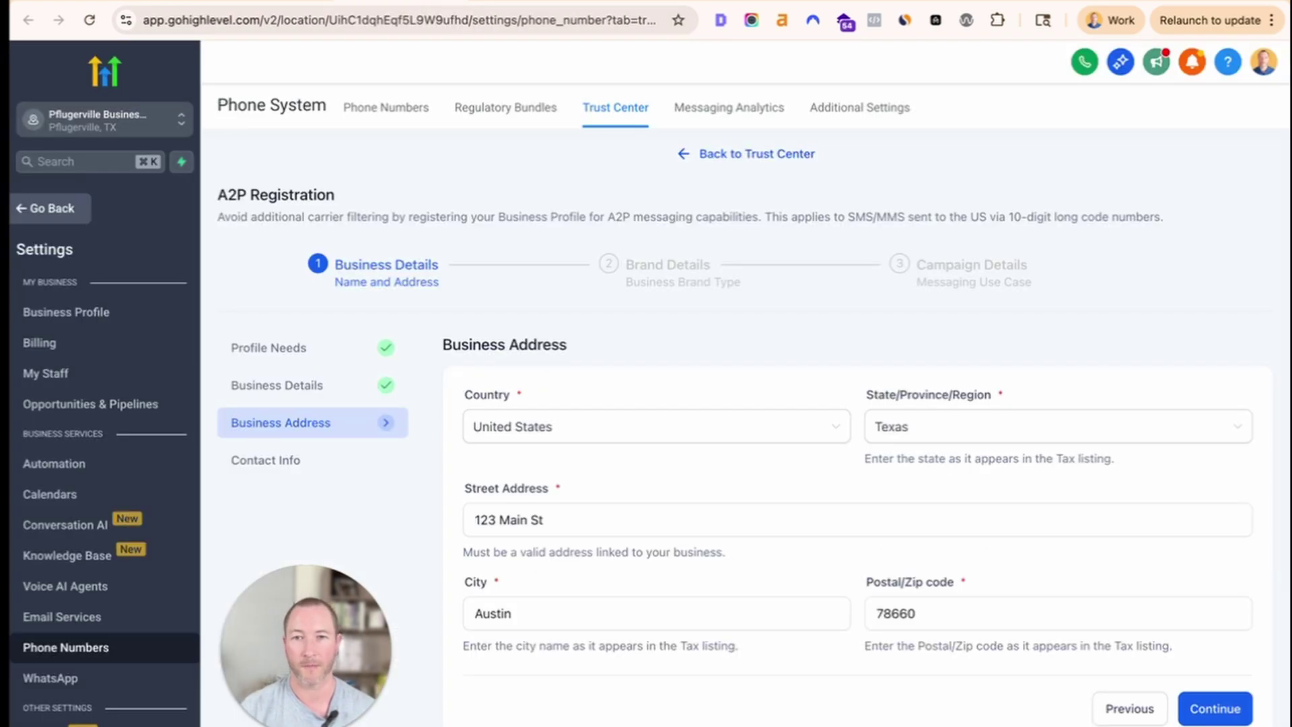
Advance to Contact Info and enter the representative's first and last name.
{"action": "left_click", "coordinate": [1208, 709]}
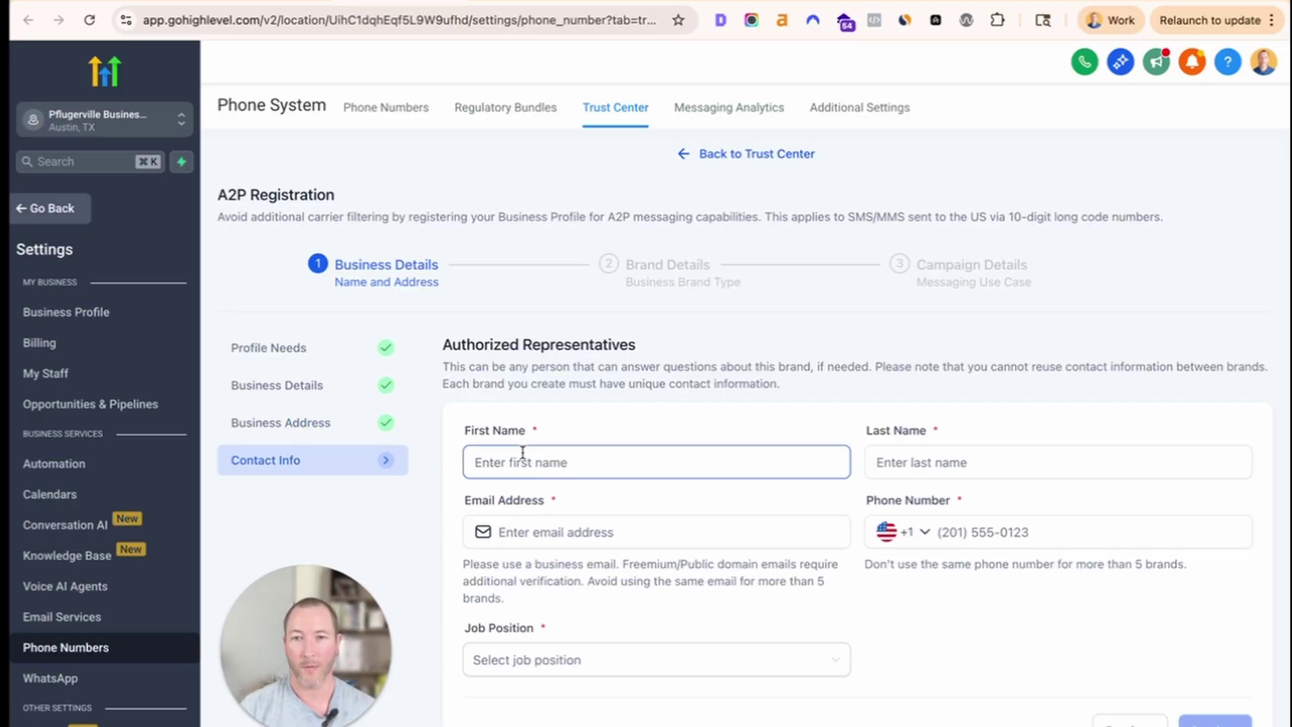
{"action": "left_click", "coordinate": [525, 462]}
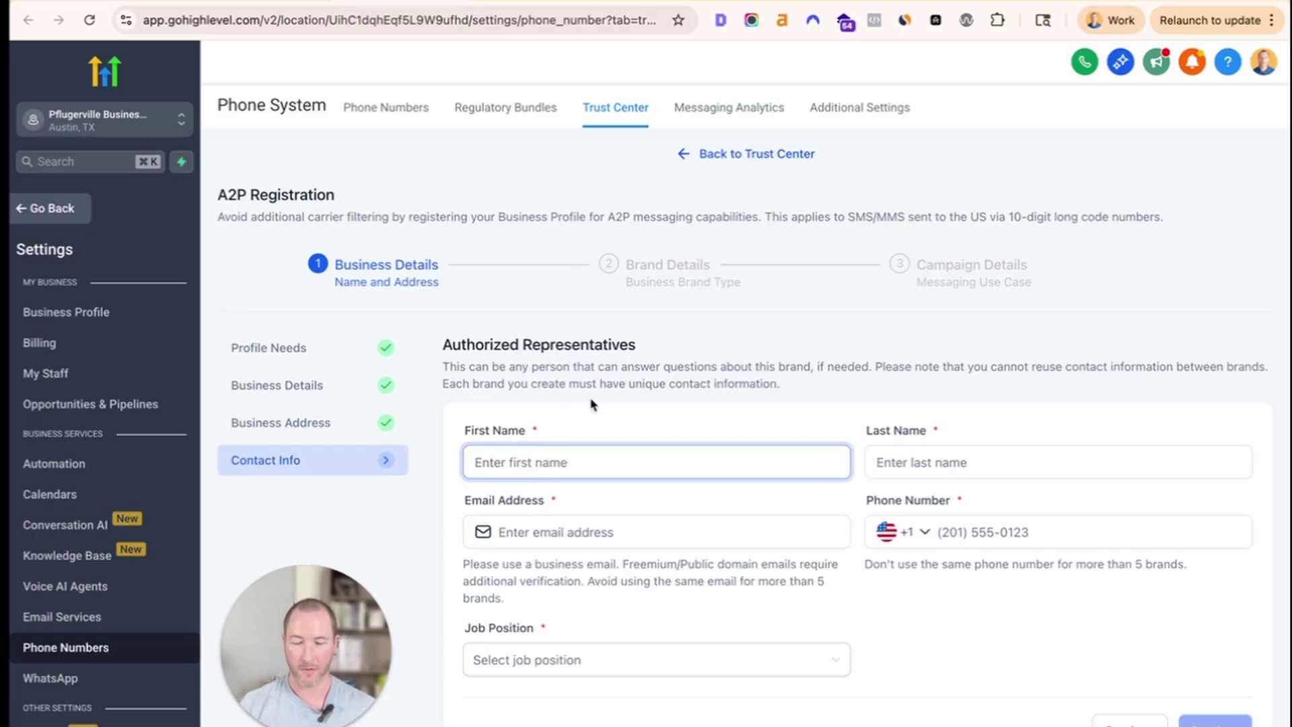
{"action": "type", "text": "S"}
{"action": "left_click", "coordinate": [950, 462]}
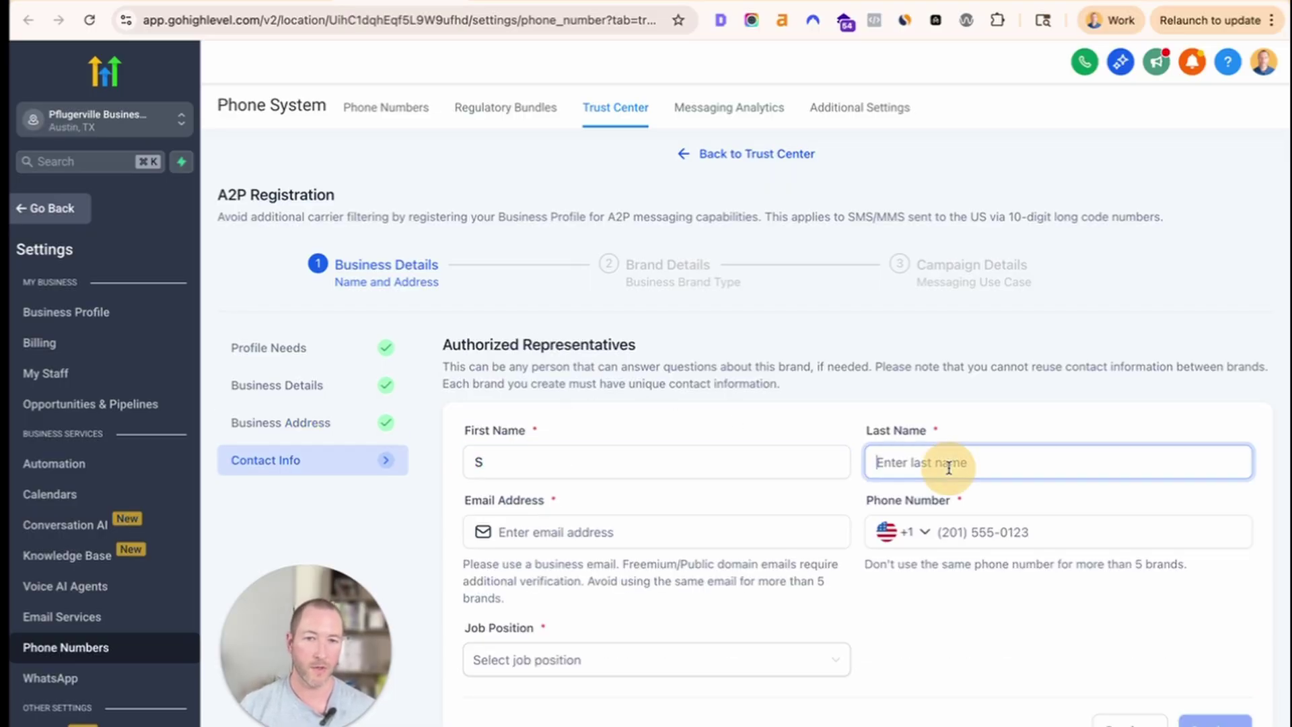
{"action": "type", "text": "K"}
Read the email guidance and enter the representative's business email address.
{"action": "left_click", "coordinate": [616, 538]}
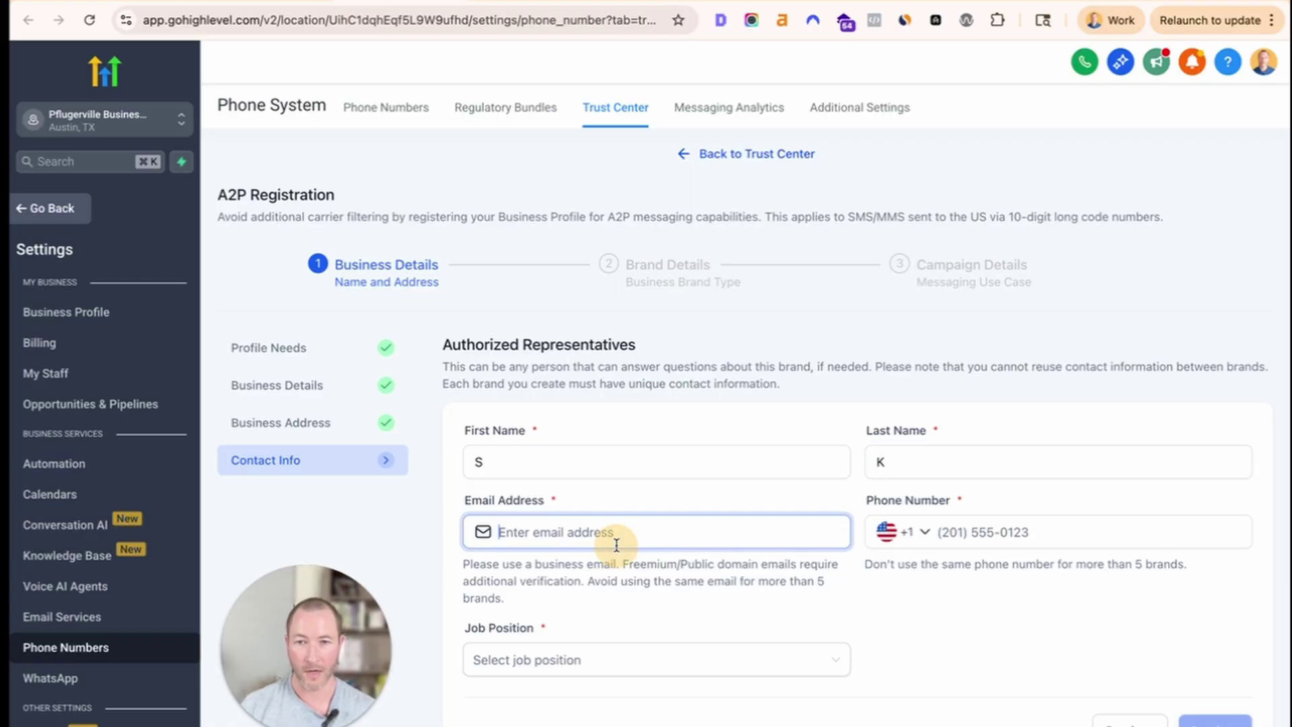
{"action": "left_click_drag", "start_coordinate": [590, 609], "coordinate": [469, 584]}
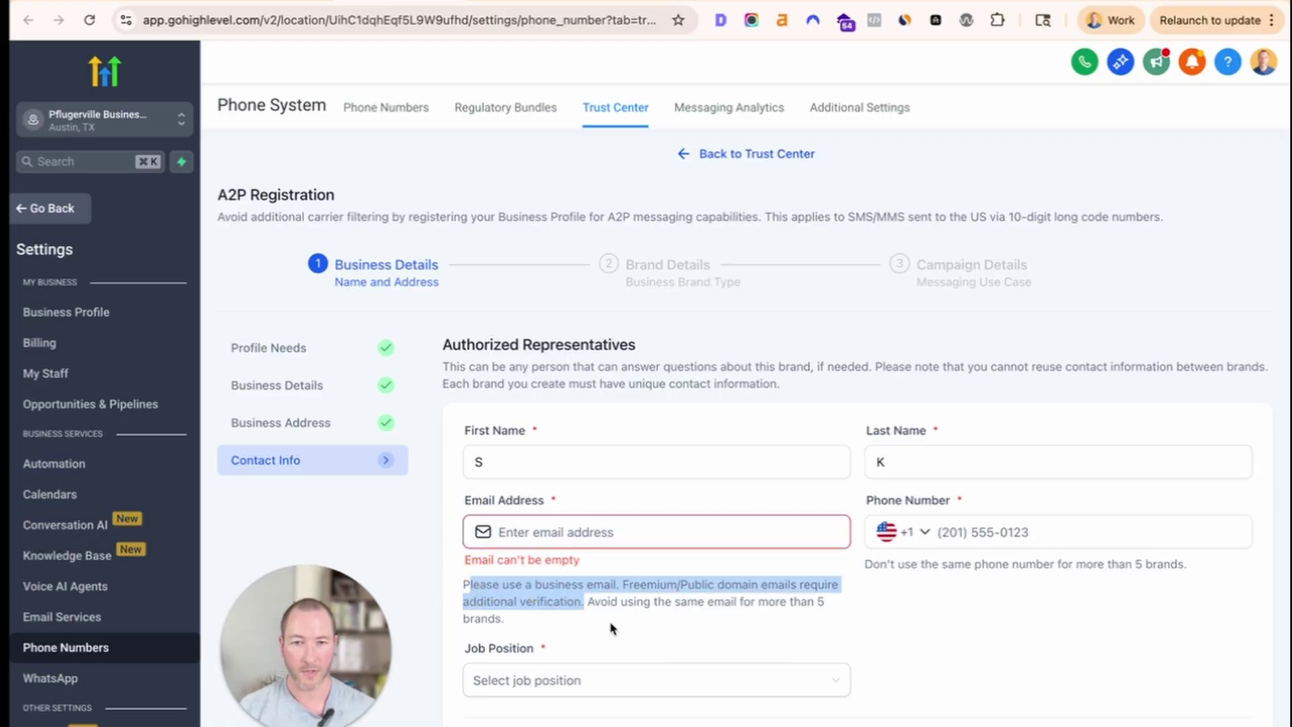
{"action": "left_click_drag", "start_coordinate": [608, 627], "coordinate": [447, 587]}
{"action": "left_click", "coordinate": [589, 530]}
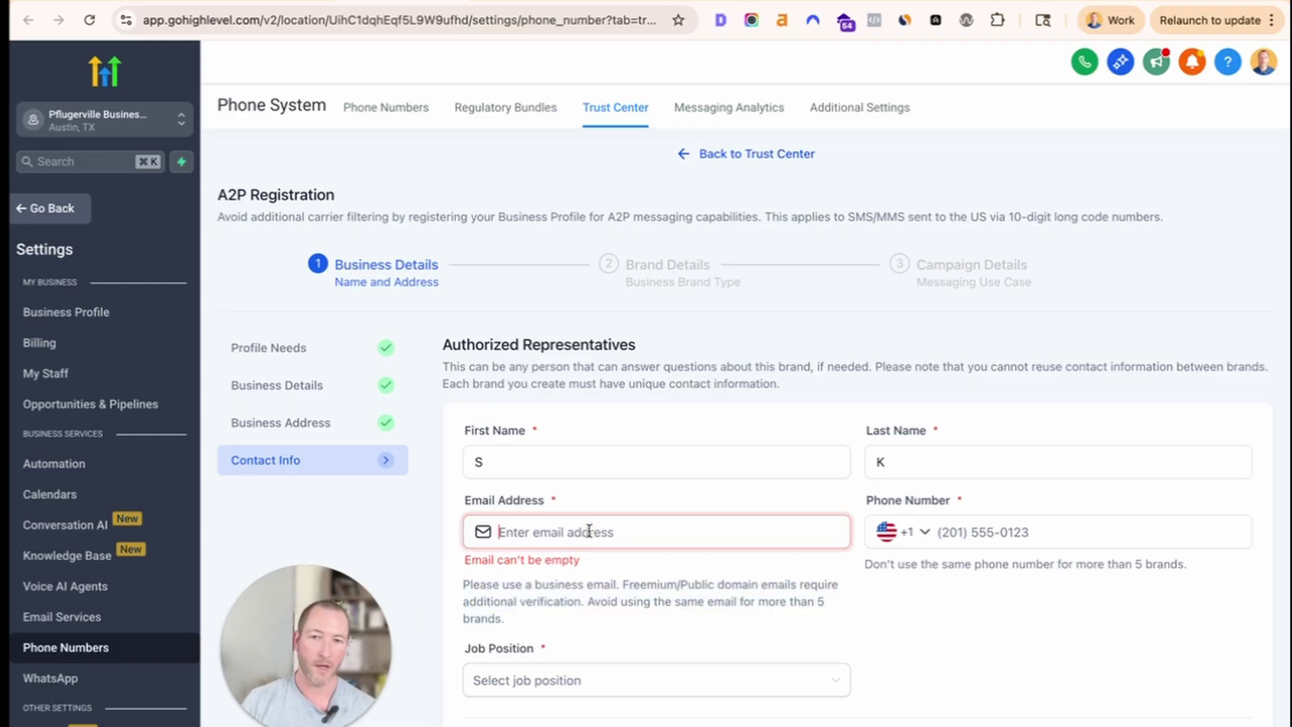
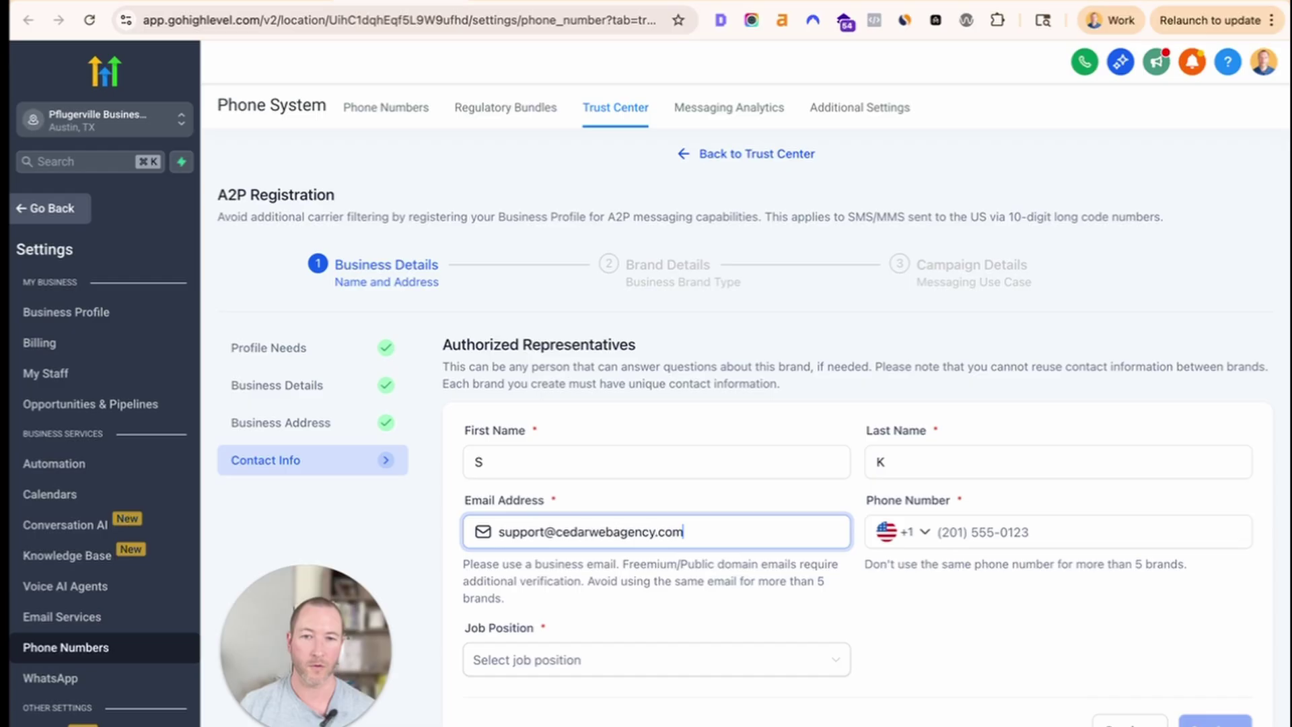
Enter the representative's phone number and clear it after it fails validation.
{"action": "left_click", "coordinate": [1017, 530]}
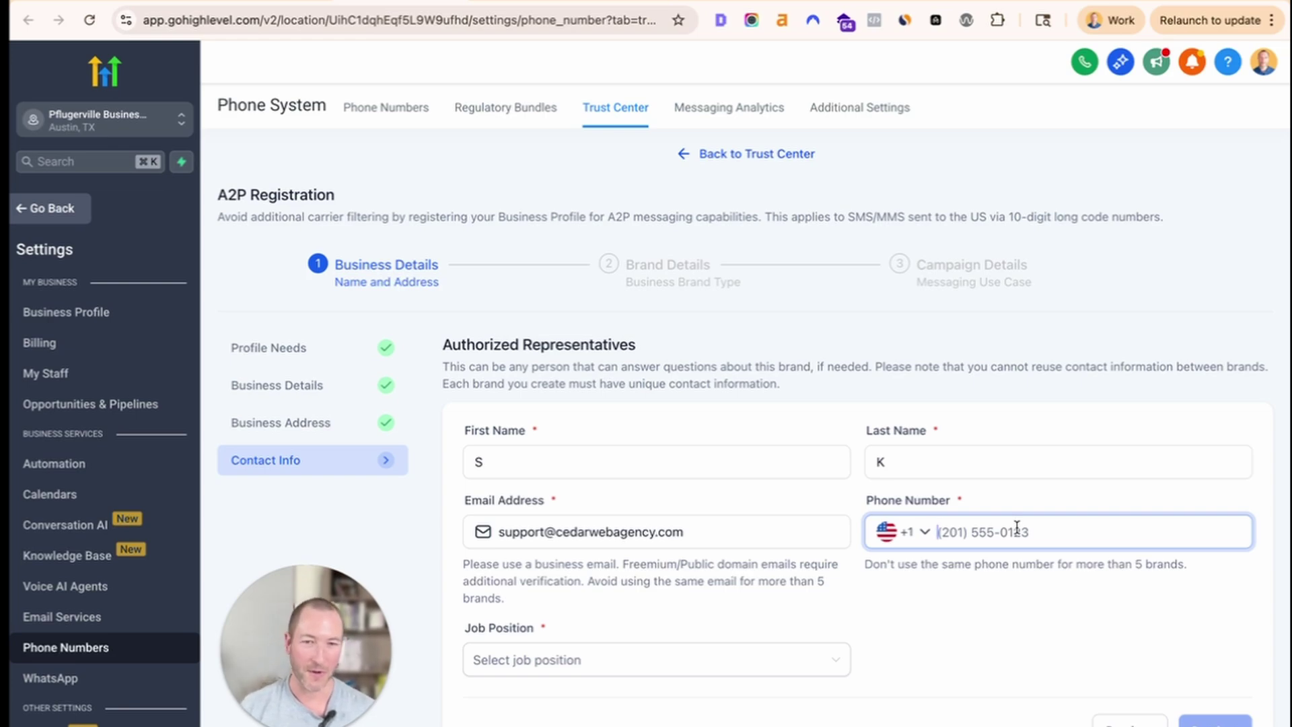
{"action": "type", "text": "333"}
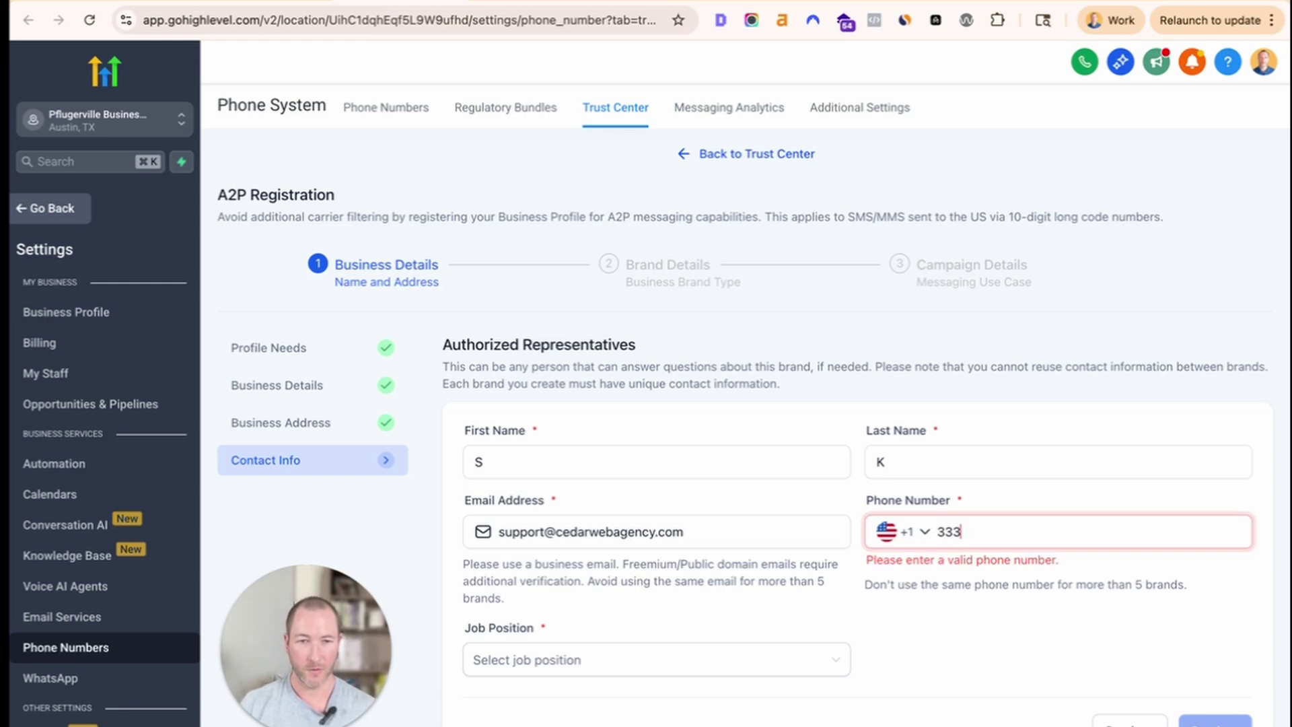
{"action": "type", "text": "9990"}
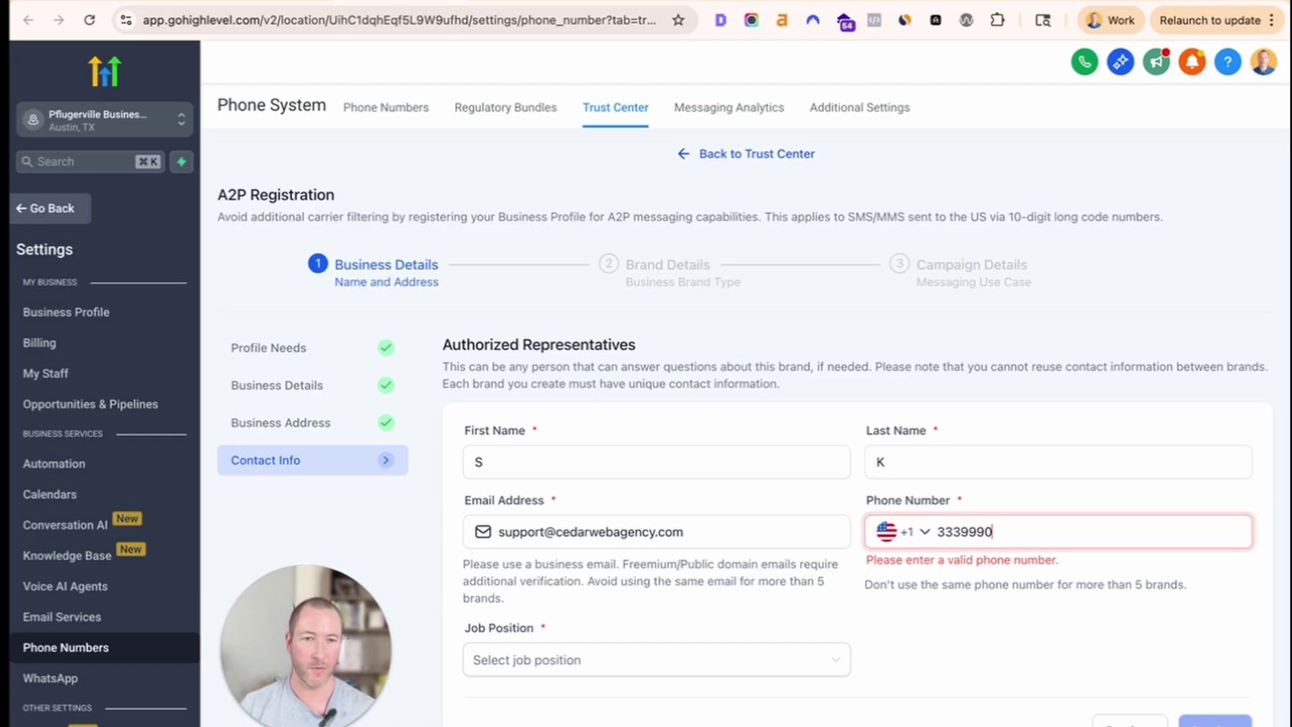
{"action": "type", "text": "000000"}
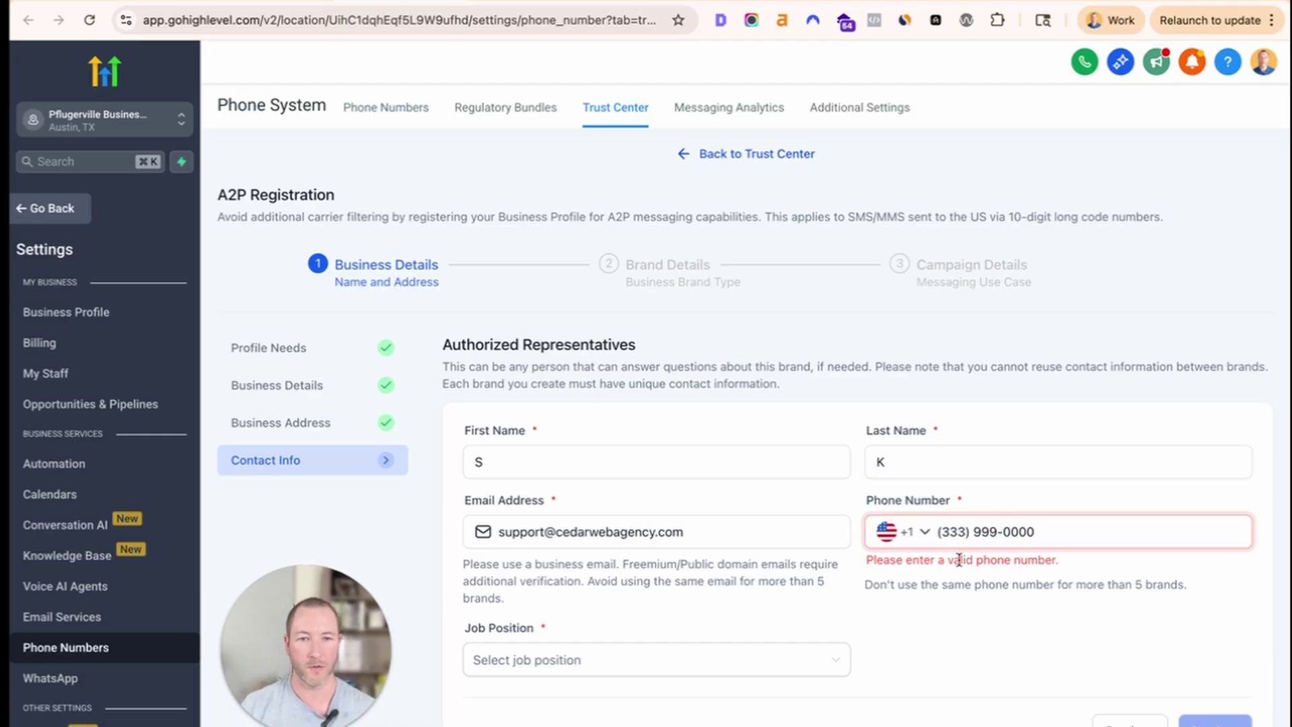
{"action": "left_click", "coordinate": [989, 623]}
{"action": "key", "text": "BackSpace"}
{"action": "key", "text": "BackSpace"}
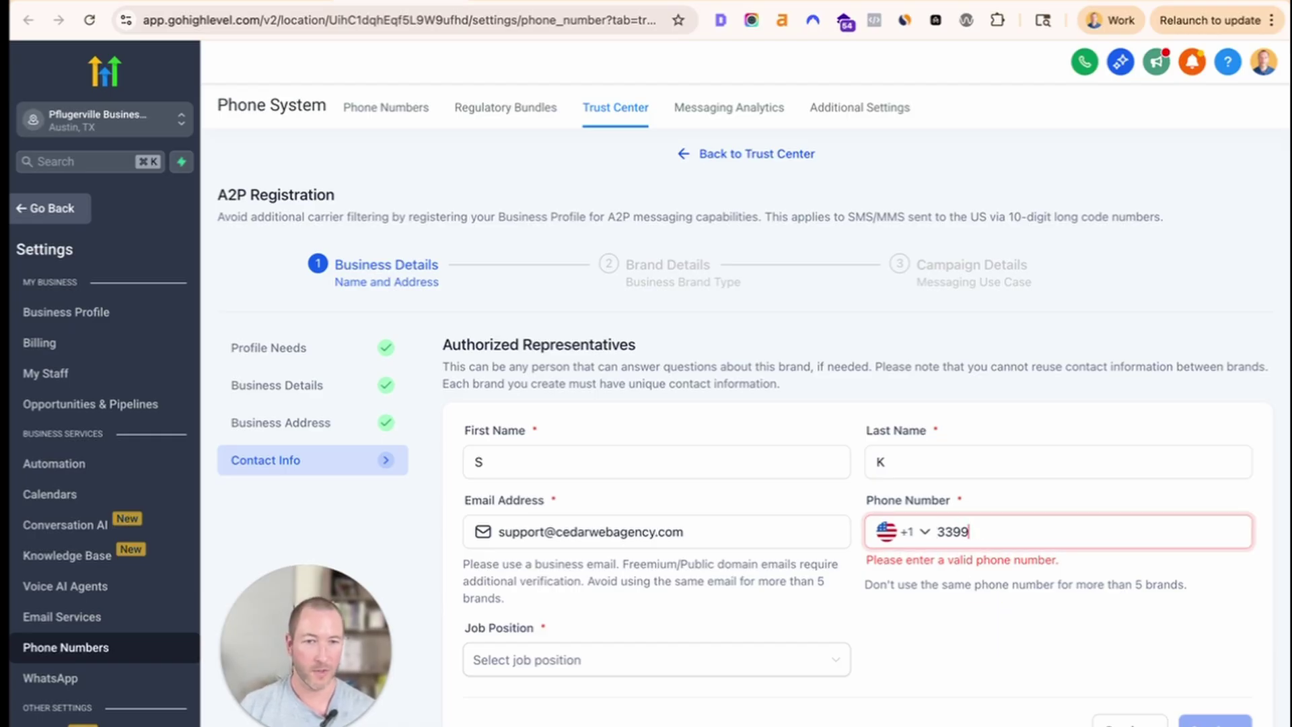
{"action": "key", "text": "BackSpace"}
{"action": "key", "text": "BackSpace"}
{"action": "key", "text": "BackSpace"}
{"action": "key", "text": "BackSpace"}
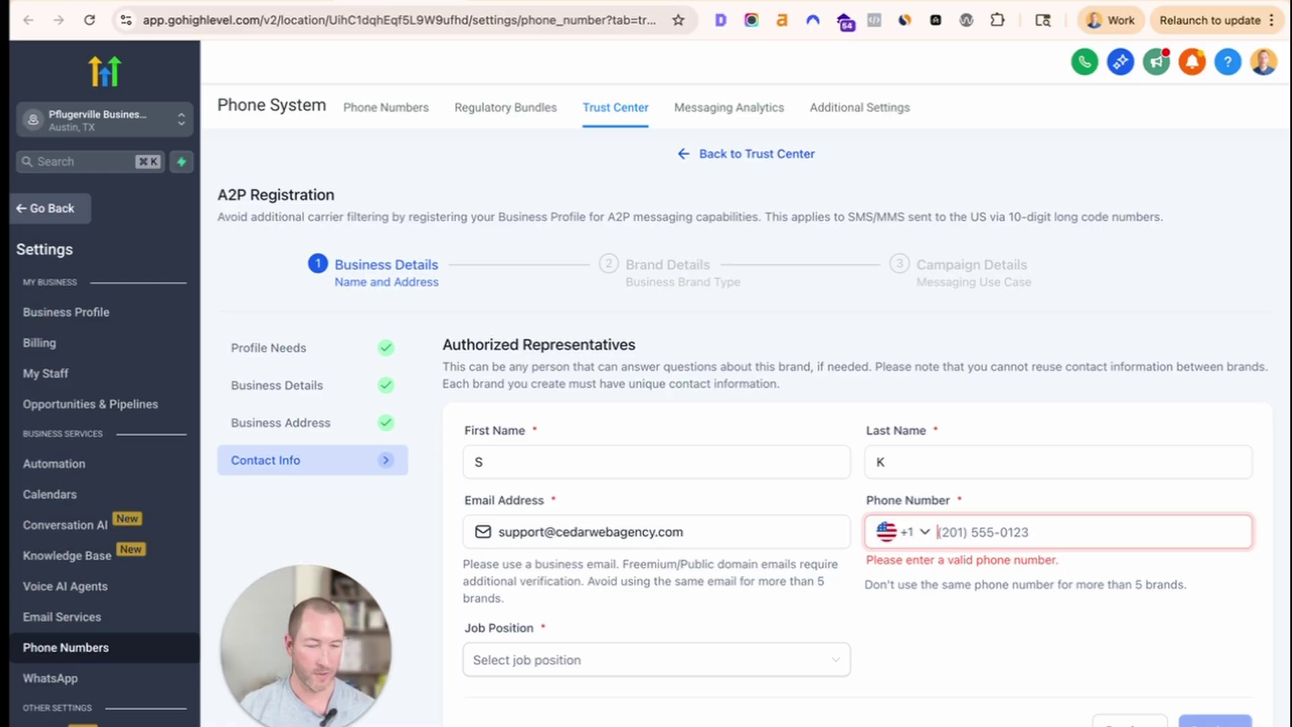
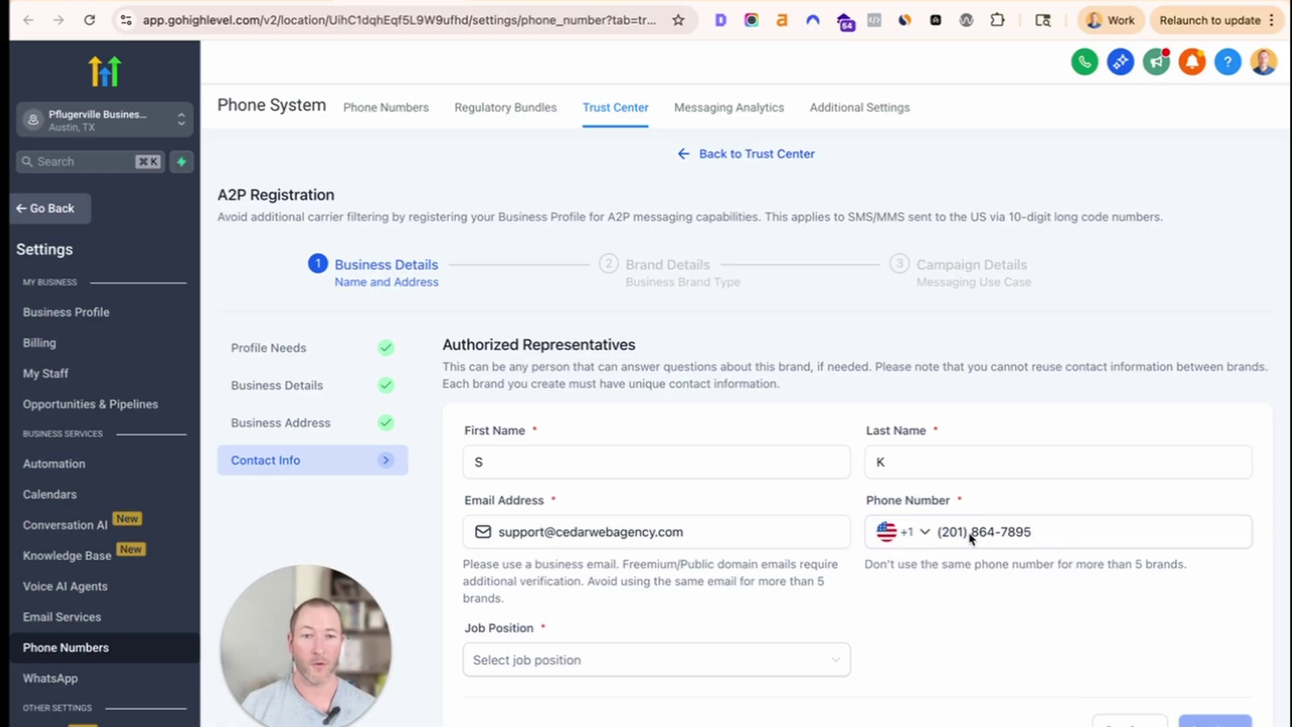
Enter a valid phone number, set the job position to Director, and continue.
{"action": "left_click", "coordinate": [562, 666]}
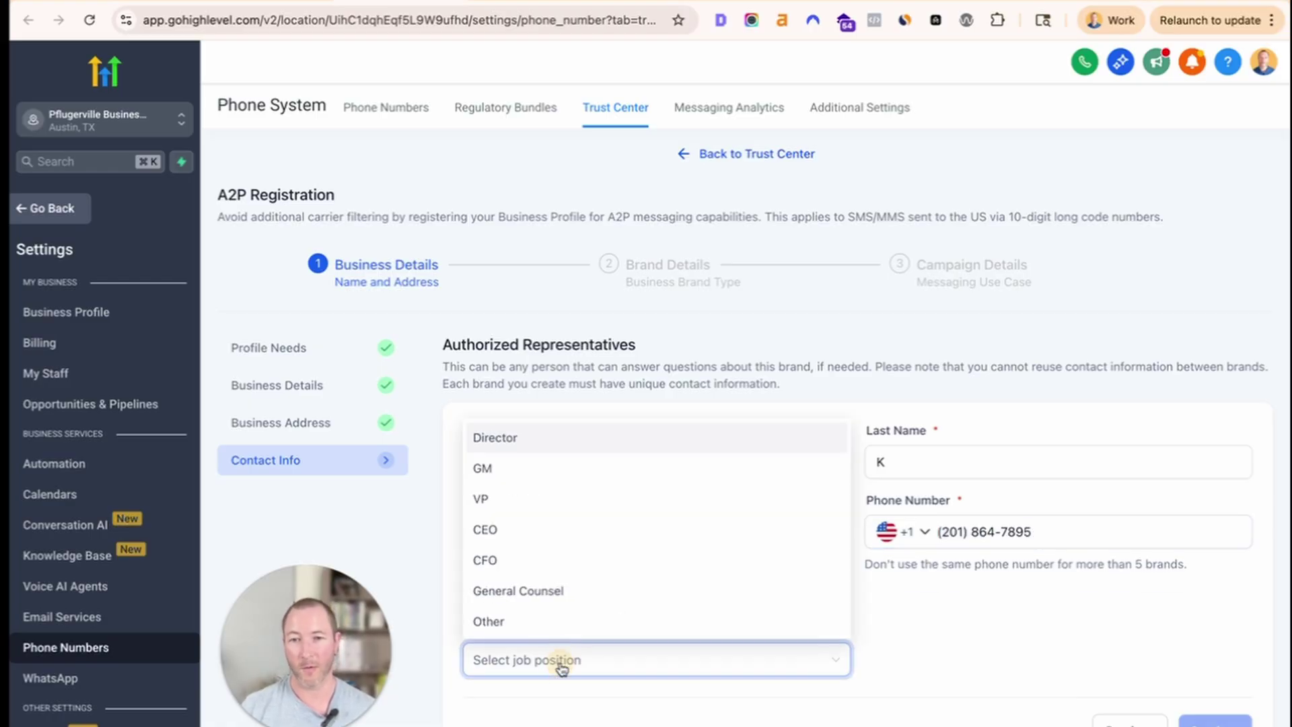
{"action": "left_click", "coordinate": [513, 438]}
{"action": "left_click", "coordinate": [1176, 703]}
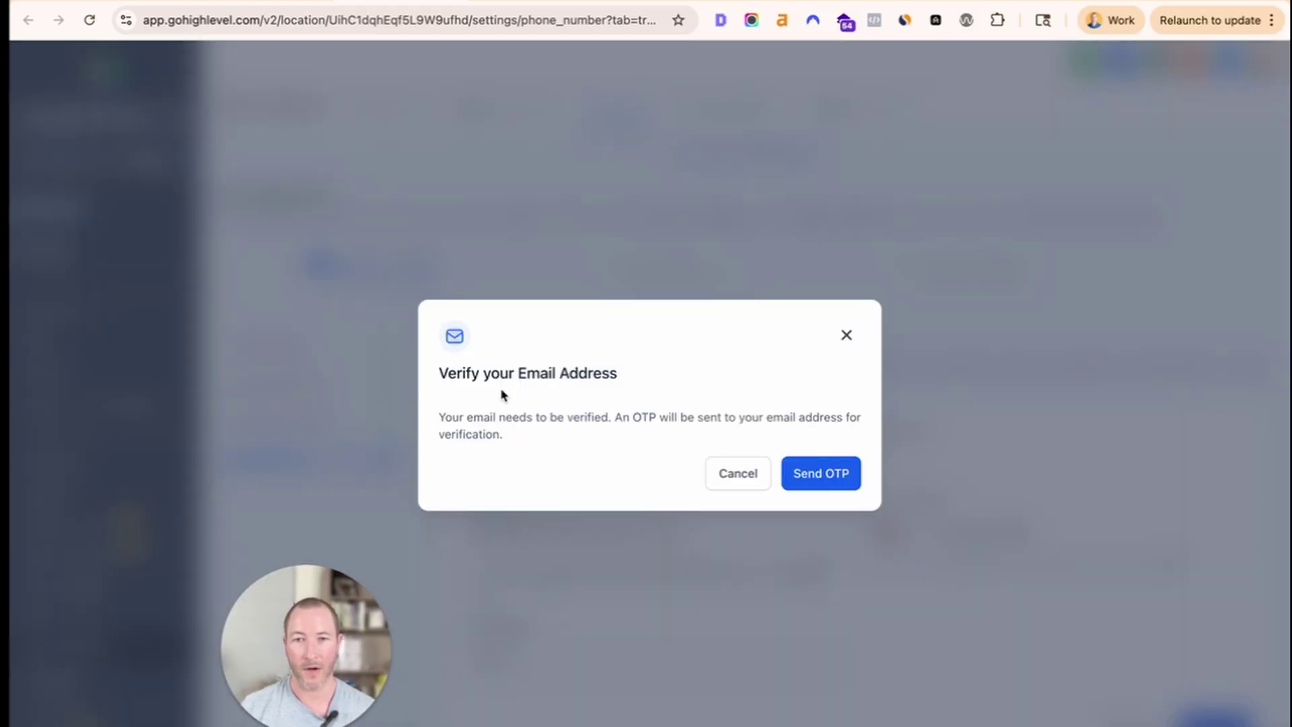
Send the one-time code to the business email and paste it to verify.
{"action": "left_click_drag", "start_coordinate": [480, 428], "coordinate": [397, 407]}
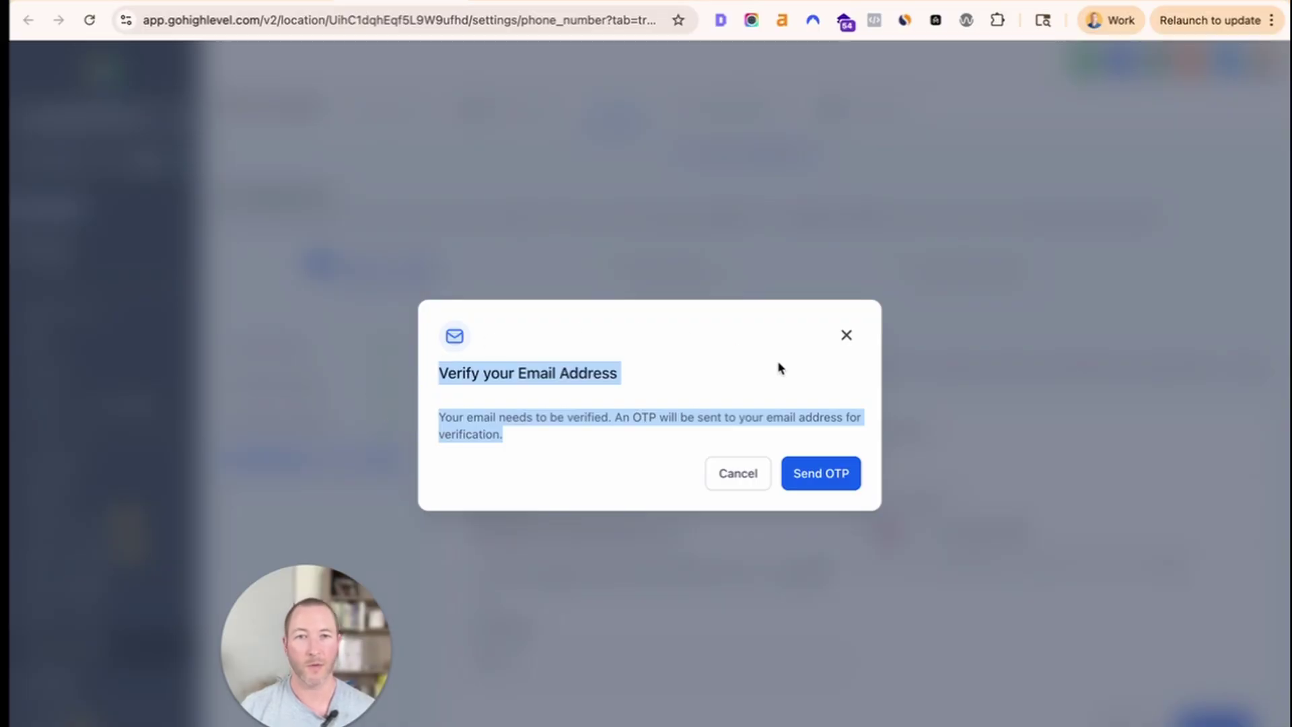
{"action": "left_click", "coordinate": [821, 474]}
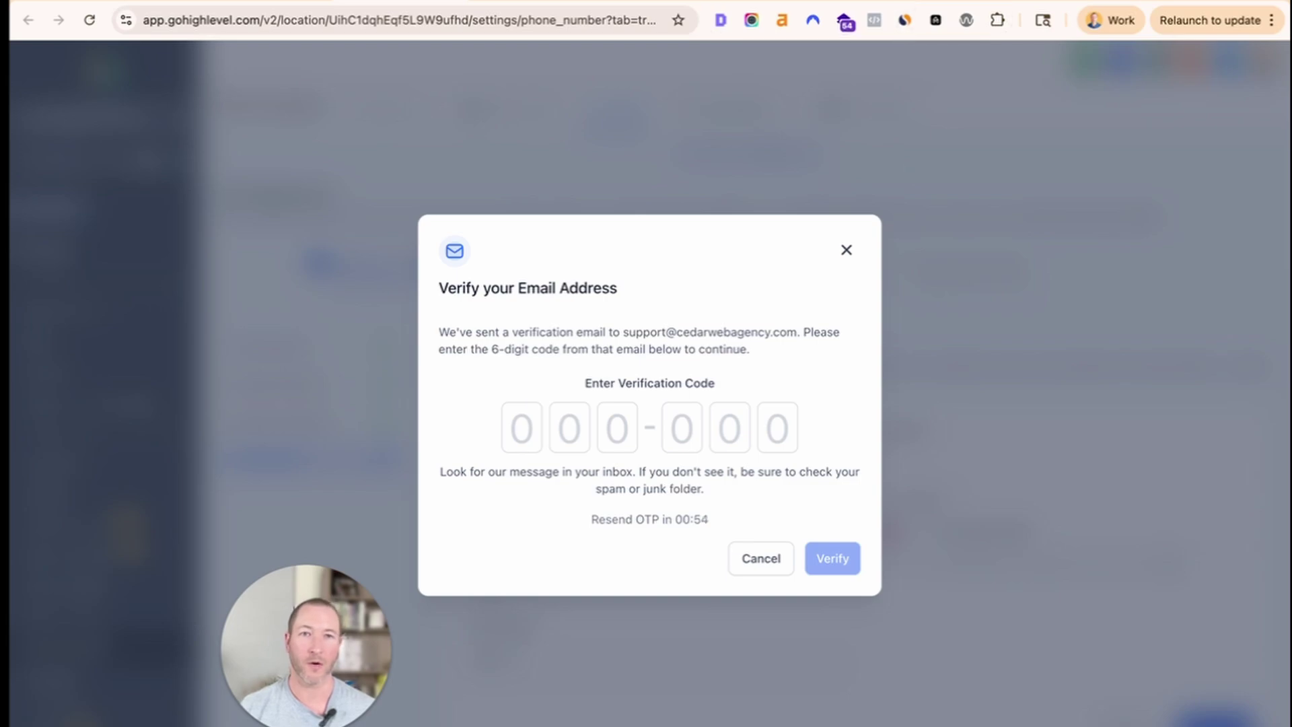
{"action": "key", "text": "super+v"}
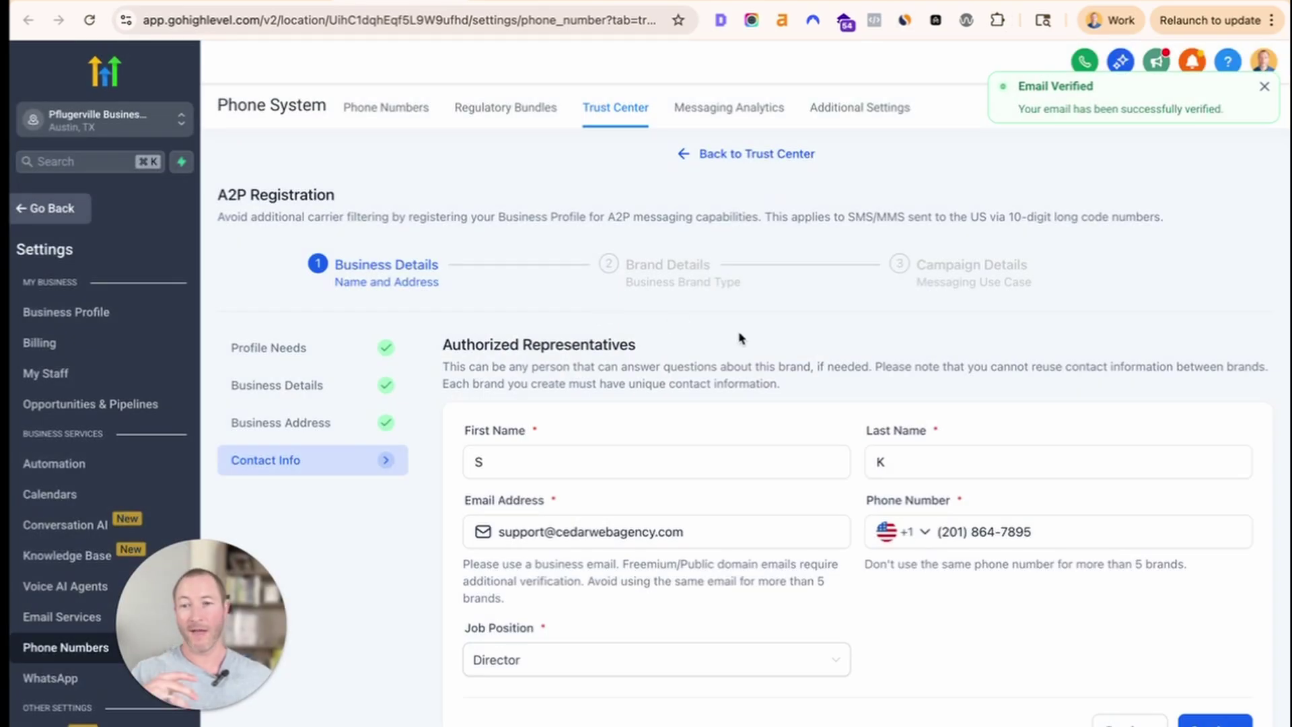
Confirm the contact info and continue to step 2, Brand Details.
{"action": "scroll", "coordinate": [966, 508], "scroll_direction": "down", "scroll_amount": 1}
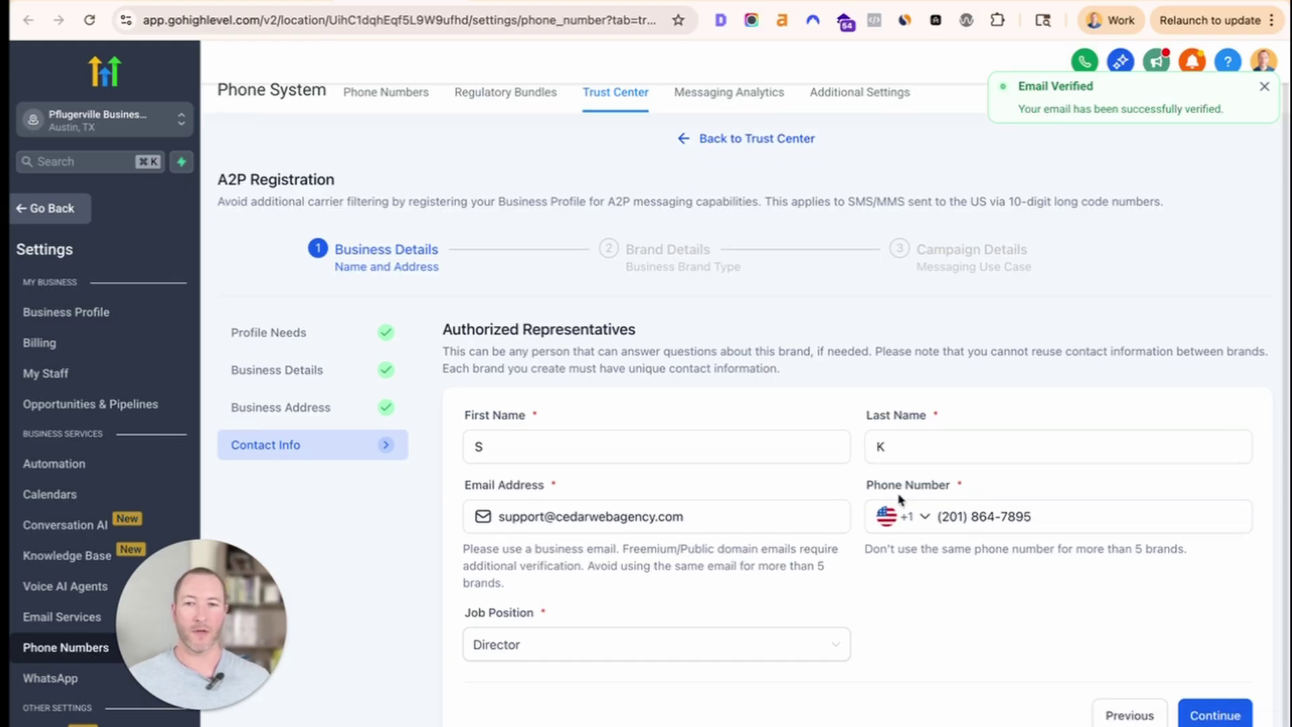
{"action": "left_click", "coordinate": [1184, 703]}
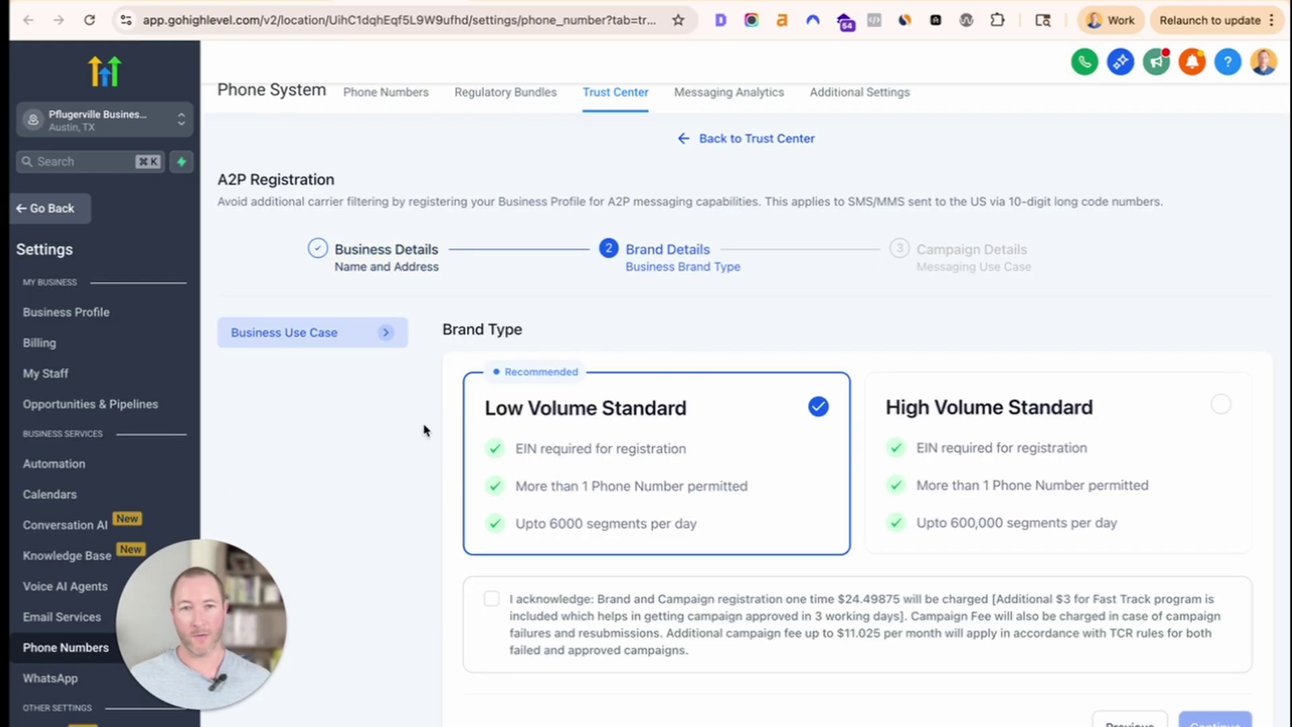
{"action": "scroll", "coordinate": [444, 334], "scroll_direction": "down", "scroll_amount": 1}
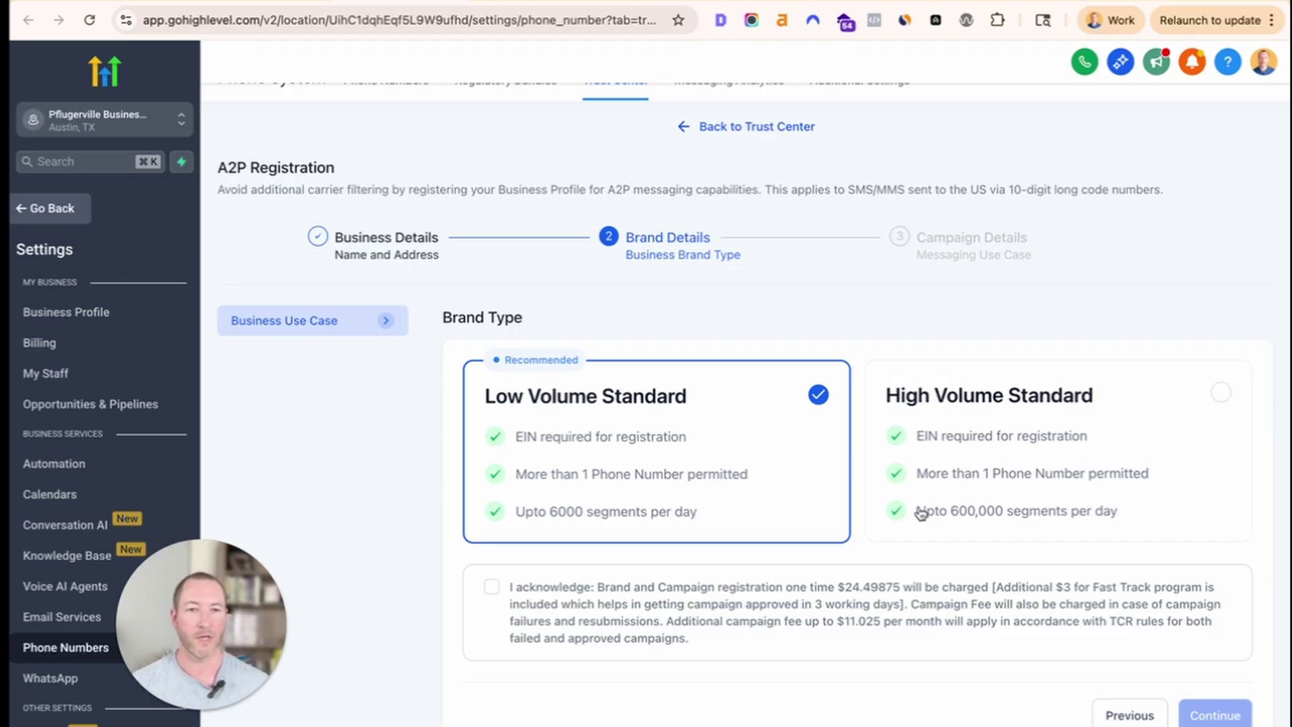
Compare Low and High Volume Standard registration charges, keeping Low Volume Standard as brand type.
{"action": "left_click", "coordinate": [1044, 499]}
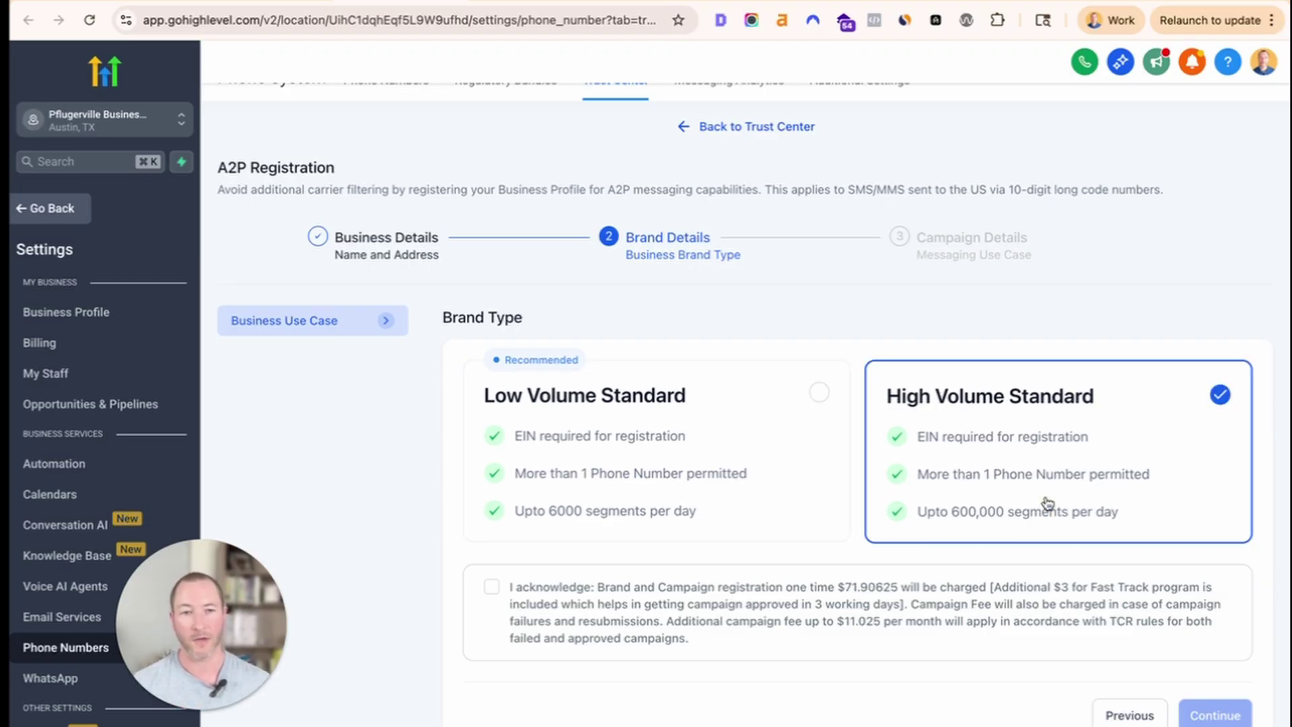
{"action": "left_click", "coordinate": [732, 453]}
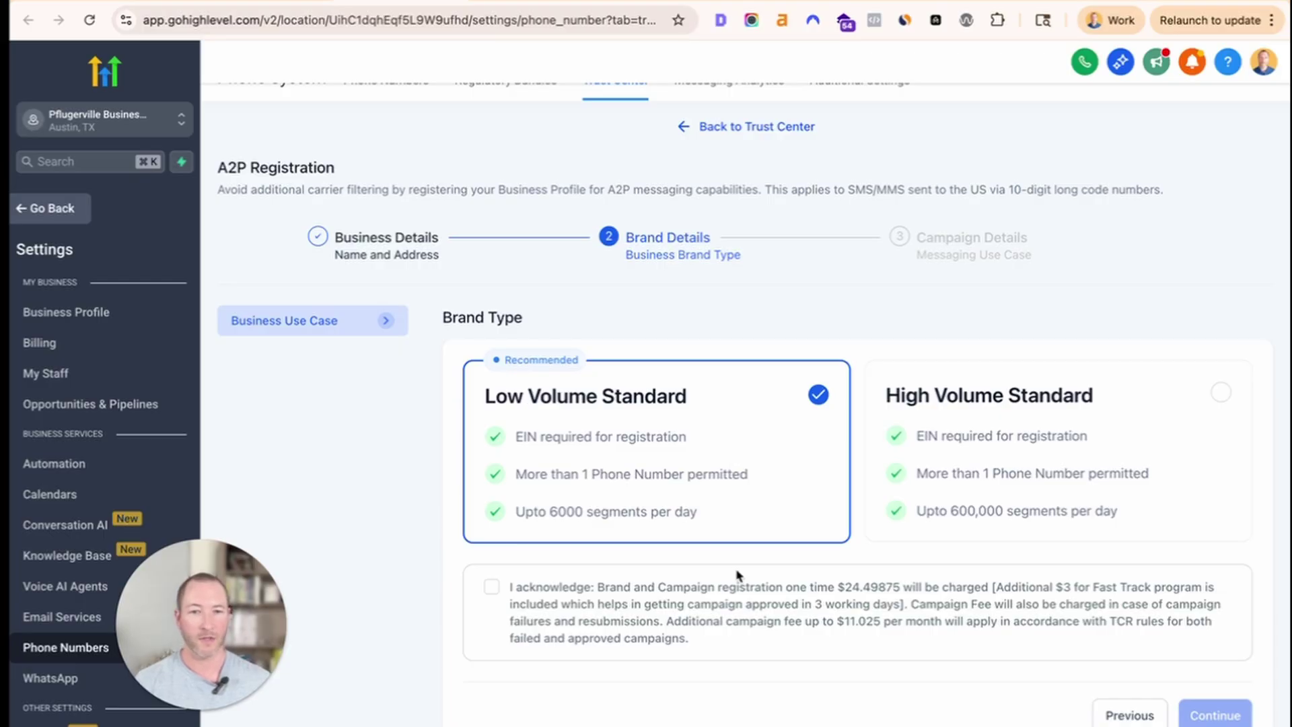
{"action": "left_click_drag", "start_coordinate": [838, 587], "coordinate": [920, 587]}
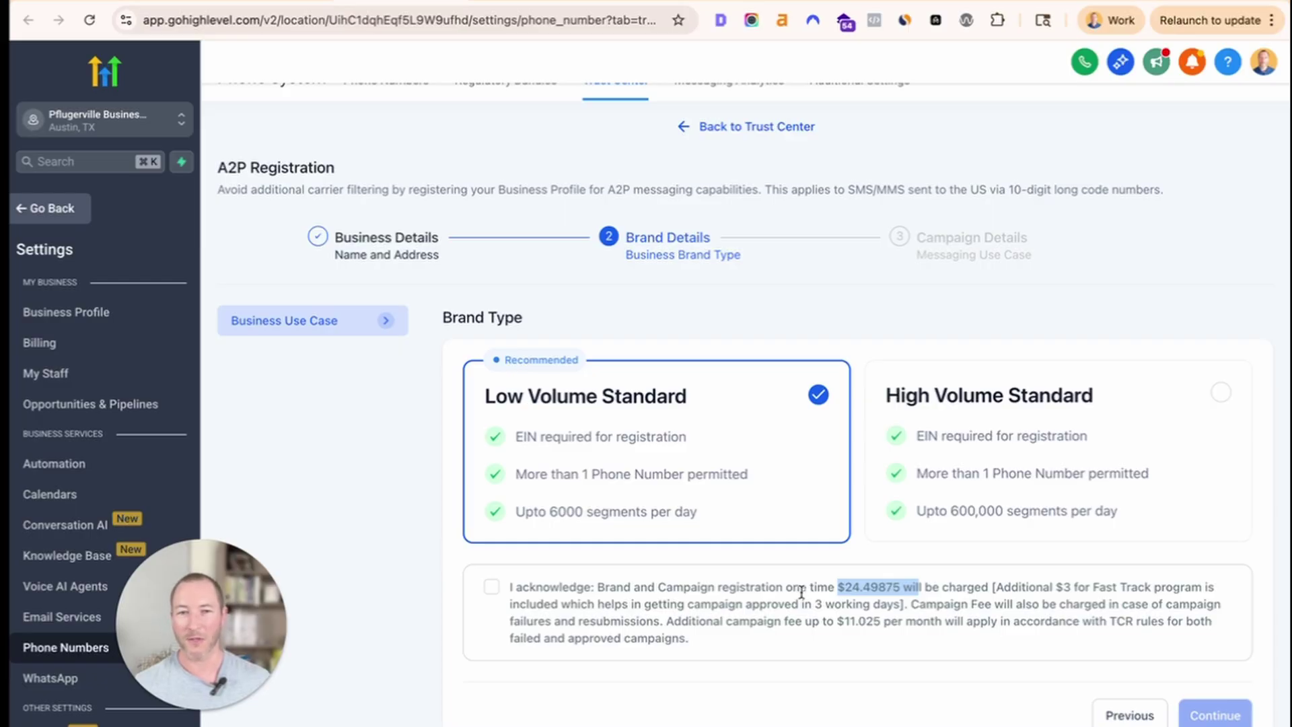
{"action": "left_click", "coordinate": [940, 438]}
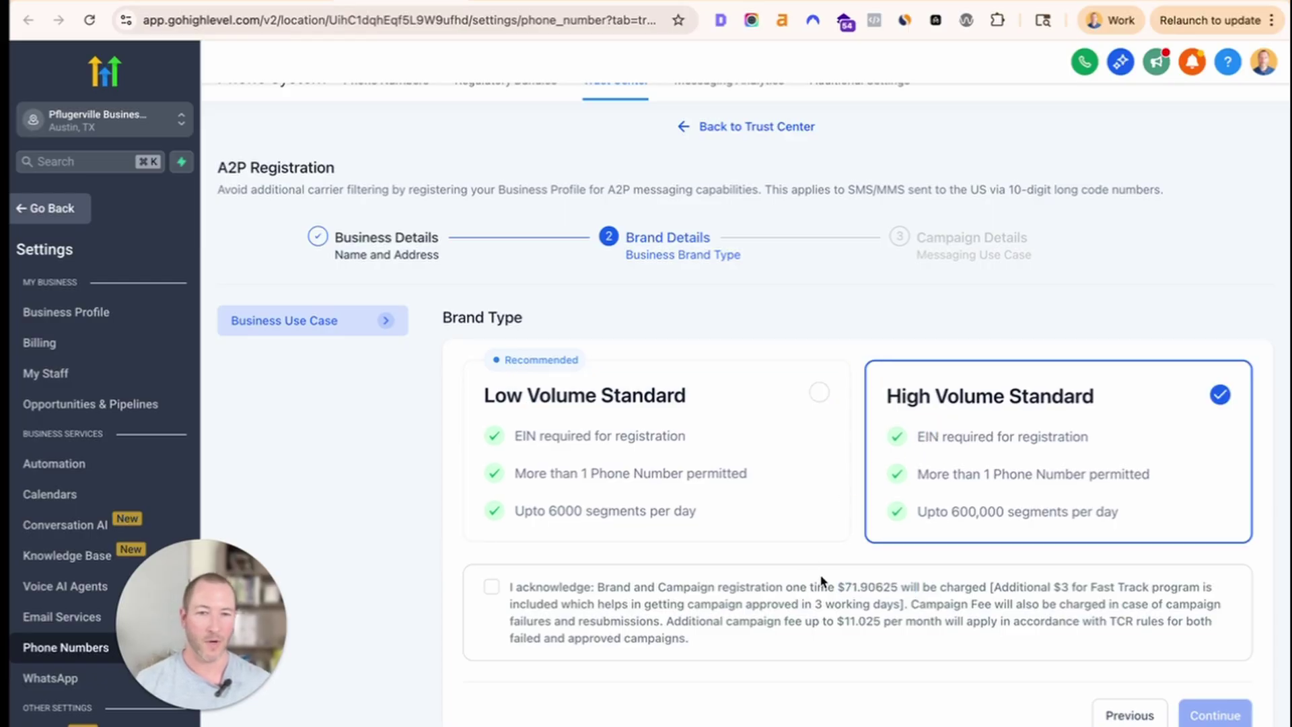
{"action": "left_click_drag", "start_coordinate": [844, 586], "coordinate": [919, 585]}
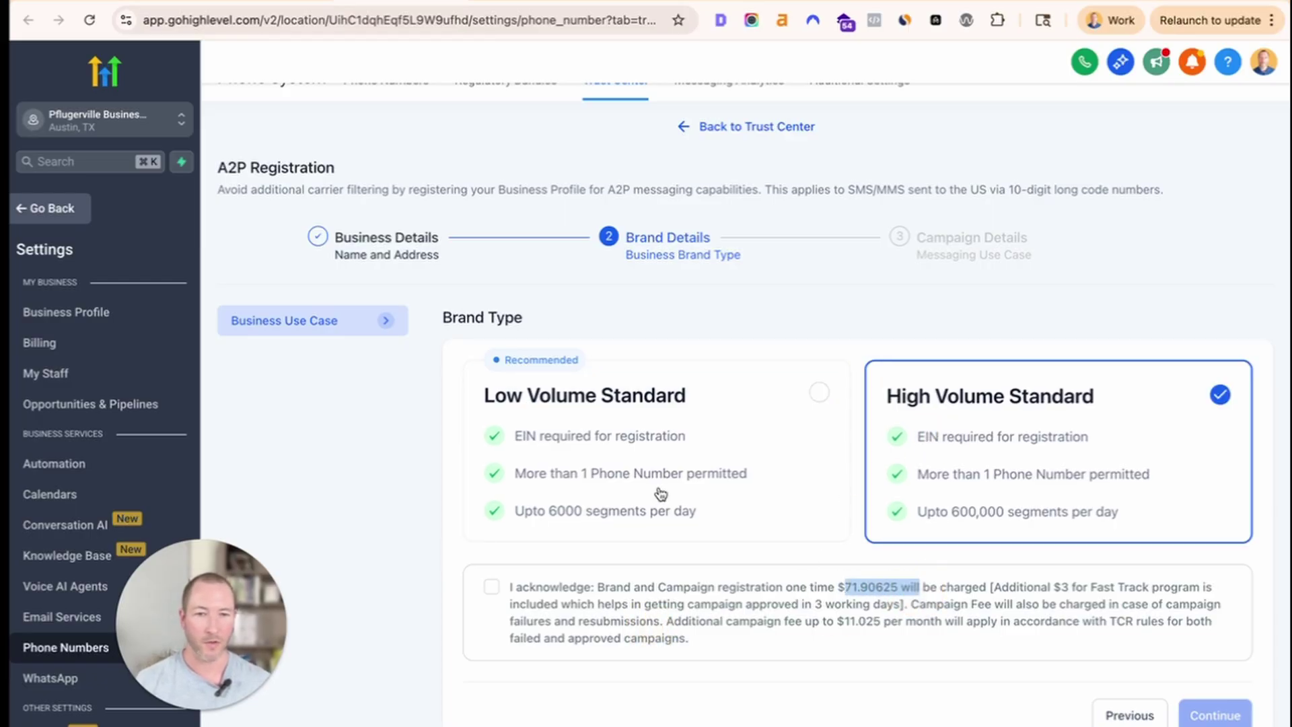
{"action": "left_click", "coordinate": [664, 455]}
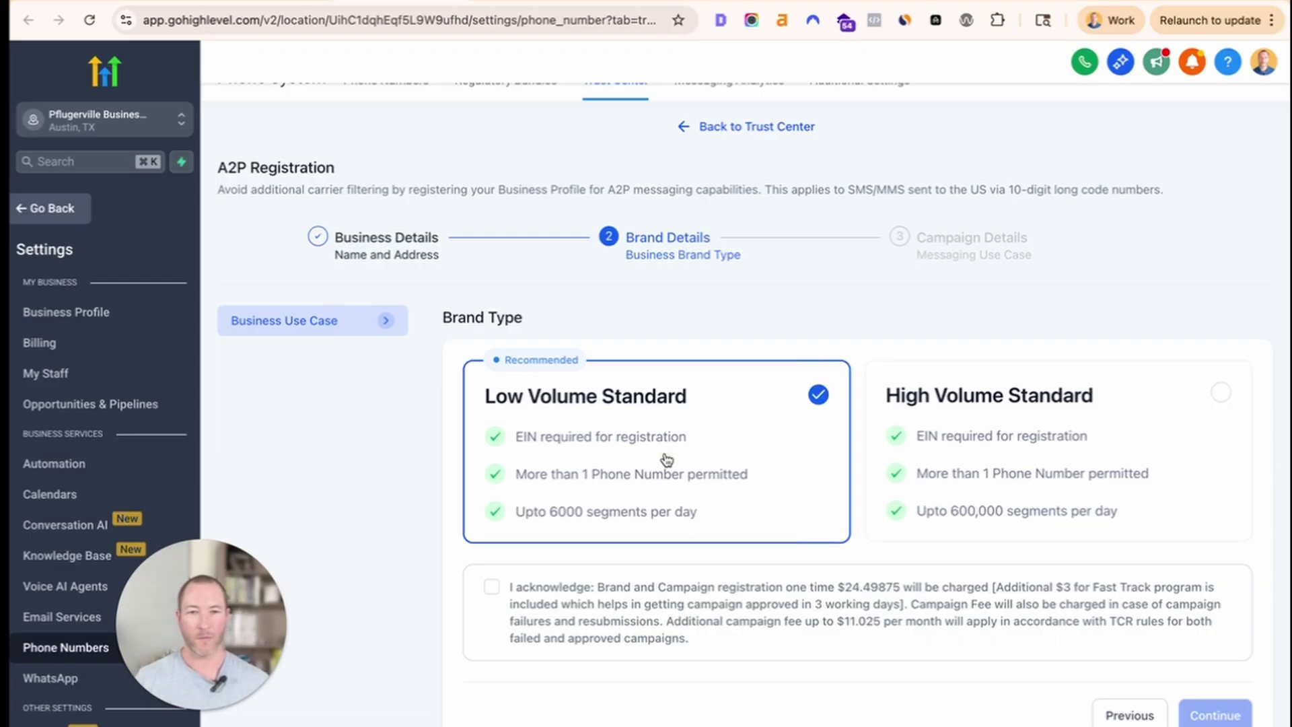
{"action": "left_click", "coordinate": [921, 460]}
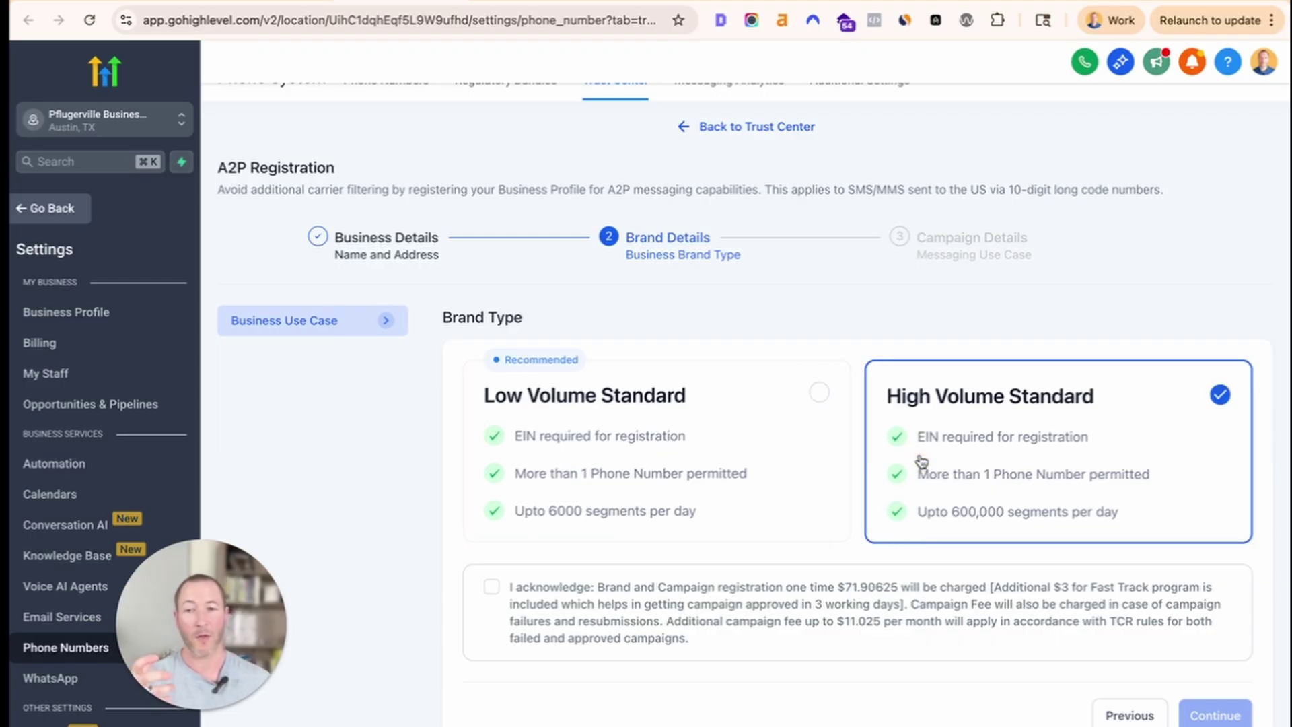
{"action": "left_click", "coordinate": [673, 440]}
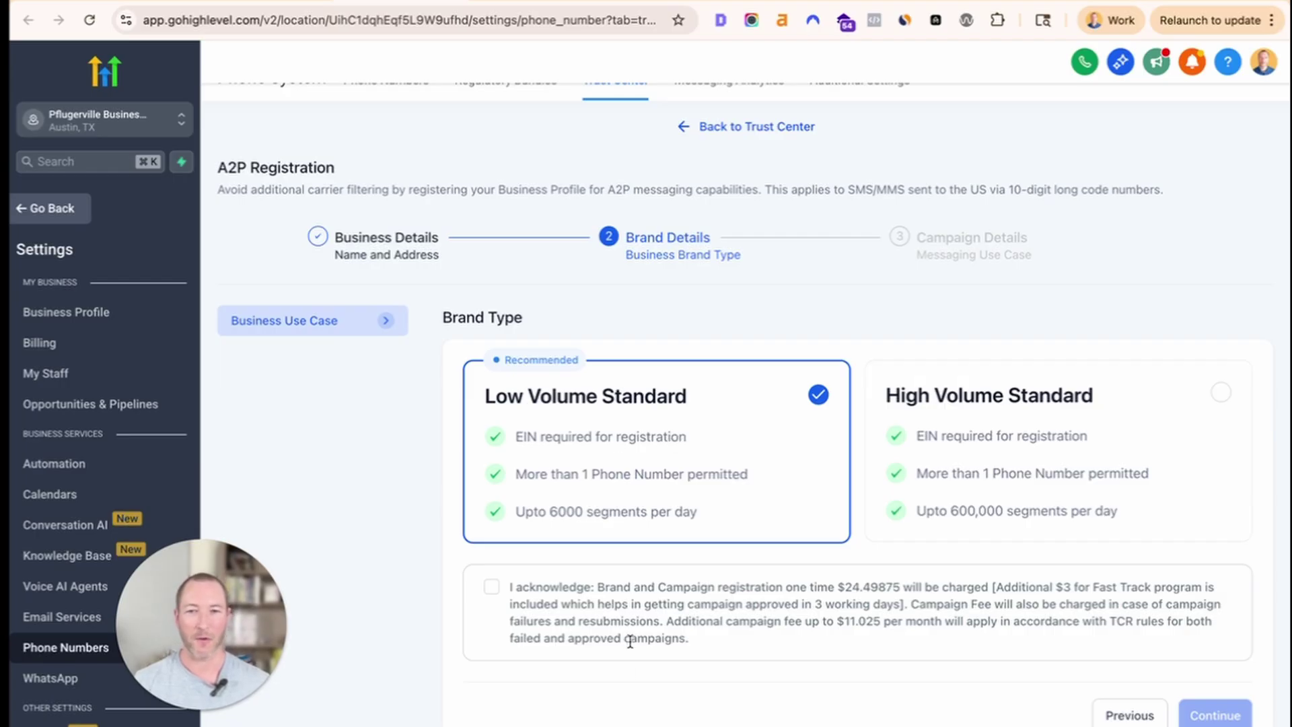
Acknowledge the $24.49875 one-time charge and continue to Campaign Details.
{"action": "left_click", "coordinate": [492, 588]}
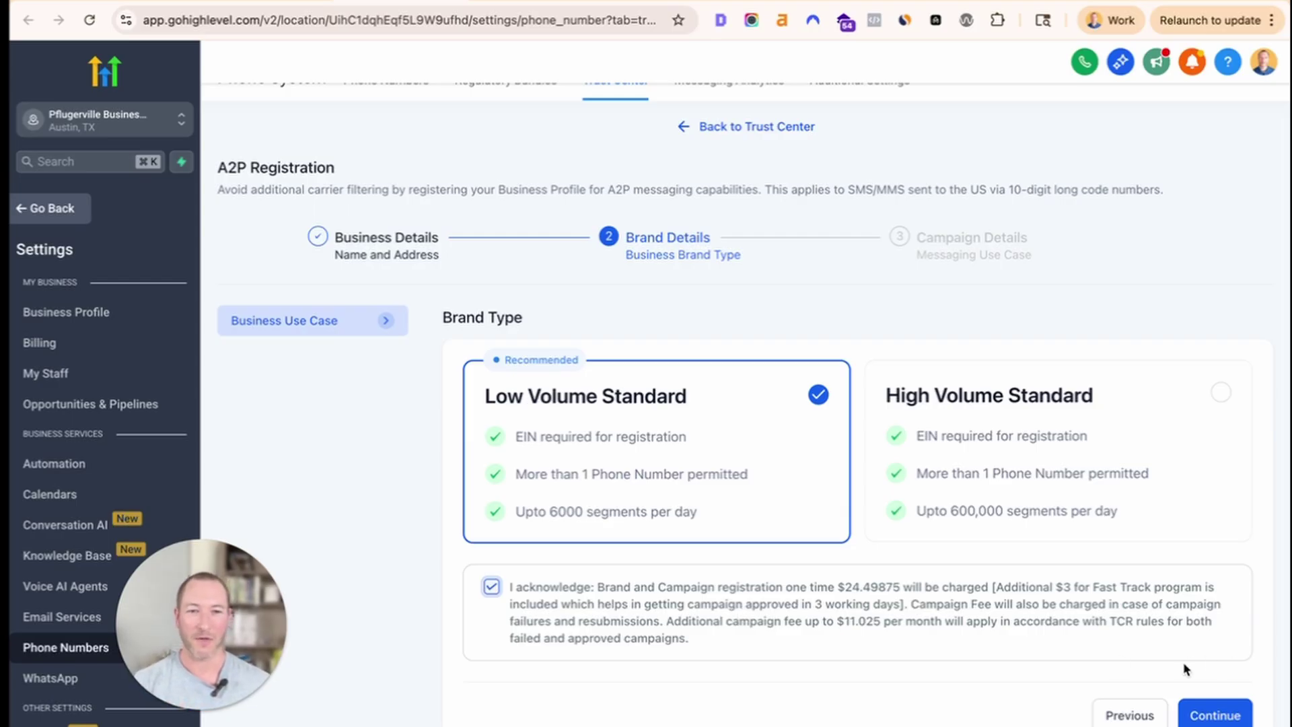
{"action": "left_click", "coordinate": [1206, 718]}
{"action": "scroll", "coordinate": [508, 448], "scroll_direction": "down", "scroll_amount": 3}
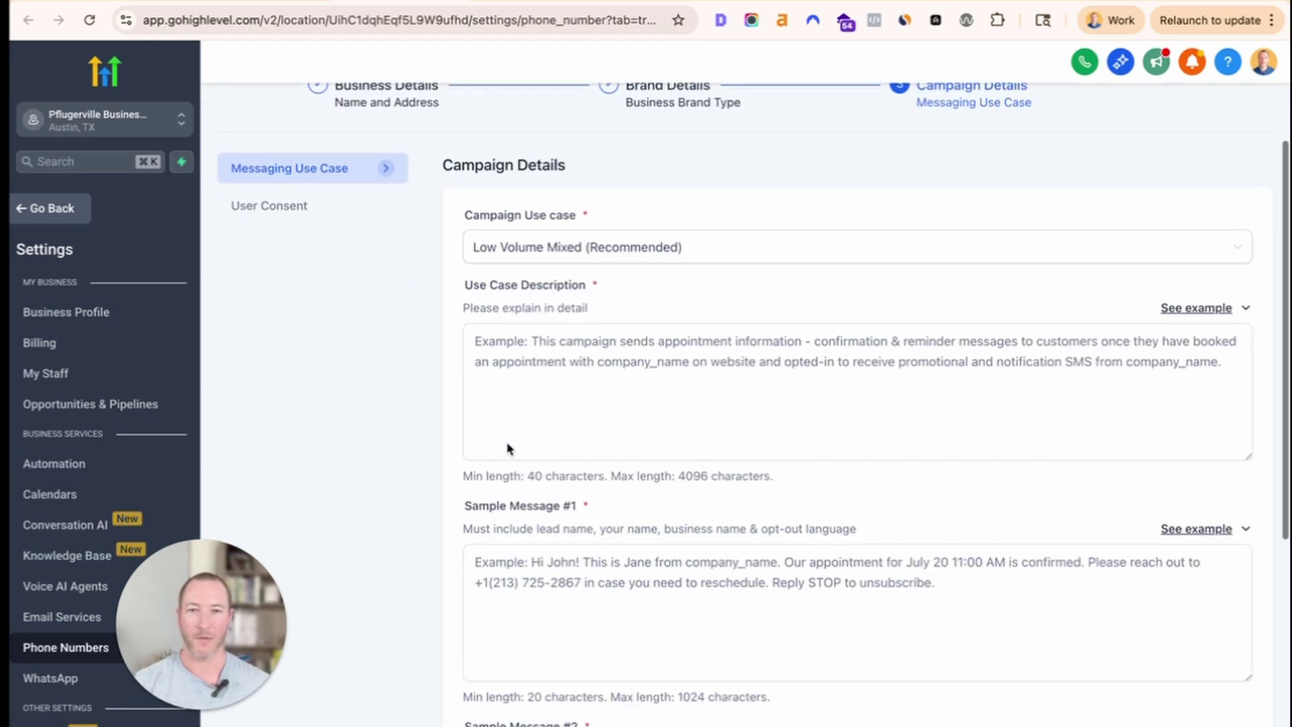
{"action": "left_click", "coordinate": [595, 372]}
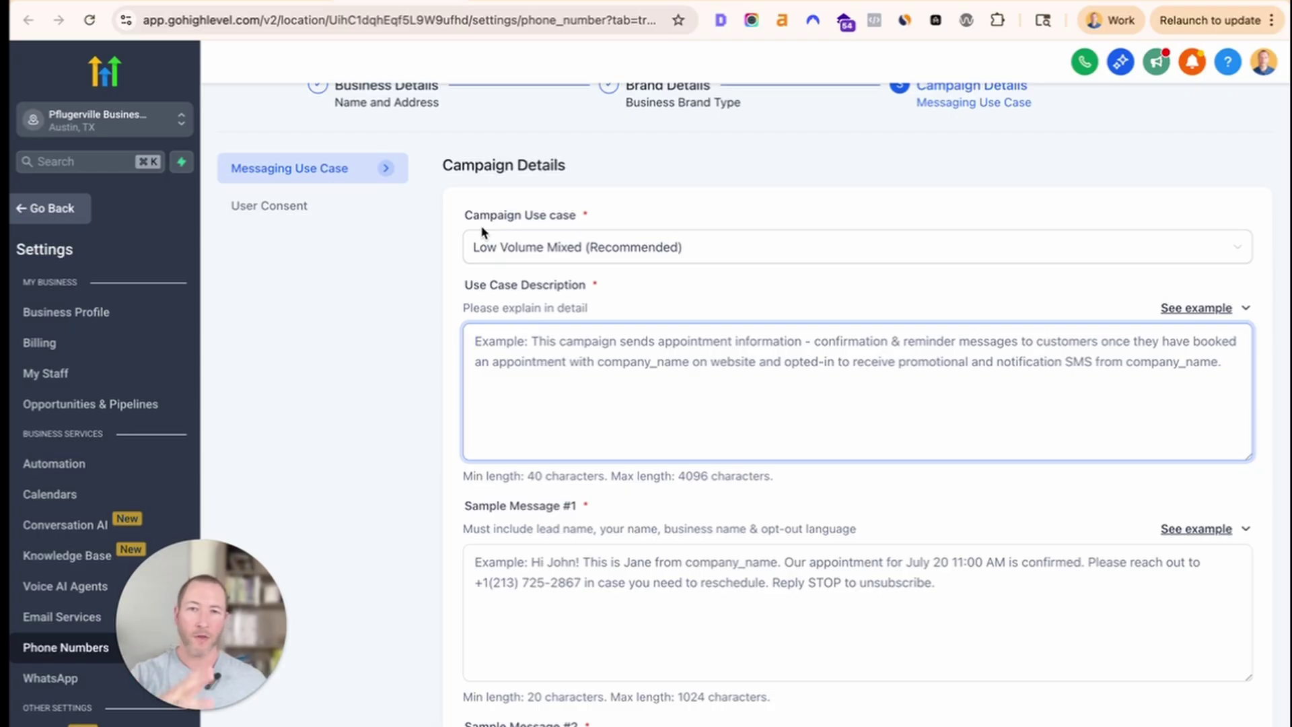
{"action": "scroll", "coordinate": [482, 229], "scroll_direction": "up", "scroll_amount": 2}
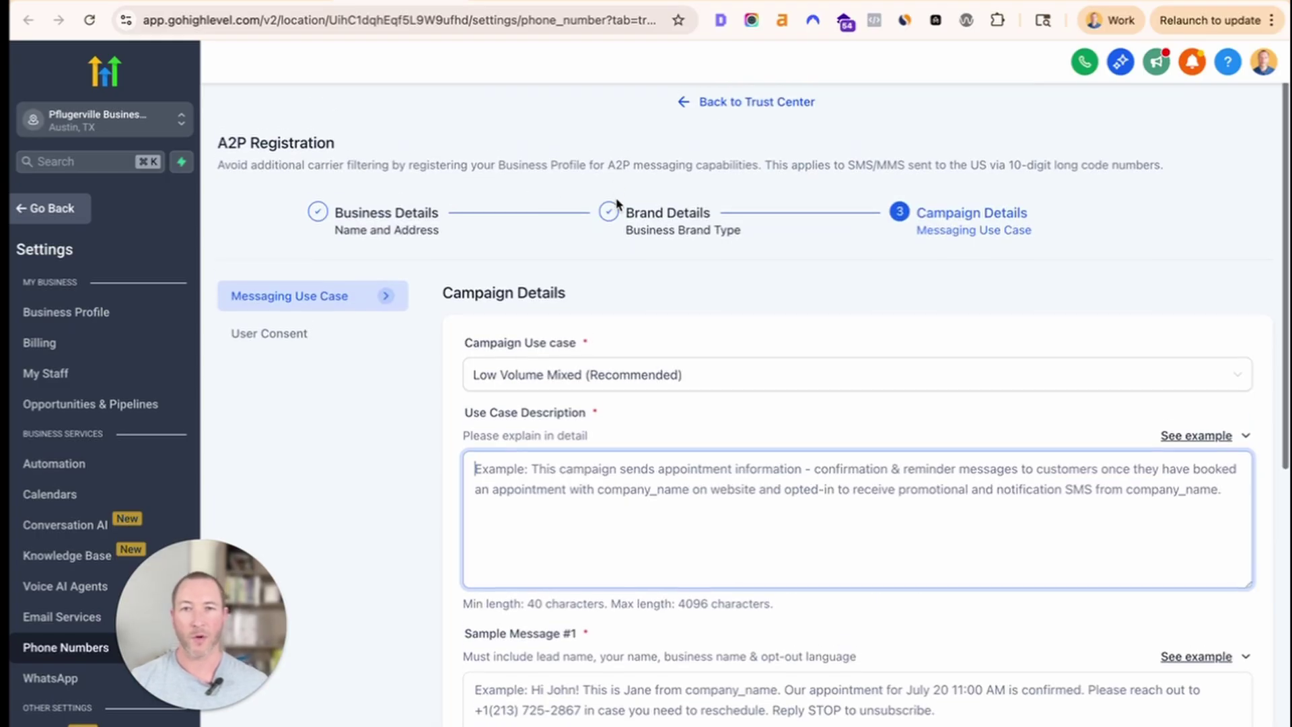
{"action": "left_click", "coordinate": [630, 214]}
{"action": "left_click_drag", "start_coordinate": [630, 214], "coordinate": [754, 243]}
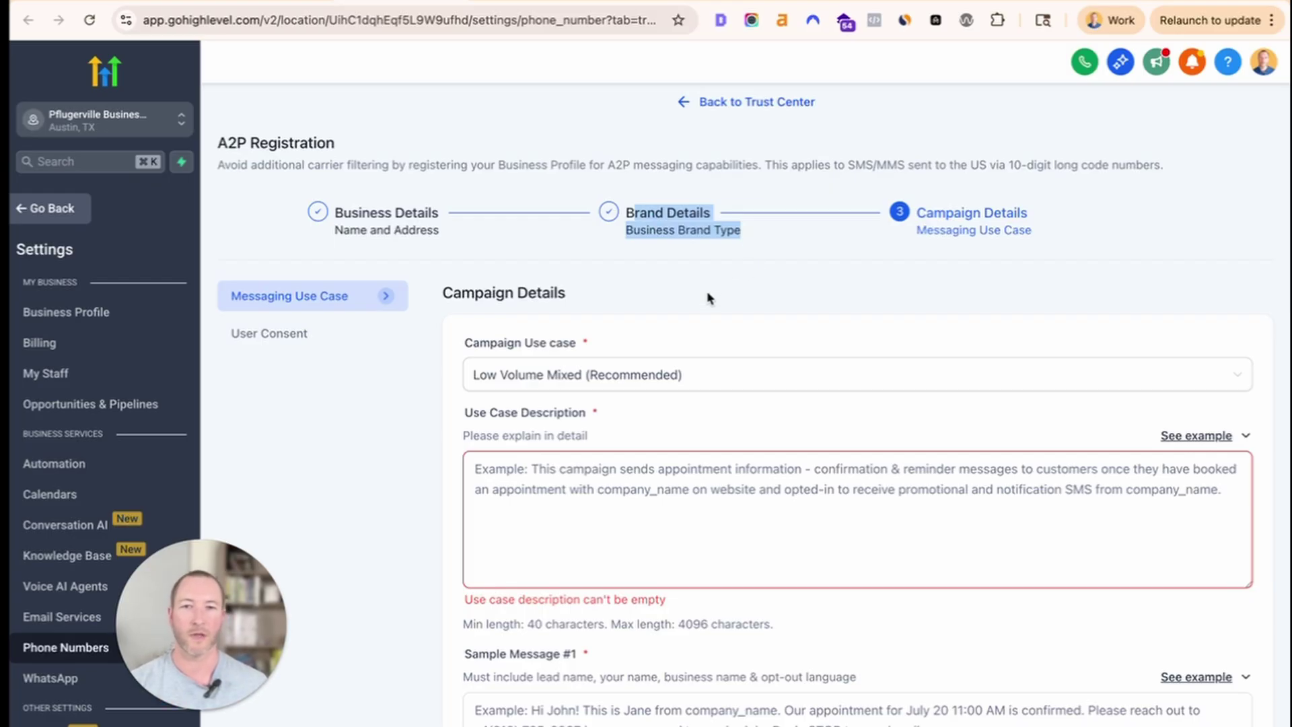
{"action": "scroll", "coordinate": [636, 336], "scroll_direction": "down", "scroll_amount": 3}
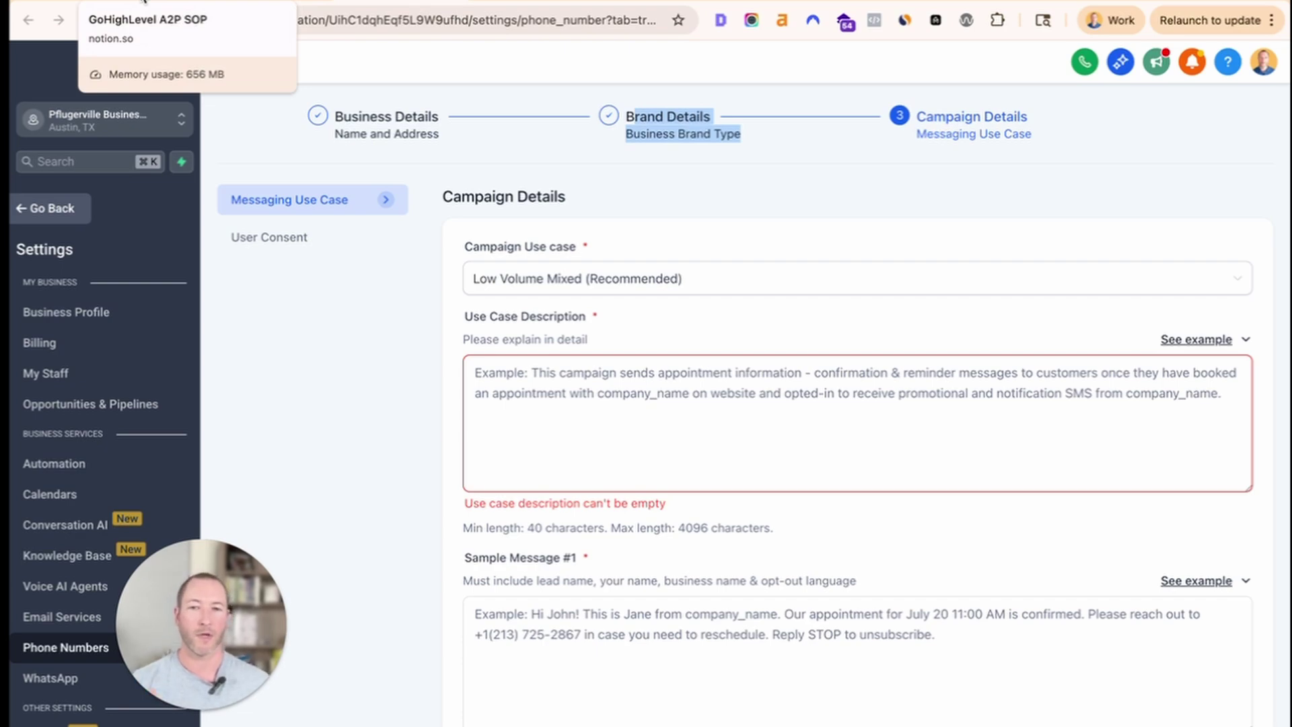
In the Notion SOP checklist, review the Part 1 business details instructions.
{"action": "left_click", "coordinate": [140, 3]}
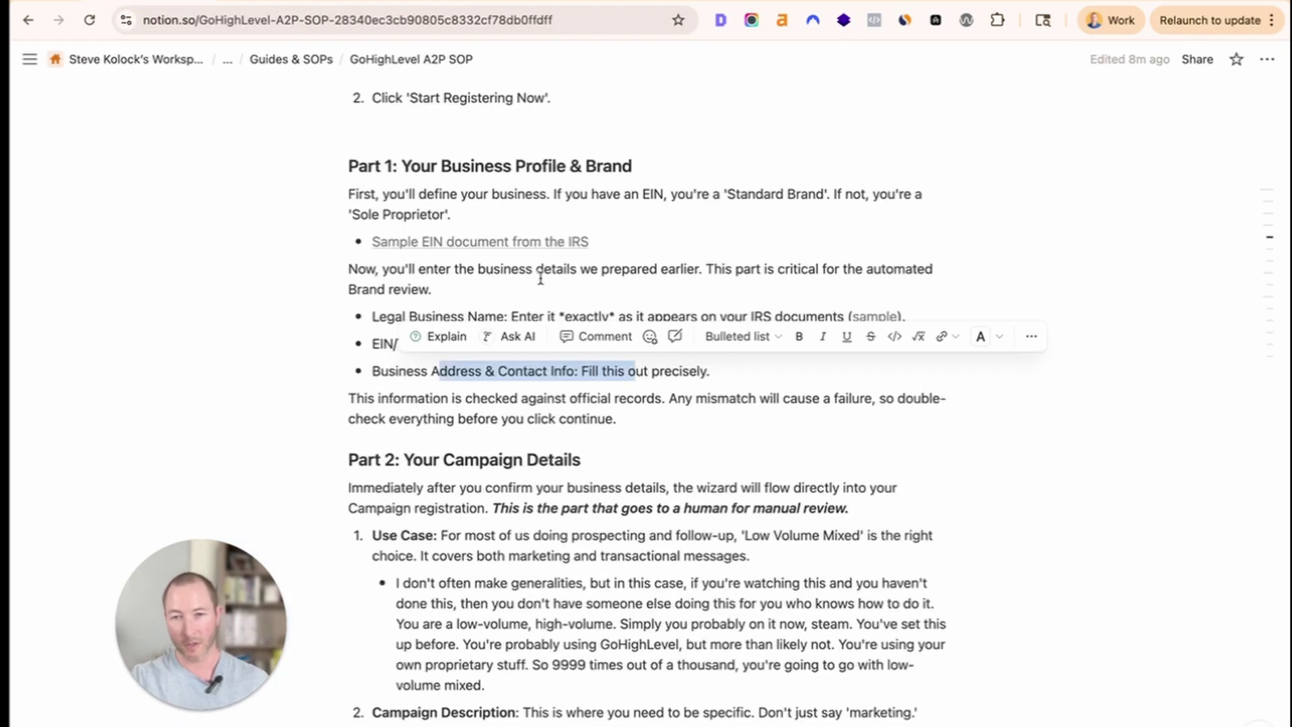
{"action": "scroll", "coordinate": [532, 497], "scroll_direction": "down", "scroll_amount": 1}
{"action": "left_click", "coordinate": [505, 370]}
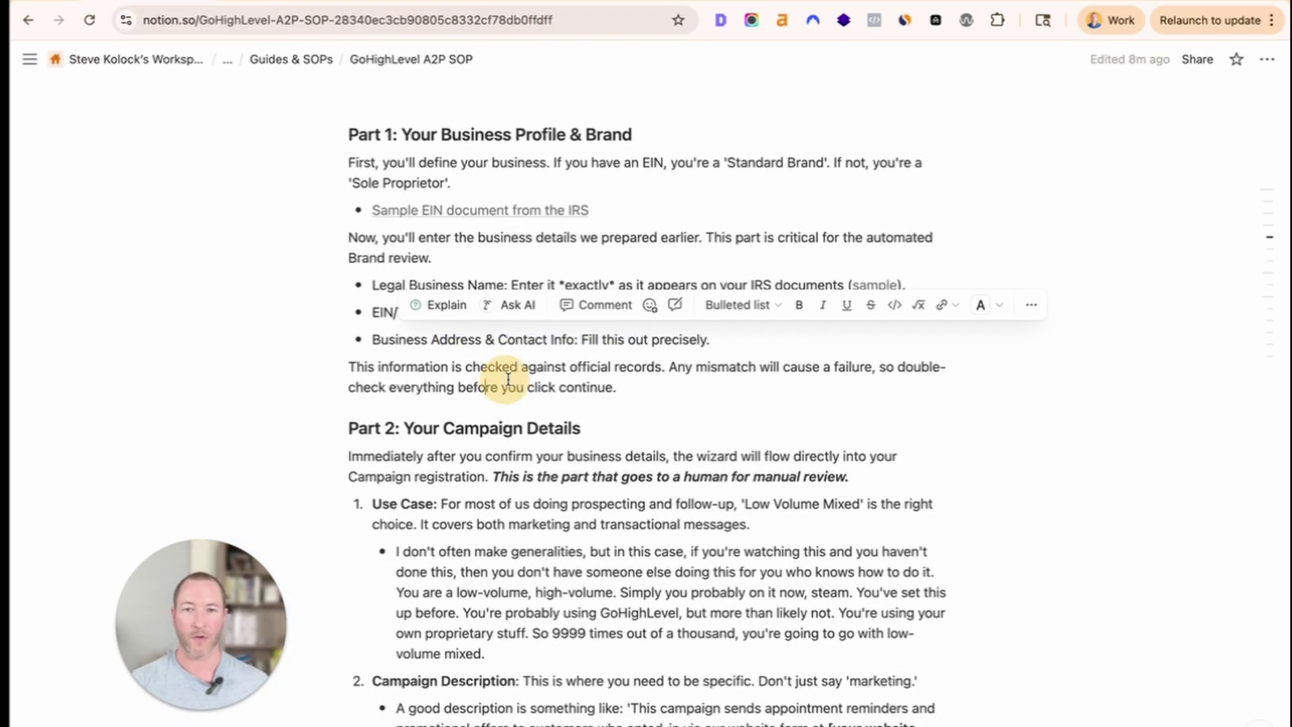
{"action": "left_click_drag", "start_coordinate": [640, 385], "coordinate": [334, 138]}
{"action": "scroll", "coordinate": [335, 138], "scroll_direction": "up", "scroll_amount": 1}
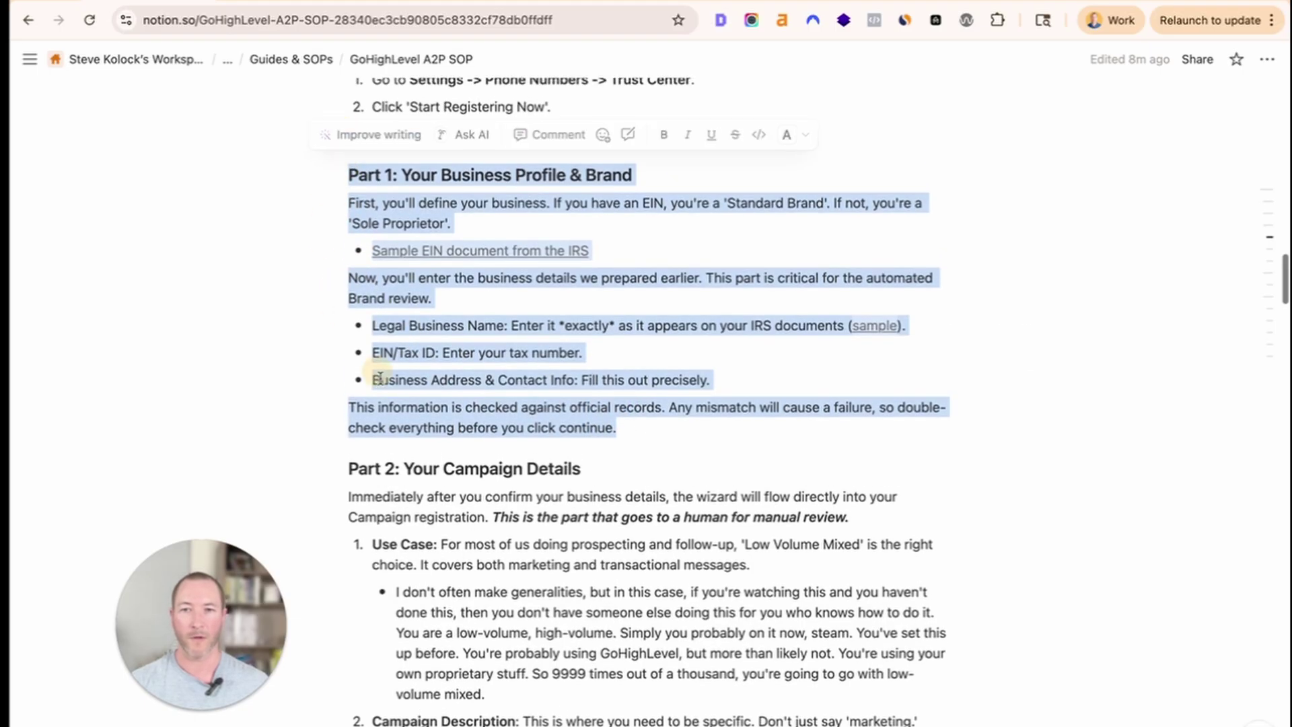
{"action": "left_click", "coordinate": [377, 377]}
{"action": "scroll", "coordinate": [446, 505], "scroll_direction": "down", "scroll_amount": 4}
{"action": "scroll", "coordinate": [447, 505], "scroll_direction": "down", "scroll_amount": 2}
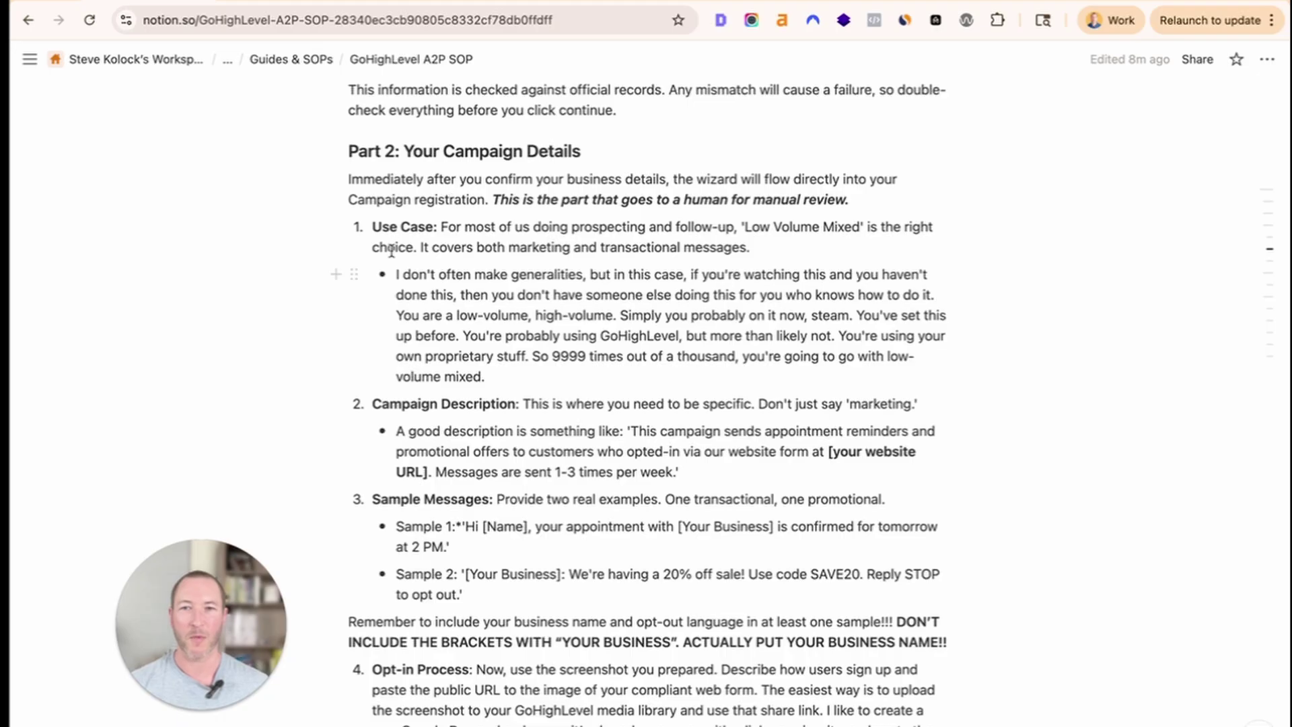
Read through the SOP's campaign registration intro, Use Case note and Campaign Description items.
{"action": "triple_click", "coordinate": [349, 179]}
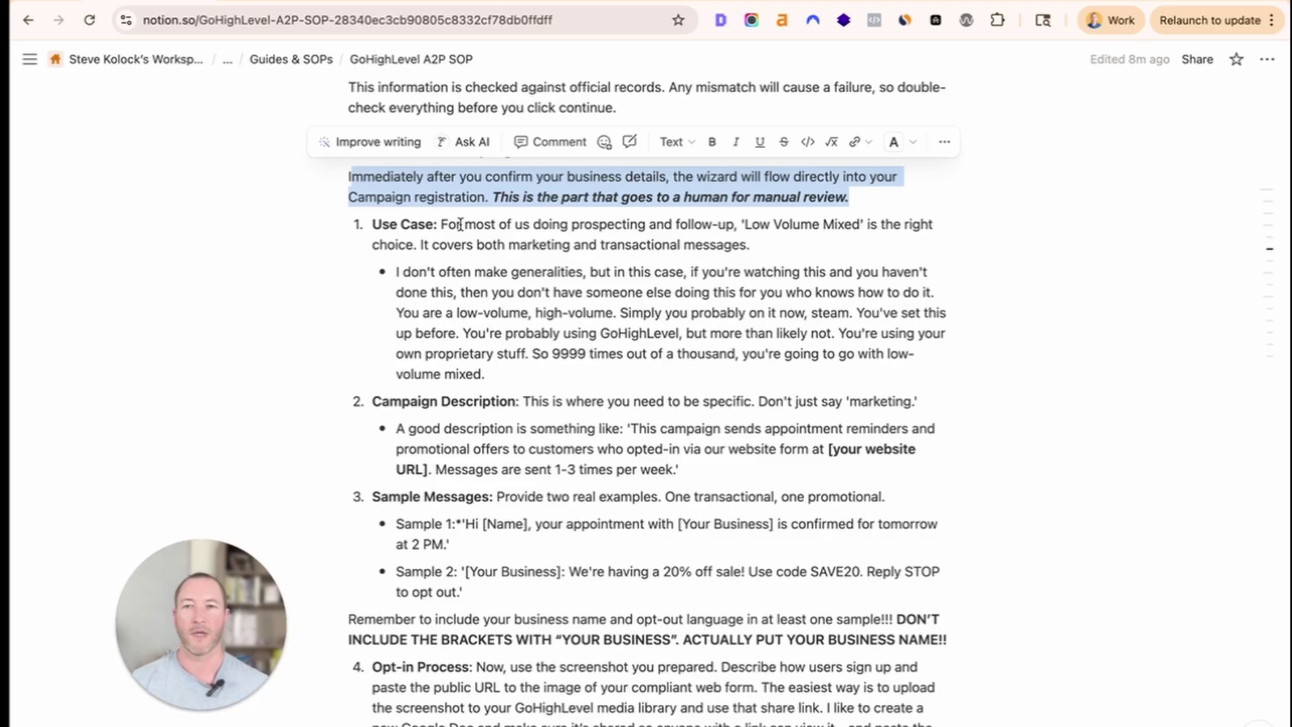
{"action": "left_click_drag", "start_coordinate": [374, 226], "coordinate": [591, 345]}
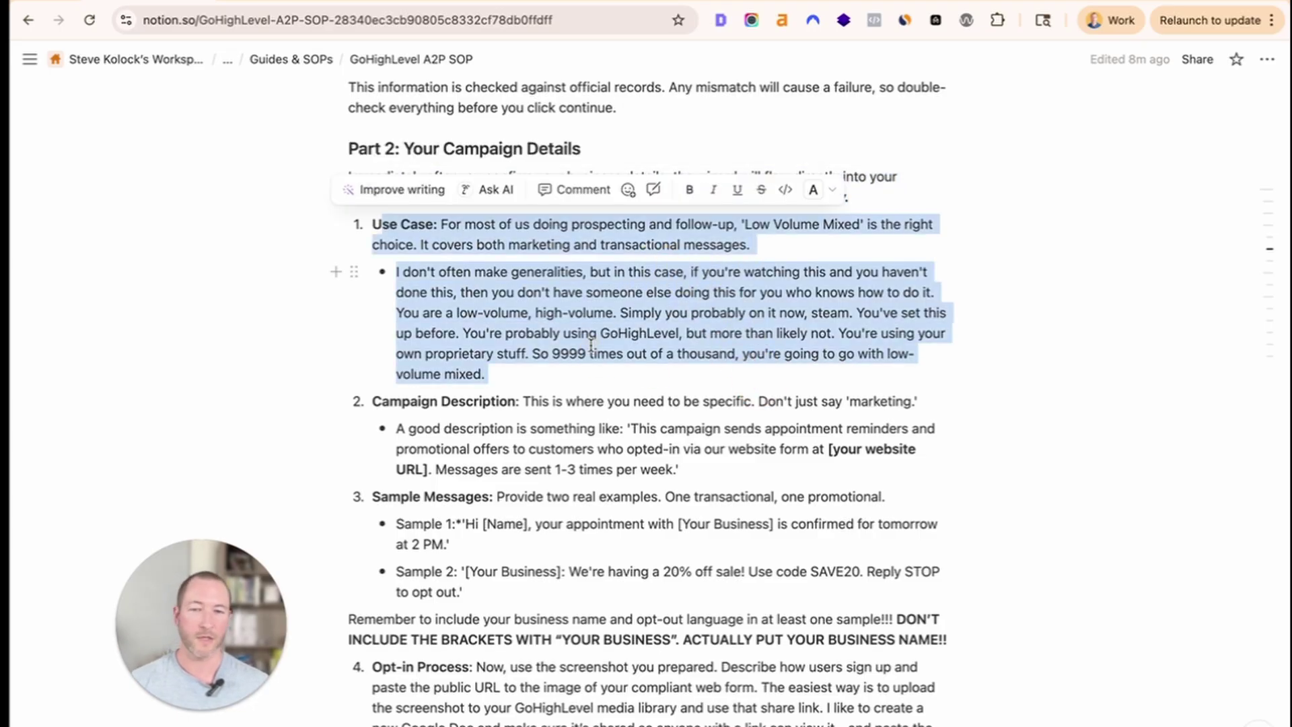
{"action": "scroll", "coordinate": [591, 396], "scroll_direction": "down", "scroll_amount": 1}
{"action": "left_click", "coordinate": [526, 385]}
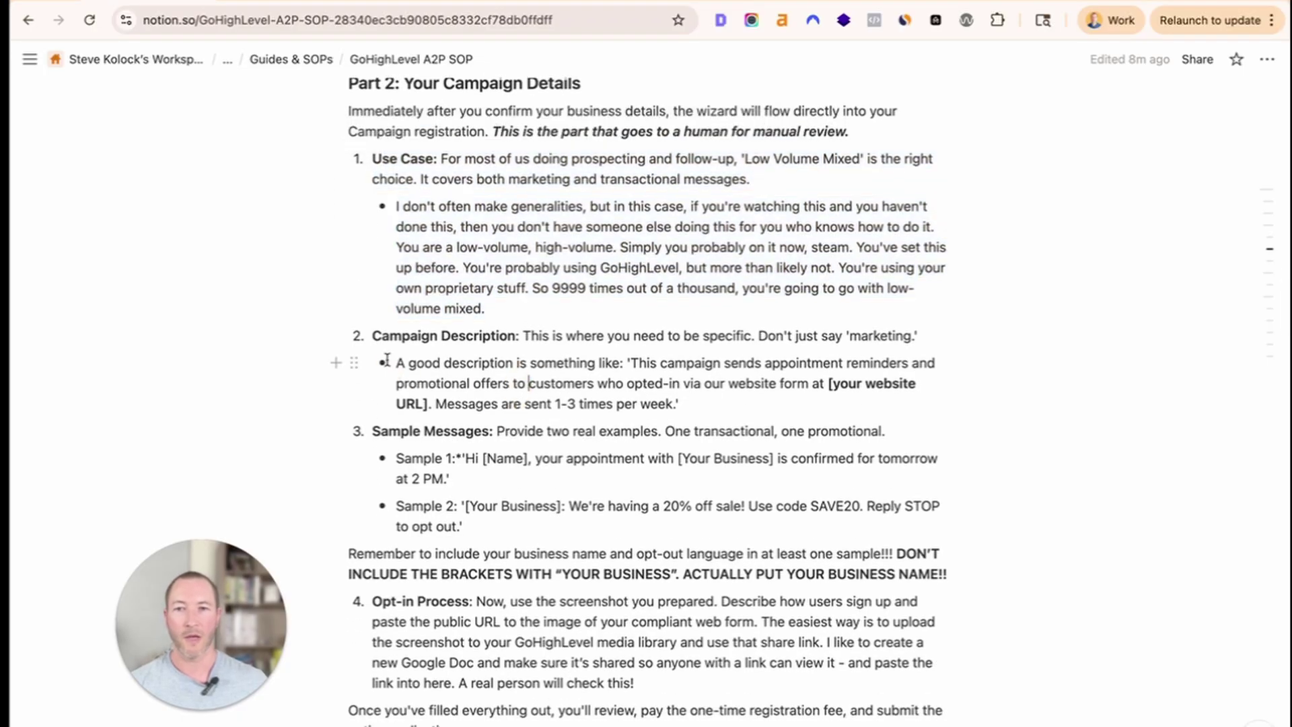
{"action": "left_click_drag", "start_coordinate": [377, 332], "coordinate": [527, 484]}
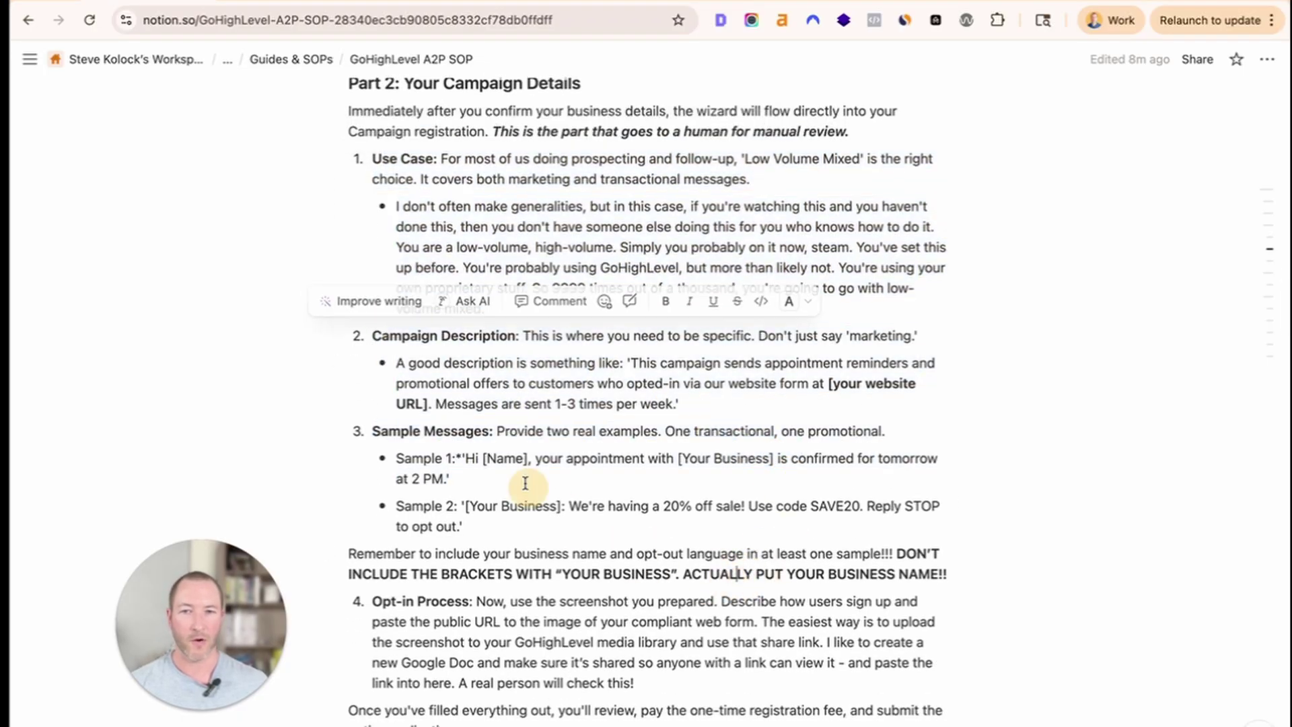
{"action": "left_click", "coordinate": [515, 315]}
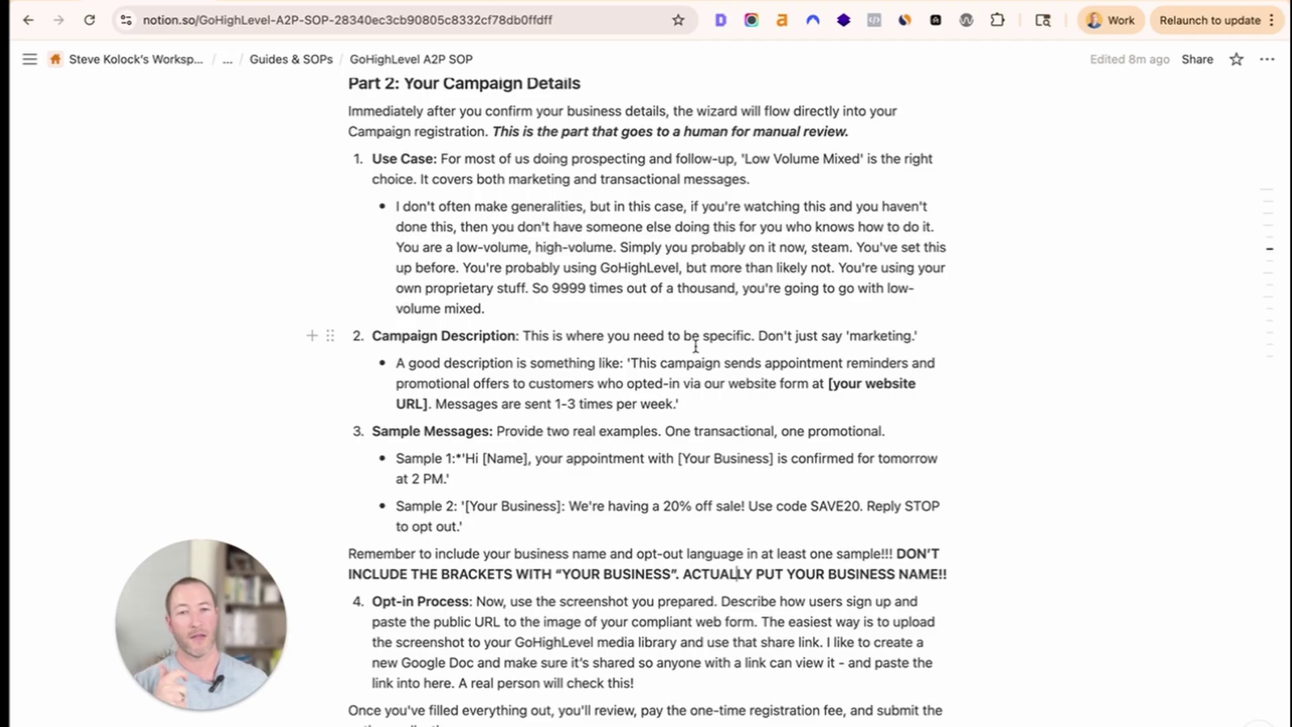
{"action": "left_click_drag", "start_coordinate": [692, 343], "coordinate": [873, 378]}
{"action": "left_click", "coordinate": [738, 362]}
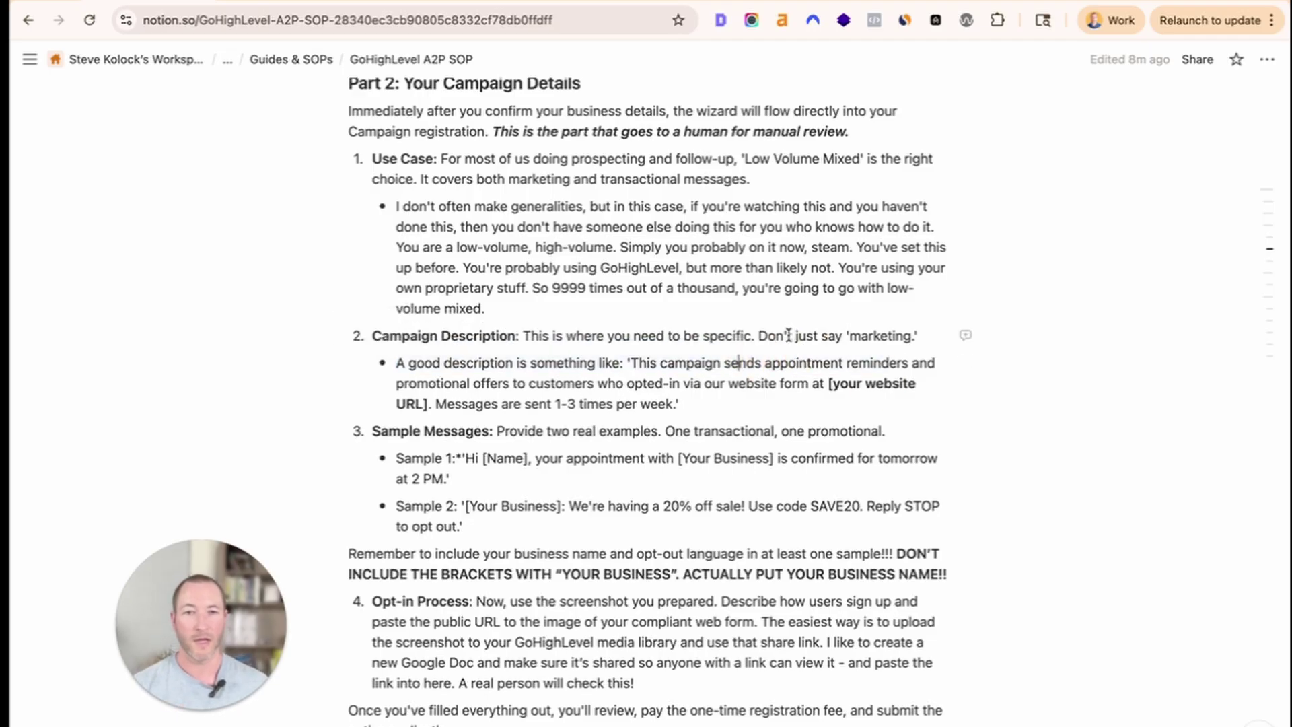
Select the SOP's example campaign description and sample messages, then return to GoHighLevel.
{"action": "left_click", "coordinate": [857, 334]}
{"action": "triple_click", "coordinate": [856, 333]}
{"action": "left_click", "coordinate": [728, 382]}
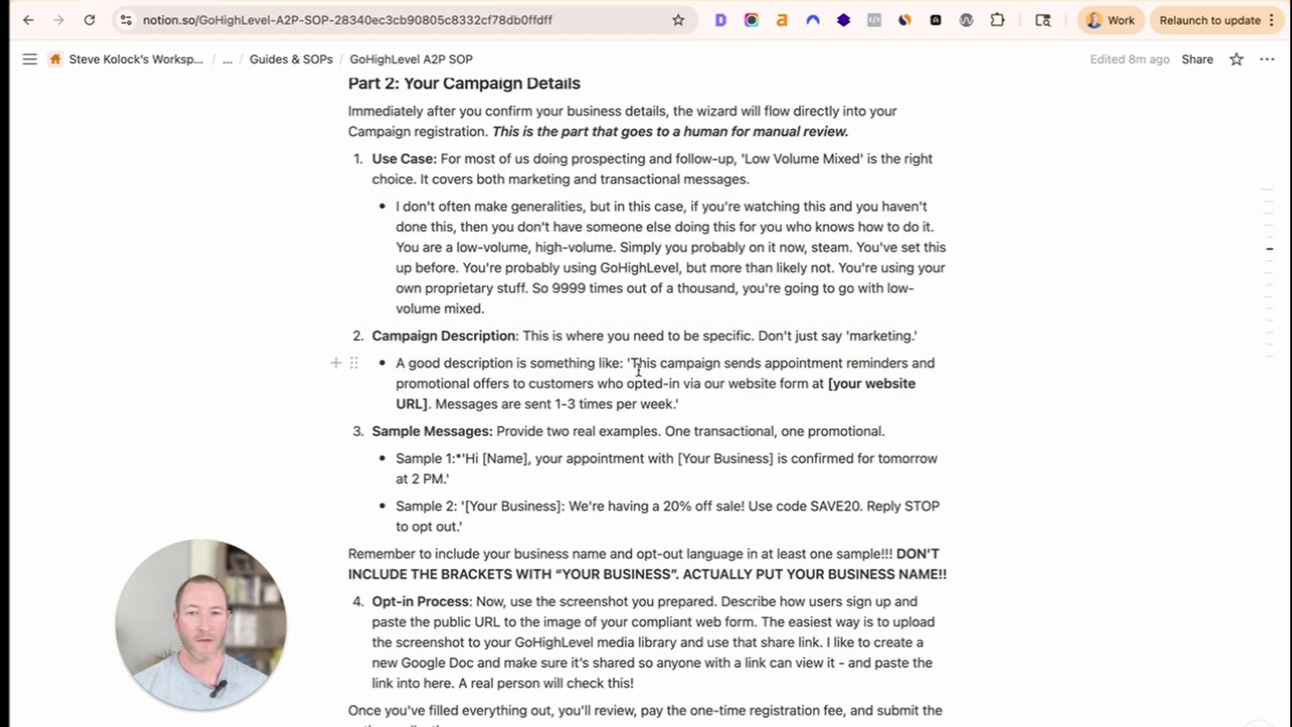
{"action": "left_click_drag", "start_coordinate": [629, 363], "coordinate": [677, 401]}
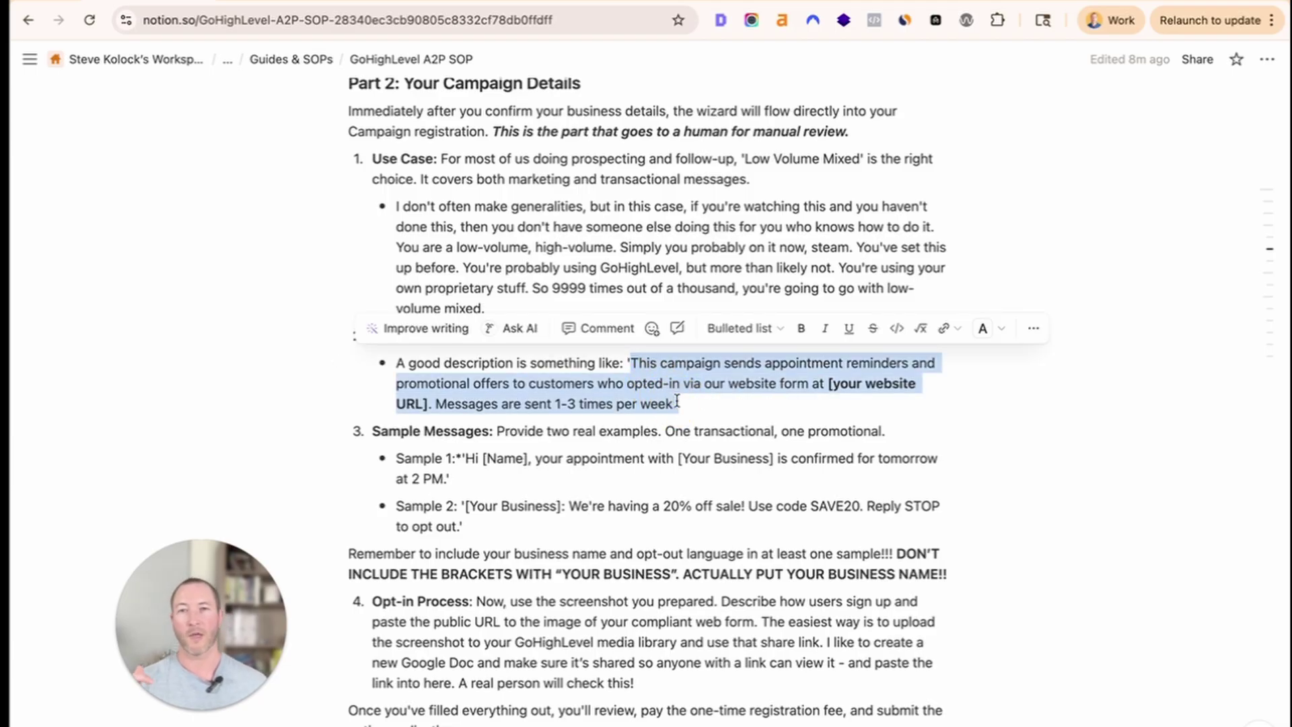
{"action": "left_click_drag", "start_coordinate": [569, 522], "coordinate": [401, 452]}
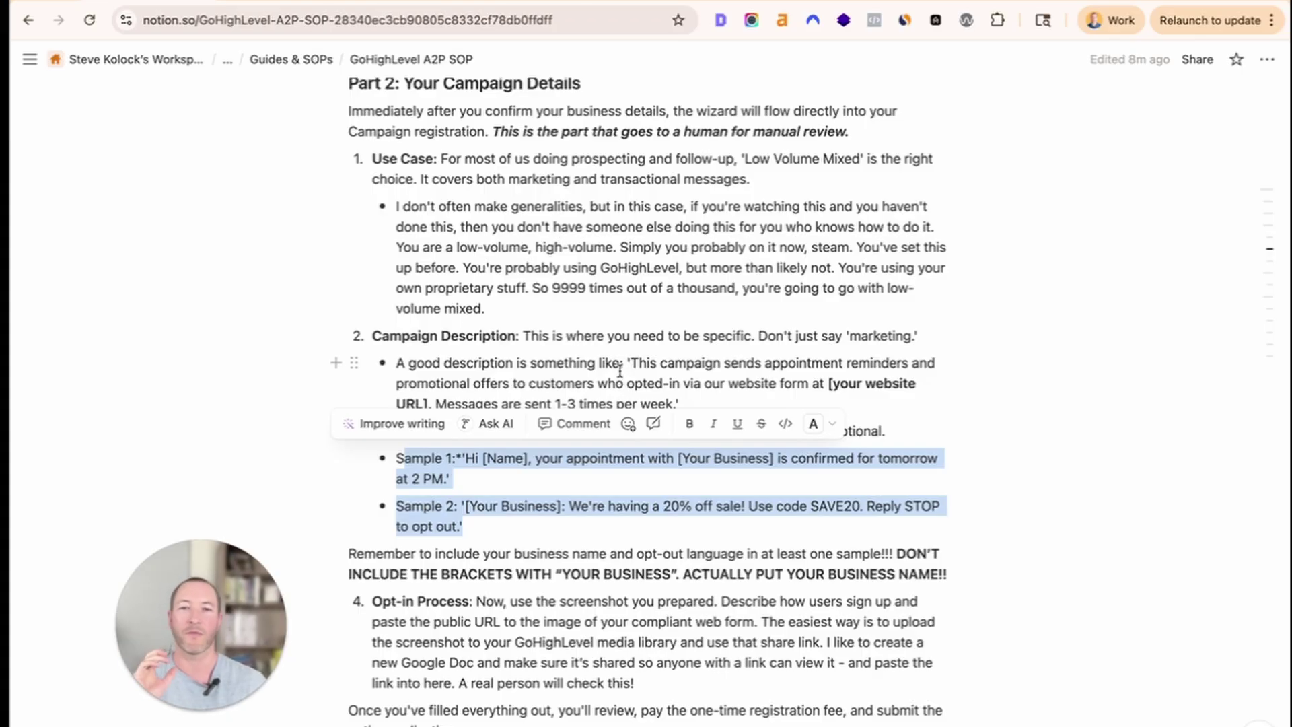
{"action": "left_click_drag", "start_coordinate": [629, 360], "coordinate": [673, 396]}
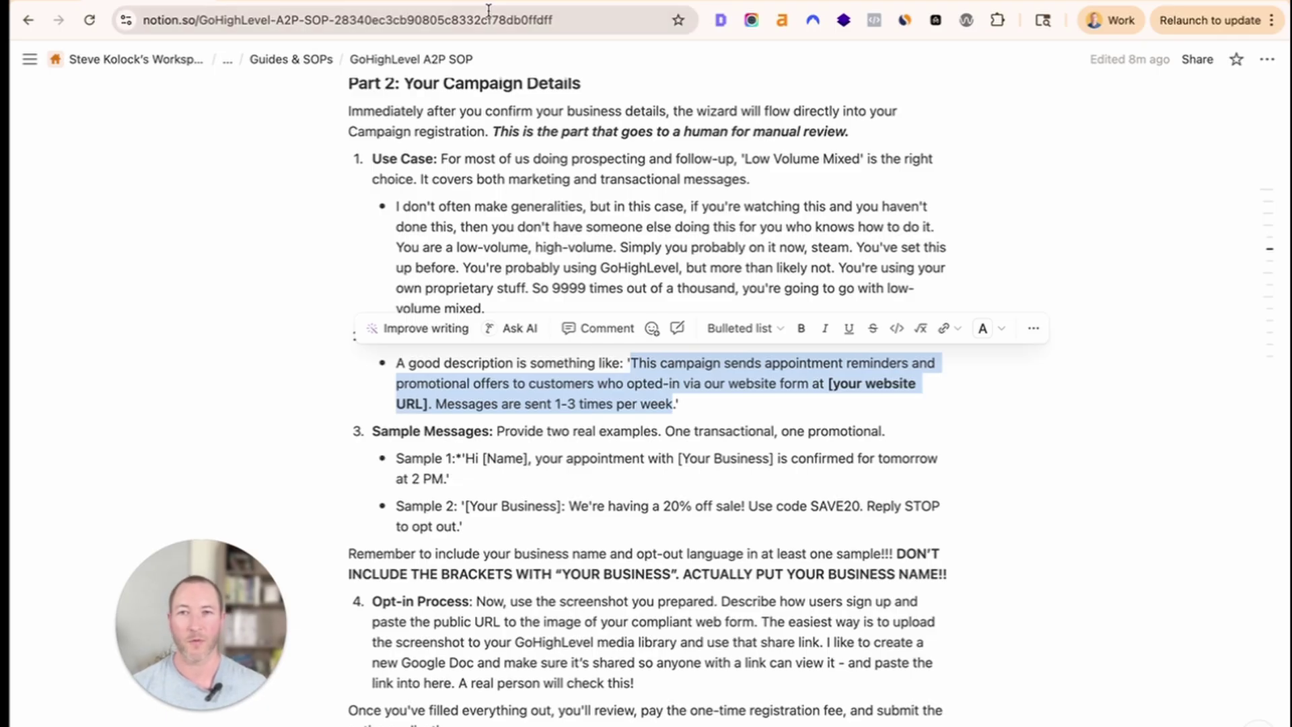
{"action": "left_click", "coordinate": [411, 2]}
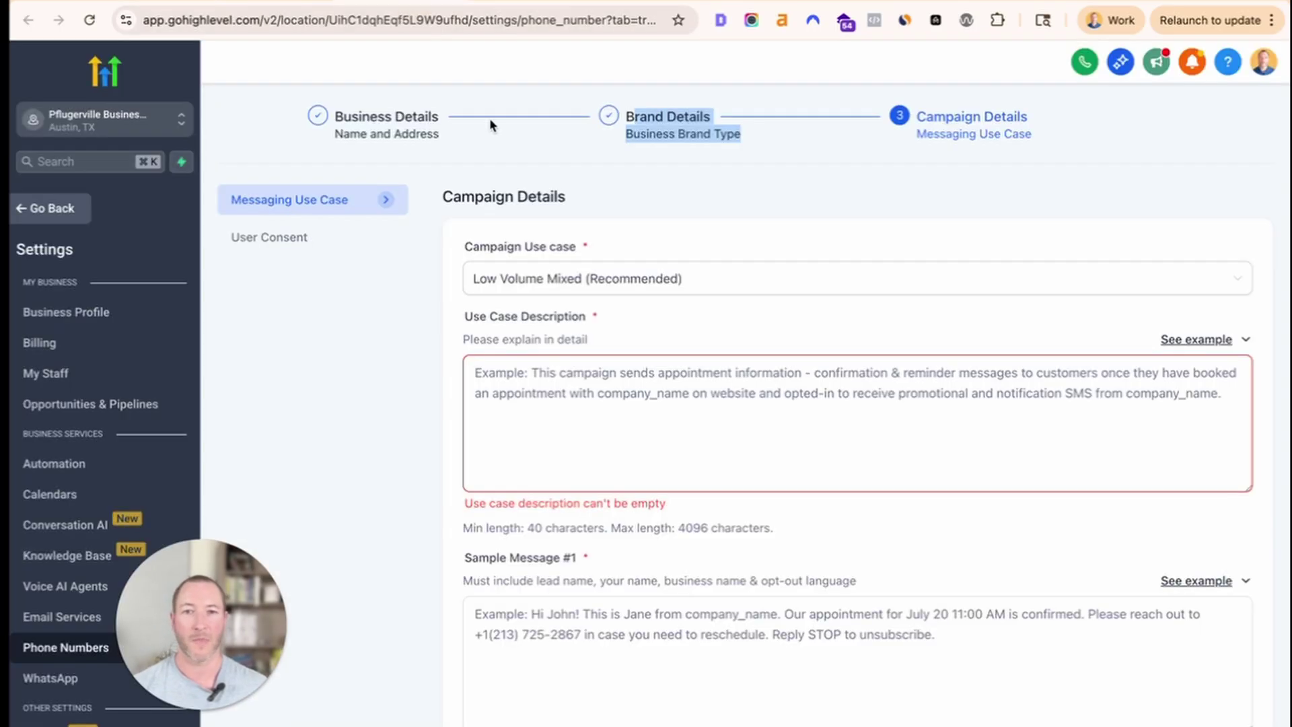
Open the Use Case Description examples and copy the first appointment-information sample.
{"action": "left_click", "coordinate": [1235, 340]}
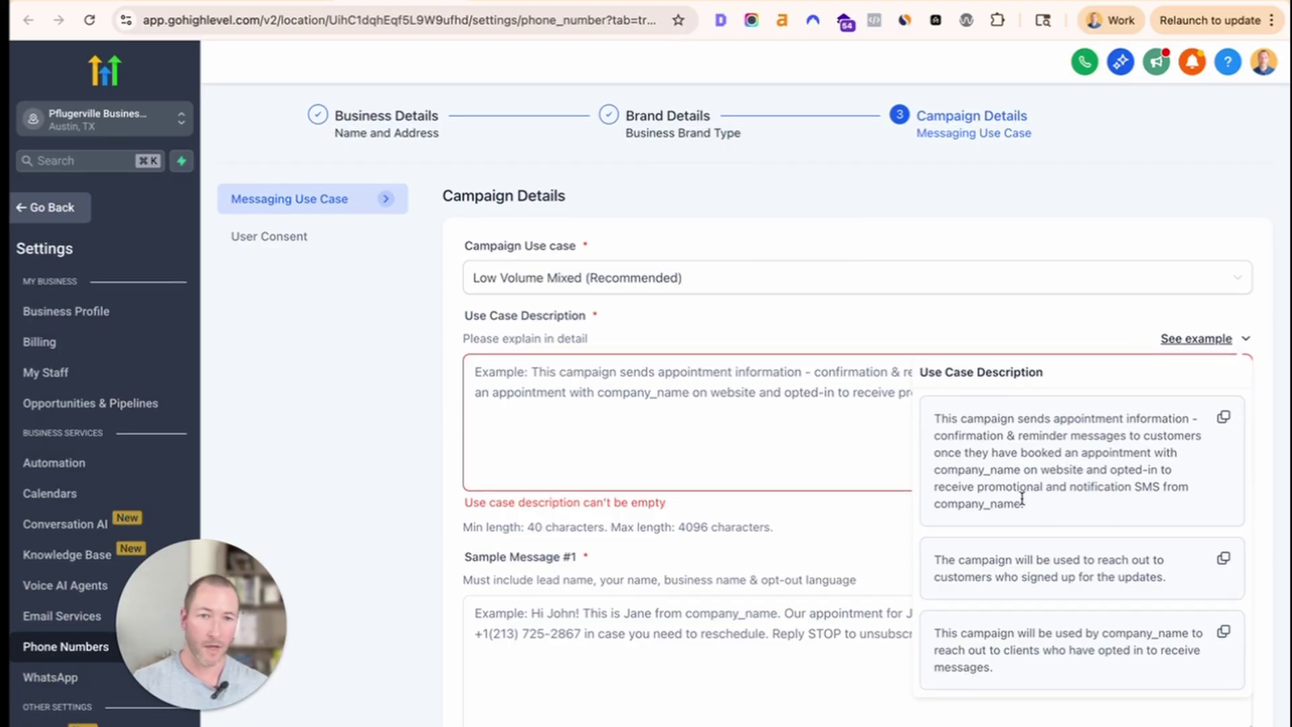
{"action": "left_click", "coordinate": [706, 410]}
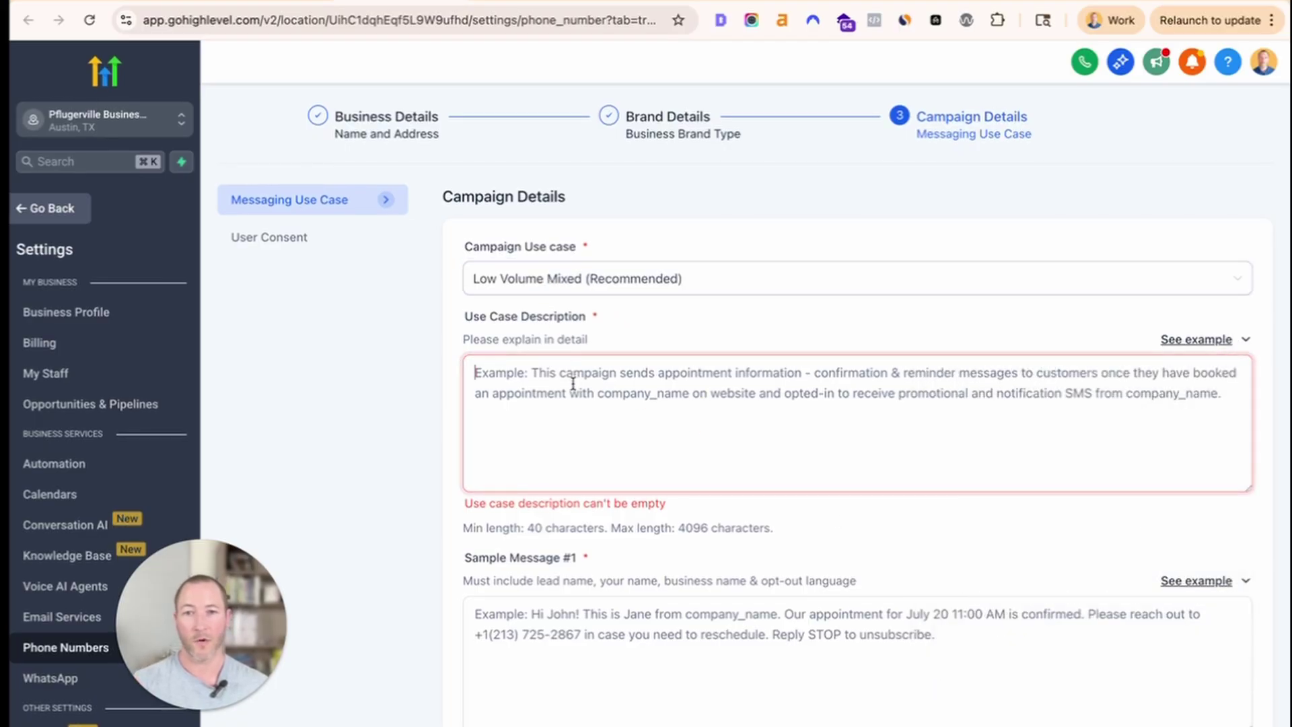
{"action": "scroll", "coordinate": [574, 383], "scroll_direction": "down", "scroll_amount": 6}
{"action": "scroll", "coordinate": [574, 389], "scroll_direction": "down", "scroll_amount": 1}
{"action": "scroll", "coordinate": [574, 387], "scroll_direction": "up", "scroll_amount": 9}
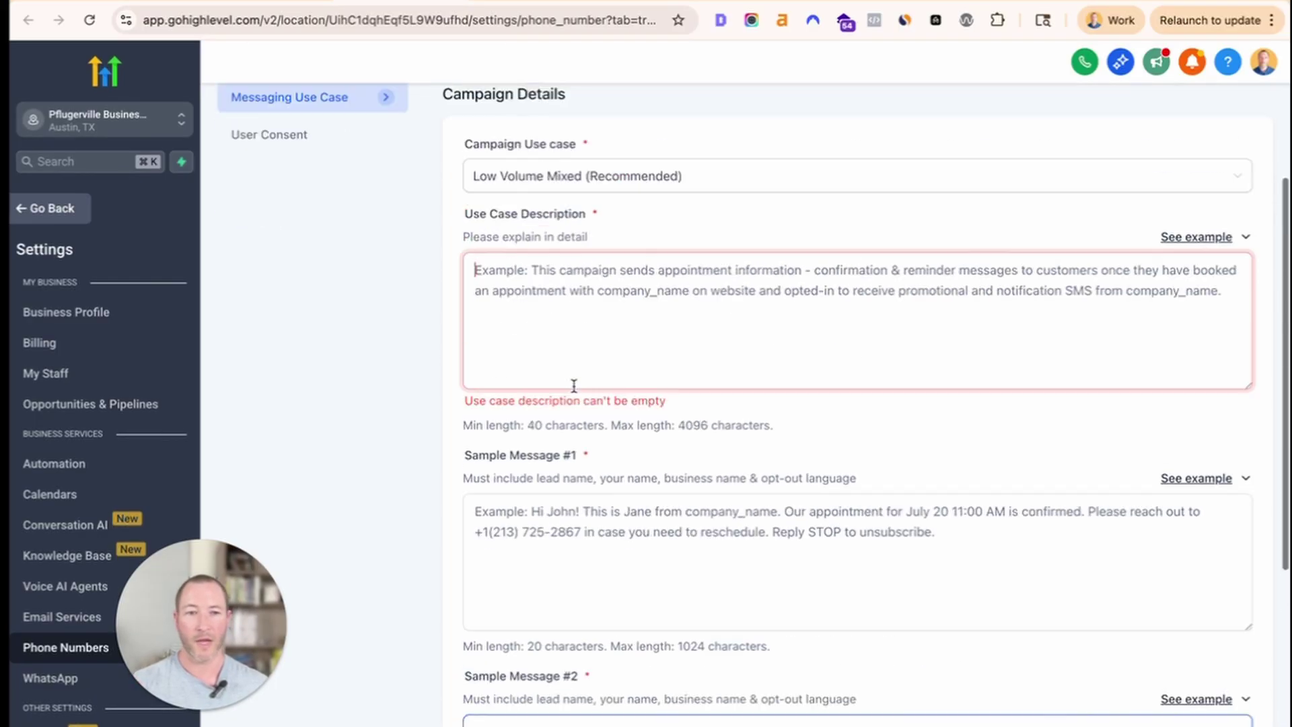
{"action": "scroll", "coordinate": [575, 397], "scroll_direction": "down", "scroll_amount": 2}
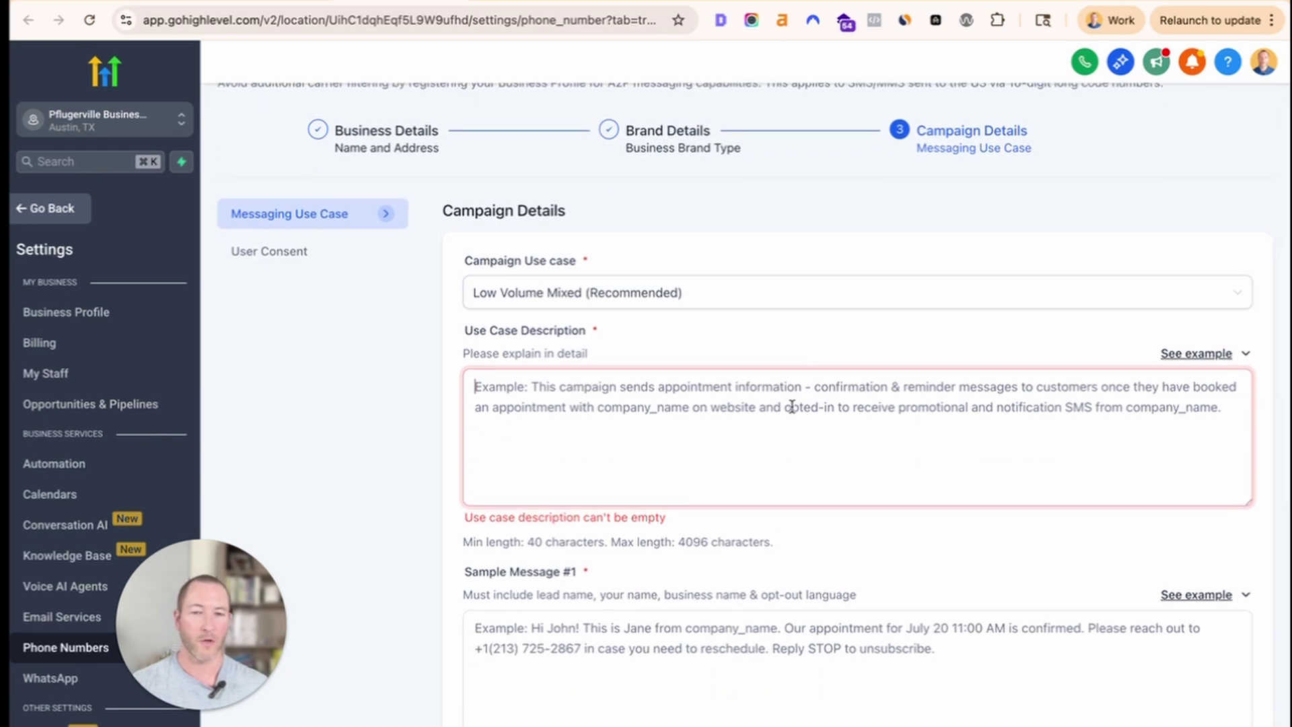
{"action": "left_click", "coordinate": [1232, 355]}
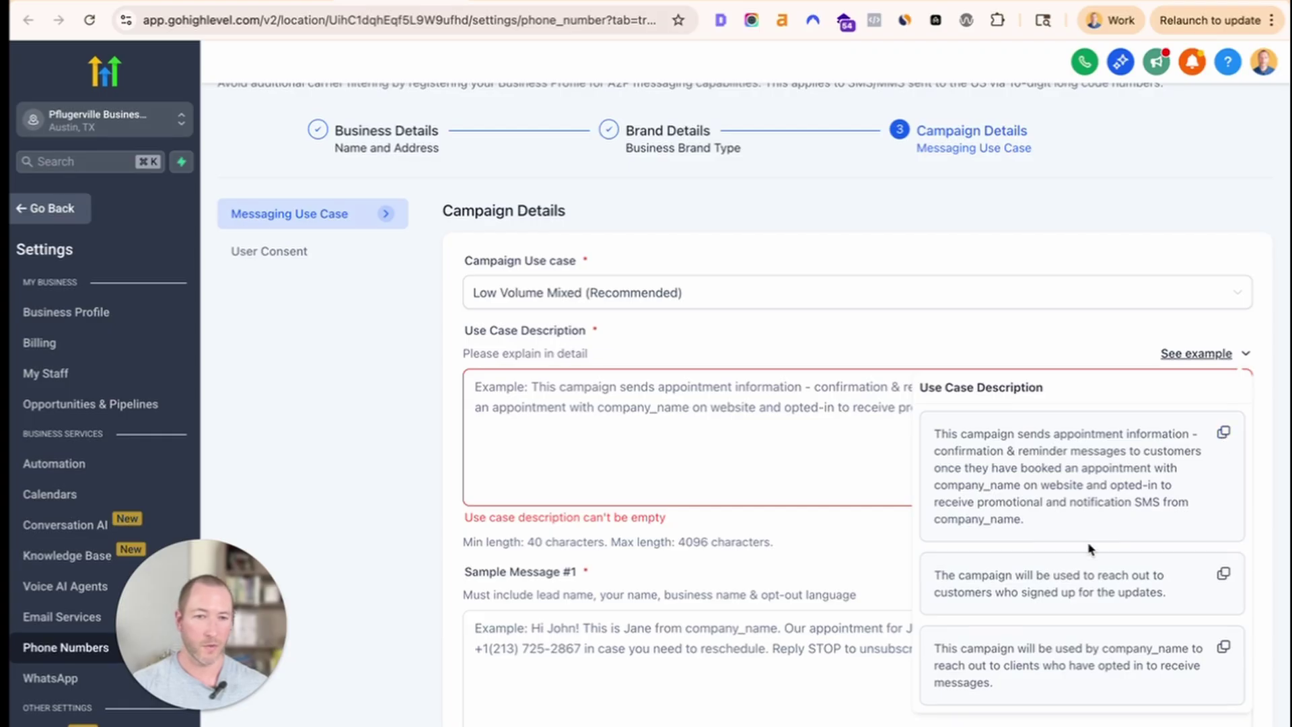
{"action": "left_click_drag", "start_coordinate": [1147, 684], "coordinate": [964, 636]}
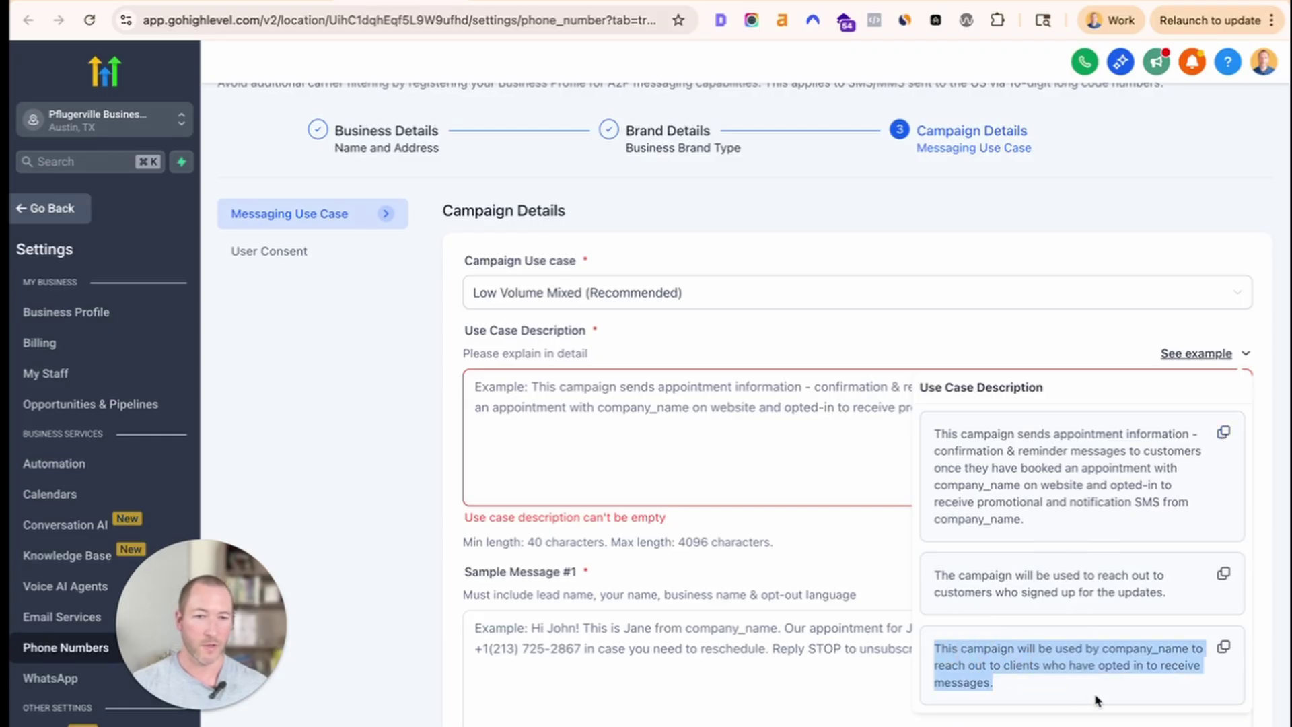
{"action": "left_click", "coordinate": [1224, 434]}
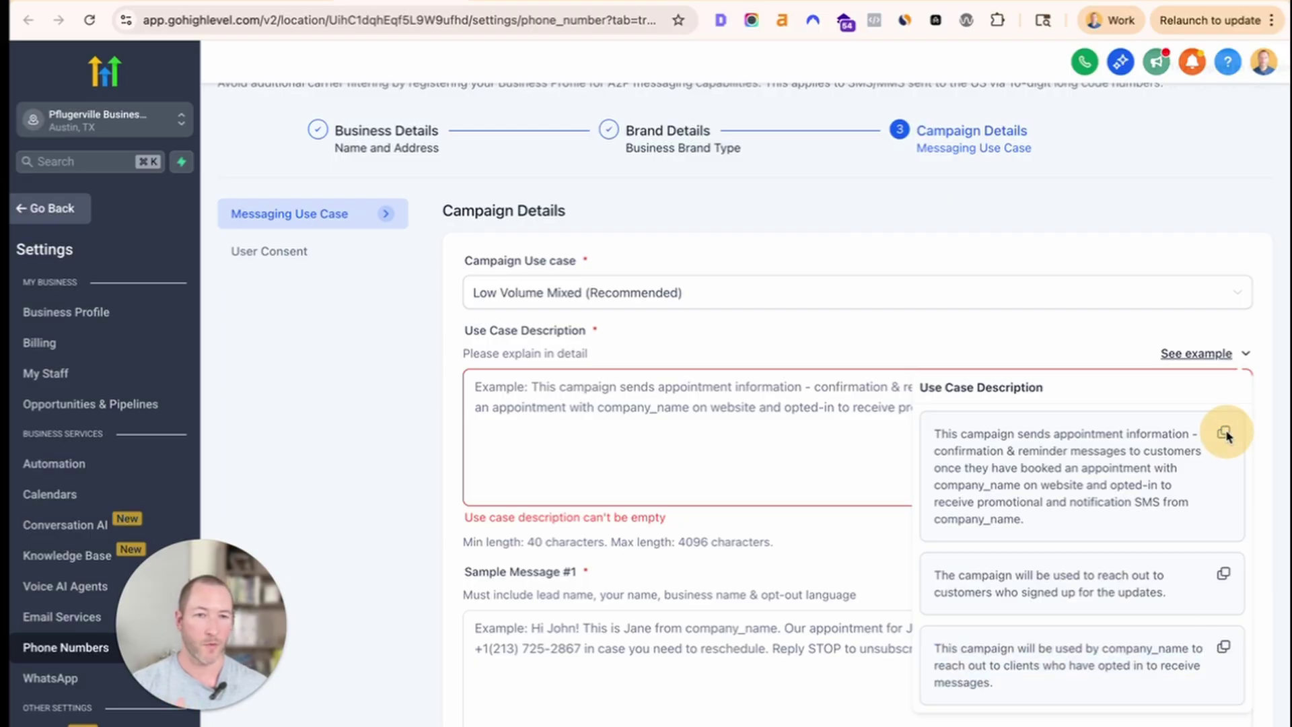
{"action": "left_click", "coordinate": [672, 452]}
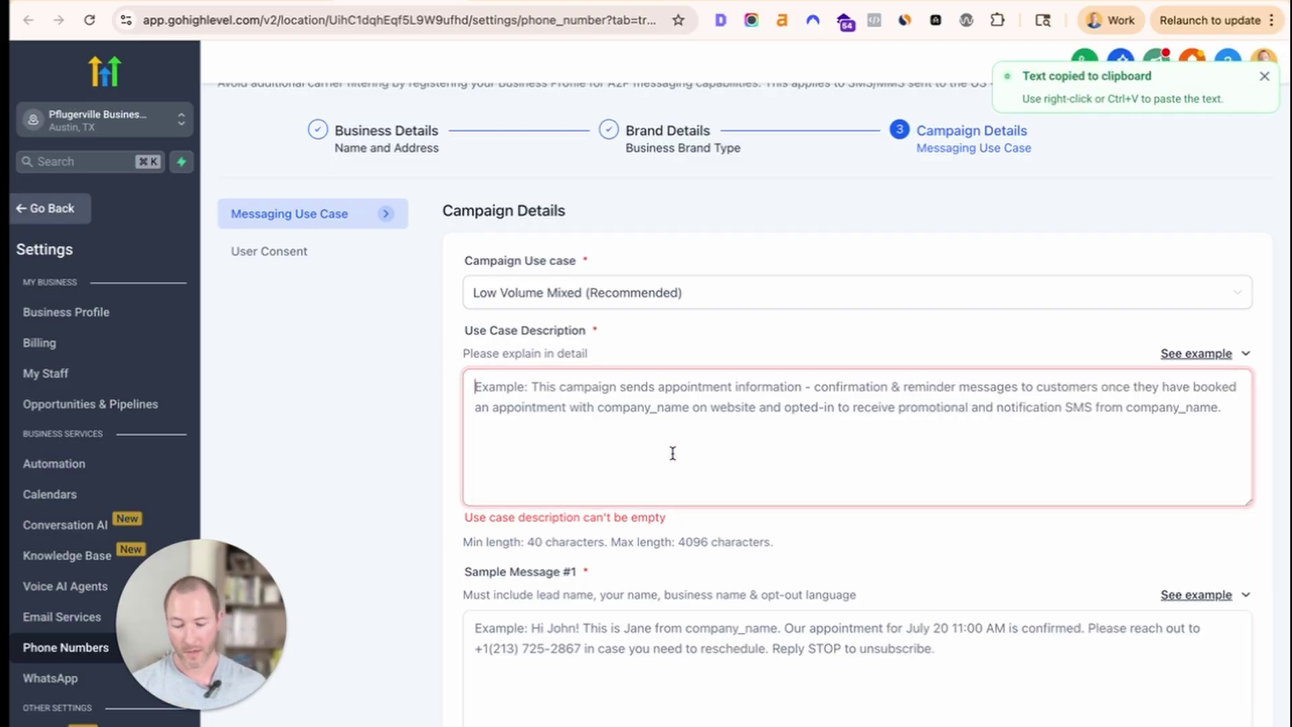
Paste the example description and replace company_name with 'Cedar Web Agency LLC'.
{"action": "key", "text": "super+v"}
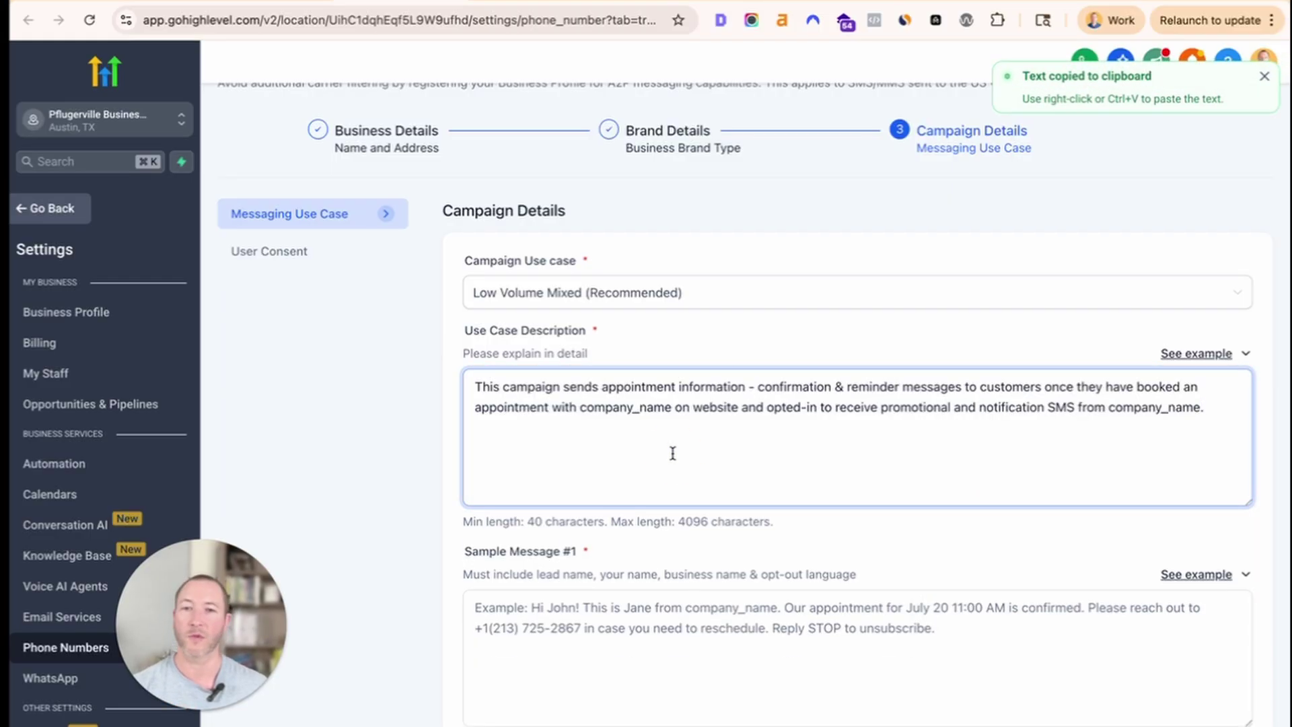
{"action": "left_click_drag", "start_coordinate": [568, 383], "coordinate": [723, 388]}
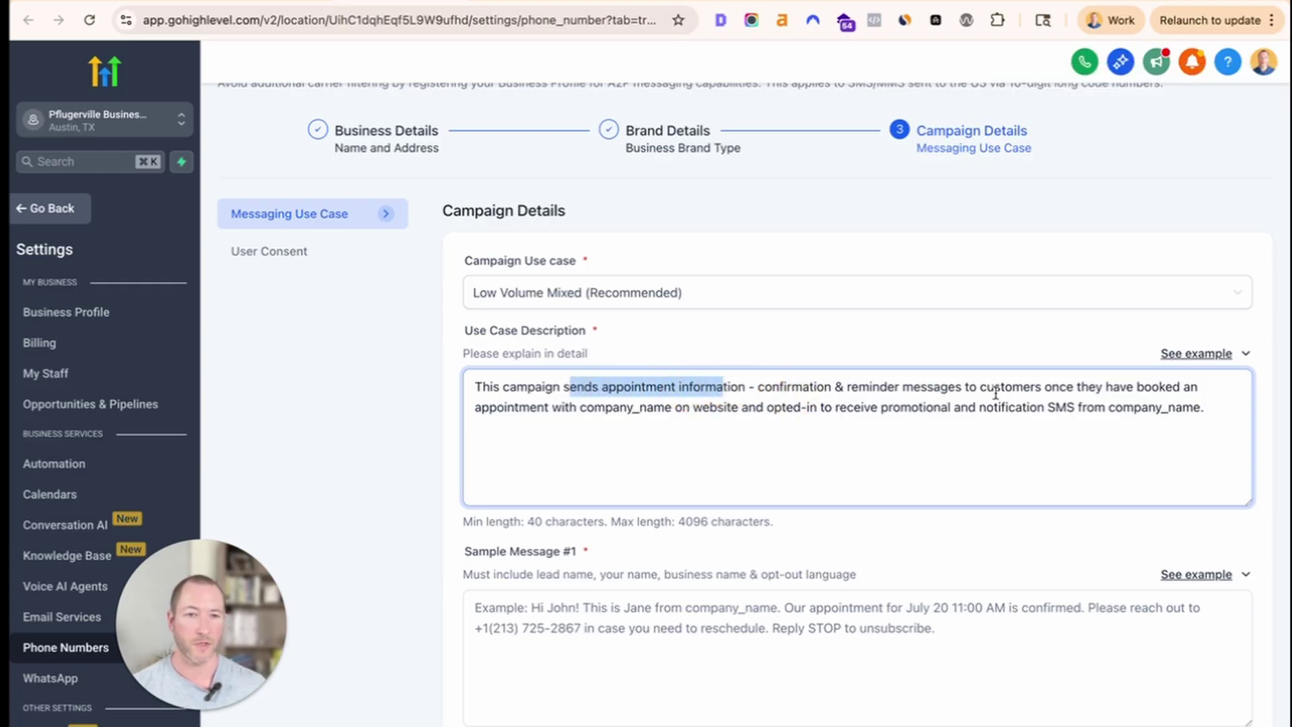
{"action": "double_click", "coordinate": [585, 409]}
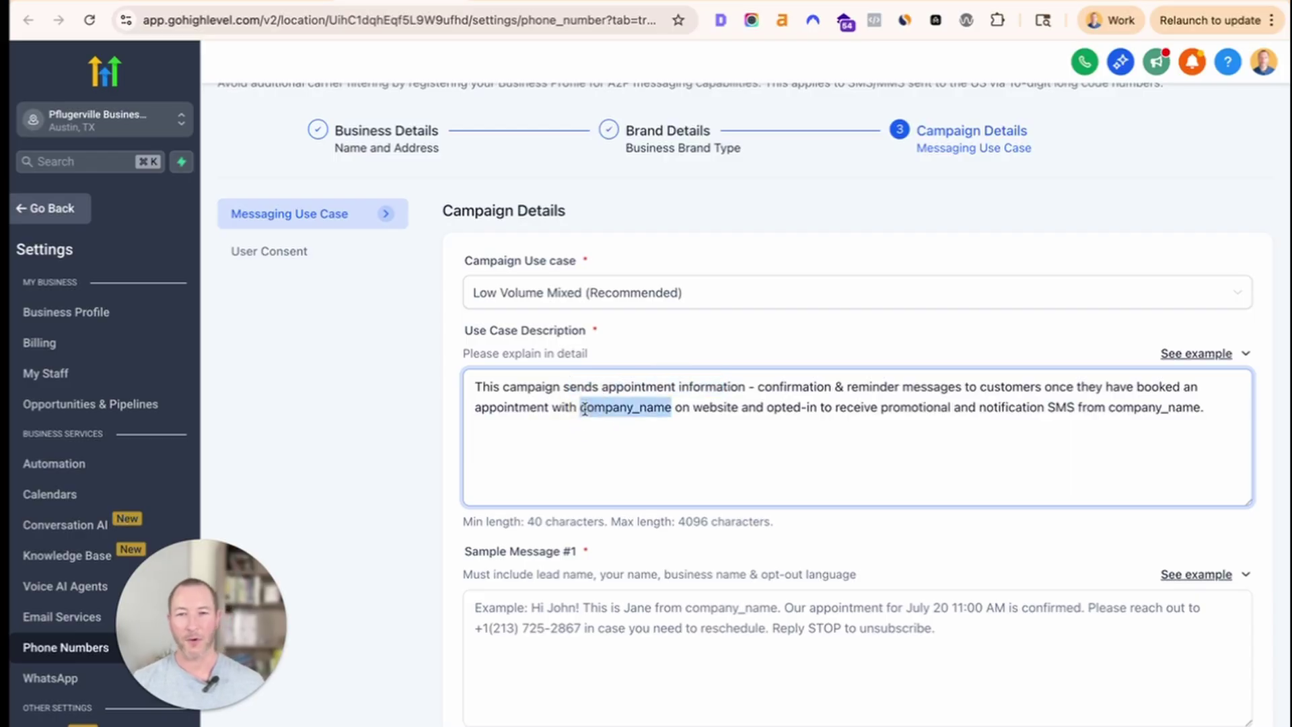
{"action": "type", "text": "Cedar We"}
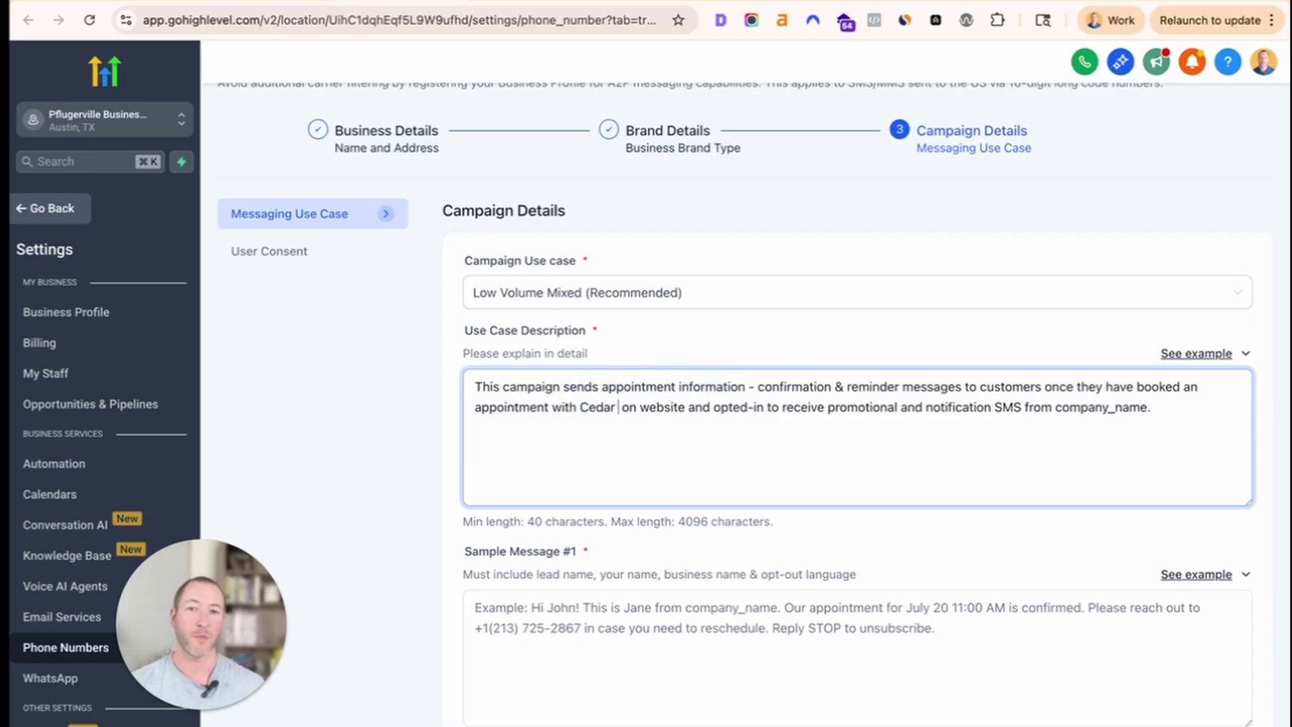
{"action": "type", "text": "b Agency "}
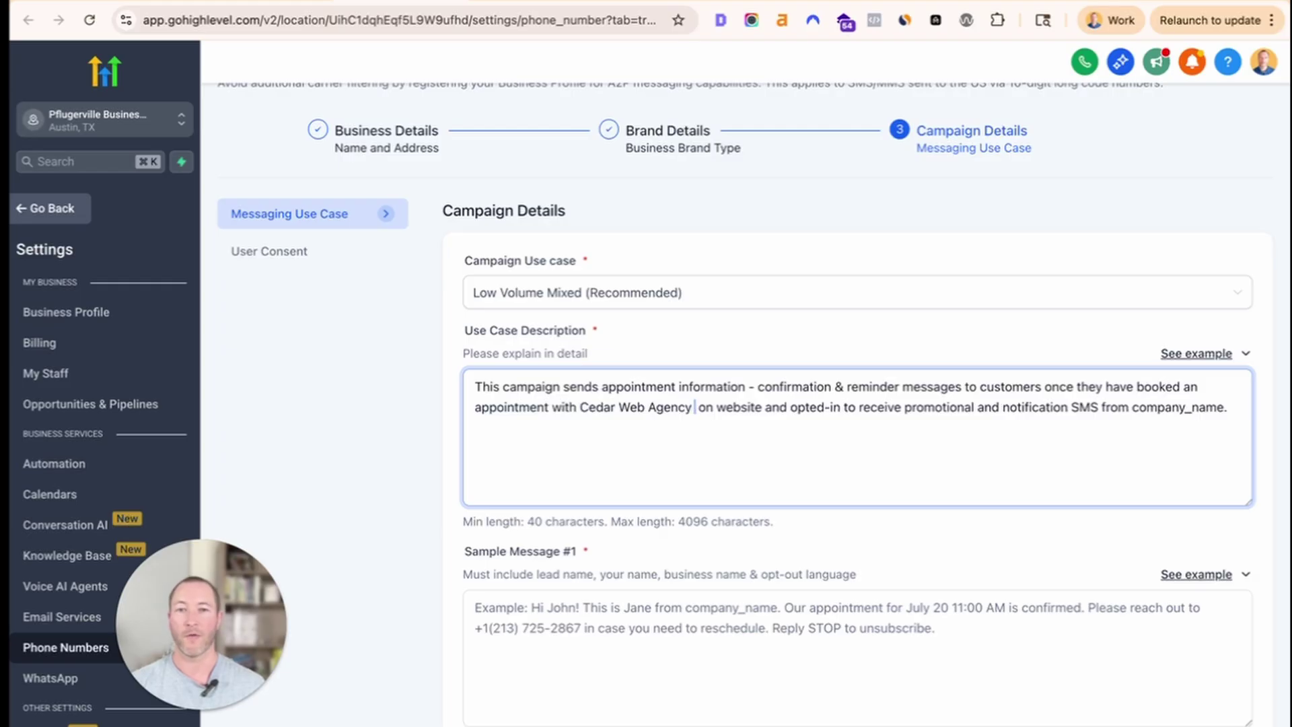
{"action": "type", "text": "LLC"}
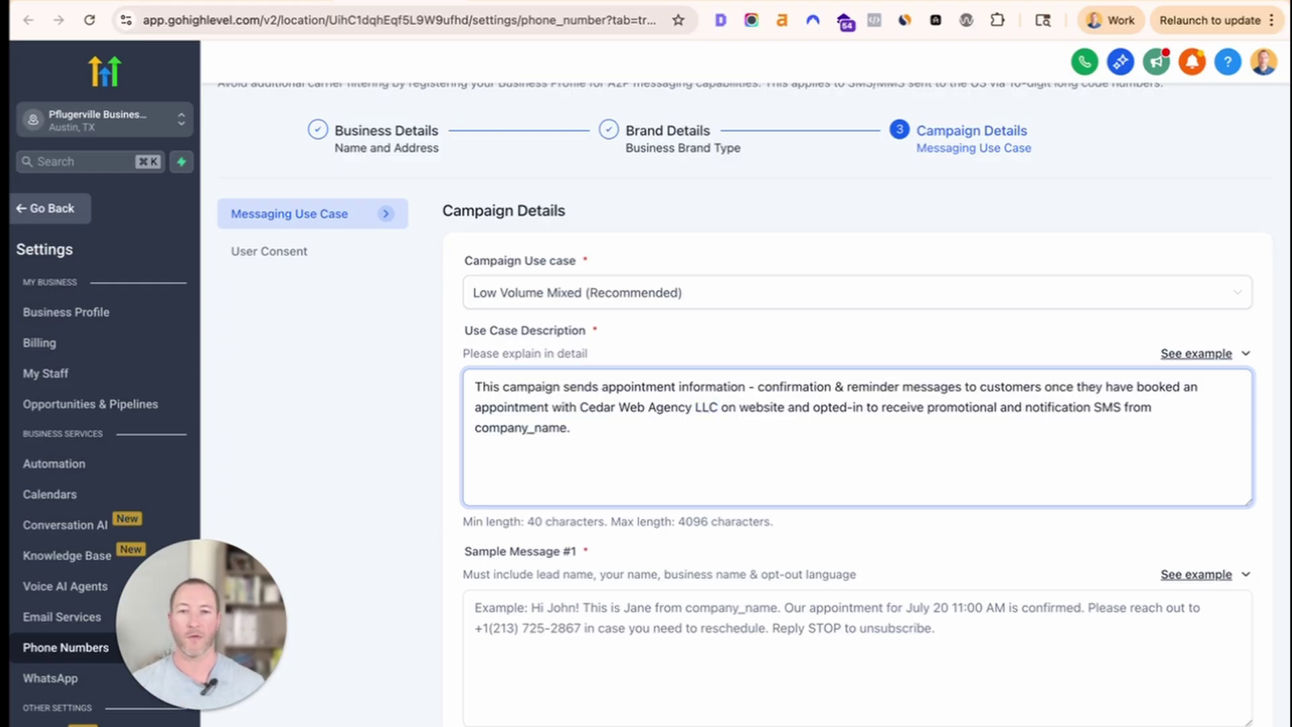
{"action": "key", "text": "alt+shift+Left"}
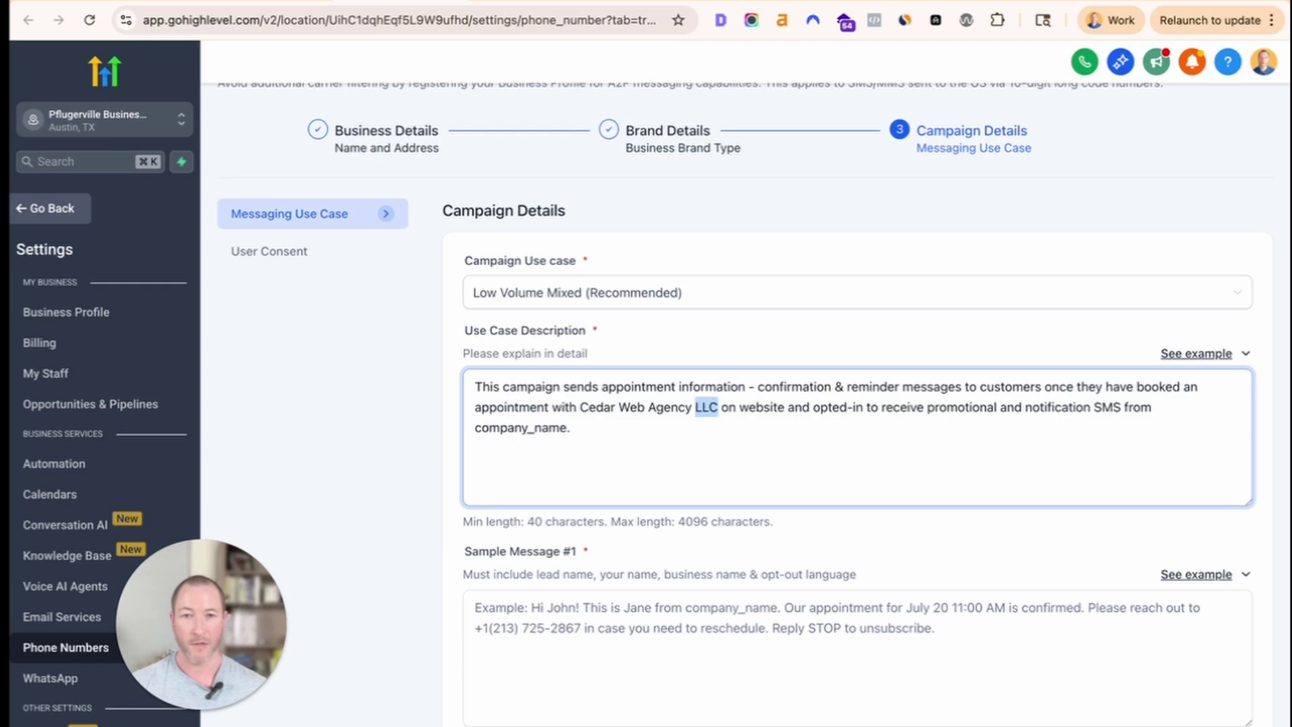
{"action": "key", "text": "BackSpace"}
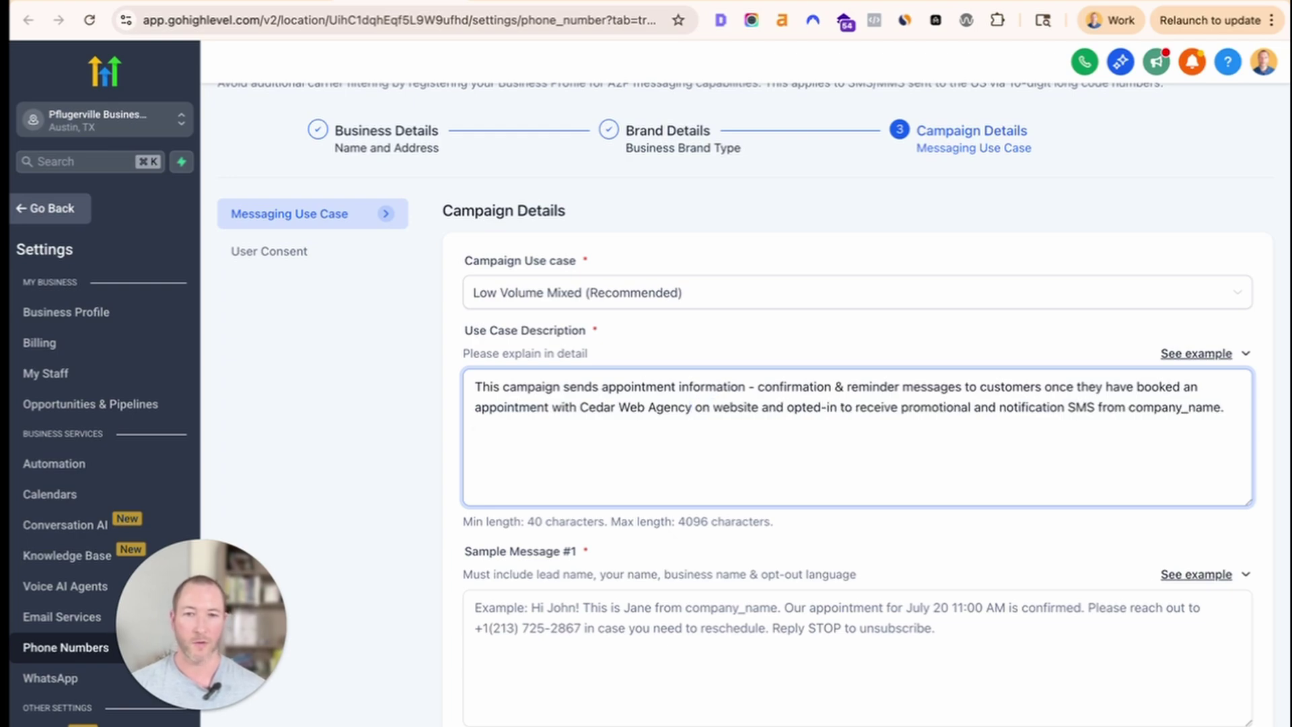
{"action": "type", "text": "LL "}
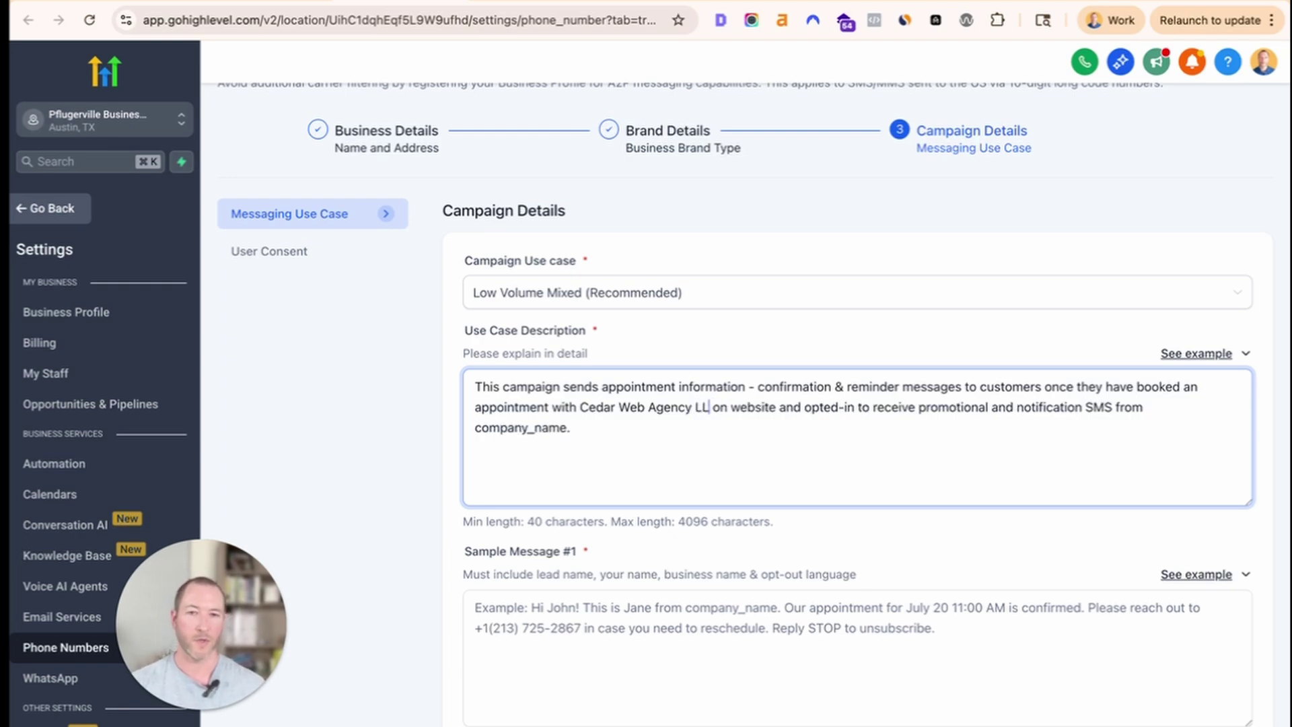
{"action": "type", "text": "C"}
{"action": "key", "text": "Right"}
{"action": "key", "text": "Right"}
{"action": "key", "text": "Right"}
{"action": "key", "text": "Right"}
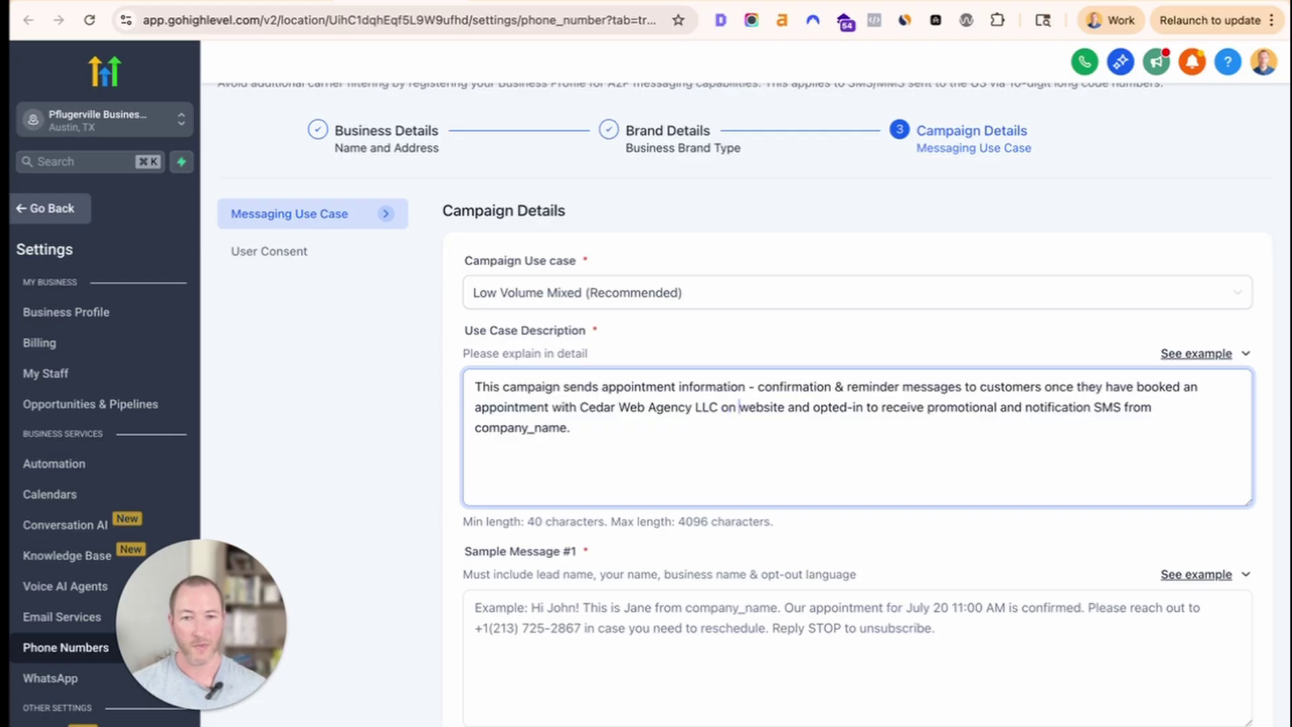
{"action": "key", "text": "alt+shift+Right"}
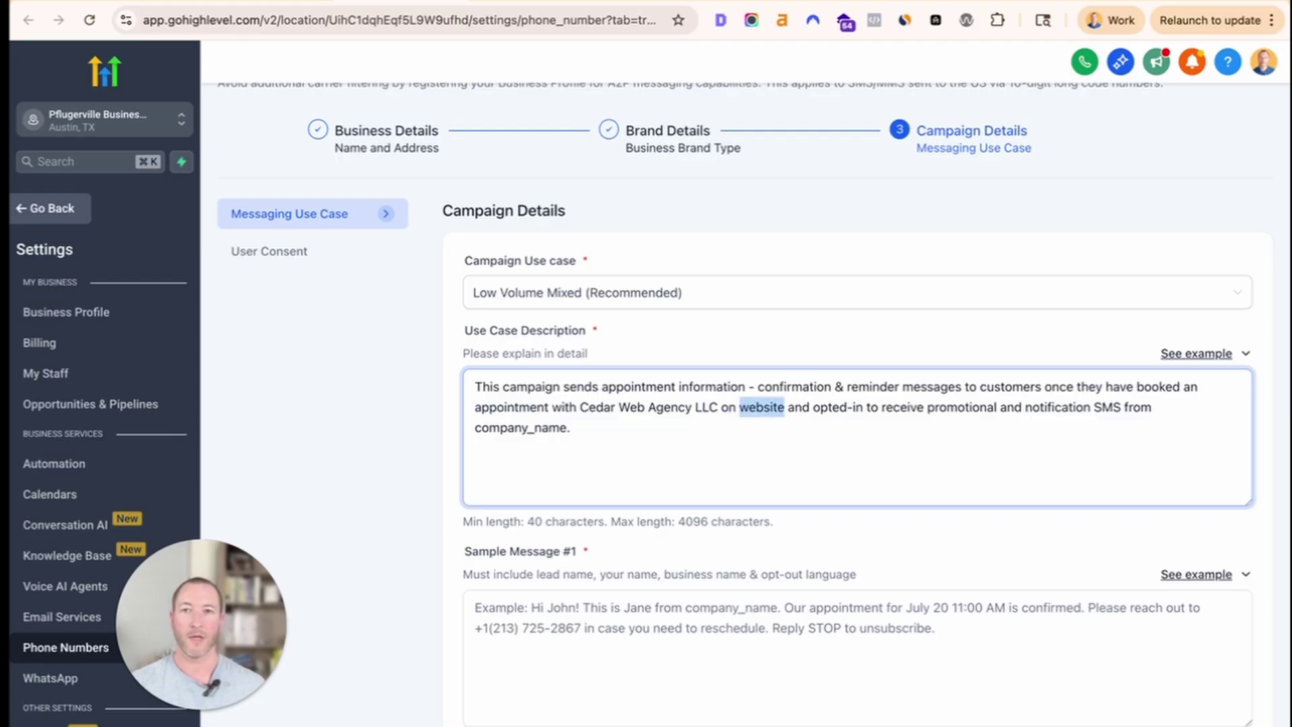
{"action": "type", "text": "https://"}
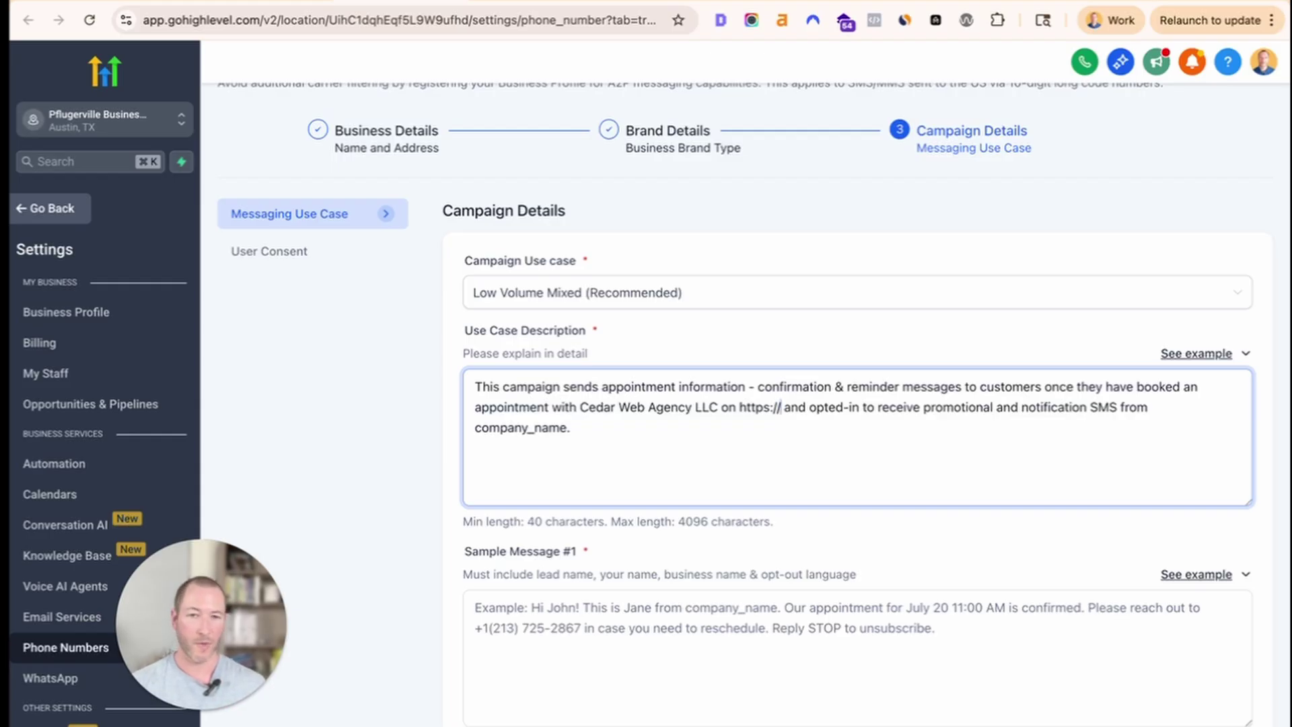
{"action": "type", "text": "site.dom"}
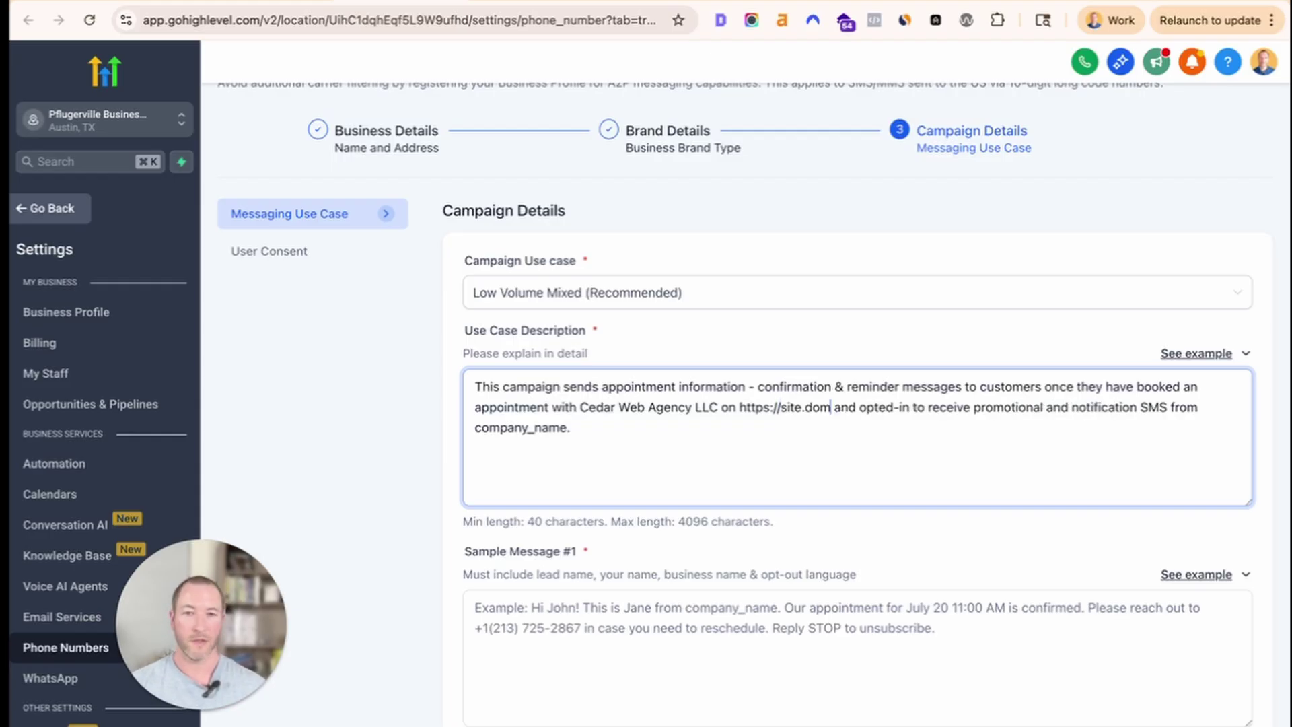
{"action": "type", "text": "ain.com"}
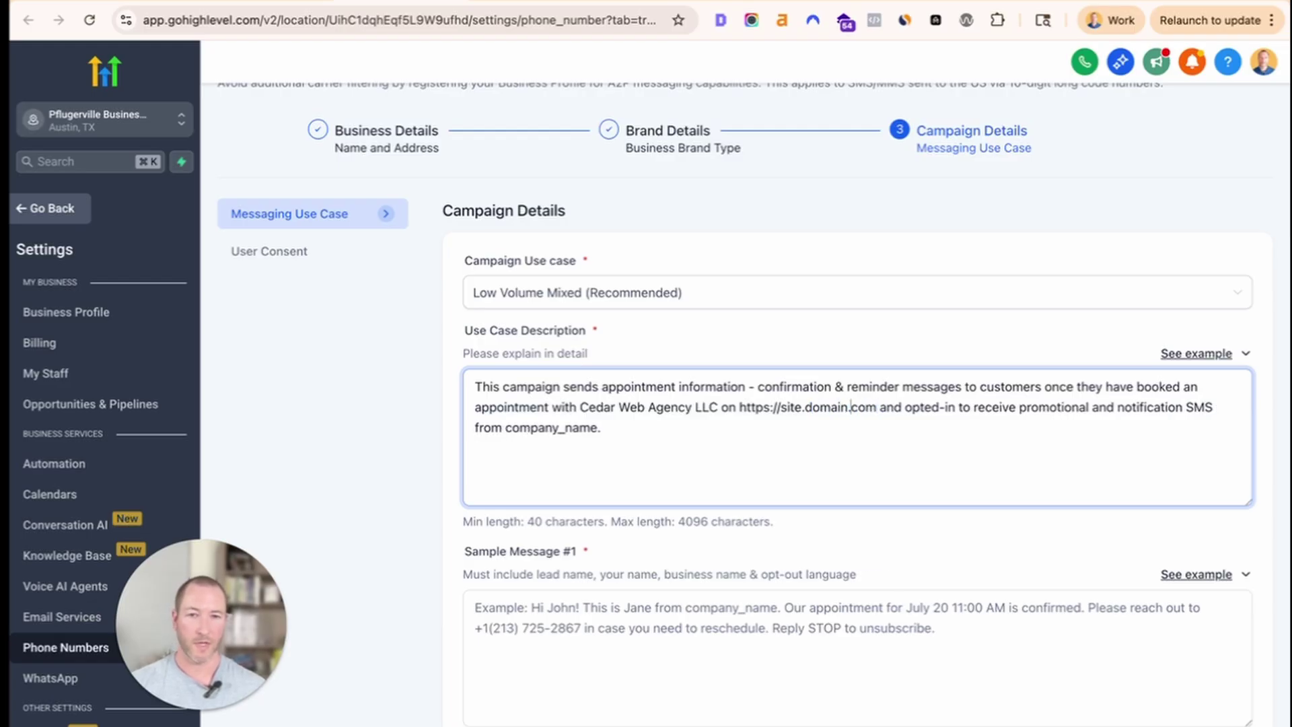
{"action": "key", "text": "alt+shift+Left"}
{"action": "type", "text": "cedarweba"}
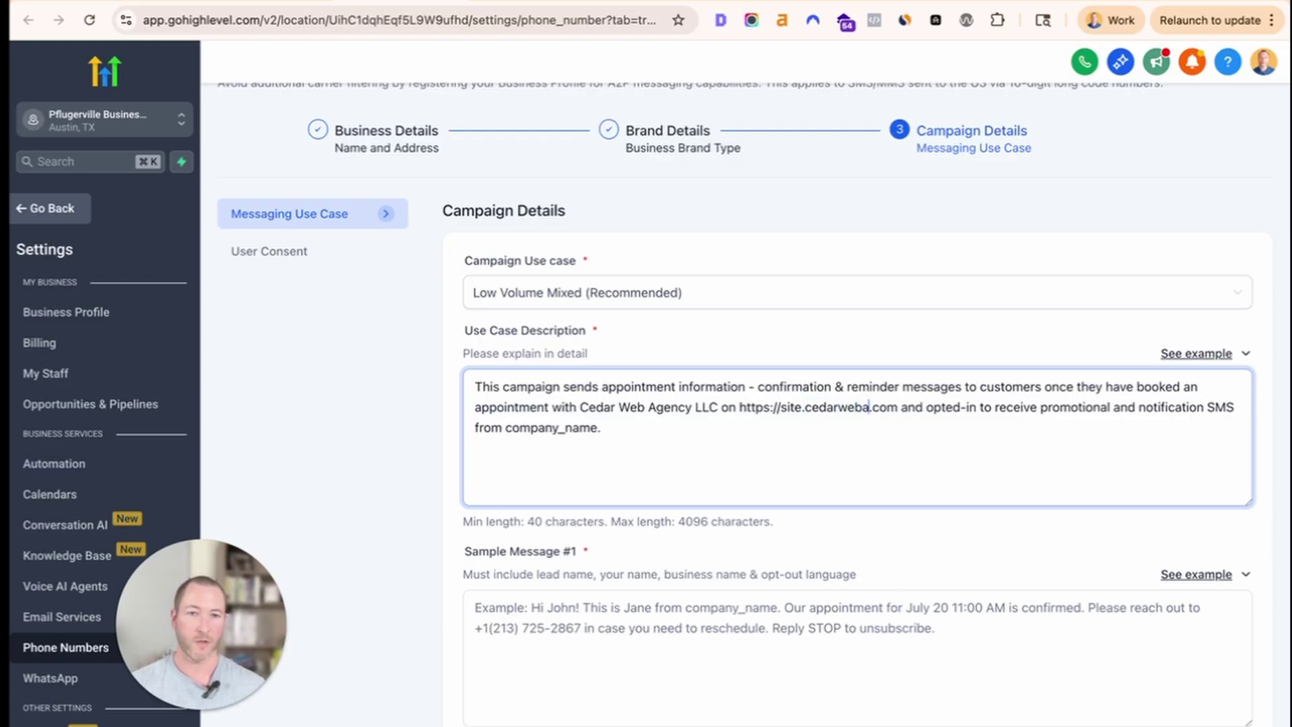
{"action": "type", "text": "gency"}
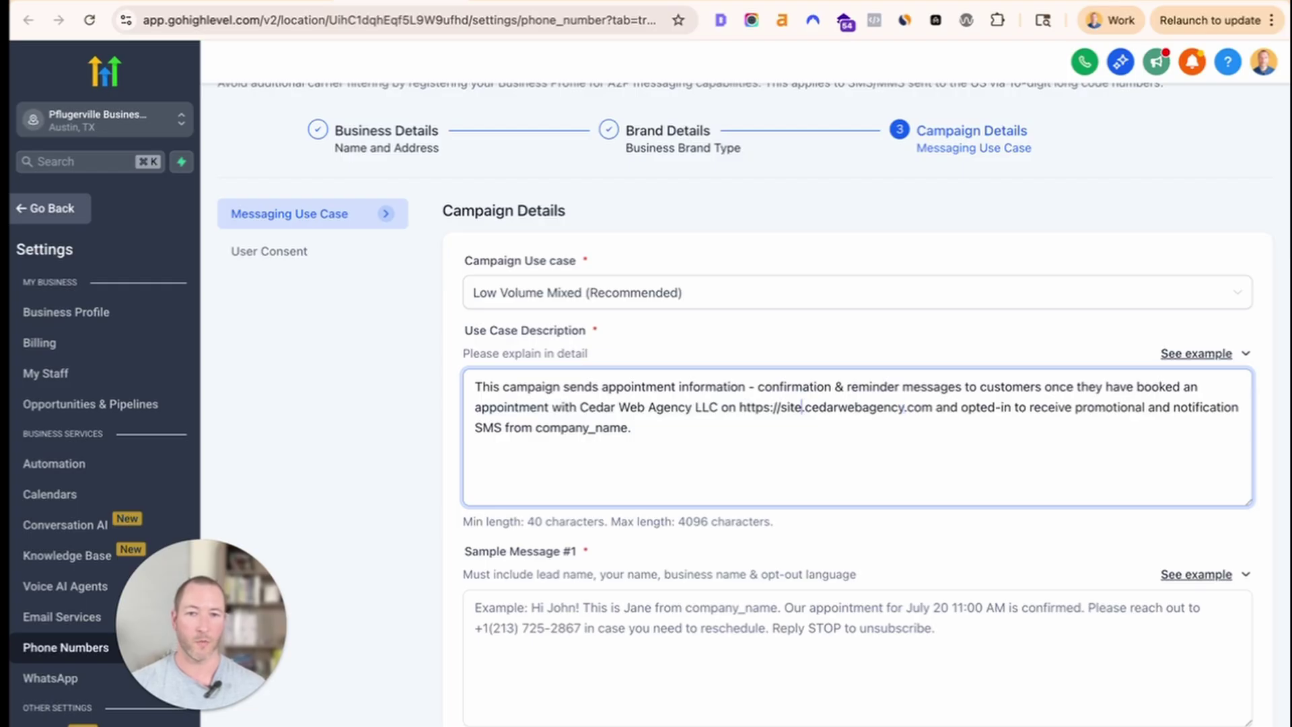
{"action": "key", "text": "alt+shift+Left"}
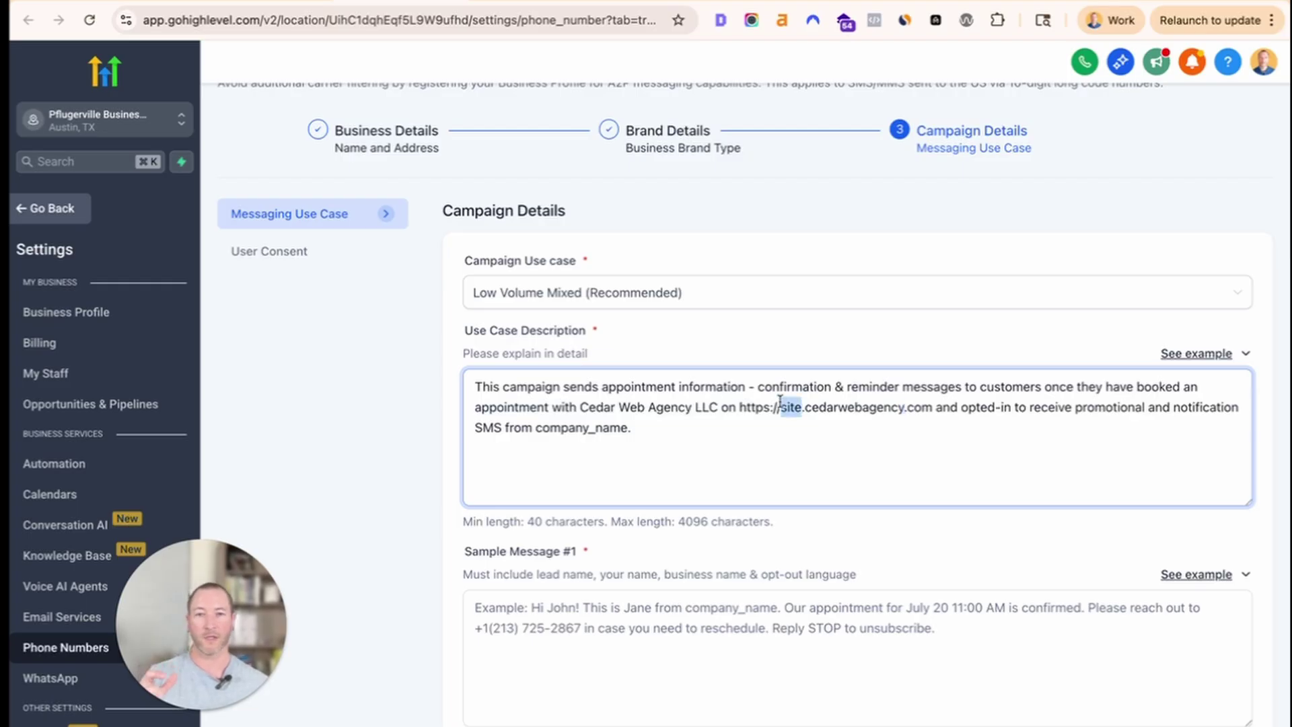
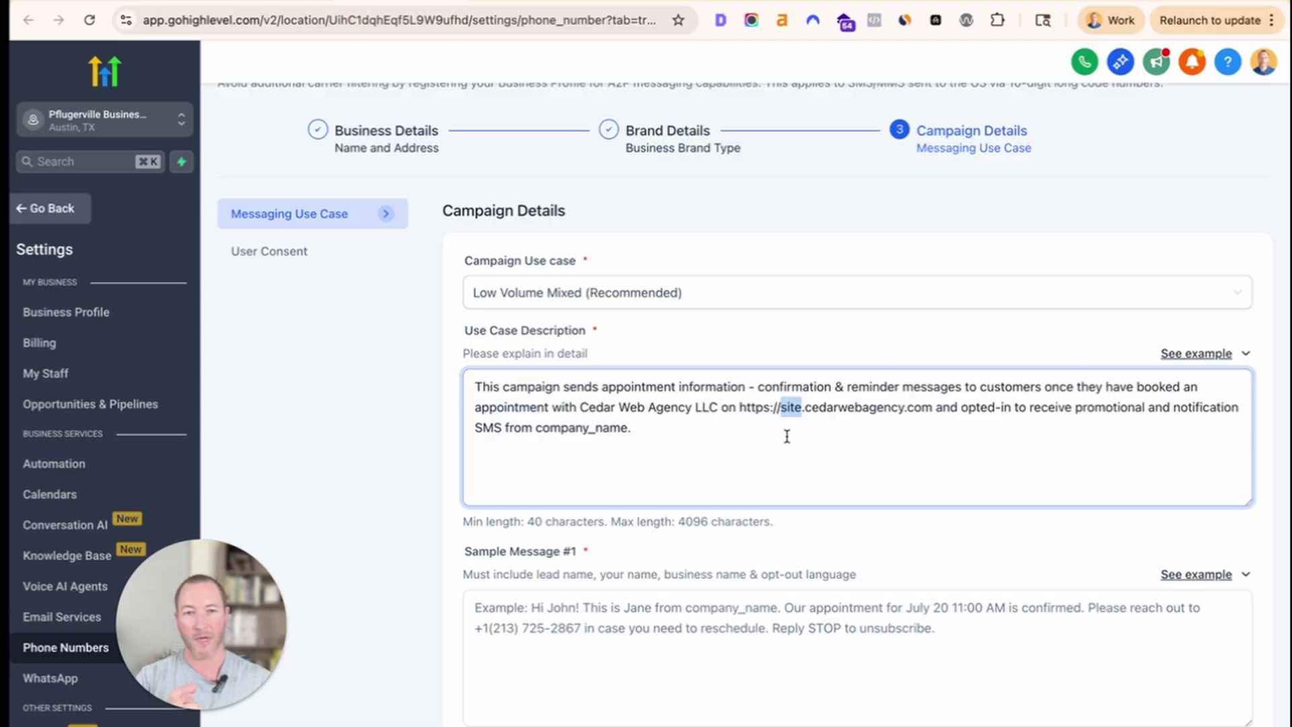
{"action": "key", "text": "BackSpace"}
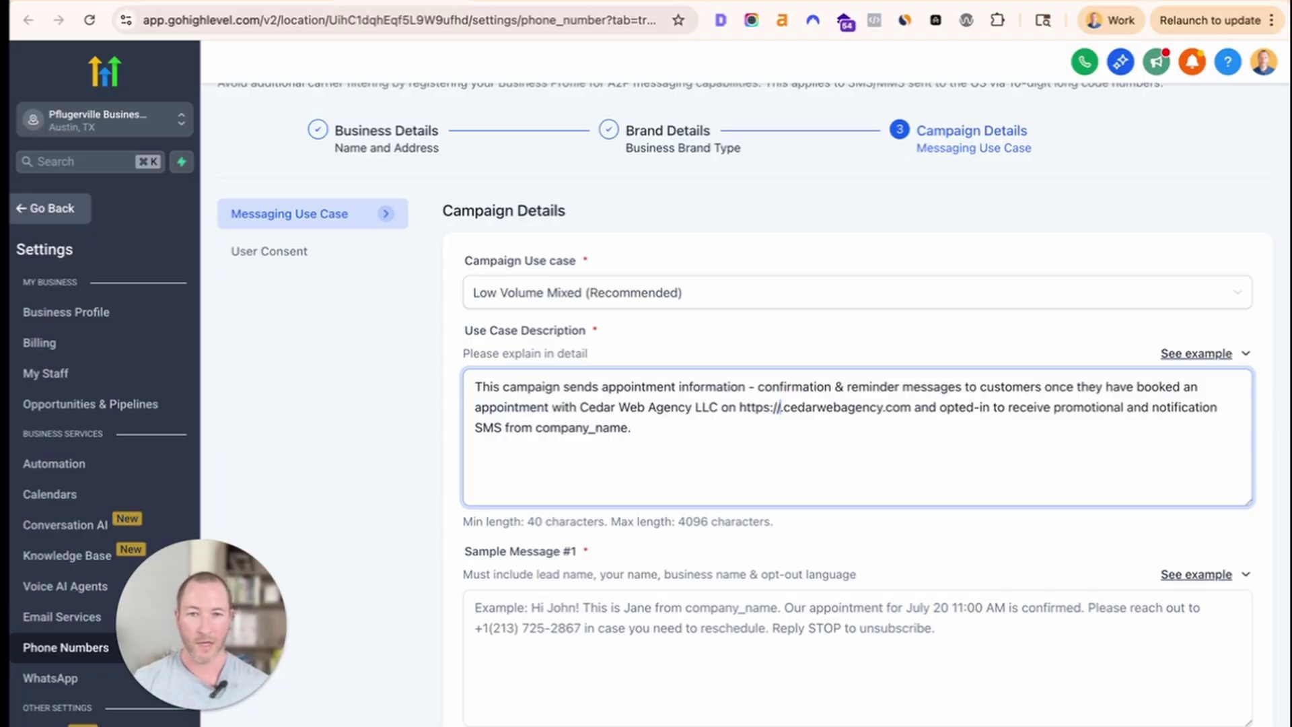
{"action": "key", "text": "Delete"}
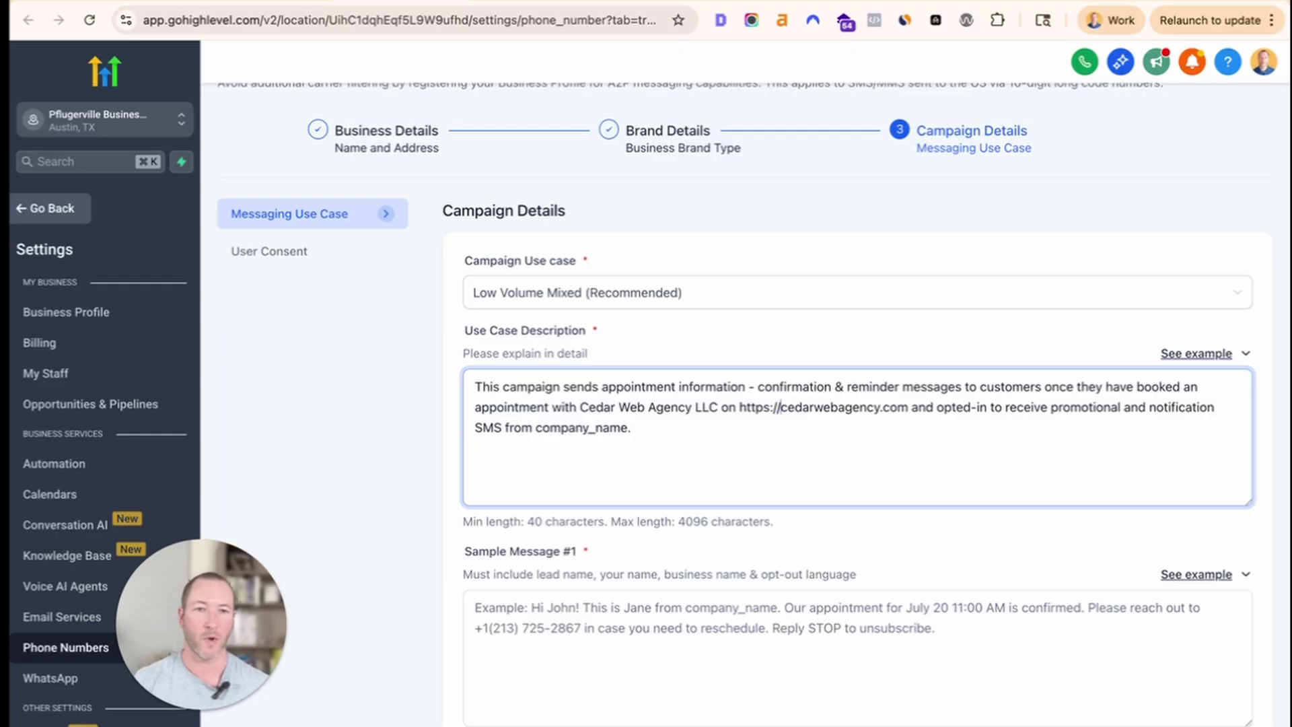
{"action": "left_click_drag", "start_coordinate": [738, 407], "coordinate": [908, 408]}
{"action": "left_click", "coordinate": [830, 445]}
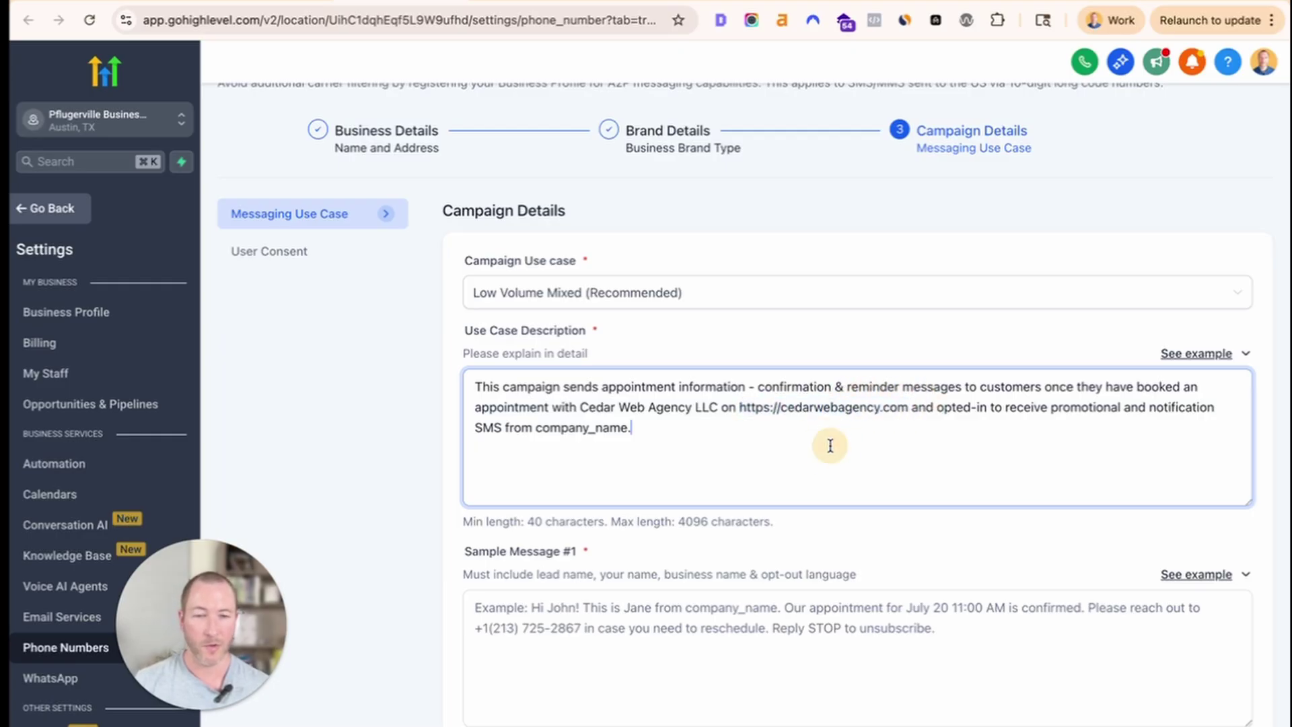
{"action": "left_click", "coordinate": [905, 406]}
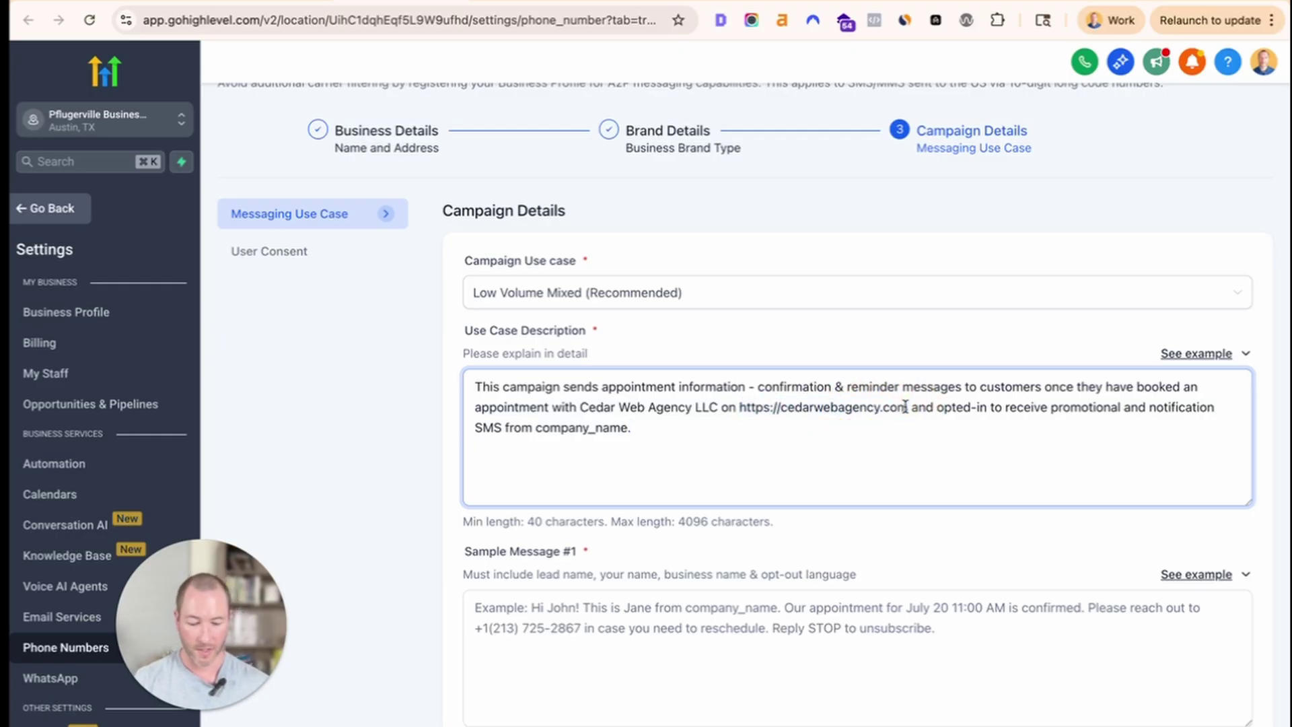
{"action": "type", "text": "/contact"}
{"action": "key", "text": "shift+Left"}
{"action": "key", "text": "shift+Left"}
{"action": "key", "text": "shift+Left"}
{"action": "key", "text": "shift+Left"}
{"action": "key", "text": "shift+Left"}
{"action": "key", "text": "shift+Left"}
{"action": "key", "text": "shift+Left"}
{"action": "key", "text": "shift+Left"}
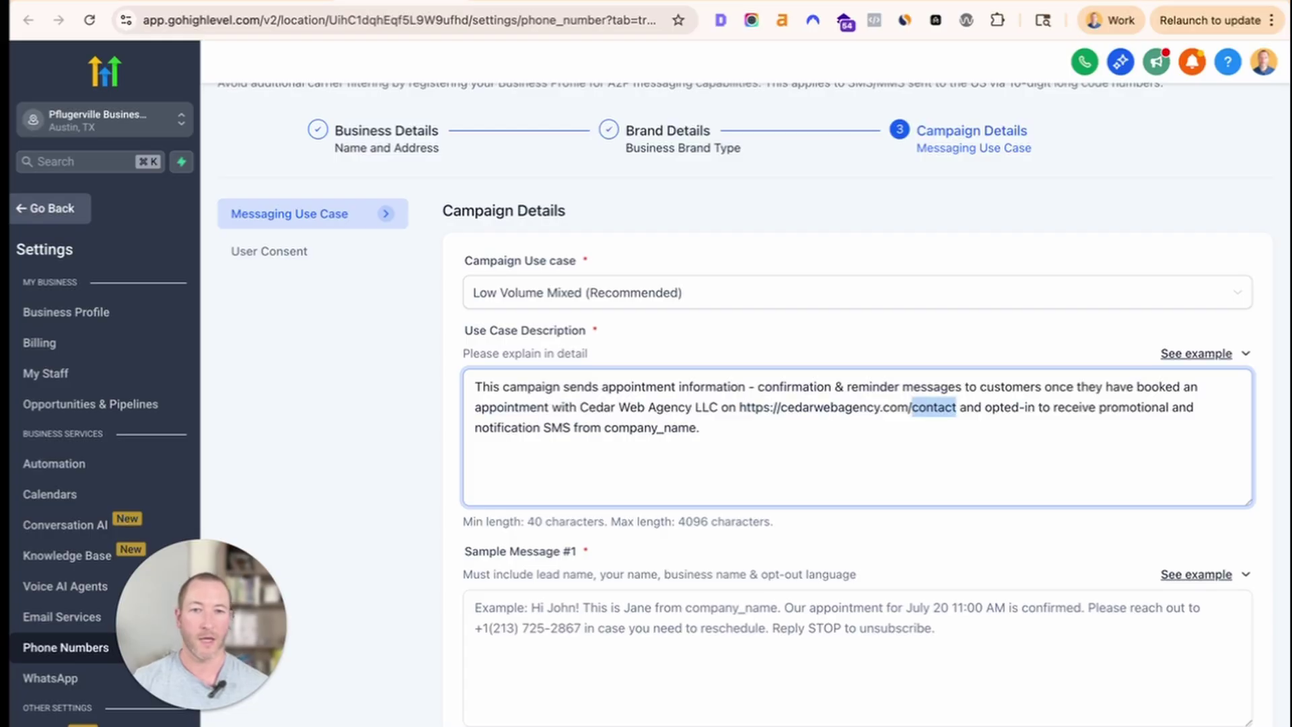
{"action": "key", "text": "BackSpace"}
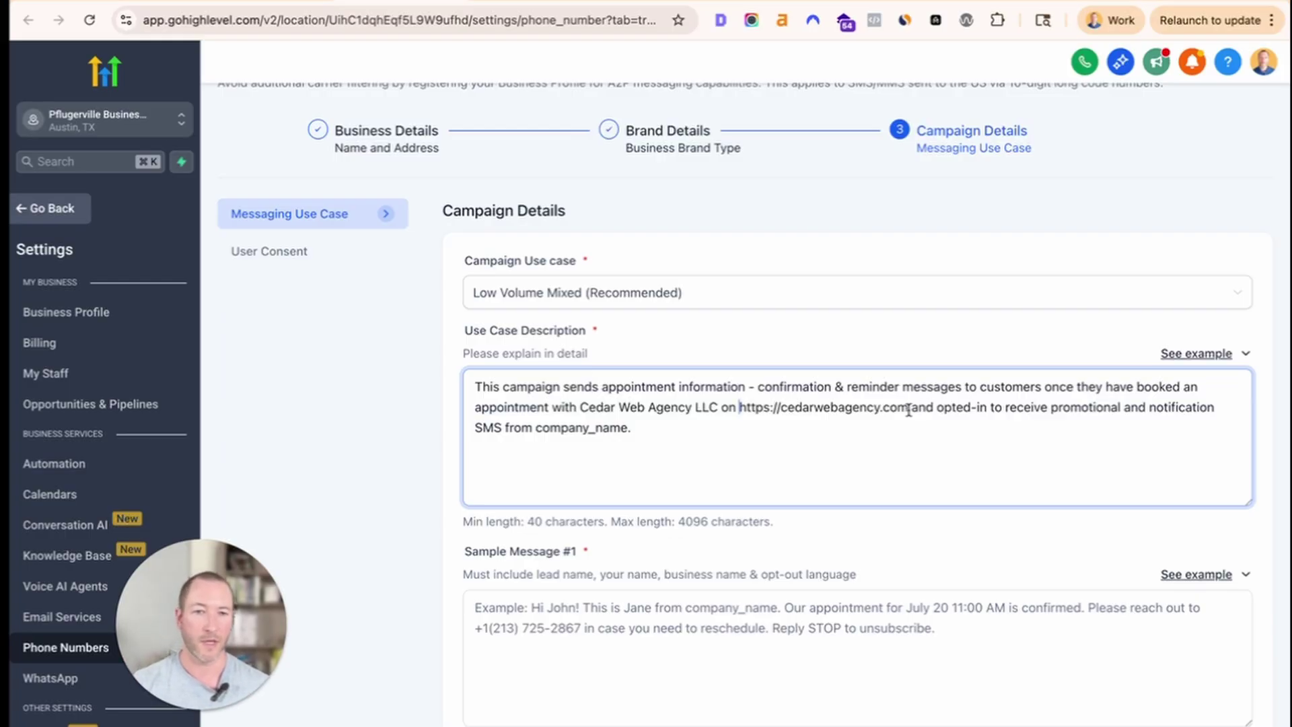
Replace the company_name placeholder in the description with 'Cedar Web Agency LLC'.
{"action": "left_click_drag", "start_coordinate": [935, 407], "coordinate": [718, 407]}
{"action": "key", "text": "super+c"}
{"action": "left_click", "coordinate": [637, 428]}
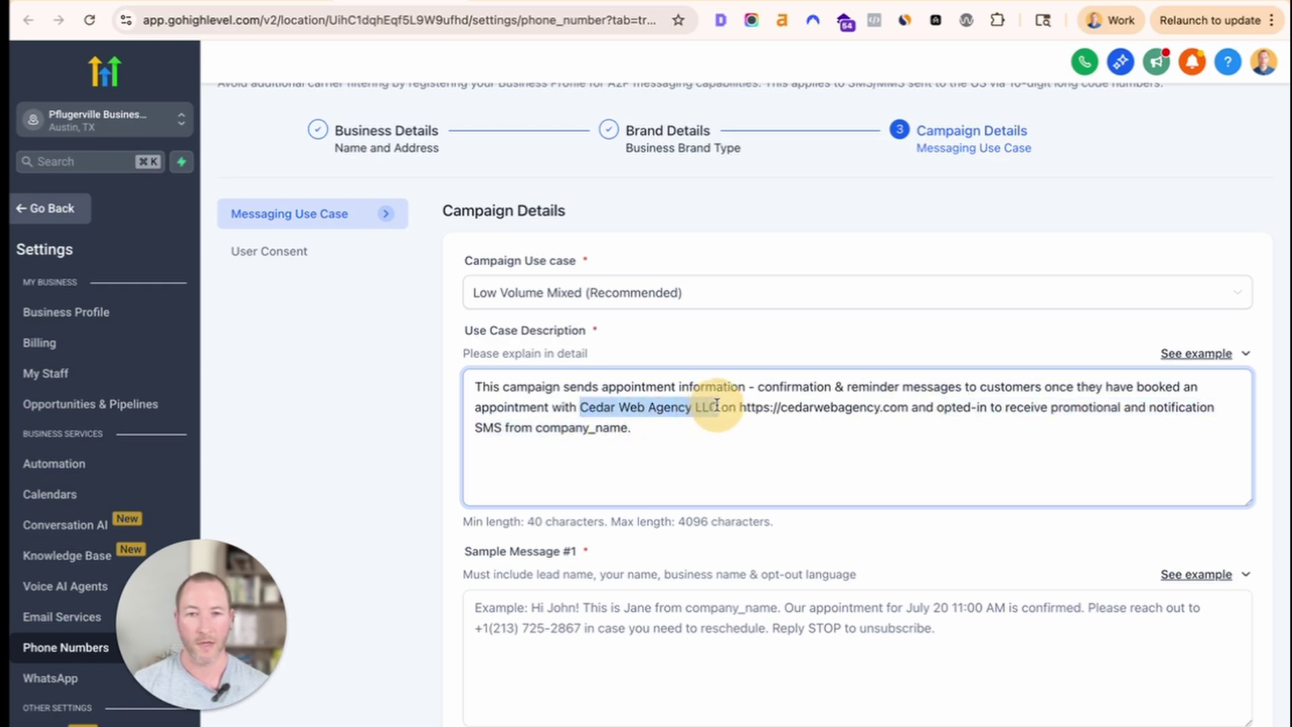
{"action": "scroll", "coordinate": [717, 406], "scroll_direction": "down", "scroll_amount": 1}
{"action": "double_click", "coordinate": [592, 408]}
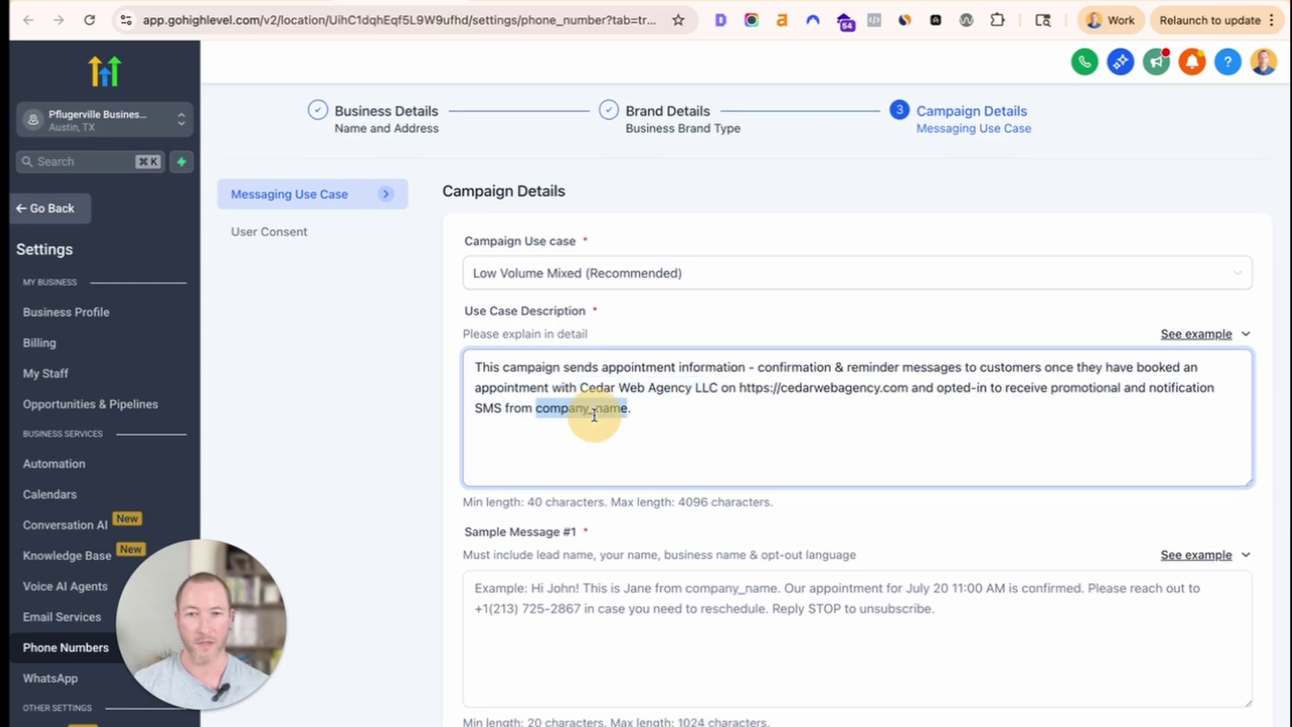
{"action": "key", "text": "super+v"}
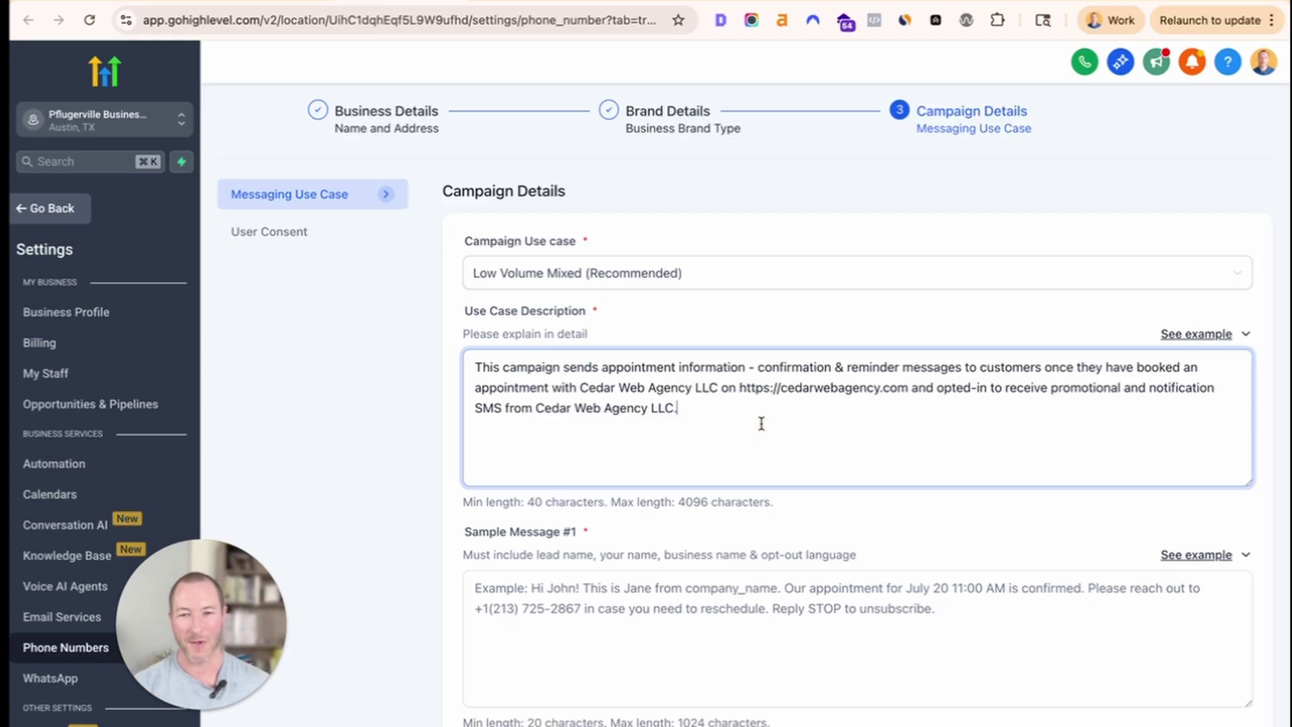
{"action": "left_click", "coordinate": [1065, 624]}
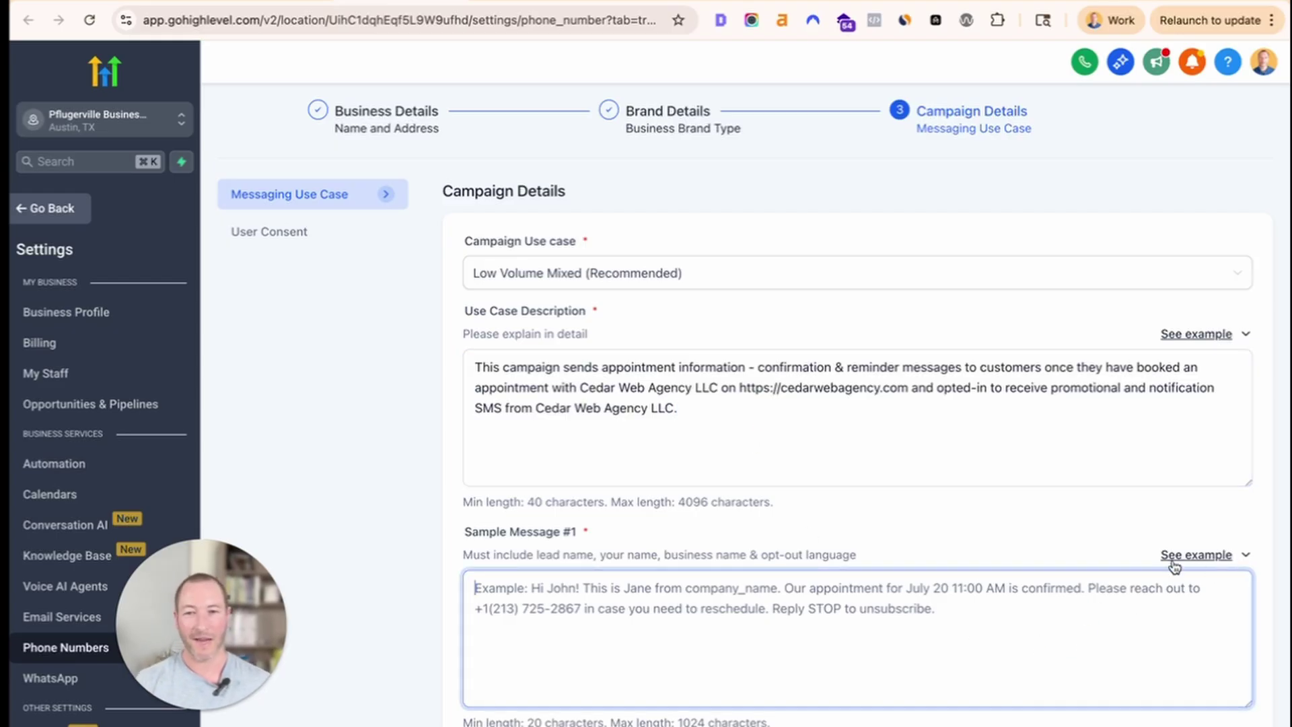
{"action": "scroll", "coordinate": [1130, 586], "scroll_direction": "down", "scroll_amount": 1}
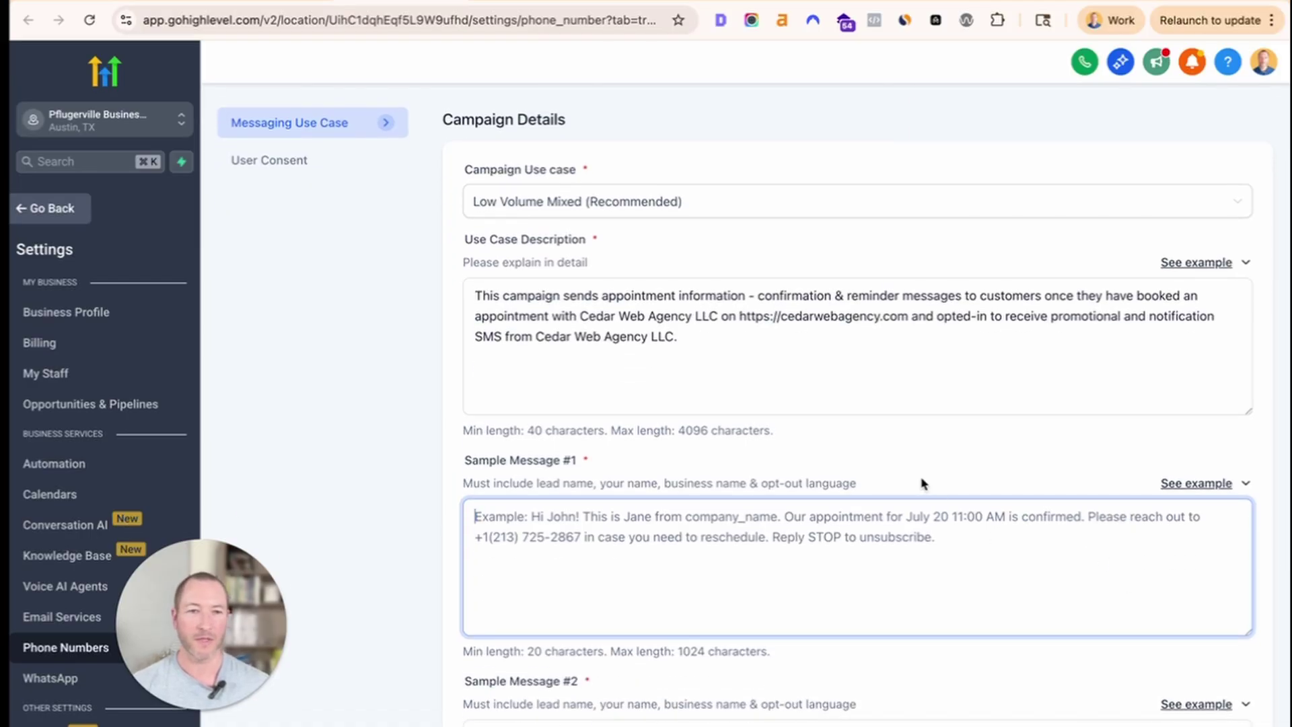
{"action": "left_click", "coordinate": [772, 369]}
{"action": "left_click_drag", "start_coordinate": [743, 334], "coordinate": [299, 237]}
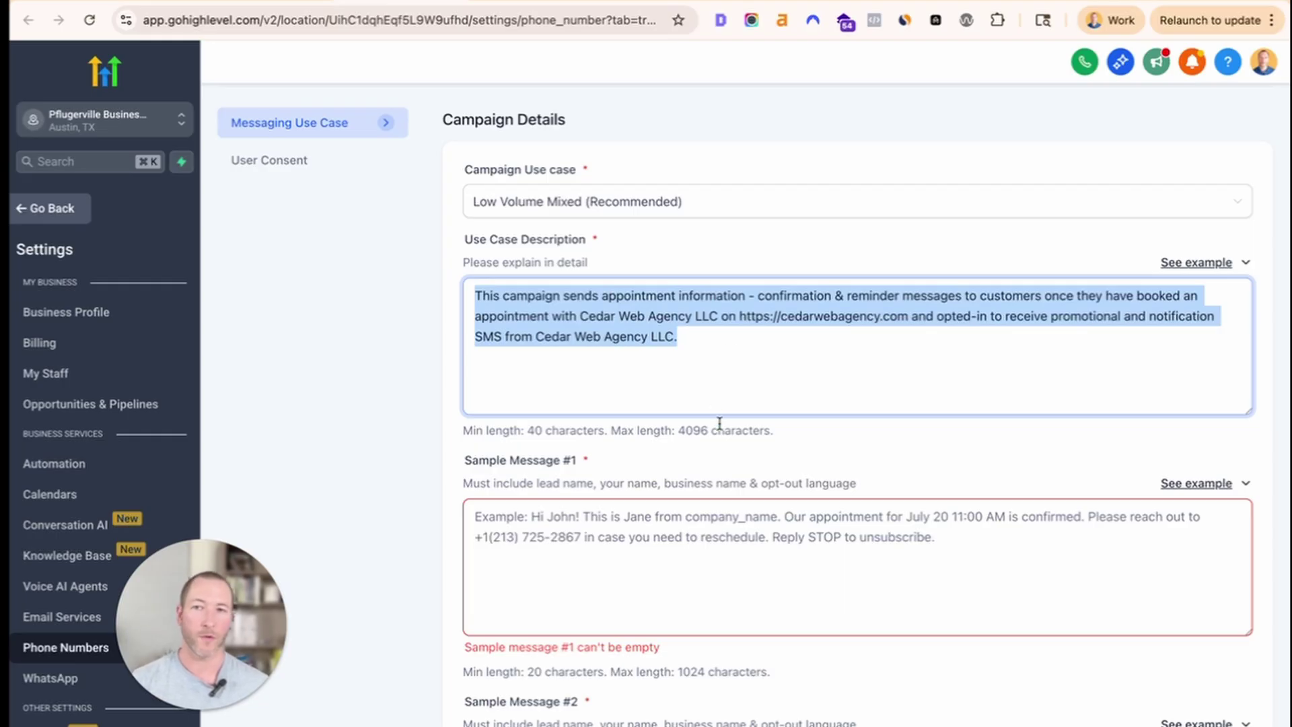
{"action": "left_click", "coordinate": [596, 335]}
{"action": "scroll", "coordinate": [613, 383], "scroll_direction": "up", "scroll_amount": 5}
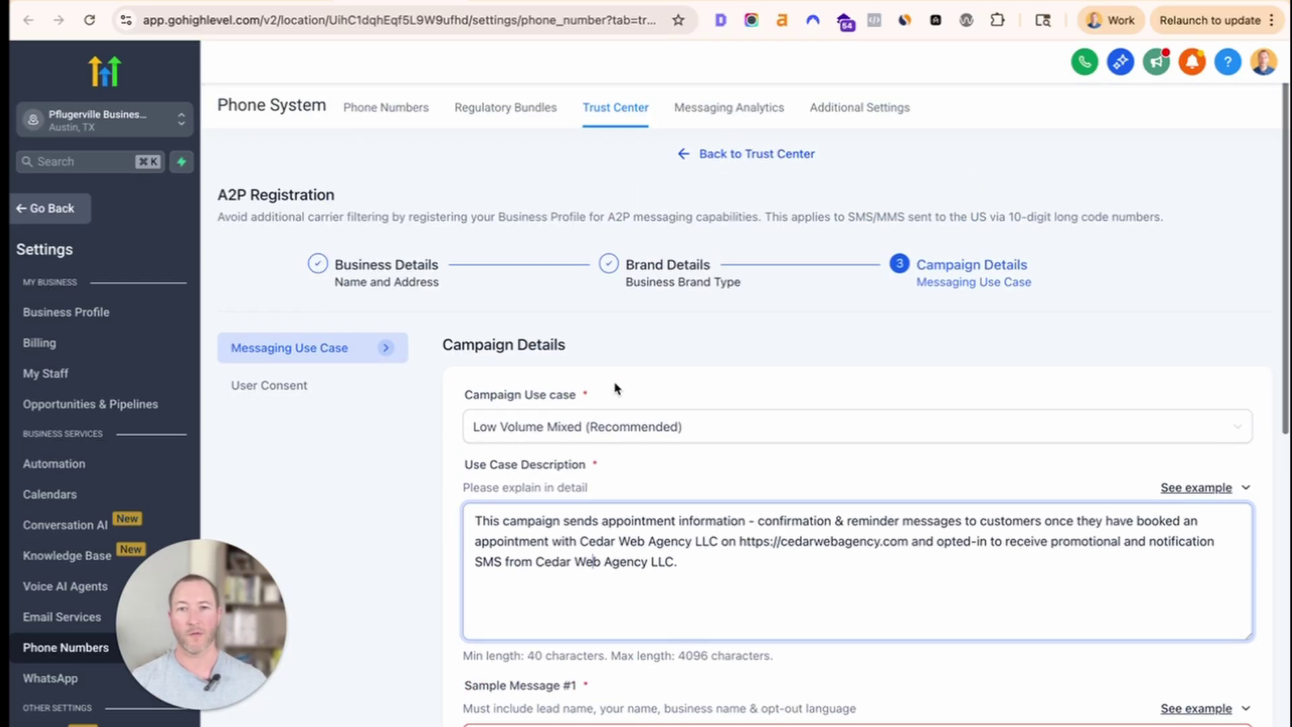
{"action": "scroll", "coordinate": [614, 386], "scroll_direction": "down", "scroll_amount": 2}
{"action": "scroll", "coordinate": [615, 388], "scroll_direction": "down", "scroll_amount": 1}
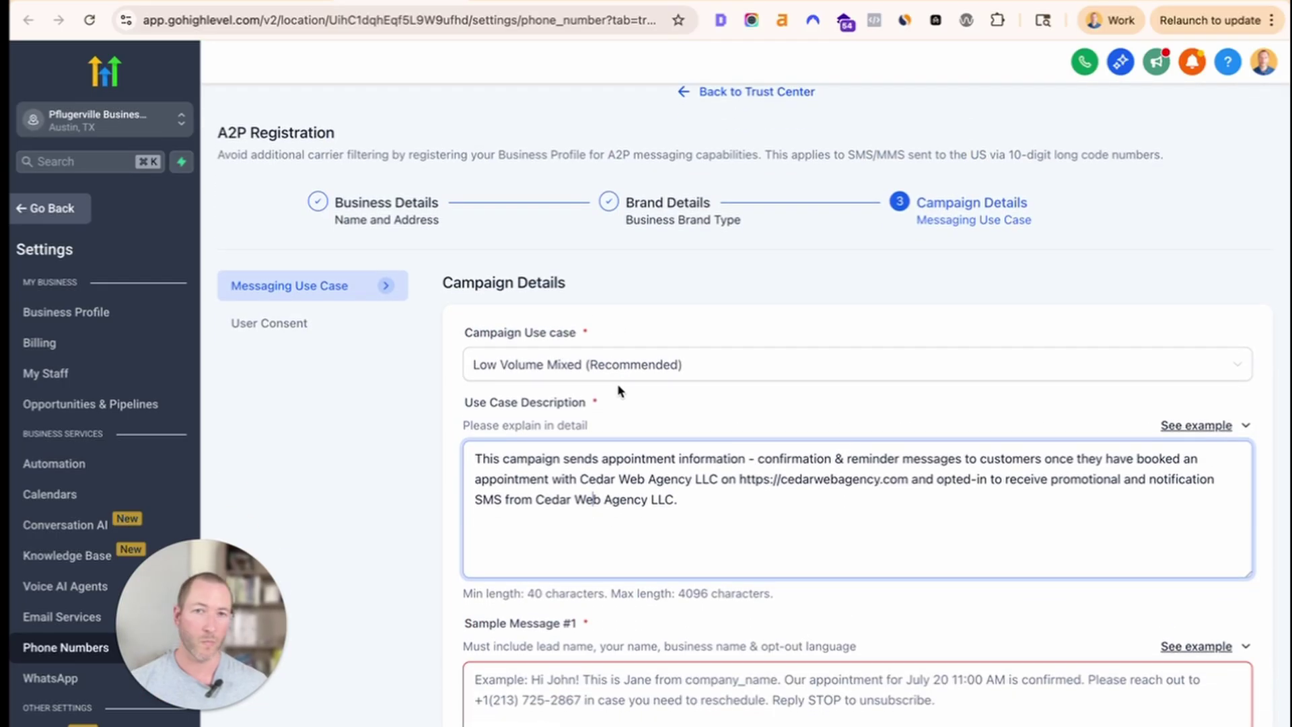
{"action": "scroll", "coordinate": [622, 454], "scroll_direction": "down", "scroll_amount": 3}
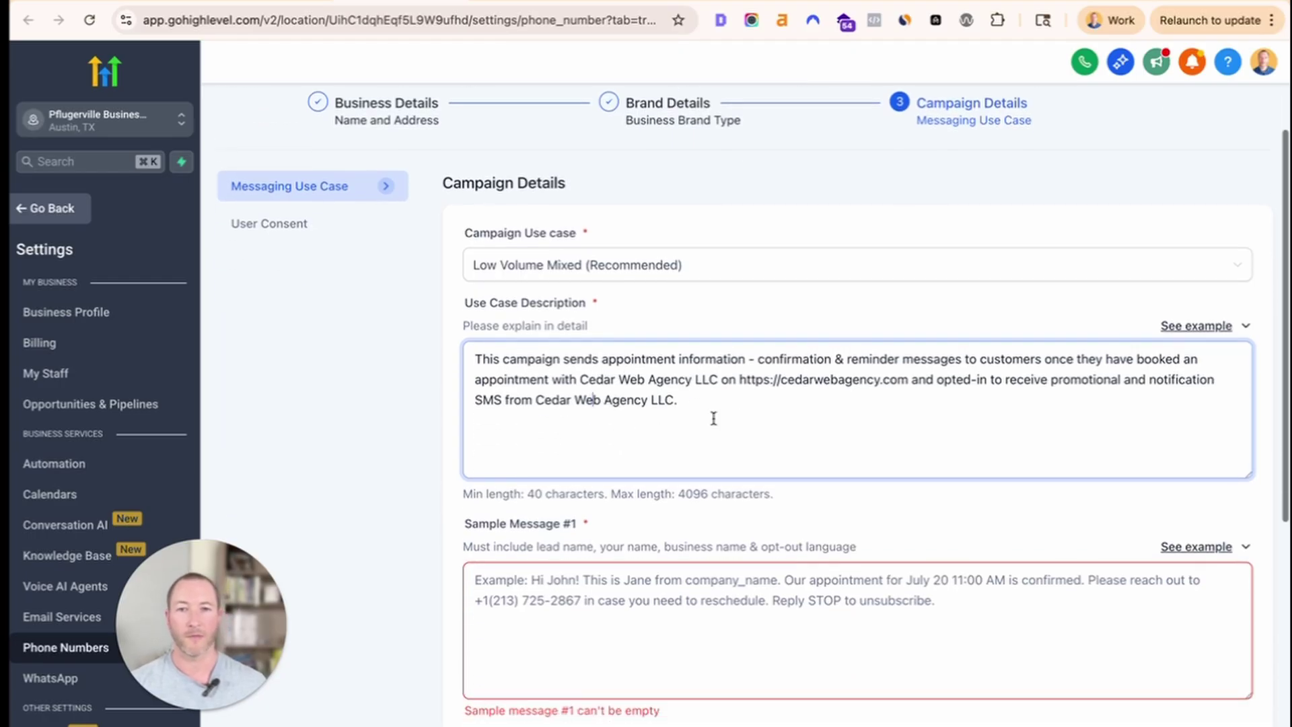
{"action": "left_click_drag", "start_coordinate": [713, 417], "coordinate": [440, 369]}
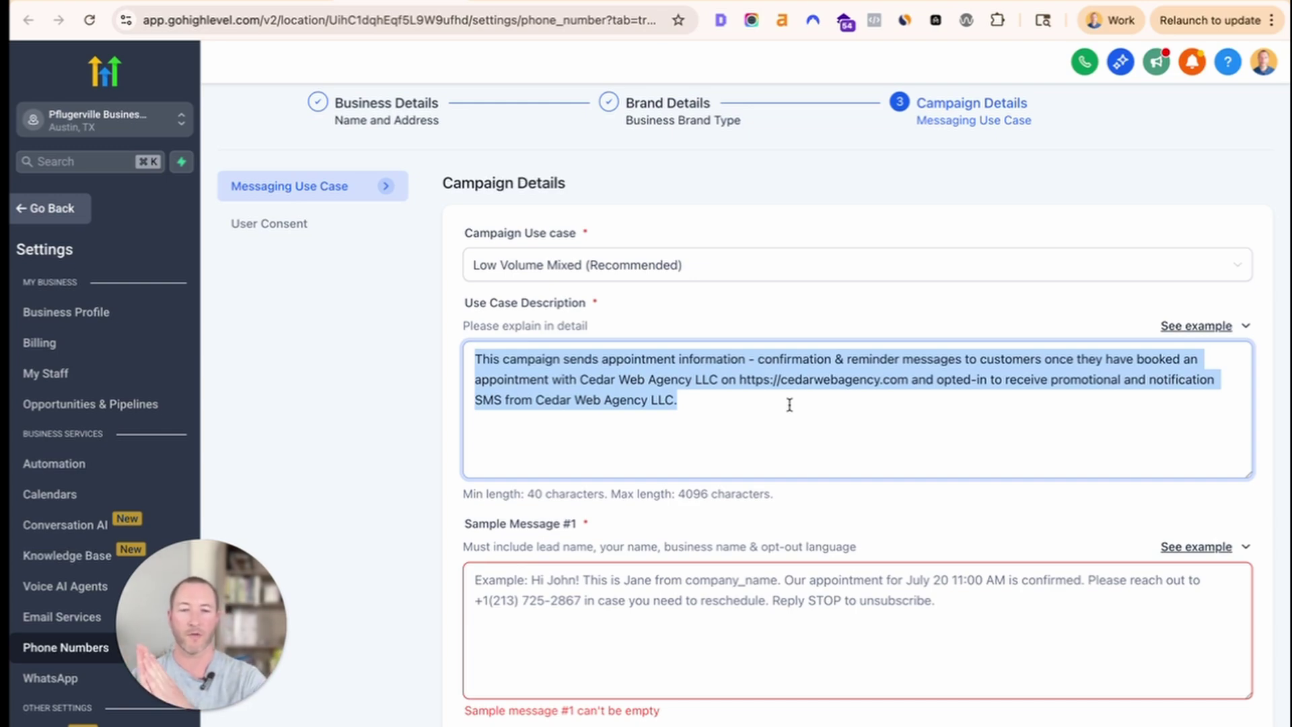
{"action": "scroll", "coordinate": [764, 410], "scroll_direction": "down", "scroll_amount": 2}
{"action": "left_click", "coordinate": [854, 491]}
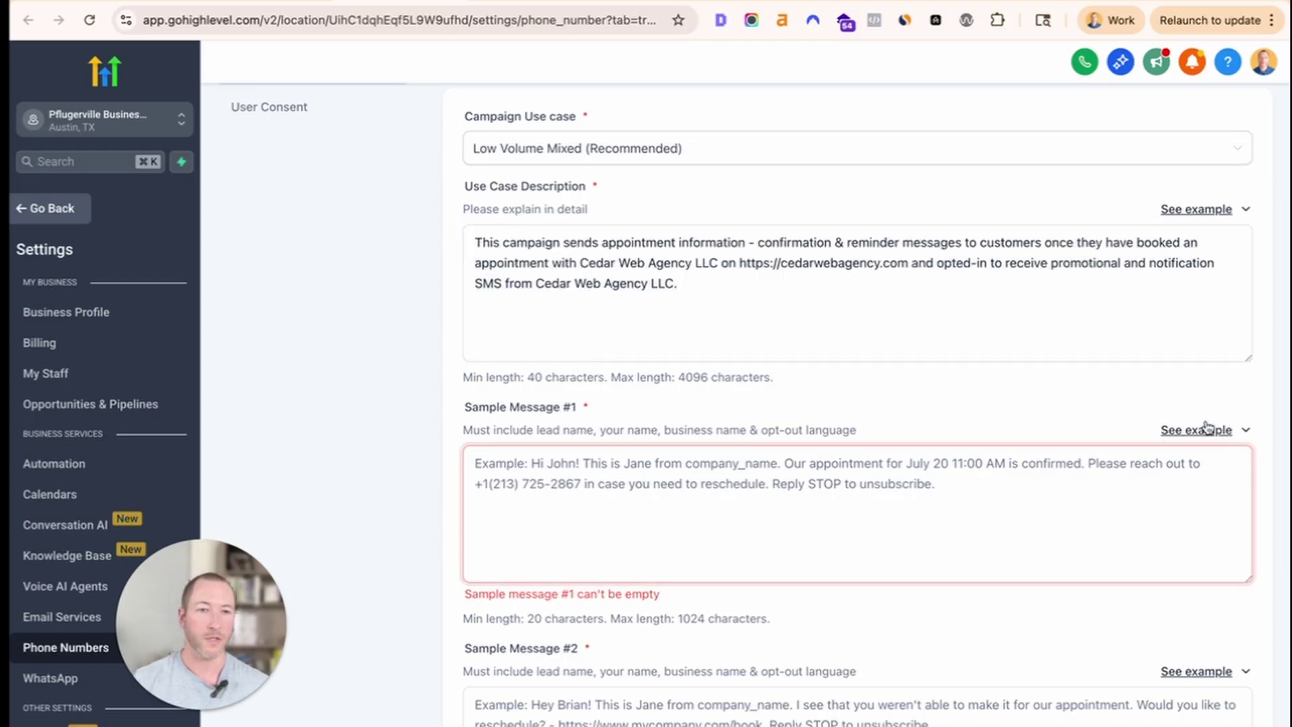
Paste the first appointment-confirmation example into Sample Message #1.
{"action": "left_click", "coordinate": [1204, 429]}
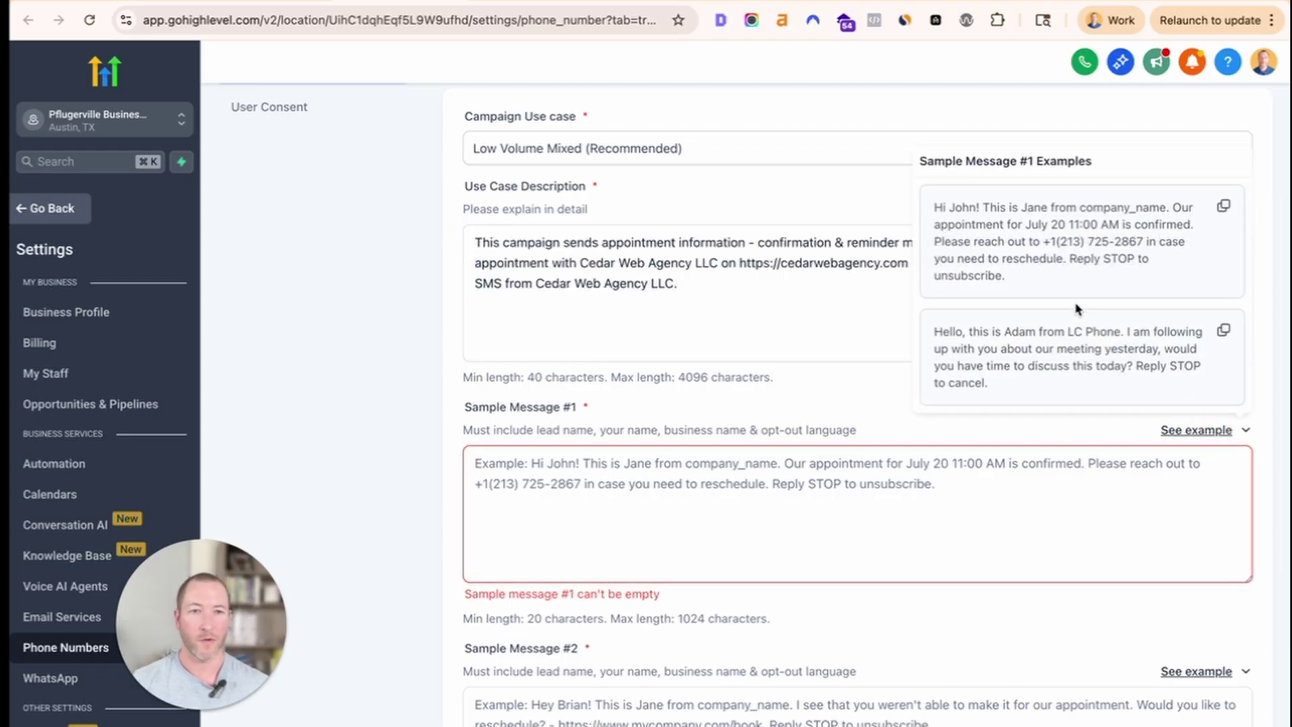
{"action": "left_click_drag", "start_coordinate": [991, 207], "coordinate": [1203, 188]}
{"action": "left_click", "coordinate": [1223, 207]}
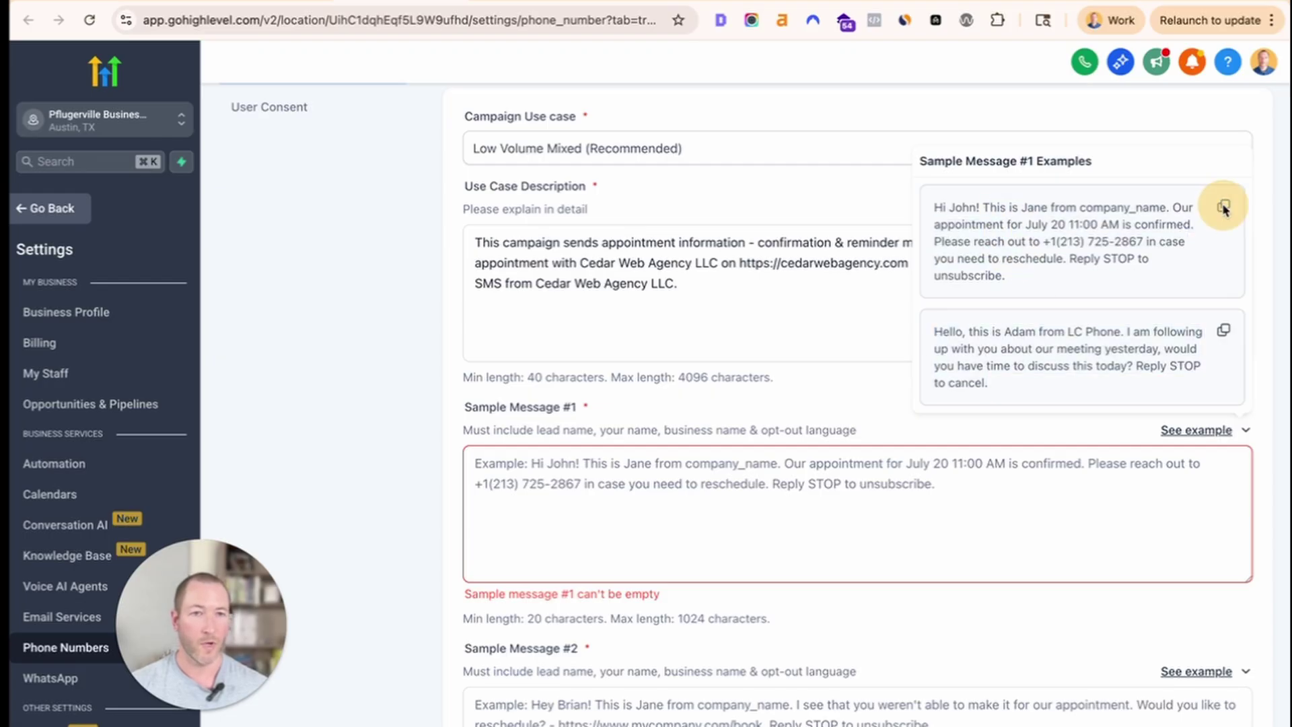
{"action": "left_click", "coordinate": [738, 467]}
{"action": "key", "text": "super+v"}
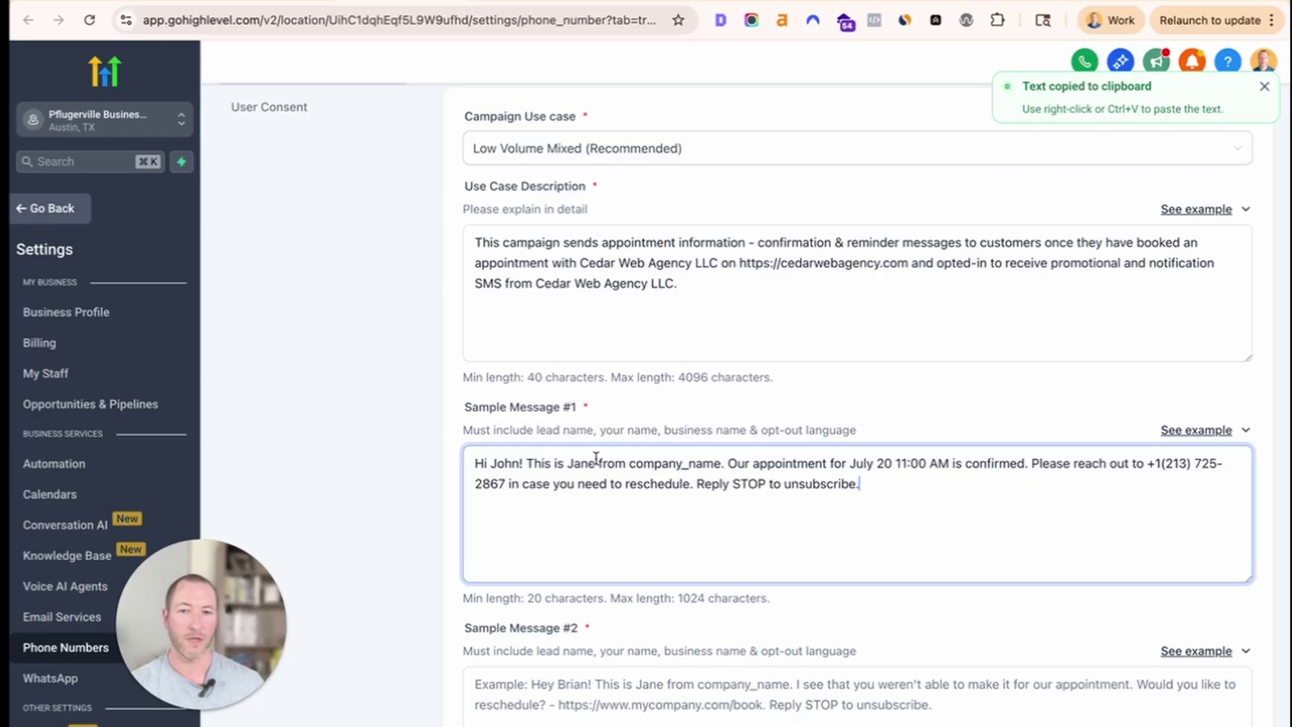
Replace company_name in the sample message with 'Cedar Web Agency LLC'.
{"action": "double_click", "coordinate": [662, 463]}
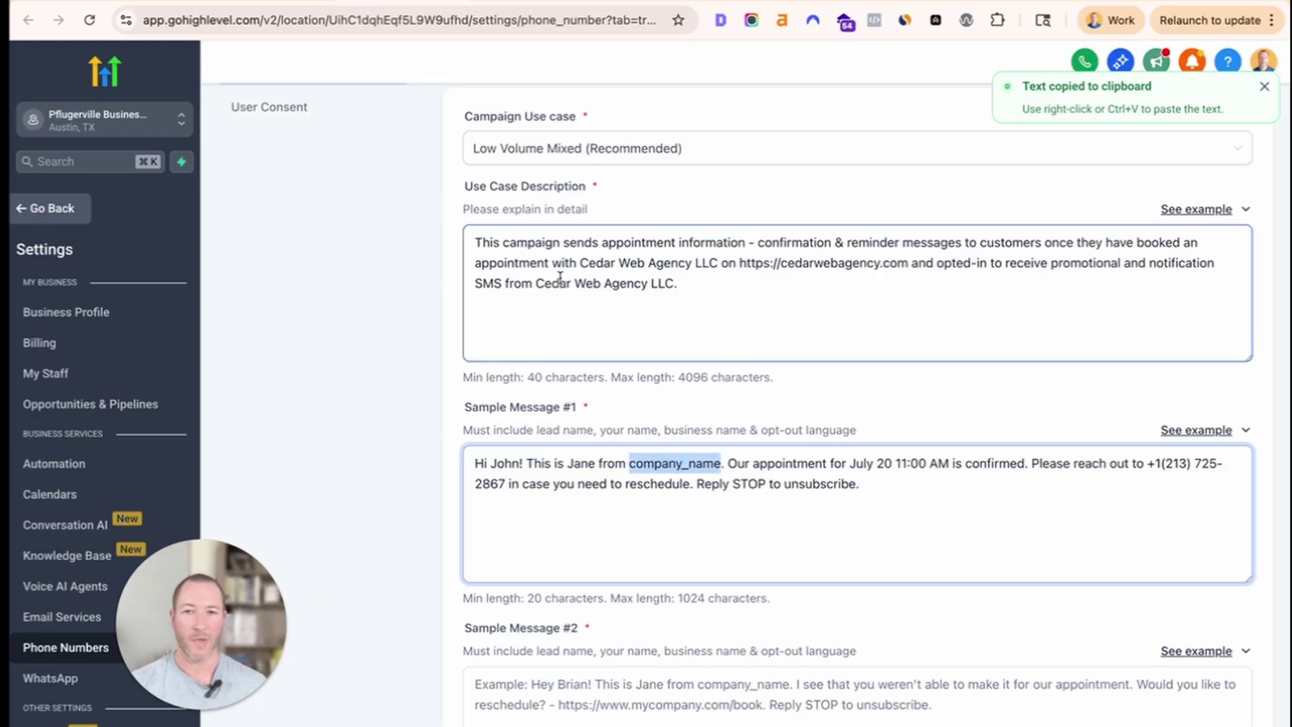
{"action": "left_click_drag", "start_coordinate": [536, 282], "coordinate": [671, 284]}
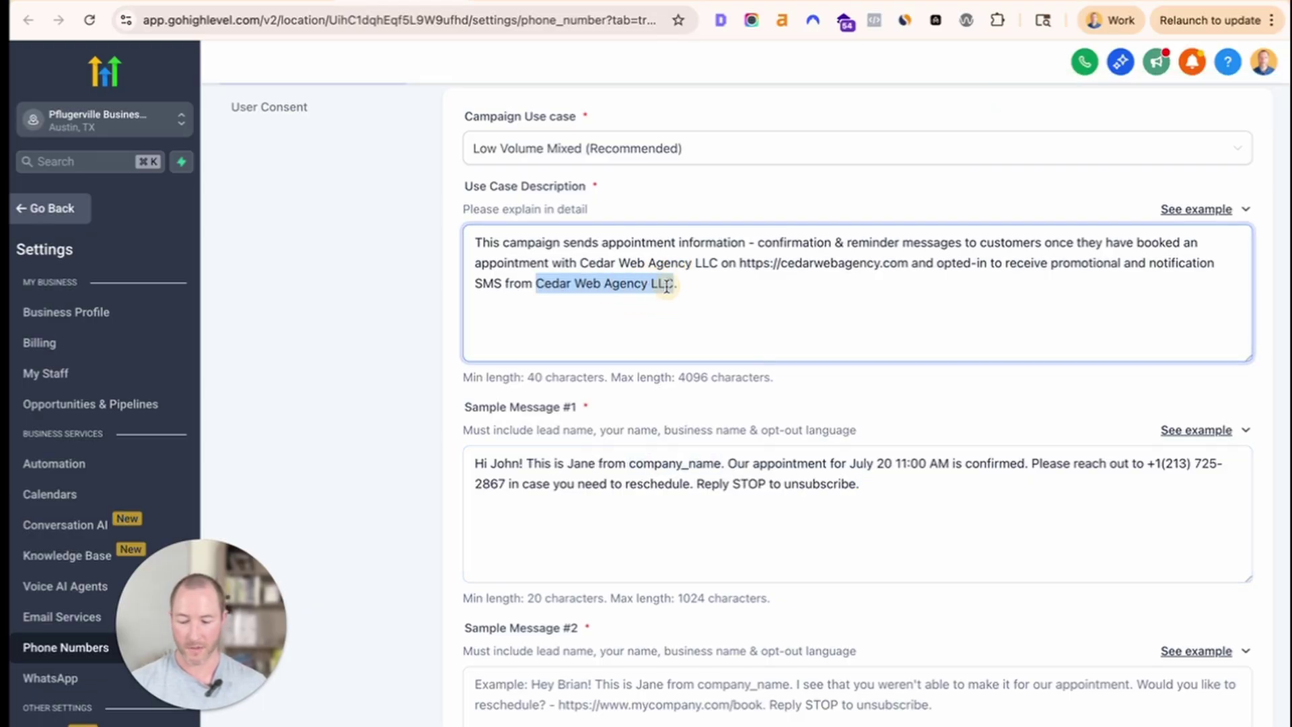
{"action": "double_click", "coordinate": [663, 462]}
{"action": "key", "text": "ctrl+v"}
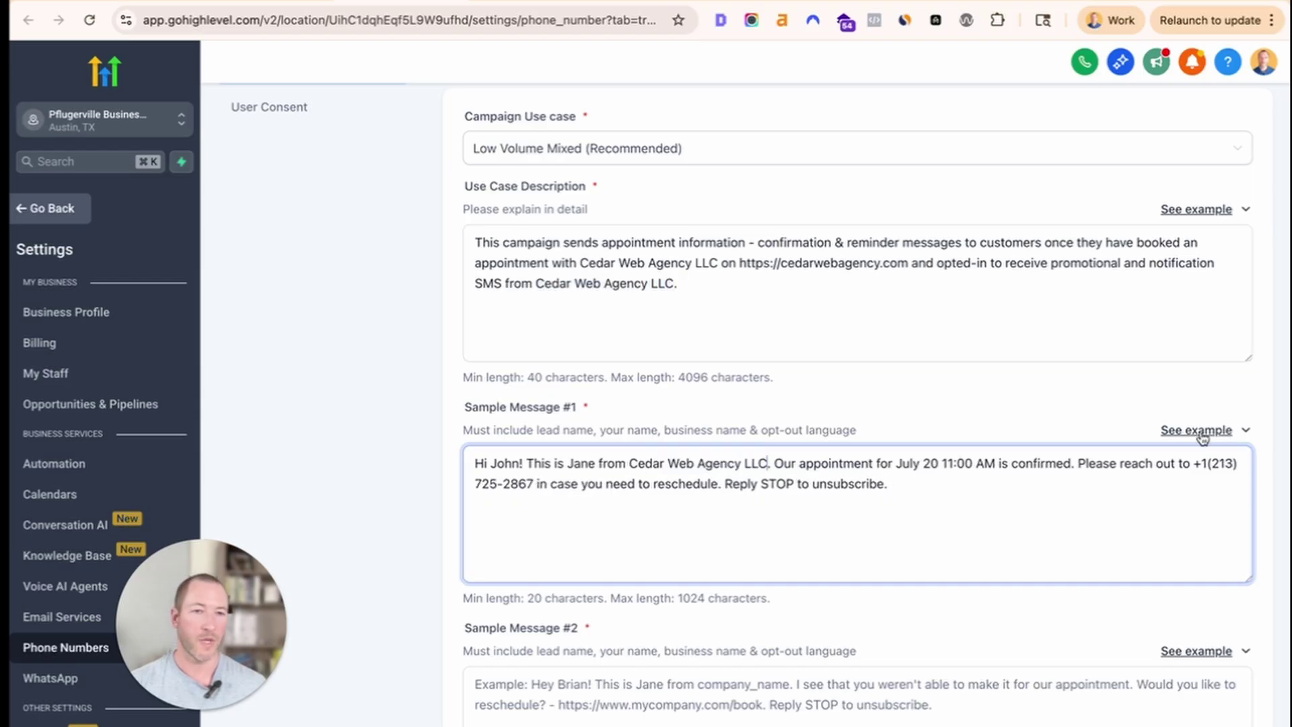
{"action": "left_click", "coordinate": [1197, 429]}
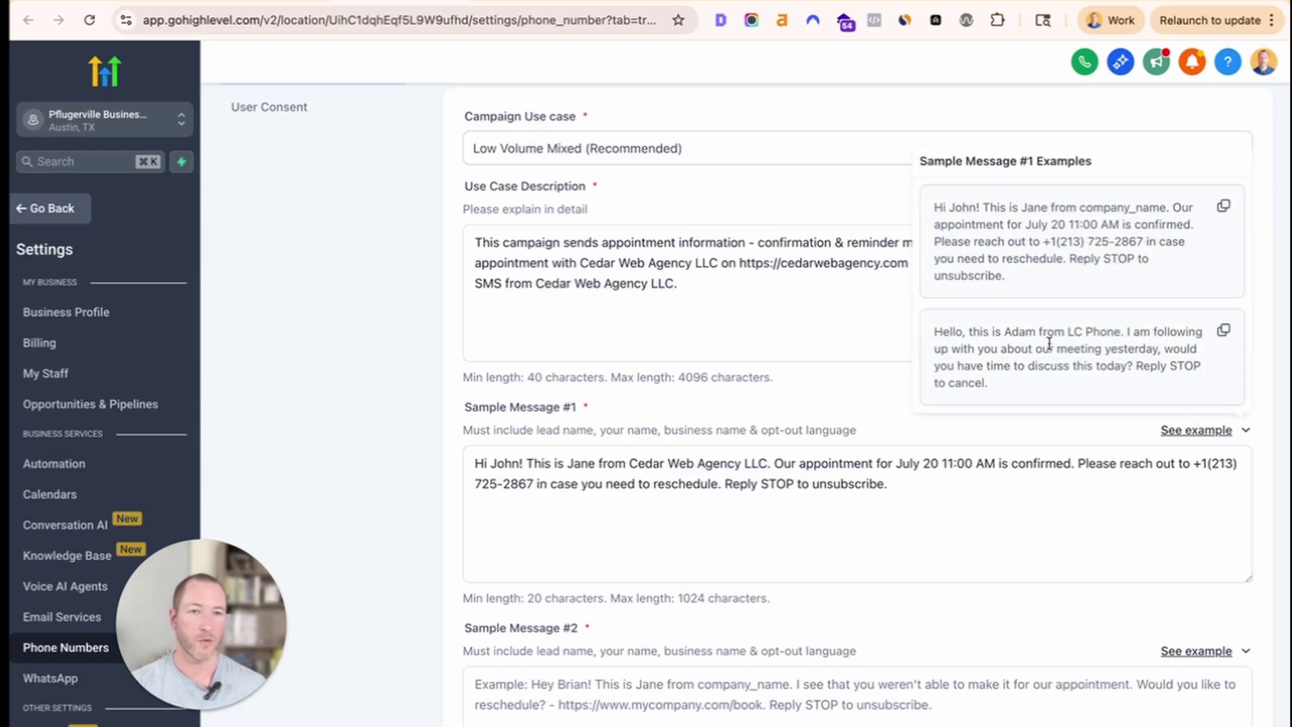
{"action": "left_click", "coordinate": [921, 484]}
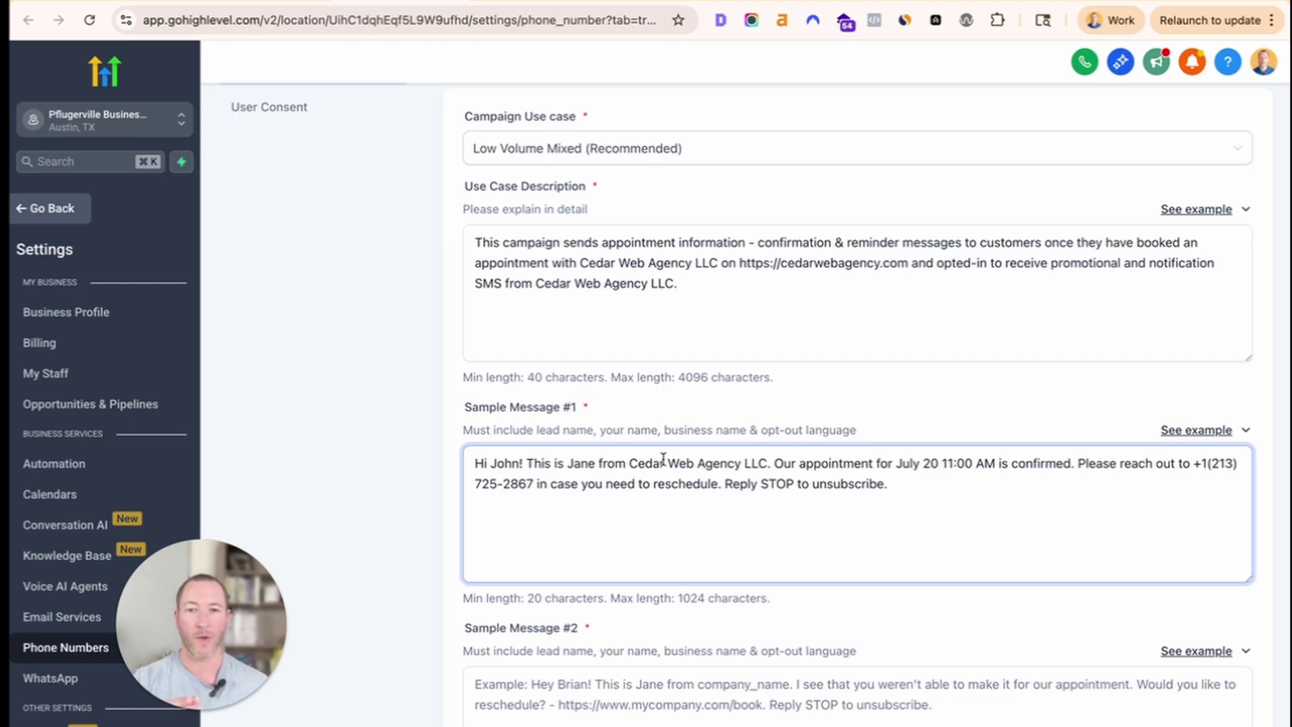
{"action": "double_click", "coordinate": [504, 463]}
{"action": "double_click", "coordinate": [582, 463]}
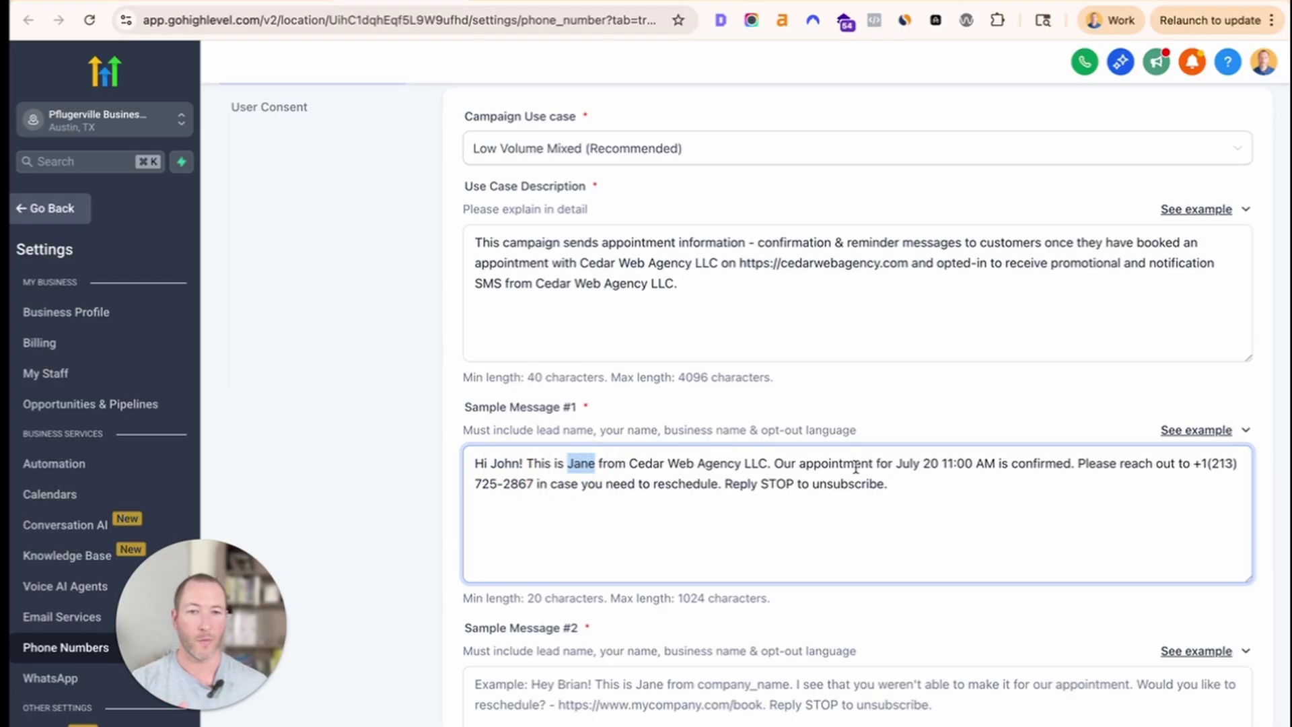
{"action": "left_click", "coordinate": [1039, 466]}
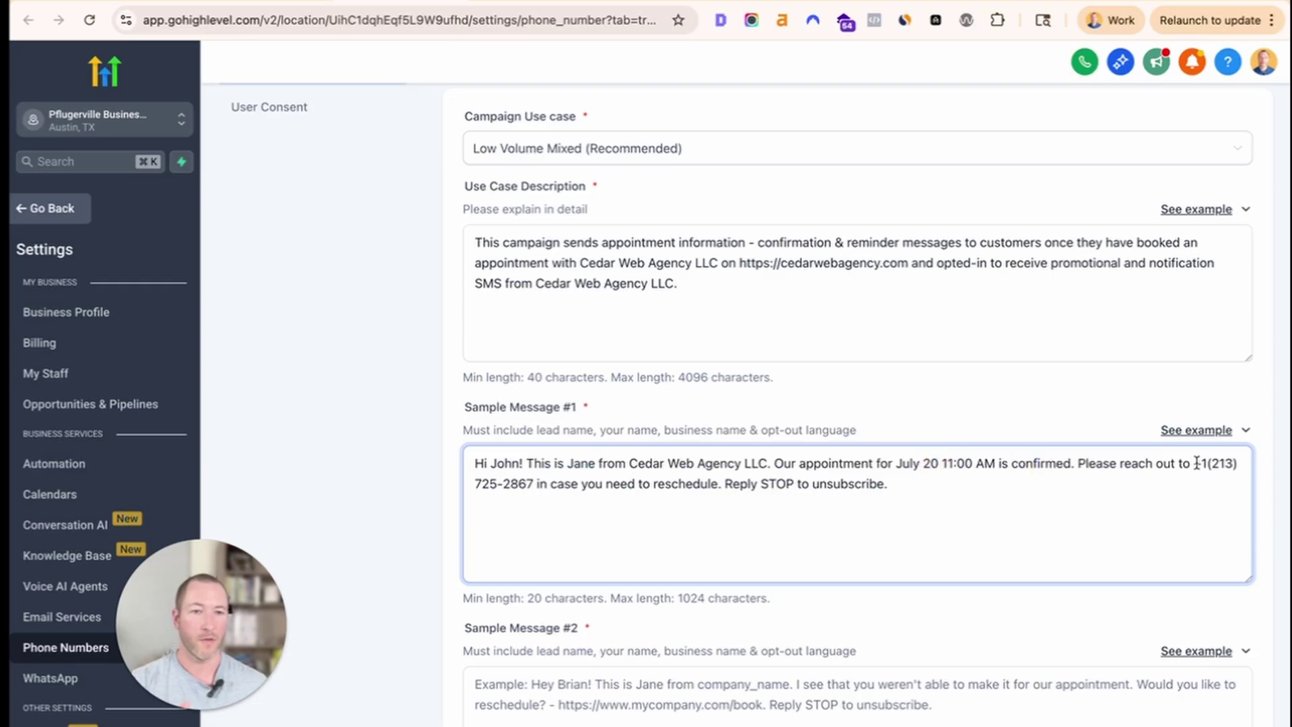
{"action": "left_click_drag", "start_coordinate": [1196, 463], "coordinate": [532, 479]}
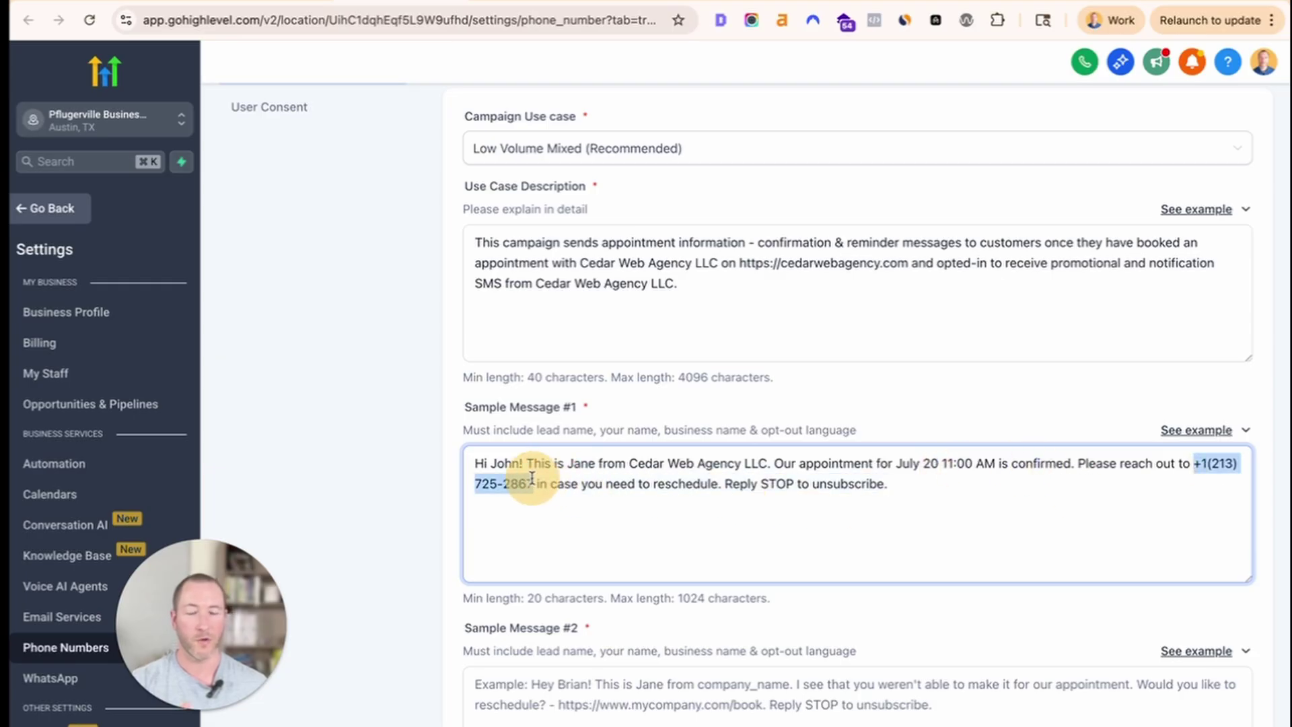
{"action": "left_click", "coordinate": [1095, 483]}
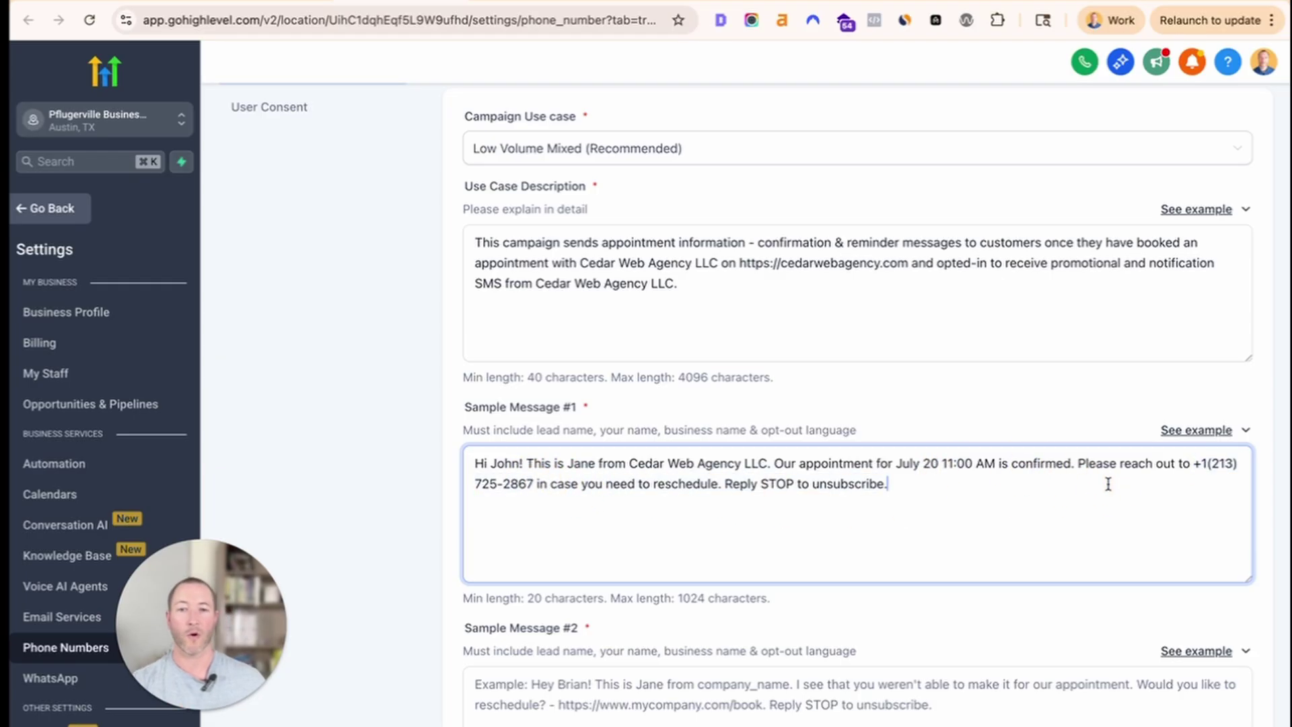
{"action": "left_click_drag", "start_coordinate": [1192, 464], "coordinate": [534, 483]}
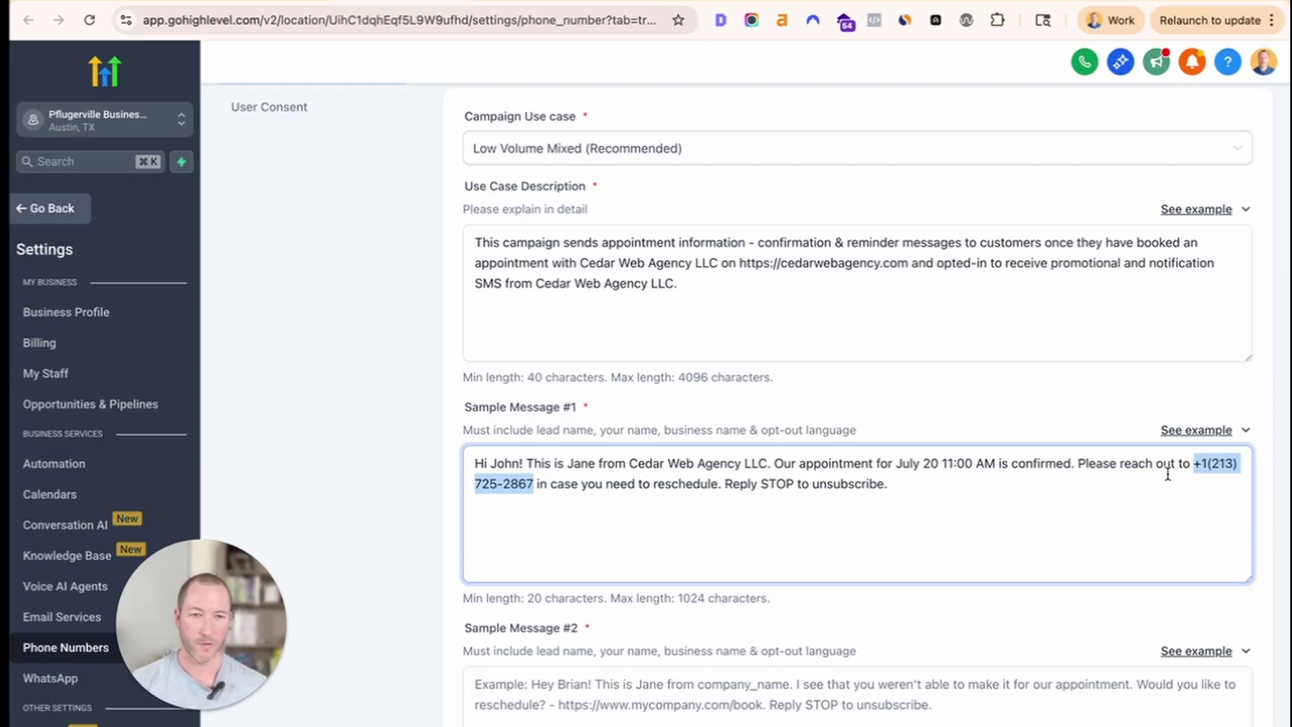
{"action": "type", "text": "512"}
{"action": "type", "text": "-111-222"}
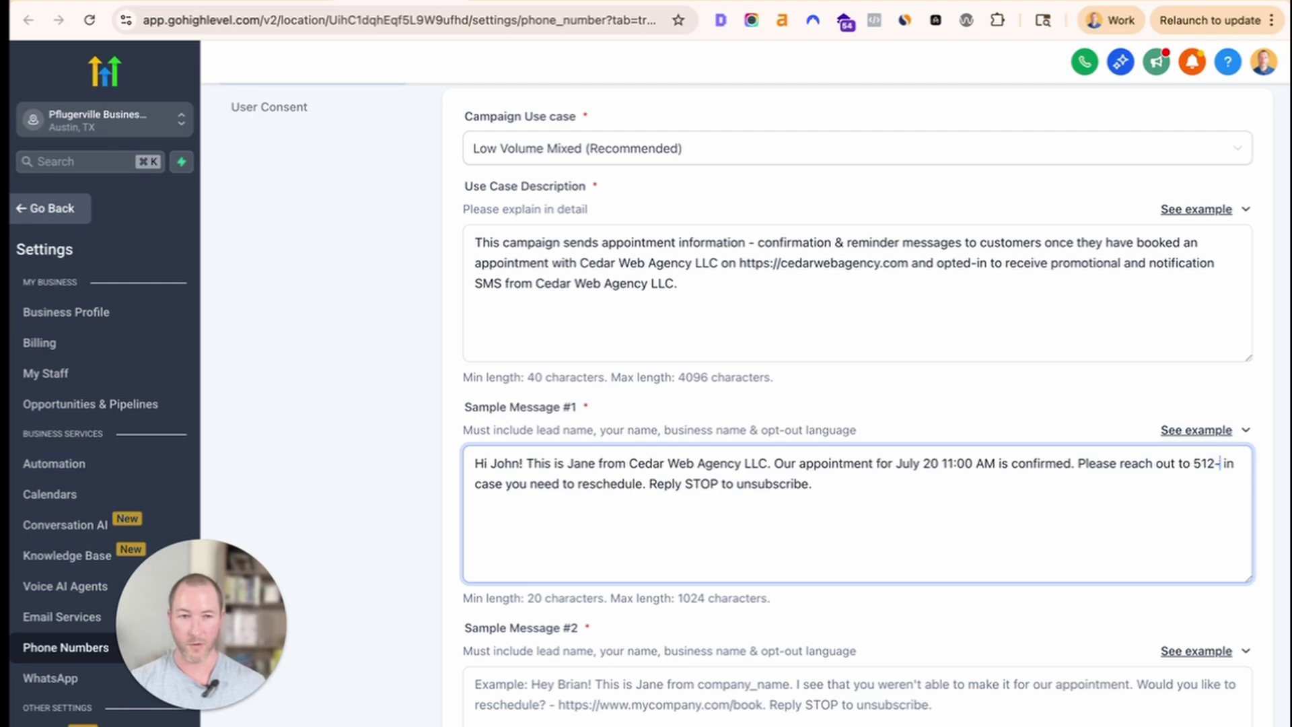
{"action": "type", "text": "2"}
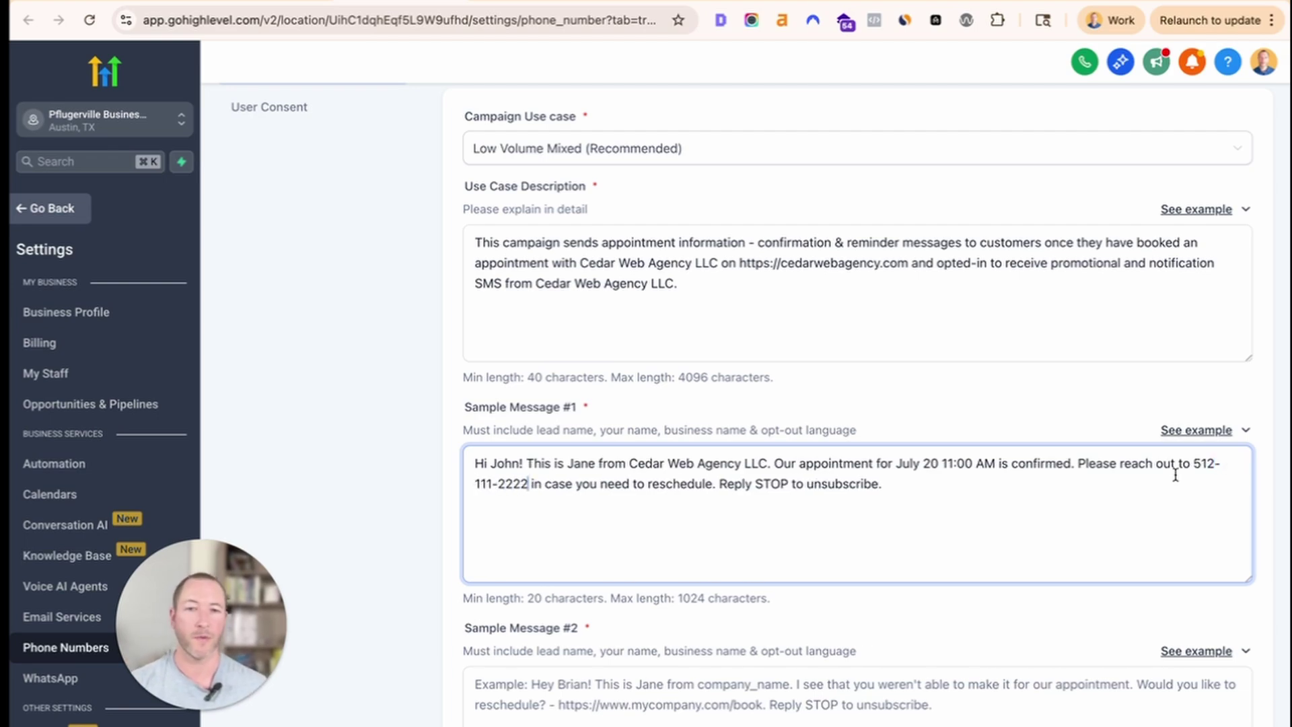
Add ' or HELP for help' after 'Reply STOP to unsubscribe', then delete it again.
{"action": "left_click_drag", "start_coordinate": [890, 486], "coordinate": [546, 486]}
{"action": "left_click", "coordinate": [713, 477]}
{"action": "left_click_drag", "start_coordinate": [716, 484], "coordinate": [958, 491]}
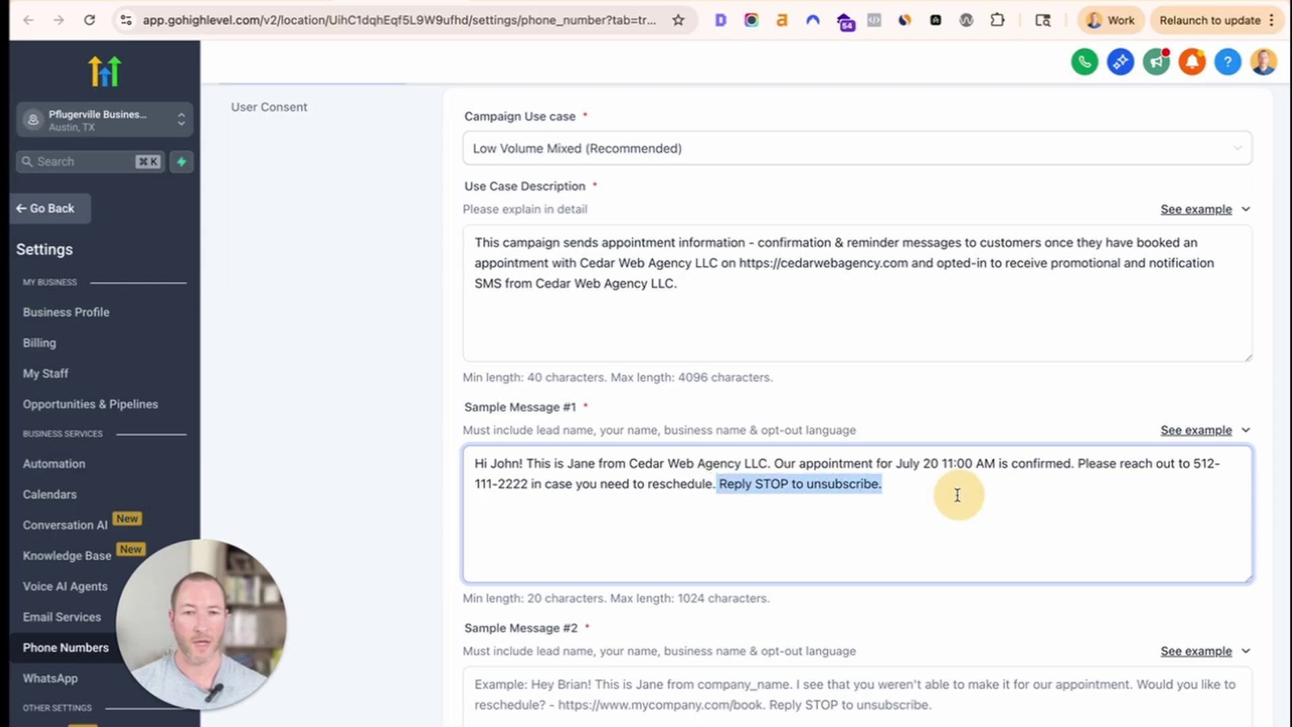
{"action": "left_click", "coordinate": [874, 485]}
{"action": "type", "text": "or "}
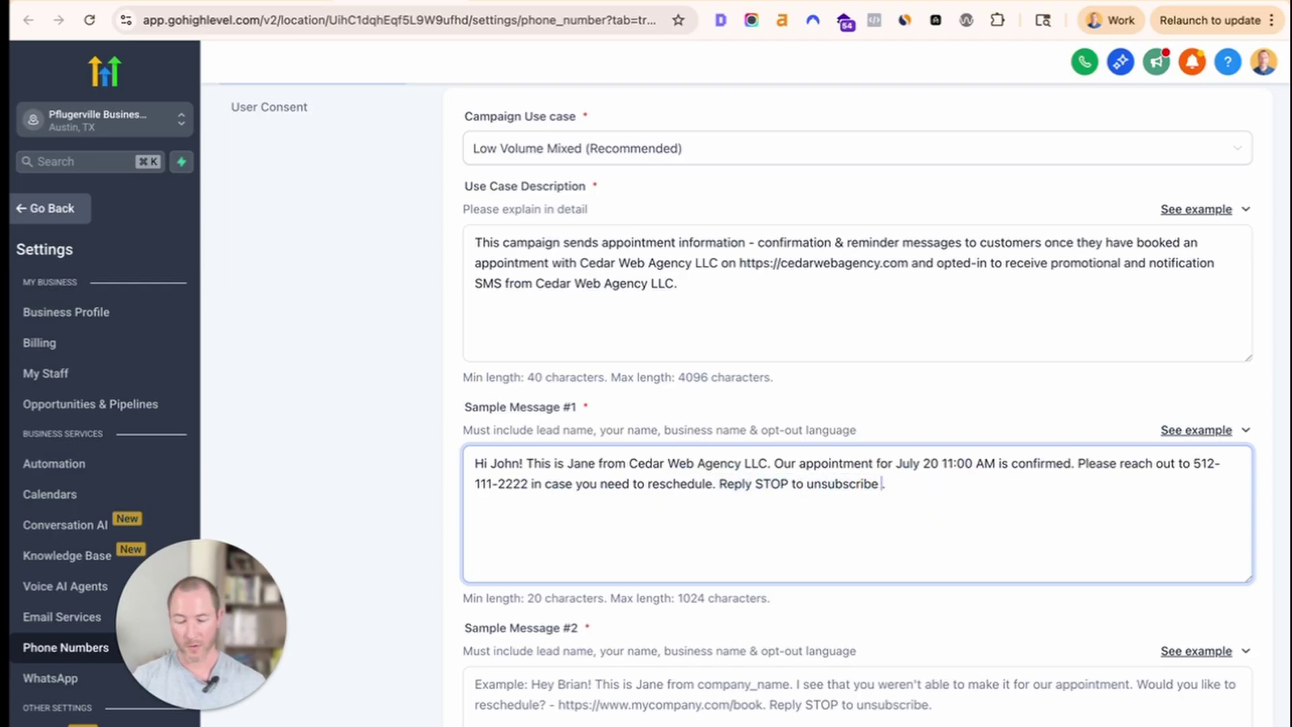
{"action": "type", "text": "HELP"}
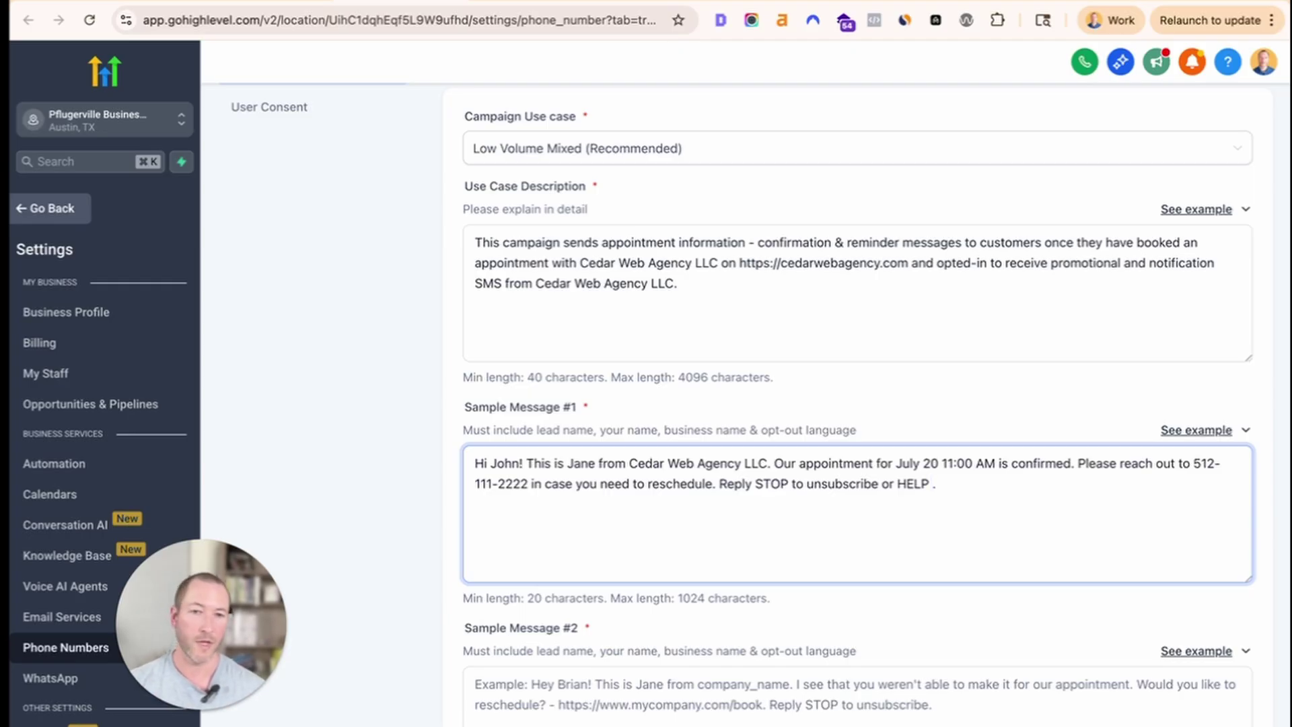
{"action": "type", "text": "for help"}
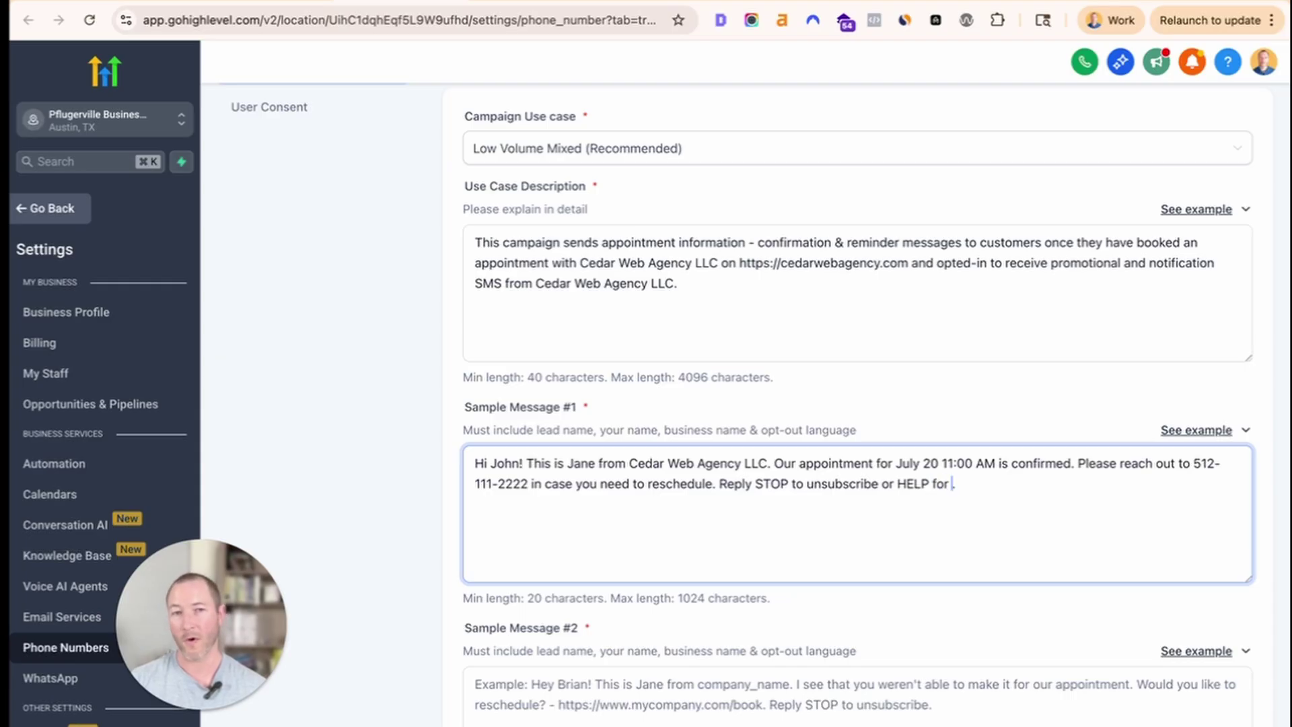
{"action": "left_click_drag", "start_coordinate": [872, 483], "coordinate": [1058, 484]}
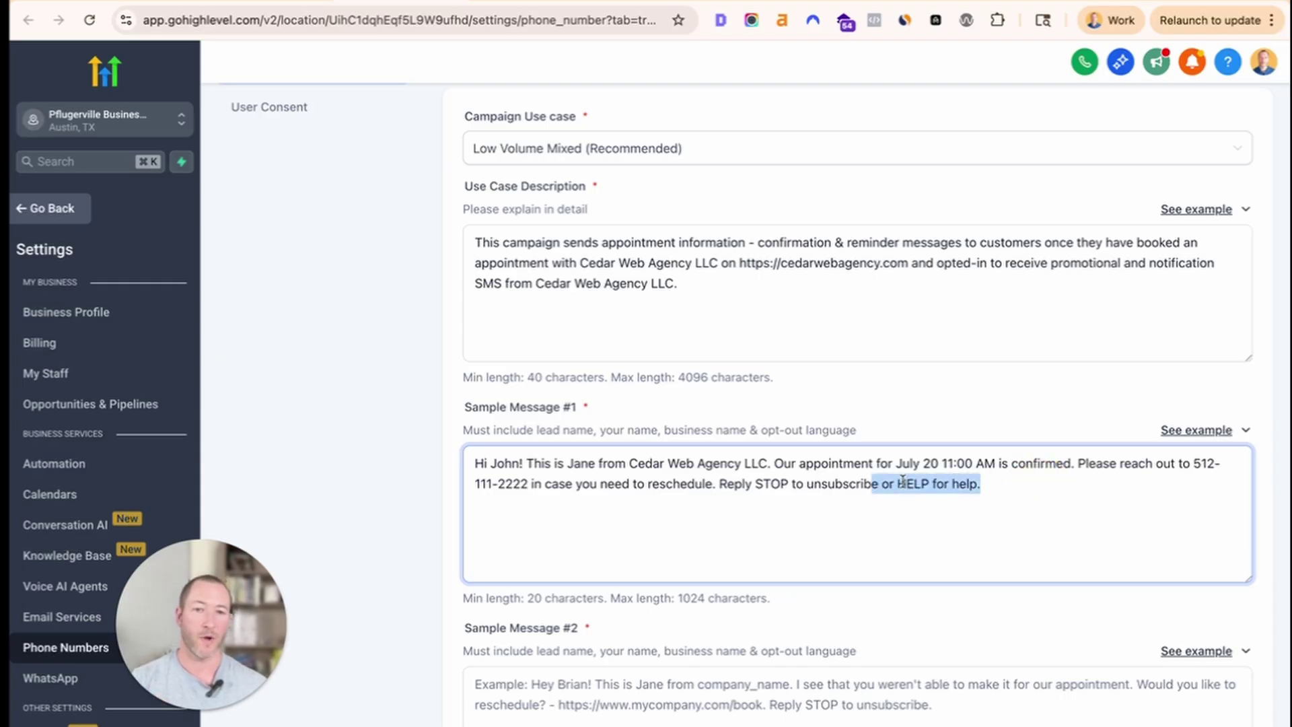
{"action": "left_click", "coordinate": [874, 483]}
{"action": "left_click_drag", "start_coordinate": [877, 483], "coordinate": [976, 483]}
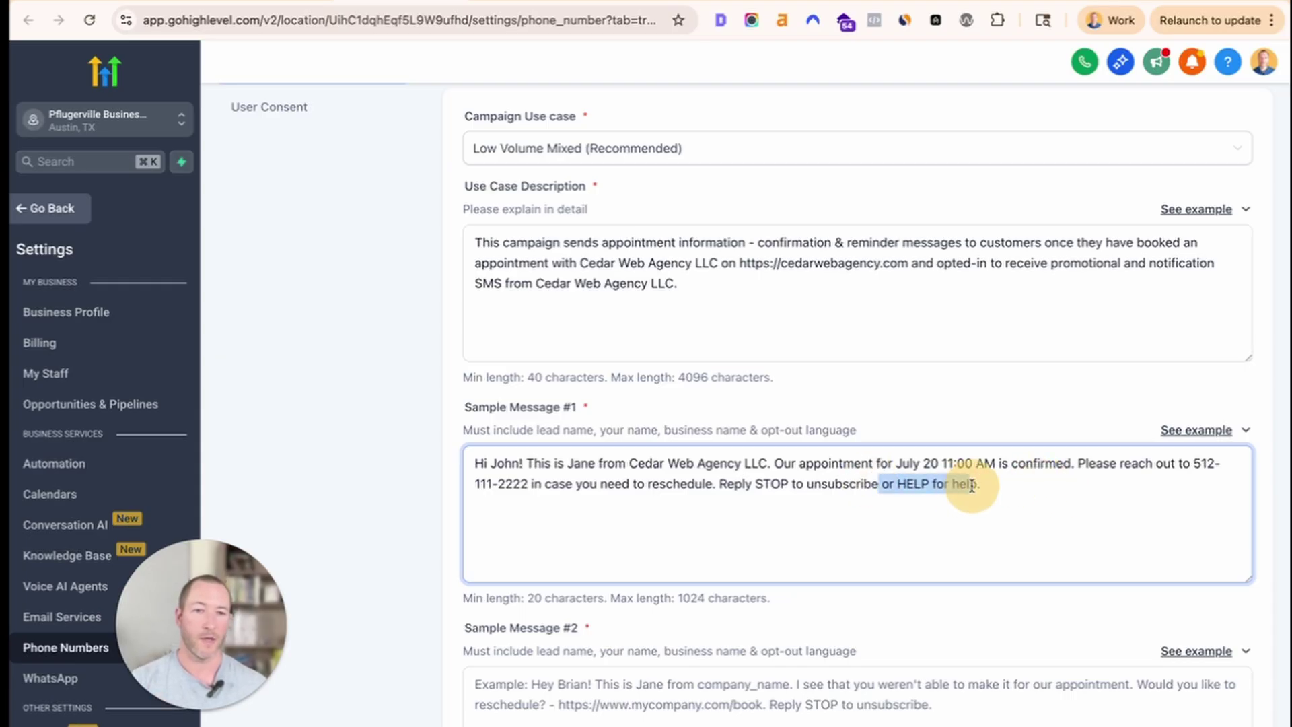
{"action": "key", "text": "BackSpace"}
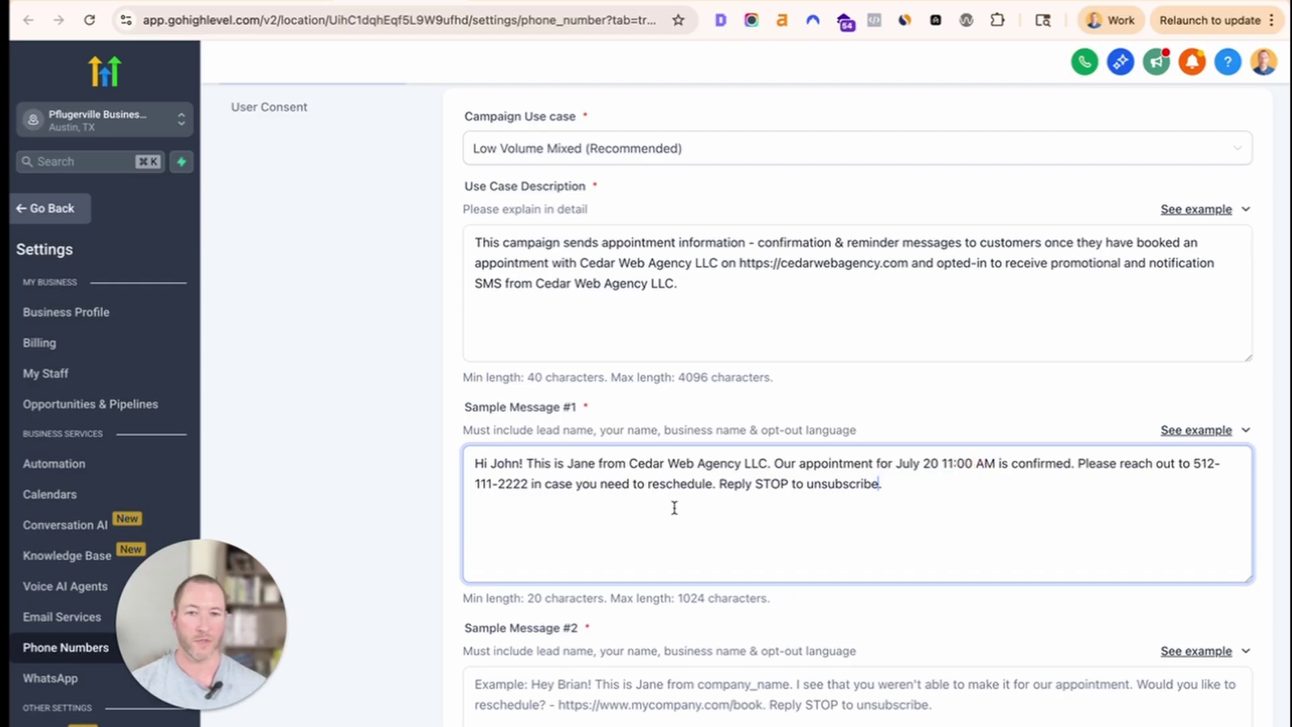
{"action": "scroll", "coordinate": [675, 508], "scroll_direction": "down", "scroll_amount": 4}
Paste the first missed-appointment rescheduling example into Sample Message #2.
{"action": "left_click", "coordinate": [1196, 399]}
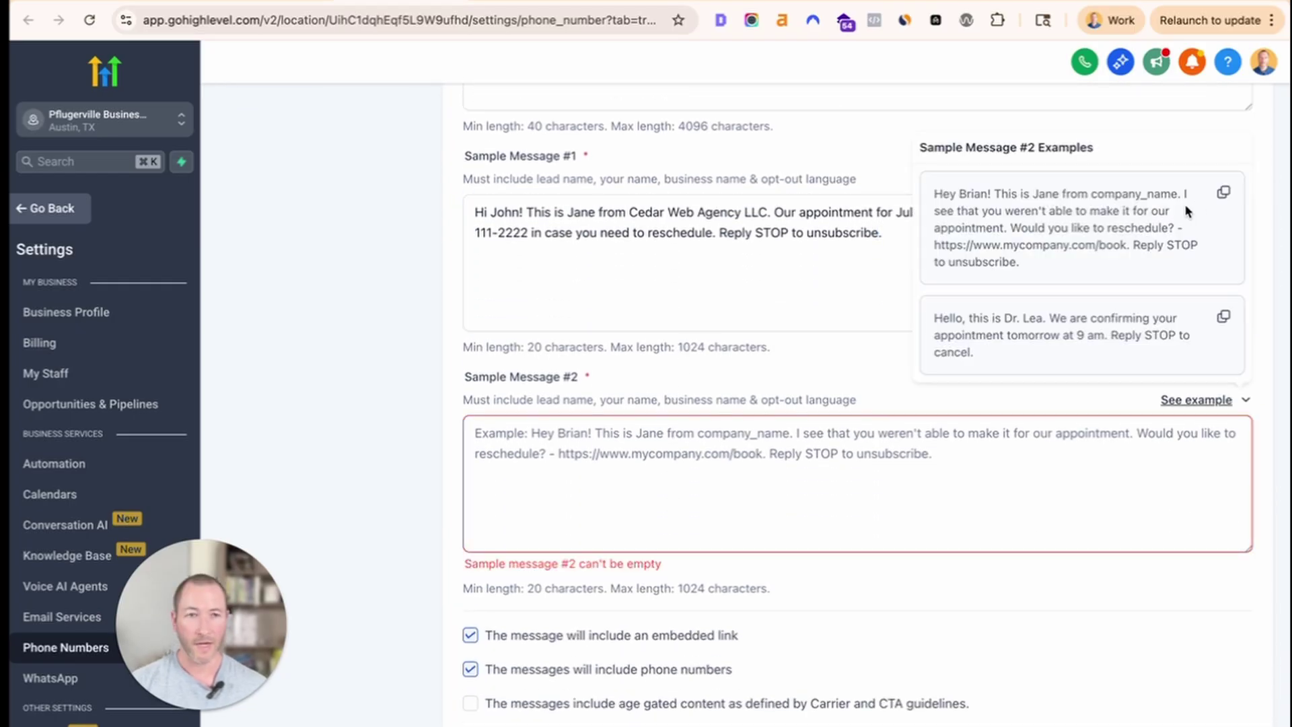
{"action": "left_click", "coordinate": [1223, 195]}
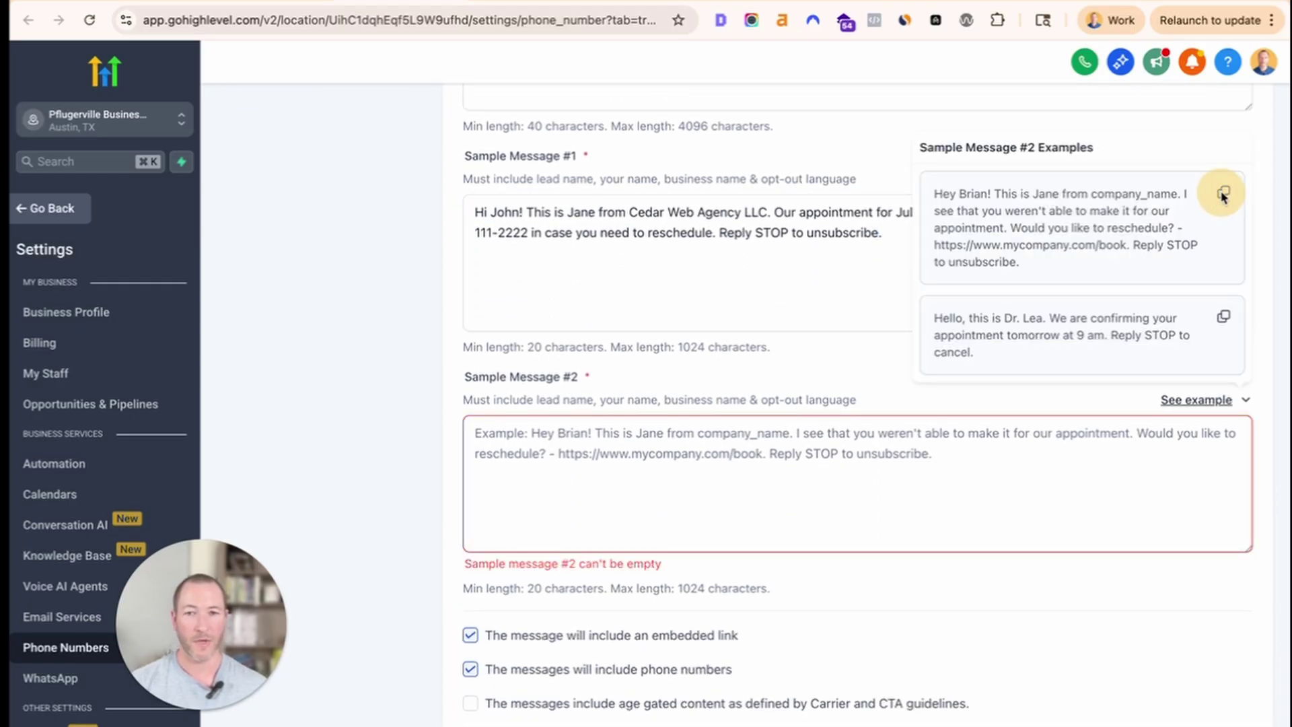
{"action": "left_click", "coordinate": [942, 444]}
{"action": "key", "text": "ctrl+v"}
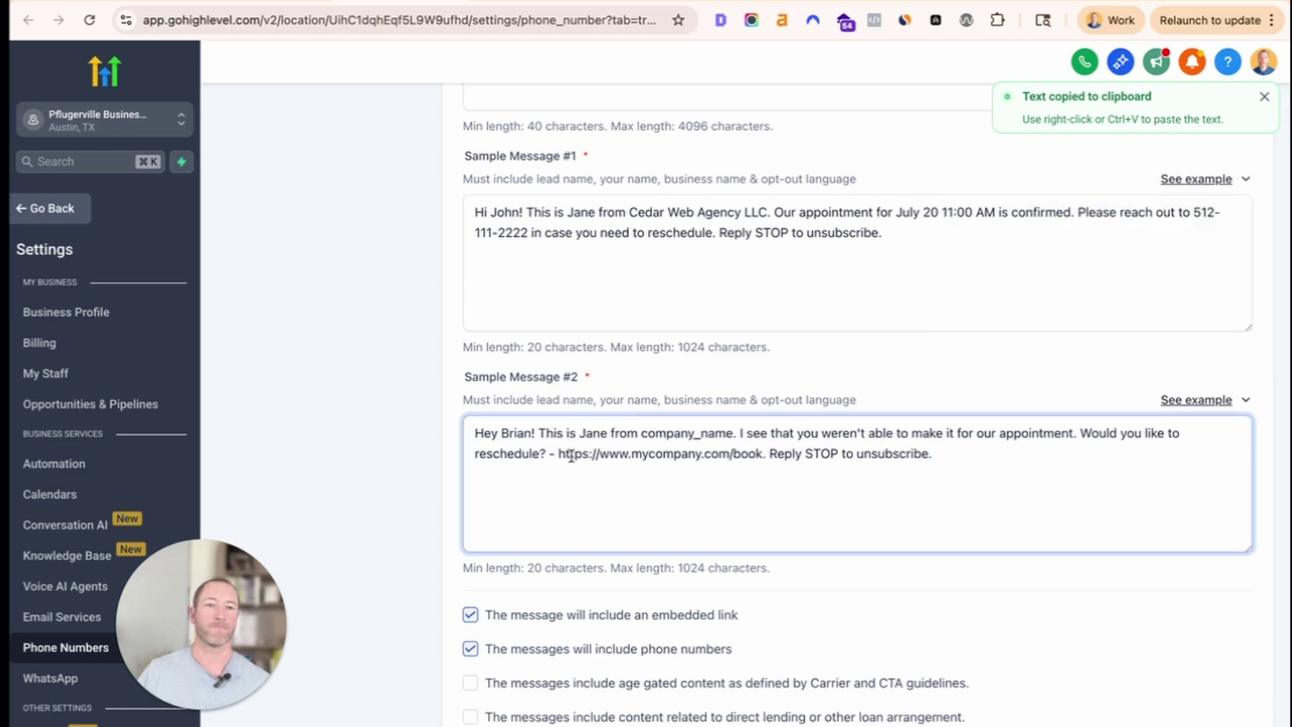
{"action": "left_click", "coordinate": [1242, 400]}
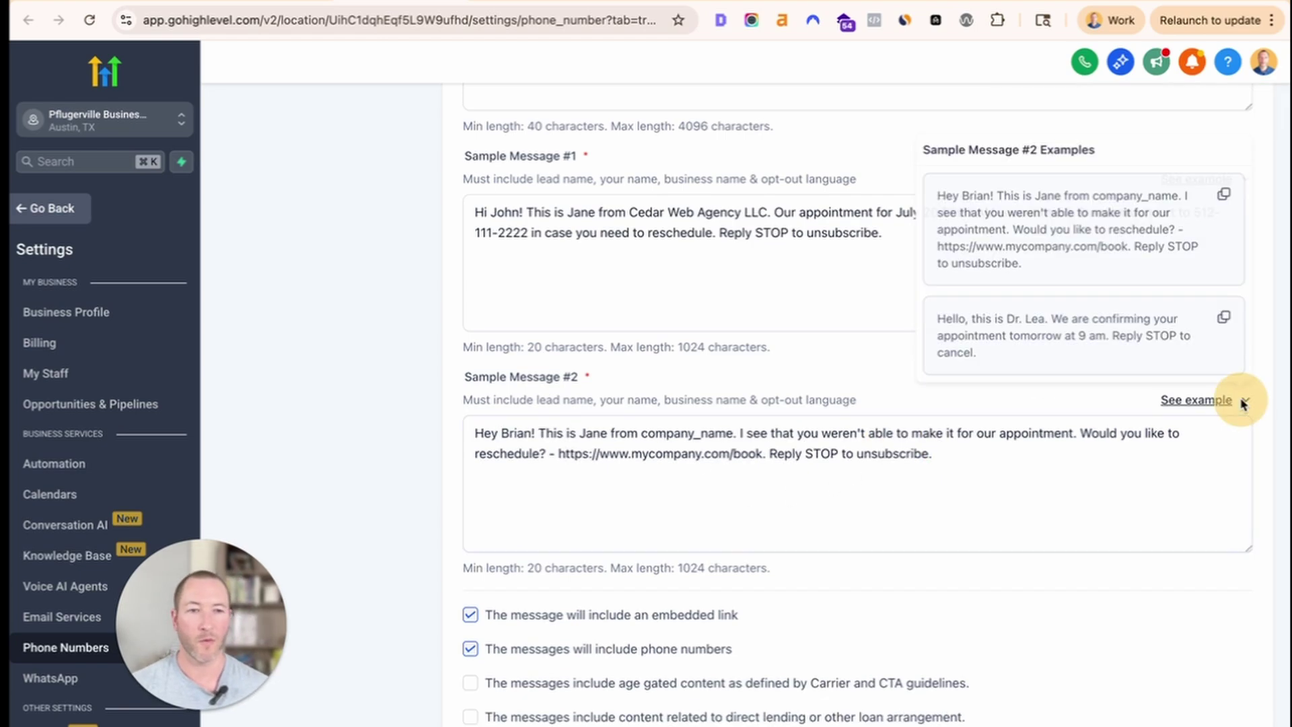
{"action": "left_click", "coordinate": [837, 466]}
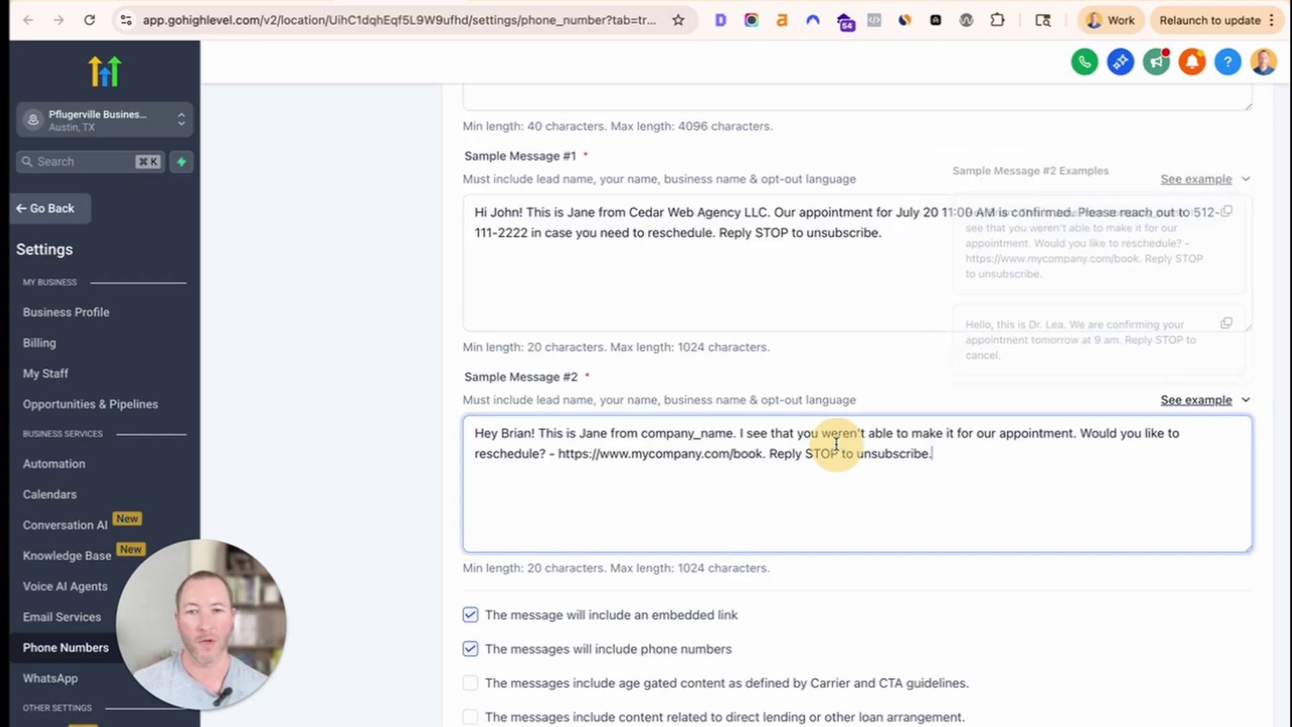
Replace company_name with 'Cedar Web Agency LLC' and review the mycompany.com/book placeholder link.
{"action": "left_click", "coordinate": [583, 226]}
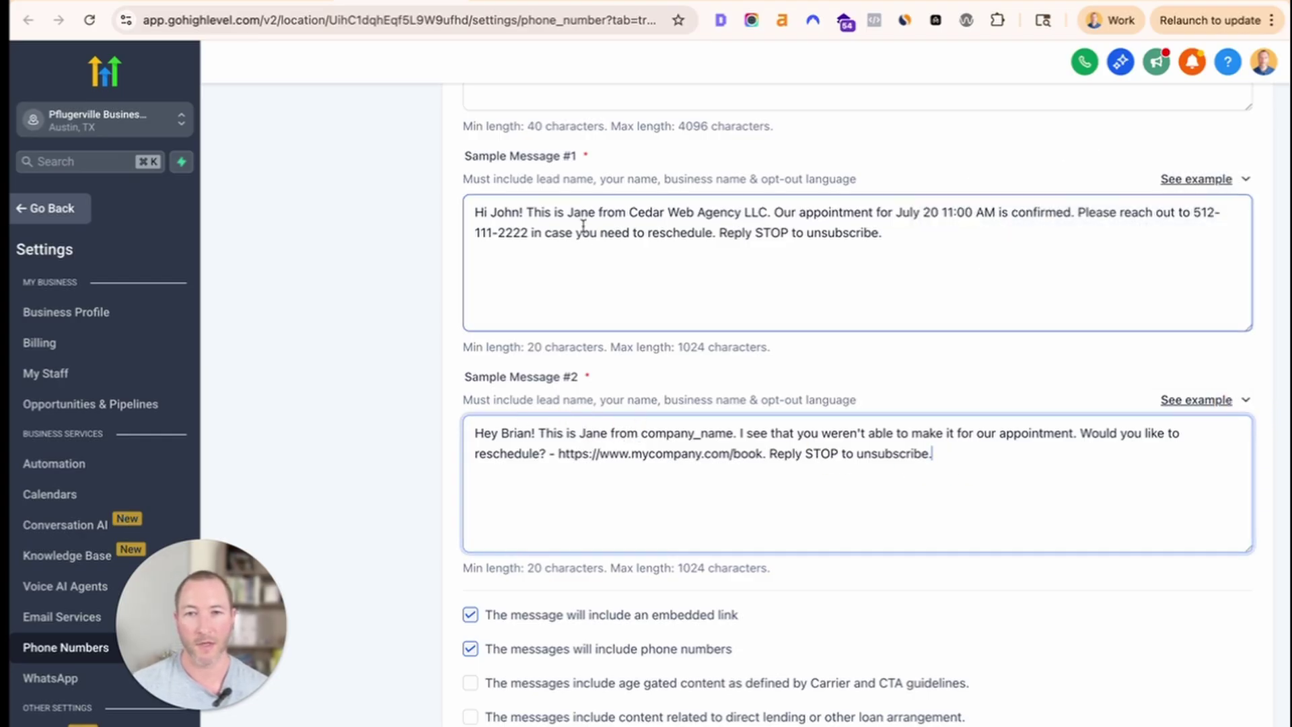
{"action": "left_click_drag", "start_coordinate": [630, 211], "coordinate": [766, 212]}
{"action": "left_click", "coordinate": [652, 434]}
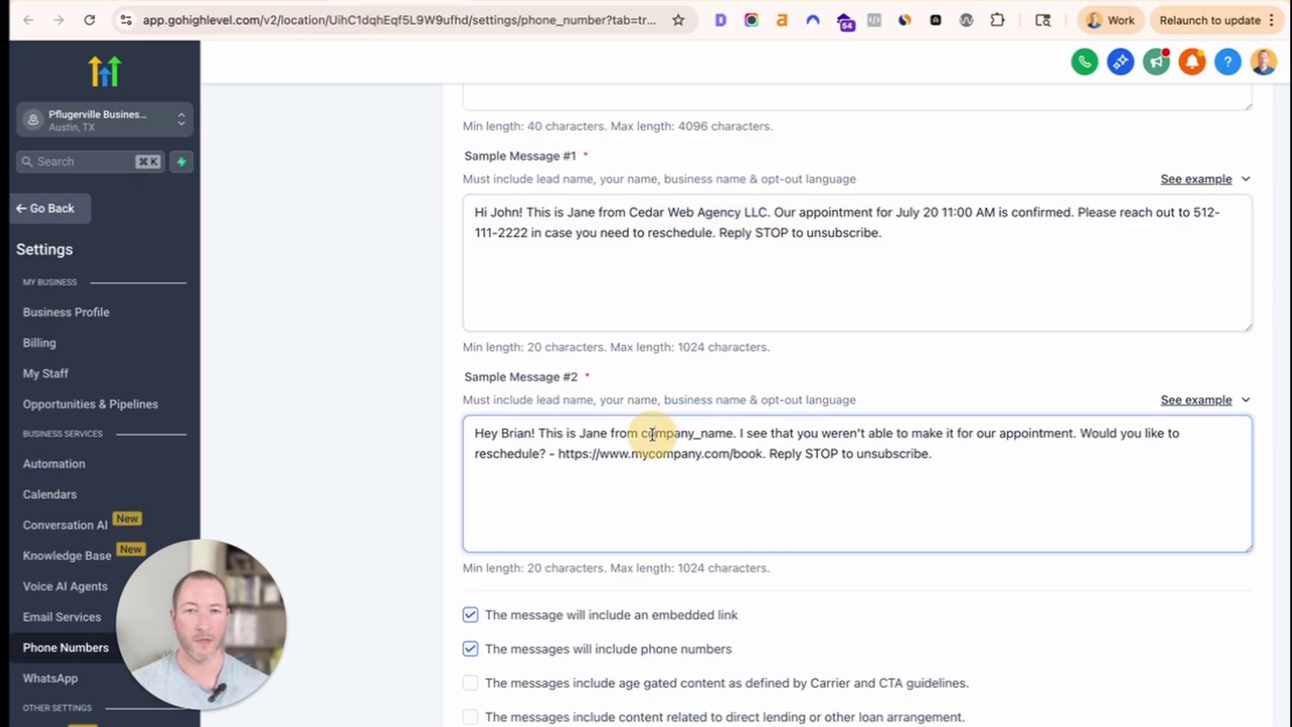
{"action": "double_click", "coordinate": [652, 435]}
{"action": "key", "text": "super+v"}
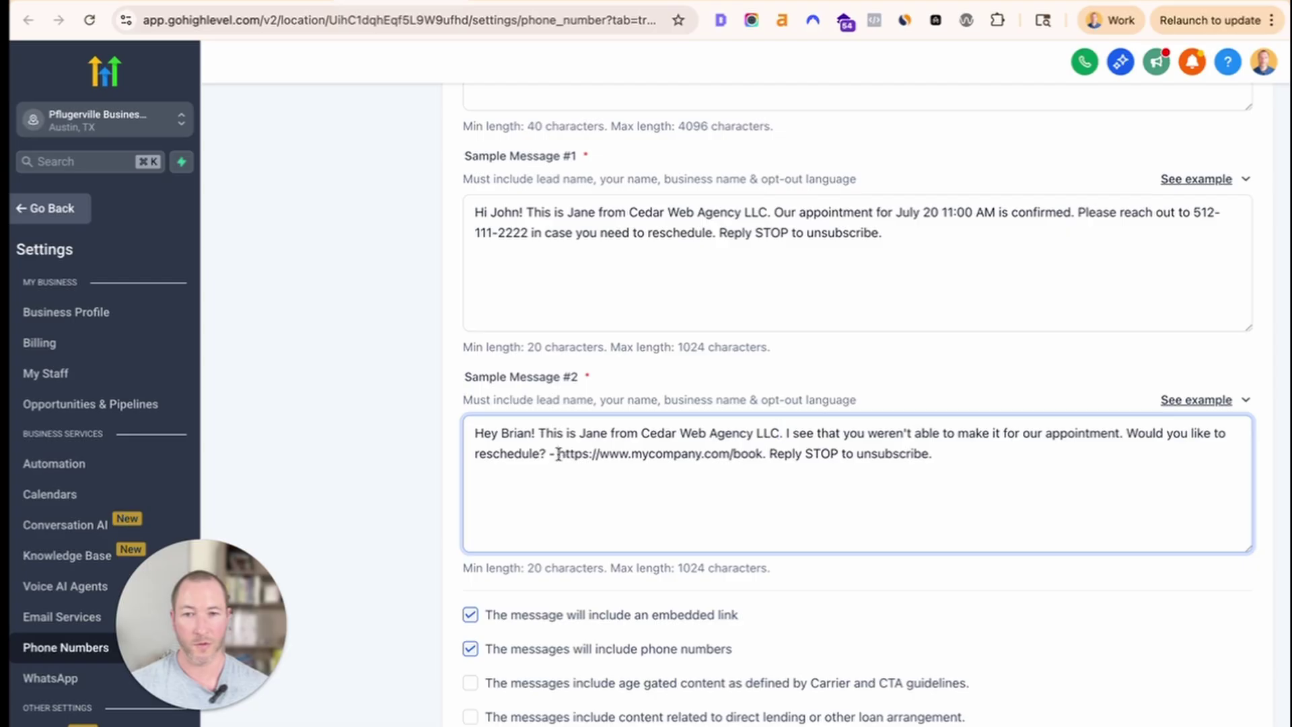
{"action": "left_click_drag", "start_coordinate": [559, 453], "coordinate": [762, 456]}
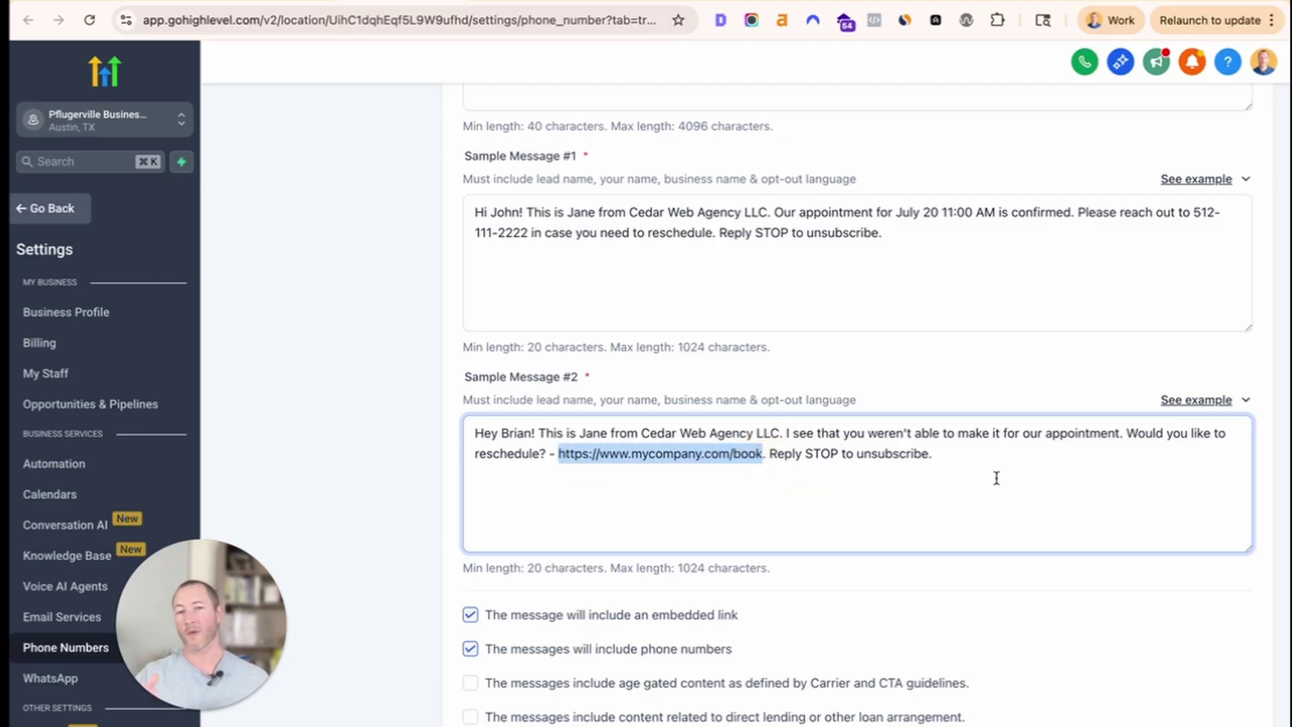
{"action": "left_click", "coordinate": [730, 454]}
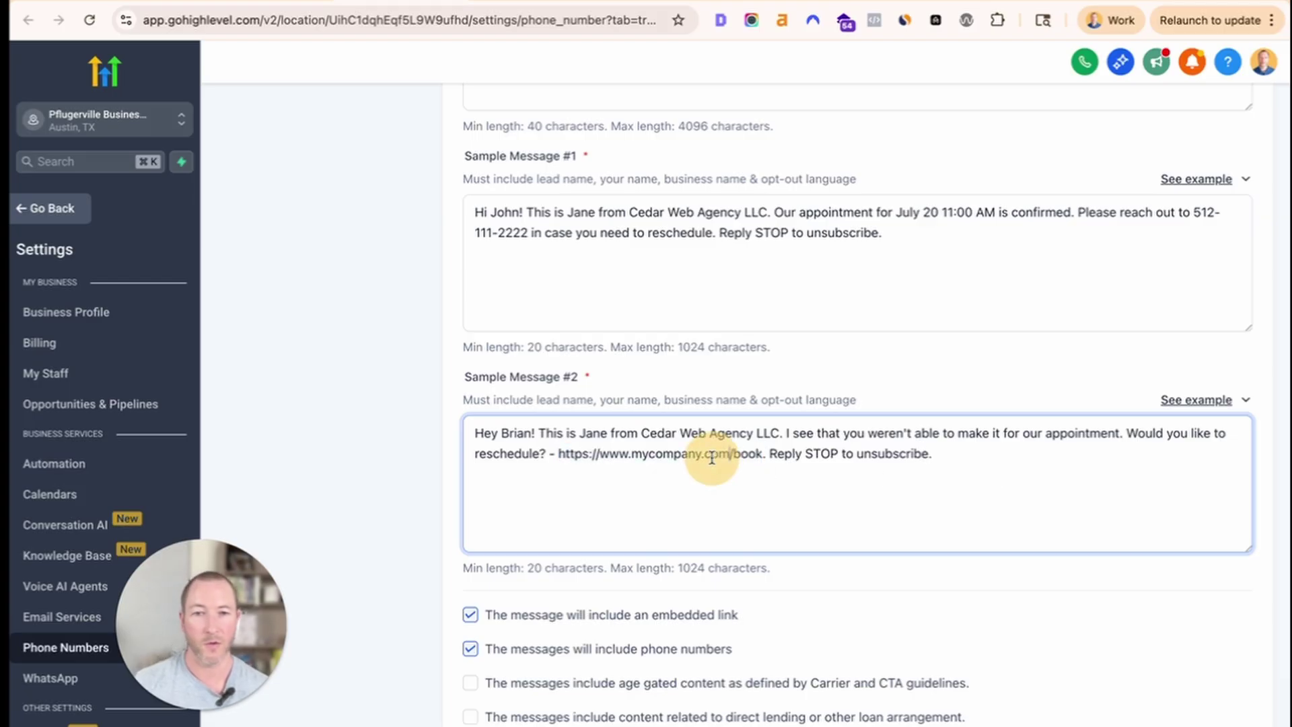
{"action": "double_click", "coordinate": [647, 453]}
{"action": "left_click_drag", "start_coordinate": [756, 452], "coordinate": [559, 457]}
{"action": "left_click", "coordinate": [565, 455]}
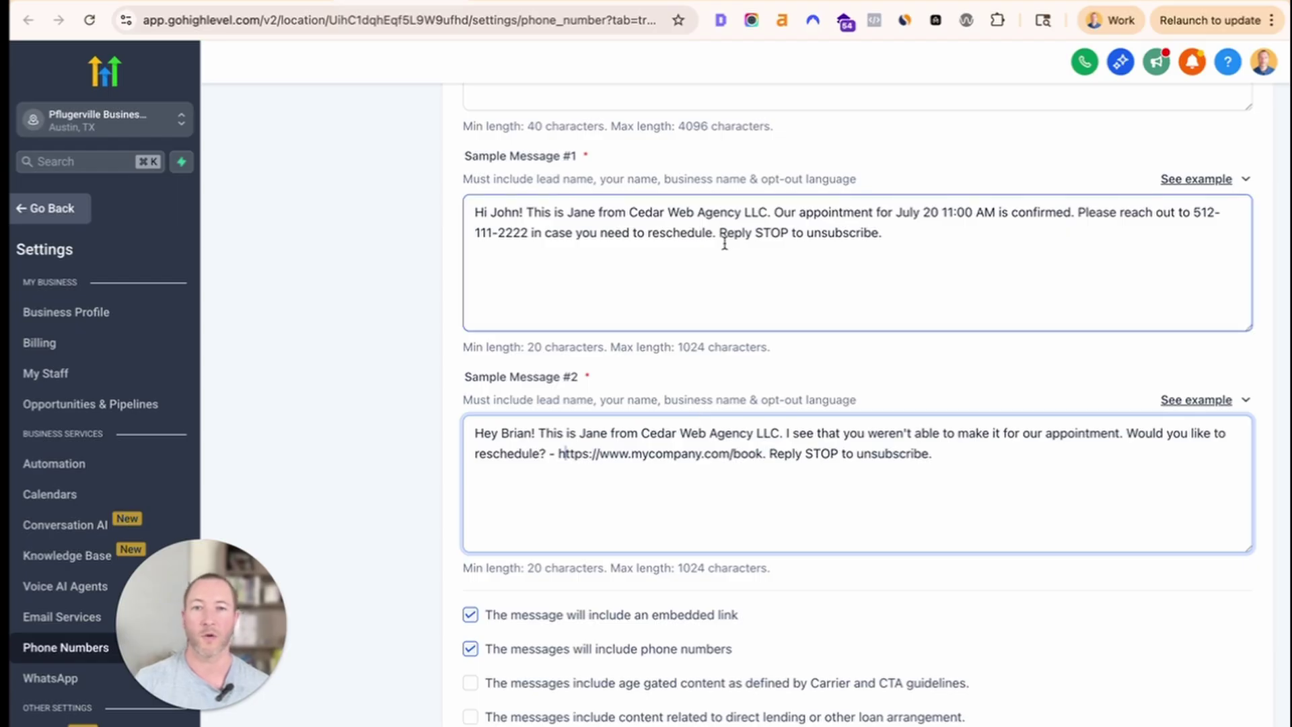
Copy the Contact us link address from the Cedar Web Agency site footer.
{"action": "left_click", "coordinate": [905, 2]}
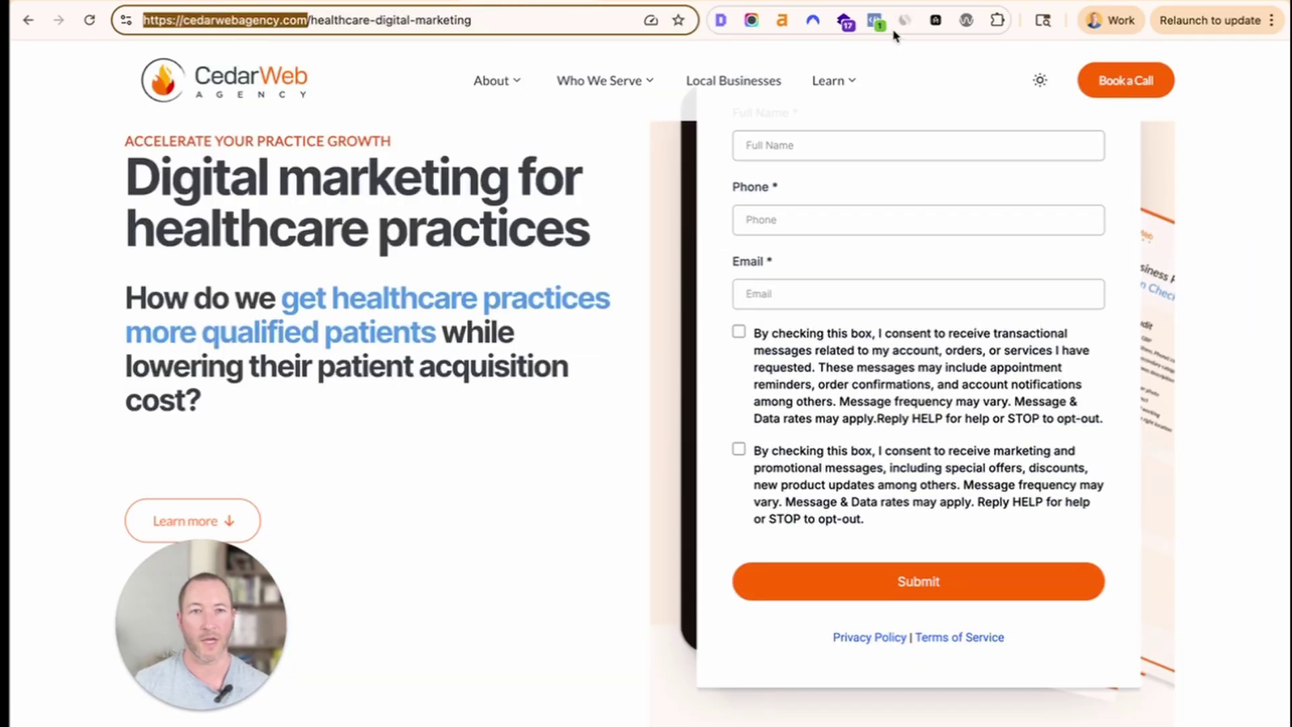
{"action": "left_click", "coordinate": [586, 230]}
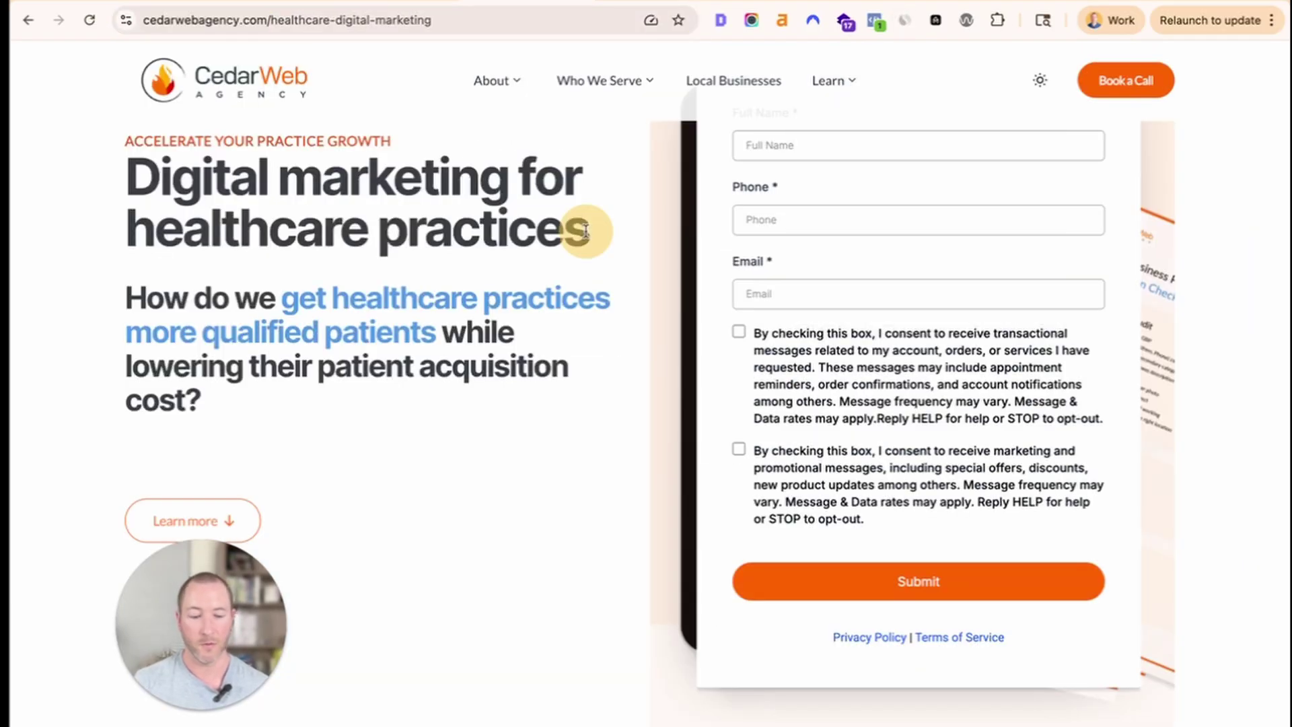
{"action": "key", "text": "End"}
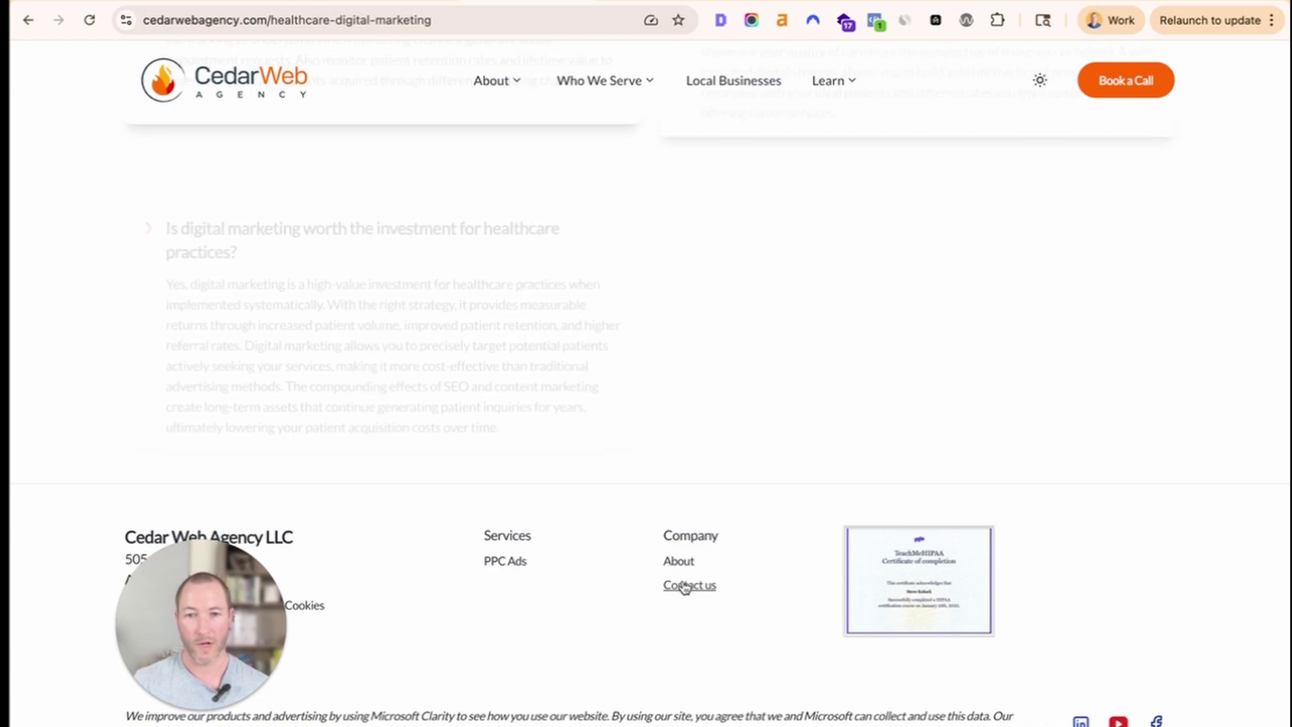
{"action": "right_click", "coordinate": [683, 585]}
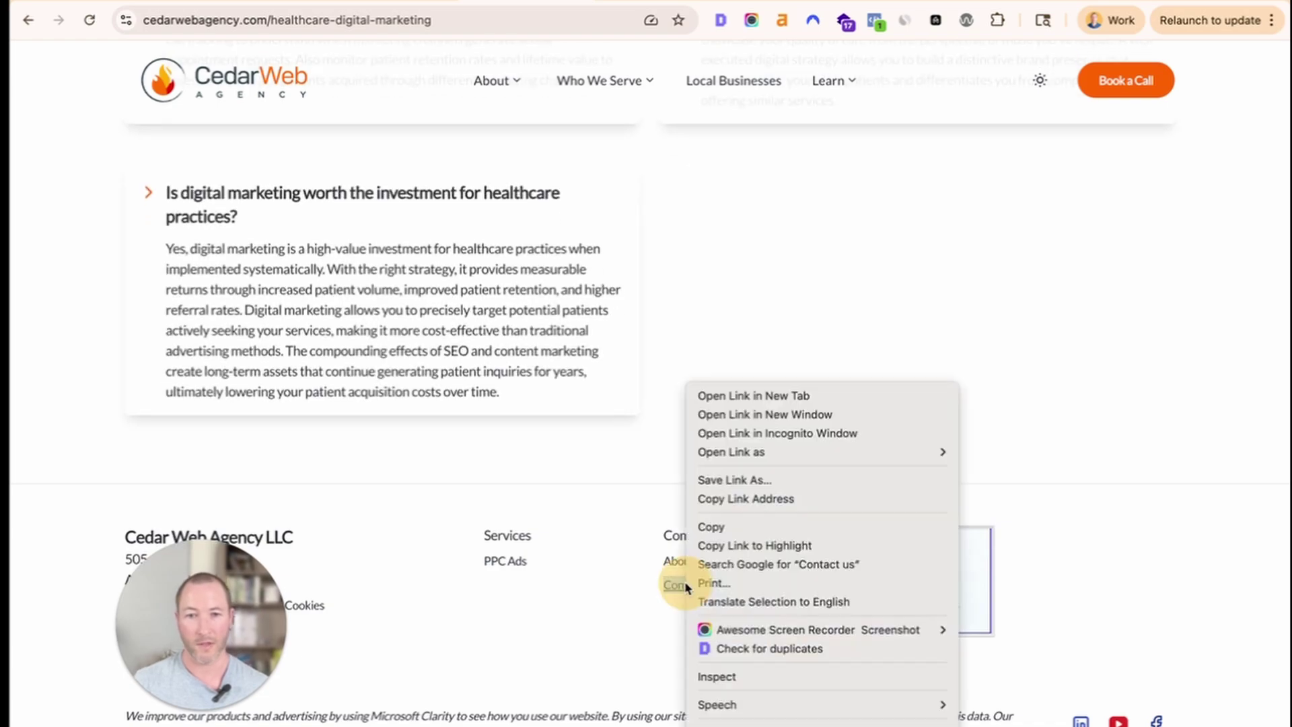
{"action": "left_click", "coordinate": [723, 498]}
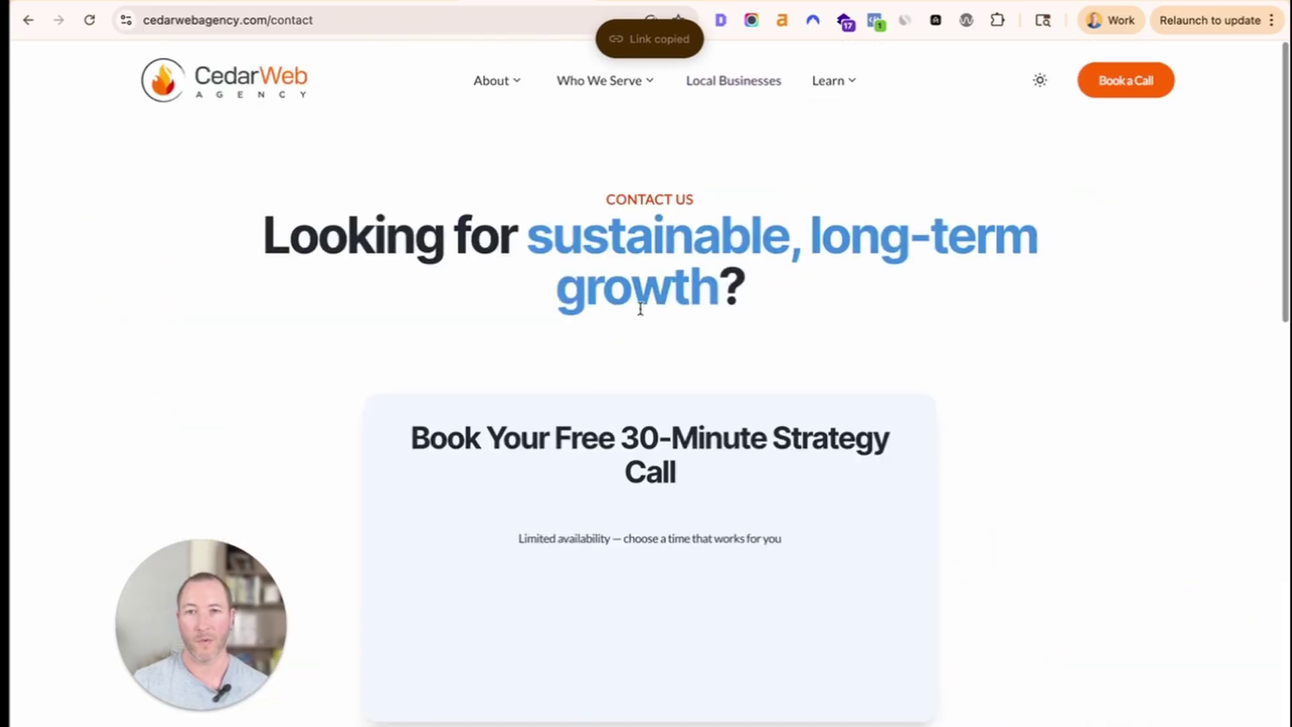
{"action": "scroll", "coordinate": [370, 434], "scroll_direction": "down", "scroll_amount": 10}
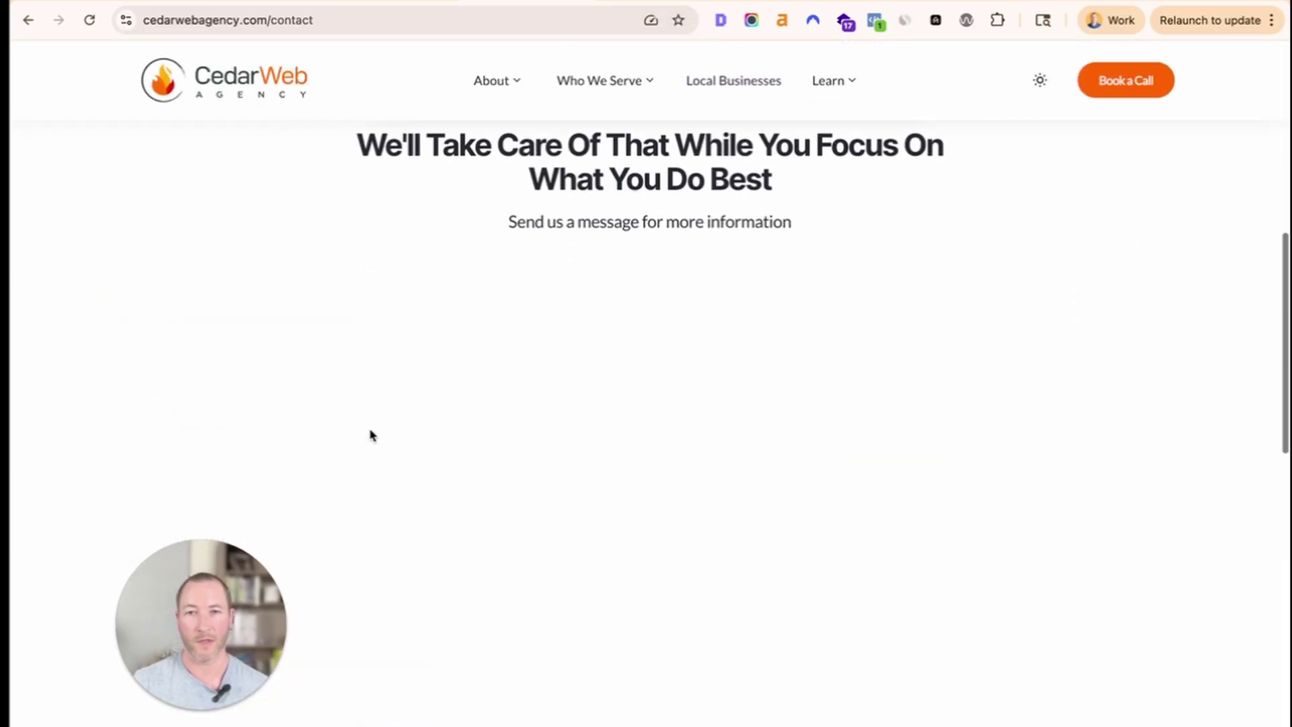
{"action": "scroll", "coordinate": [369, 433], "scroll_direction": "down", "scroll_amount": 2}
{"action": "scroll", "coordinate": [369, 434], "scroll_direction": "up", "scroll_amount": 7}
{"action": "scroll", "coordinate": [370, 434], "scroll_direction": "down", "scroll_amount": 7}
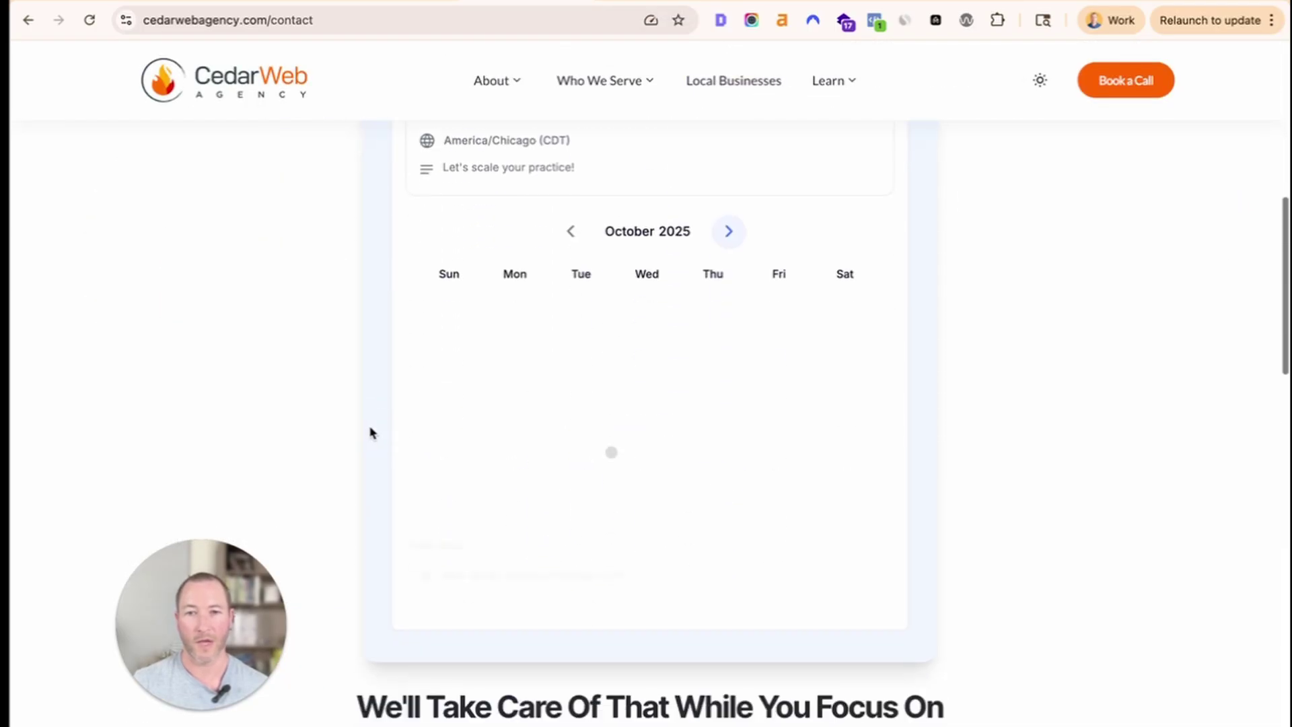
{"action": "scroll", "coordinate": [458, 498], "scroll_direction": "down", "scroll_amount": 15}
{"action": "scroll", "coordinate": [458, 502], "scroll_direction": "up", "scroll_amount": 20}
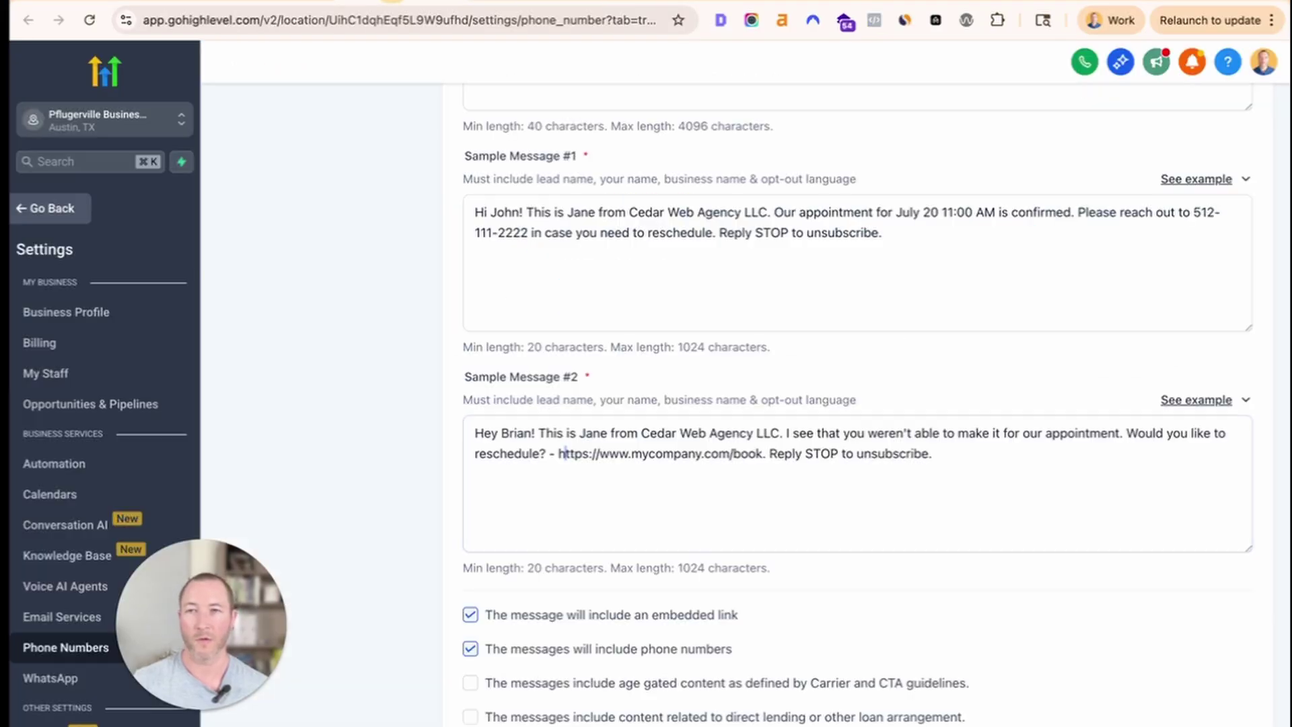
{"action": "left_click", "coordinate": [565, 450]}
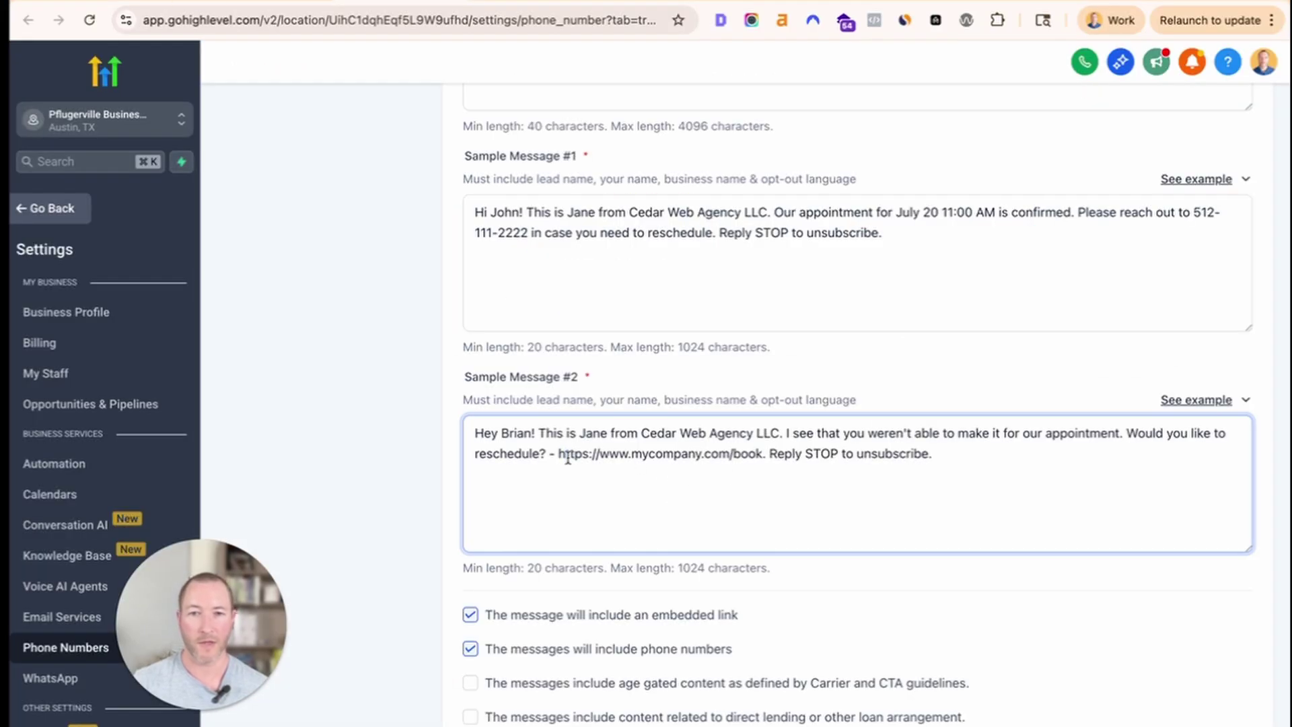
{"action": "left_click_drag", "start_coordinate": [559, 454], "coordinate": [762, 454]}
{"action": "key", "text": "ctrl+v"}
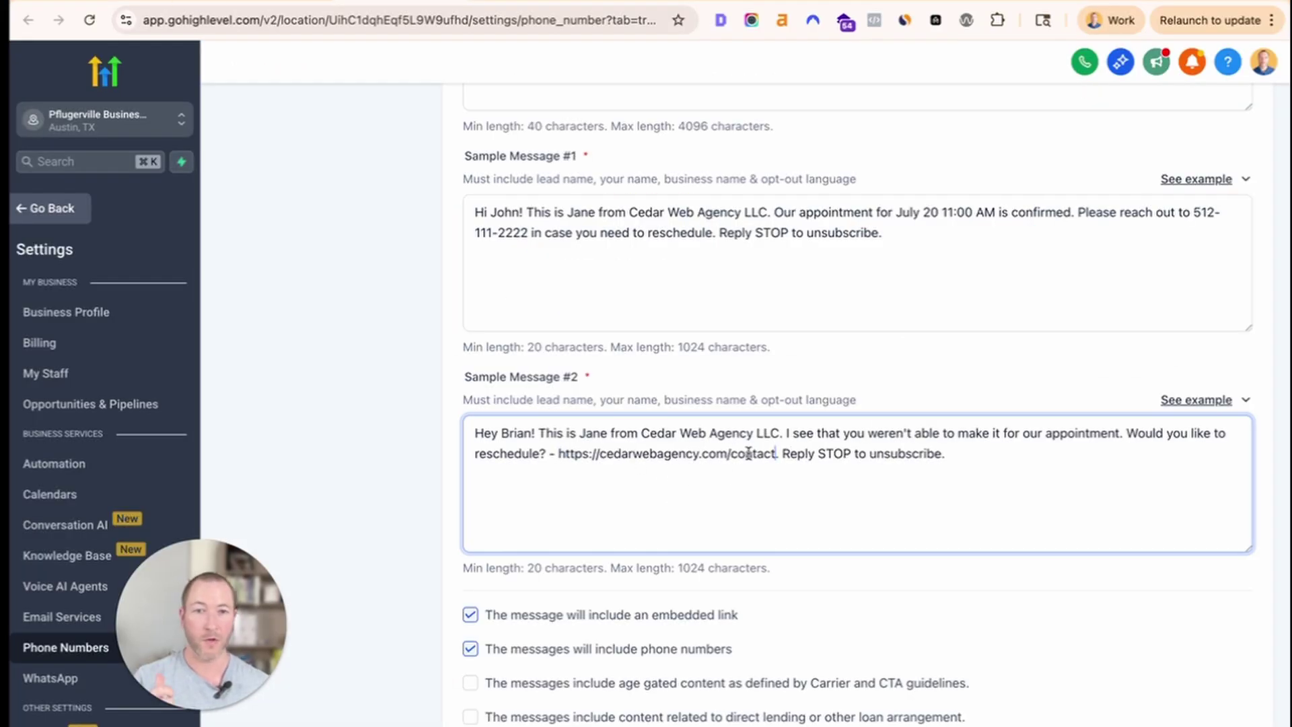
{"action": "double_click", "coordinate": [748, 453]}
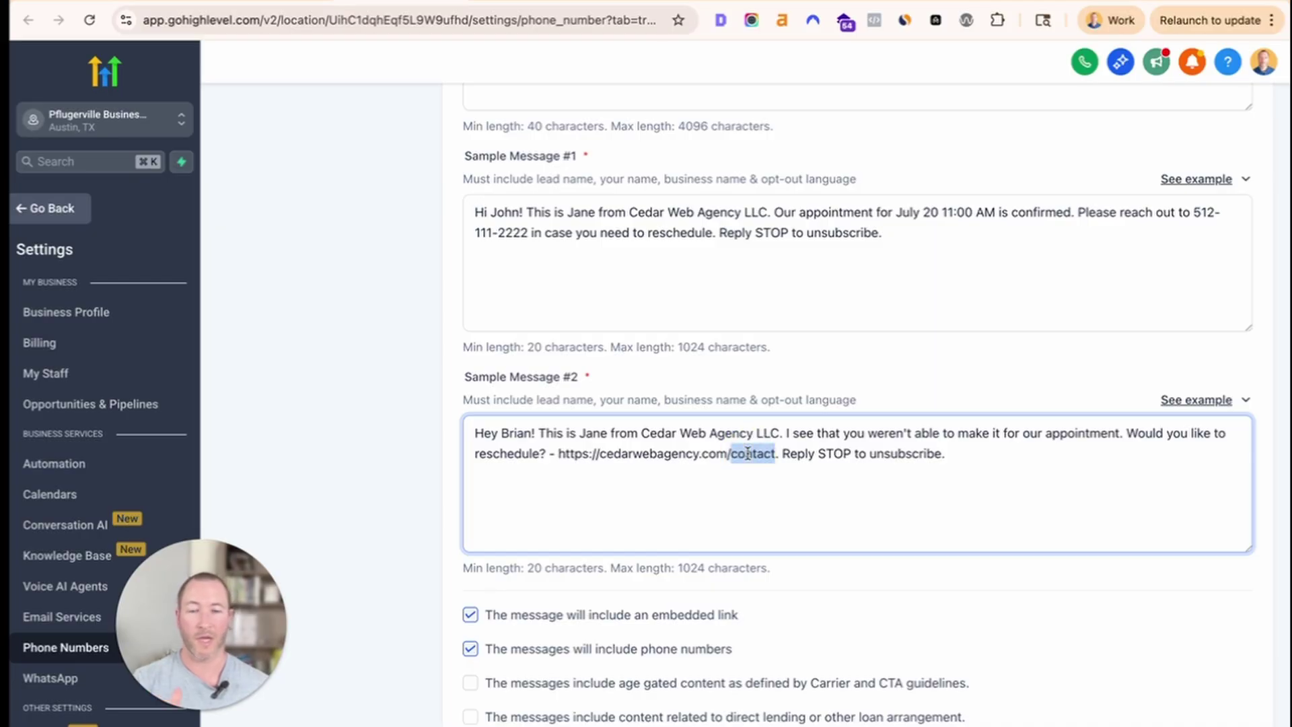
{"action": "scroll", "coordinate": [747, 455], "scroll_direction": "up", "scroll_amount": 6}
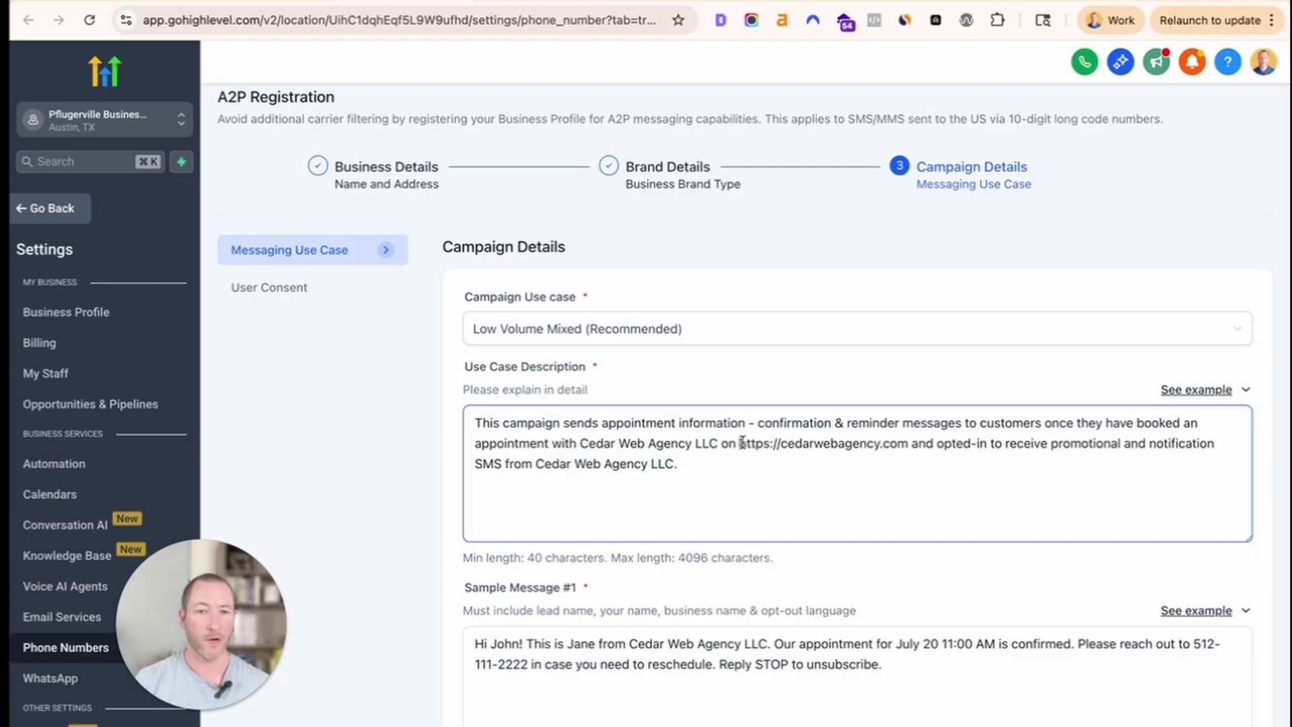
{"action": "left_click_drag", "start_coordinate": [742, 442], "coordinate": [910, 442]}
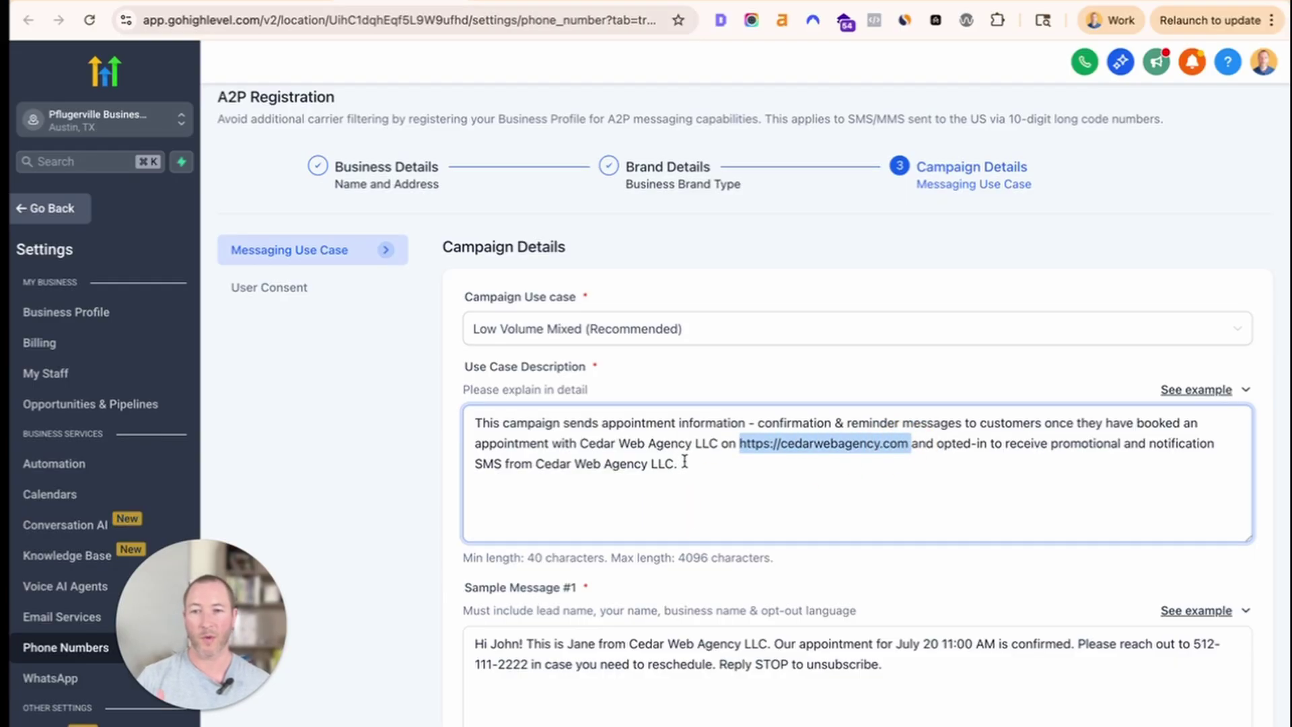
{"action": "left_click", "coordinate": [699, 461]}
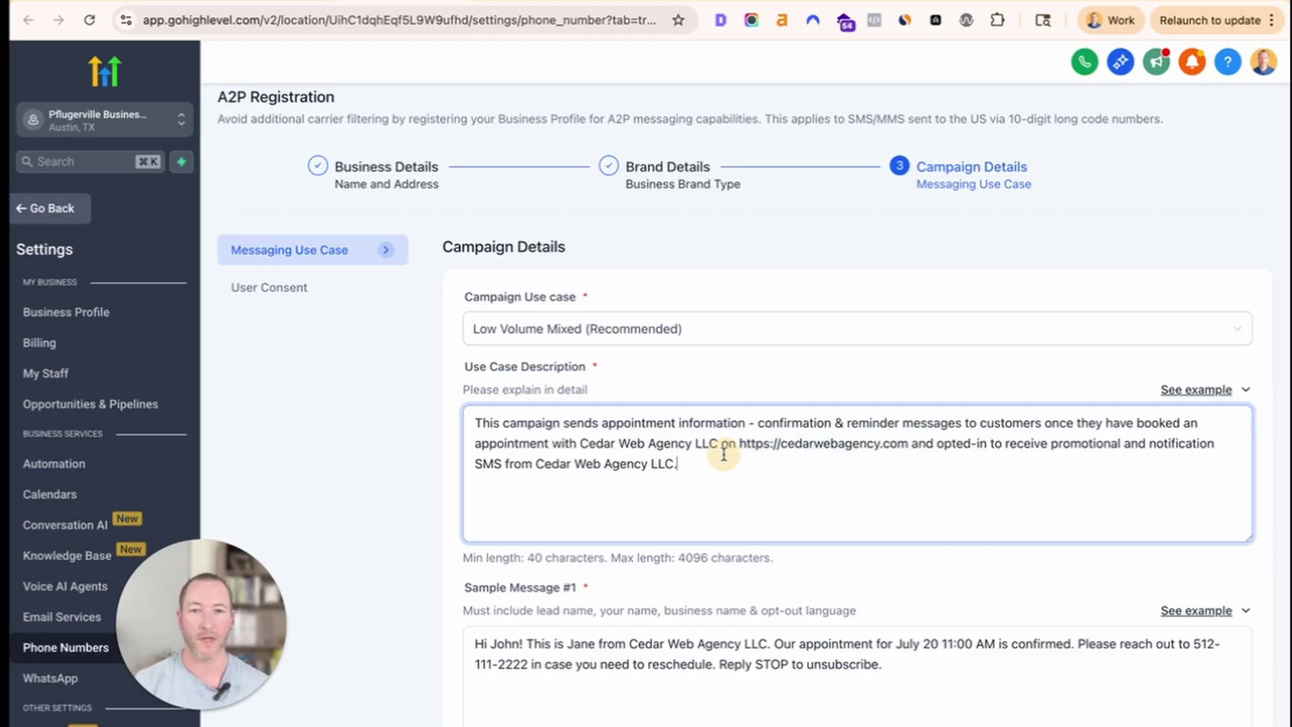
{"action": "mouse_move", "coordinate": [744, 442]}
{"action": "left_mouse_down"}
{"action": "mouse_move", "coordinate": [911, 444]}
{"action": "mouse_move", "coordinate": [740, 440]}
{"action": "left_mouse_up"}
{"action": "key", "text": "super+v"}
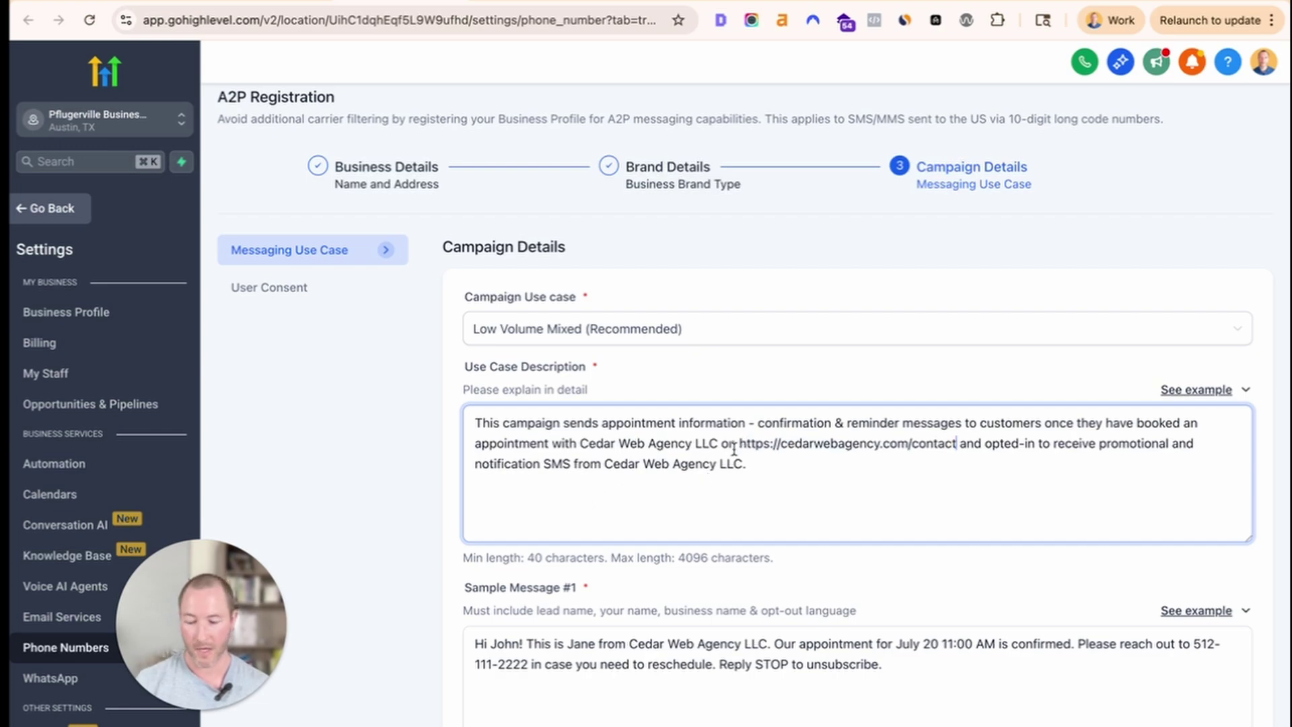
{"action": "key", "text": "super+z"}
{"action": "left_click", "coordinate": [738, 467]}
Review the STOP opt-out lines in Sample Messages #1 and #2.
{"action": "scroll", "coordinate": [737, 478], "scroll_direction": "down", "scroll_amount": 7}
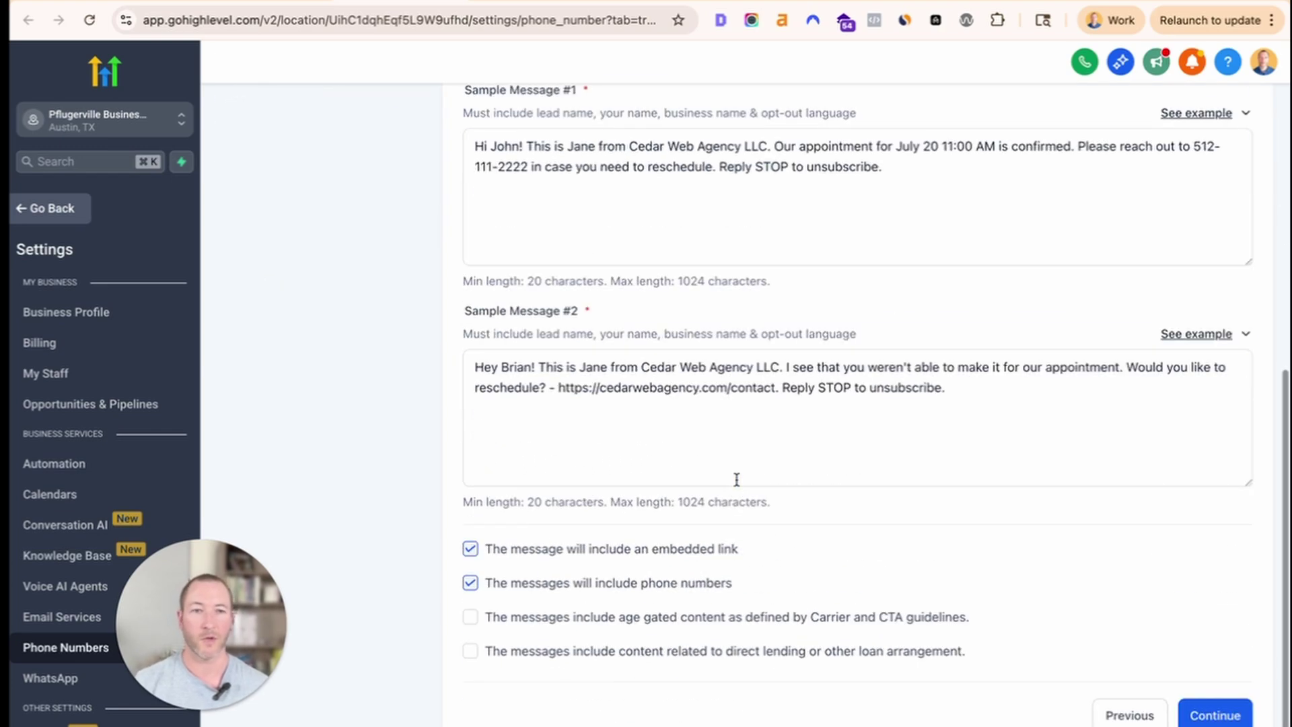
{"action": "scroll", "coordinate": [737, 479], "scroll_direction": "up", "scroll_amount": 7}
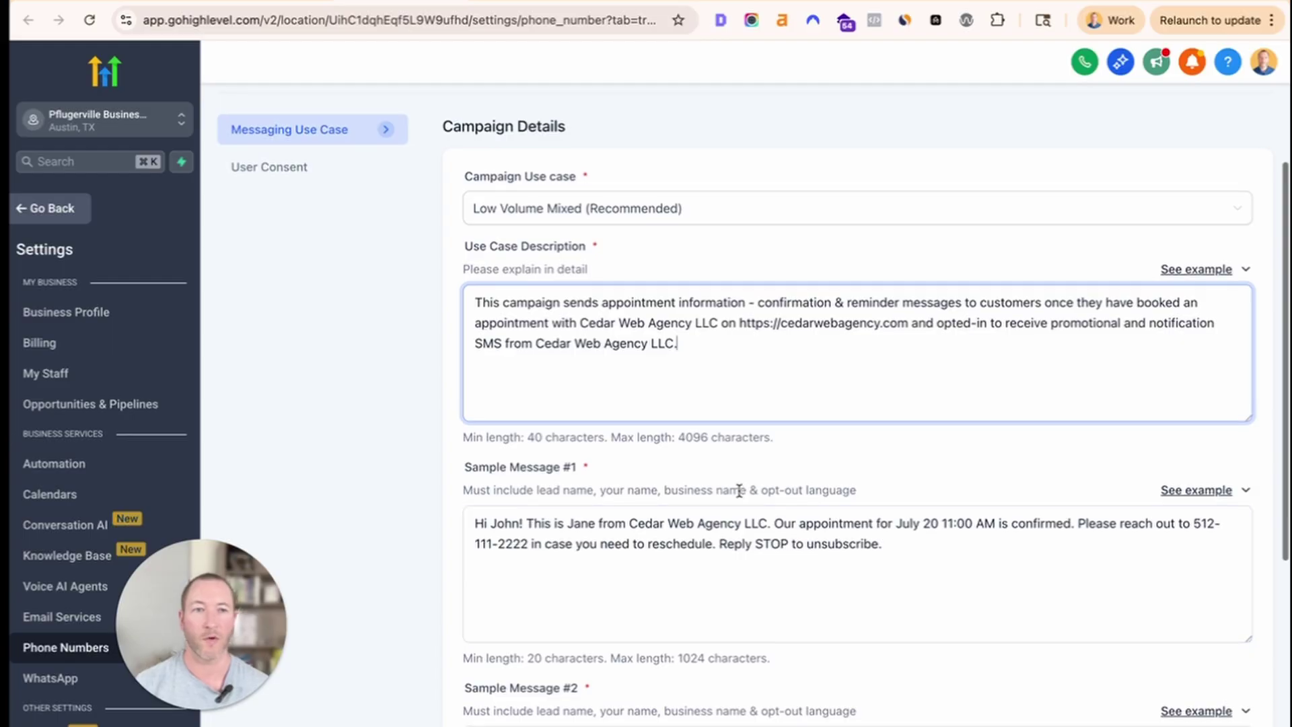
{"action": "scroll", "coordinate": [739, 491], "scroll_direction": "down", "scroll_amount": 6}
{"action": "scroll", "coordinate": [790, 439], "scroll_direction": "up", "scroll_amount": 1}
{"action": "left_click_drag", "start_coordinate": [789, 440], "coordinate": [935, 440]}
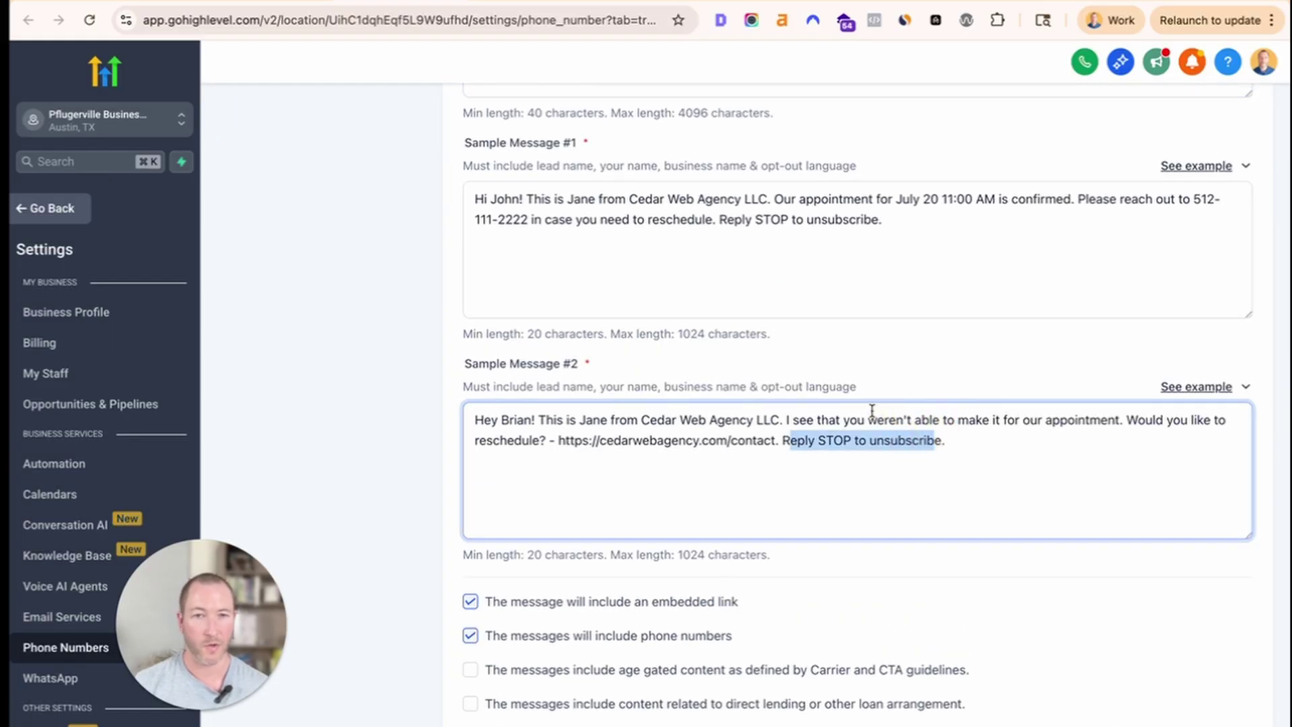
{"action": "scroll", "coordinate": [808, 377], "scroll_direction": "up", "scroll_amount": 1}
{"action": "left_click", "coordinate": [875, 316]}
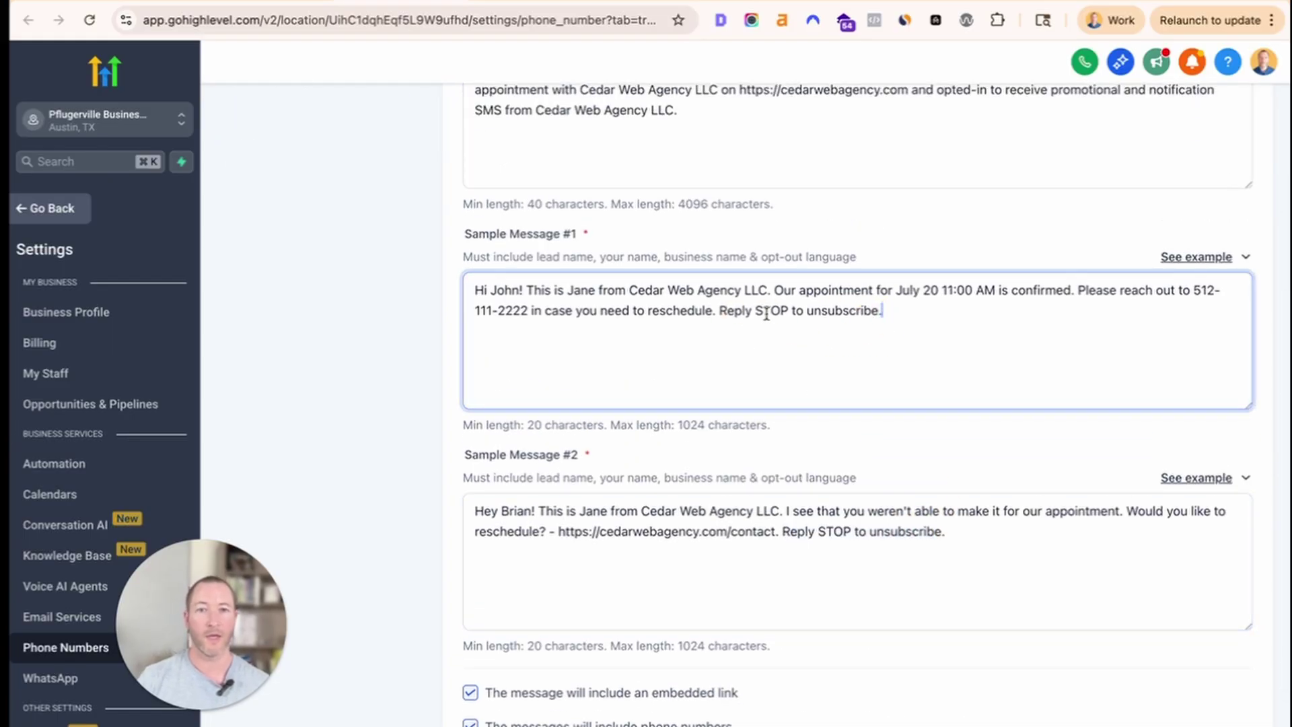
{"action": "left_click_drag", "start_coordinate": [718, 311], "coordinate": [922, 309]}
{"action": "left_click", "coordinate": [920, 309]}
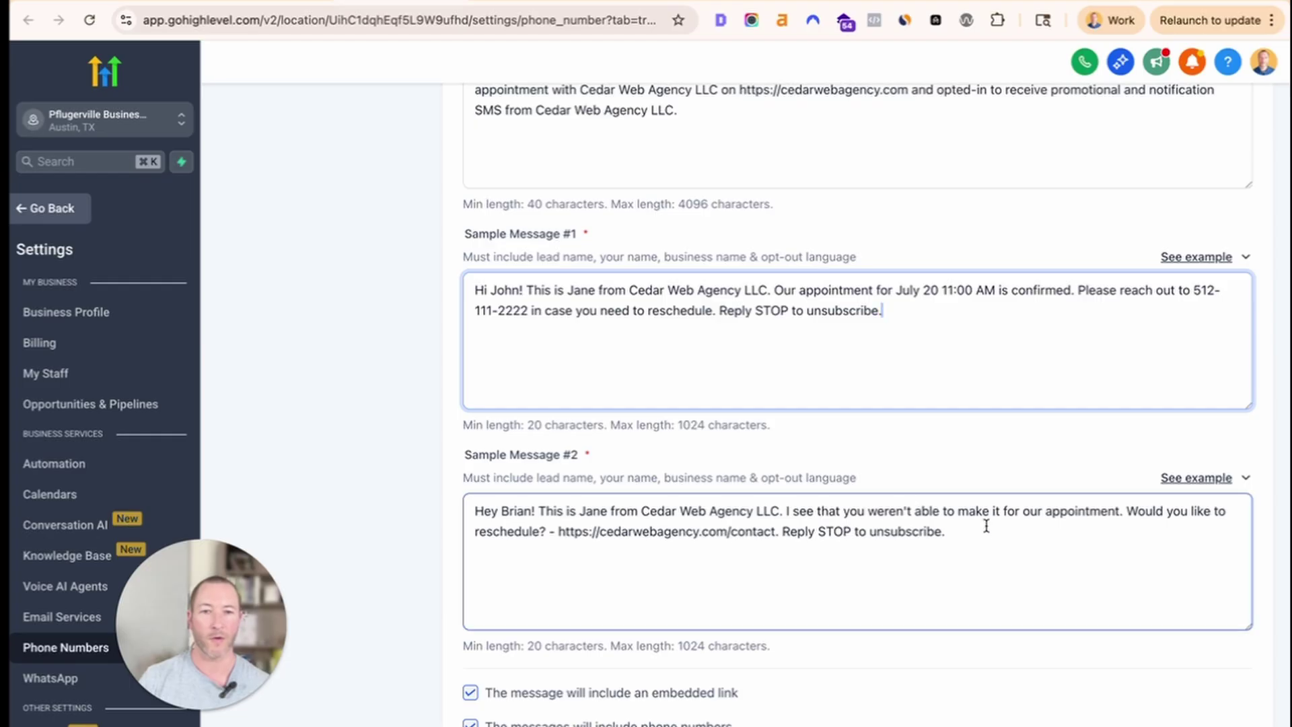
{"action": "left_click_drag", "start_coordinate": [986, 526], "coordinate": [765, 530]}
{"action": "scroll", "coordinate": [605, 545], "scroll_direction": "down", "scroll_amount": 2}
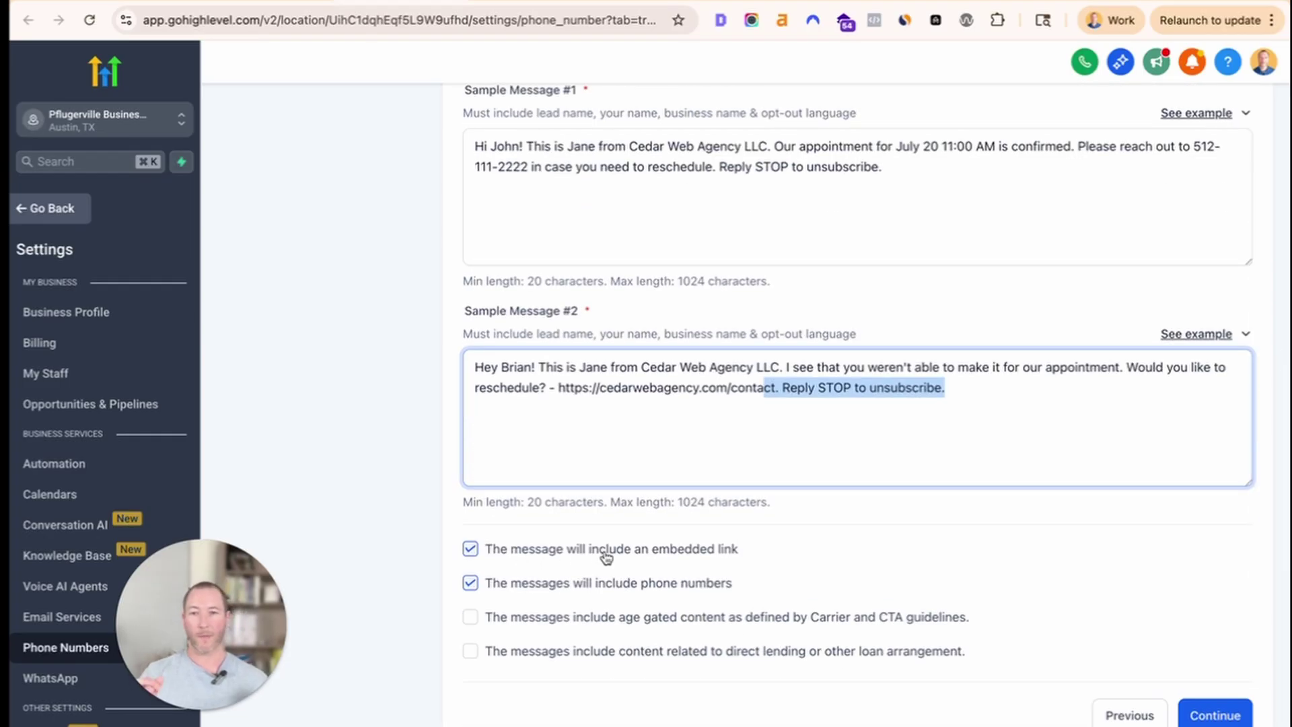
{"action": "scroll", "coordinate": [606, 556], "scroll_direction": "up", "scroll_amount": 4}
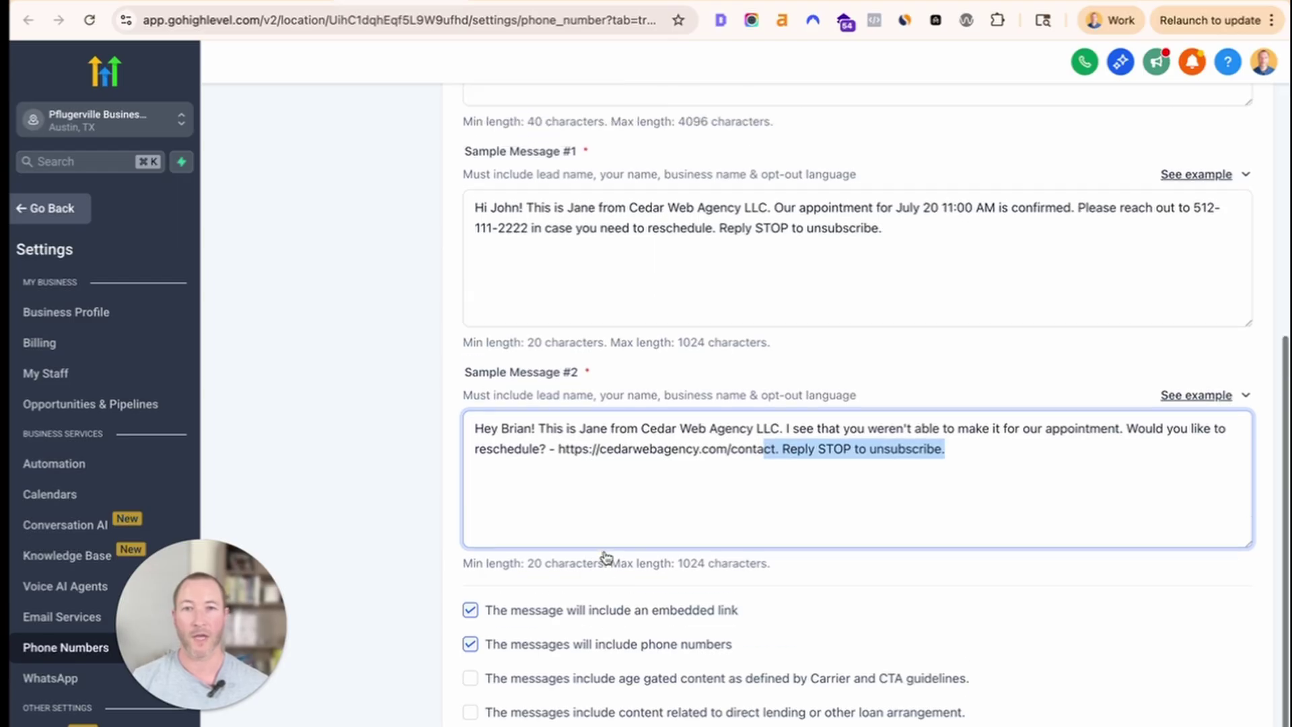
Check the use case description's homepage link, then go back to the Notion SOP's disallowed-content bullet.
{"action": "left_click_drag", "start_coordinate": [741, 215], "coordinate": [910, 215]}
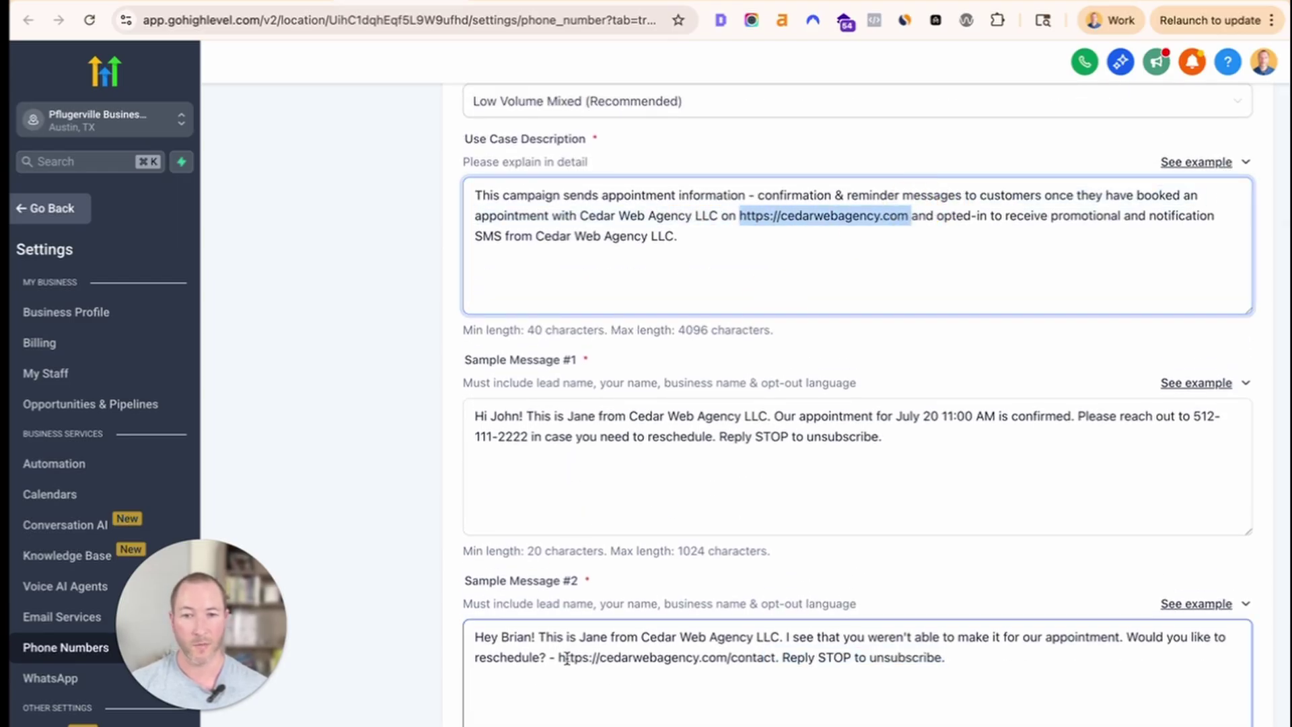
{"action": "left_click_drag", "start_coordinate": [567, 658], "coordinate": [775, 657]}
{"action": "scroll", "coordinate": [535, 609], "scroll_direction": "down", "scroll_amount": 4}
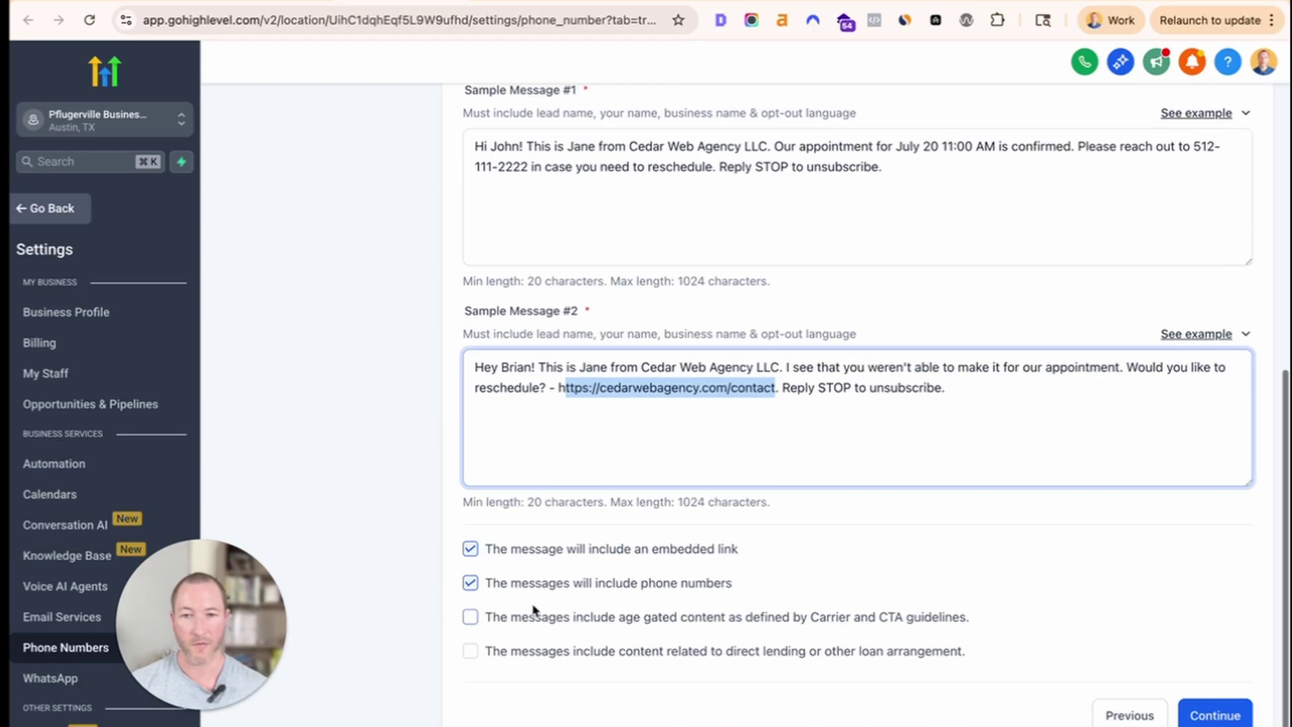
{"action": "scroll", "coordinate": [884, 403], "scroll_direction": "up", "scroll_amount": 1}
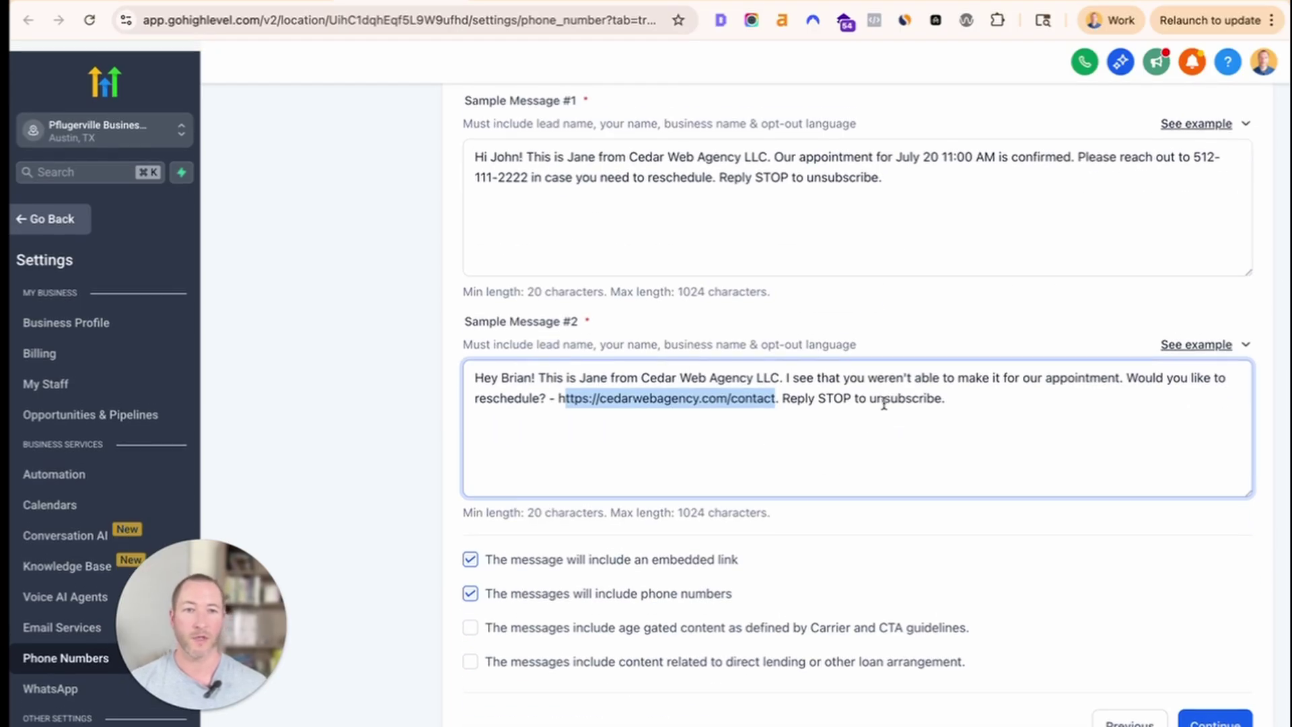
{"action": "scroll", "coordinate": [883, 403], "scroll_direction": "up", "scroll_amount": 2}
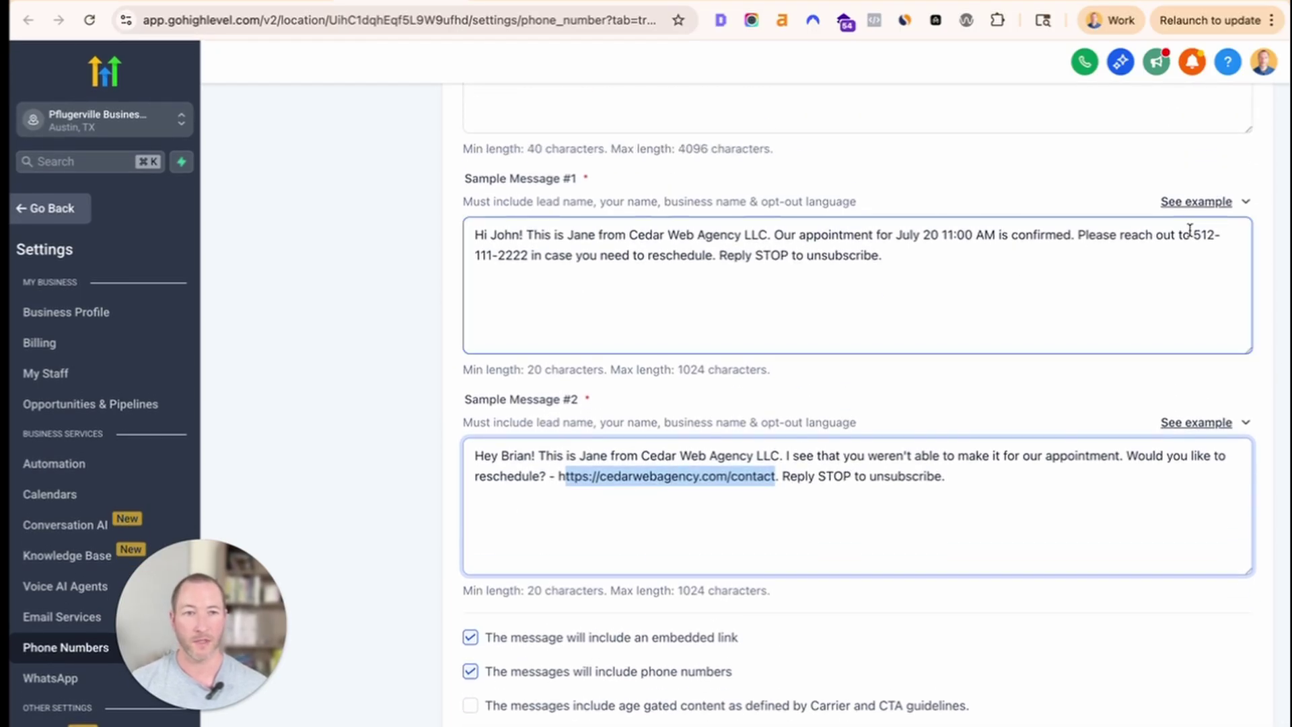
{"action": "left_click_drag", "start_coordinate": [1190, 229], "coordinate": [1147, 291]}
{"action": "left_click", "coordinate": [1148, 292]}
{"action": "scroll", "coordinate": [570, 464], "scroll_direction": "down", "scroll_amount": 2}
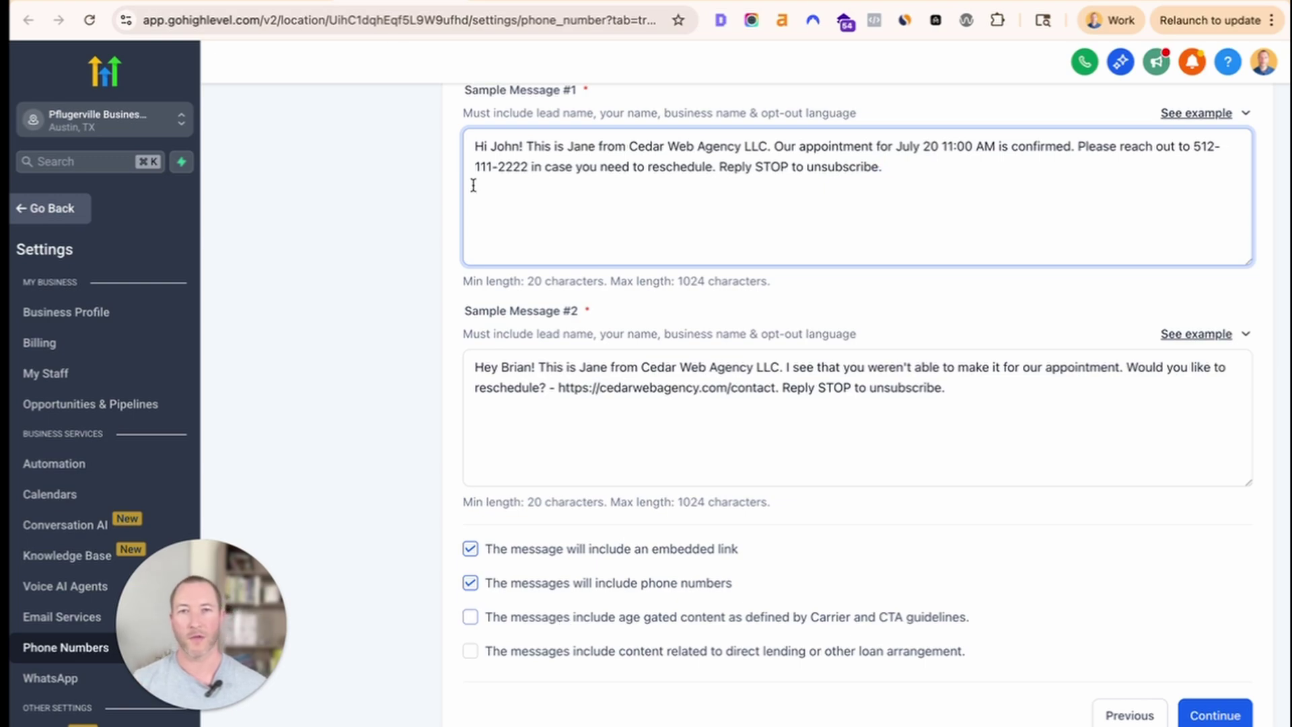
{"action": "left_click", "coordinate": [102, 1]}
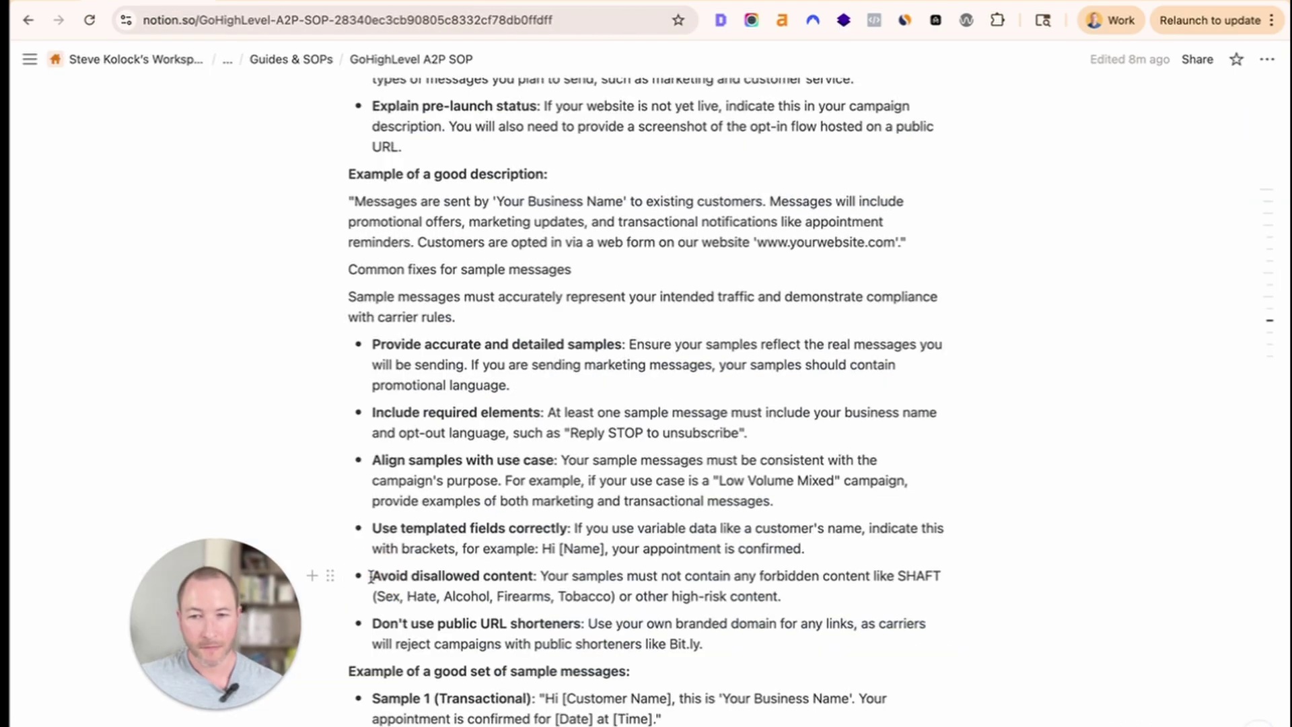
{"action": "left_click_drag", "start_coordinate": [370, 576], "coordinate": [793, 585]}
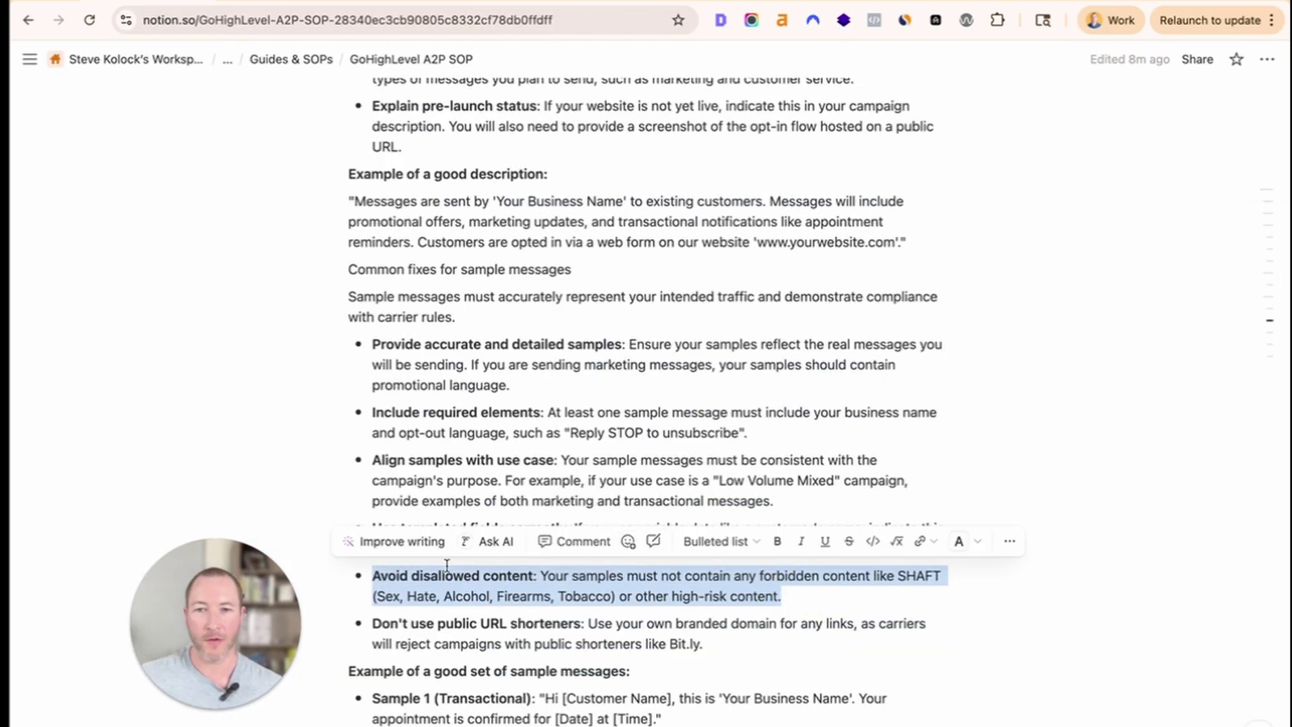
Go over the SHAFT categories in the Avoid disallowed content bullet, then return to GoHighLevel.
{"action": "left_click", "coordinate": [408, 620]}
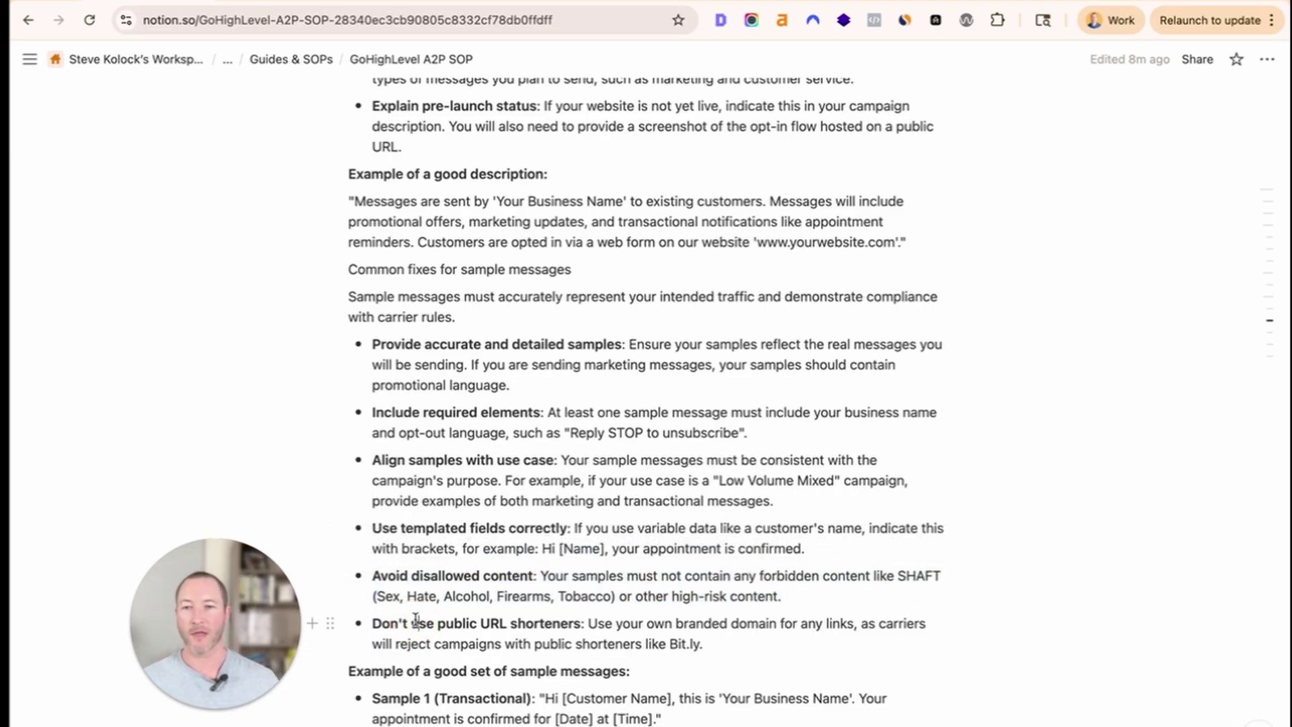
{"action": "left_click_drag", "start_coordinate": [854, 596], "coordinate": [423, 592]}
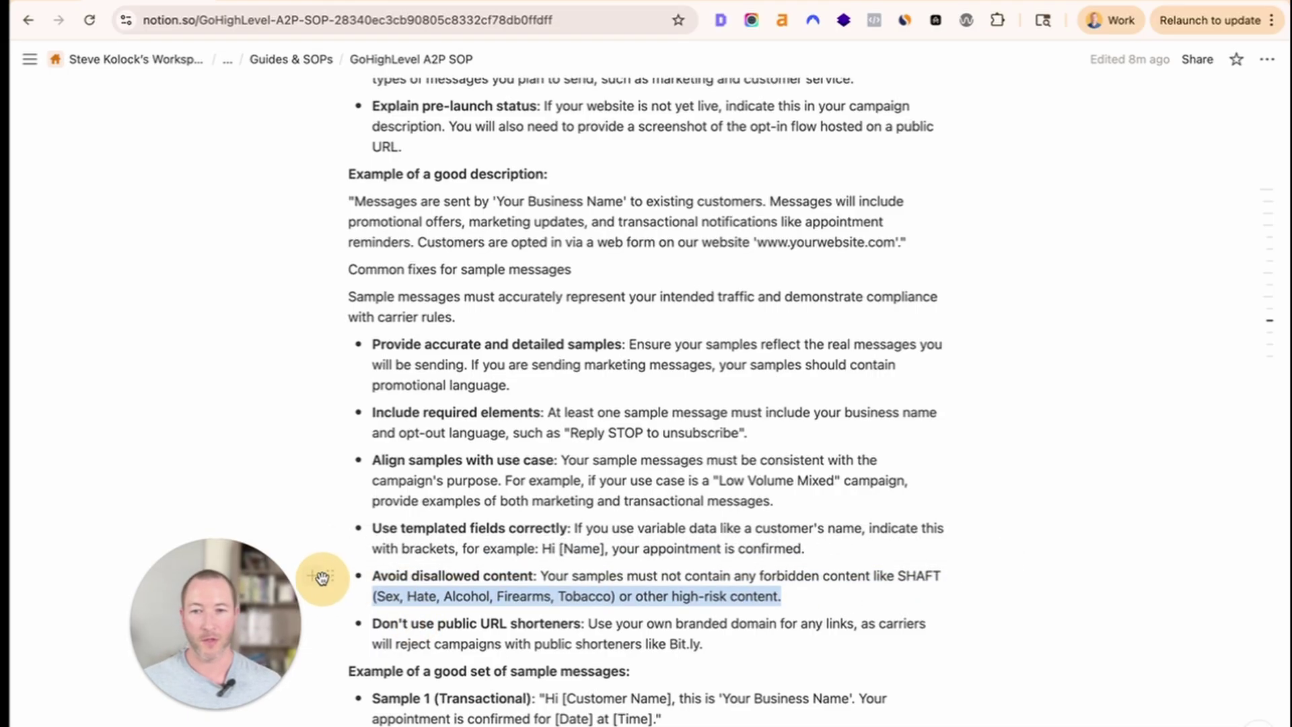
{"action": "left_click_drag", "start_coordinate": [322, 579], "coordinate": [372, 572]}
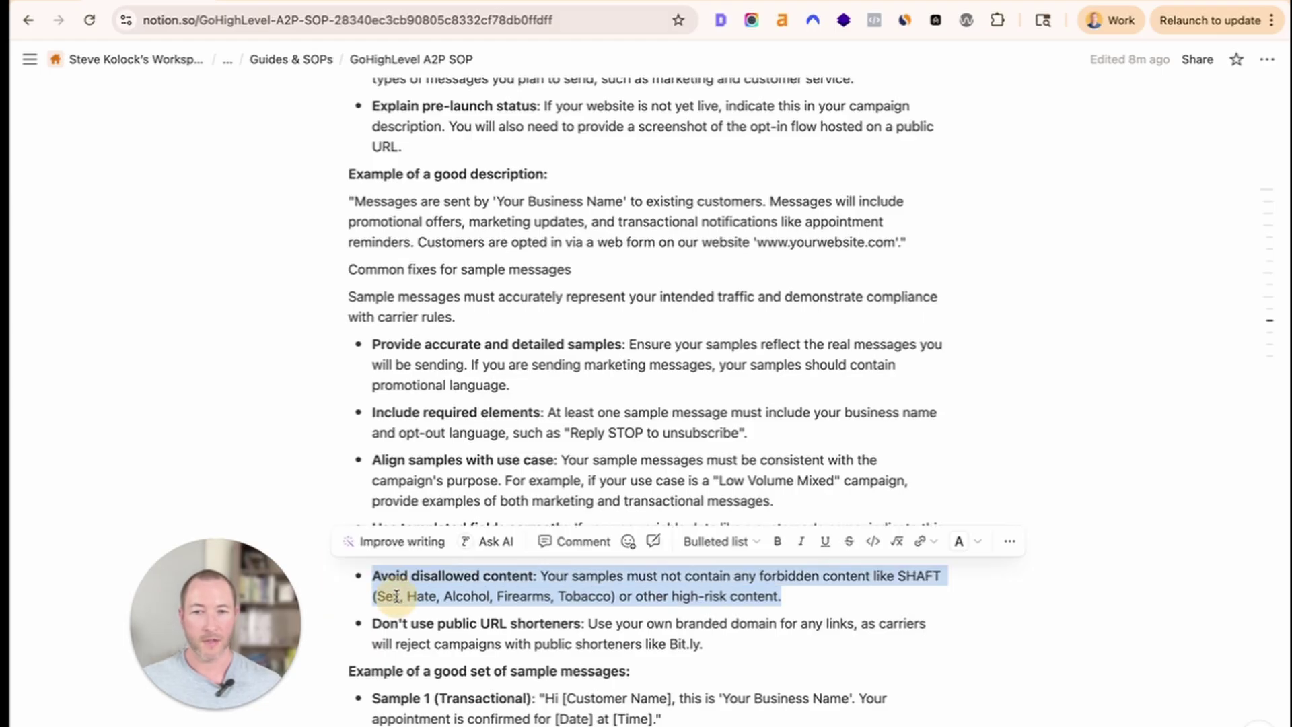
{"action": "left_click", "coordinate": [397, 596]}
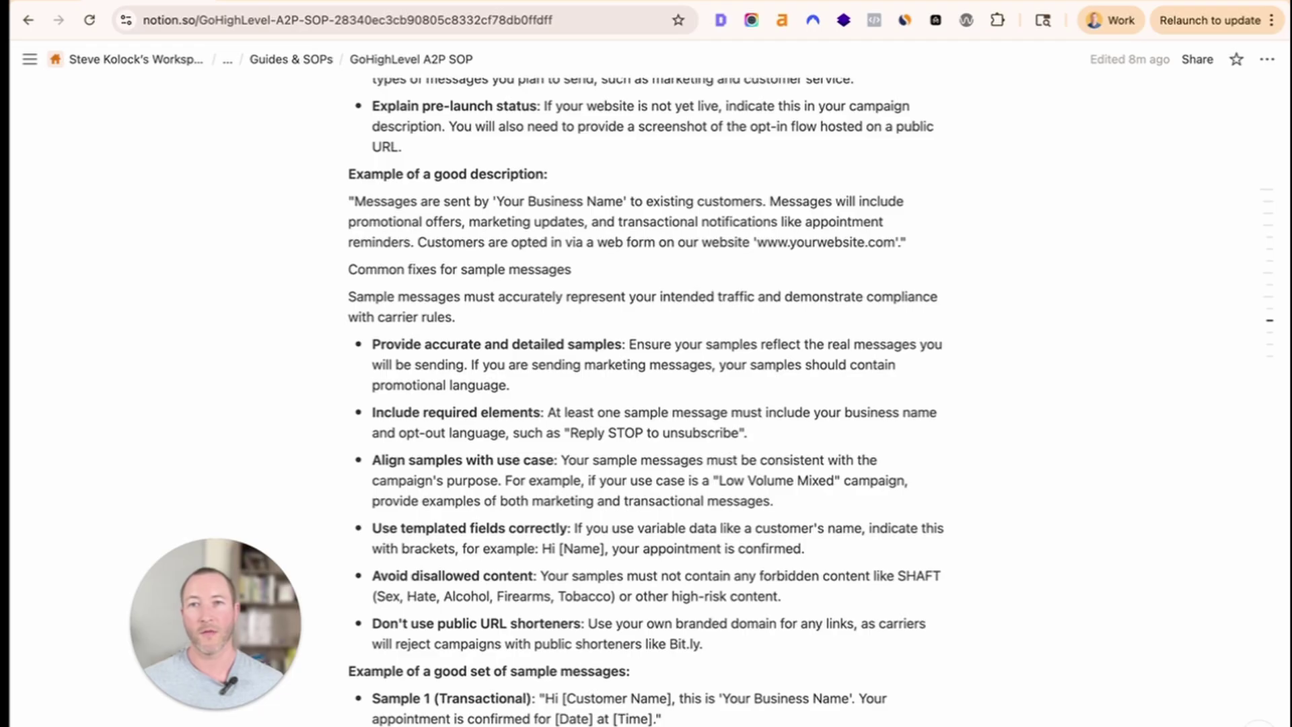
{"action": "left_click", "coordinate": [404, 1]}
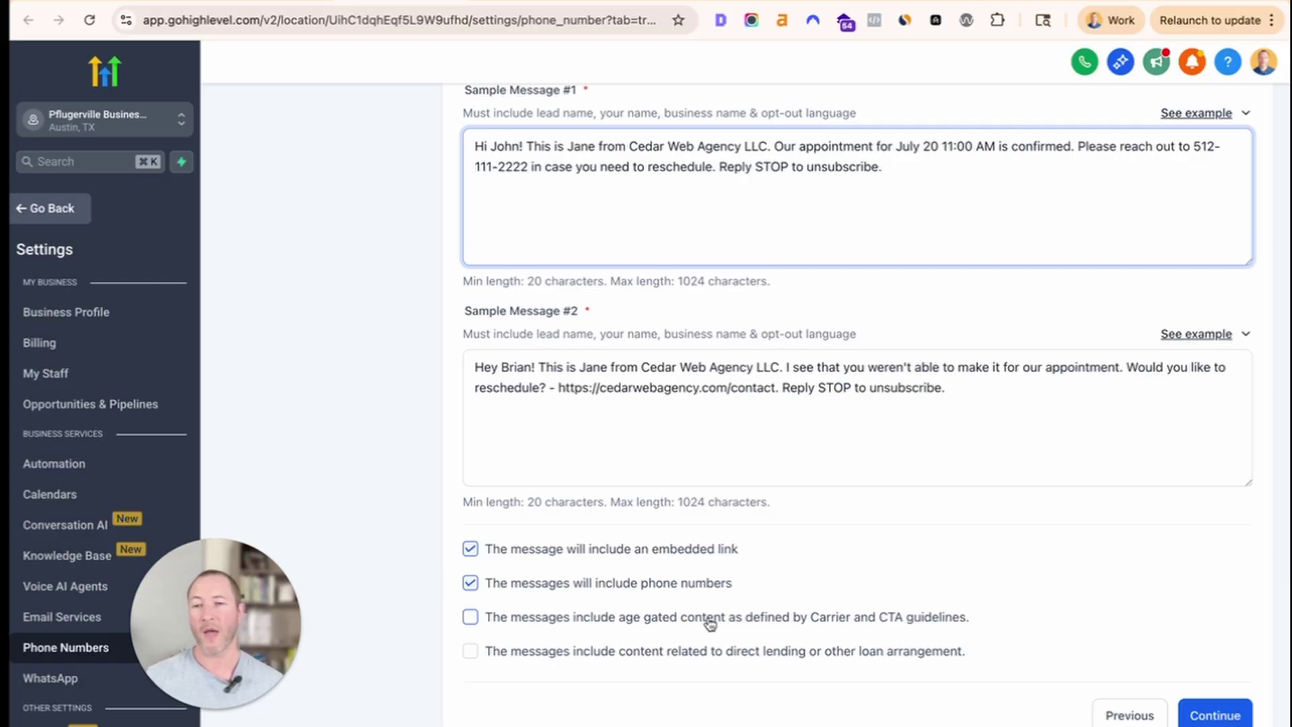
Review Sample Message #2 and the use case description, then go to the A2P Registration Notes doc.
{"action": "left_click_drag", "start_coordinate": [256, 616], "coordinate": [363, 614]}
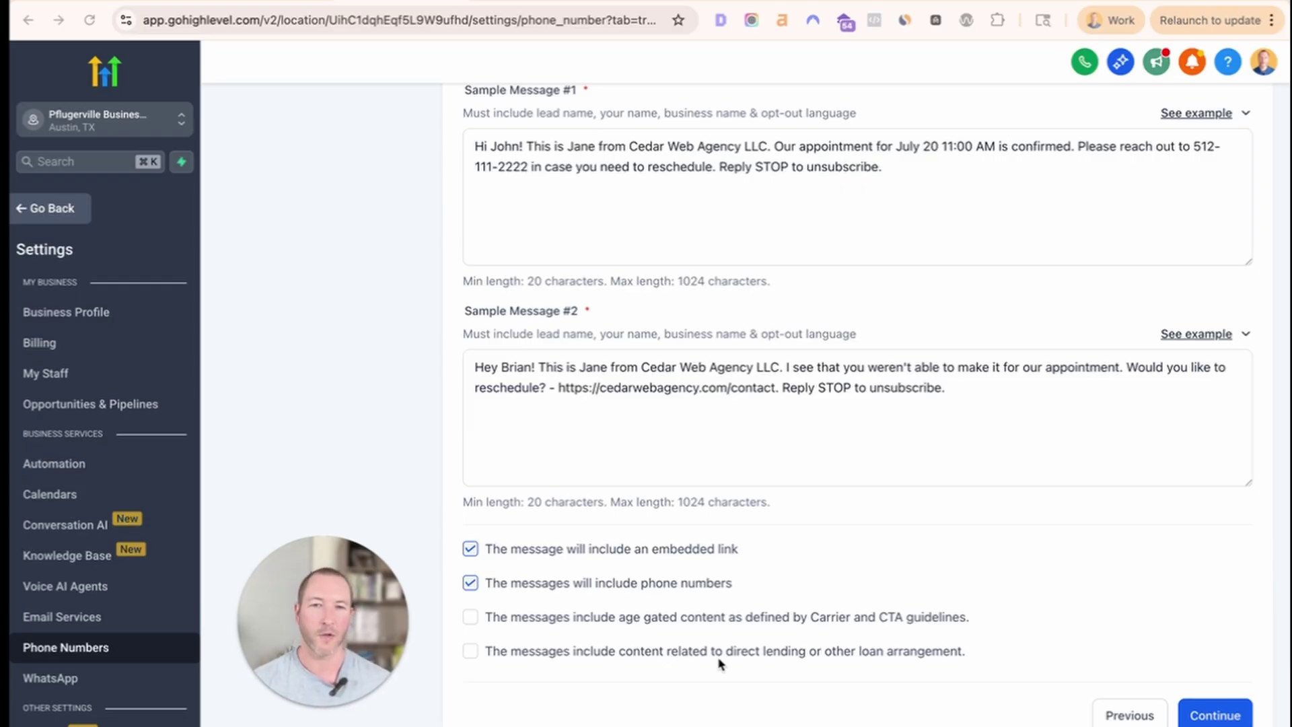
{"action": "scroll", "coordinate": [938, 652], "scroll_direction": "up", "scroll_amount": 9}
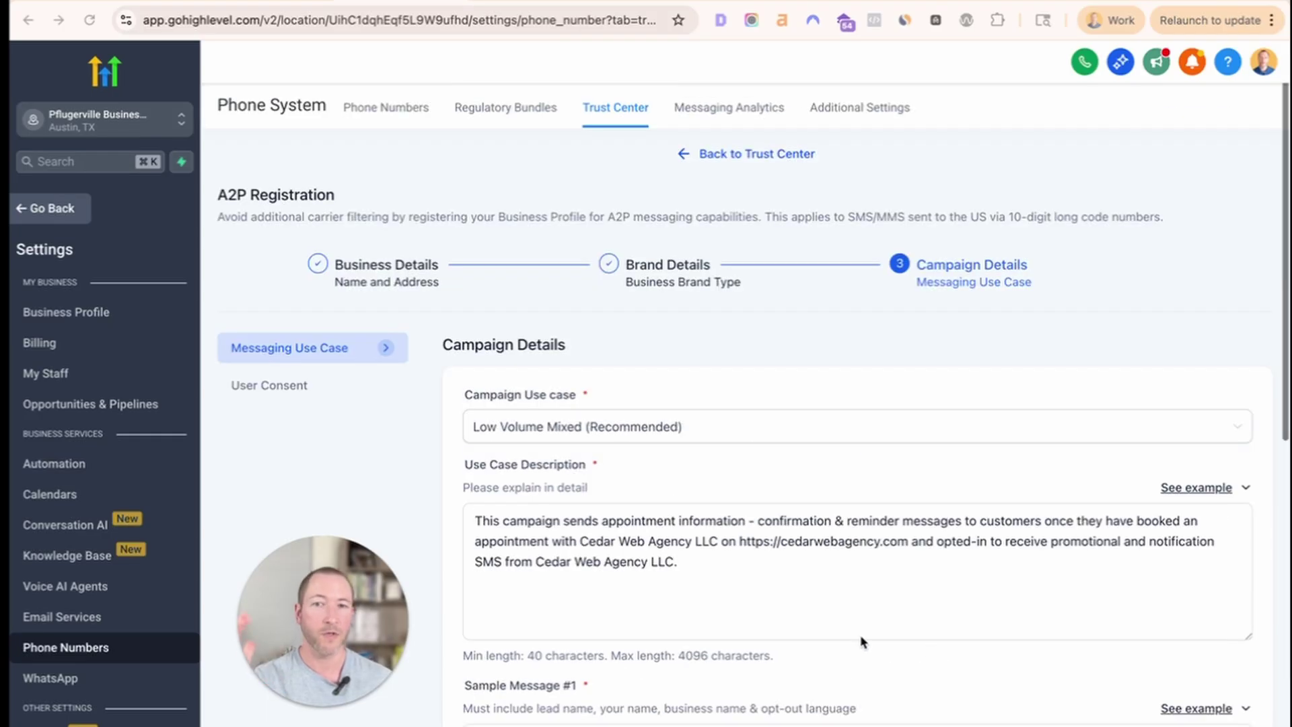
{"action": "scroll", "coordinate": [865, 646], "scroll_direction": "down", "scroll_amount": 9}
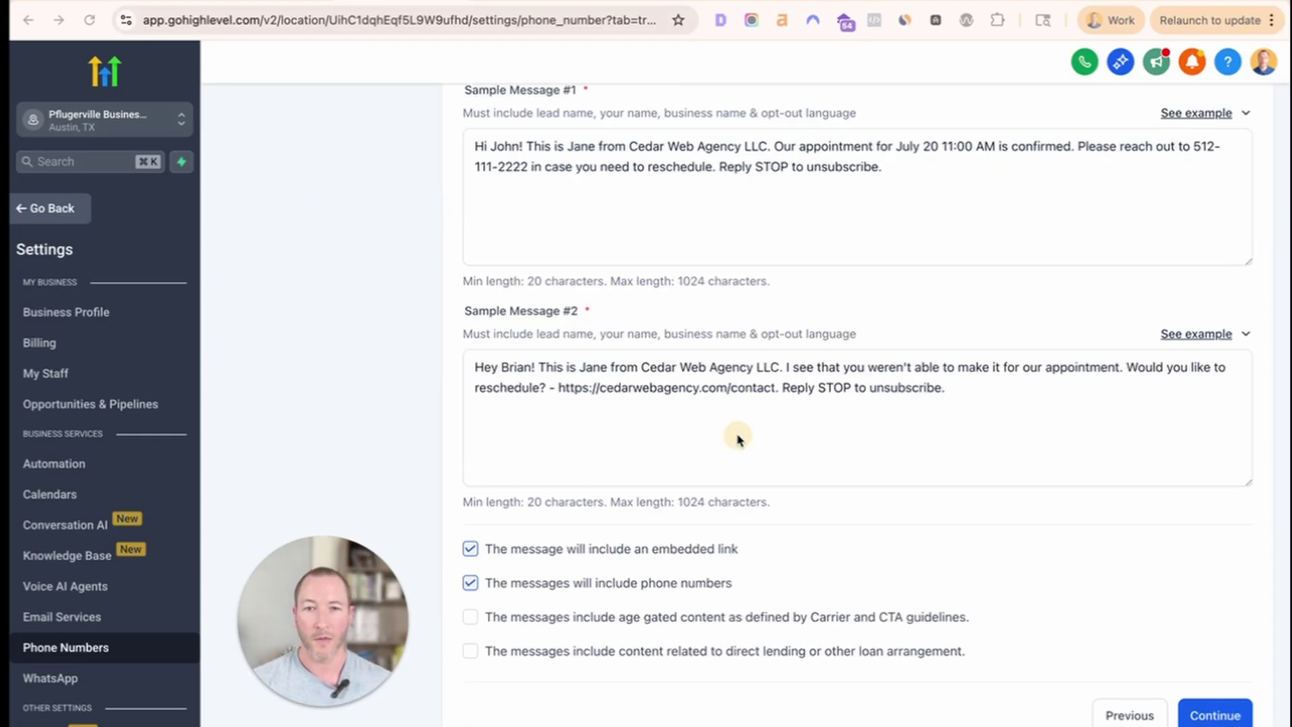
{"action": "left_click", "coordinate": [908, 447]}
{"action": "scroll", "coordinate": [910, 447], "scroll_direction": "up", "scroll_amount": 3}
{"action": "scroll", "coordinate": [909, 447], "scroll_direction": "up", "scroll_amount": 3}
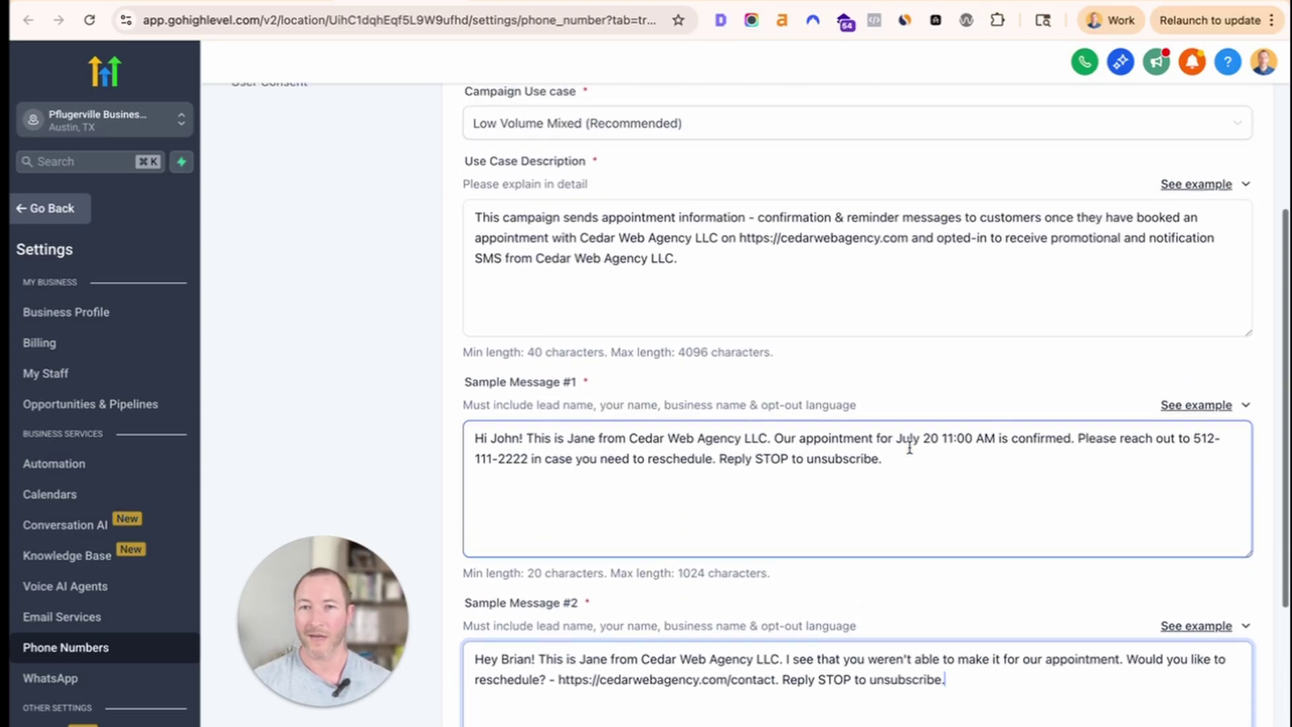
{"action": "left_click", "coordinate": [911, 447]}
{"action": "scroll", "coordinate": [1028, 241], "scroll_direction": "down", "scroll_amount": 1}
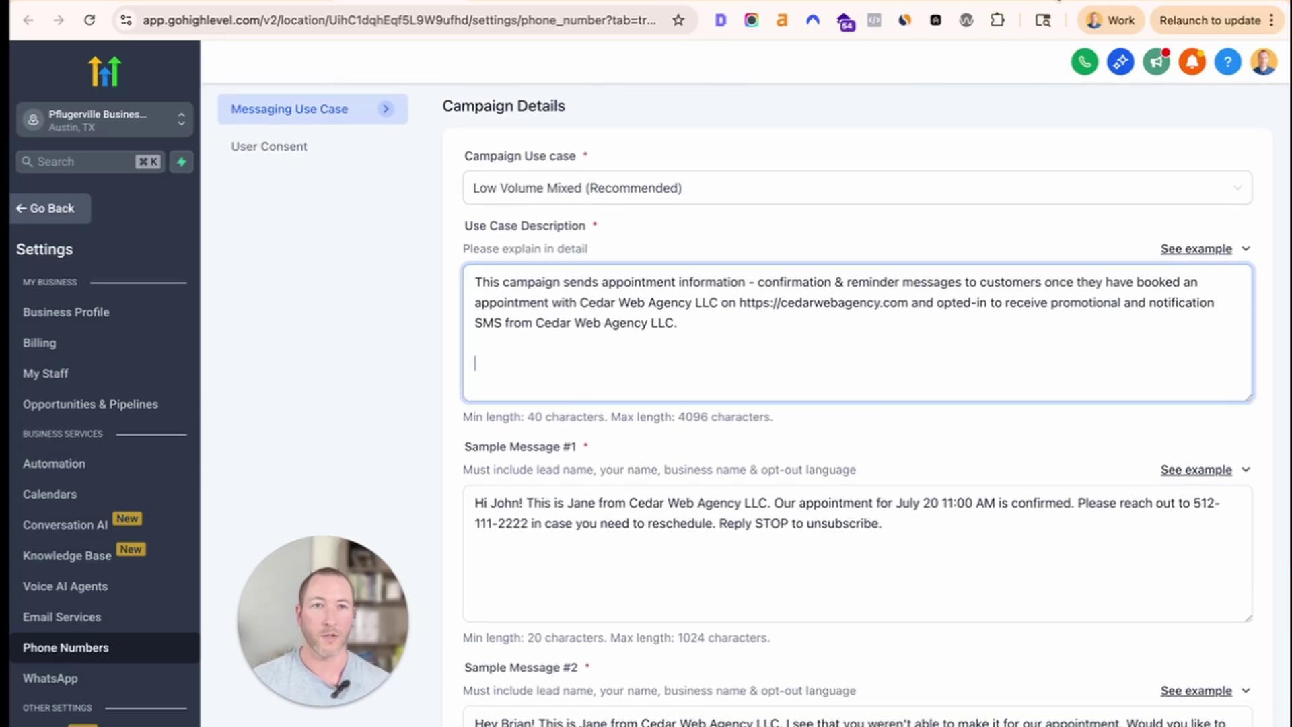
{"action": "left_click", "coordinate": [983, 1]}
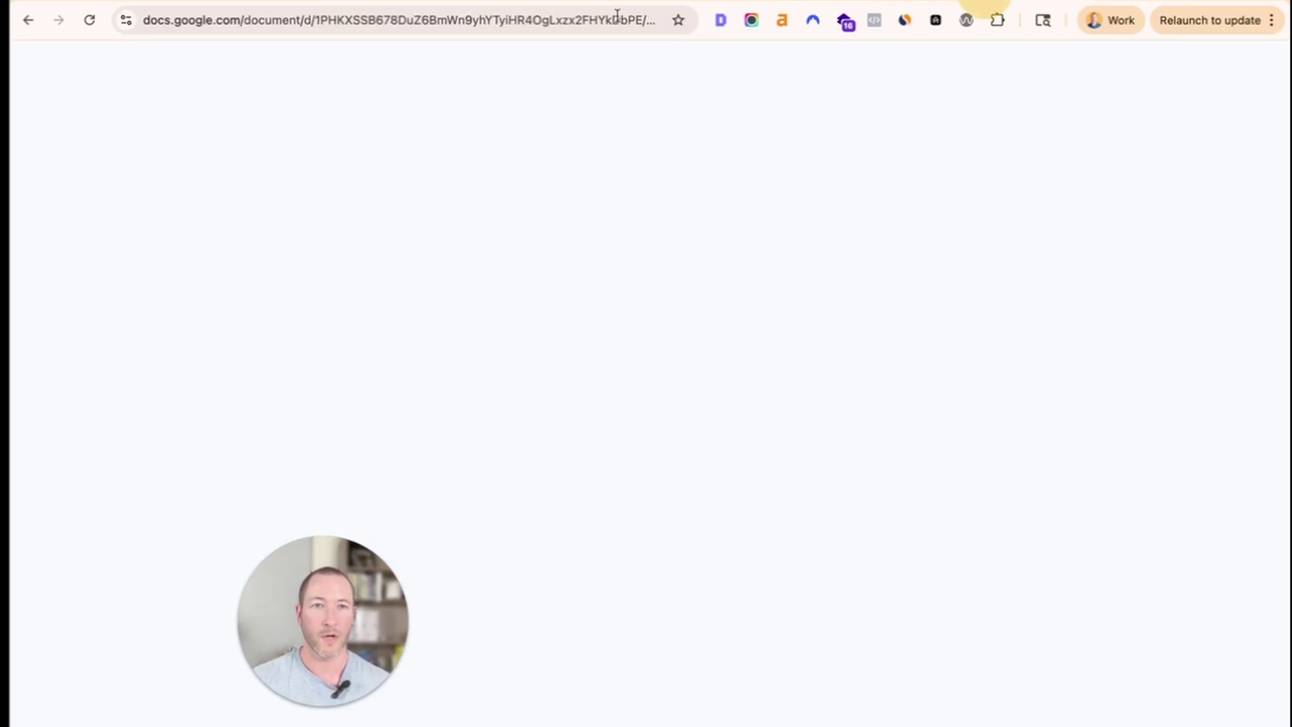
Copy the A2P Registration Notes share link and paste it after GoHighLevel's use case description.
{"action": "left_click", "coordinate": [431, 19]}
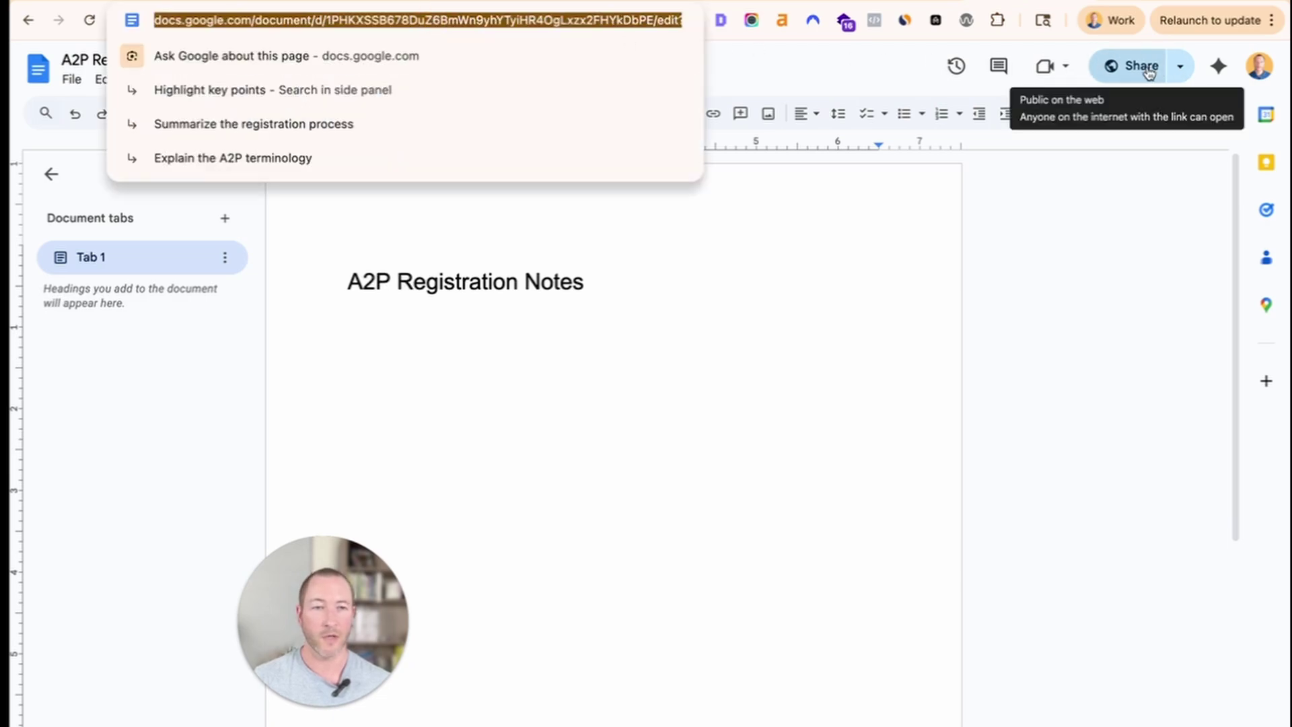
{"action": "left_click", "coordinate": [1179, 65]}
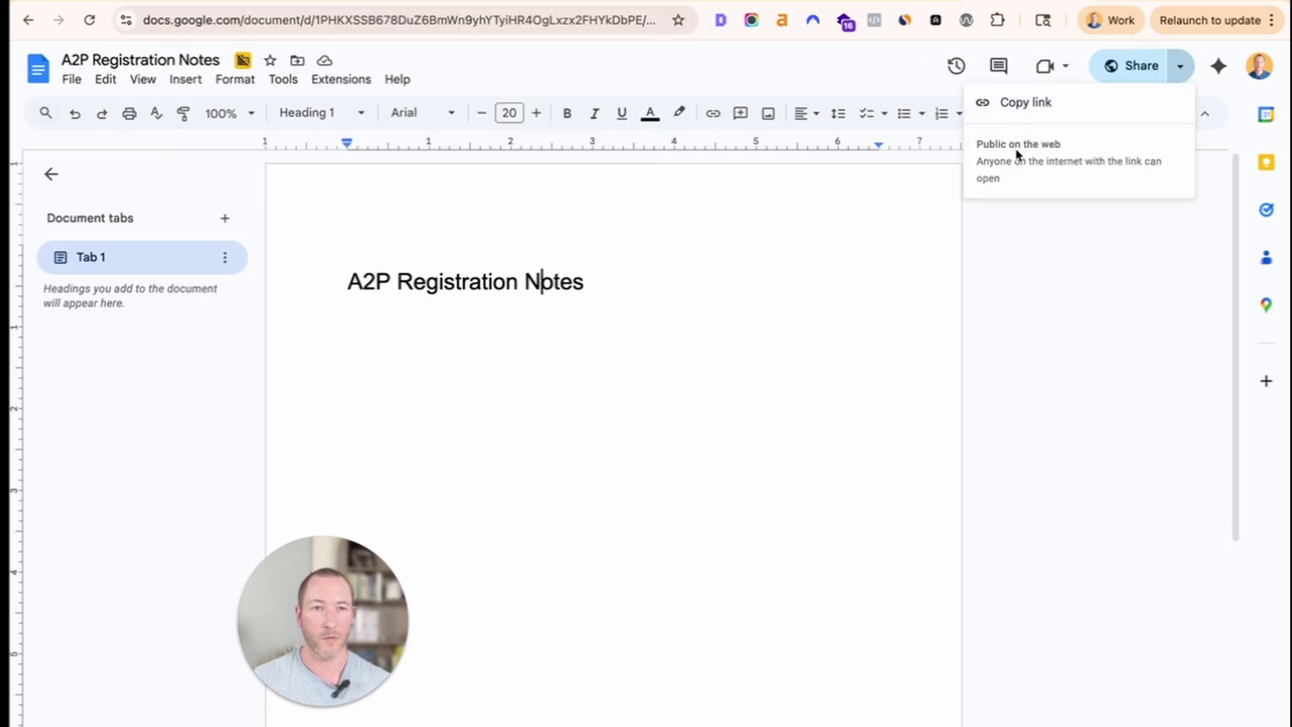
{"action": "left_click_drag", "start_coordinate": [969, 150], "coordinate": [1015, 121]}
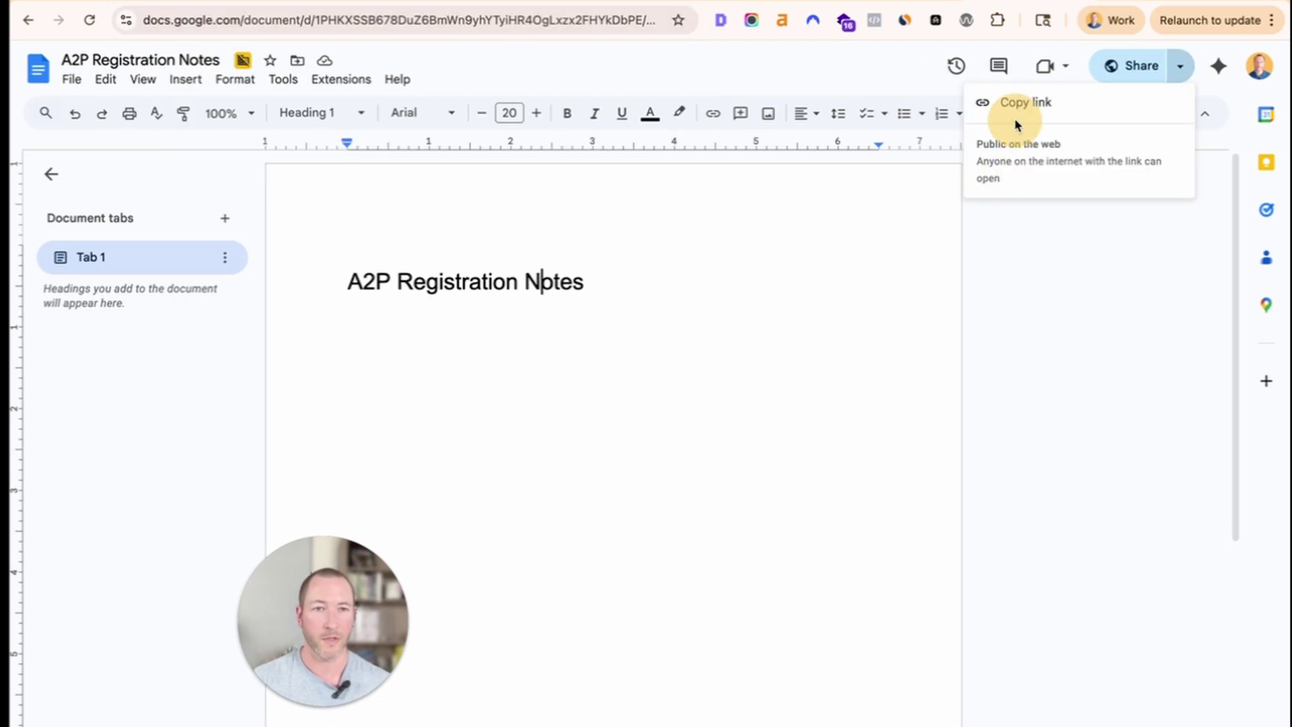
{"action": "left_click", "coordinate": [1015, 110]}
{"action": "left_click", "coordinate": [201, 3]}
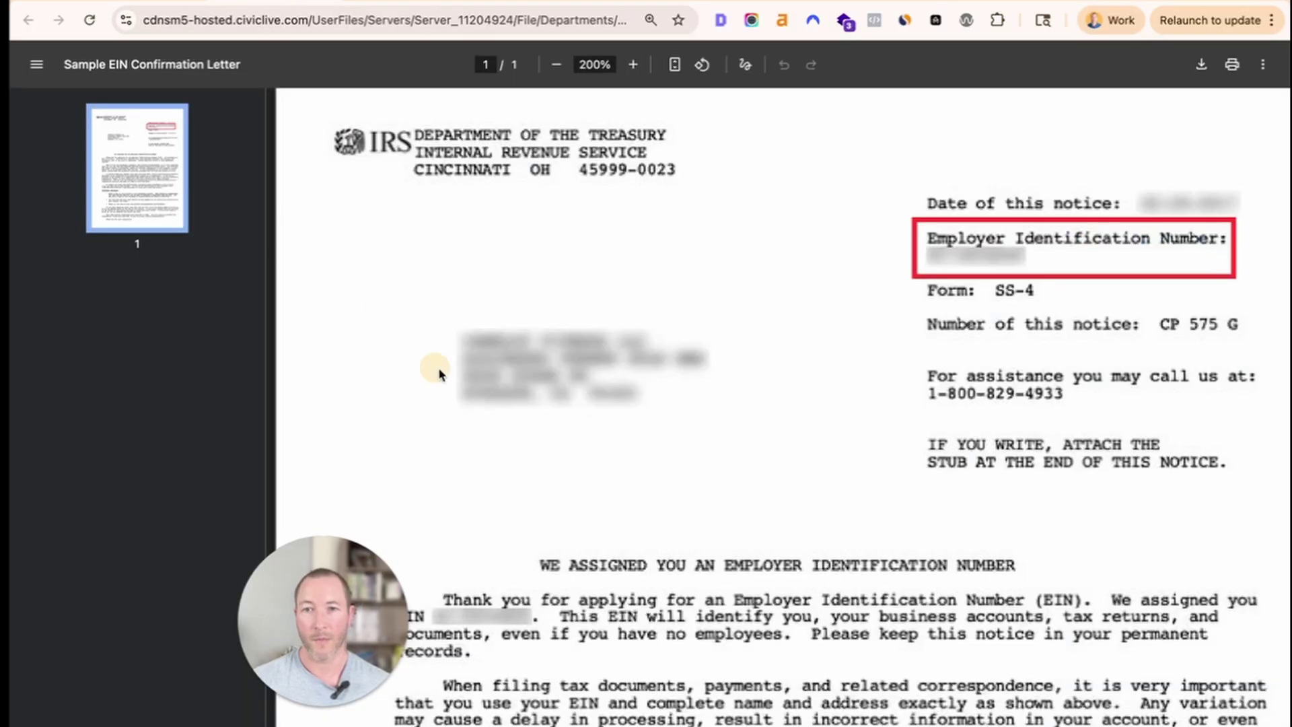
{"action": "left_click", "coordinate": [426, 4]}
{"action": "key", "text": "super+v"}
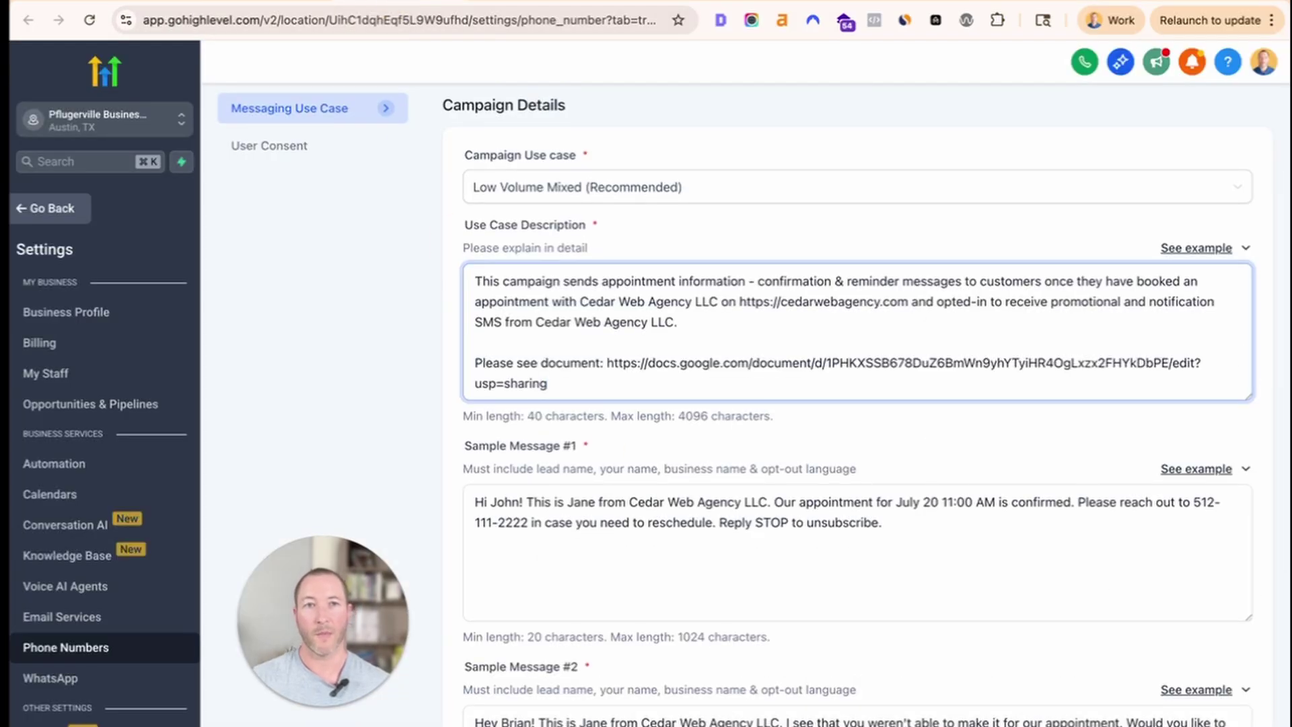
{"action": "left_click", "coordinate": [1006, 2]}
{"action": "double_click", "coordinate": [718, 366]}
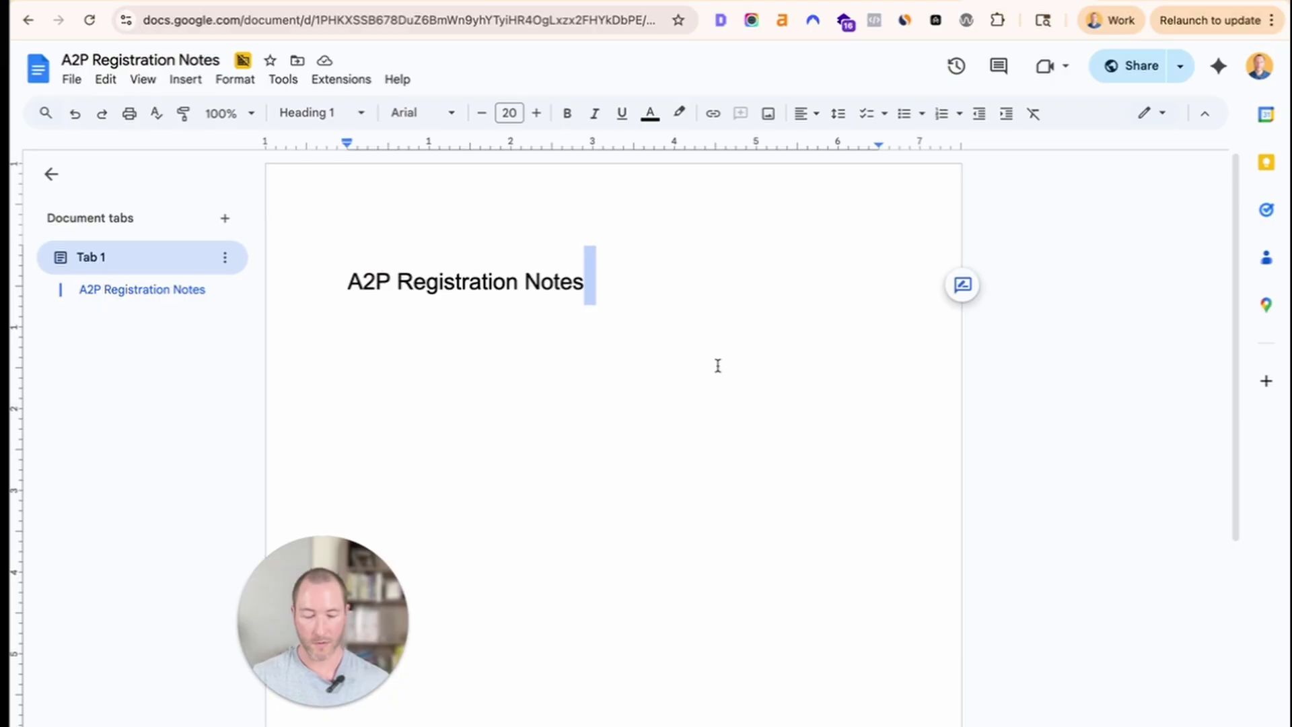
{"action": "key", "text": "Right"}
{"action": "key", "text": "Return"}
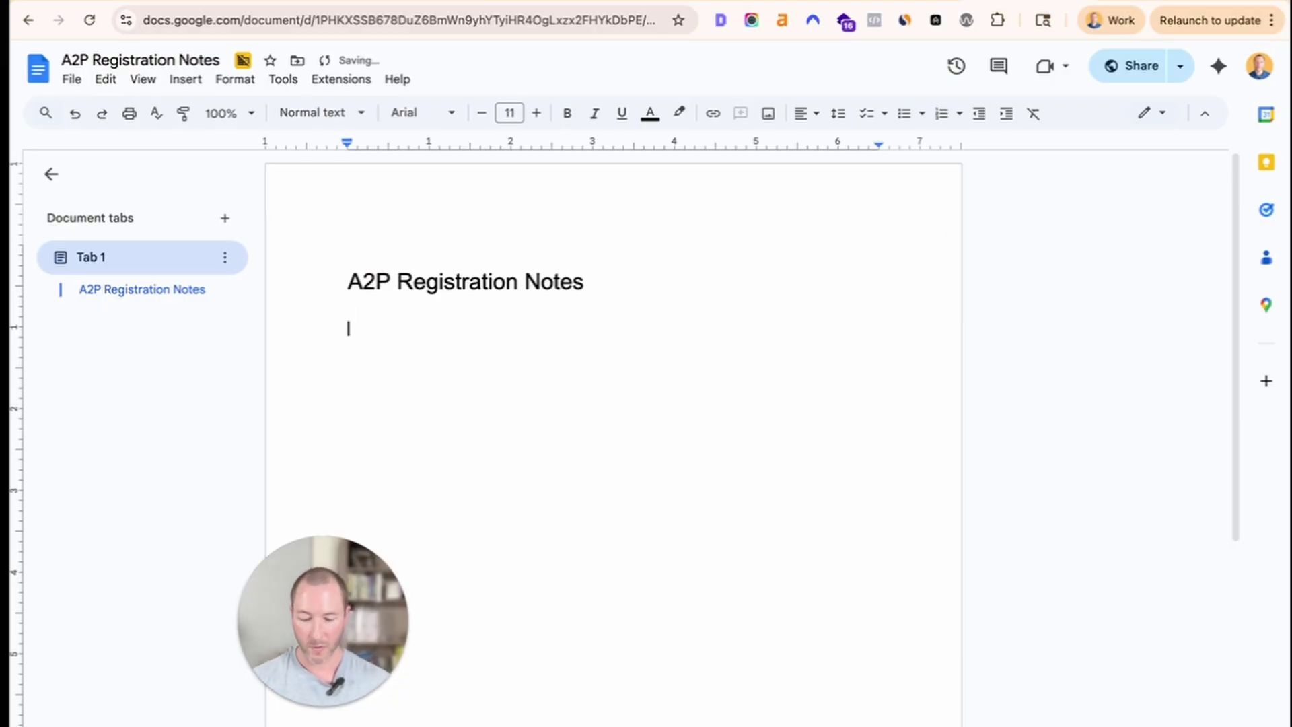
{"action": "type", "text": "Cu"}
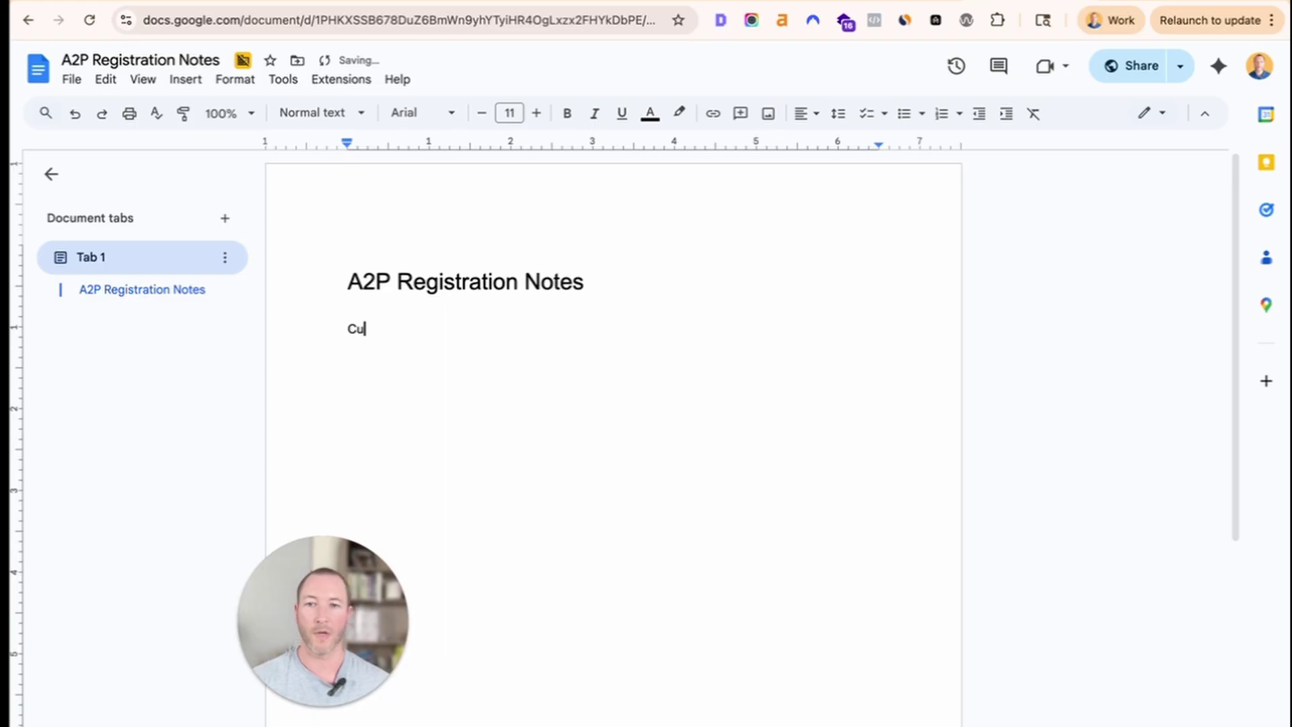
{"action": "type", "text": "stomer will come to conta"}
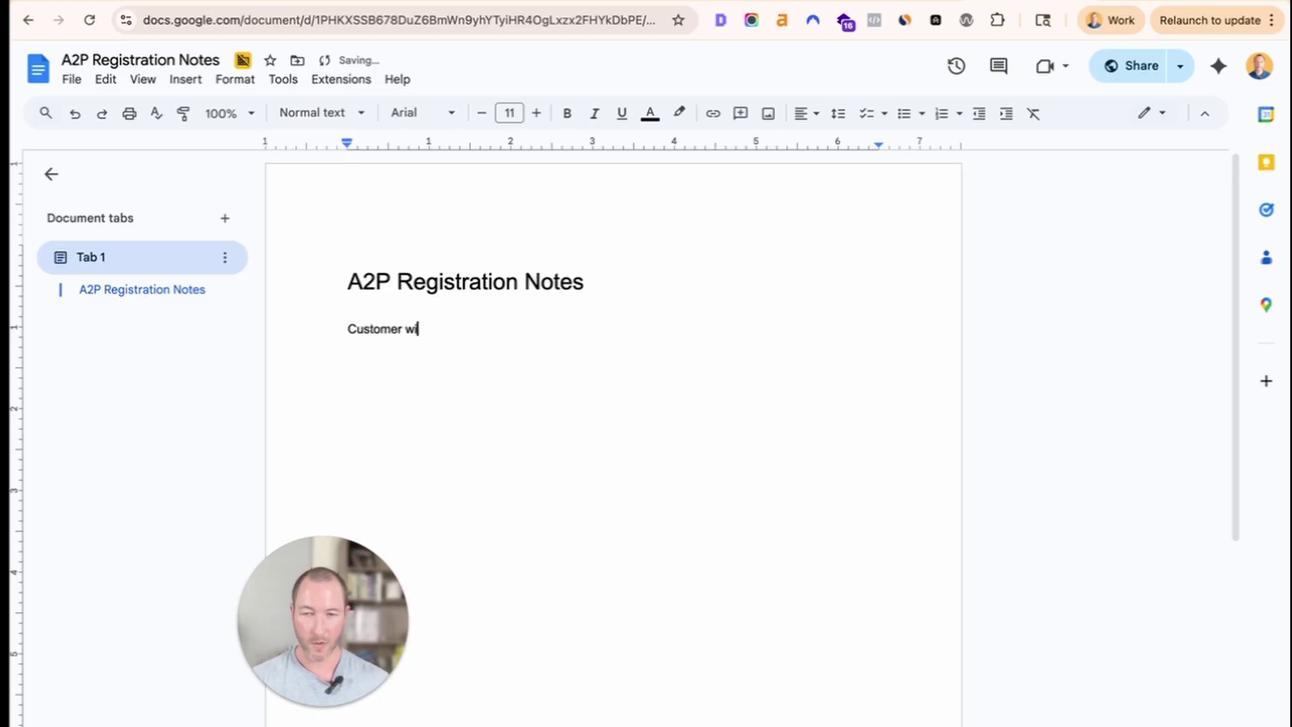
{"action": "type", "text": "ct page"}
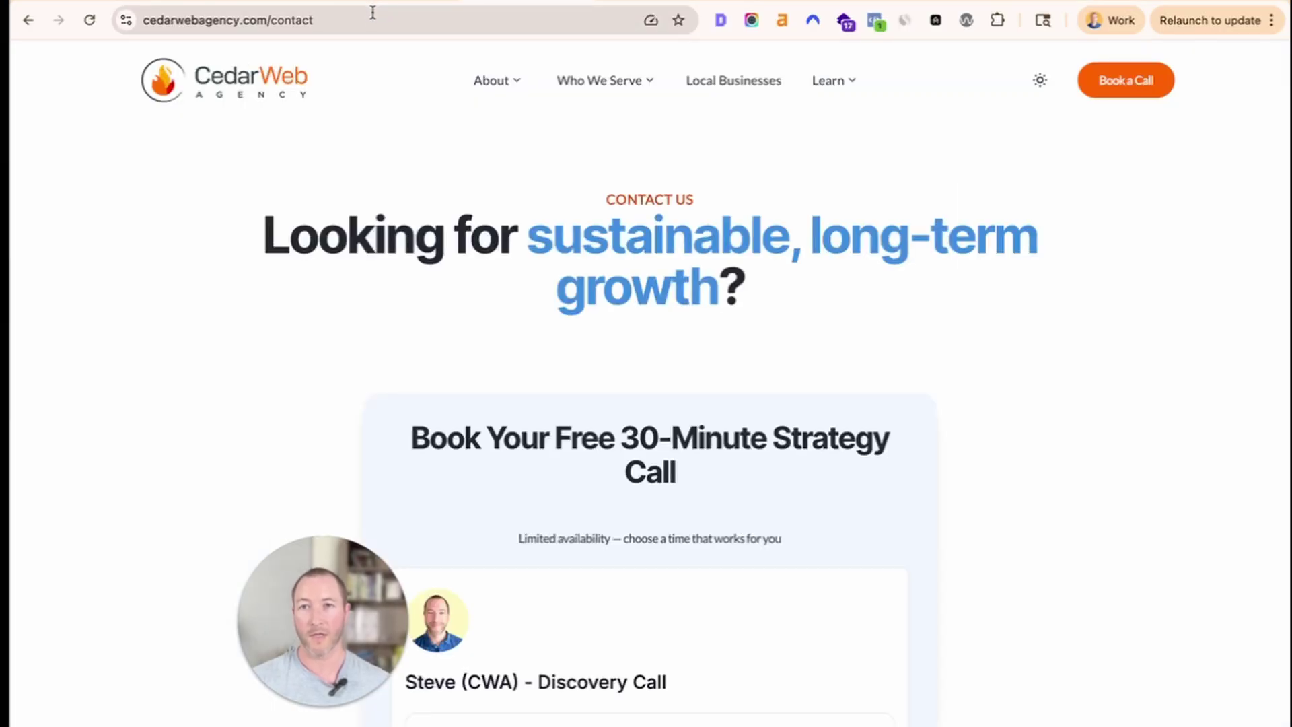
{"action": "left_click", "coordinate": [370, 19]}
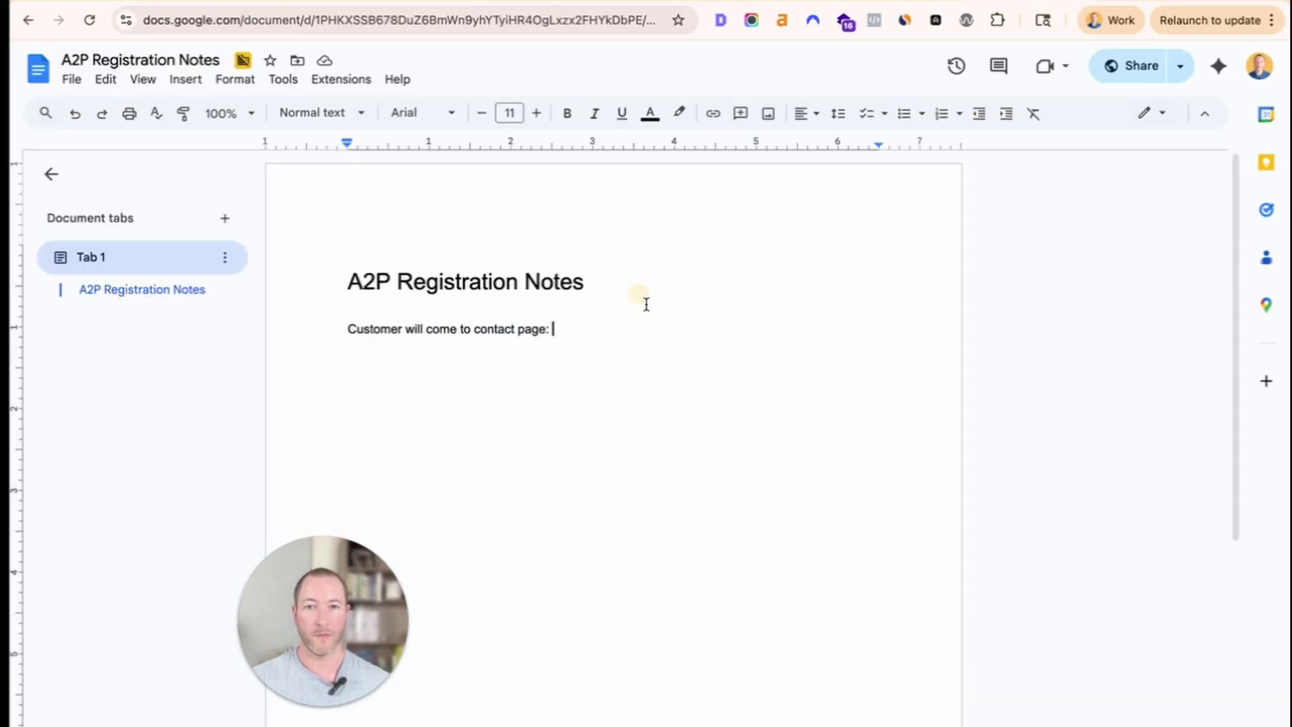
{"action": "key", "text": "super+v"}
{"action": "key", "text": "Return"}
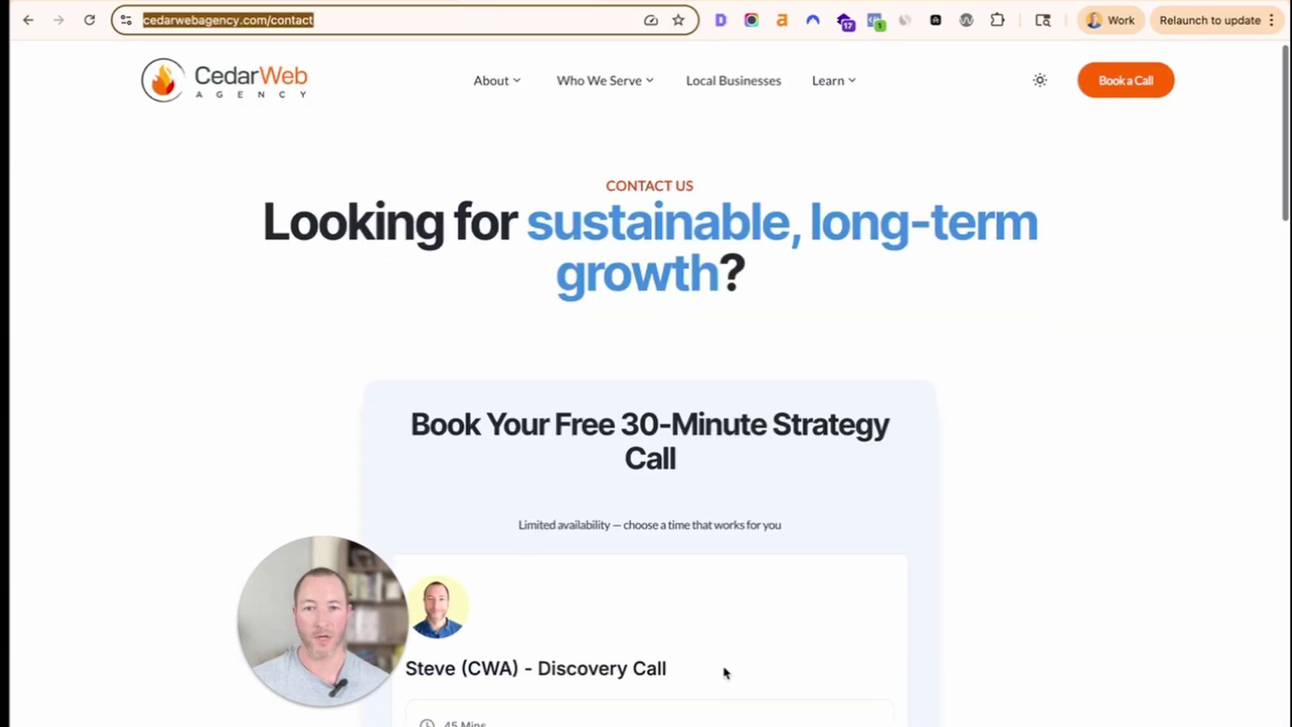
Book the 12:40 PM slot on October 7 in the CedarWeb booking calendar.
{"action": "scroll", "coordinate": [719, 666], "scroll_direction": "down", "scroll_amount": 10}
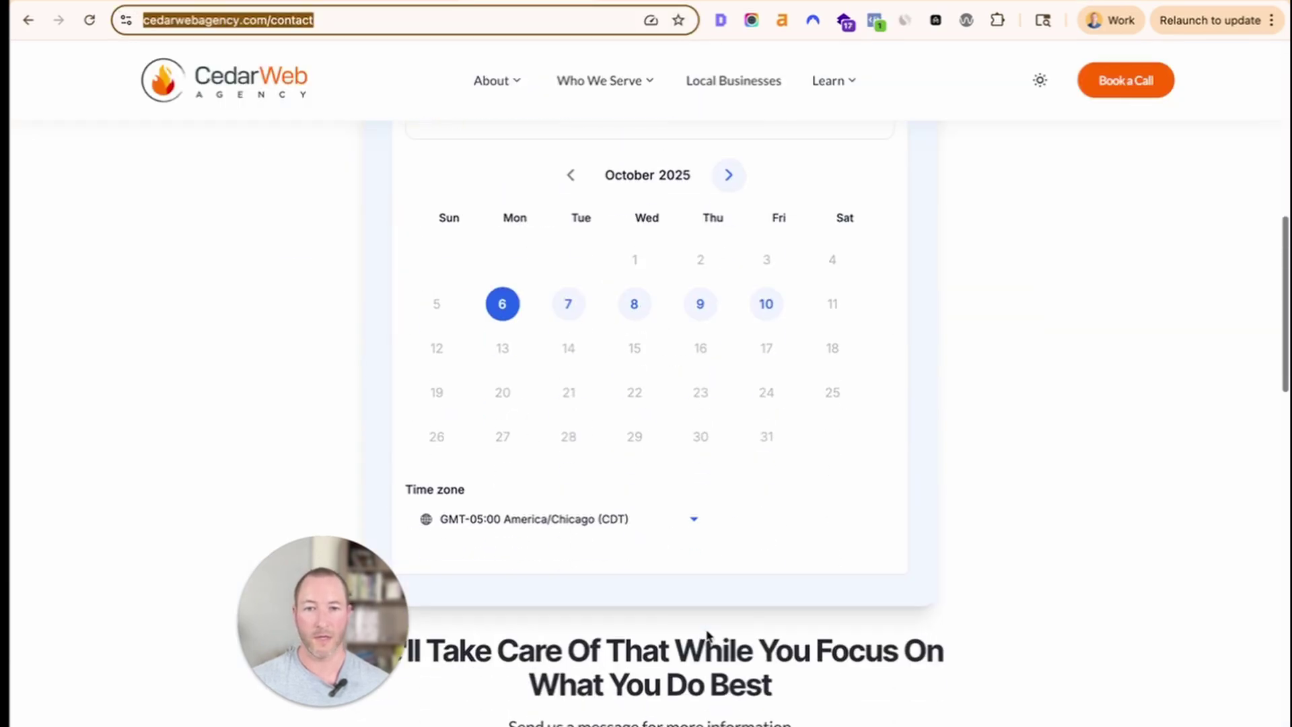
{"action": "left_click", "coordinate": [553, 301]}
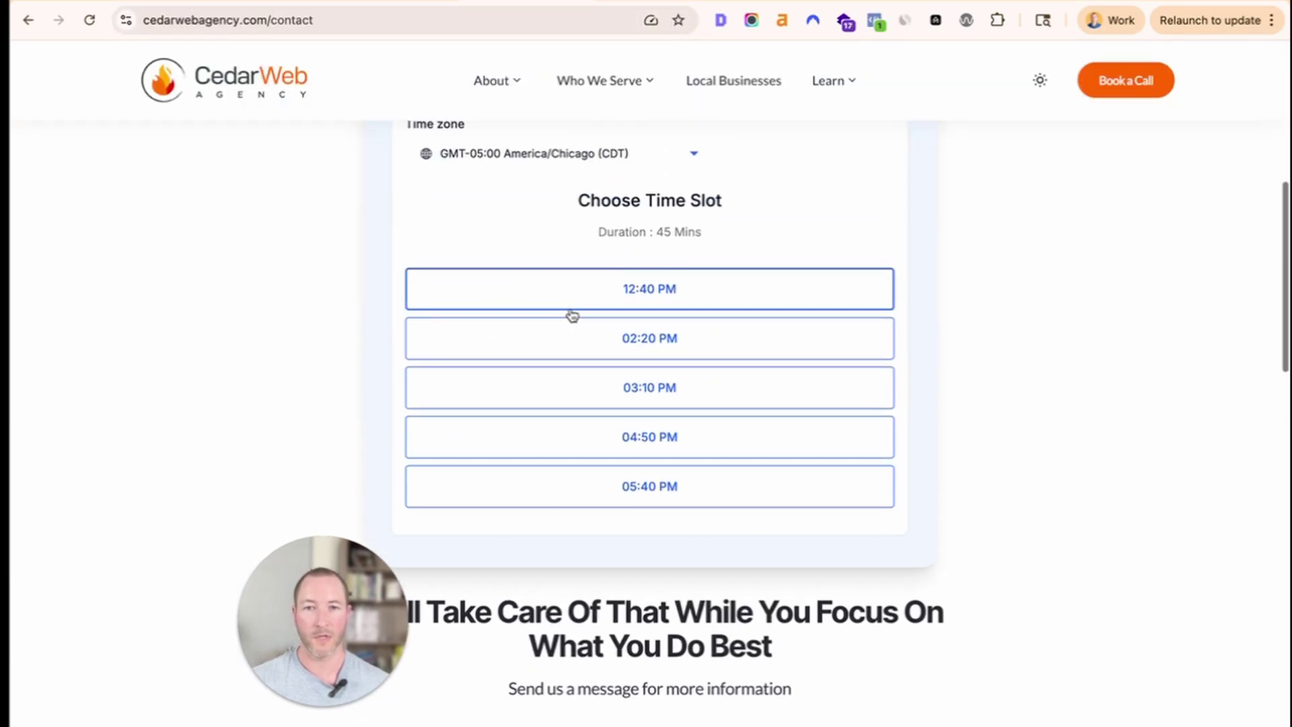
{"action": "left_click", "coordinate": [570, 307]}
{"action": "left_click", "coordinate": [717, 308]}
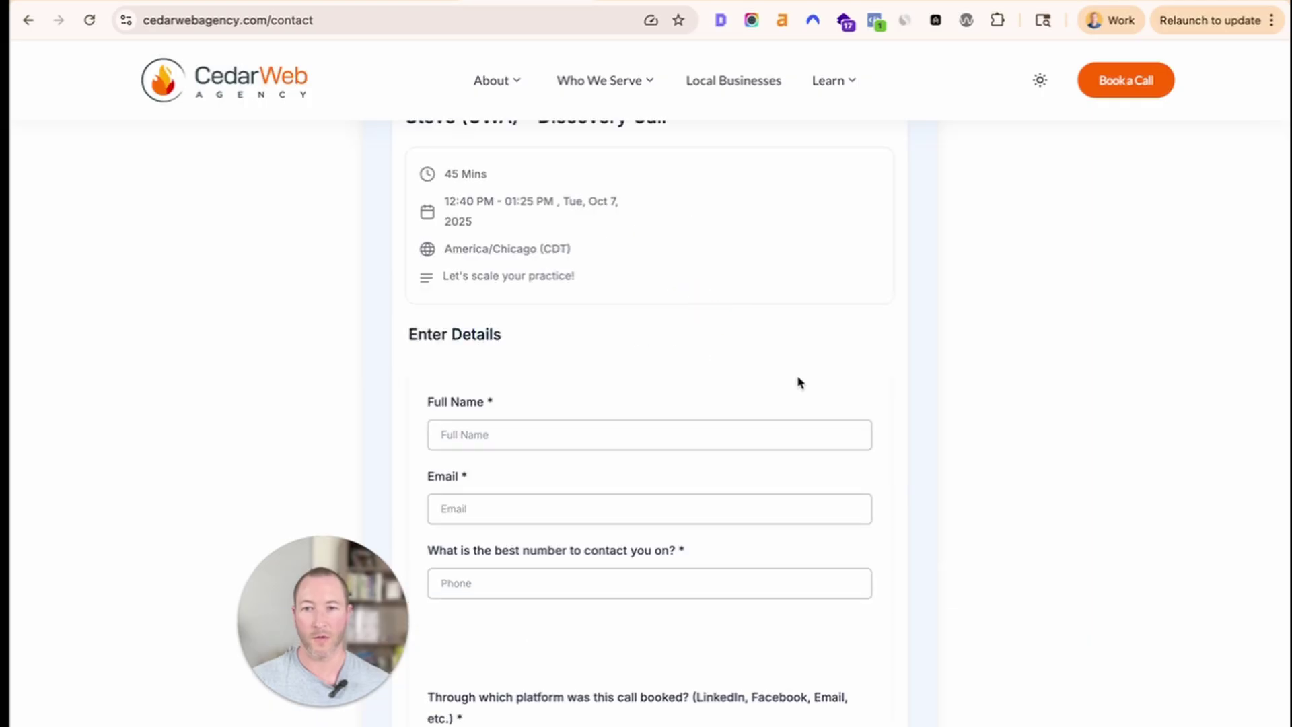
Screenshot the phone field and SMS consent checkboxes, then return to the A2P Registration Notes.
{"action": "scroll", "coordinate": [807, 417], "scroll_direction": "down", "scroll_amount": 6}
{"action": "left_click_drag", "start_coordinate": [280, 577], "coordinate": [162, 579]}
{"action": "key", "text": "super+shift+4"}
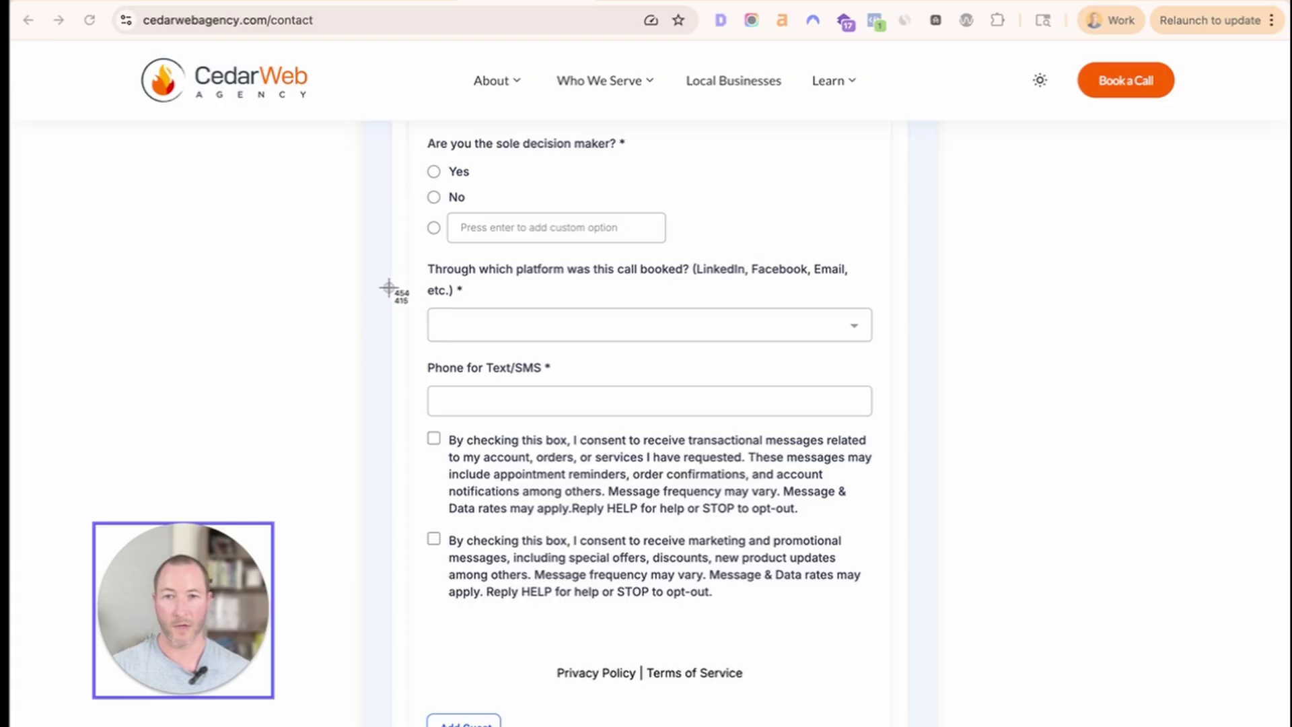
{"action": "left_click_drag", "start_coordinate": [398, 355], "coordinate": [878, 602]}
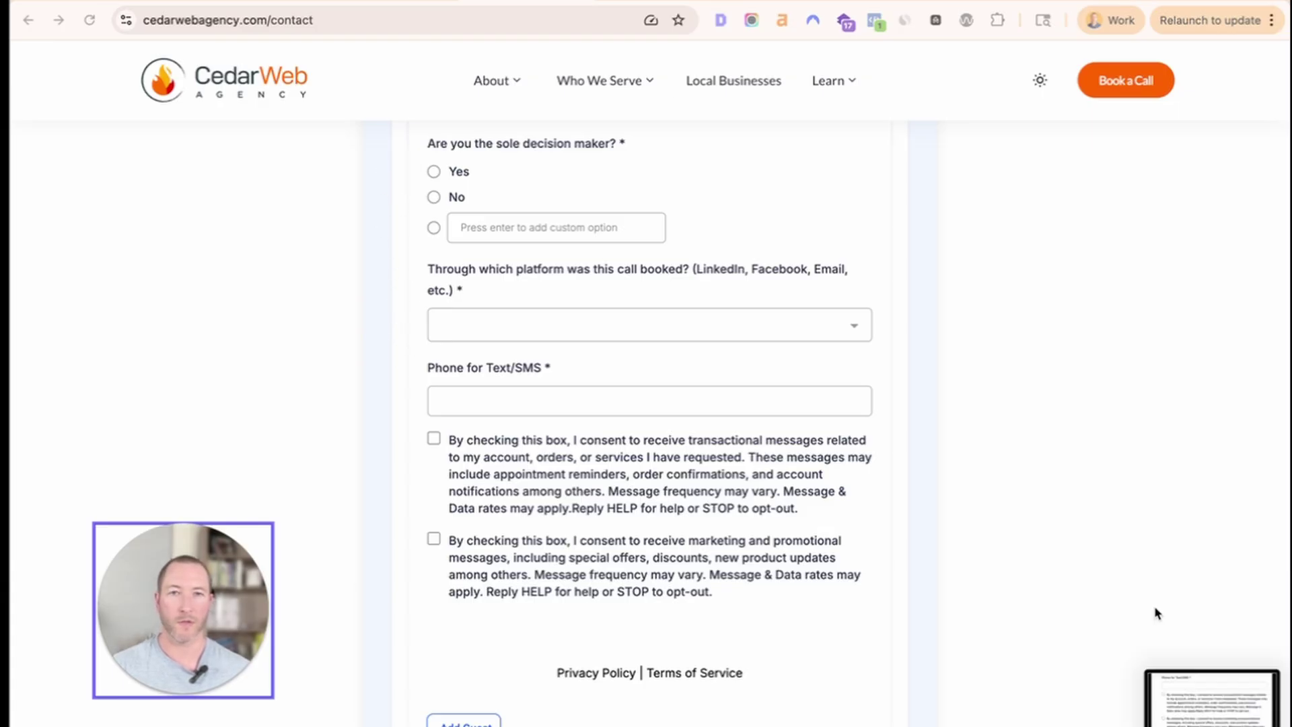
{"action": "key", "text": "ctrl+Tab"}
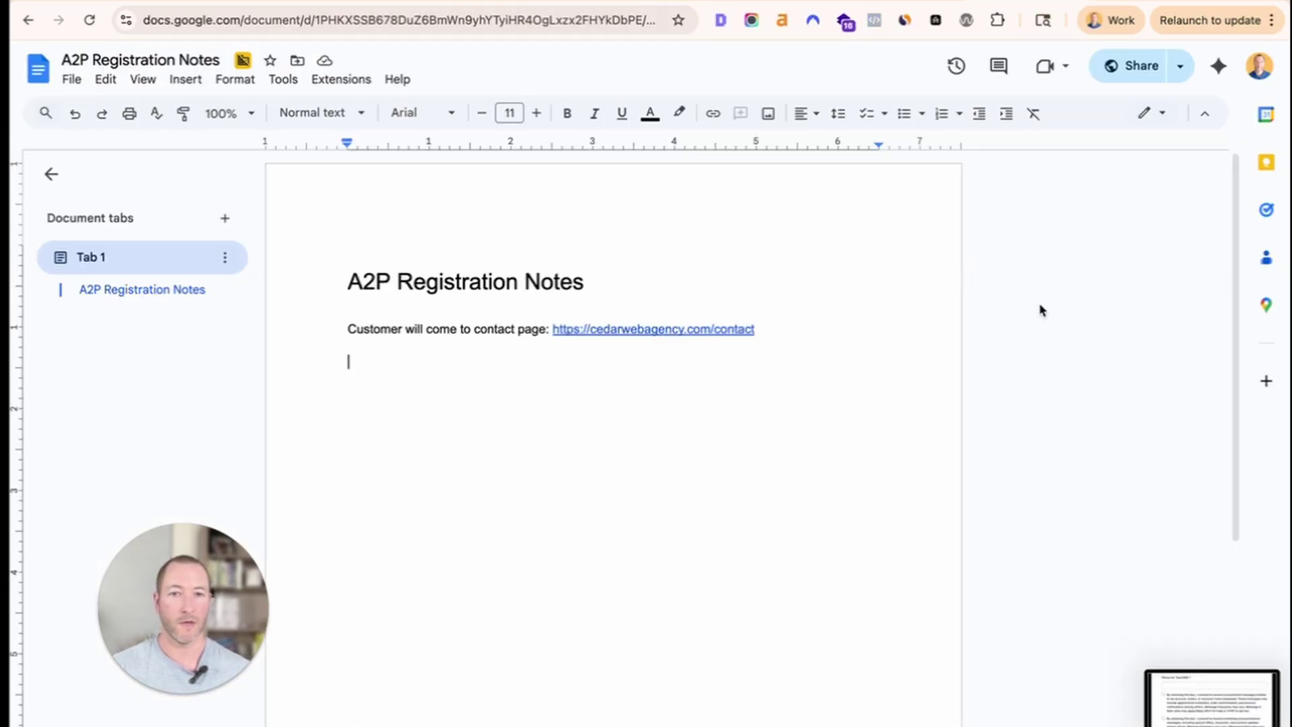
Insert the form screenshot and note that visitors book an appointment, then give their Text/SMS number.
{"action": "left_click_drag", "start_coordinate": [1218, 697], "coordinate": [594, 403]}
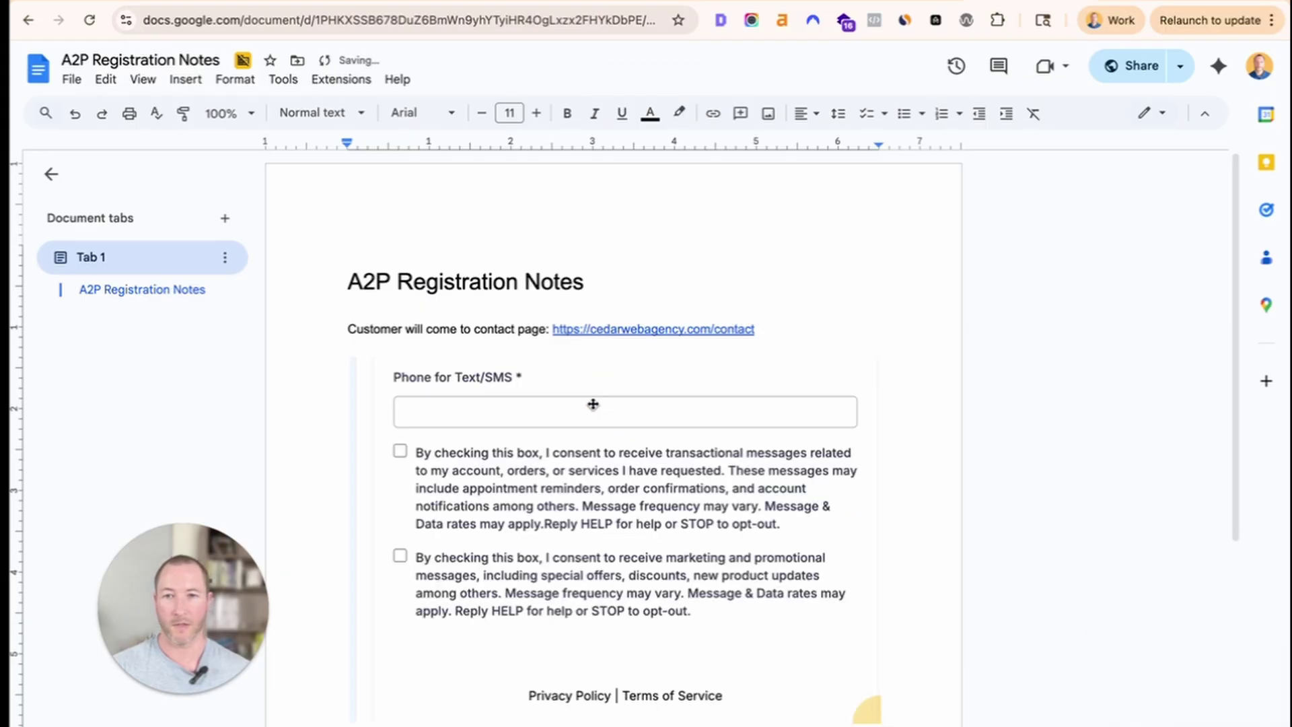
{"action": "scroll", "coordinate": [597, 450], "scroll_direction": "down", "scroll_amount": 1}
{"action": "type", "text": "There, th"}
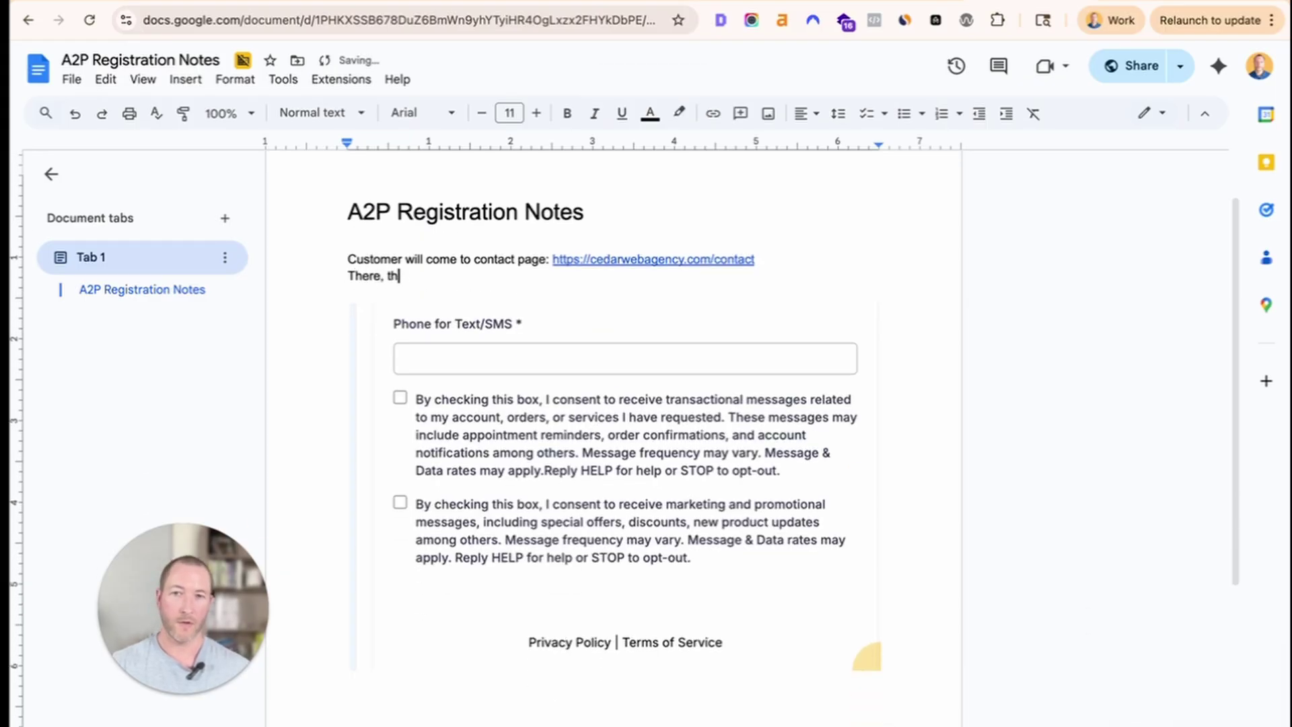
{"action": "type", "text": "ey will click to"}
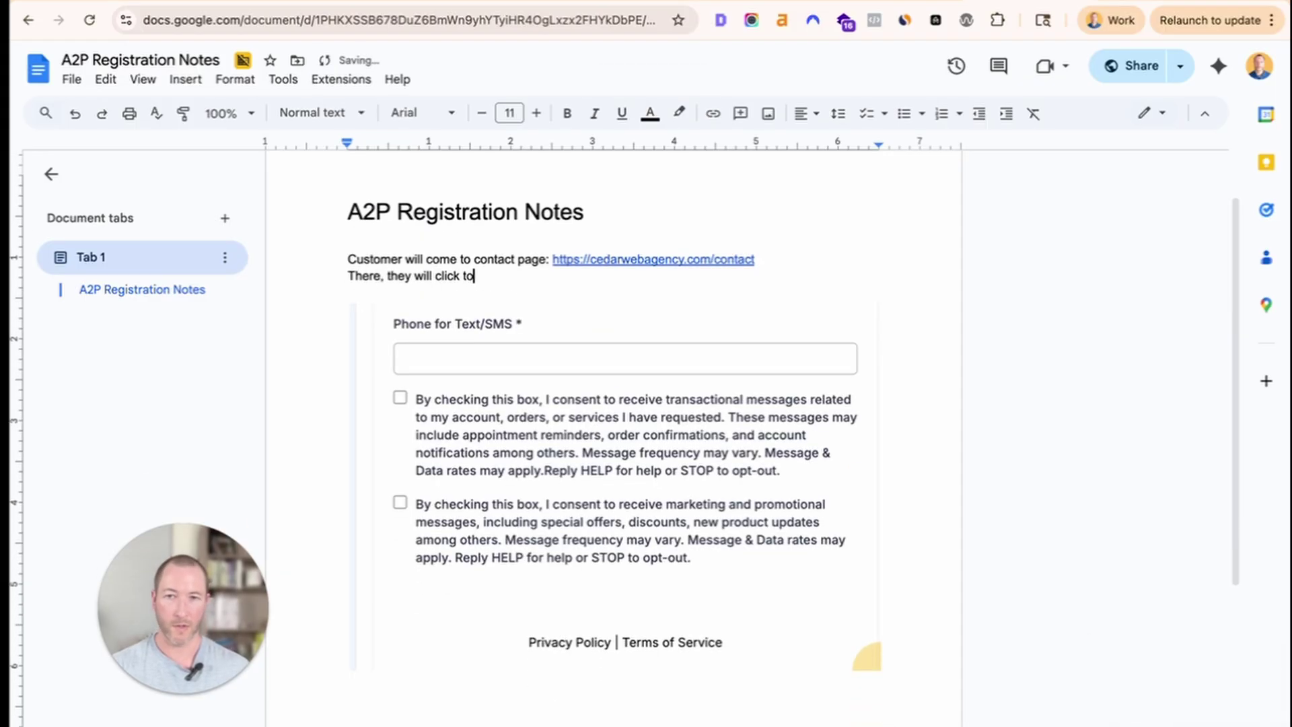
{"action": "key", "text": "alt+Left"}
{"action": "key", "text": "alt+Left"}
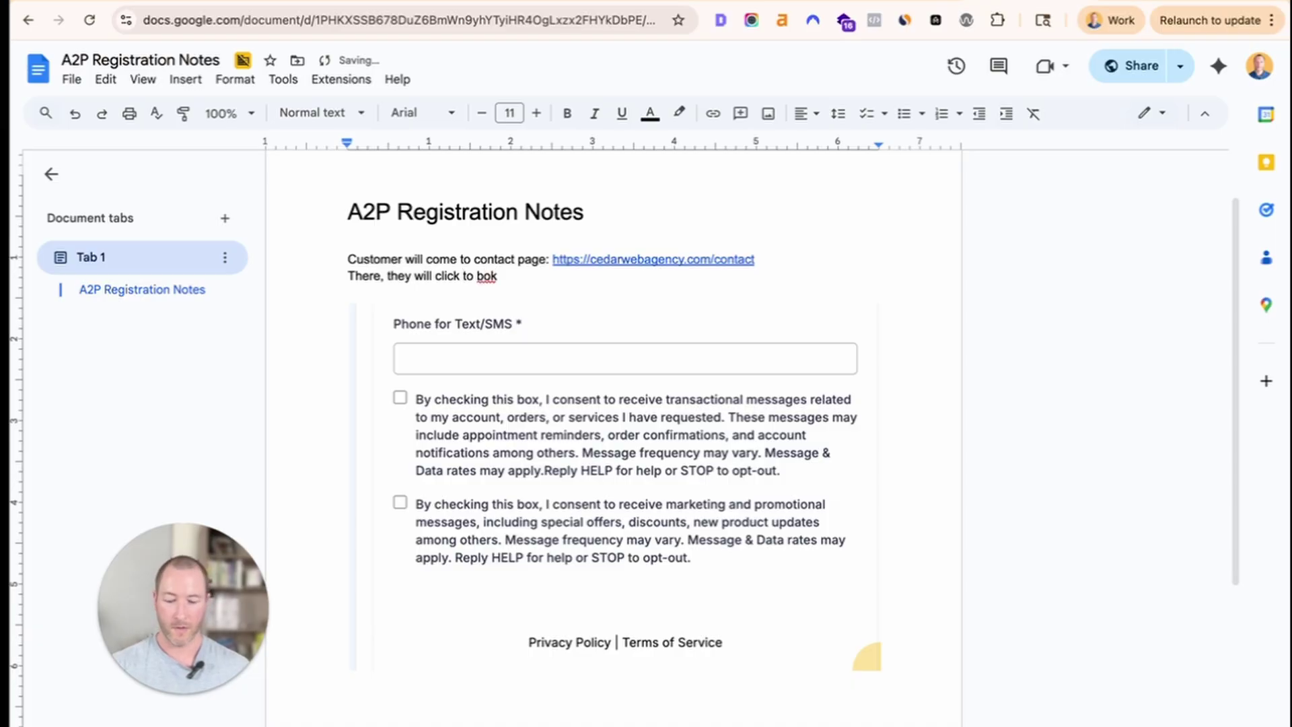
{"action": "type", "text": "the calendar"}
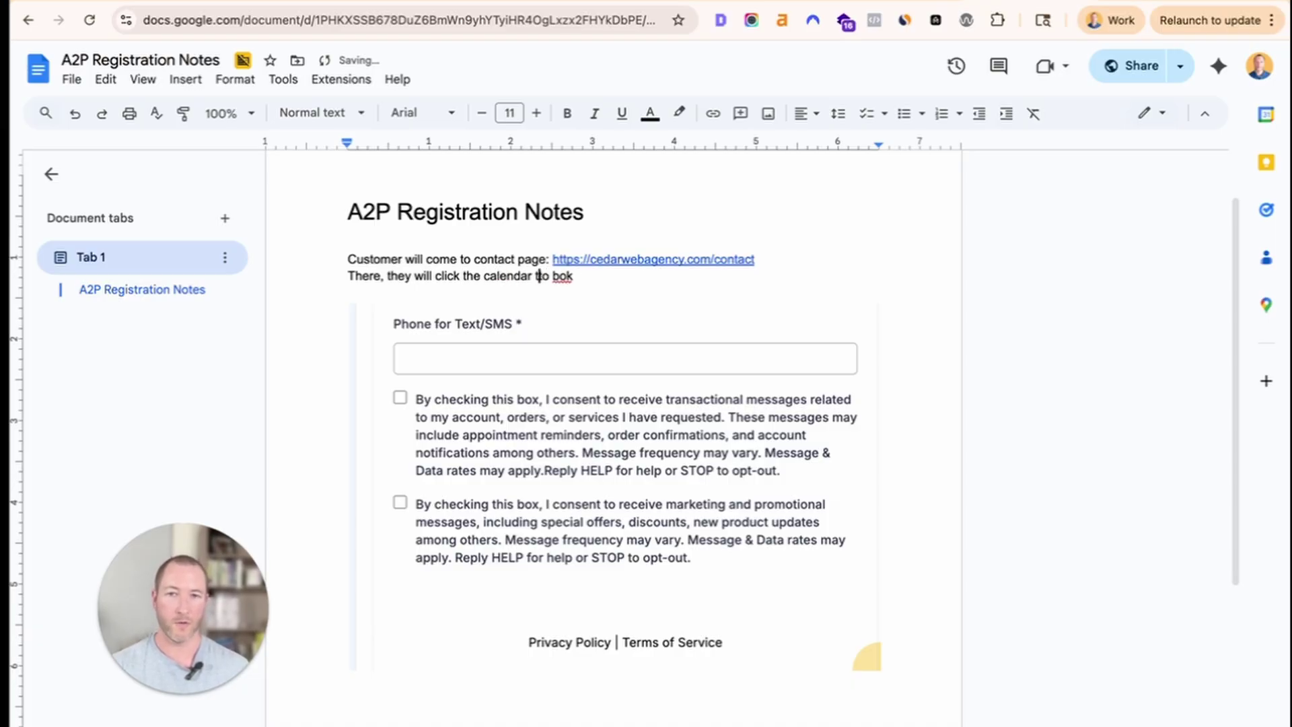
{"action": "left_click", "coordinate": [564, 276]}
{"action": "left_click", "coordinate": [572, 253]}
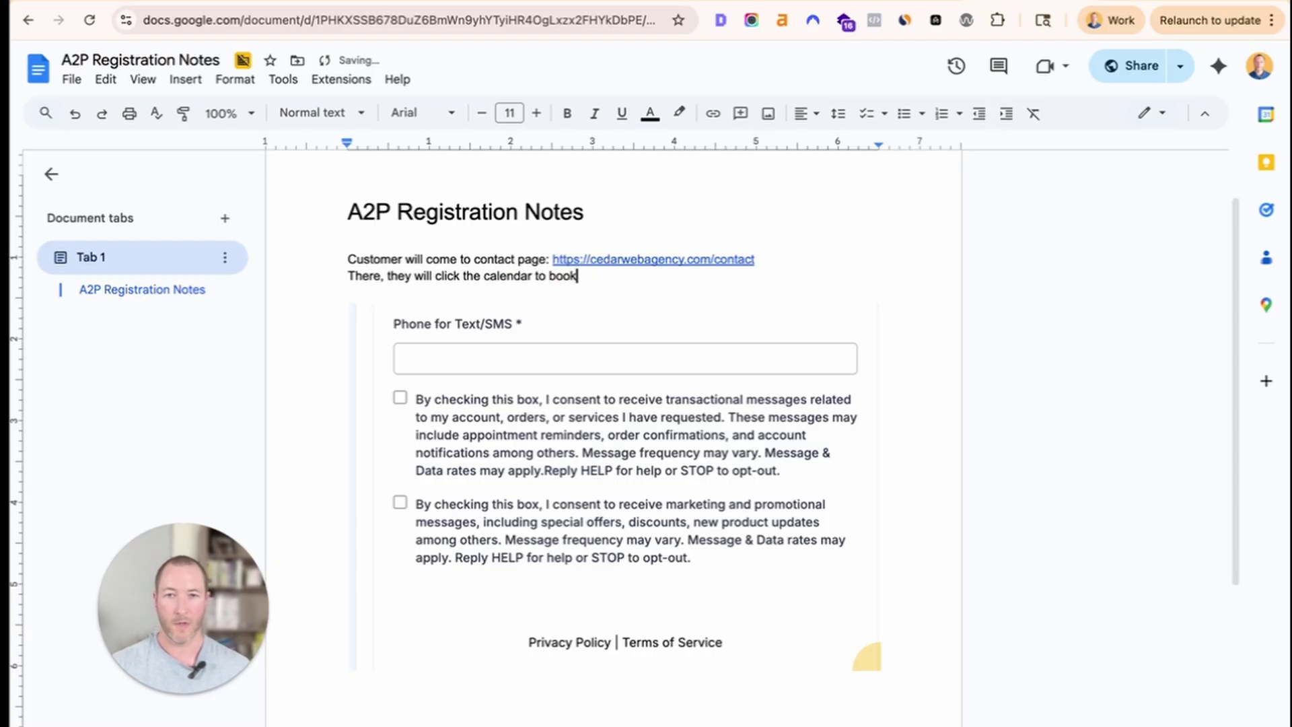
{"action": "type", "text": "an app"}
{"action": "key", "text": "Tab"}
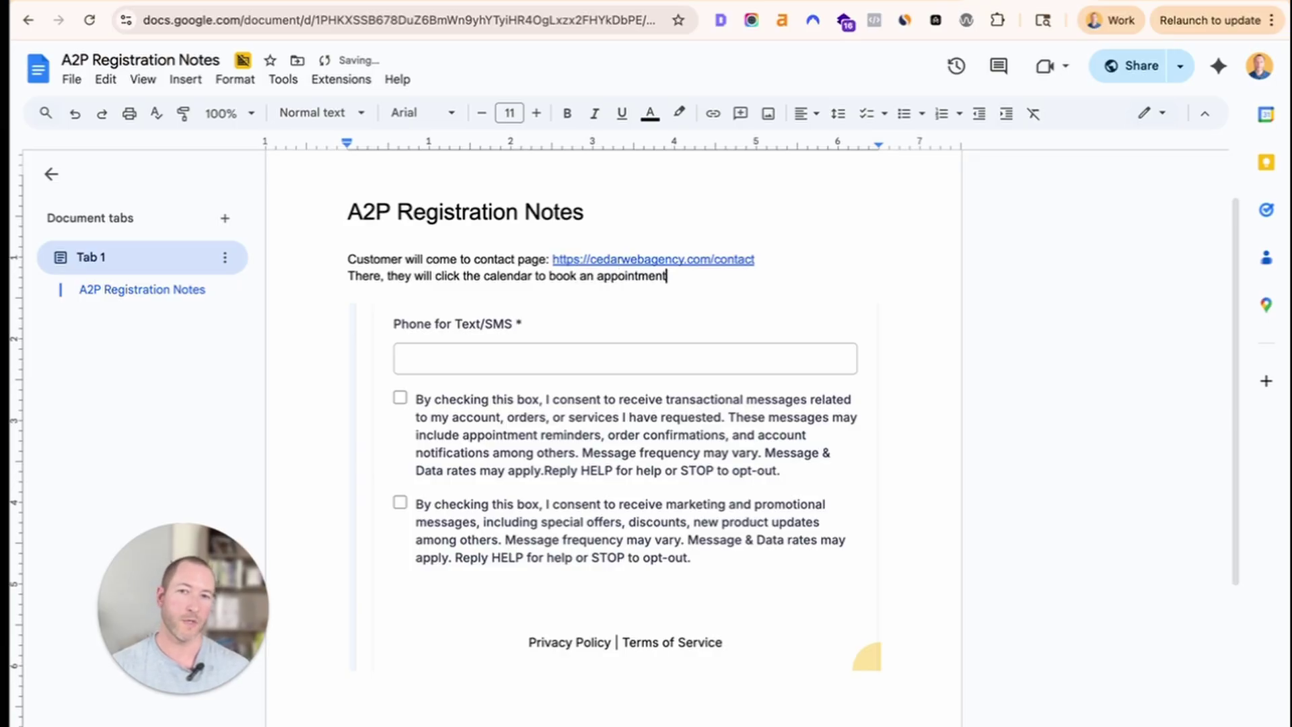
{"action": "type", "text": ". Once th"}
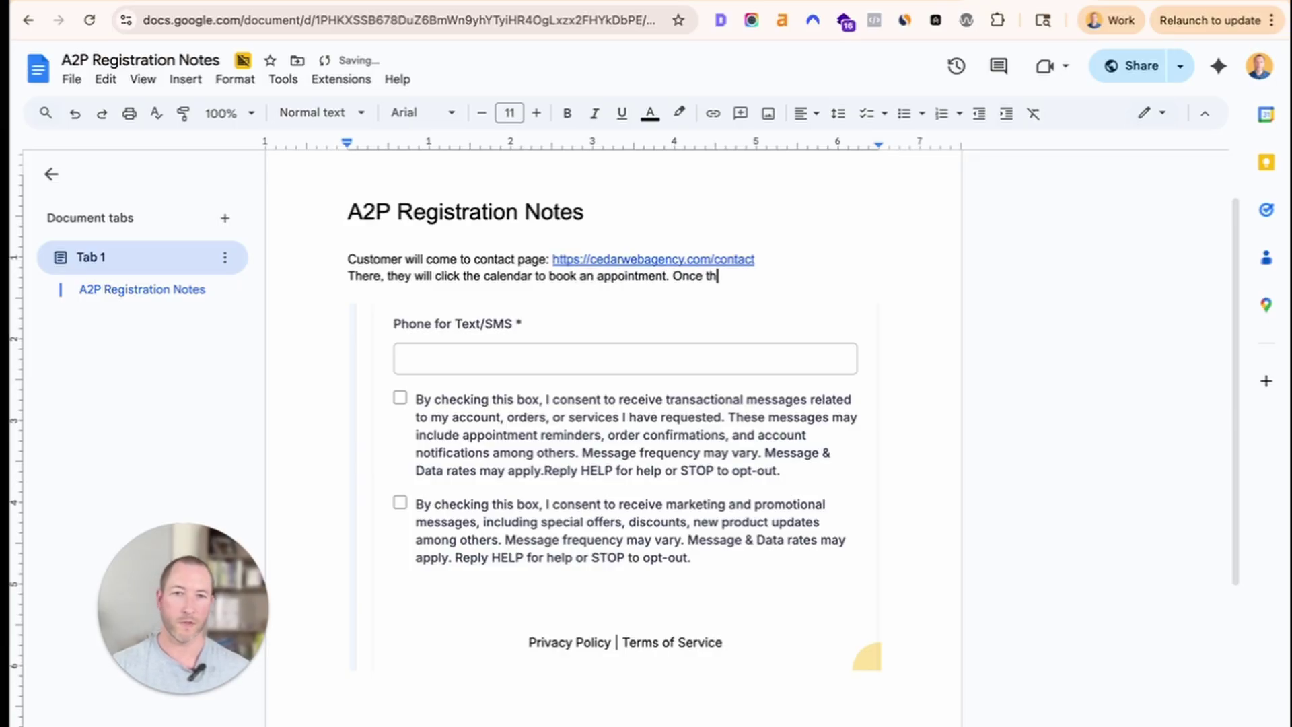
{"action": "type", "text": "ey've chosen a "}
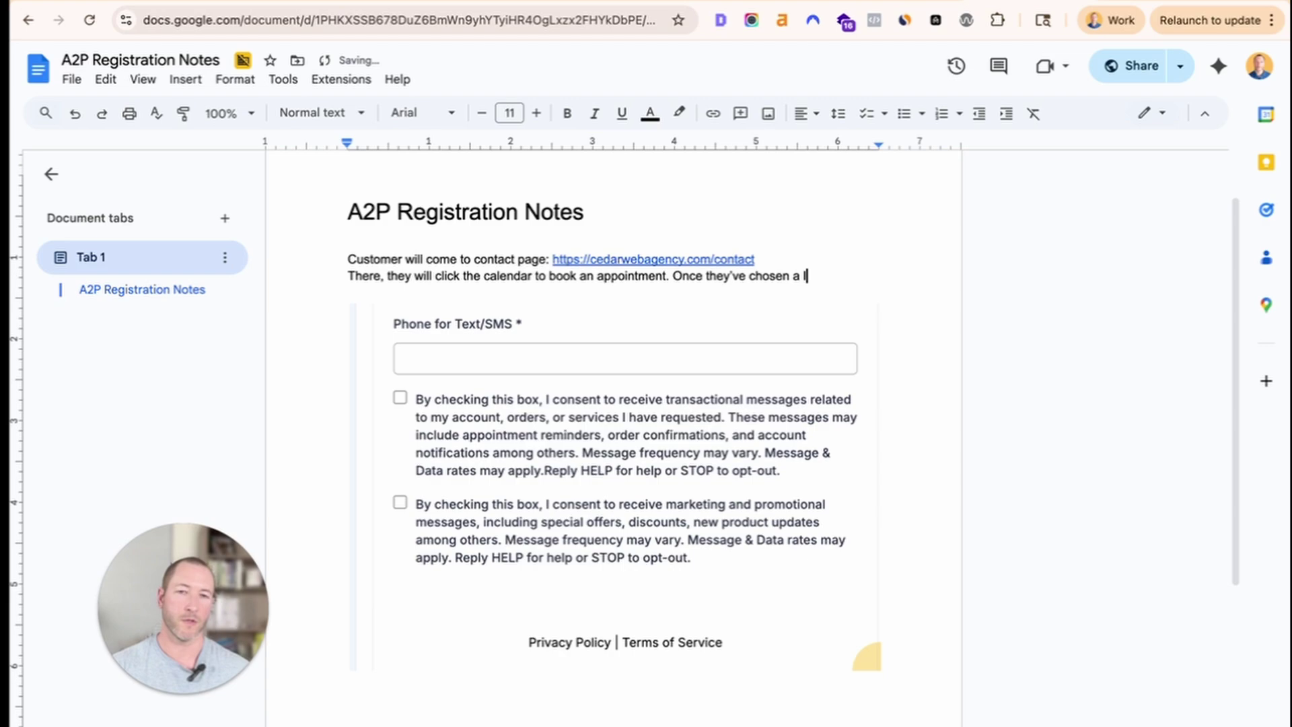
{"action": "type", "text": "slot they'll "}
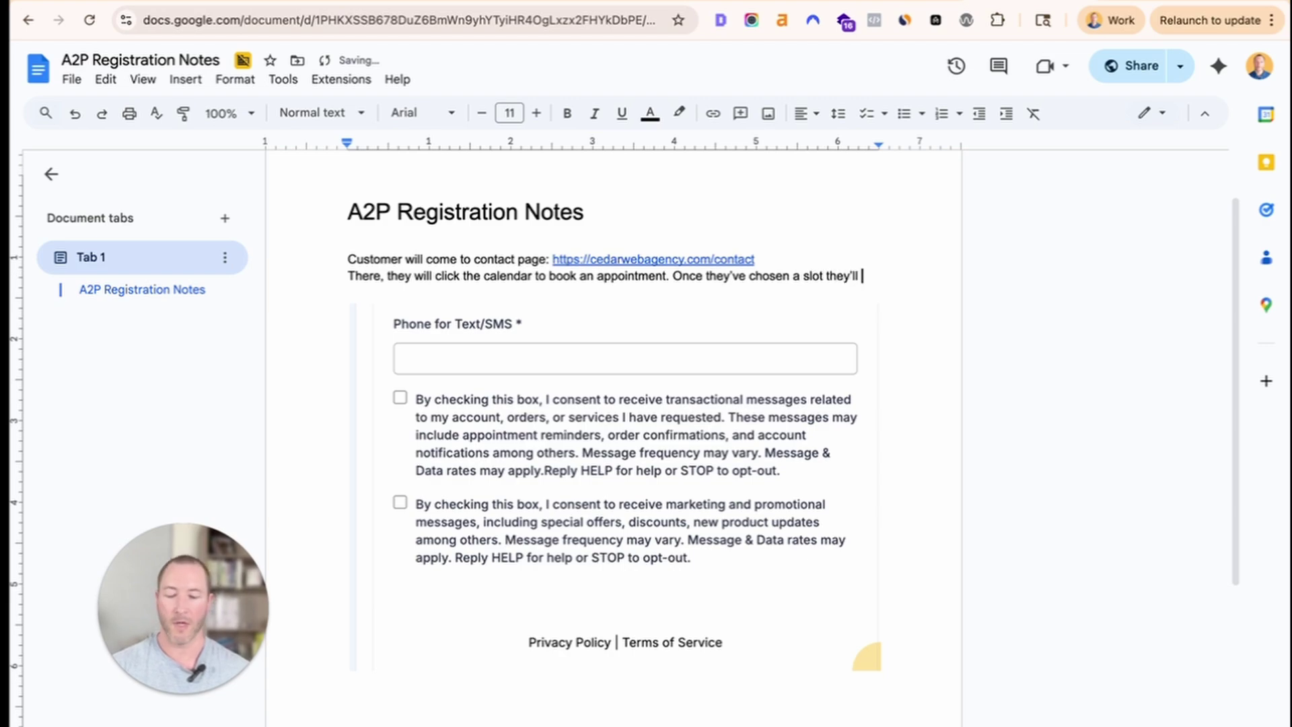
{"action": "type", "text": "go to "}
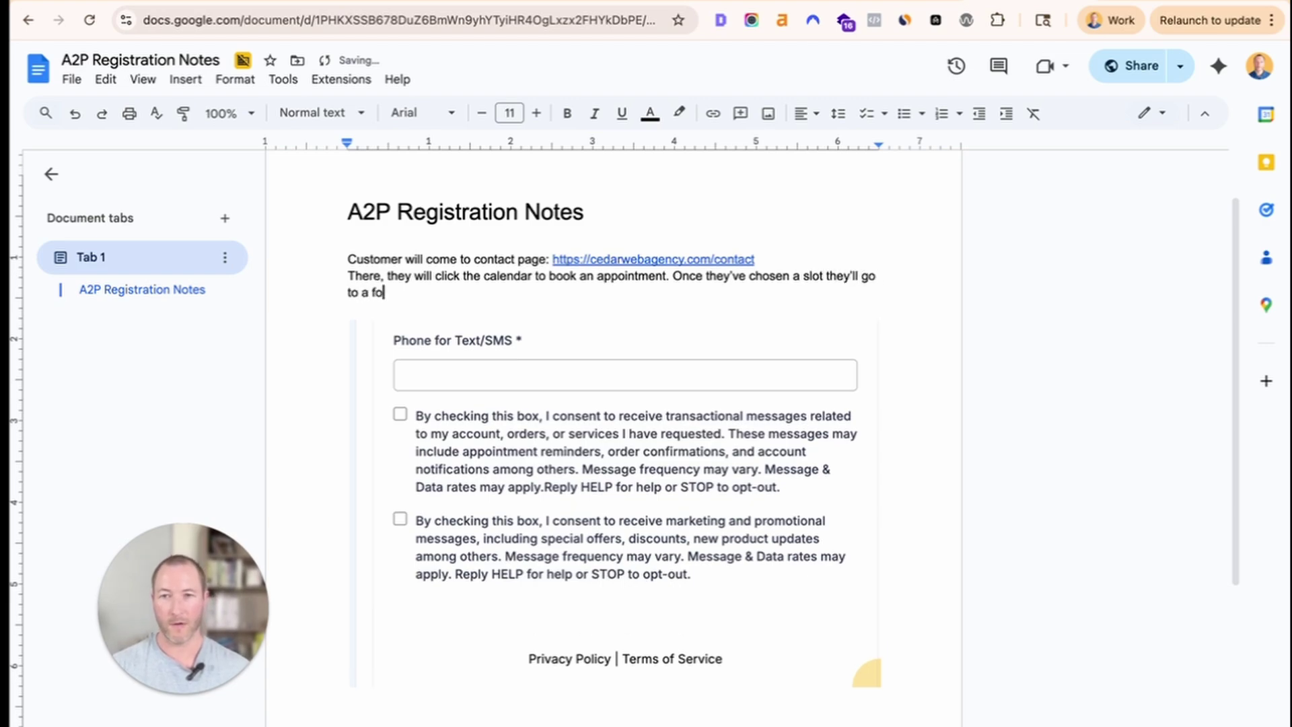
{"action": "type", "text": "a form where we"}
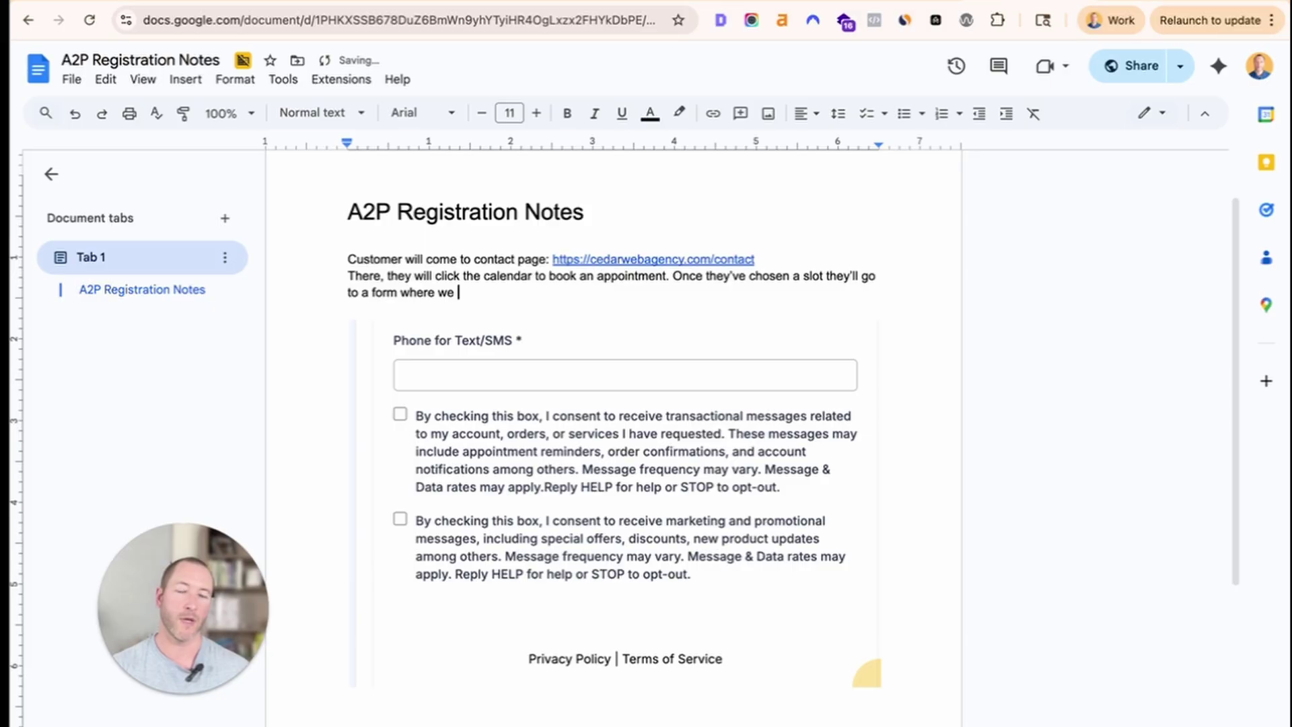
{"action": "type", "text": " ask for the T"}
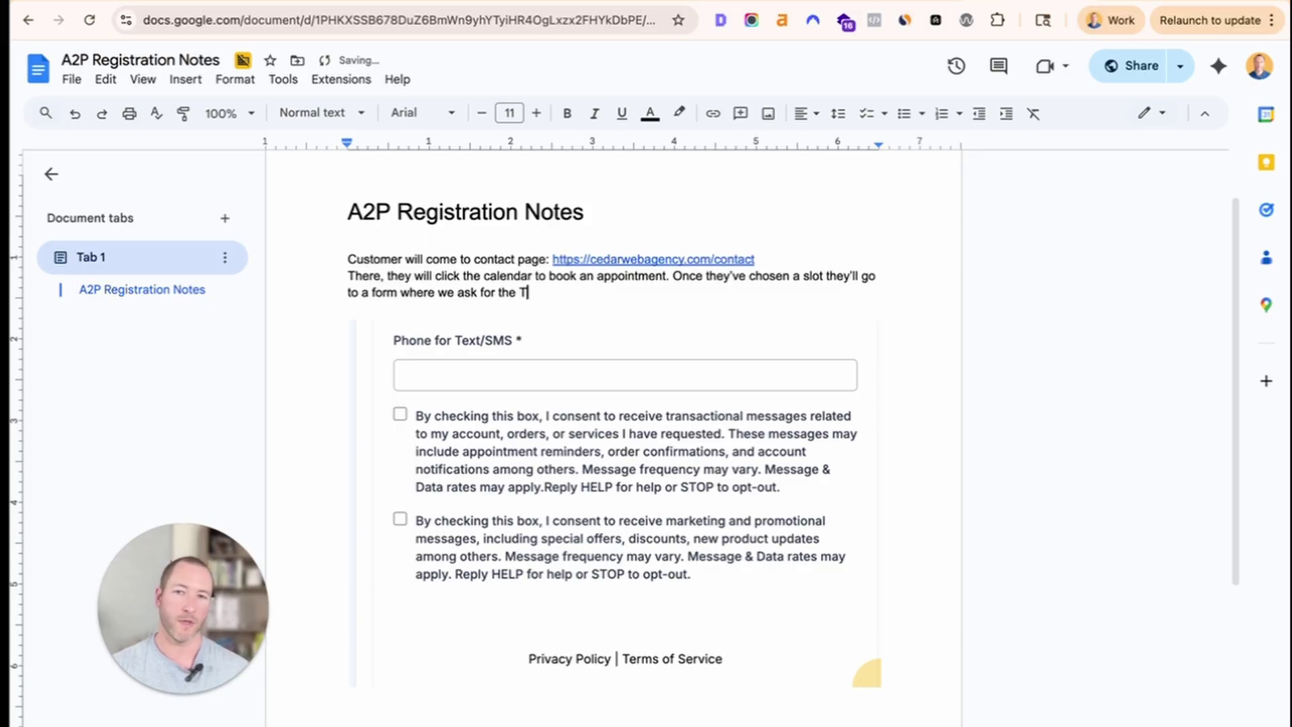
{"action": "type", "text": "ex/SMS "}
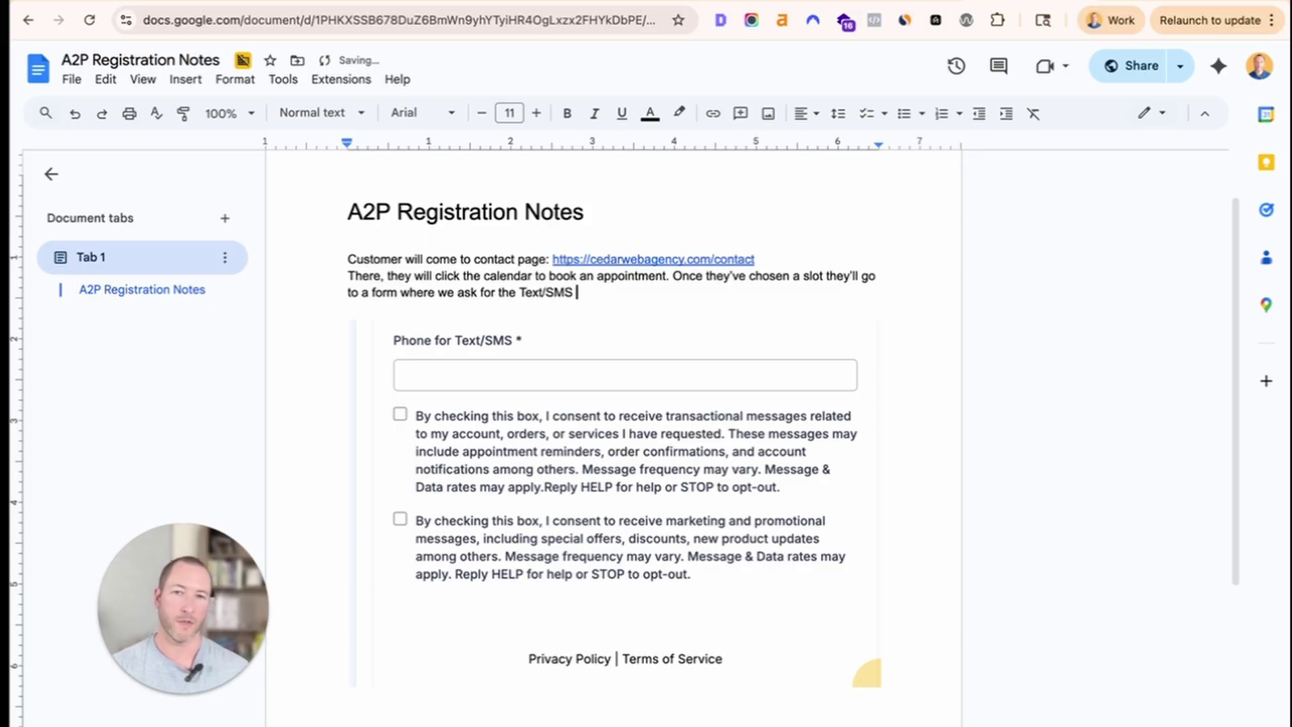
{"action": "type", "text": "number at the b"}
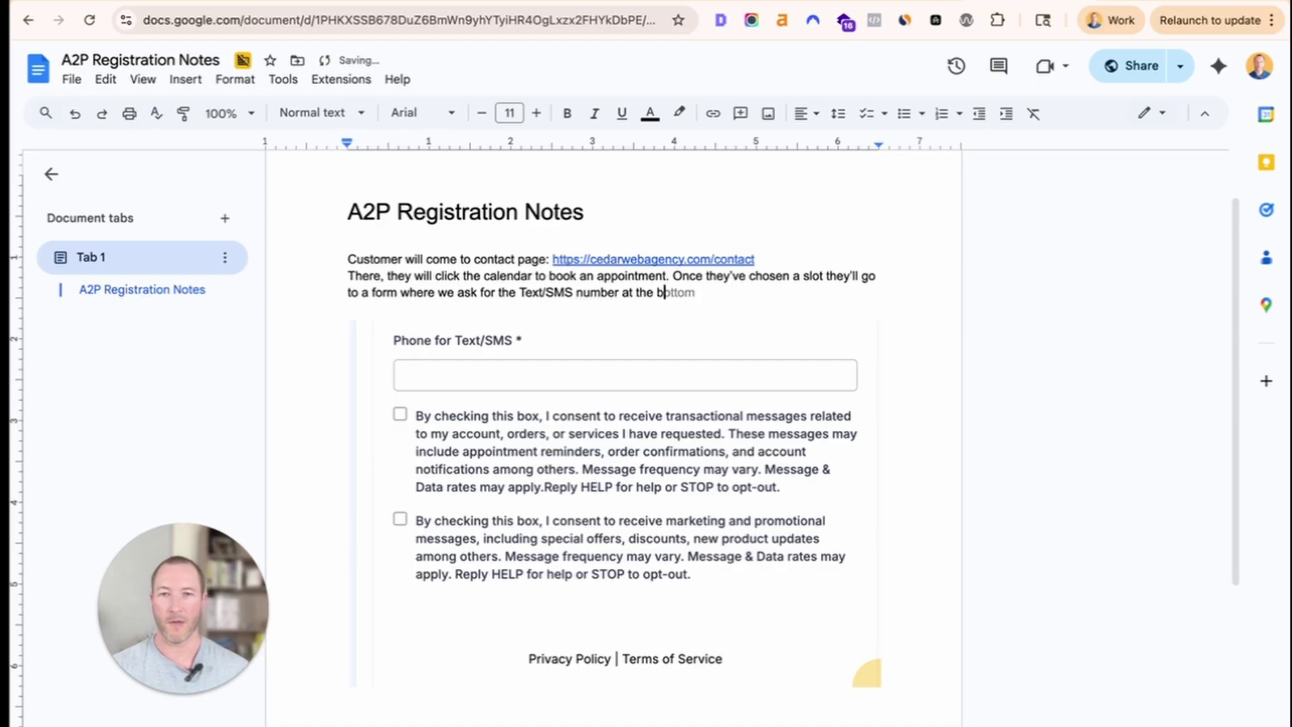
{"action": "type", "text": "ottom and have our "}
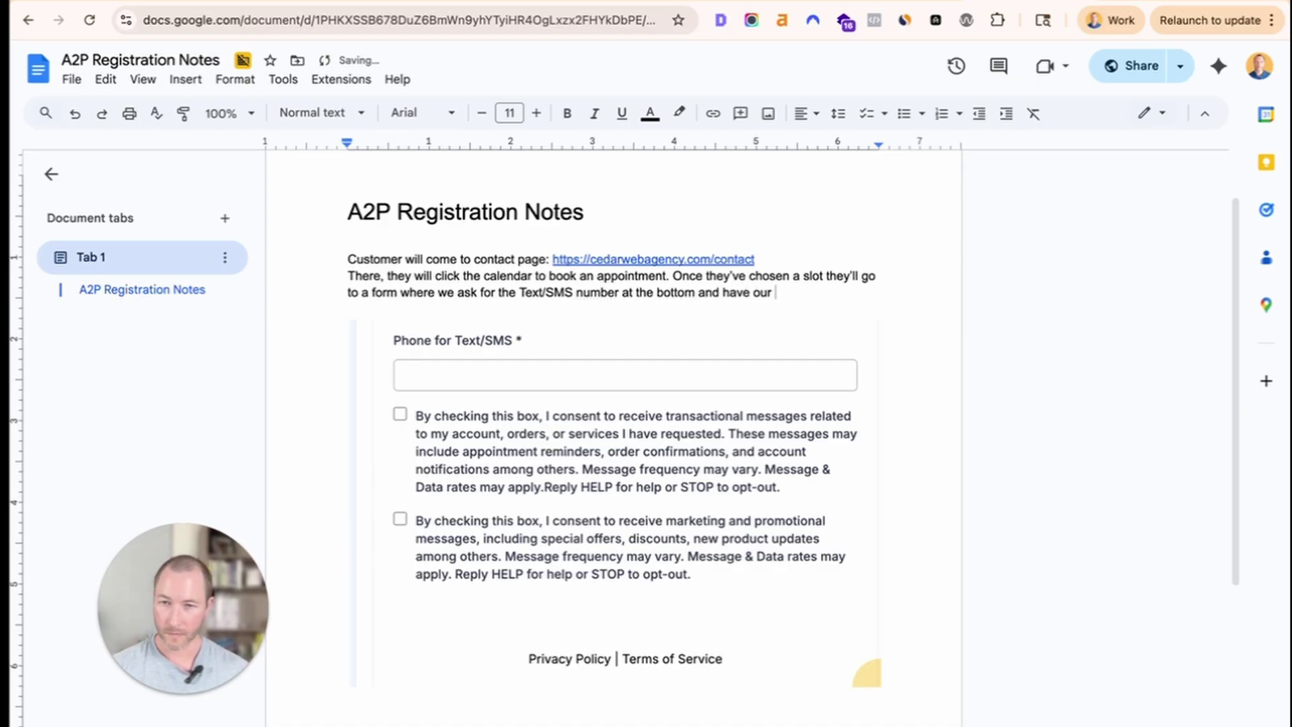
{"action": "type", "text": "per"}
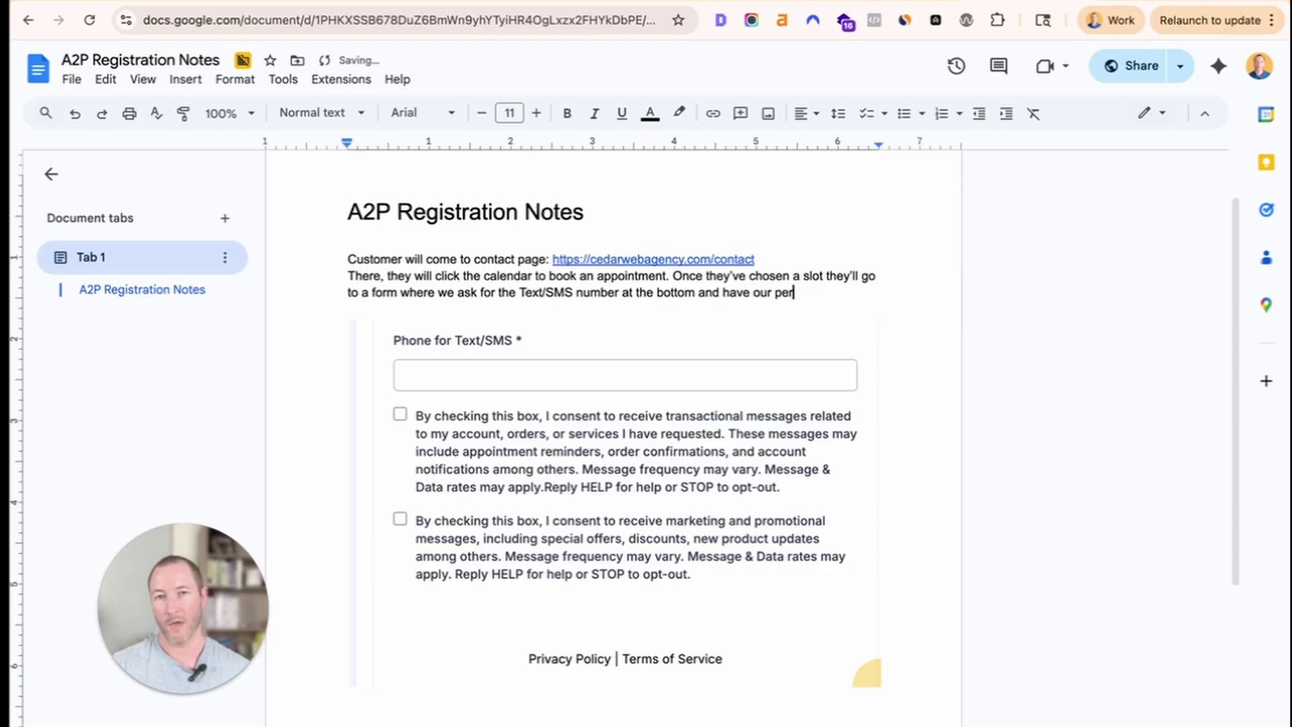
{"action": "type", "text": "mission checkboxes."}
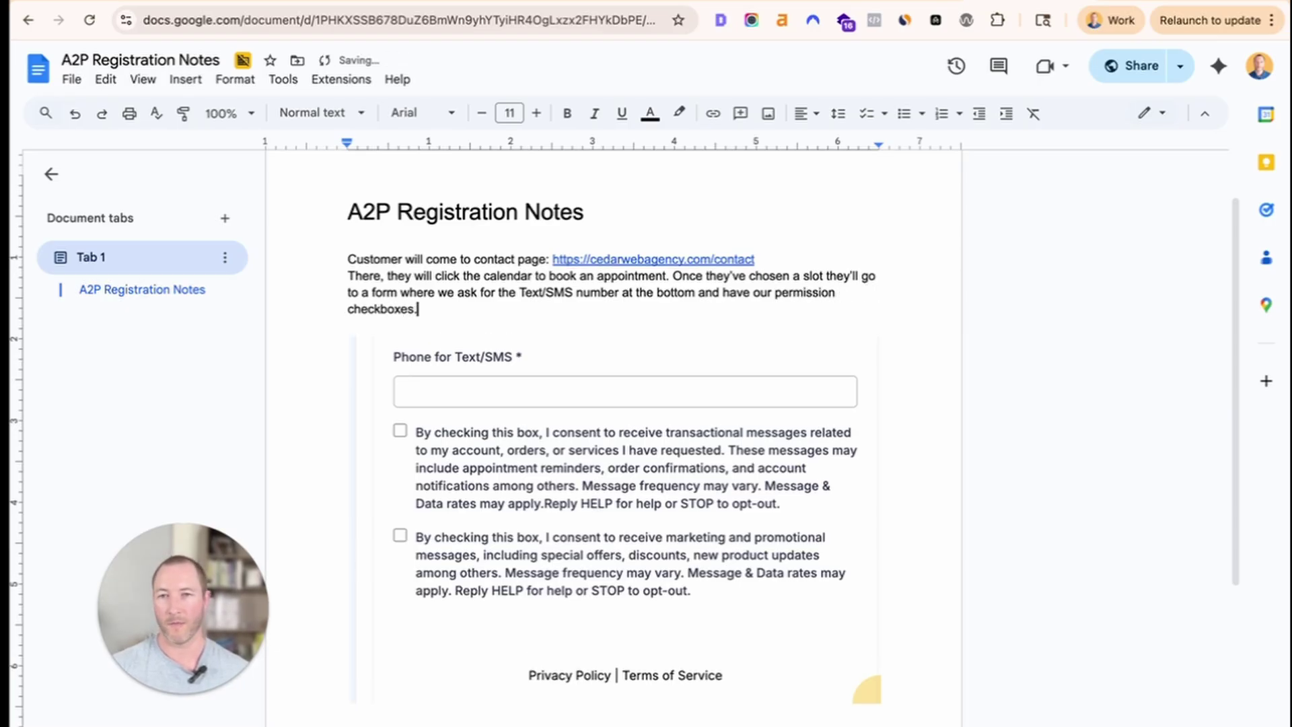
Place the cursor below the embedded image and bring up the CedarWeb contact page form.
{"action": "scroll", "coordinate": [772, 397], "scroll_direction": "down", "scroll_amount": 3}
{"action": "left_click", "coordinate": [739, 637]}
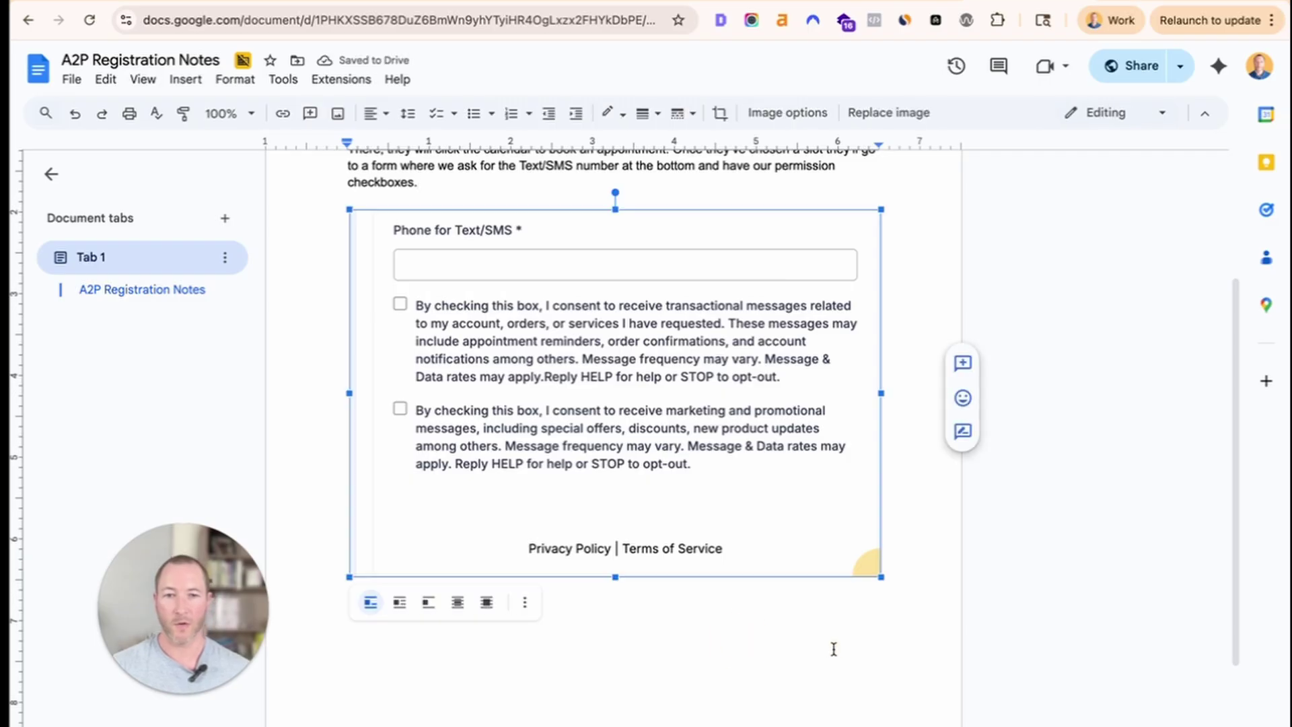
{"action": "left_click", "coordinate": [878, 615]}
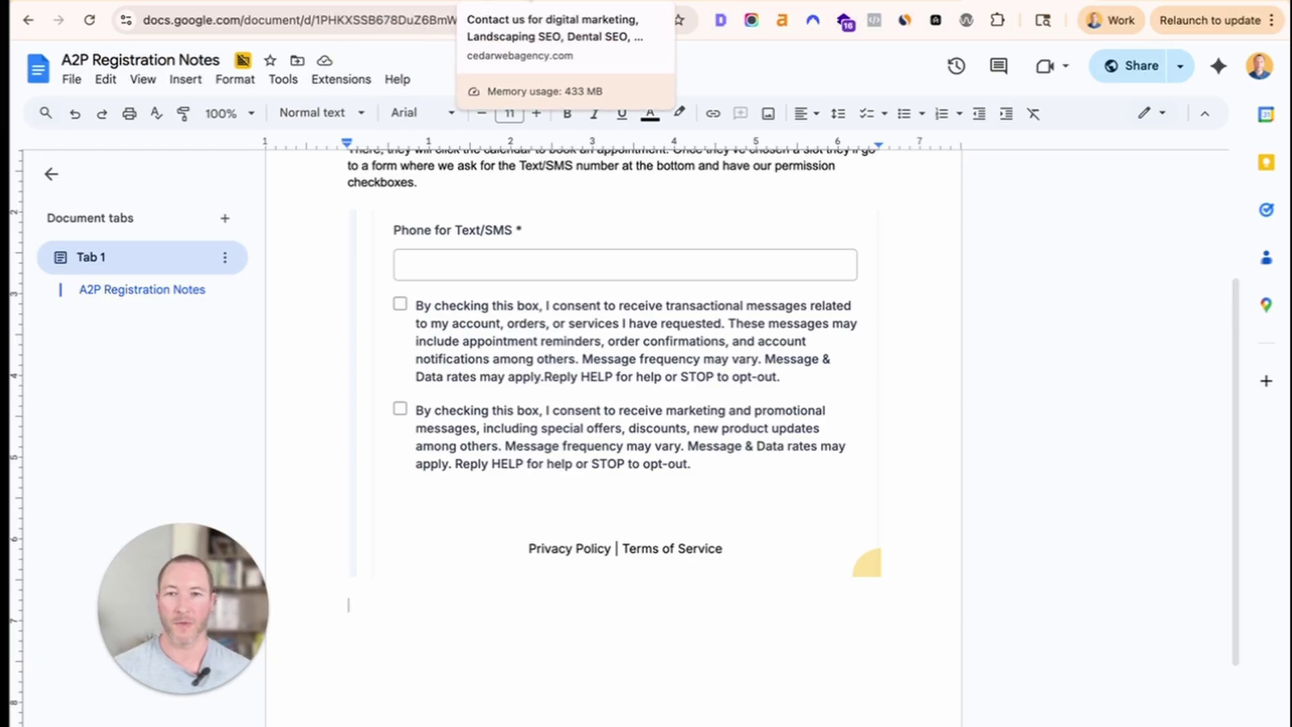
{"action": "left_click", "coordinate": [529, 1]}
{"action": "scroll", "coordinate": [640, 579], "scroll_direction": "down", "scroll_amount": 3}
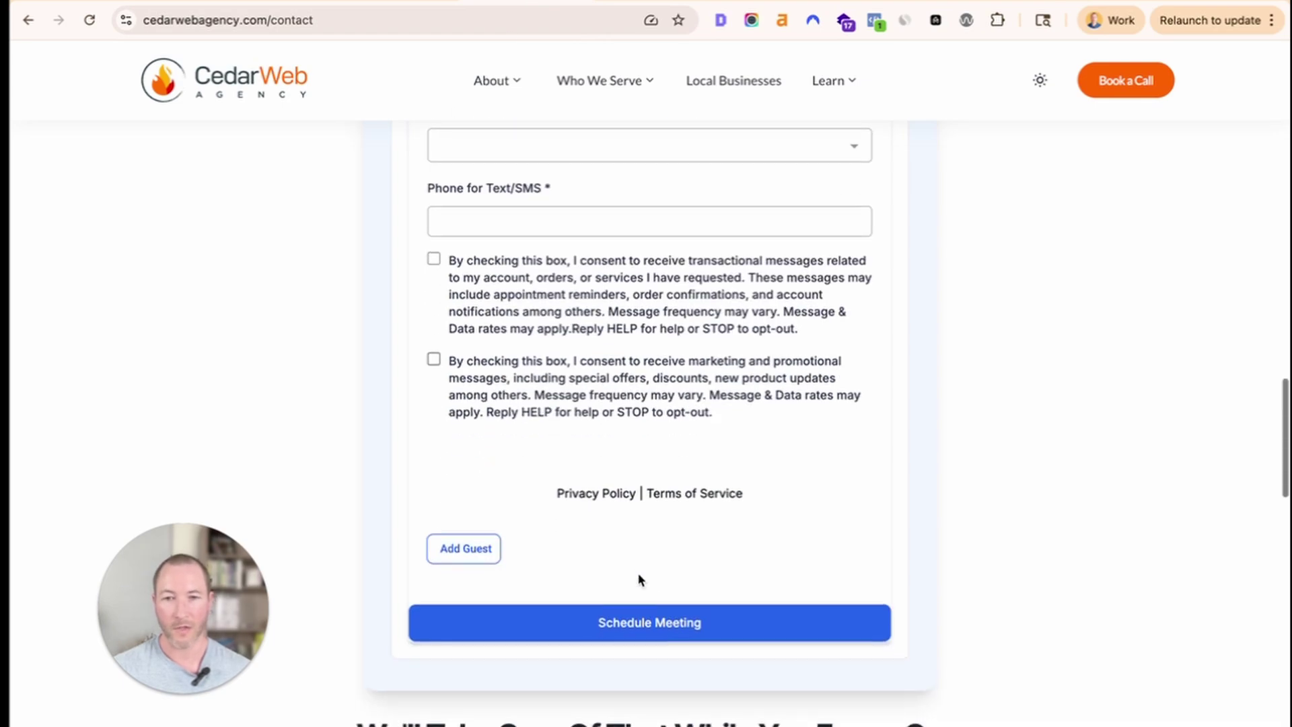
{"action": "scroll", "coordinate": [639, 577], "scroll_direction": "up", "scroll_amount": 6}
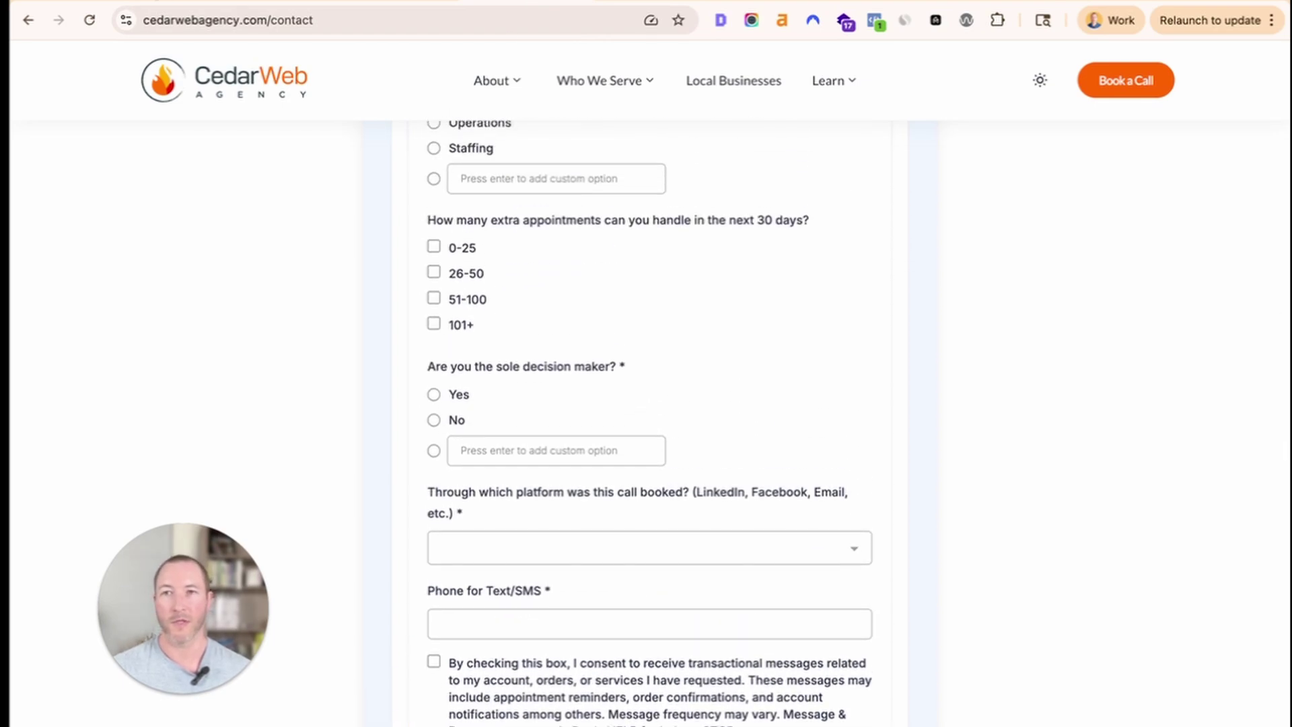
Note that booking sends a confirmation email and text, then begin 'Other contact forms on our site include on this page:'.
{"action": "type", "text": "Th"}
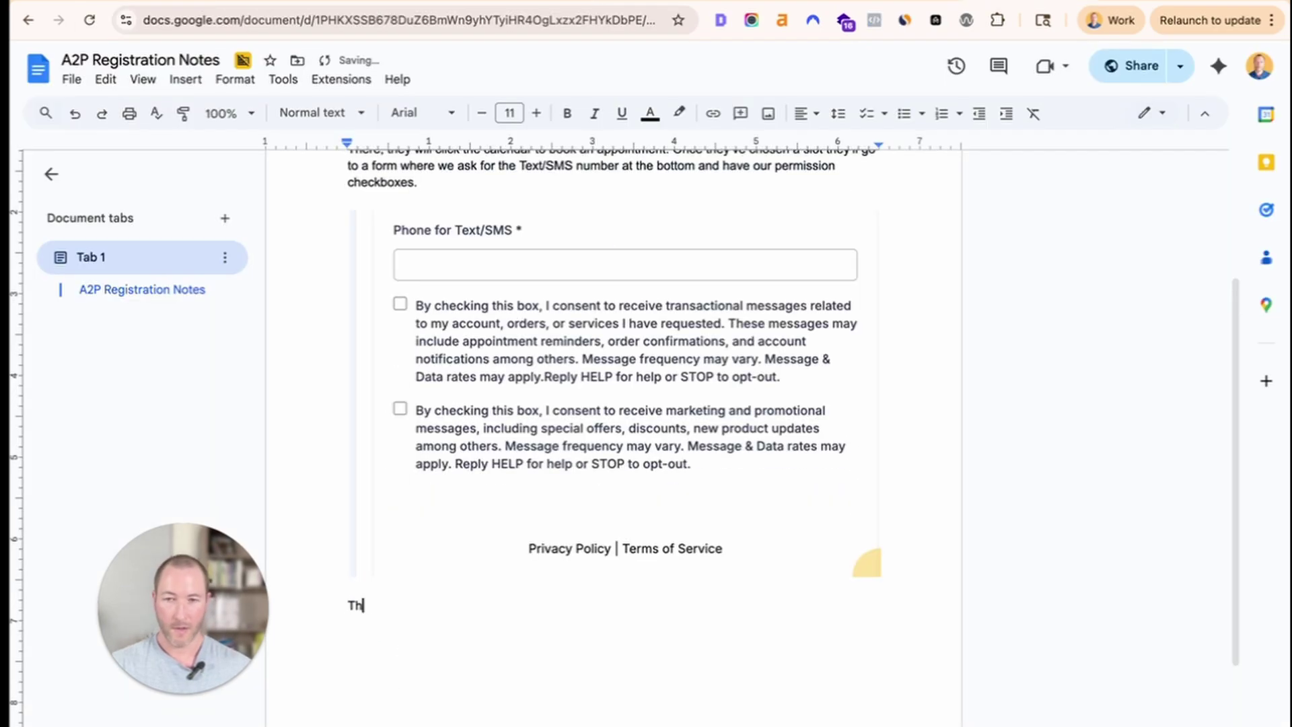
{"action": "type", "text": "en, "}
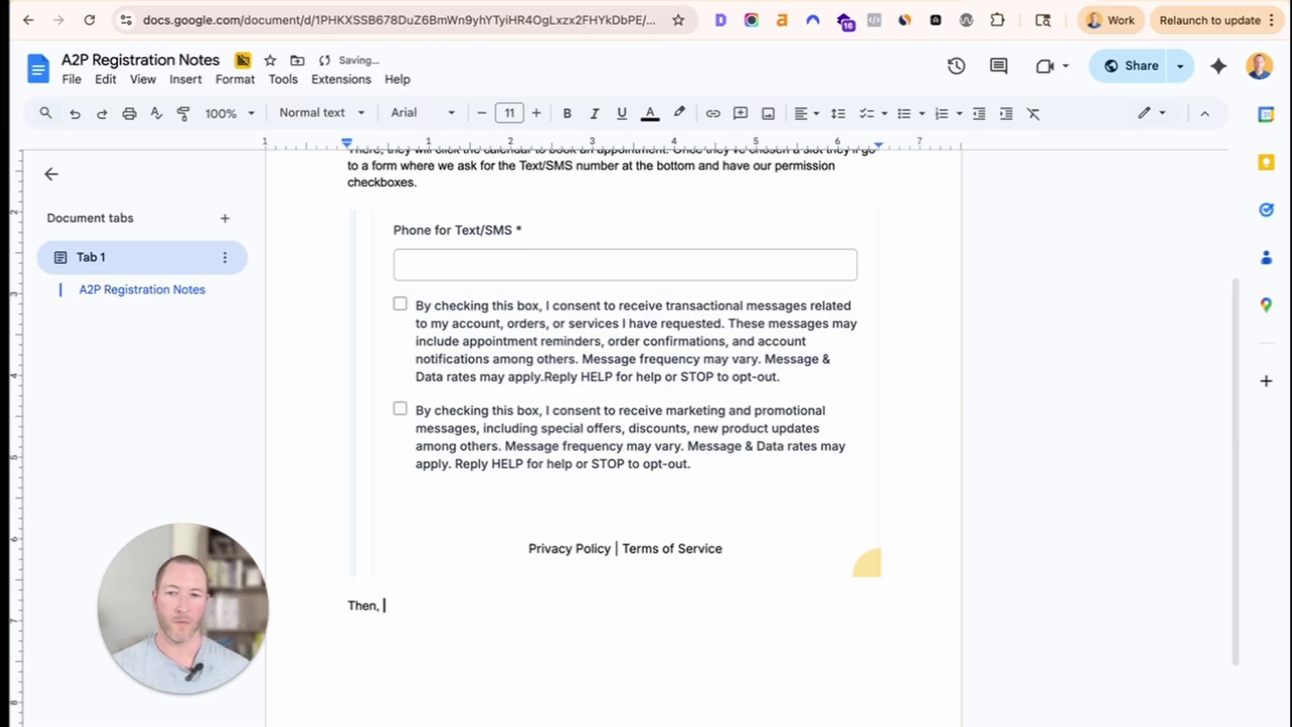
{"action": "type", "text": "once they book th"}
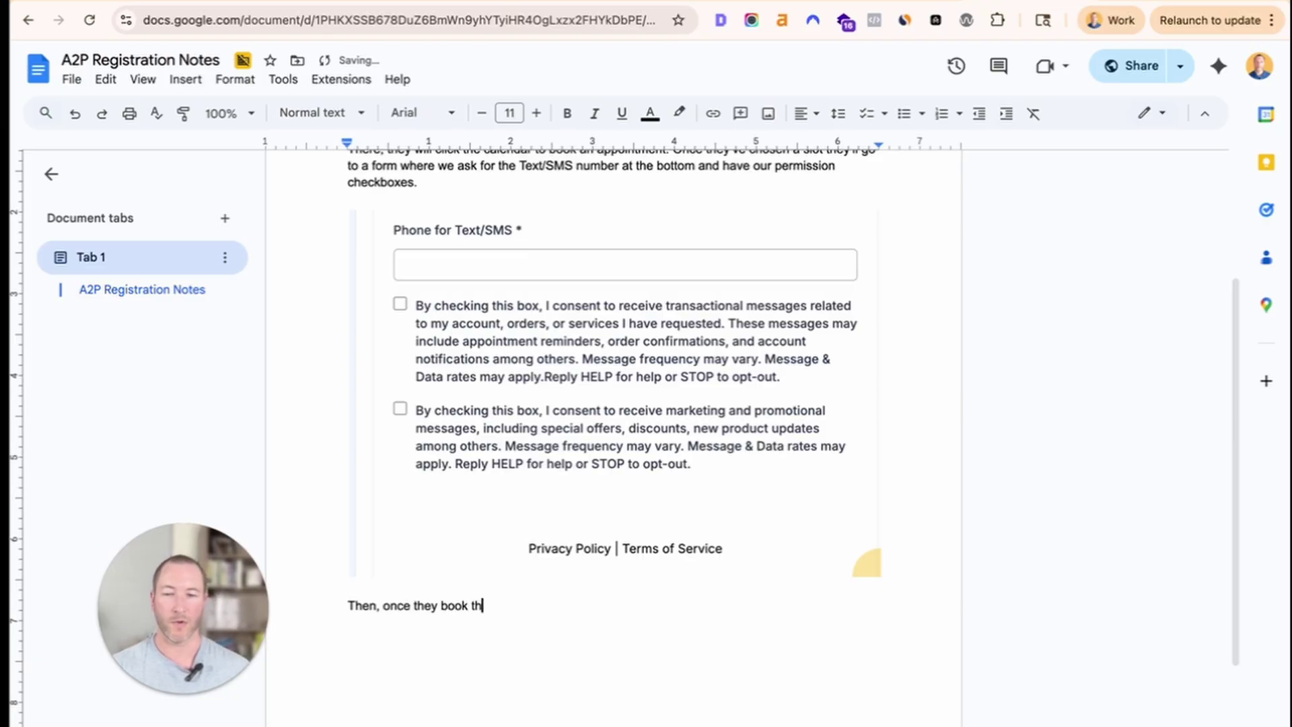
{"action": "type", "text": "ey'll get a conf"}
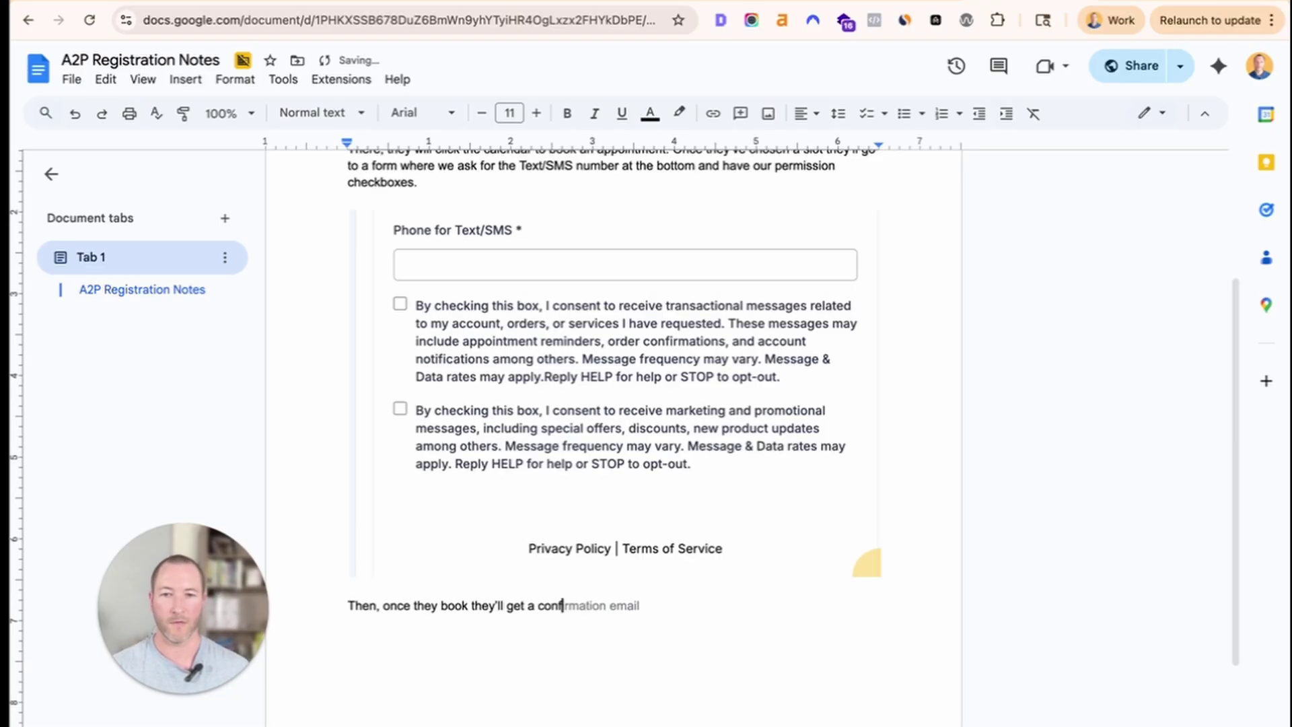
{"action": "type", "text": "mi"}
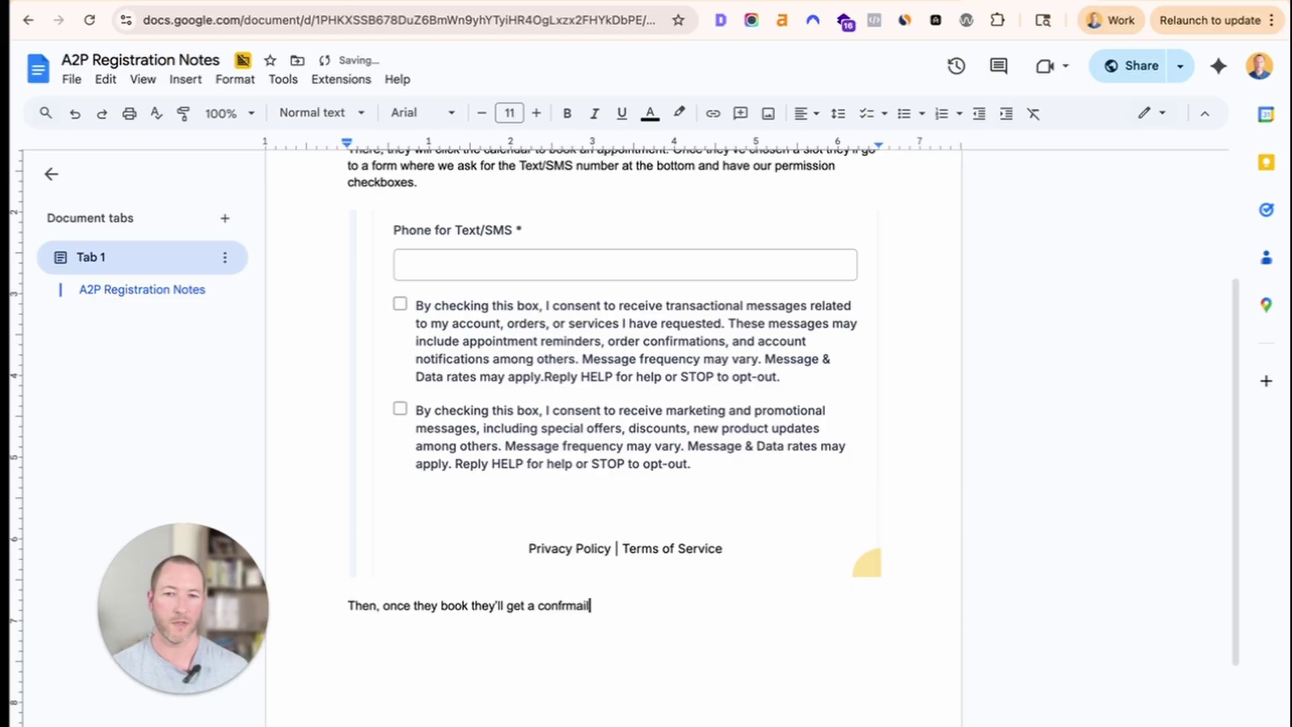
{"action": "key", "text": "BackSpace"}
{"action": "key", "text": "BackSpace"}
{"action": "key", "text": "BackSpace"}
{"action": "key", "text": "BackSpace"}
{"action": "type", "text": "r"}
{"action": "type", "text": "irm"}
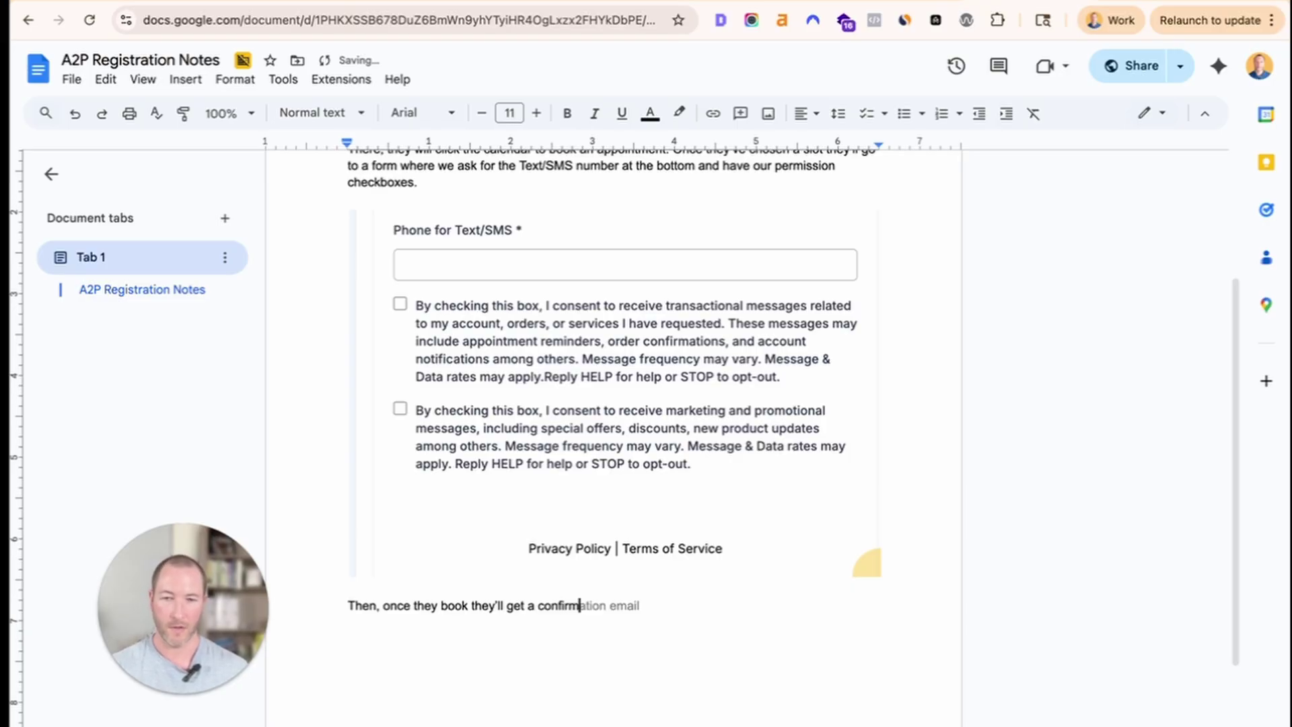
{"action": "type", "text": "ation email and confi"}
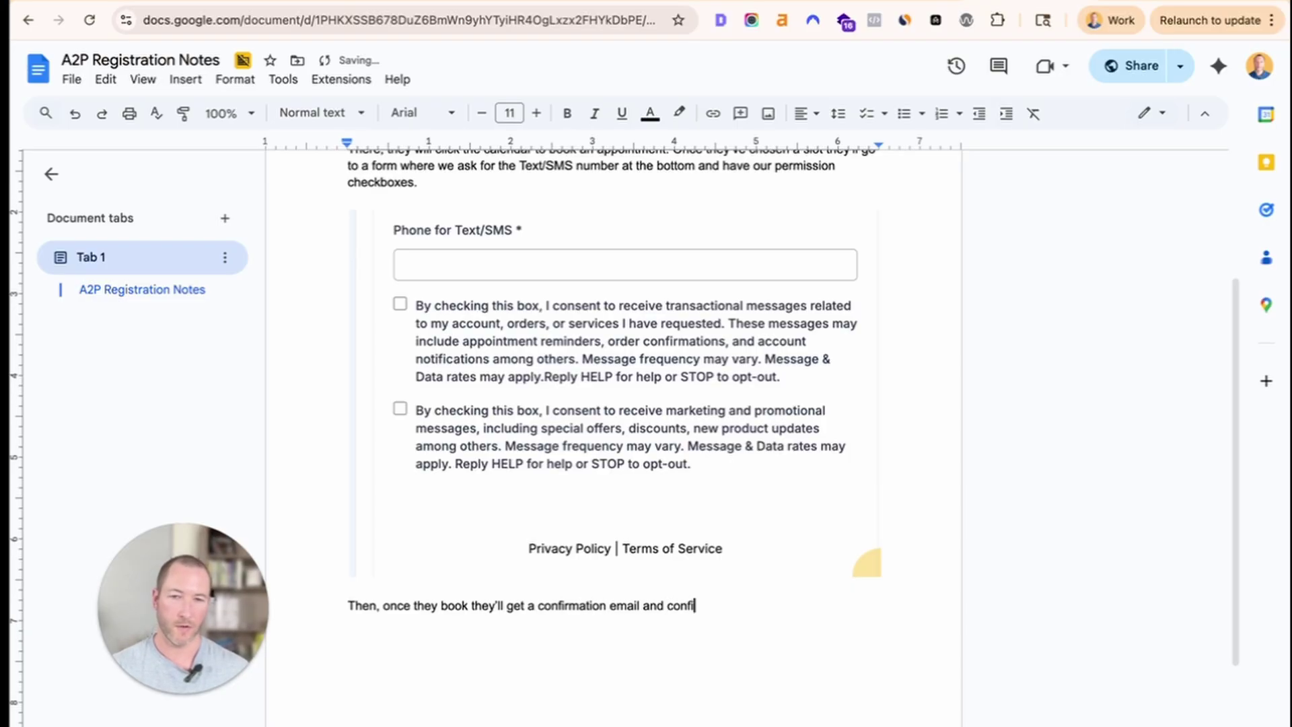
{"action": "type", "text": "rmation te"}
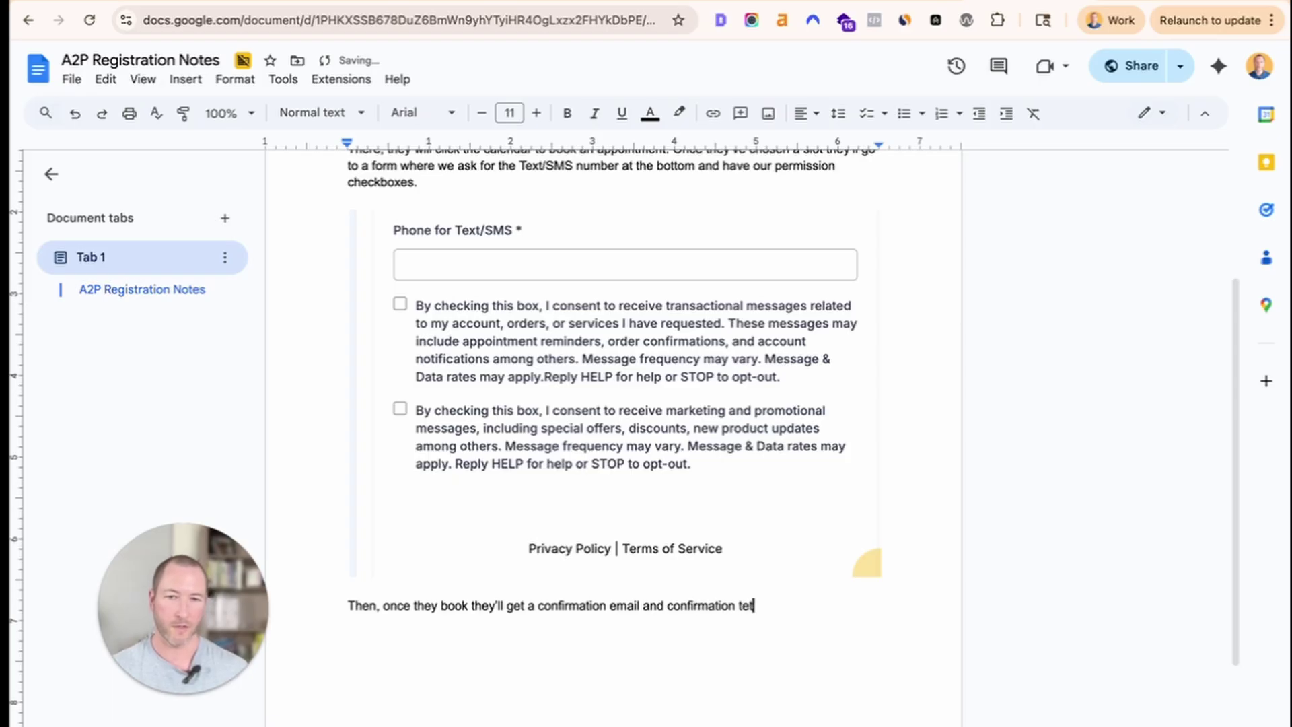
{"action": "type", "text": "xt if they've se"}
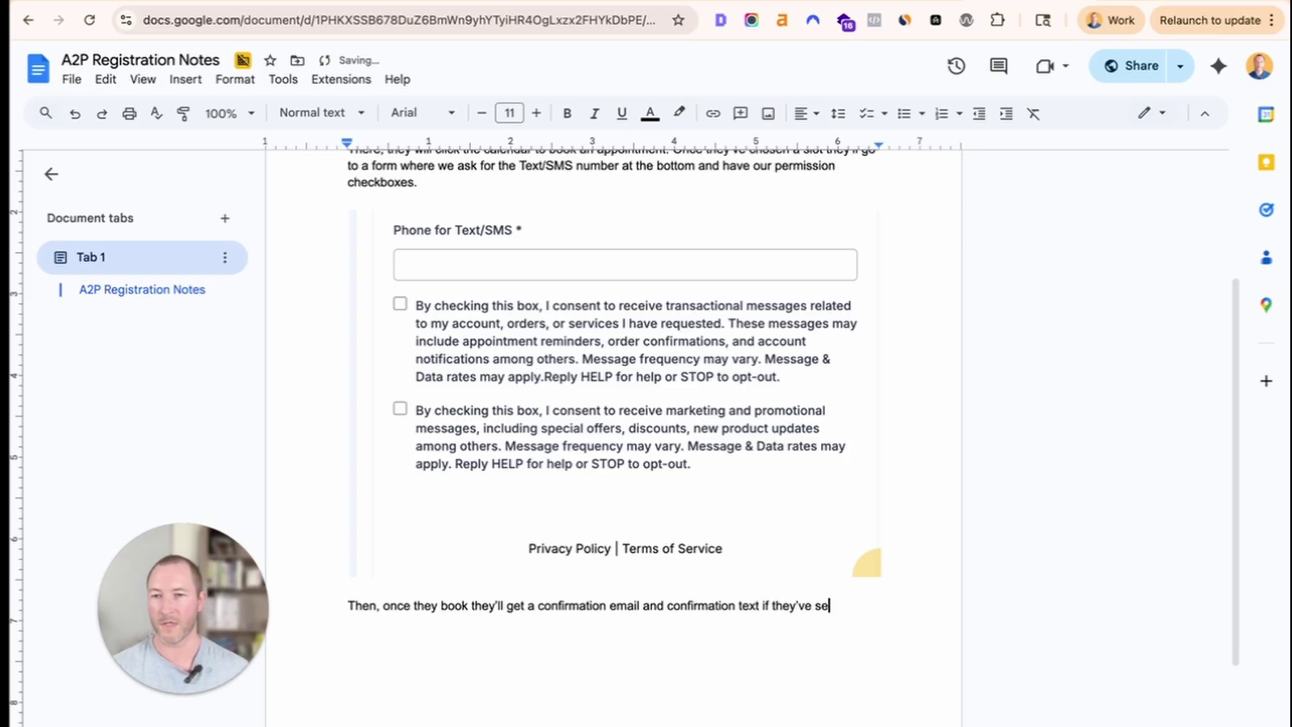
{"action": "type", "text": "lected to allow"}
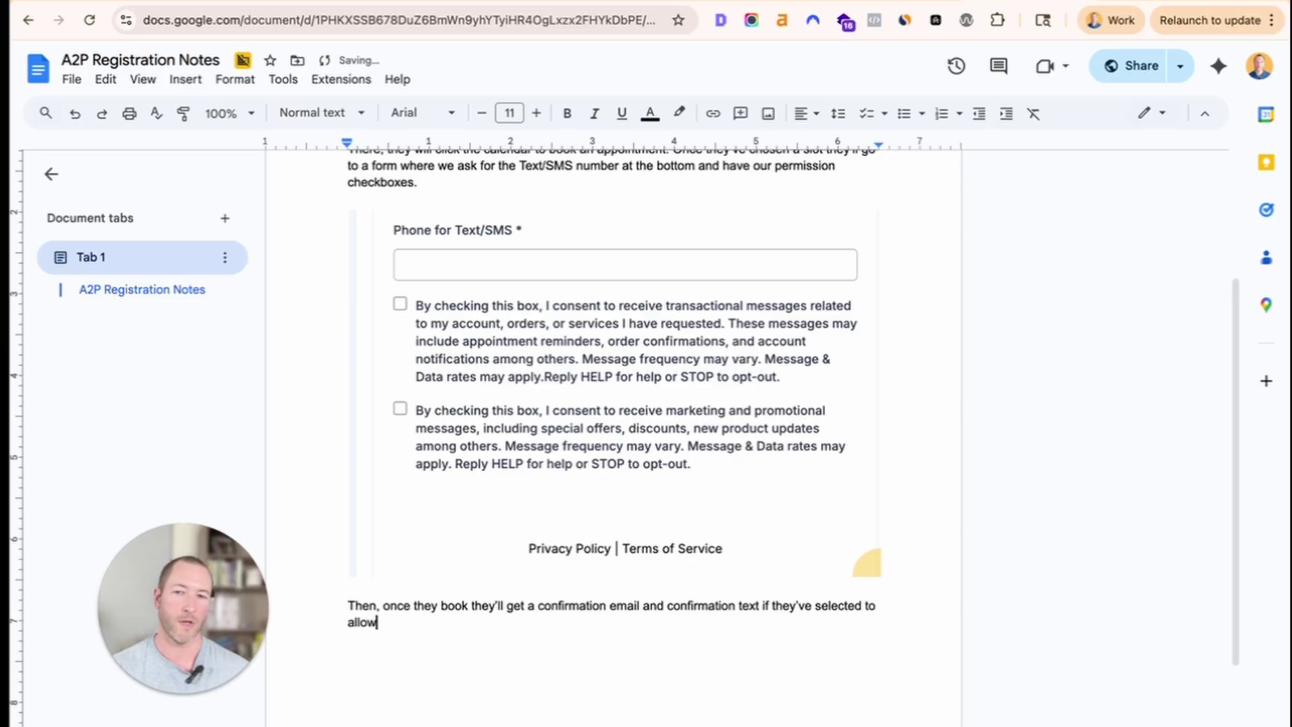
{"action": "type", "text": " us to text."}
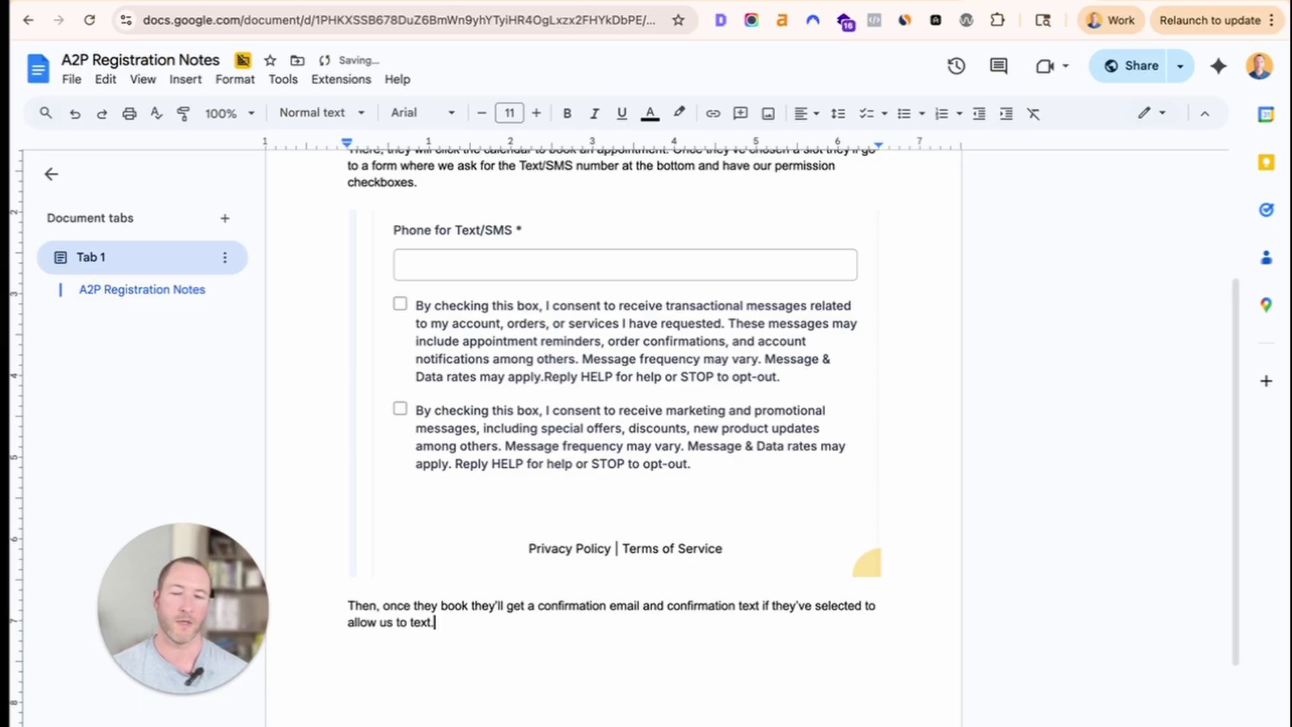
{"action": "key", "text": "Return"}
{"action": "type", "text": "Other "}
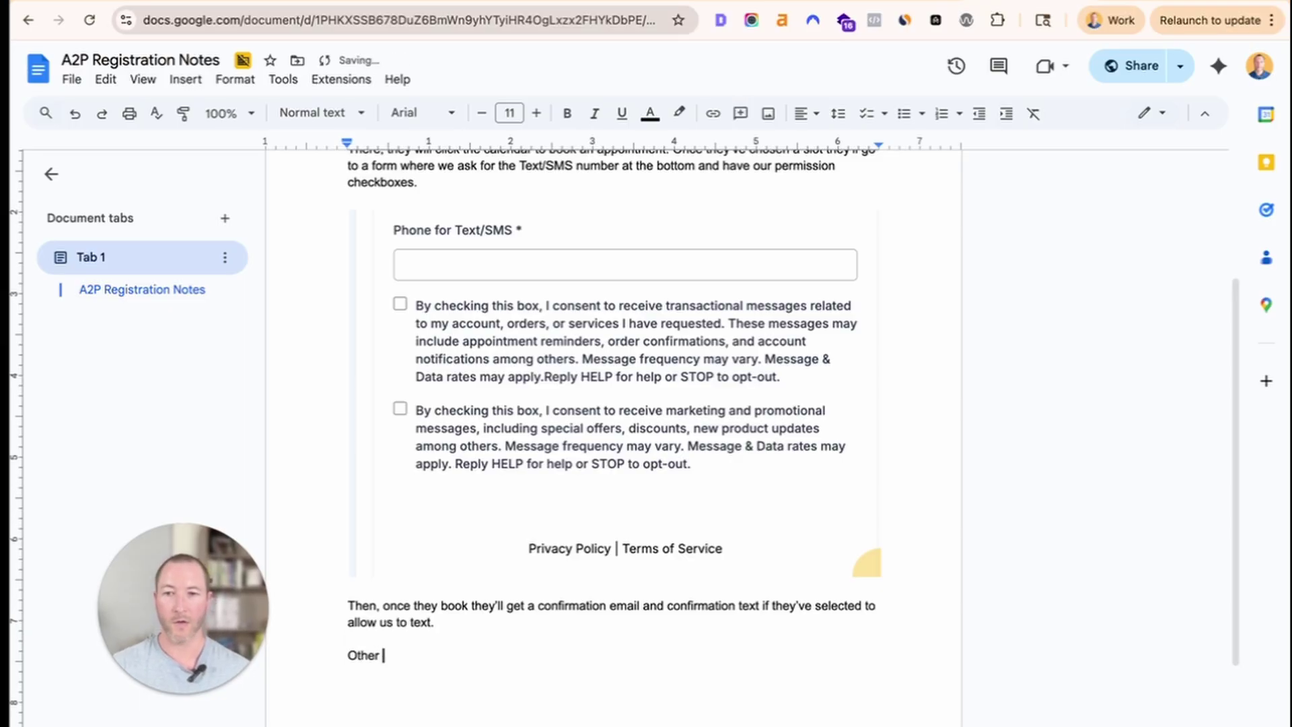
{"action": "type", "text": "contact form"}
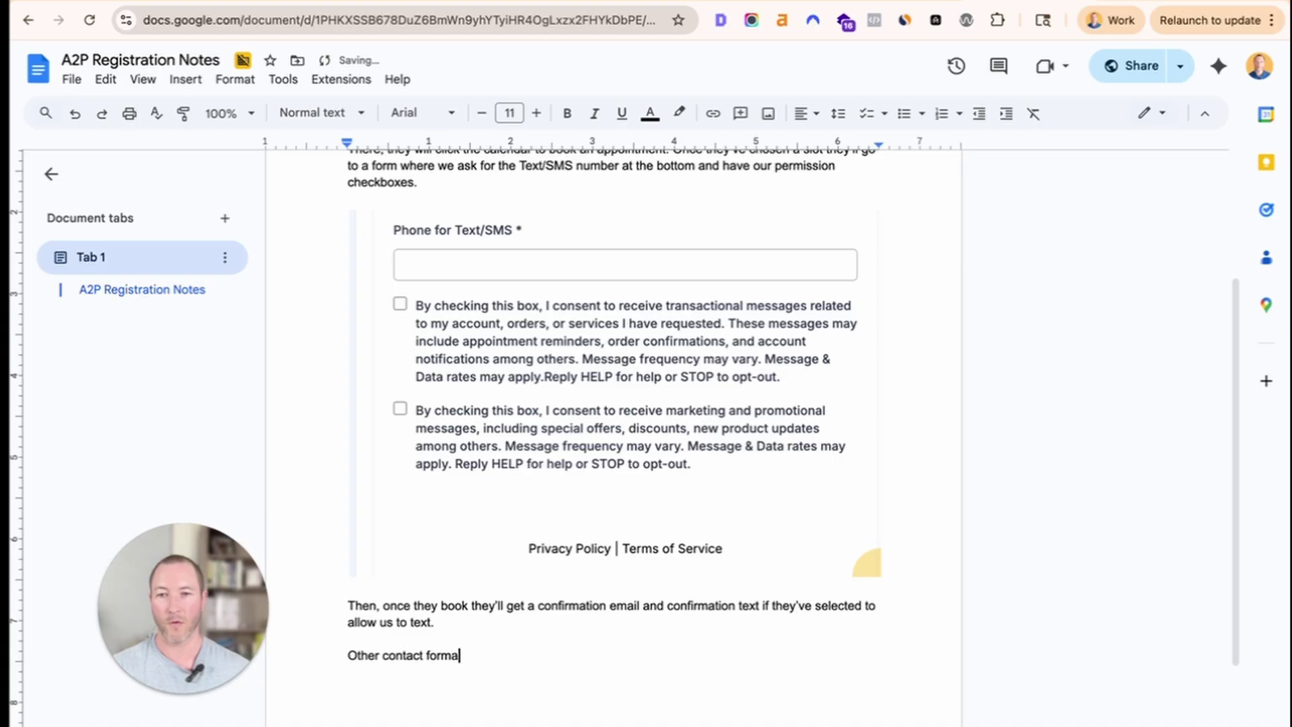
{"action": "type", "text": "s on our s"}
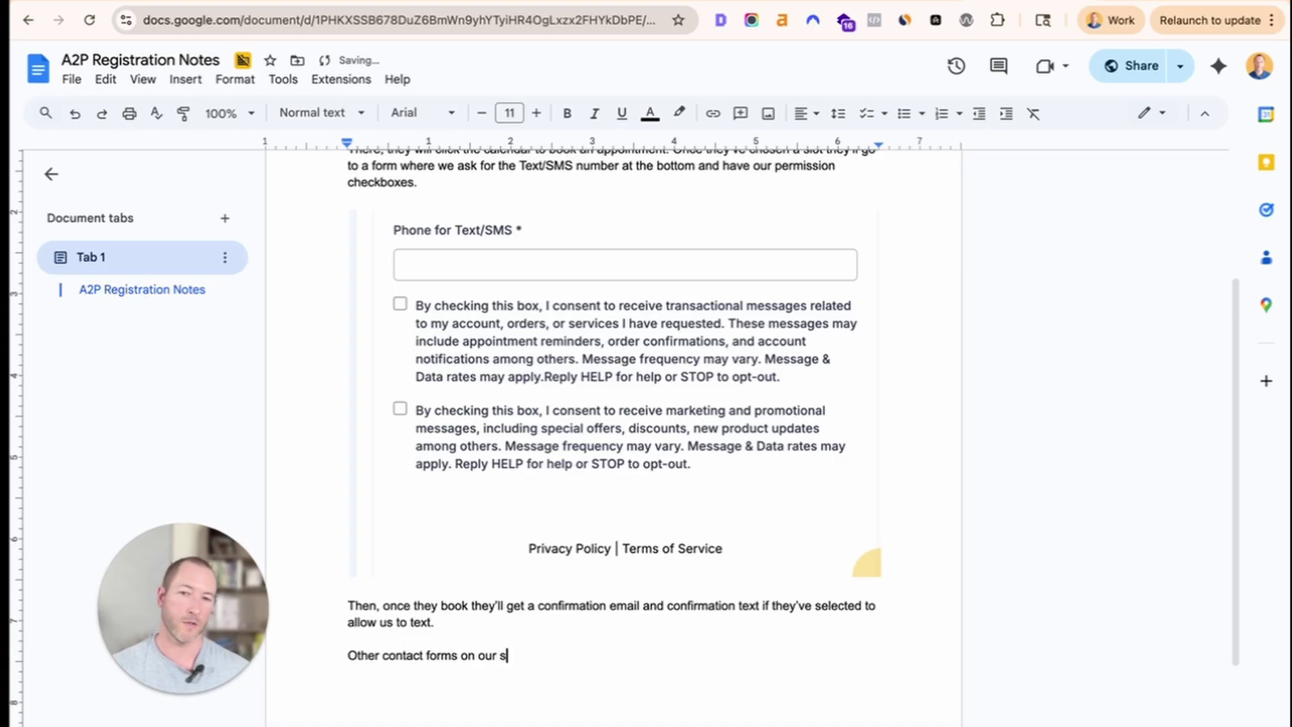
{"action": "type", "text": "ite include on this pag"}
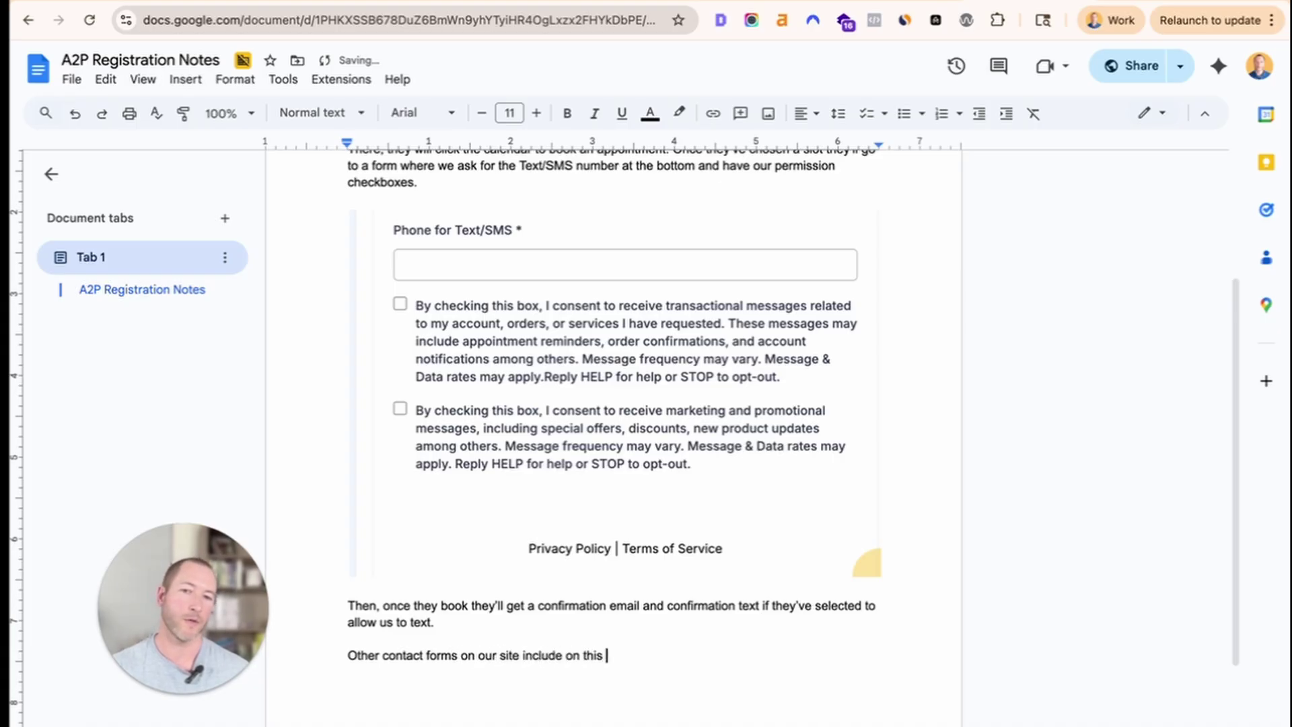
{"action": "type", "text": "e:"}
{"action": "key", "text": "Return"}
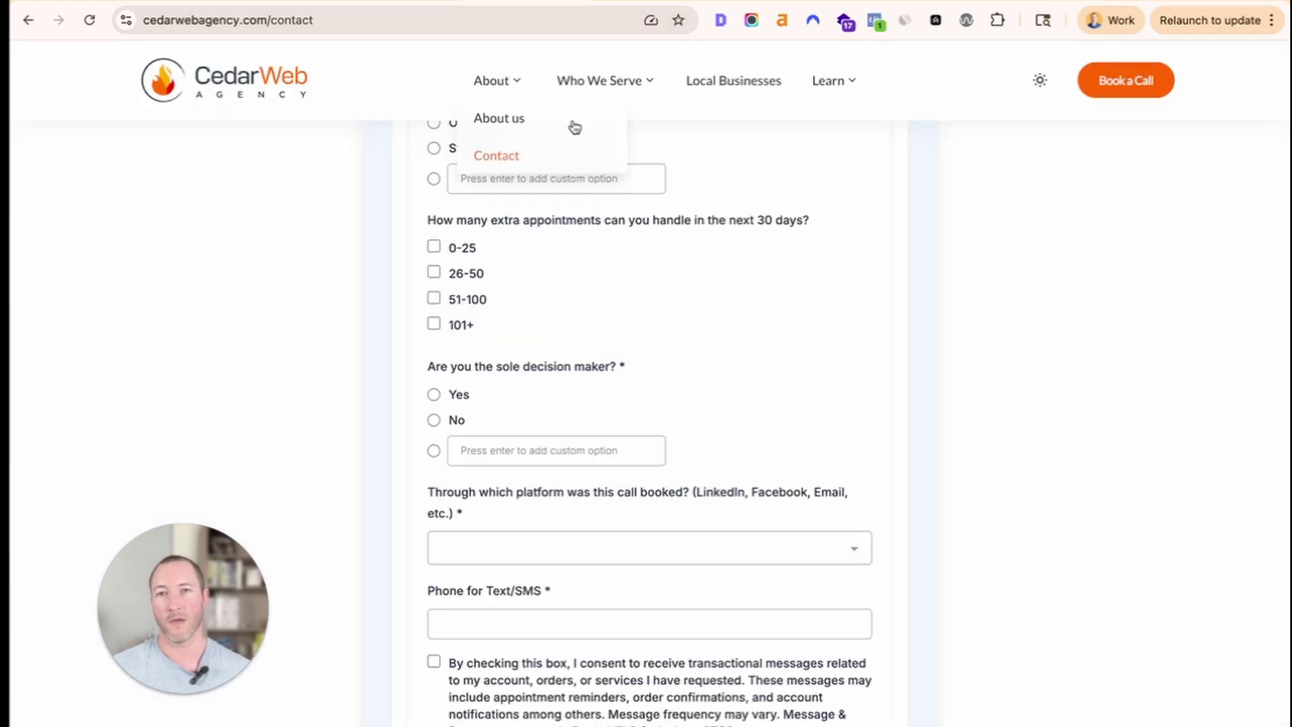
Open the Healthcare marketing page from the site's Who We Serve menu.
{"action": "mouse_move", "coordinate": [602, 92]}
{"action": "mouse_move", "coordinate": [611, 157]}
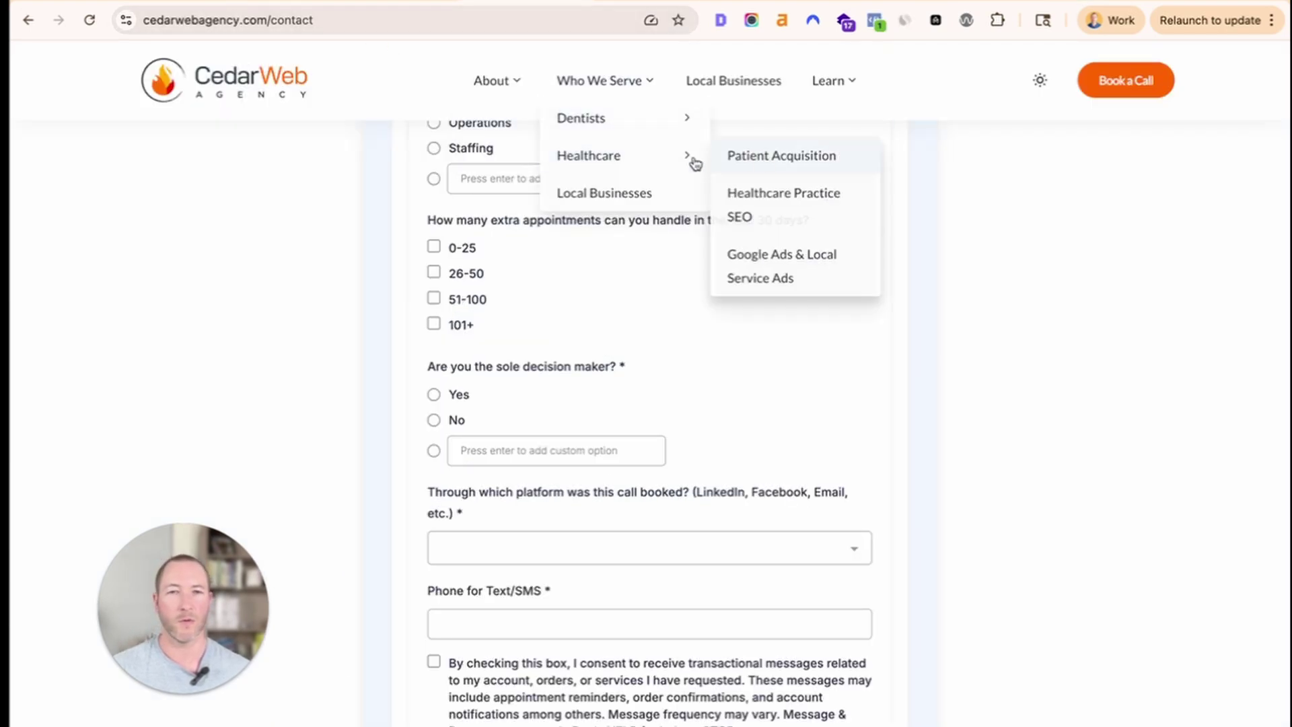
{"action": "left_click", "coordinate": [678, 160]}
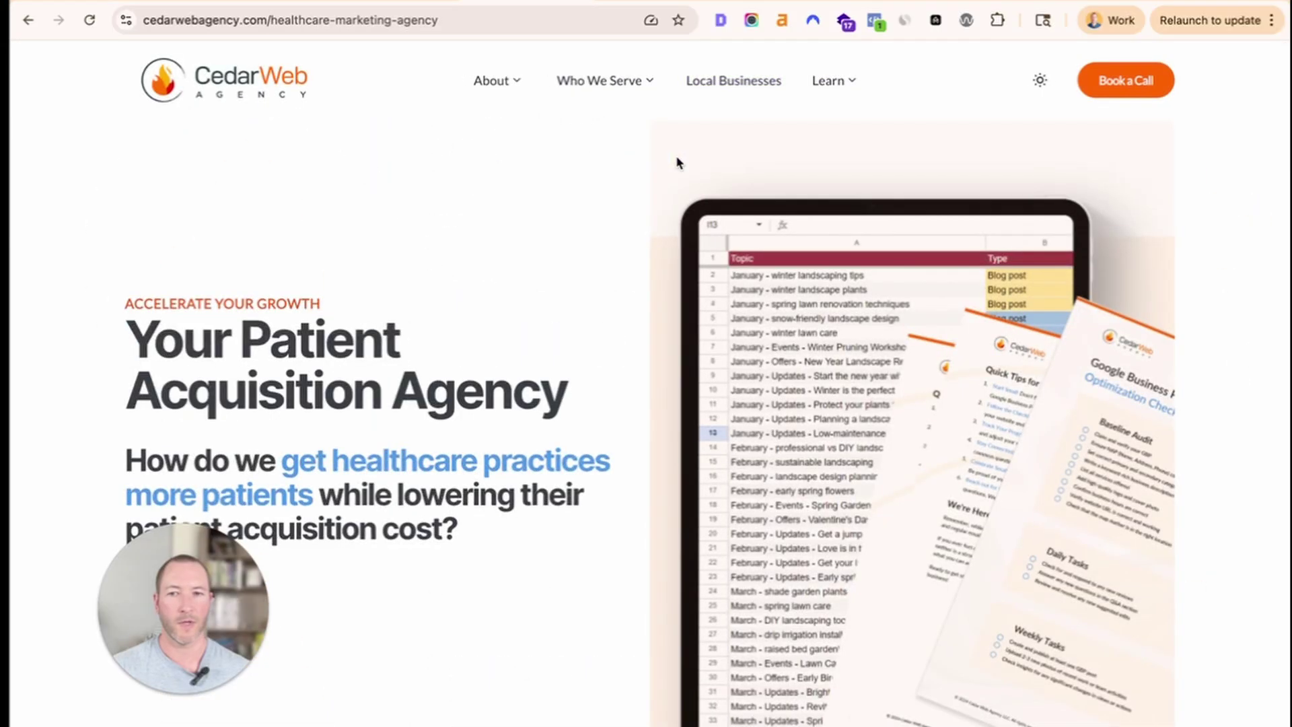
Begin the note 'This form also includes the phone opt-in and…' below the page link.
{"action": "mouse_move", "coordinate": [615, 97]}
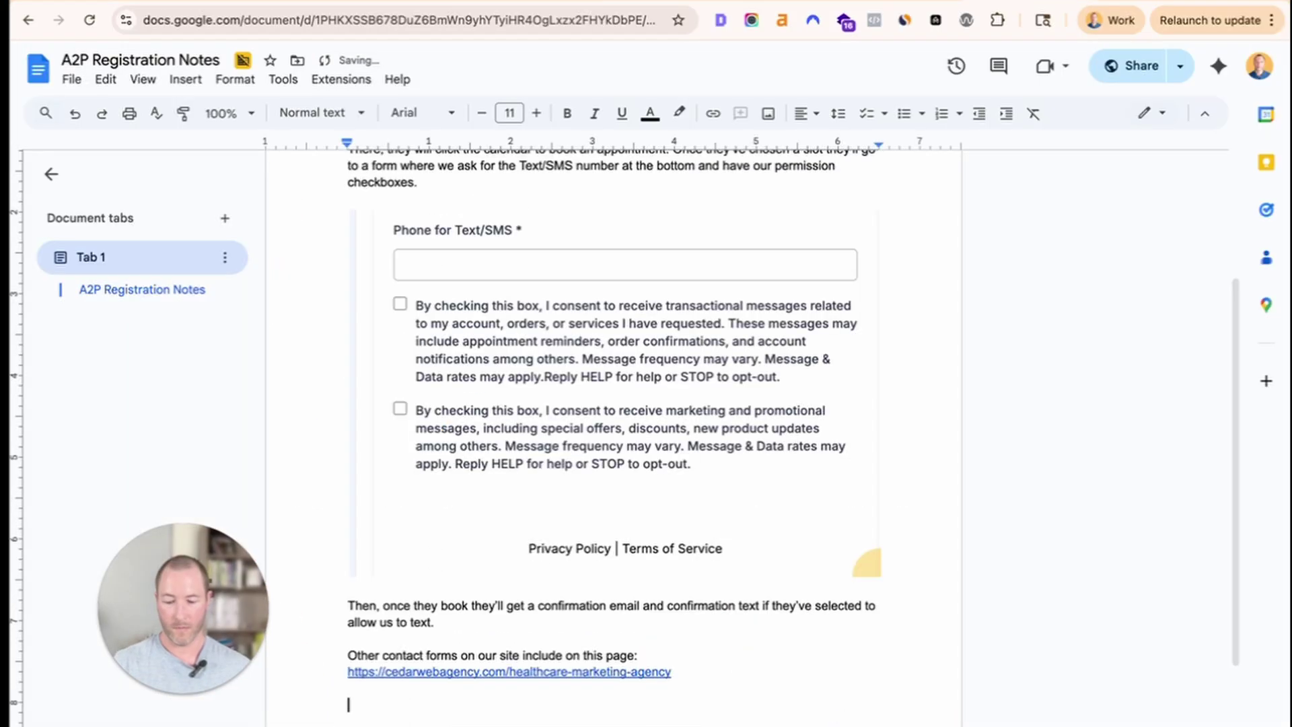
{"action": "type", "text": "This "}
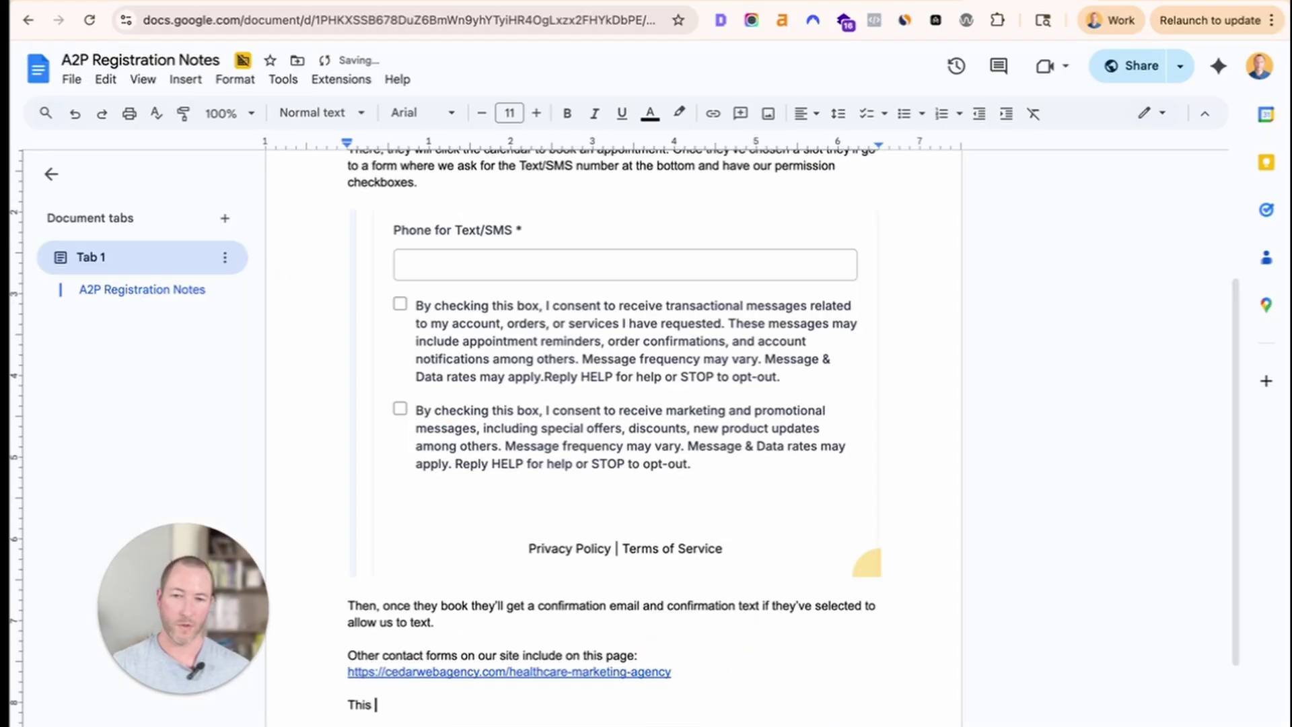
{"action": "type", "text": "form also include"}
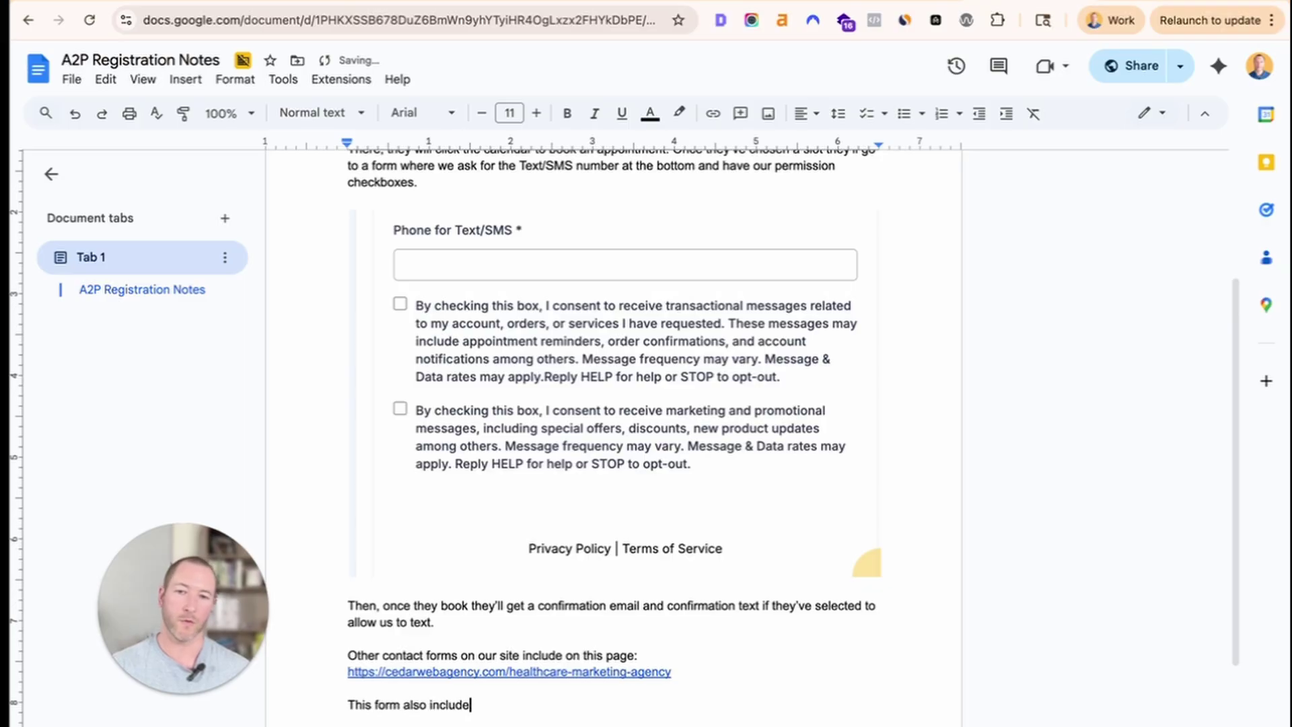
{"action": "type", "text": "s the phone op"}
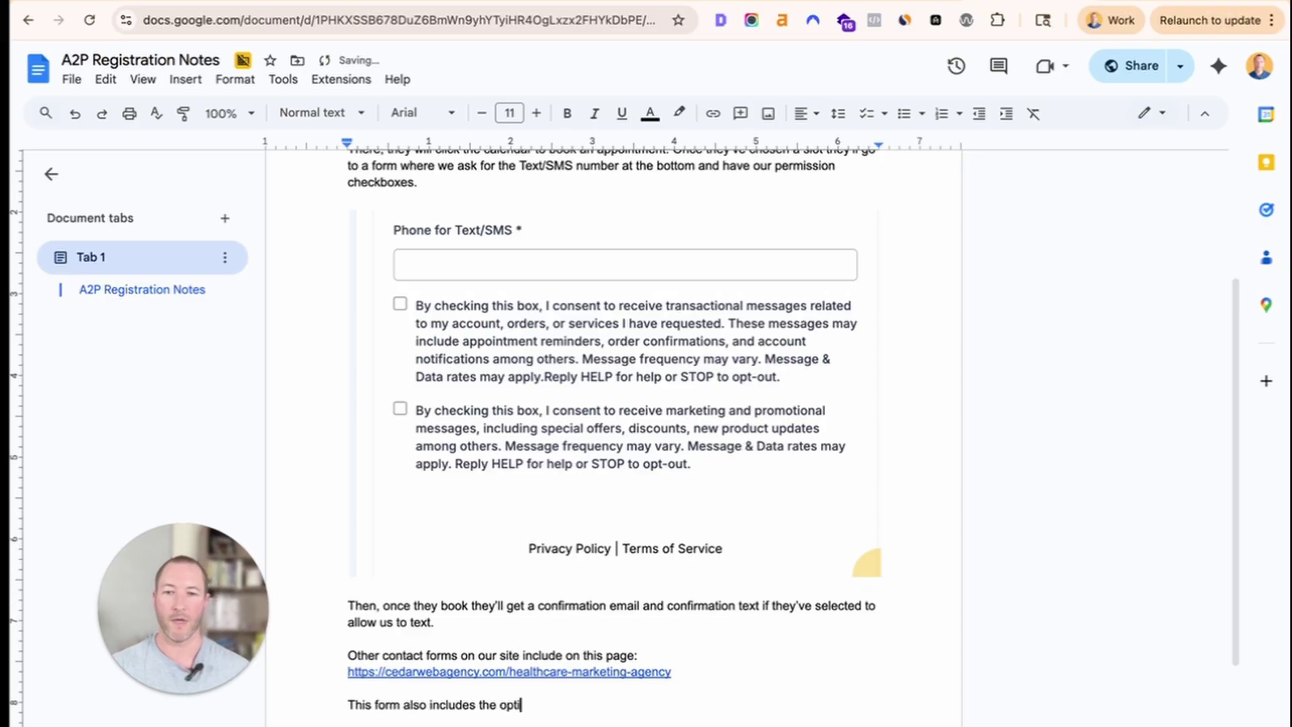
{"action": "type", "text": "t-in and l"}
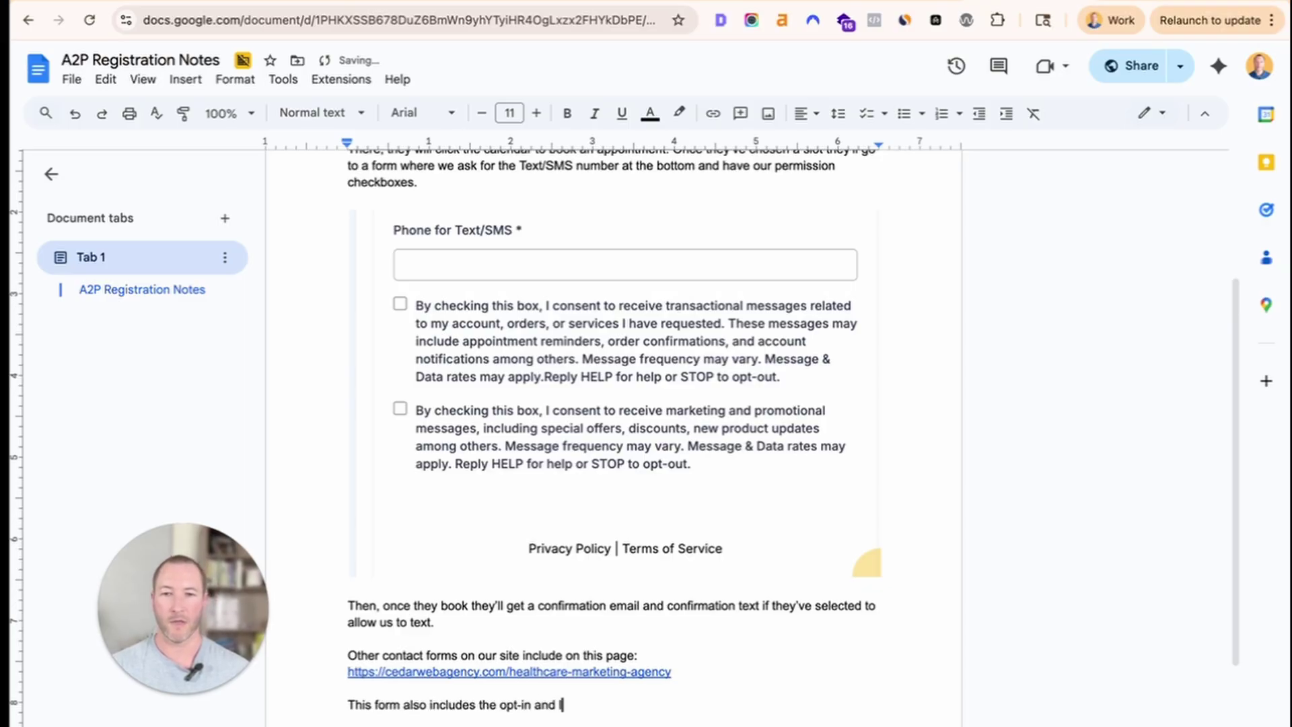
{"action": "left_click", "coordinate": [500, 704]}
{"action": "type", "text": "phone "}
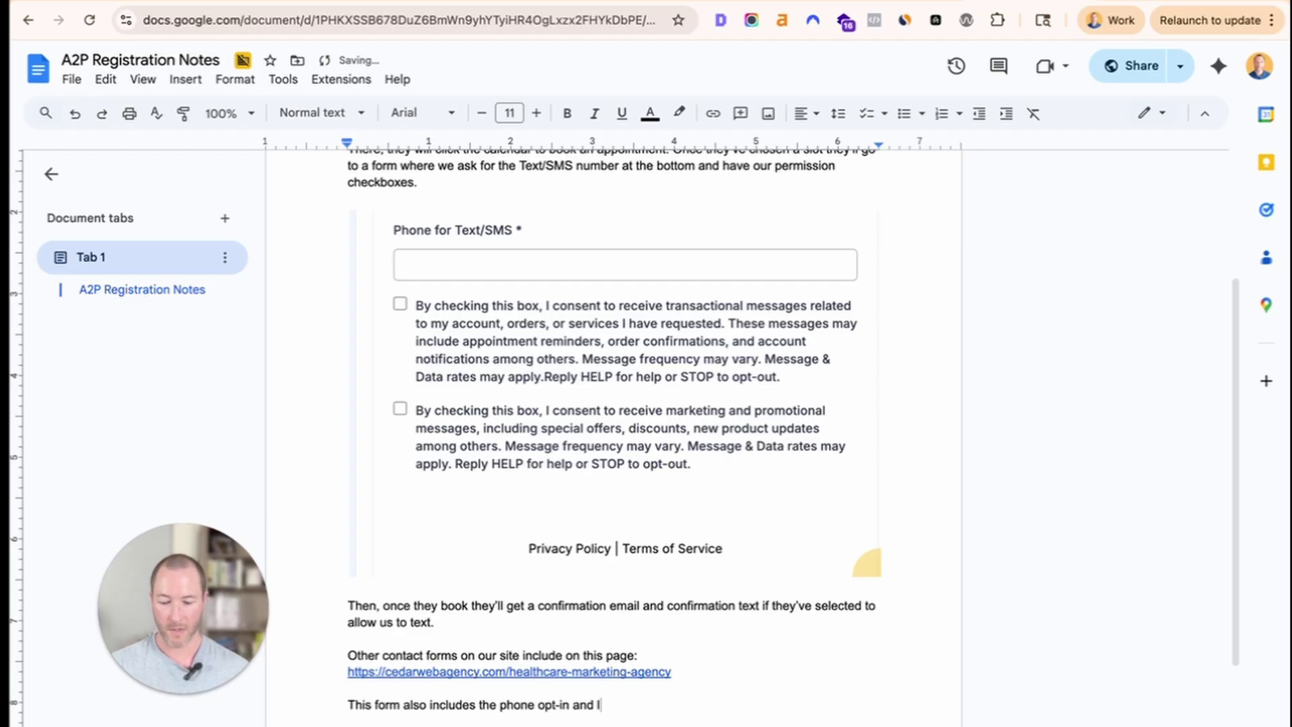
{"action": "type", "text": "anguage"}
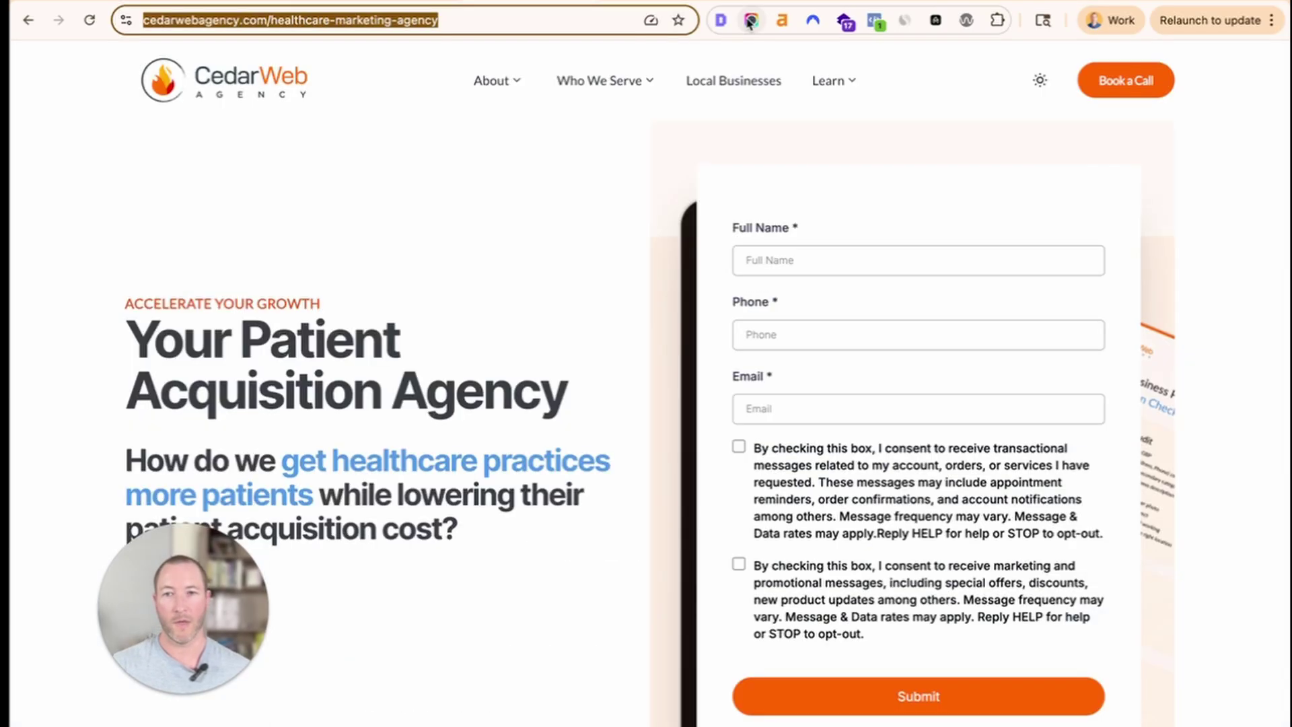
Screenshot the healthcare page's consent form and drop the image into the A2P Registration Notes.
{"action": "left_click", "coordinate": [750, 20]}
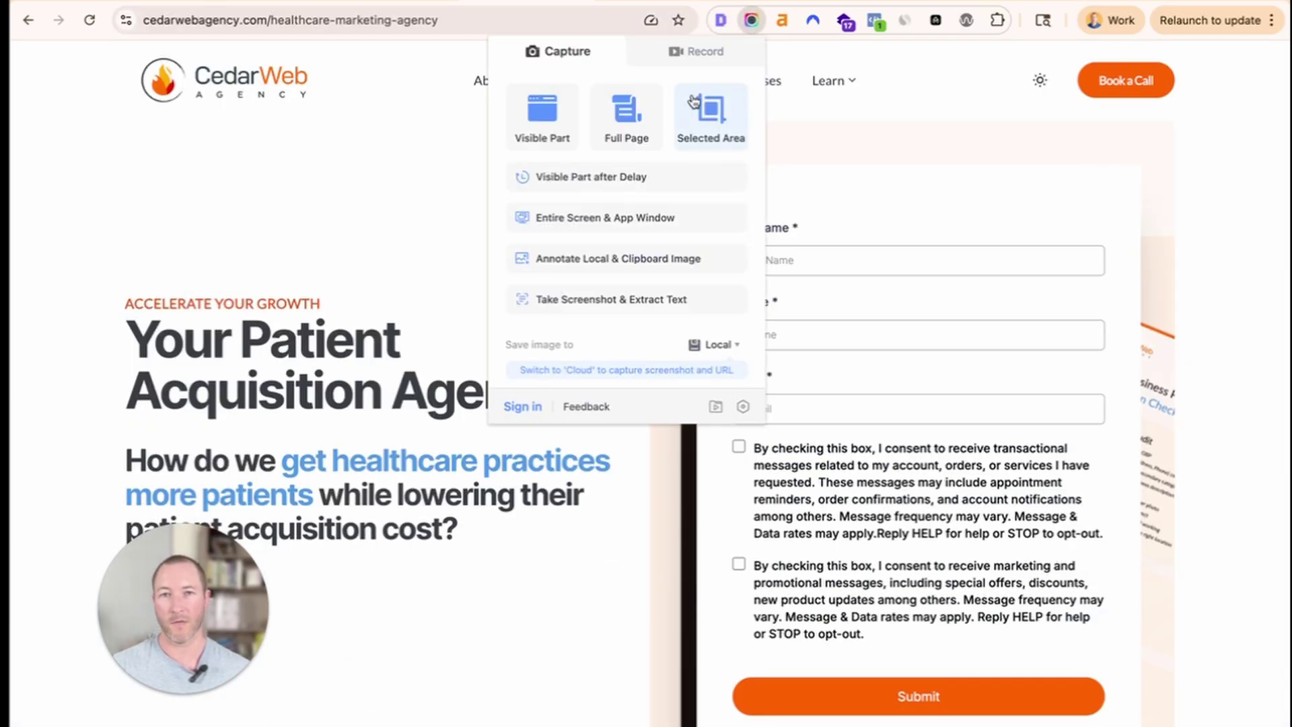
{"action": "left_click", "coordinate": [330, 174]}
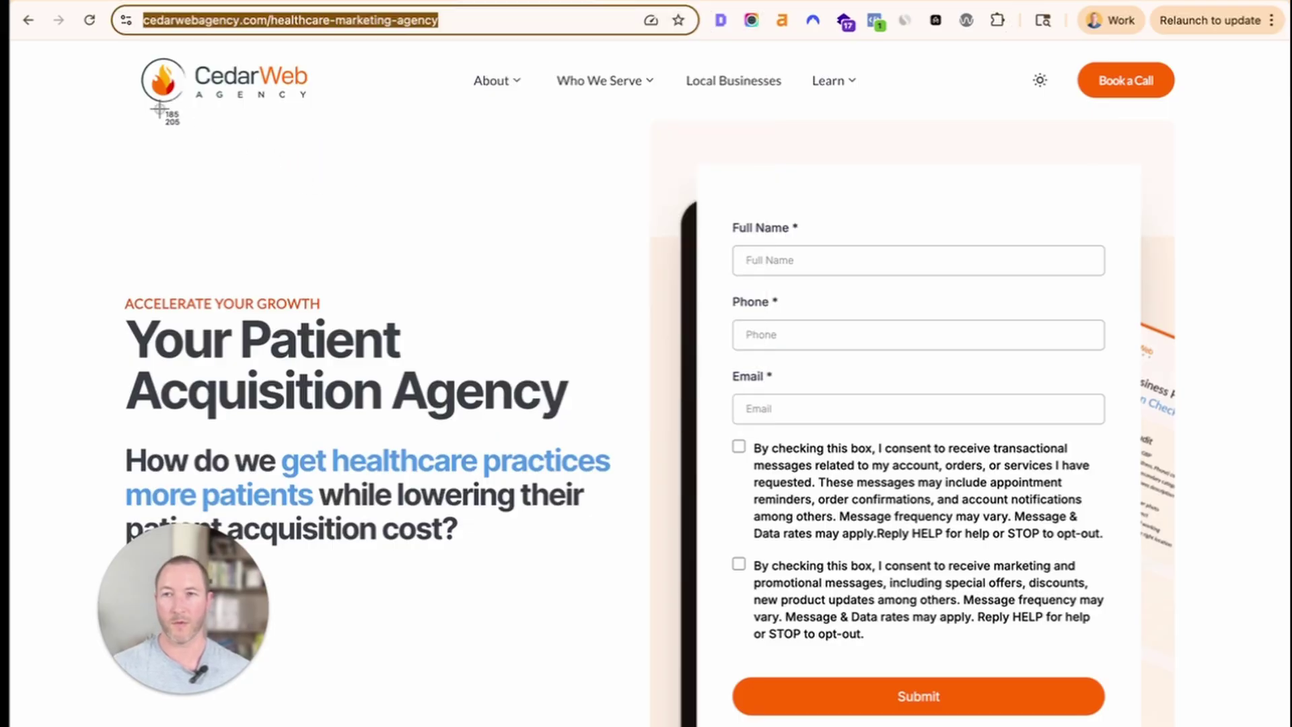
{"action": "key", "text": "super+shift+4"}
{"action": "left_click_drag", "start_coordinate": [127, 39], "coordinate": [1185, 723]}
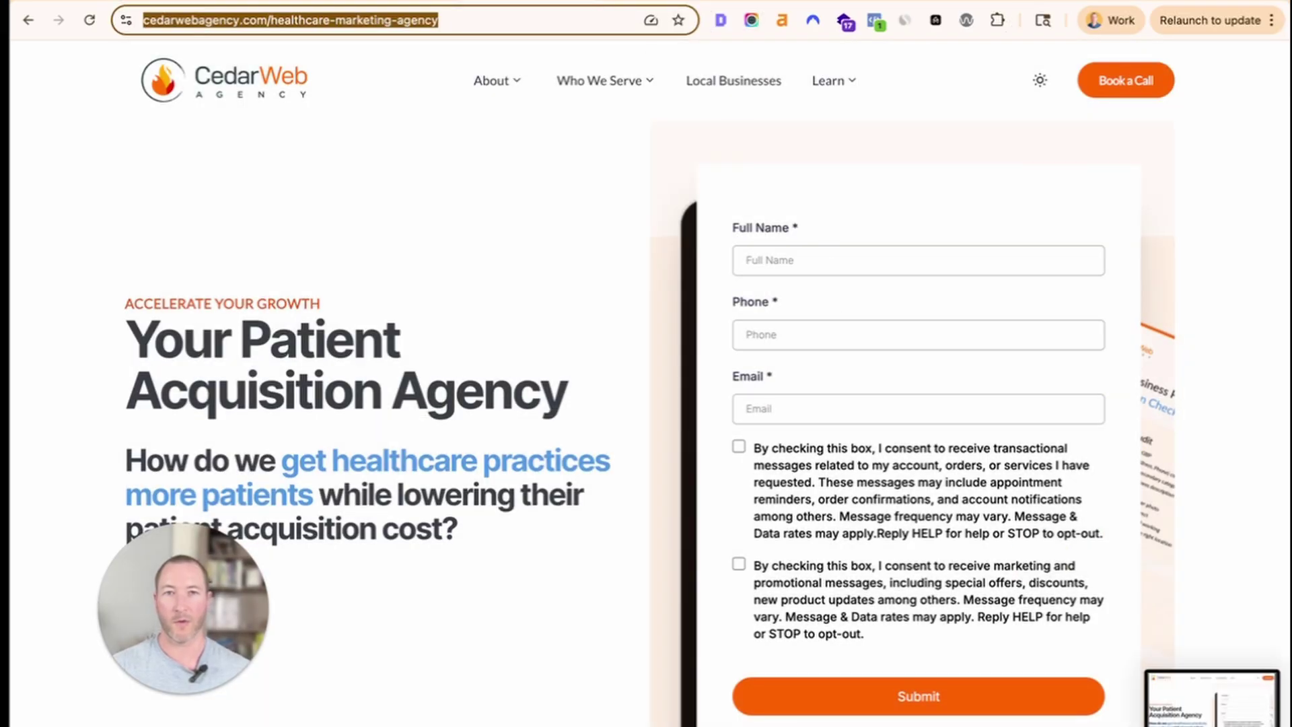
{"action": "left_click", "coordinate": [1016, 1]}
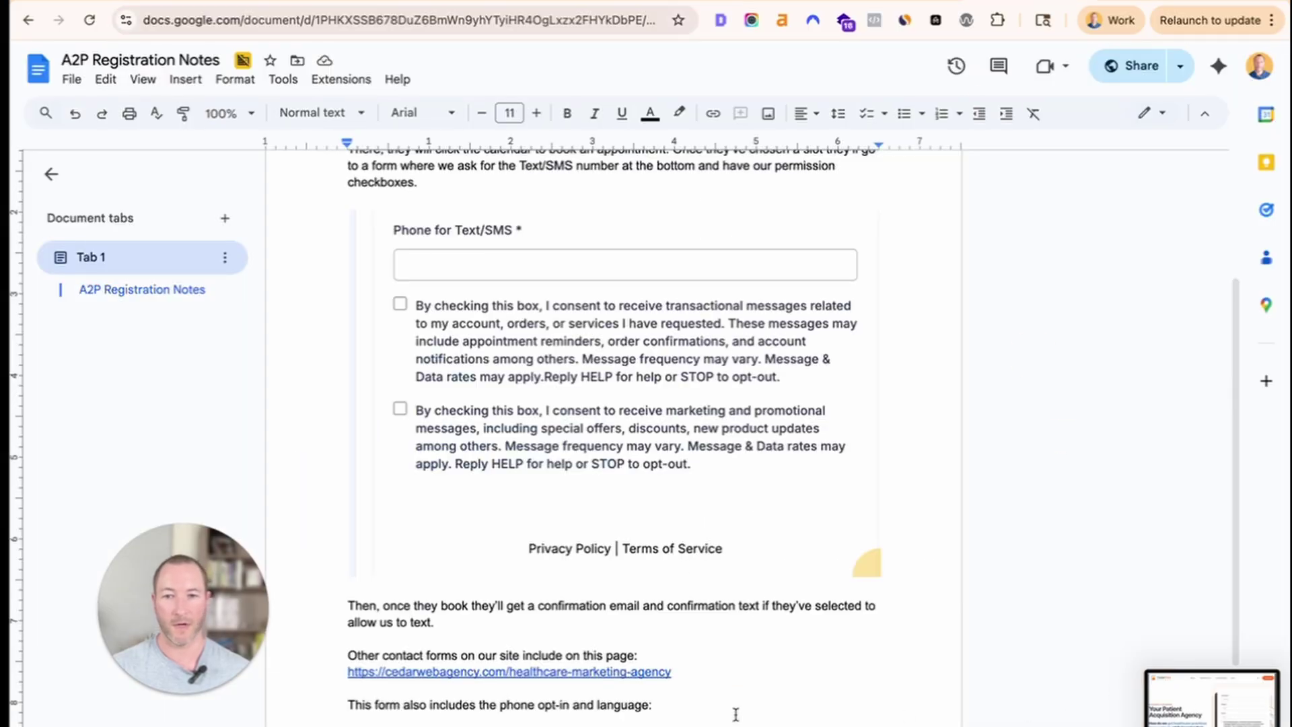
{"action": "left_click_drag", "start_coordinate": [1211, 700], "coordinate": [740, 703]}
{"action": "scroll", "coordinate": [660, 601], "scroll_direction": "down", "scroll_amount": 4}
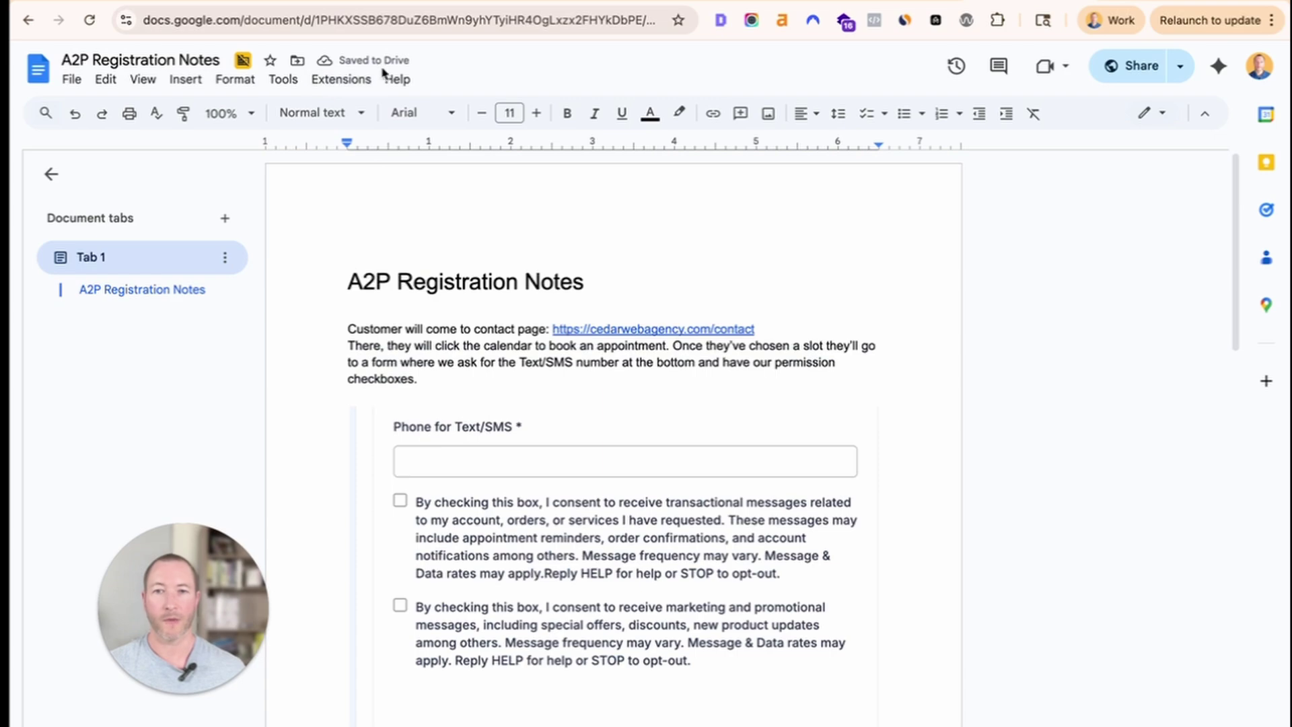
Locate and select the 'Please see document' line in the Use Case Description.
{"action": "left_click", "coordinate": [394, 28]}
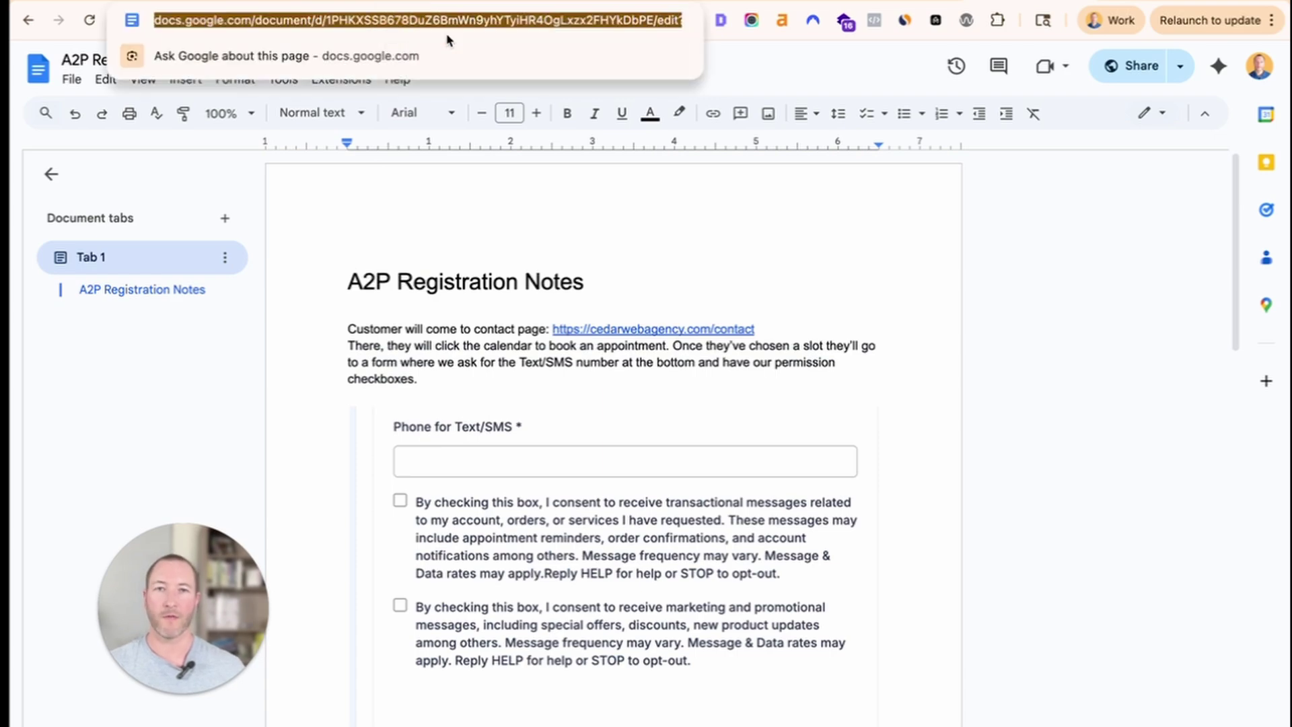
{"action": "left_click", "coordinate": [738, 274]}
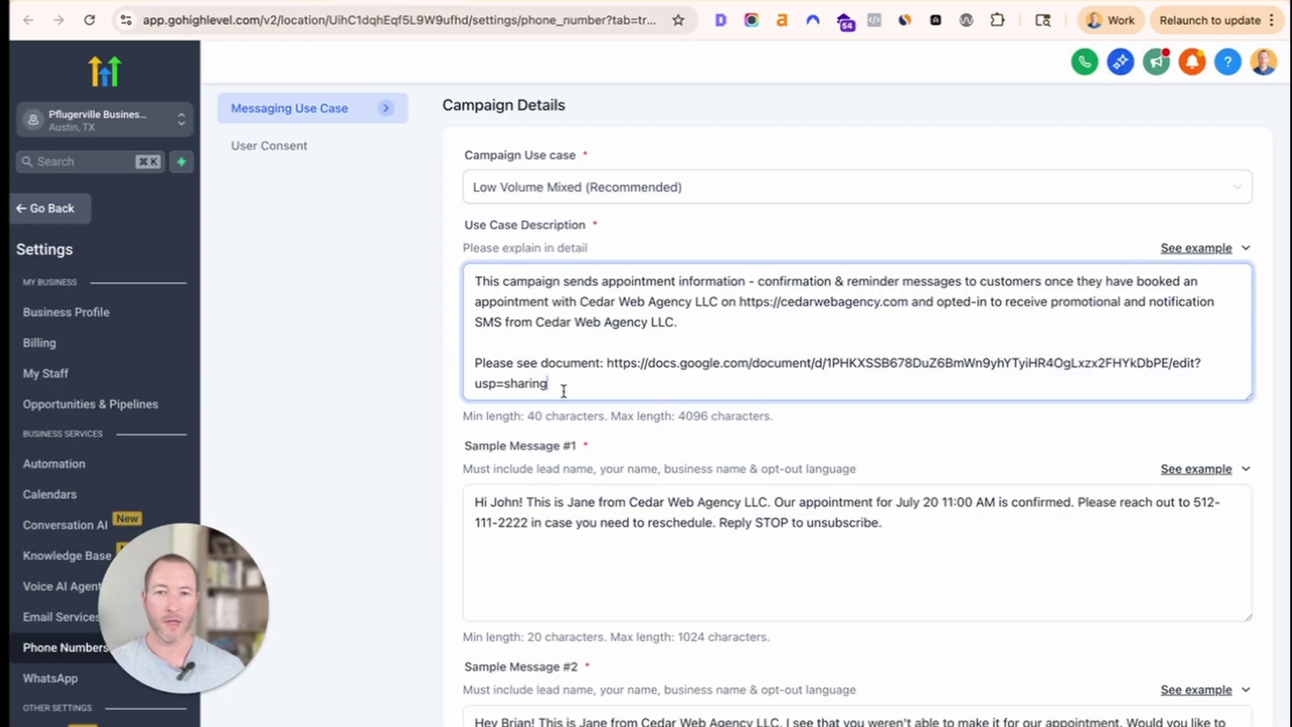
{"action": "left_click_drag", "start_coordinate": [562, 387], "coordinate": [418, 364]}
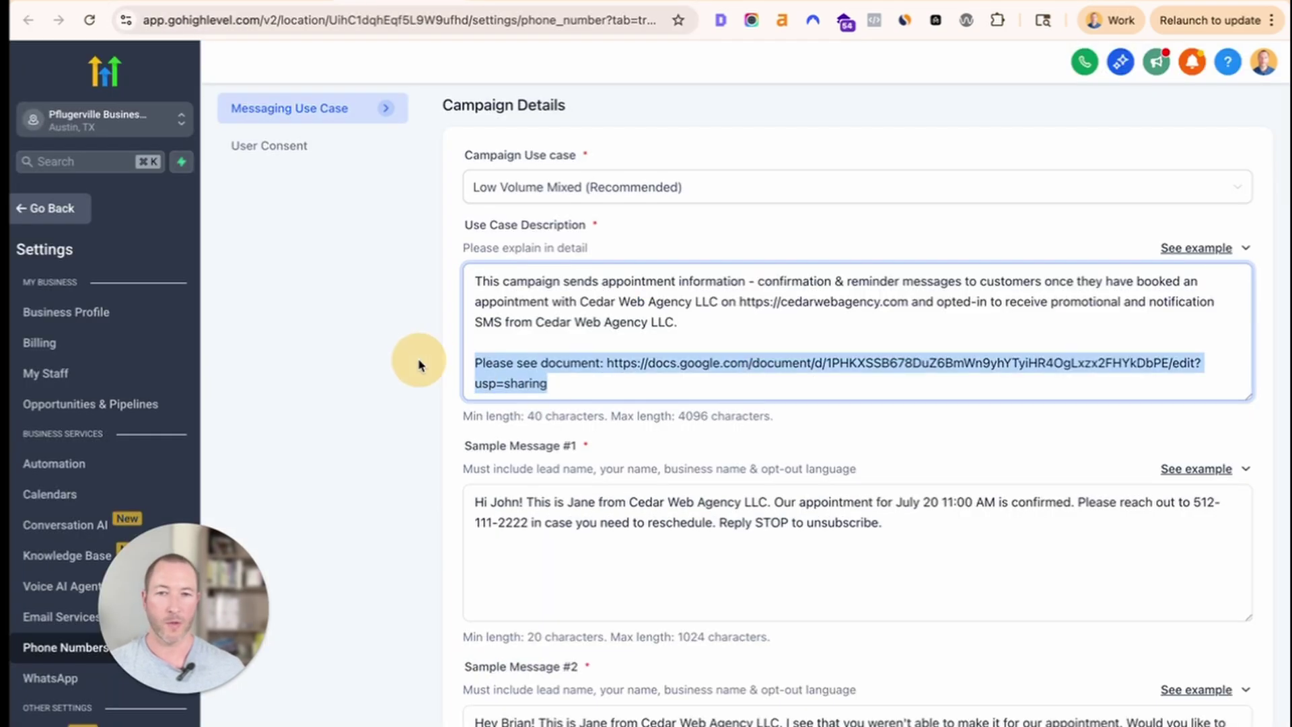
{"action": "left_click", "coordinate": [475, 426]}
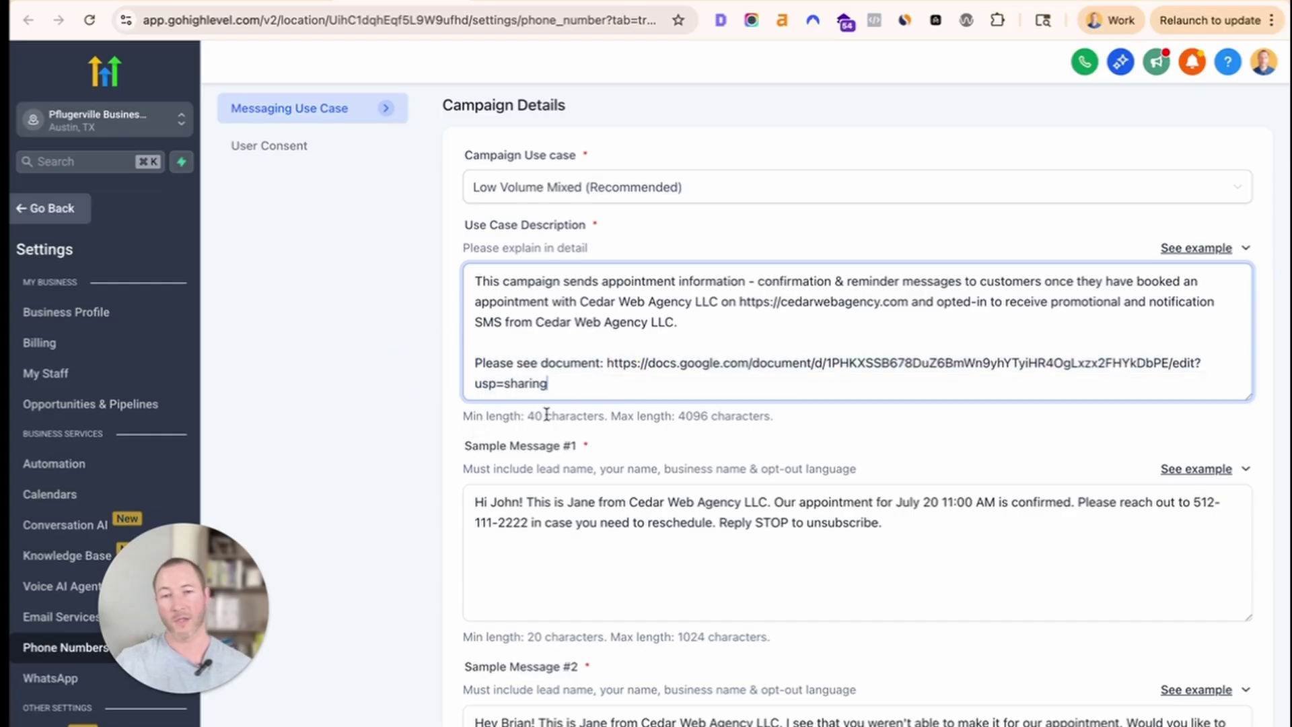
{"action": "scroll", "coordinate": [802, 517], "scroll_direction": "down", "scroll_amount": 5}
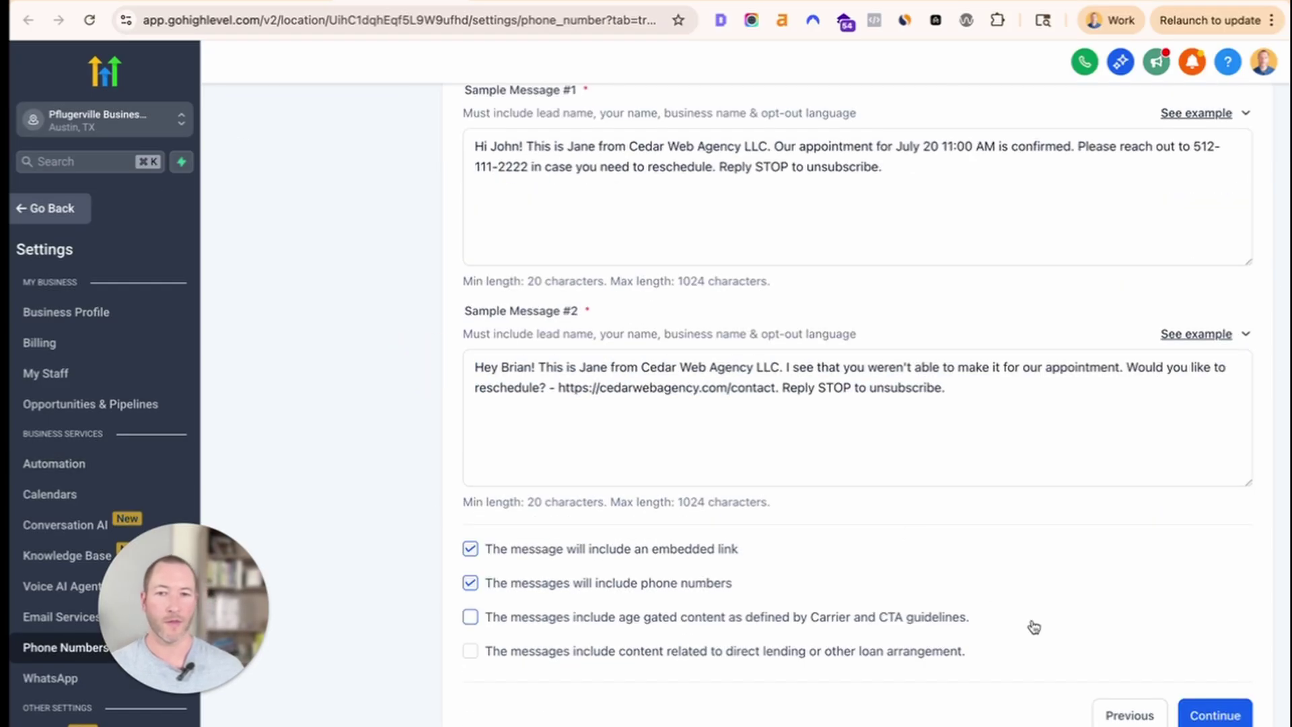
{"action": "left_click", "coordinate": [1194, 717]}
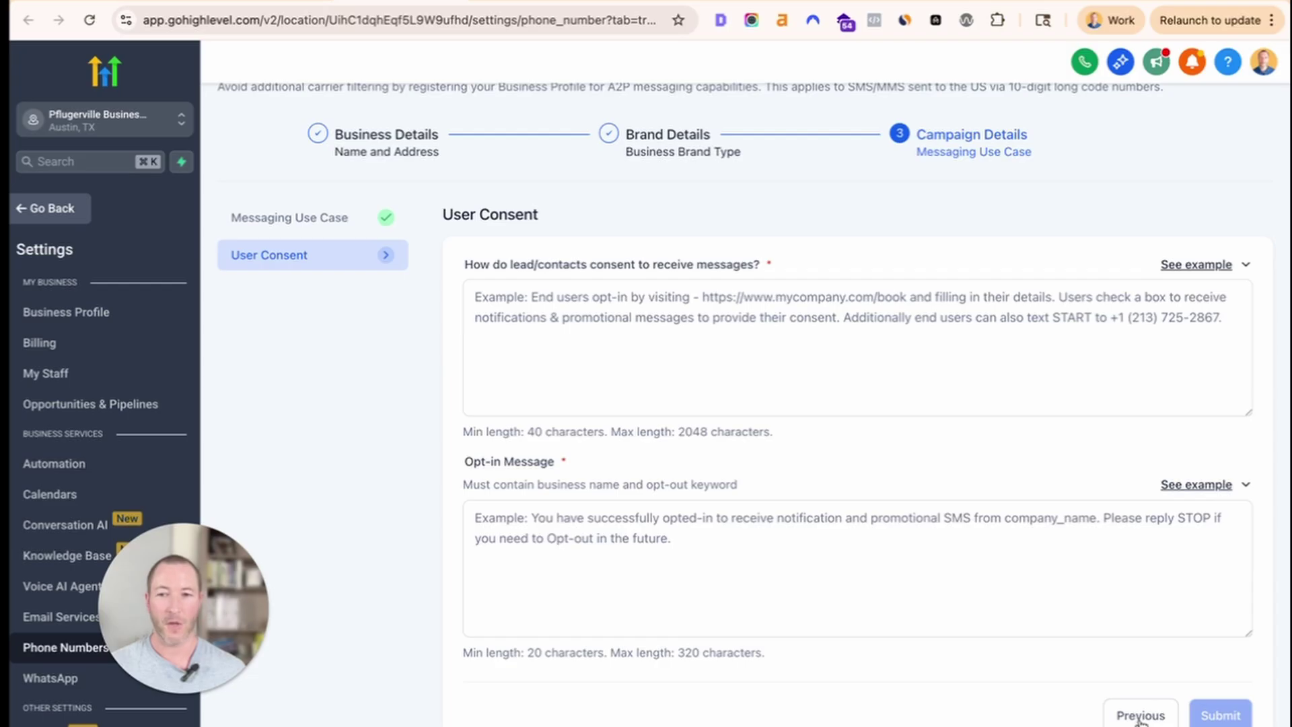
{"action": "left_click", "coordinate": [1140, 717]}
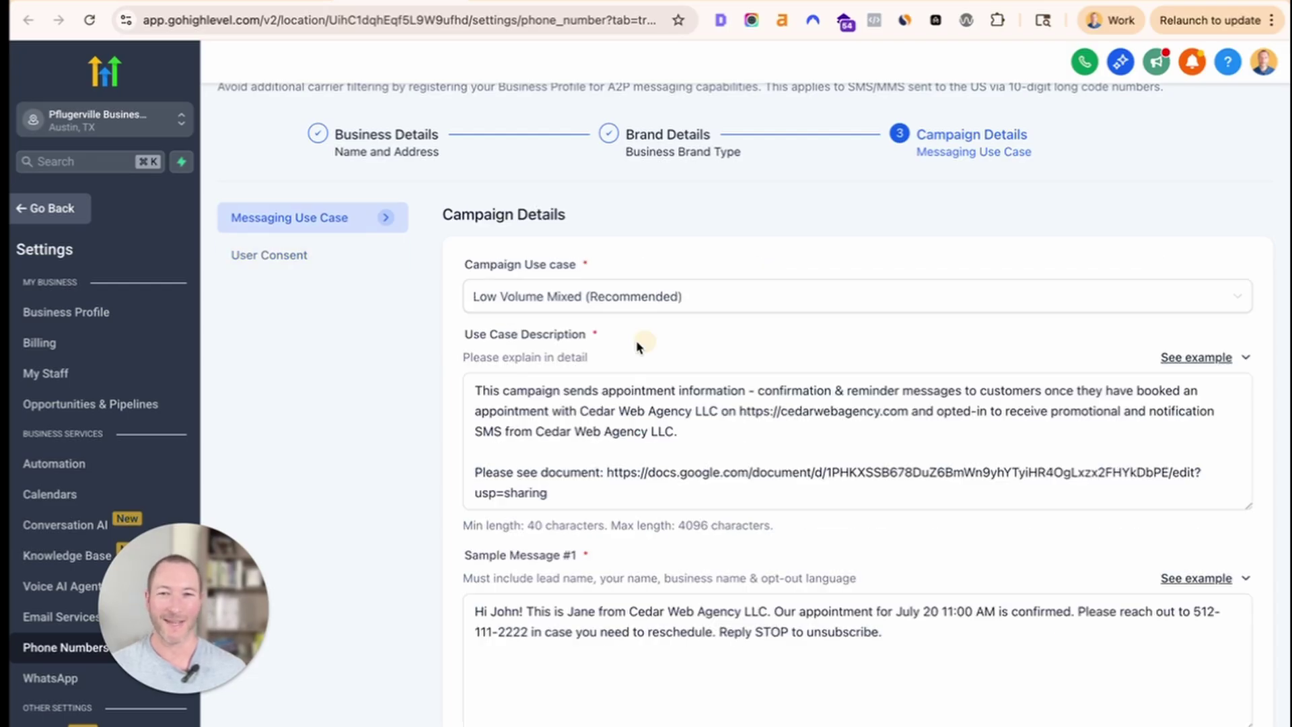
Delete the 'Please see document' line and continue to the User Consent step.
{"action": "left_click_drag", "start_coordinate": [559, 491], "coordinate": [407, 484]}
{"action": "key", "text": "super+c"}
{"action": "key", "text": "BackSpace"}
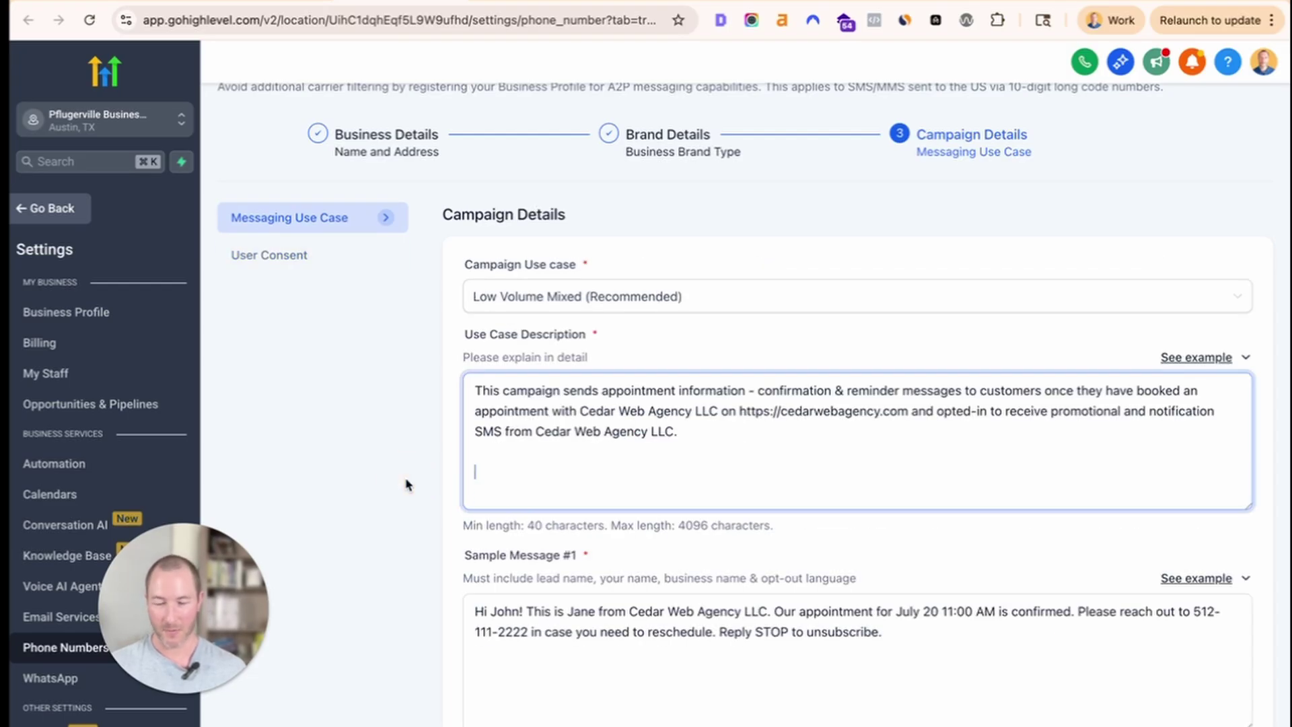
{"action": "scroll", "coordinate": [1009, 597], "scroll_direction": "down", "scroll_amount": 2}
{"action": "scroll", "coordinate": [1019, 598], "scroll_direction": "down", "scroll_amount": 5}
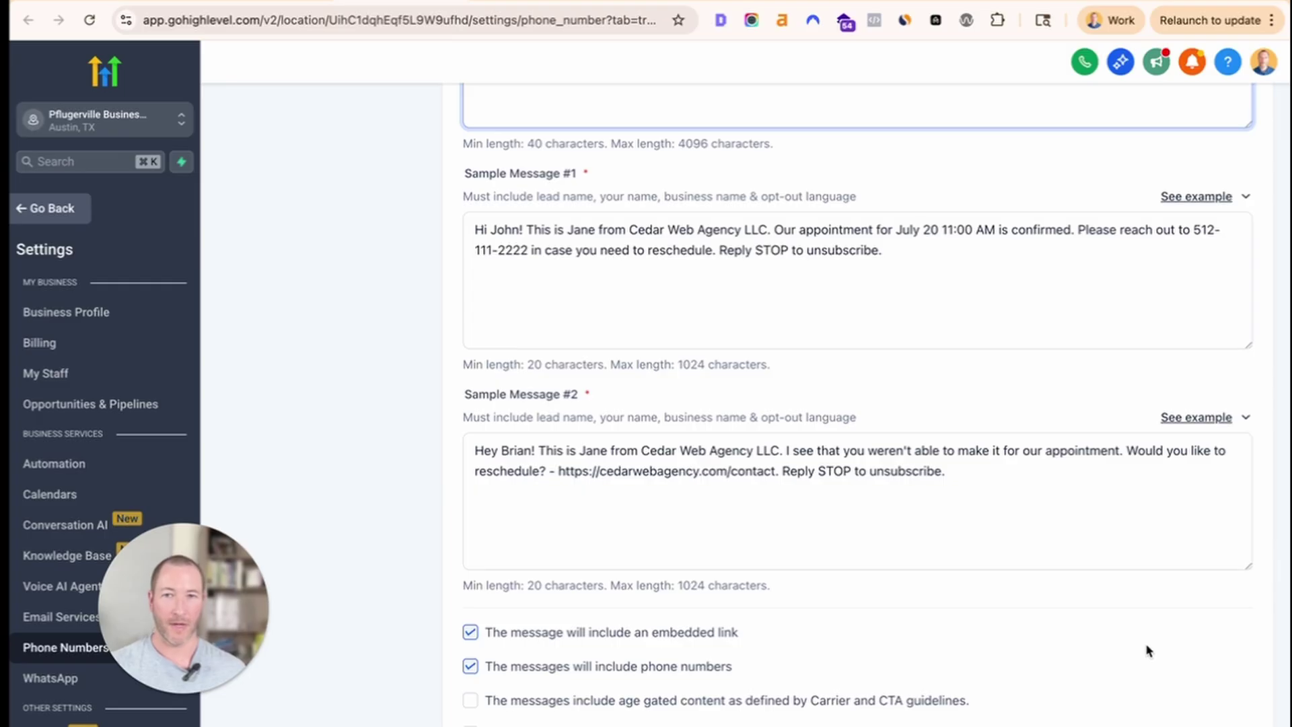
{"action": "left_click", "coordinate": [1204, 717]}
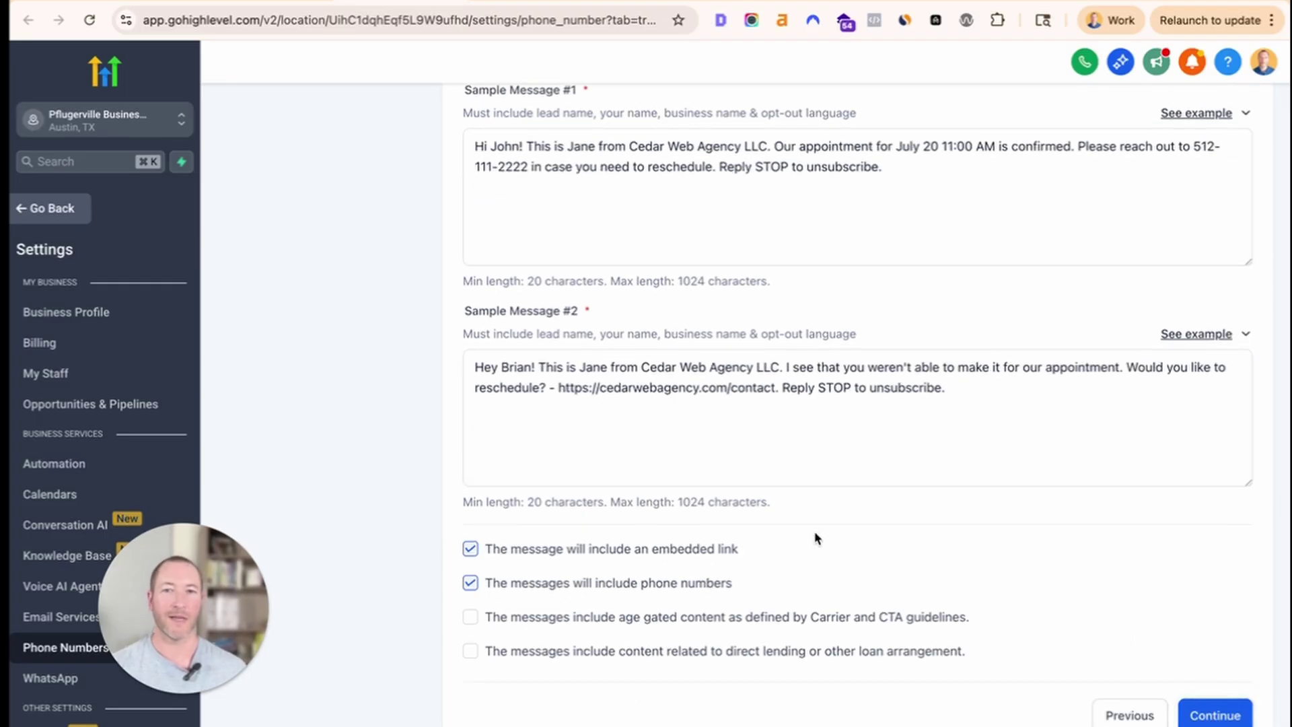
{"action": "left_click", "coordinate": [644, 318]}
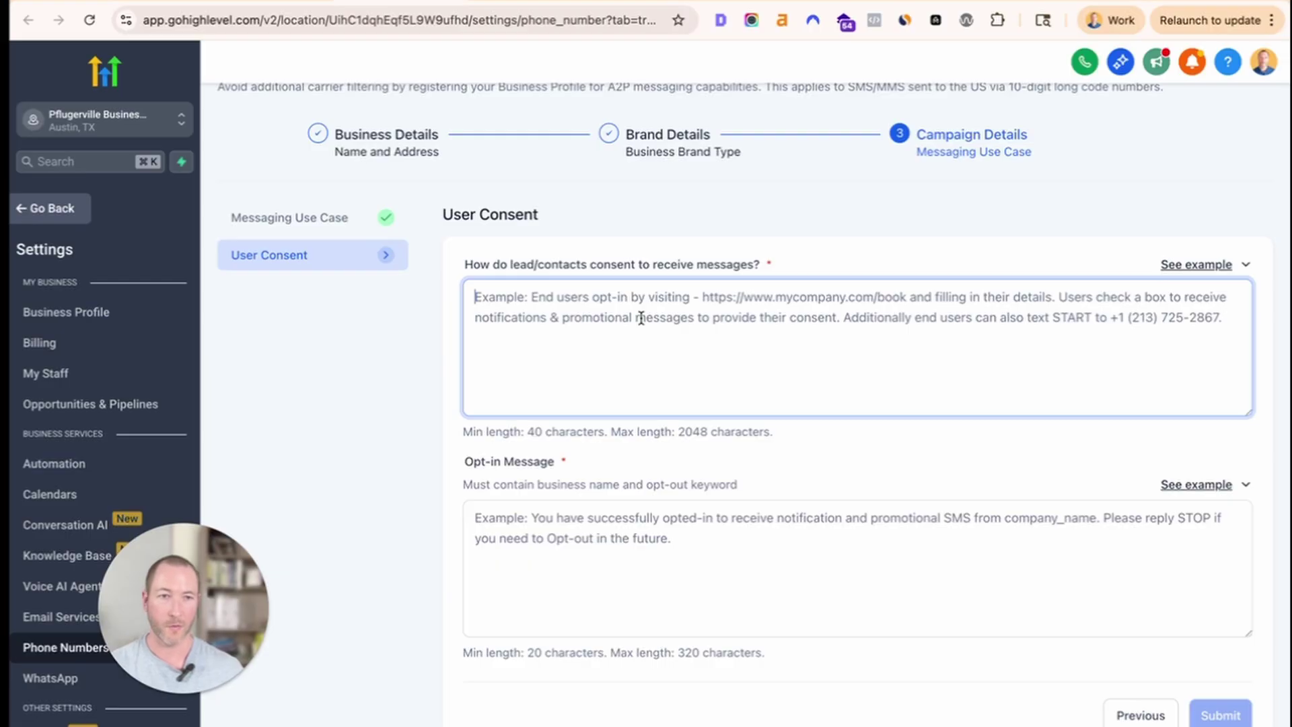
Paste the notes link into the consent field and add the example opt-in wording above it.
{"action": "key", "text": "super+v"}
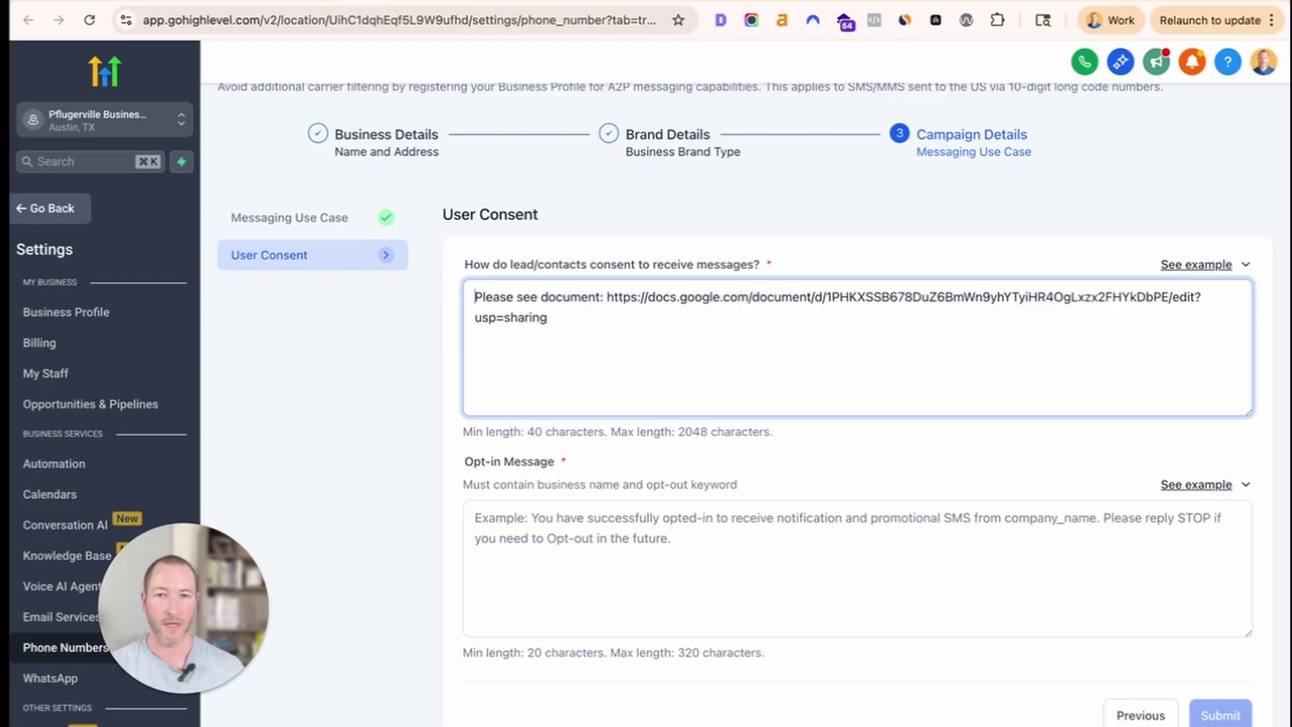
{"action": "key", "text": "Return"}
{"action": "key", "text": "Return"}
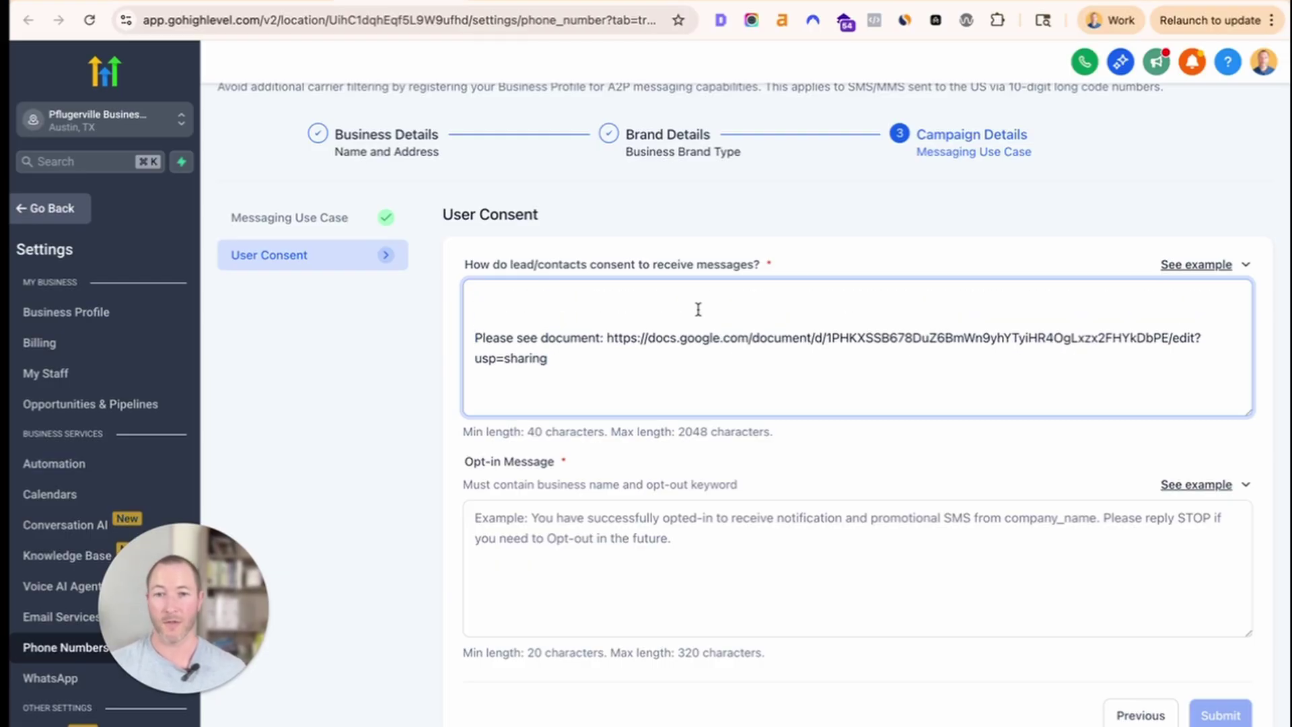
{"action": "left_click", "coordinate": [1209, 264]}
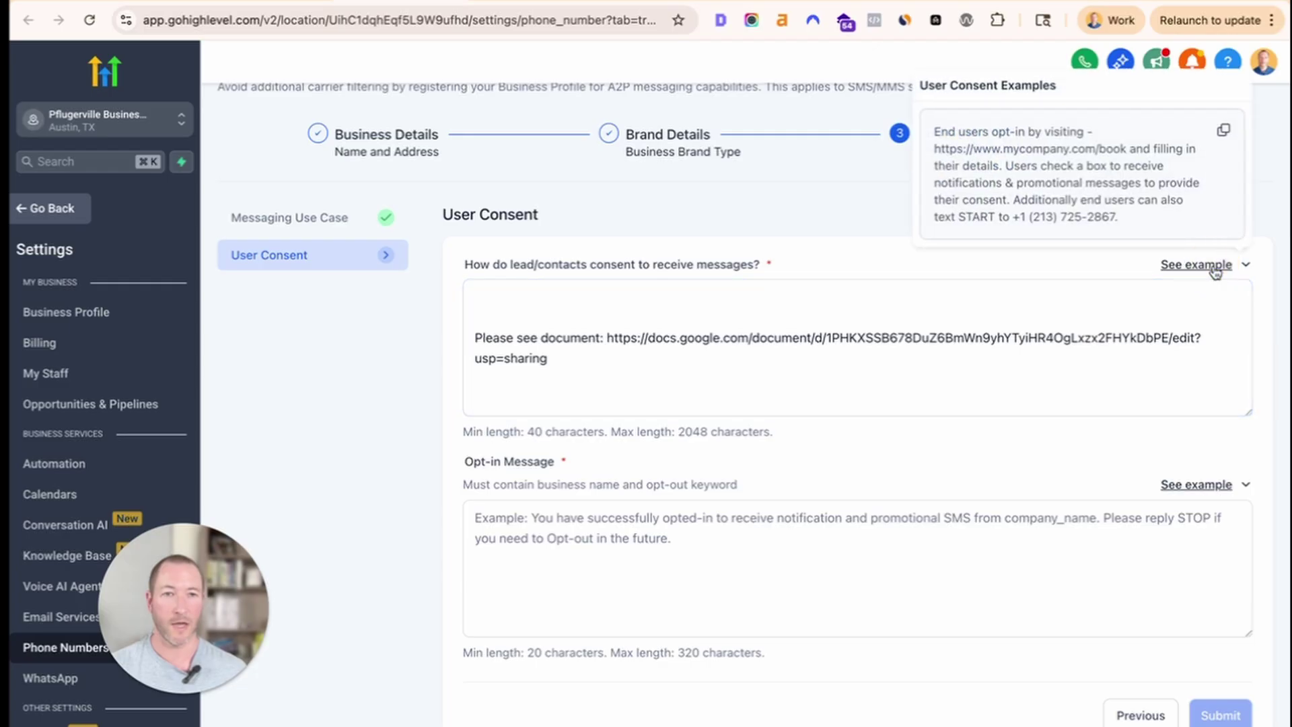
{"action": "left_click", "coordinate": [1223, 133]}
{"action": "left_click", "coordinate": [727, 297]}
{"action": "key", "text": "ctrl+v"}
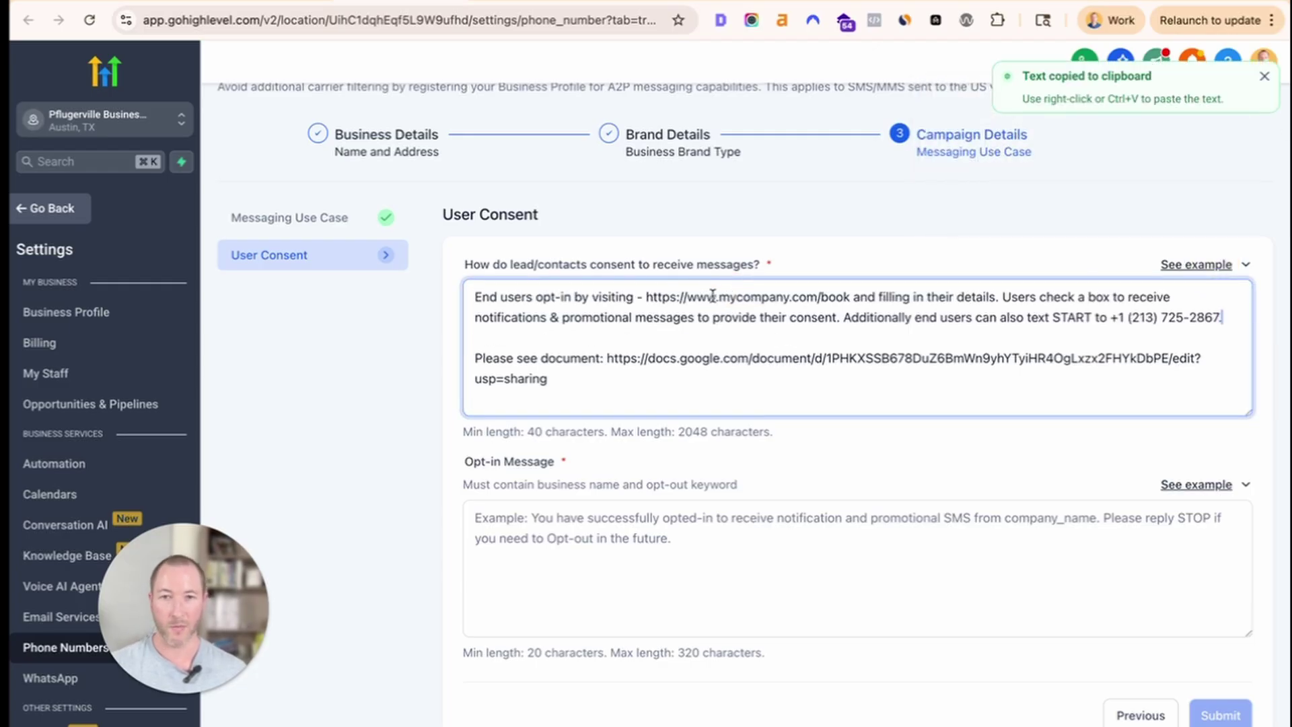
{"action": "left_click_drag", "start_coordinate": [520, 297], "coordinate": [851, 289]}
{"action": "left_click", "coordinate": [667, 295]}
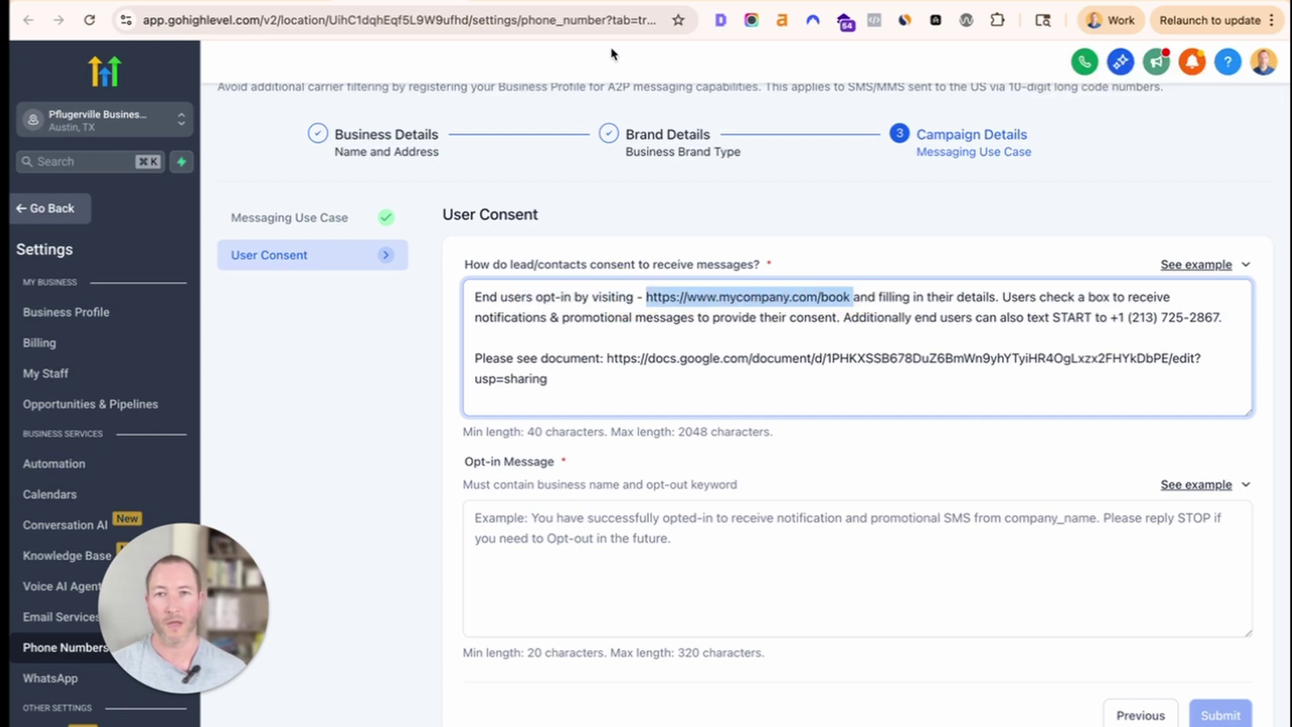
Open the CedarWeb contact page from the footer's Contact us link and select its address.
{"action": "left_click", "coordinate": [517, 1]}
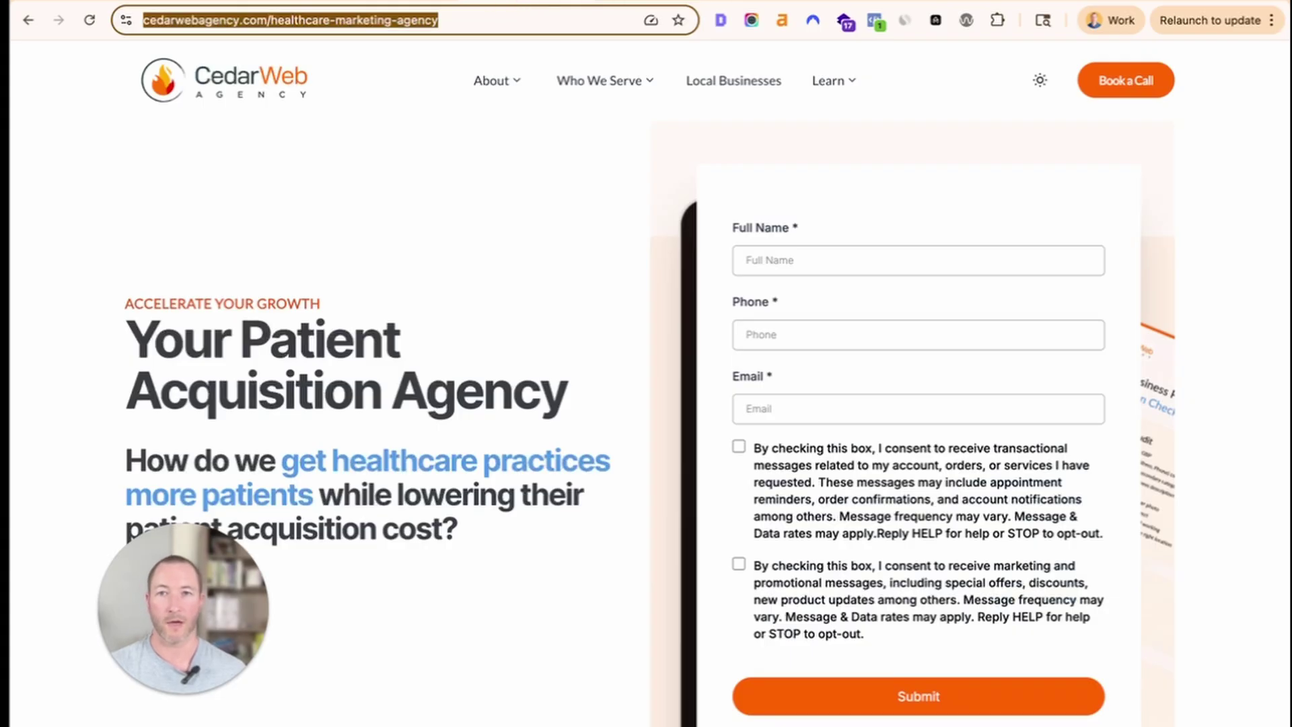
{"action": "left_click", "coordinate": [773, 0]}
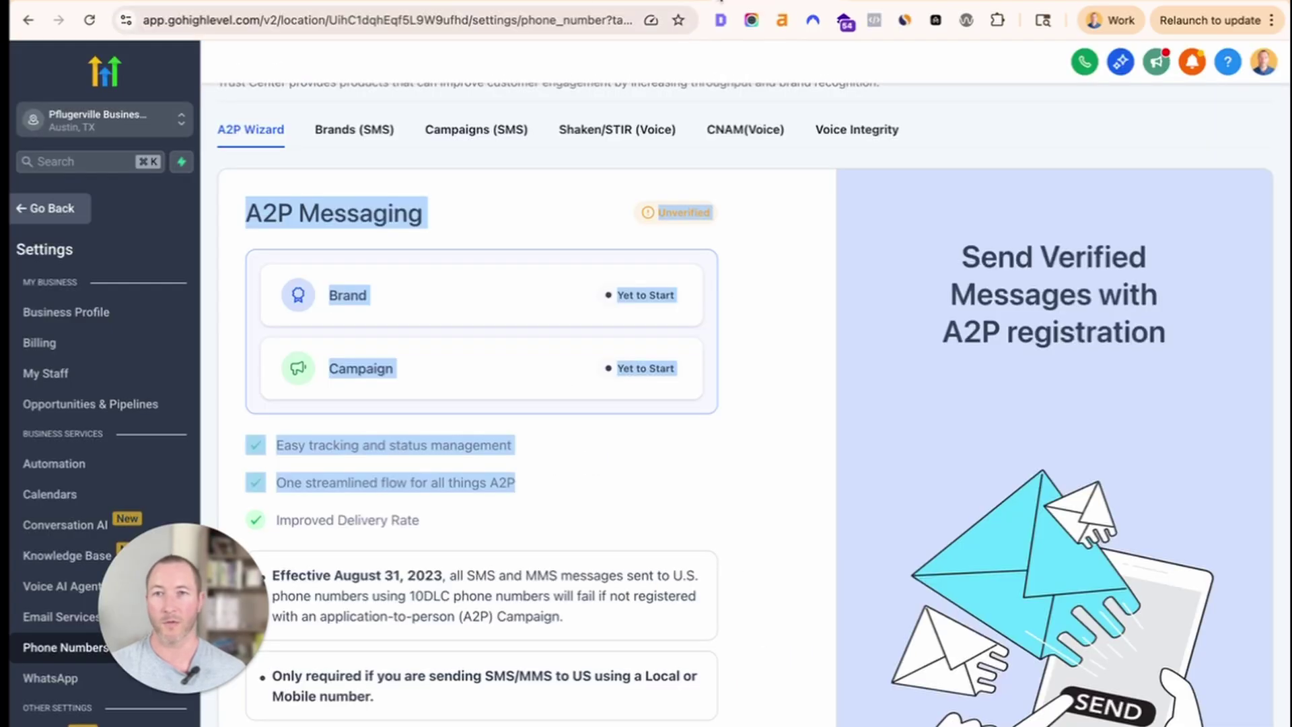
{"action": "left_click", "coordinate": [520, 1]}
{"action": "scroll", "coordinate": [668, 222], "scroll_direction": "down", "scroll_amount": 15}
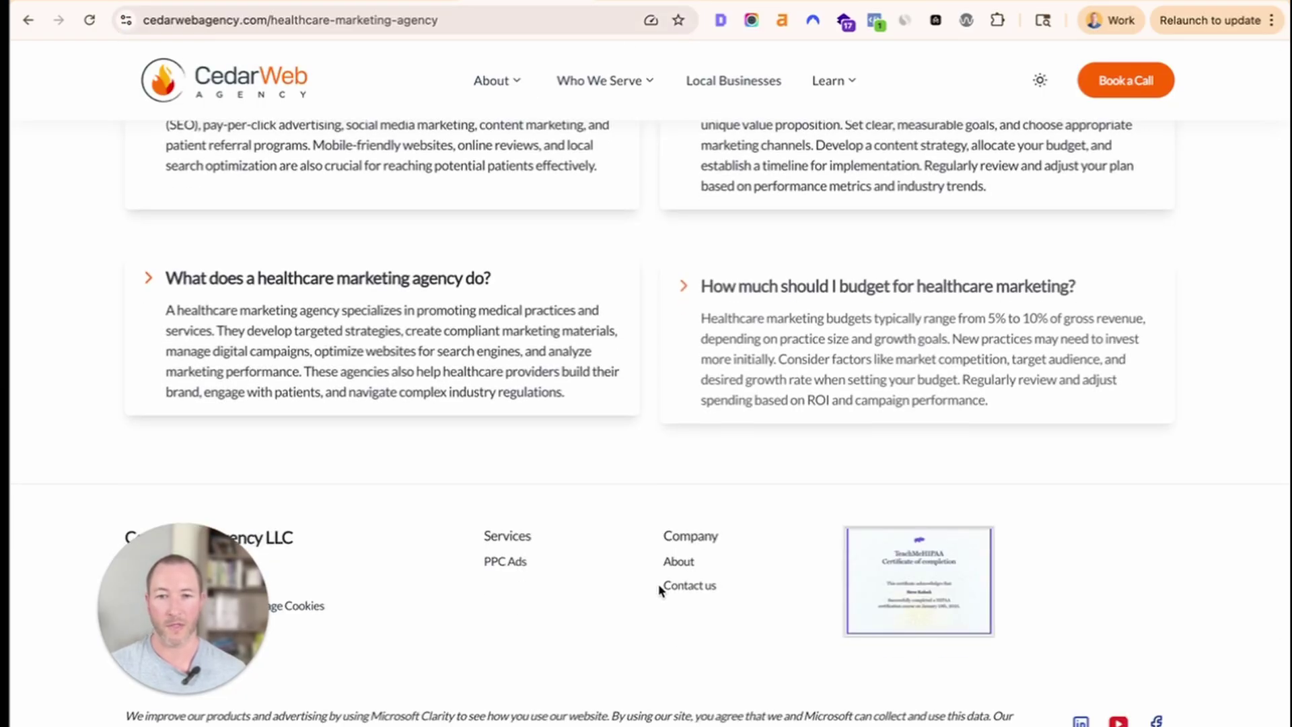
{"action": "left_click", "coordinate": [678, 590]}
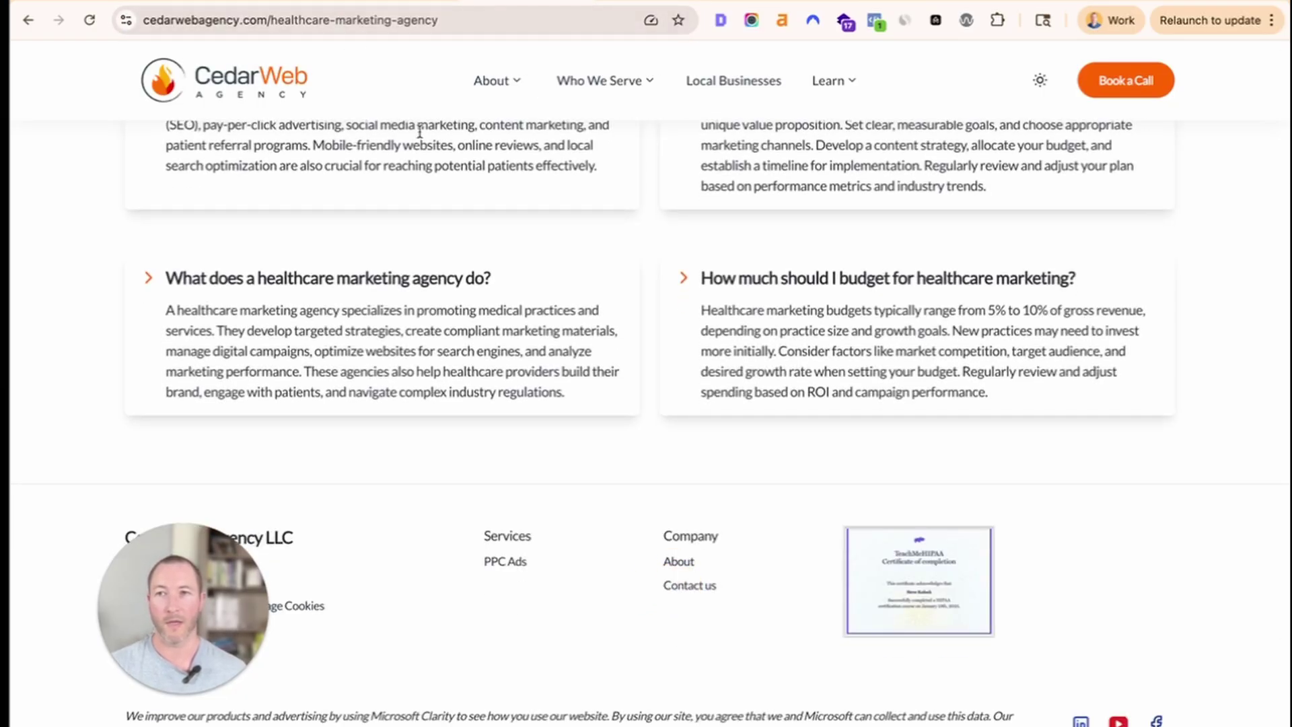
{"action": "left_click", "coordinate": [680, 586]}
{"action": "left_click", "coordinate": [395, 24]}
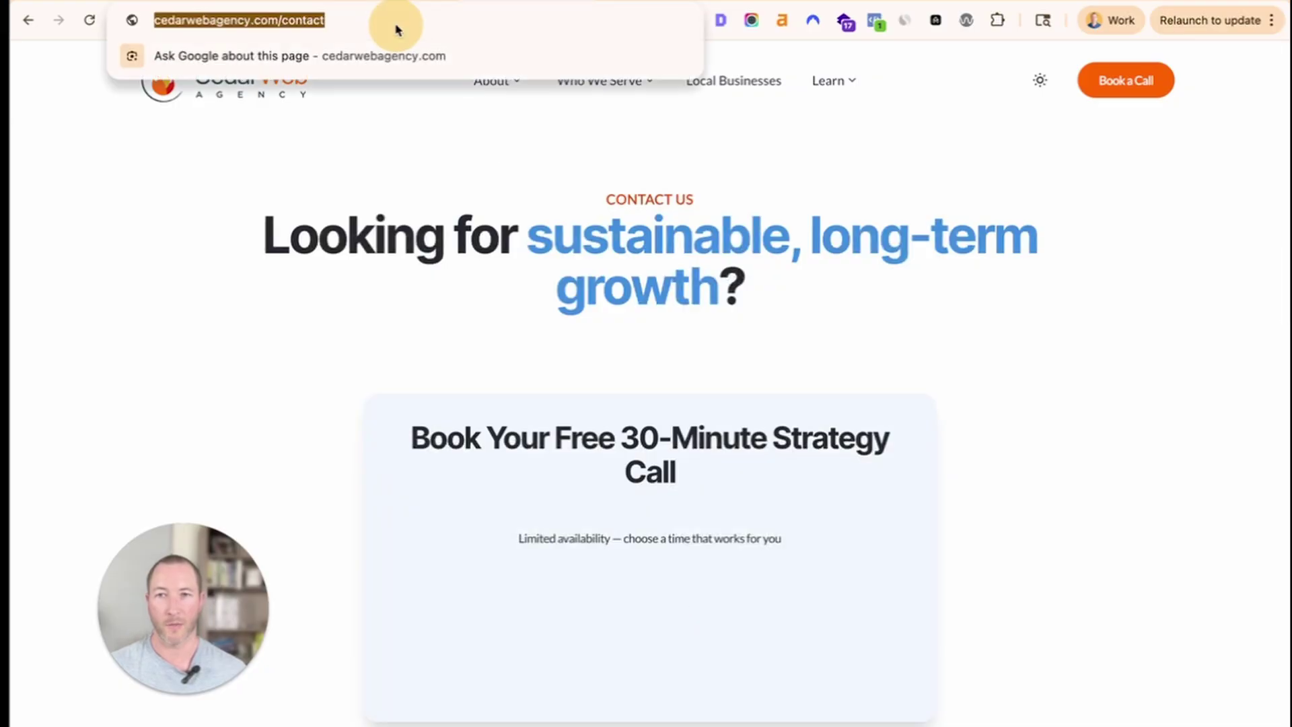
{"action": "key", "text": "super+c"}
{"action": "left_click", "coordinate": [357, 1]}
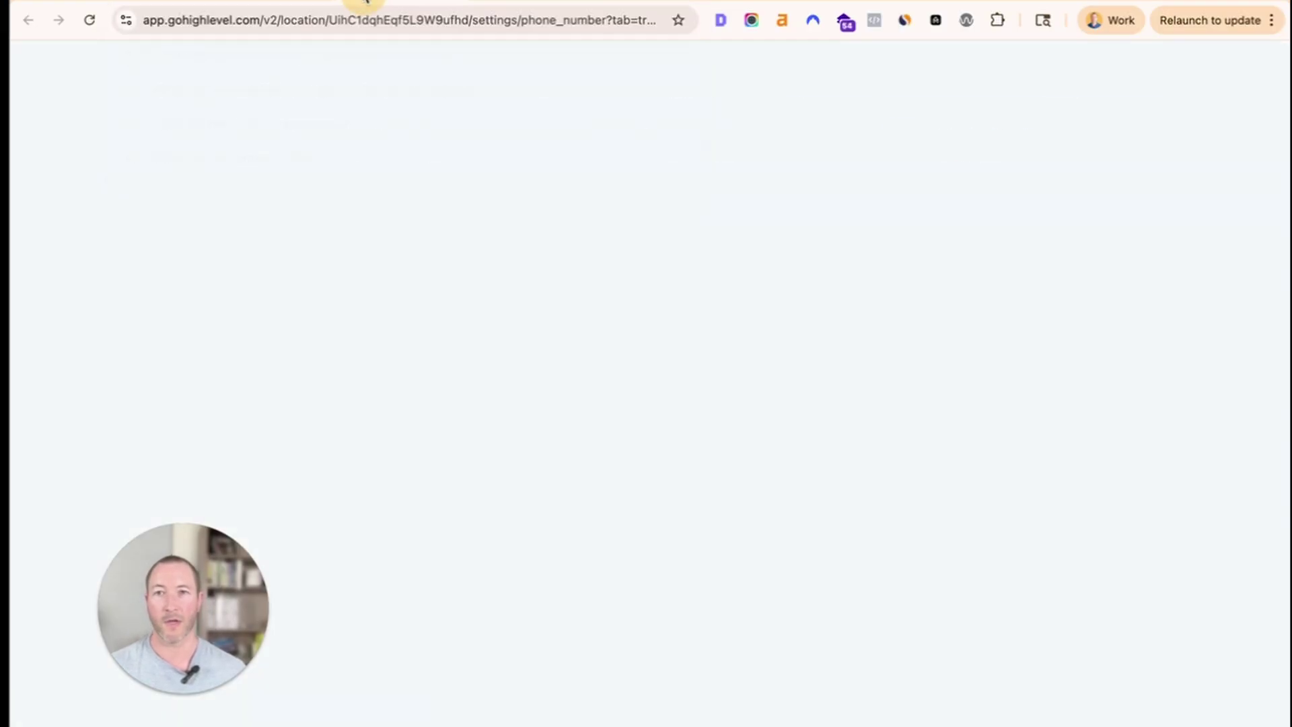
{"action": "key", "text": "super+v"}
{"action": "type", "text": ", selc"}
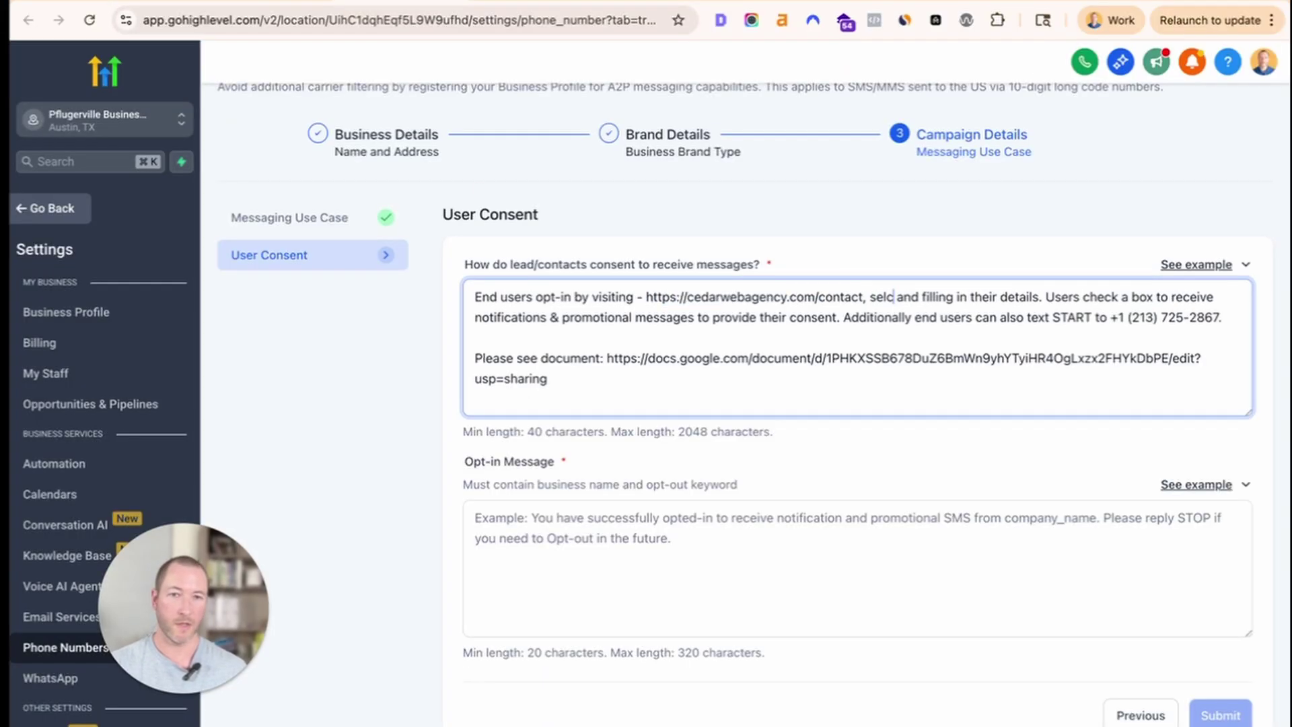
{"action": "type", "text": "cting a time"}
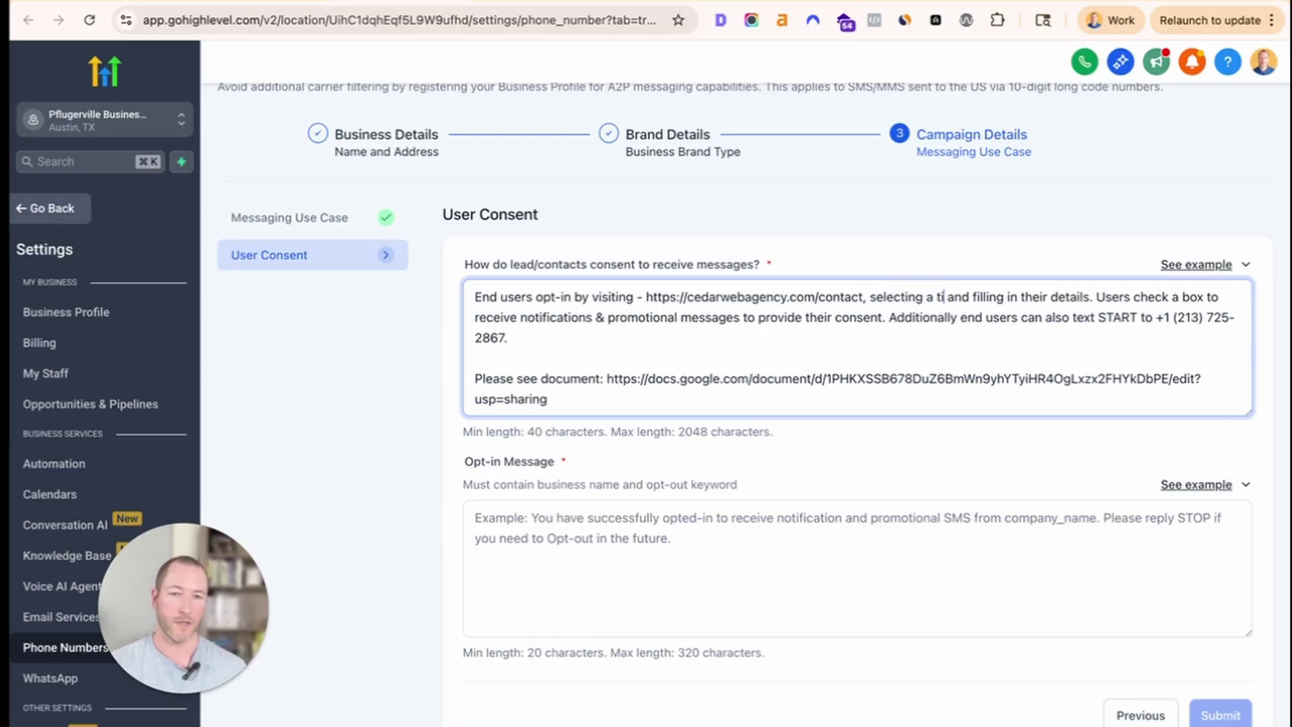
{"action": "type", "text": " slot,"}
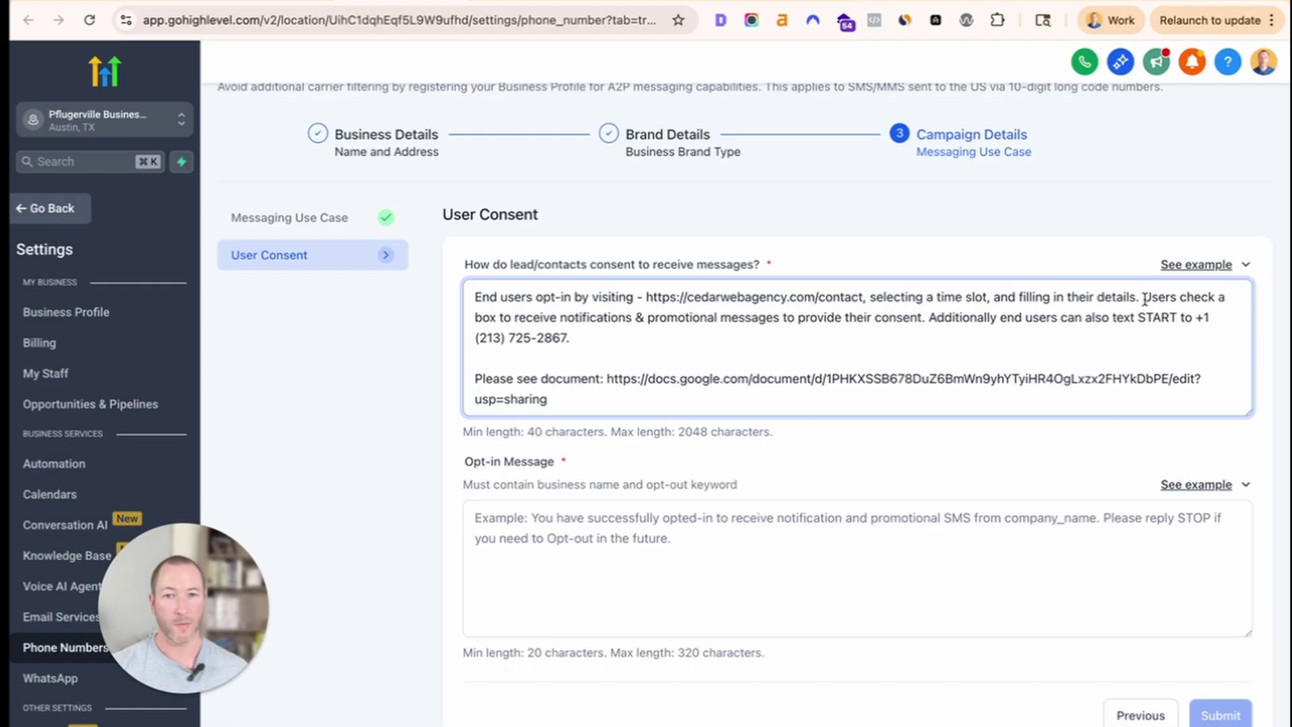
Remove the extra 'Additionally…' text-START sentence from the consent description.
{"action": "left_click_drag", "start_coordinate": [1144, 300], "coordinate": [946, 337]}
{"action": "left_click", "coordinate": [922, 317]}
{"action": "left_click", "coordinate": [1014, 333]}
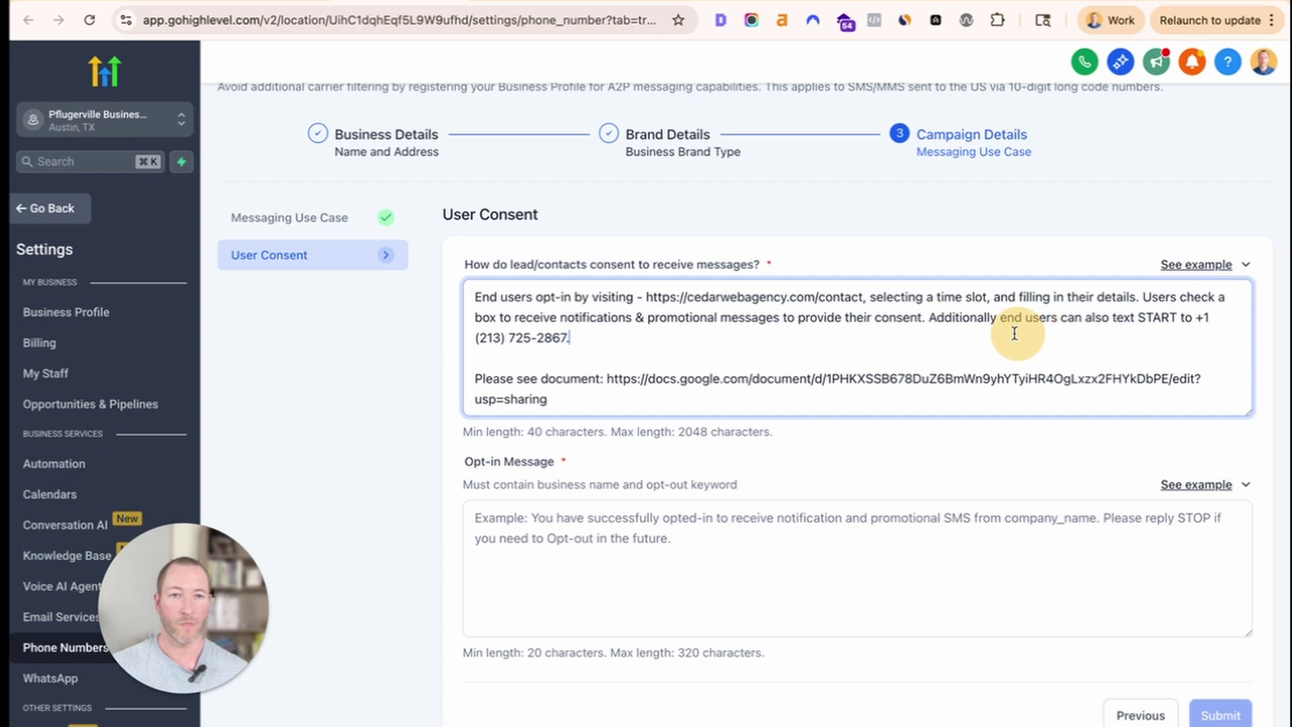
{"action": "left_click", "coordinate": [929, 323], "text": "shift"}
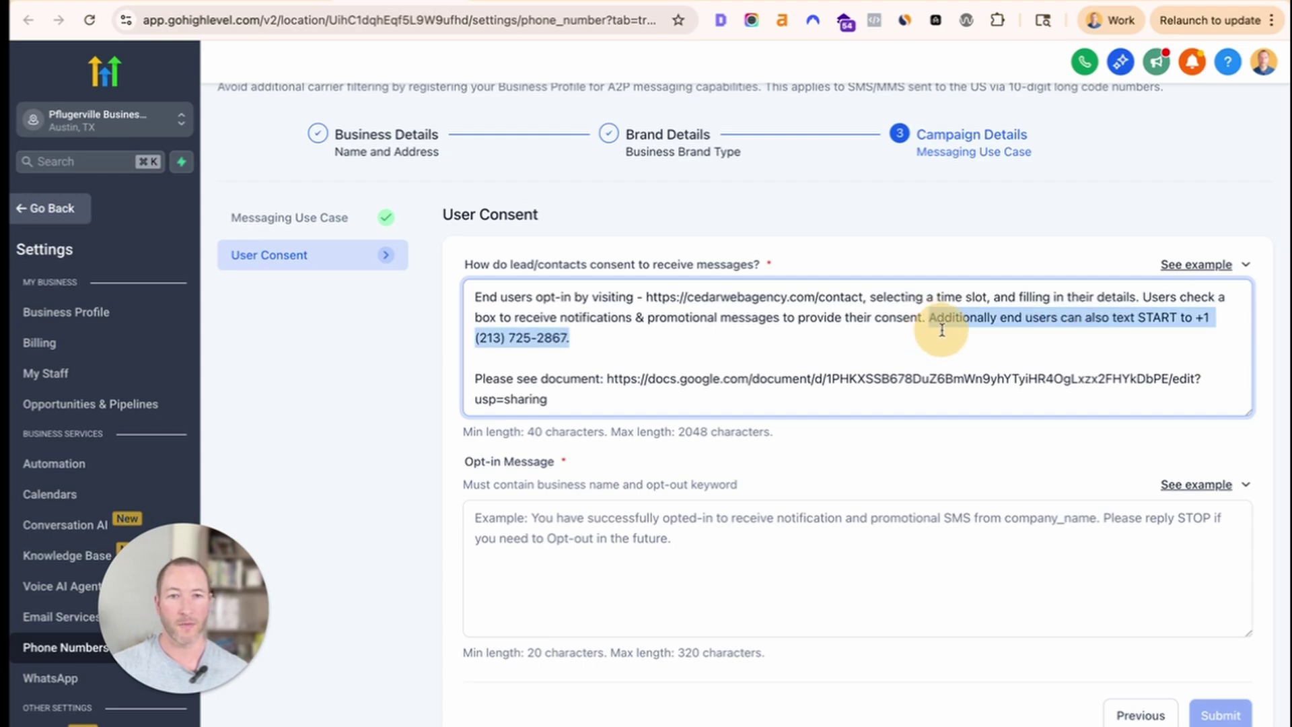
{"action": "key", "text": "BackSpace"}
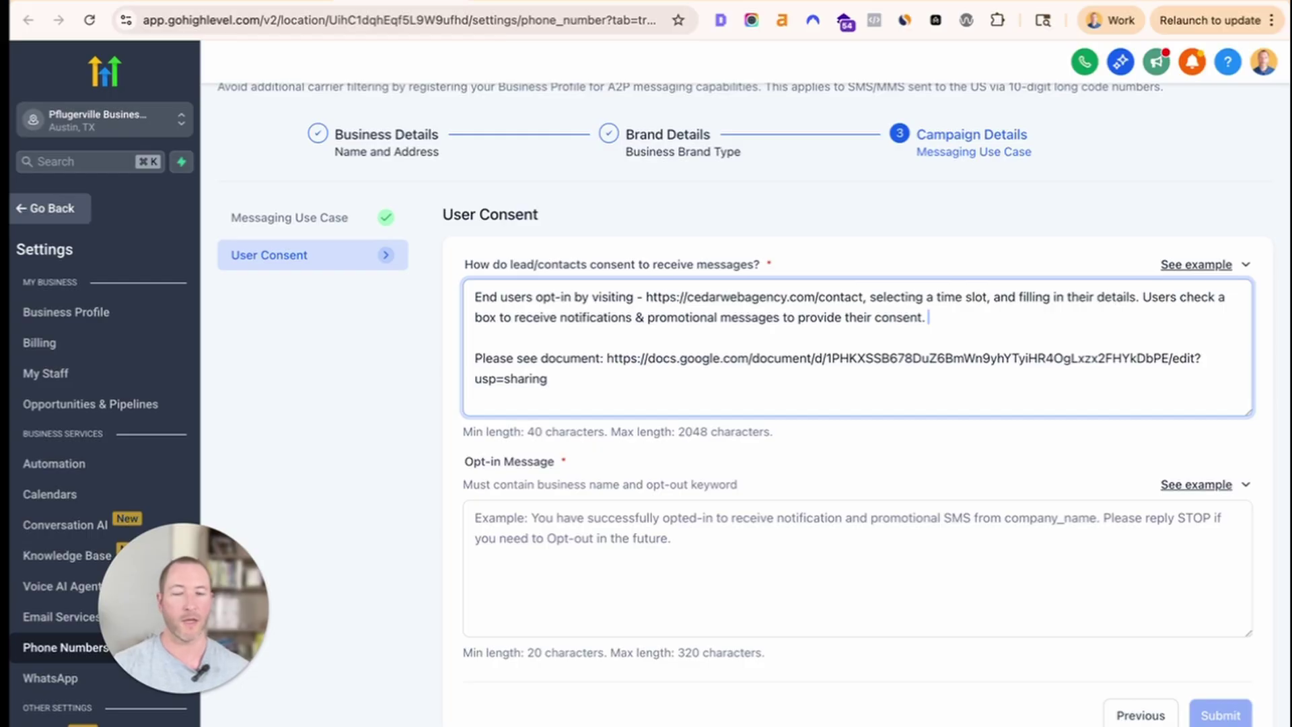
{"action": "key", "text": "super+z"}
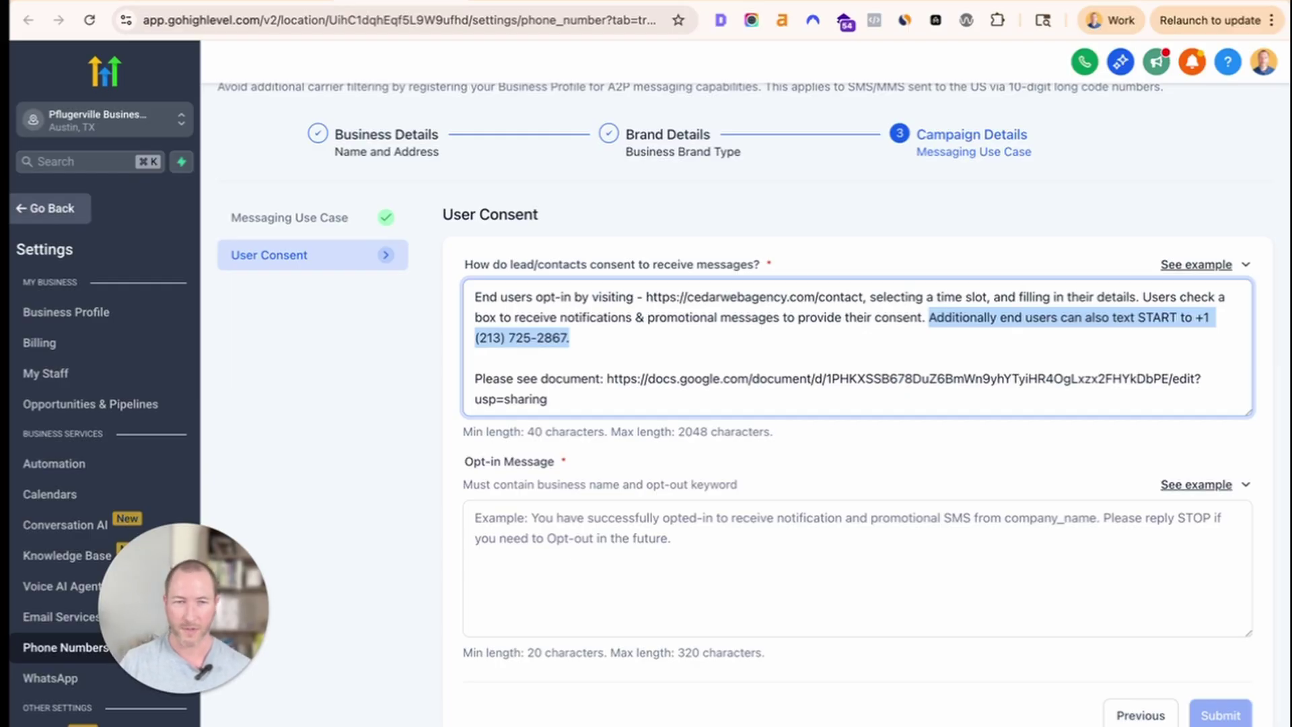
{"action": "key", "text": "BackSpace"}
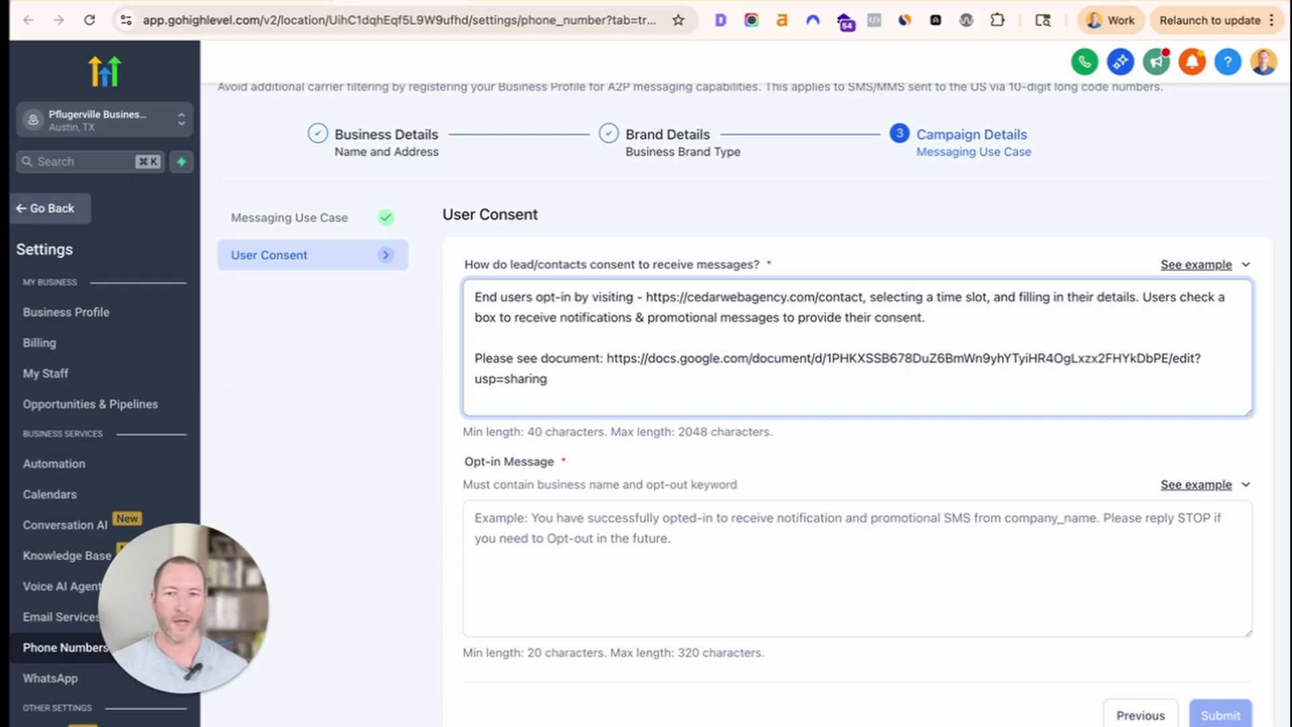
Make the document line read 'Please see document for more details'.
{"action": "left_click", "coordinate": [602, 358]}
{"action": "type", "text": "for more details:"}
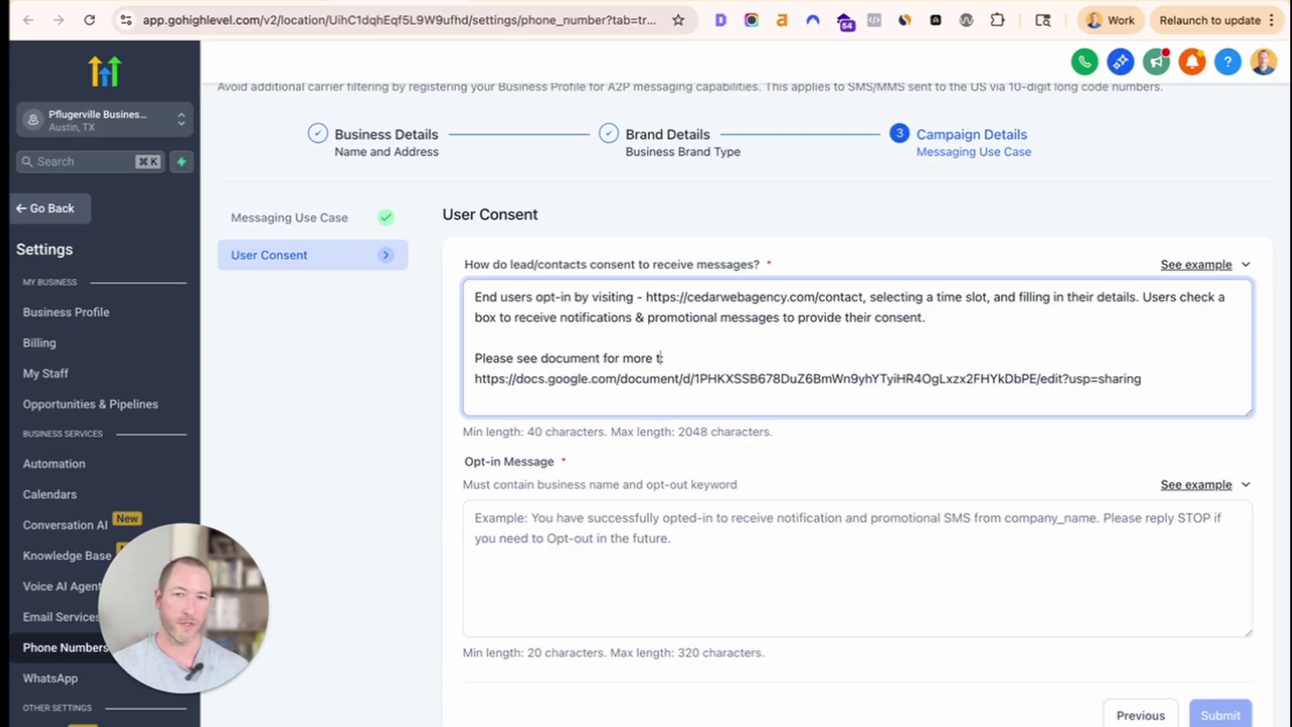
{"action": "triple_click", "coordinate": [858, 379]}
{"action": "left_click", "coordinate": [858, 379]}
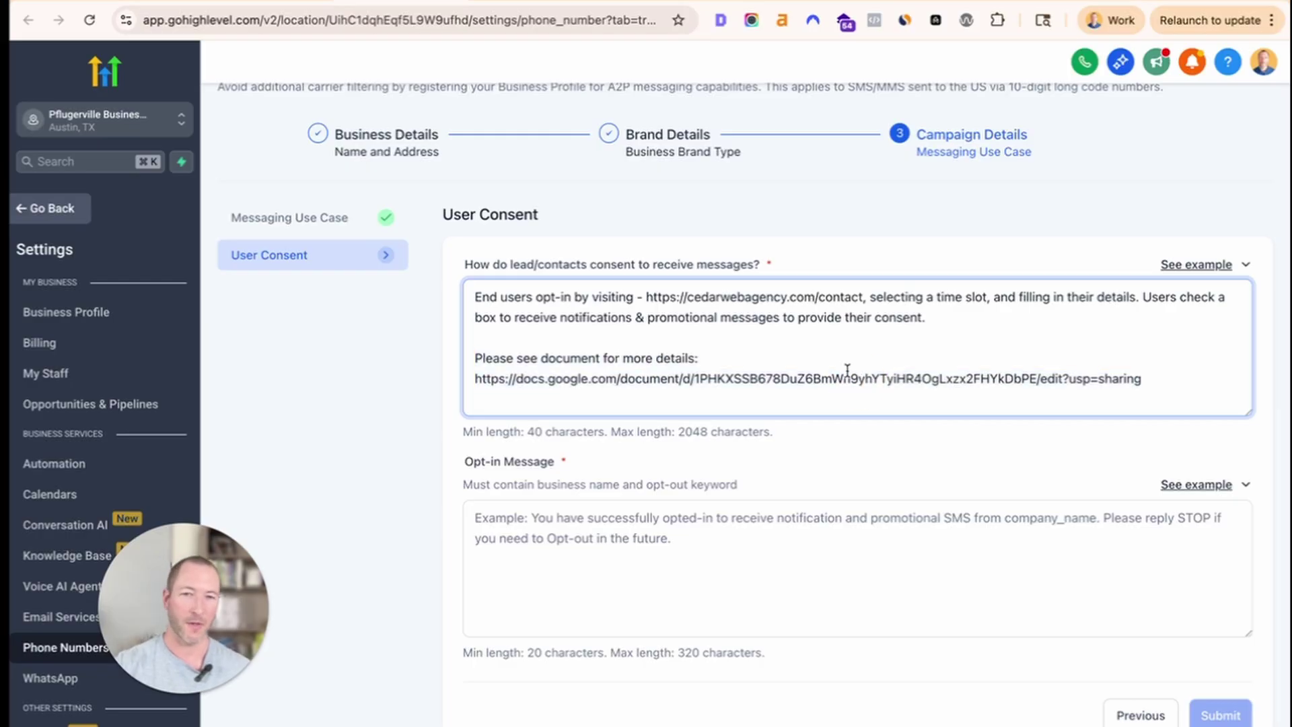
{"action": "left_click_drag", "start_coordinate": [1157, 380], "coordinate": [133, 363]}
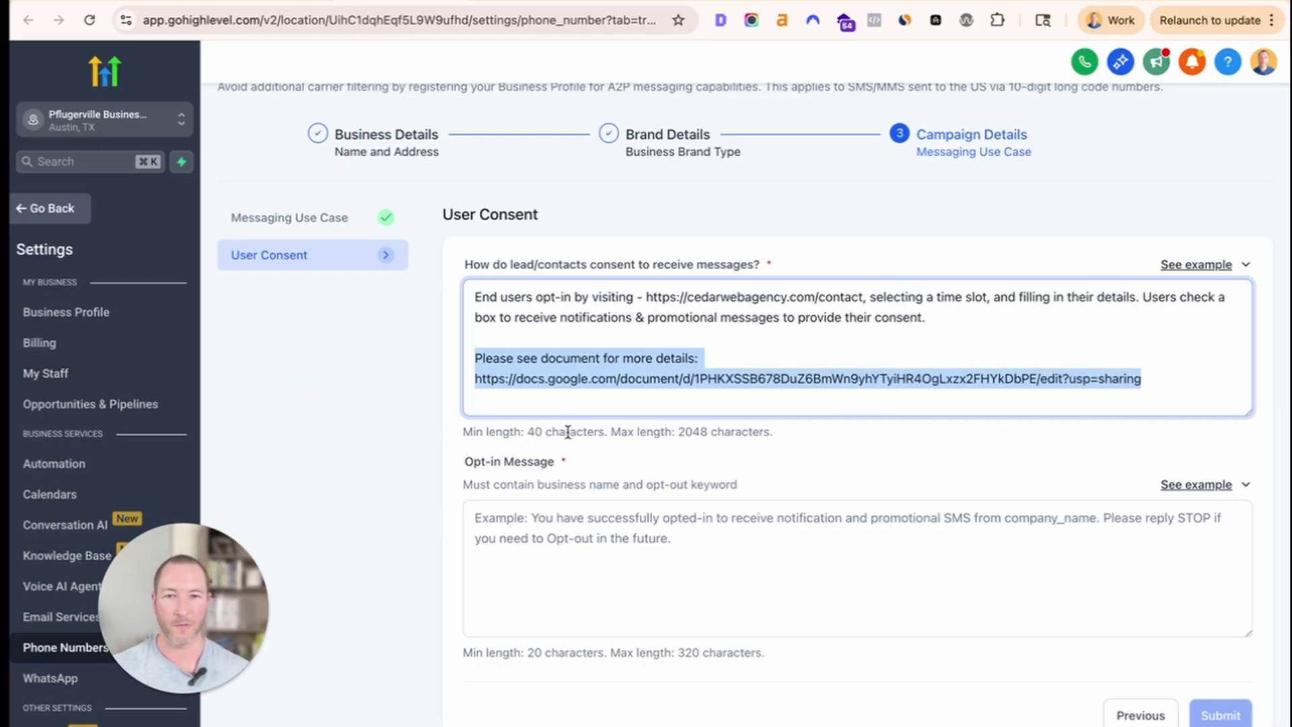
{"action": "left_click", "coordinate": [827, 460]}
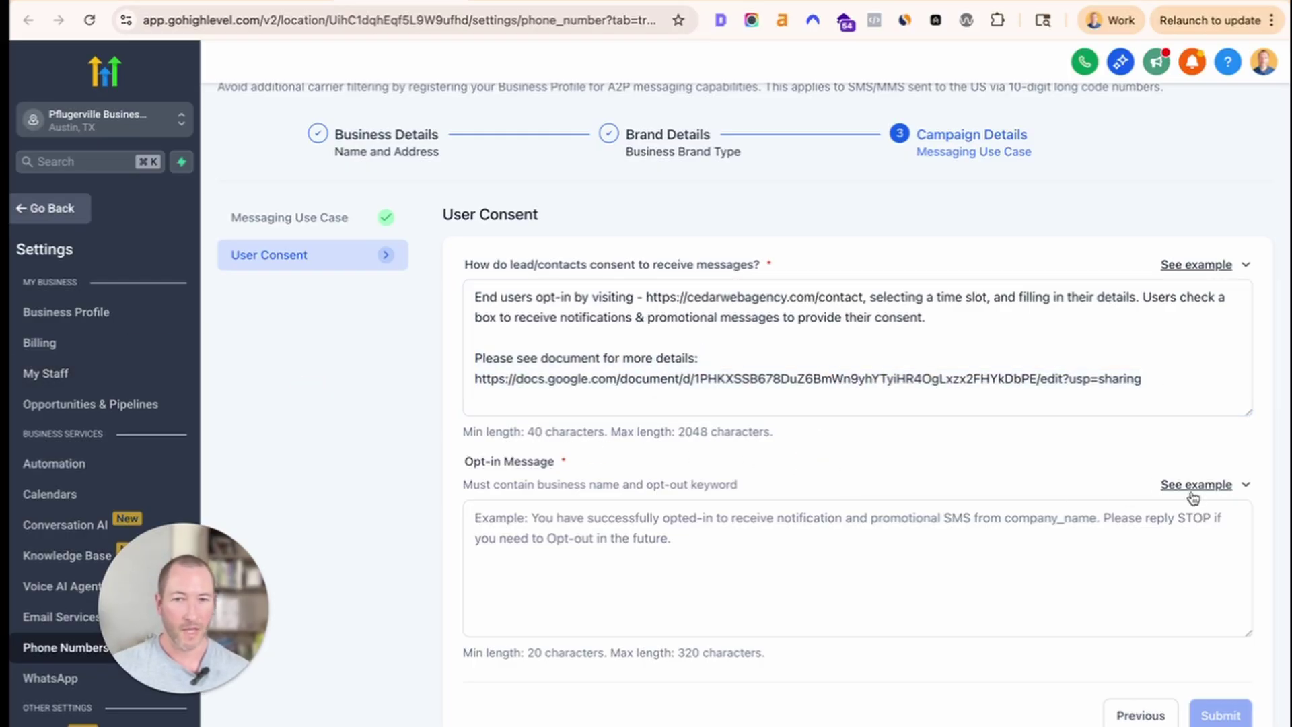
Paste the example opt-in confirmation message into the Opt-in Message field.
{"action": "left_click", "coordinate": [604, 538]}
{"action": "left_click", "coordinate": [1169, 484]}
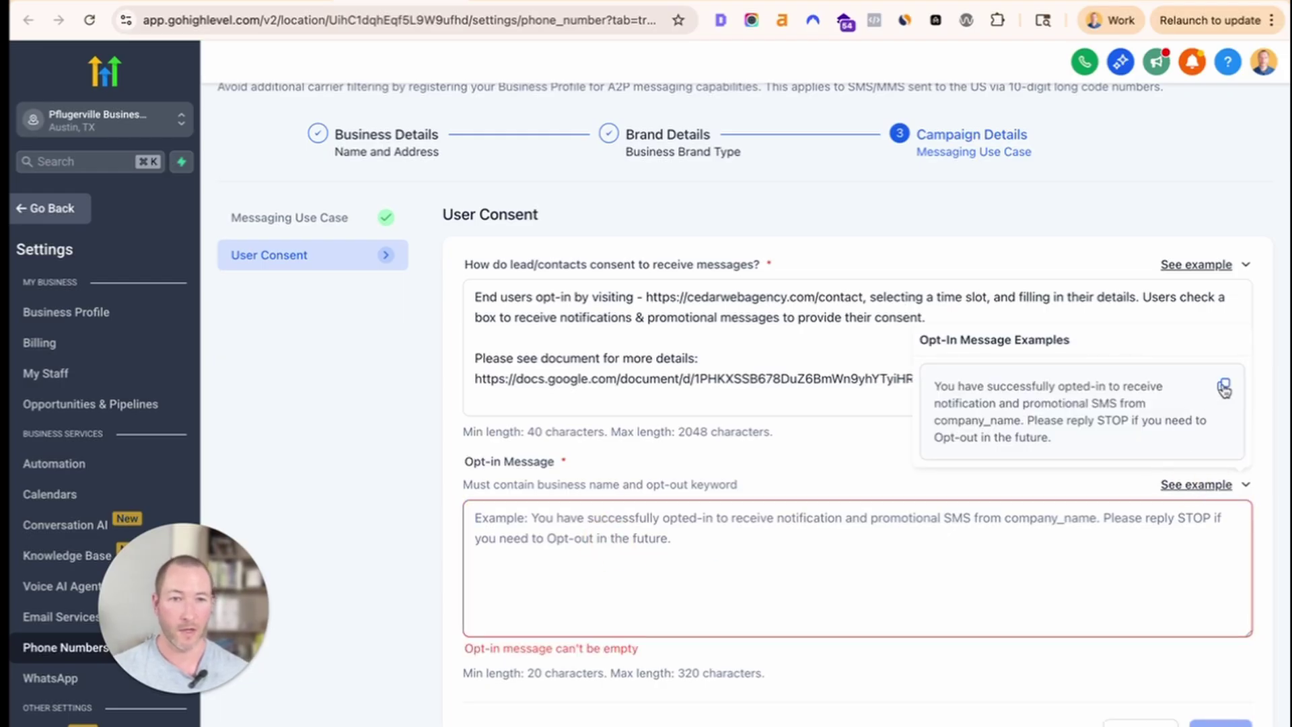
{"action": "left_click", "coordinate": [1223, 384]}
{"action": "left_click", "coordinate": [800, 539]}
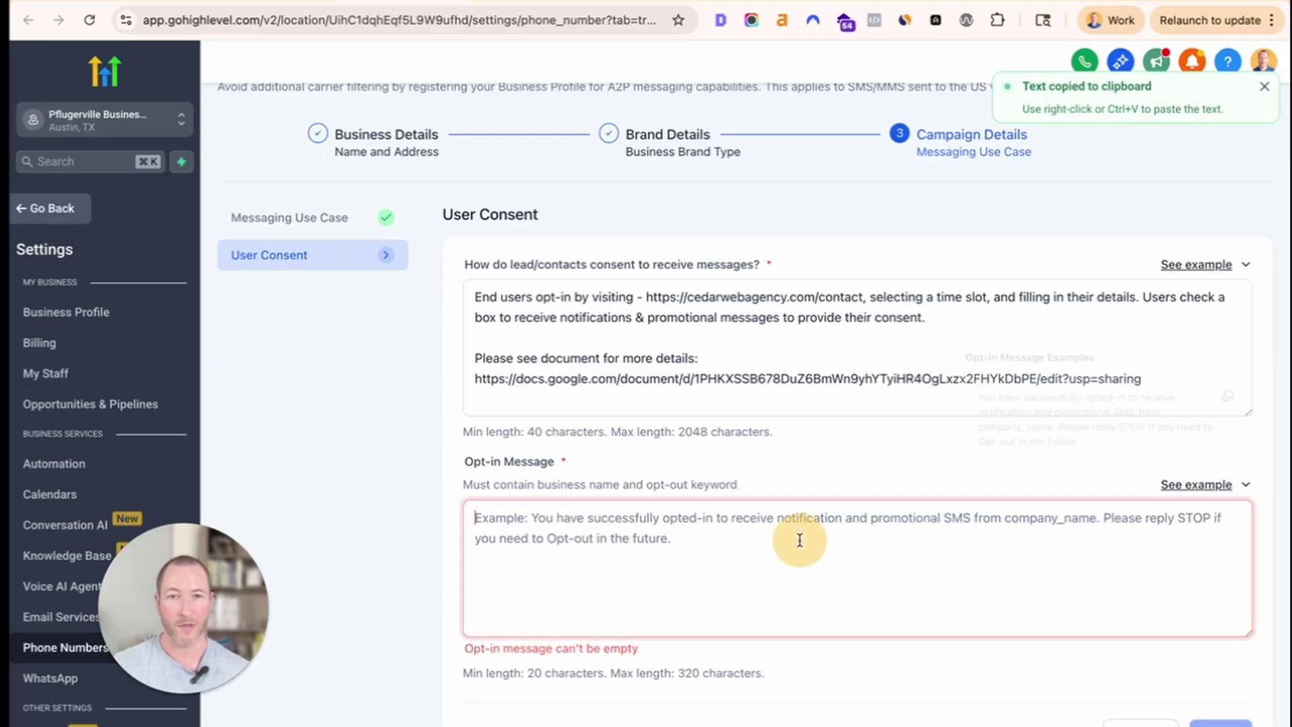
{"action": "left_click", "coordinate": [735, 540]}
{"action": "key", "text": "ctrl+v"}
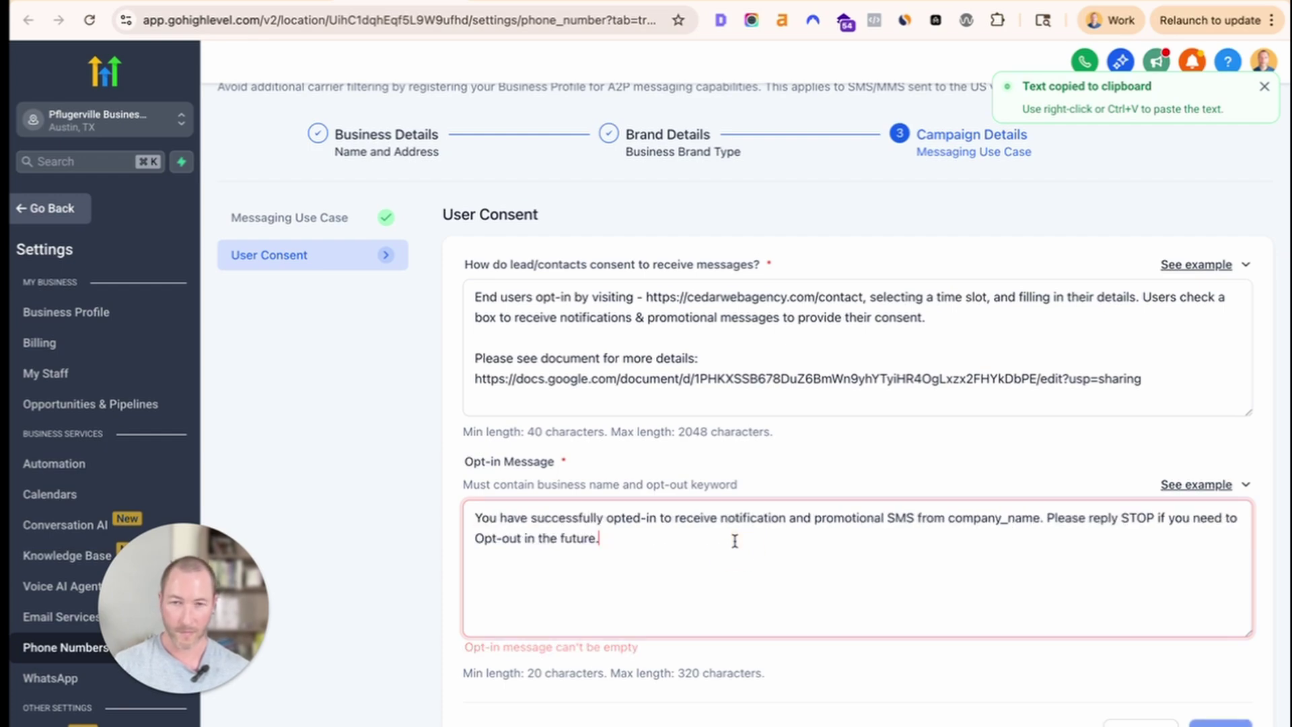
Replace the company_name placeholder with Cedar Web Agency LLC.
{"action": "left_click_drag", "start_coordinate": [538, 518], "coordinate": [880, 519]}
{"action": "double_click", "coordinate": [977, 518]}
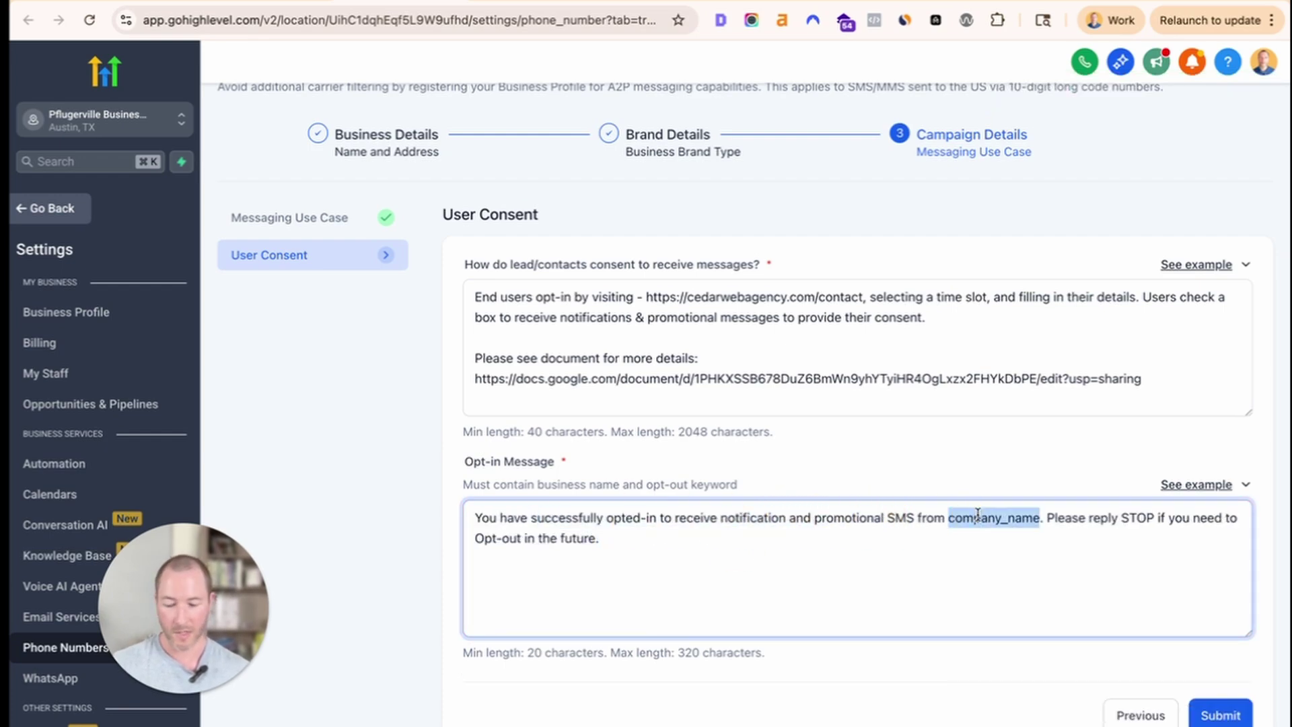
{"action": "type", "text": "Cedar Web Agency LLC"}
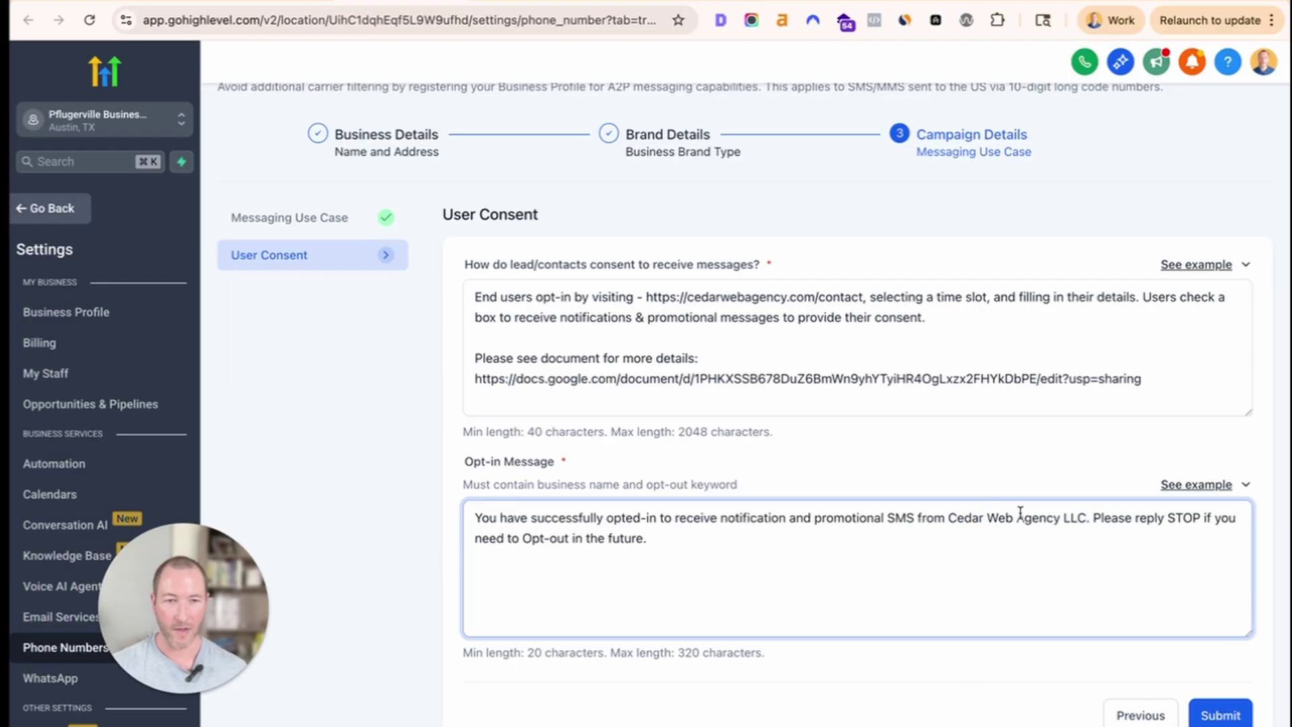
{"action": "double_click", "coordinate": [1076, 517]}
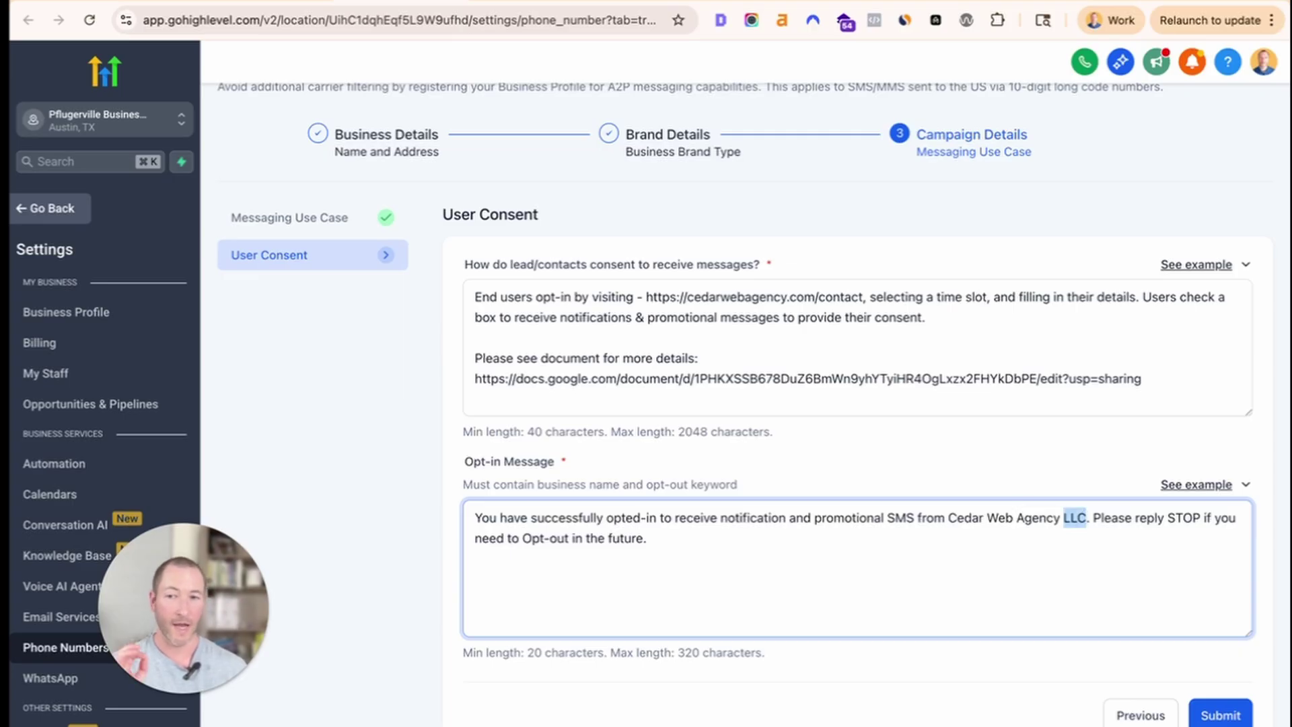
{"action": "key", "text": "BackSpace"}
{"action": "key", "text": "BackSpace"}
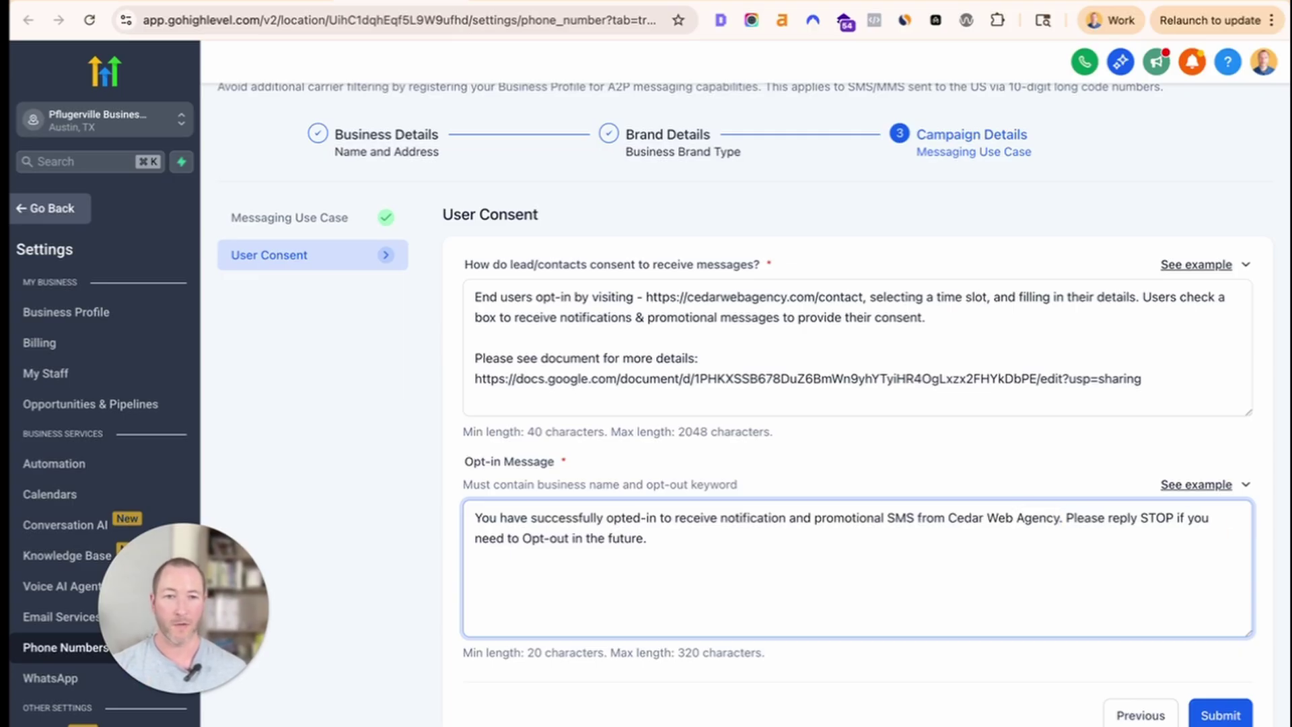
{"action": "key", "text": "super+z"}
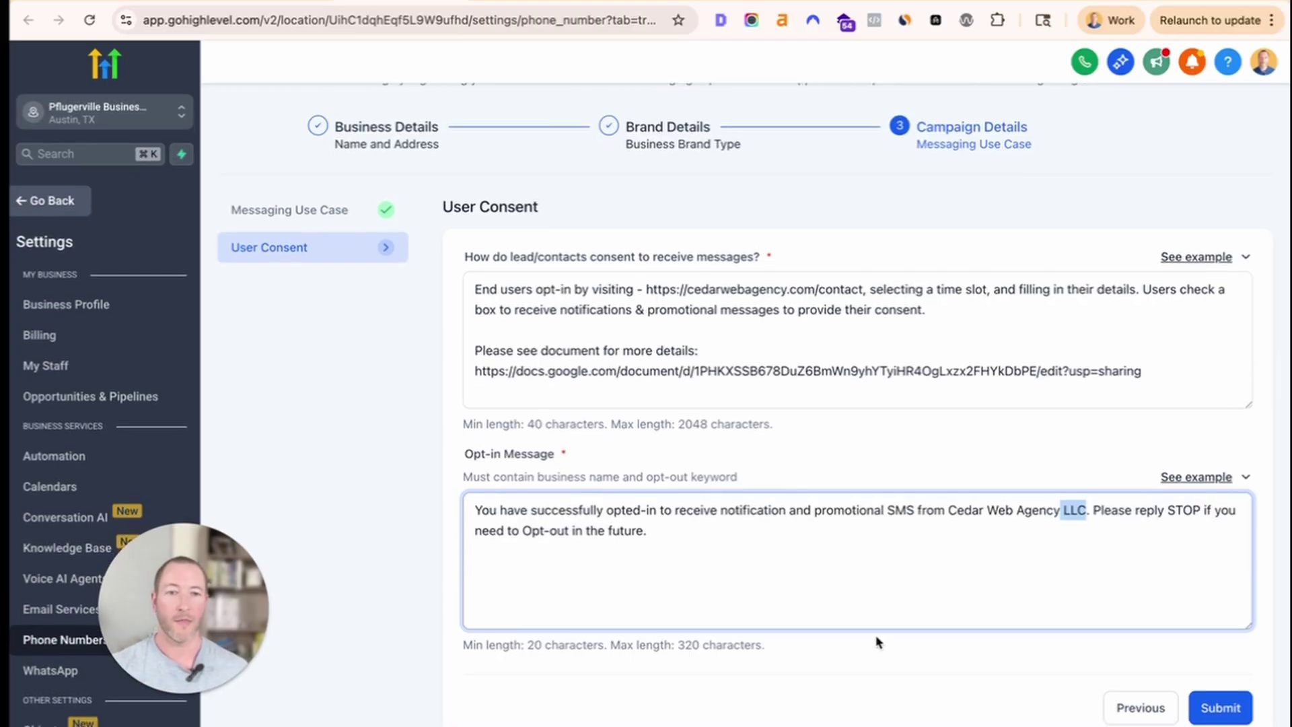
{"action": "left_click", "coordinate": [951, 688]}
{"action": "left_click", "coordinate": [907, 570]}
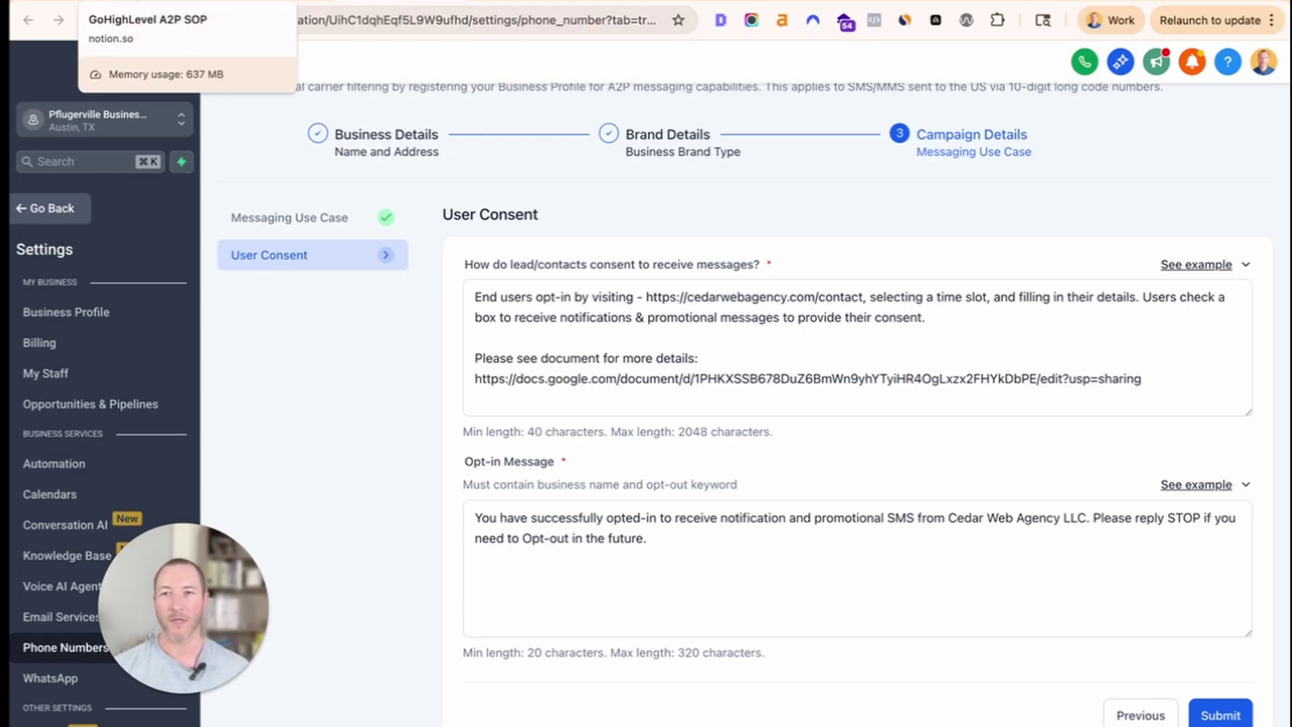
Return to the GoHighLevel A2P SOP in Notion and scroll through the opt-in guidance.
{"action": "left_click", "coordinate": [370, 2]}
{"action": "scroll", "coordinate": [514, 394], "scroll_direction": "up", "scroll_amount": 15}
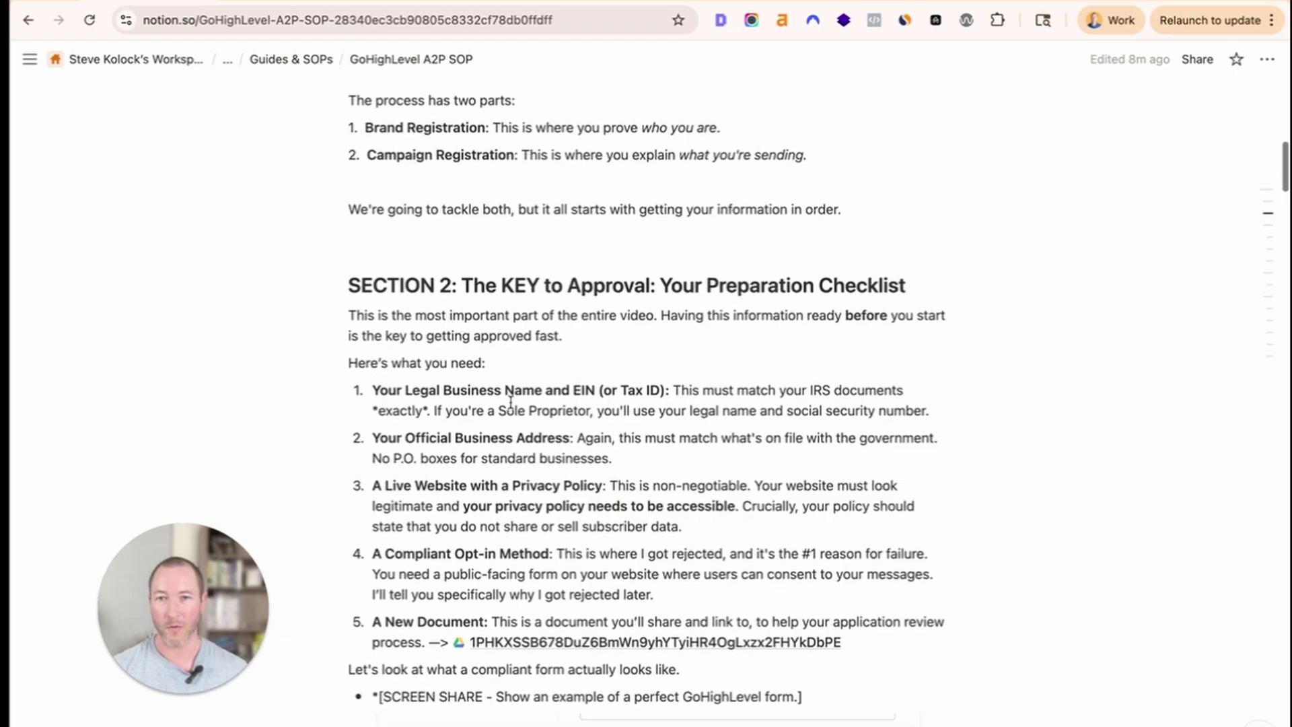
{"action": "scroll", "coordinate": [511, 401], "scroll_direction": "down", "scroll_amount": 10}
{"action": "scroll", "coordinate": [511, 401], "scroll_direction": "down", "scroll_amount": 10}
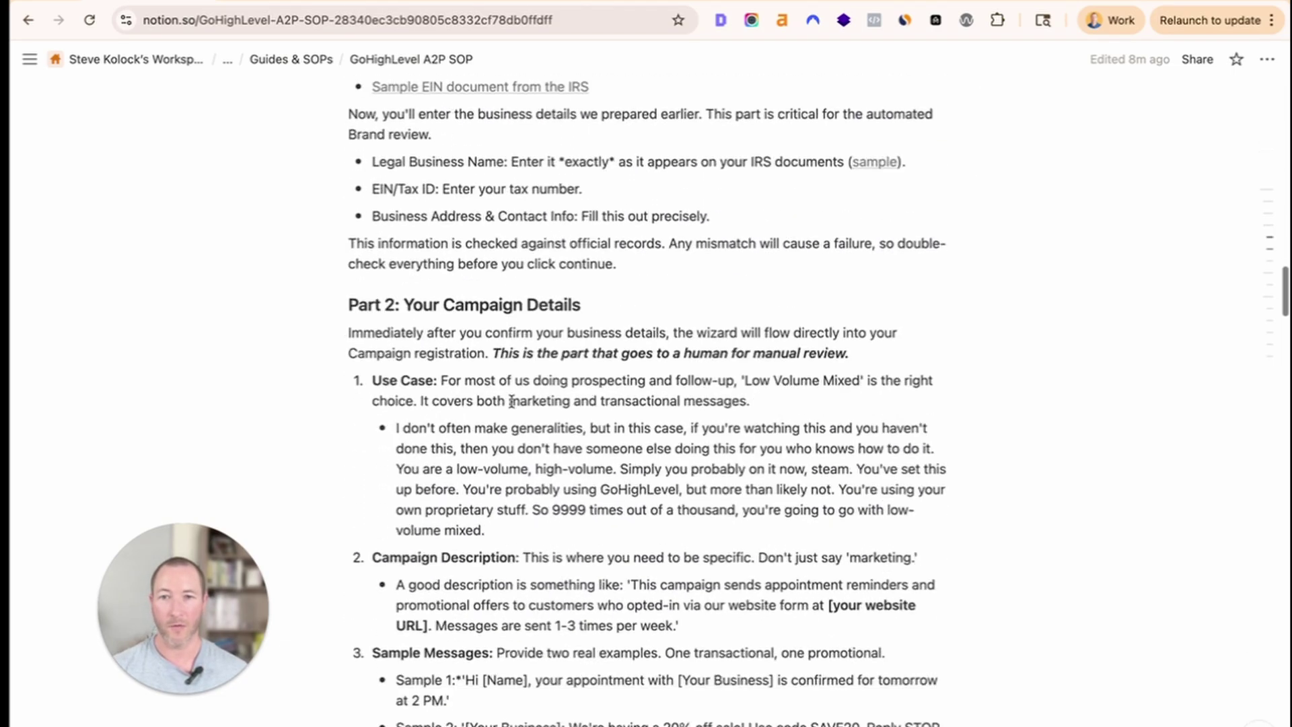
{"action": "scroll", "coordinate": [511, 402], "scroll_direction": "down", "scroll_amount": 4}
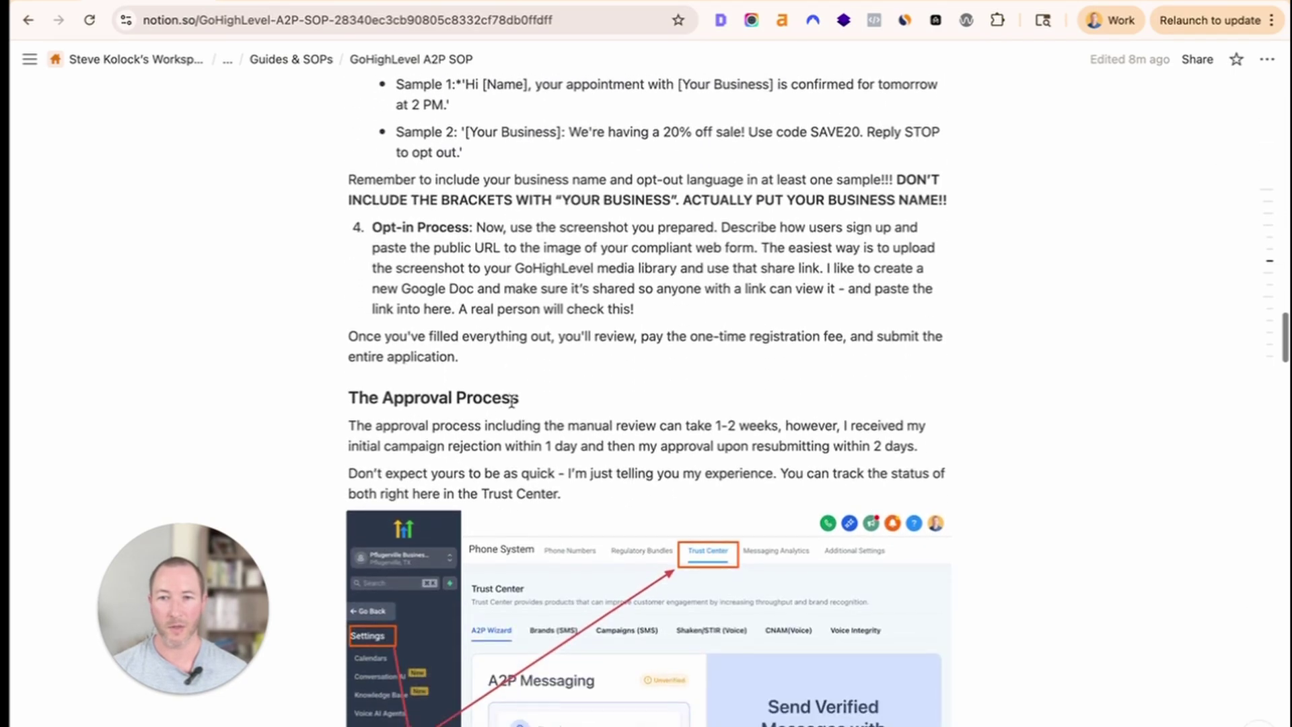
{"action": "scroll", "coordinate": [511, 401], "scroll_direction": "up", "scroll_amount": 6}
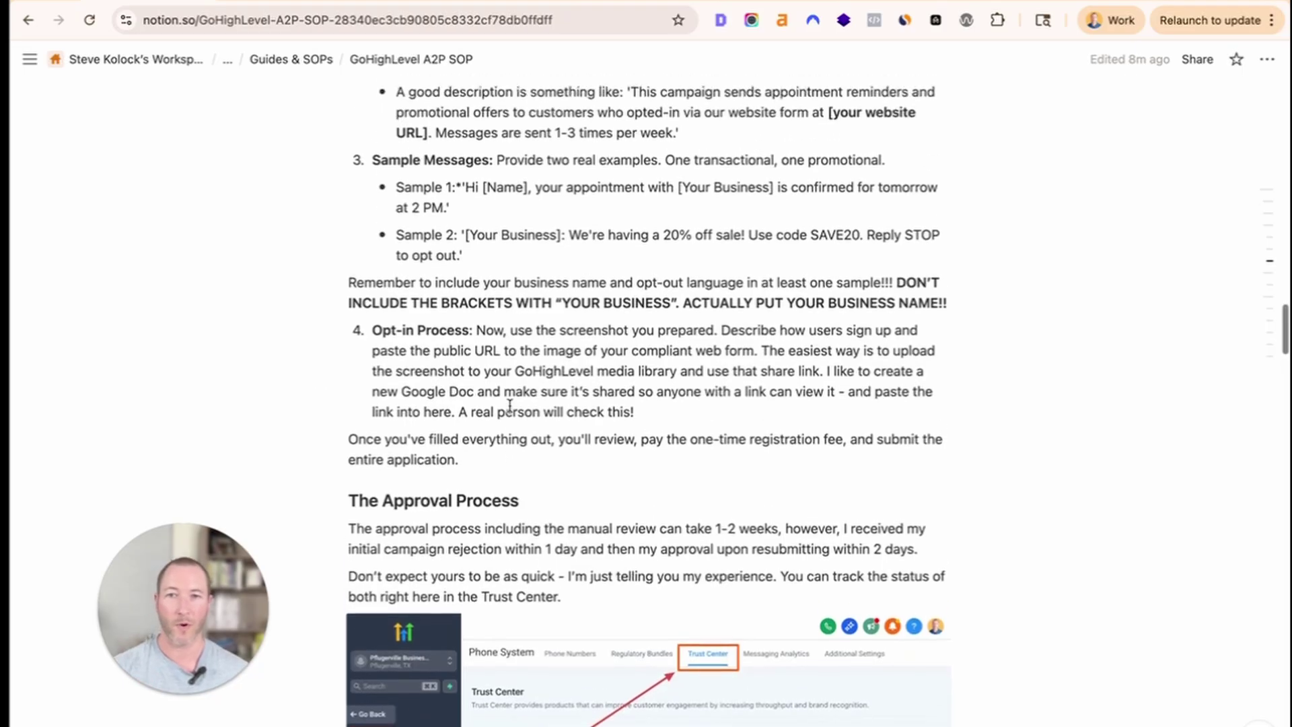
{"action": "scroll", "coordinate": [387, 417], "scroll_direction": "up", "scroll_amount": 2}
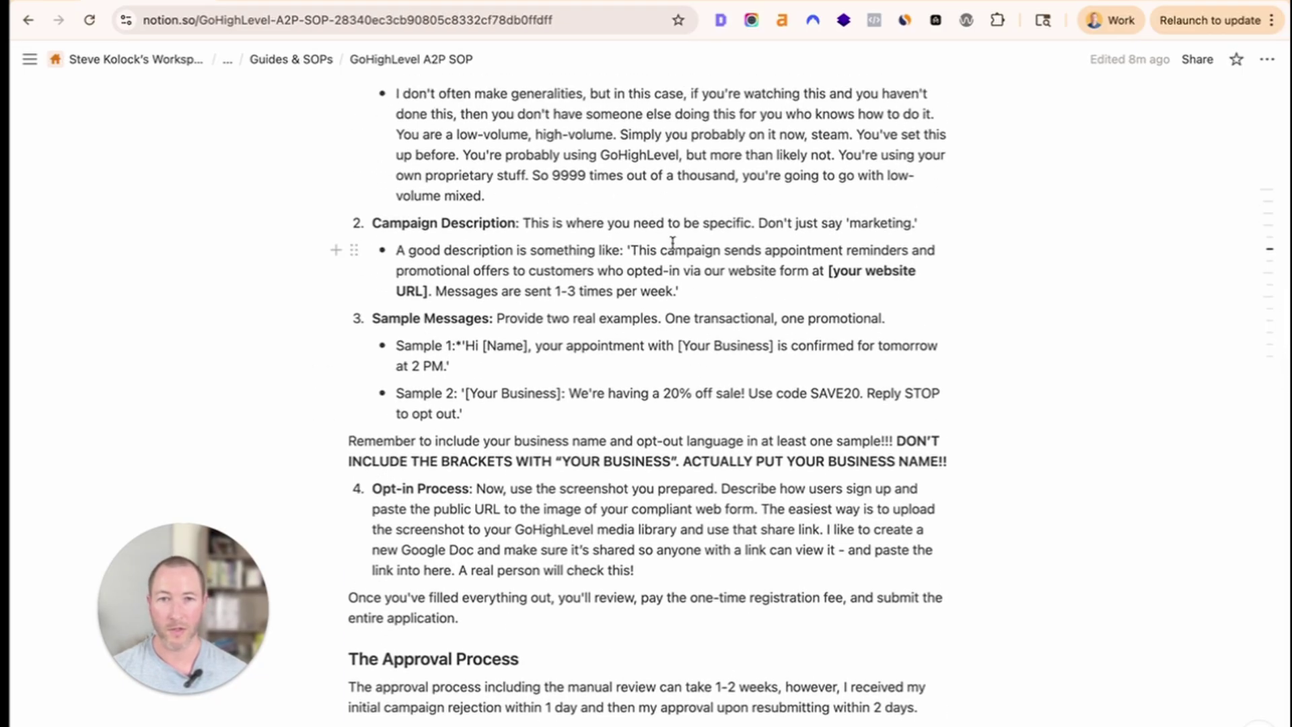
Highlight the sample message guidance and Opt-in Process text, then scroll to The Approval Process.
{"action": "left_click_drag", "start_coordinate": [827, 270], "coordinate": [729, 347]}
{"action": "scroll", "coordinate": [653, 381], "scroll_direction": "down", "scroll_amount": 6}
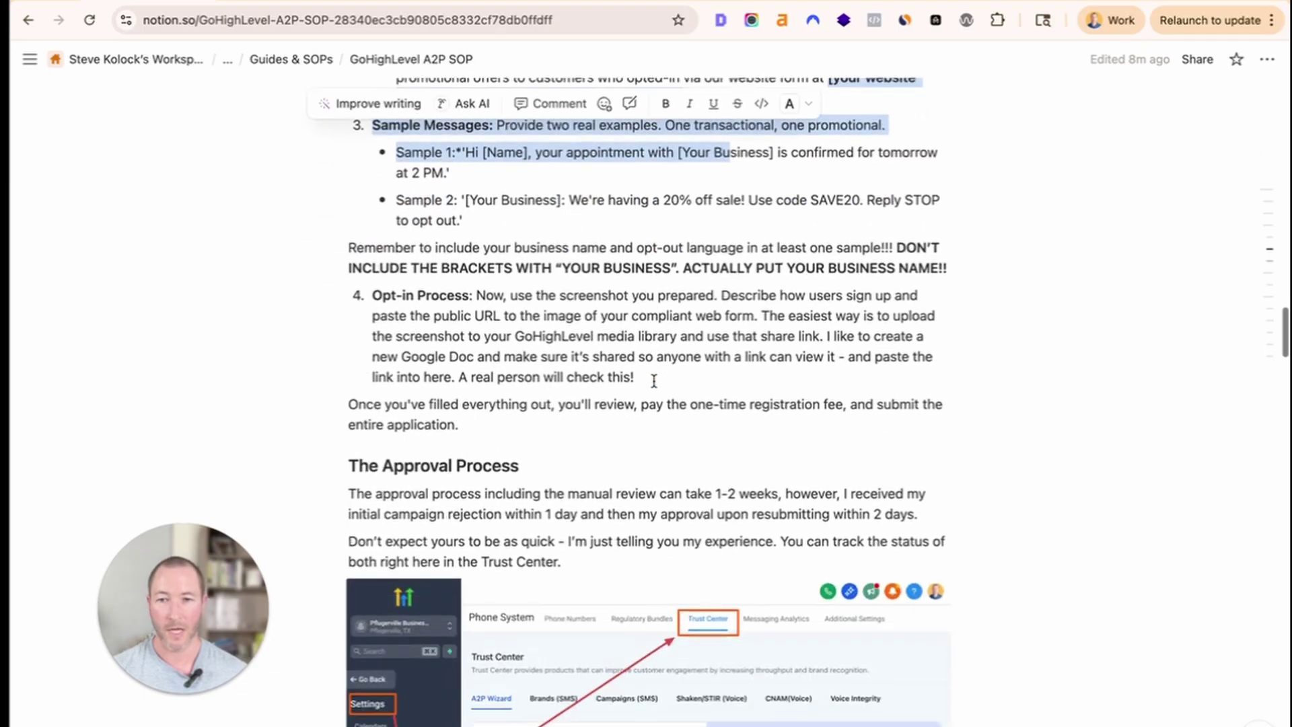
{"action": "left_click", "coordinate": [652, 375]}
{"action": "left_click_drag", "start_coordinate": [476, 296], "coordinate": [662, 450]}
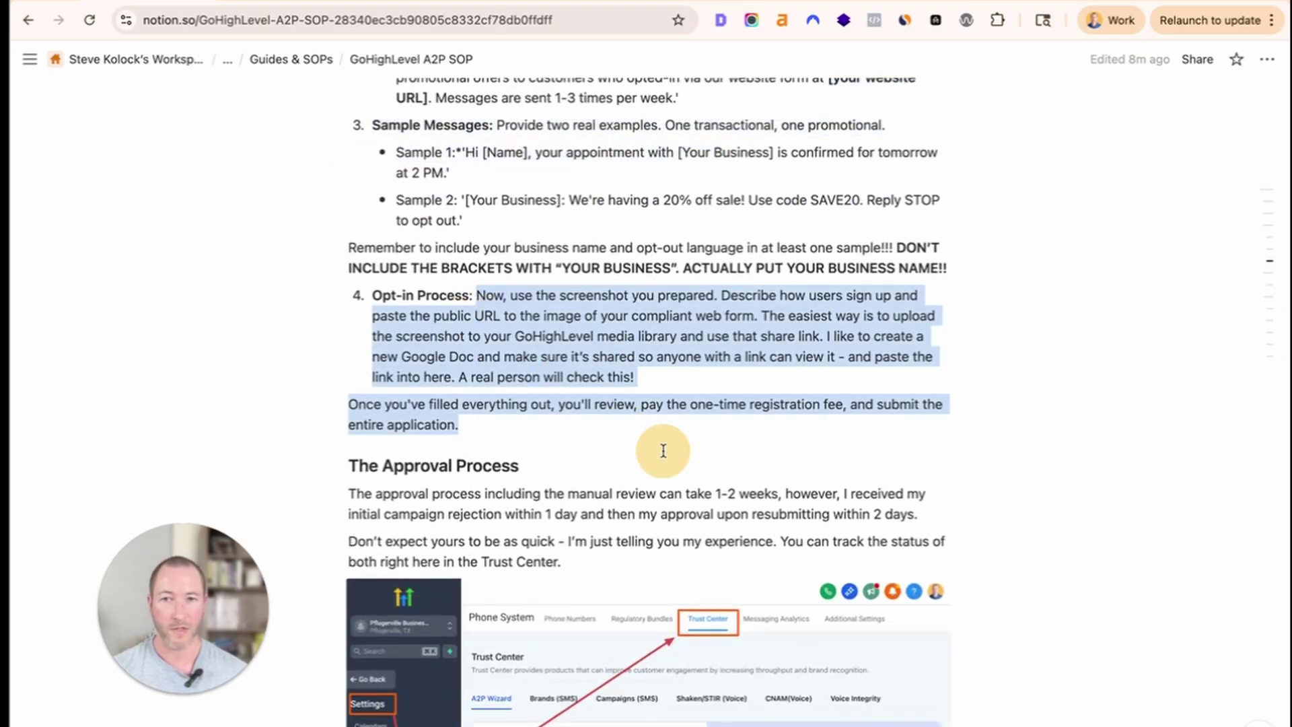
{"action": "left_click", "coordinate": [560, 450]}
{"action": "scroll", "coordinate": [560, 454], "scroll_direction": "down", "scroll_amount": 10}
{"action": "scroll", "coordinate": [560, 457], "scroll_direction": "down", "scroll_amount": 2}
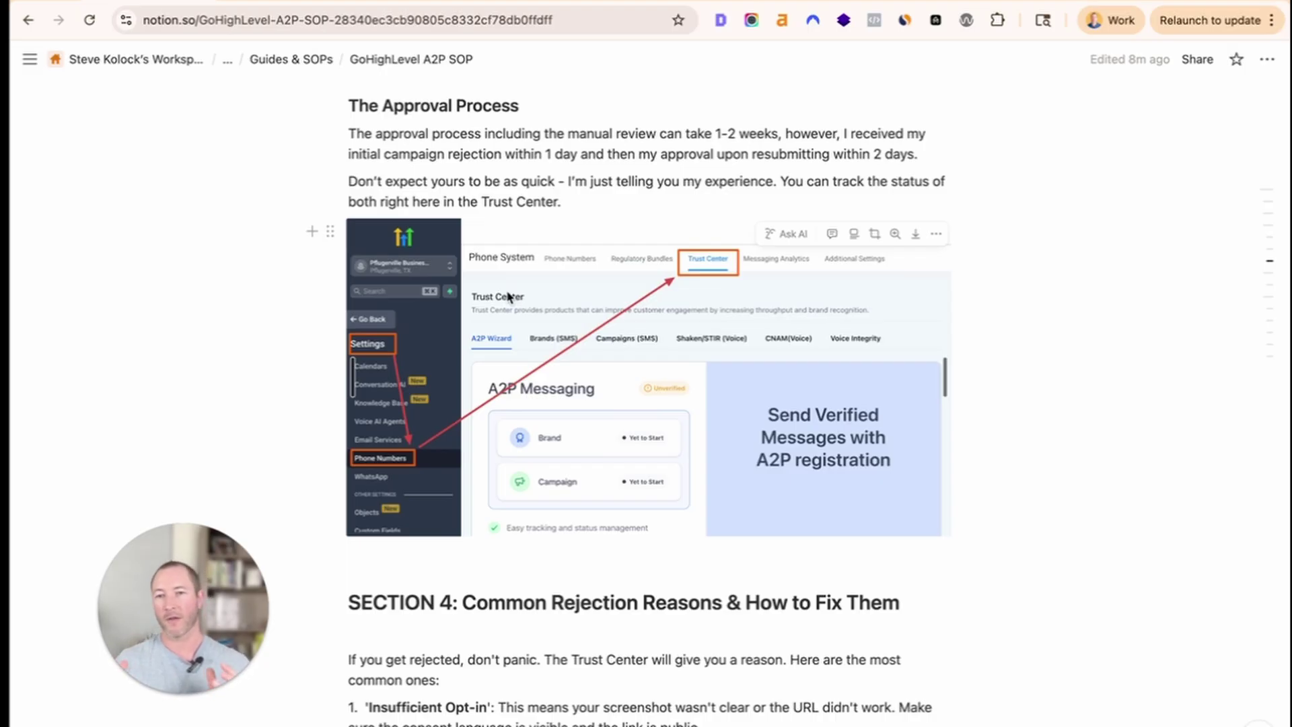
Highlight Section 4's four rejection reasons, then scroll to the GHL and Twilio helpful links.
{"action": "scroll", "coordinate": [508, 296], "scroll_direction": "down", "scroll_amount": 5}
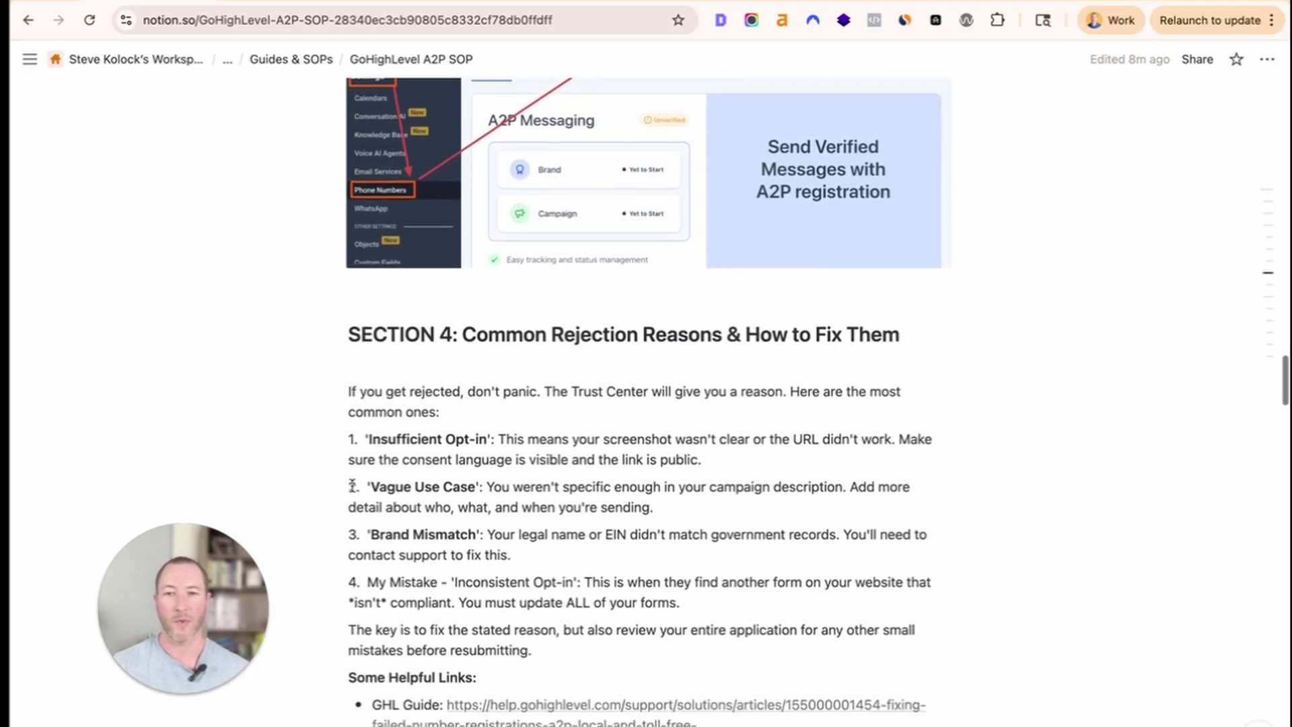
{"action": "left_click_drag", "start_coordinate": [350, 418], "coordinate": [681, 626]}
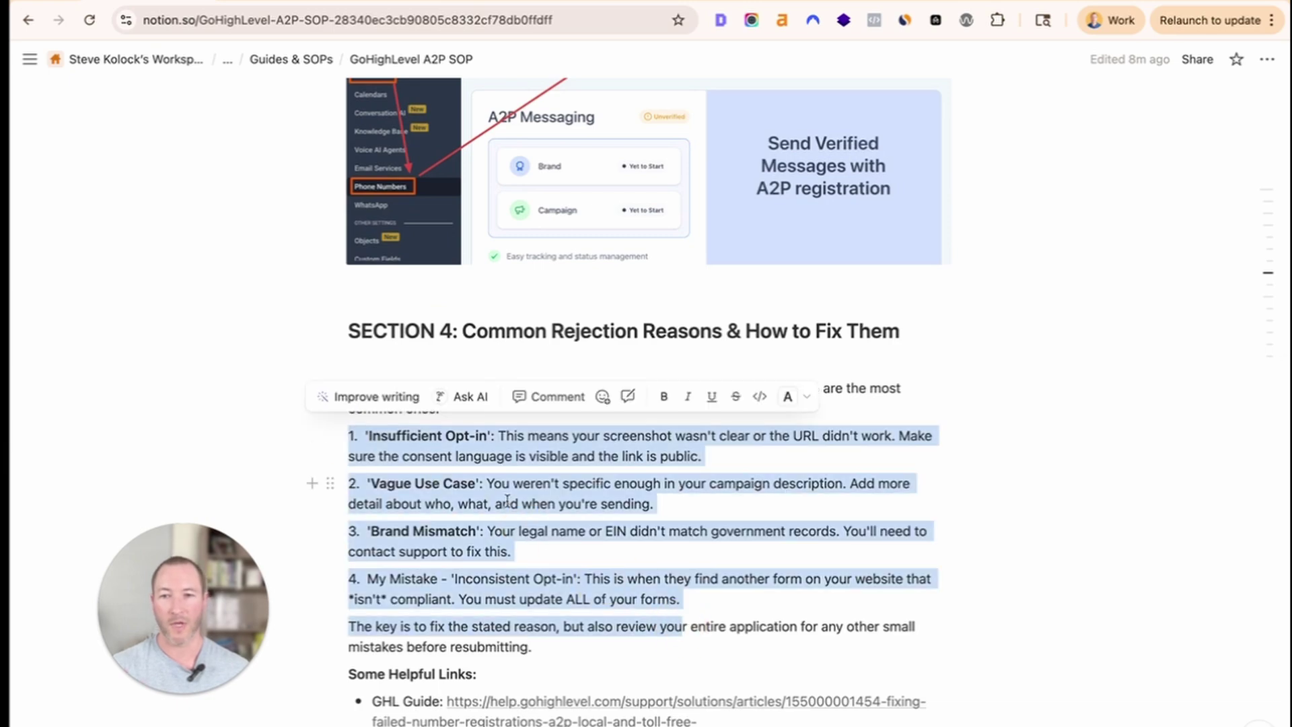
{"action": "left_click", "coordinate": [483, 532]}
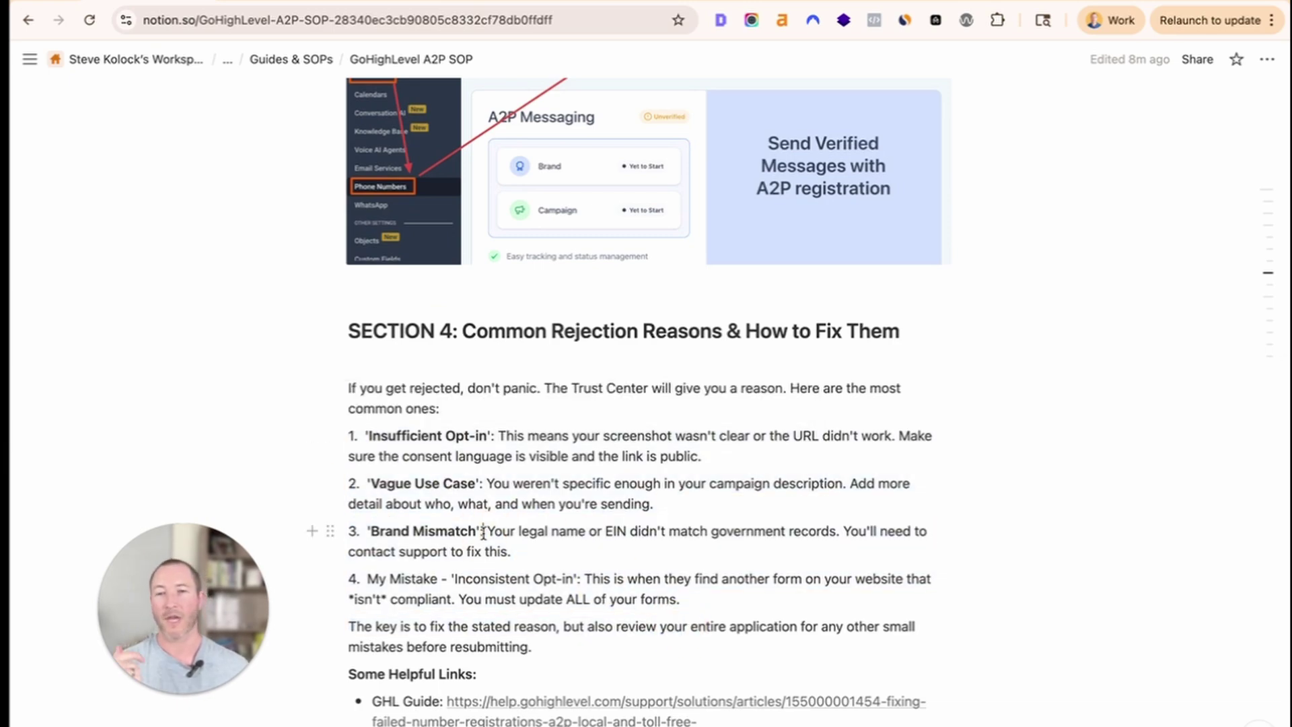
{"action": "scroll", "coordinate": [483, 532], "scroll_direction": "up", "scroll_amount": 6}
{"action": "scroll", "coordinate": [483, 531], "scroll_direction": "down", "scroll_amount": 3}
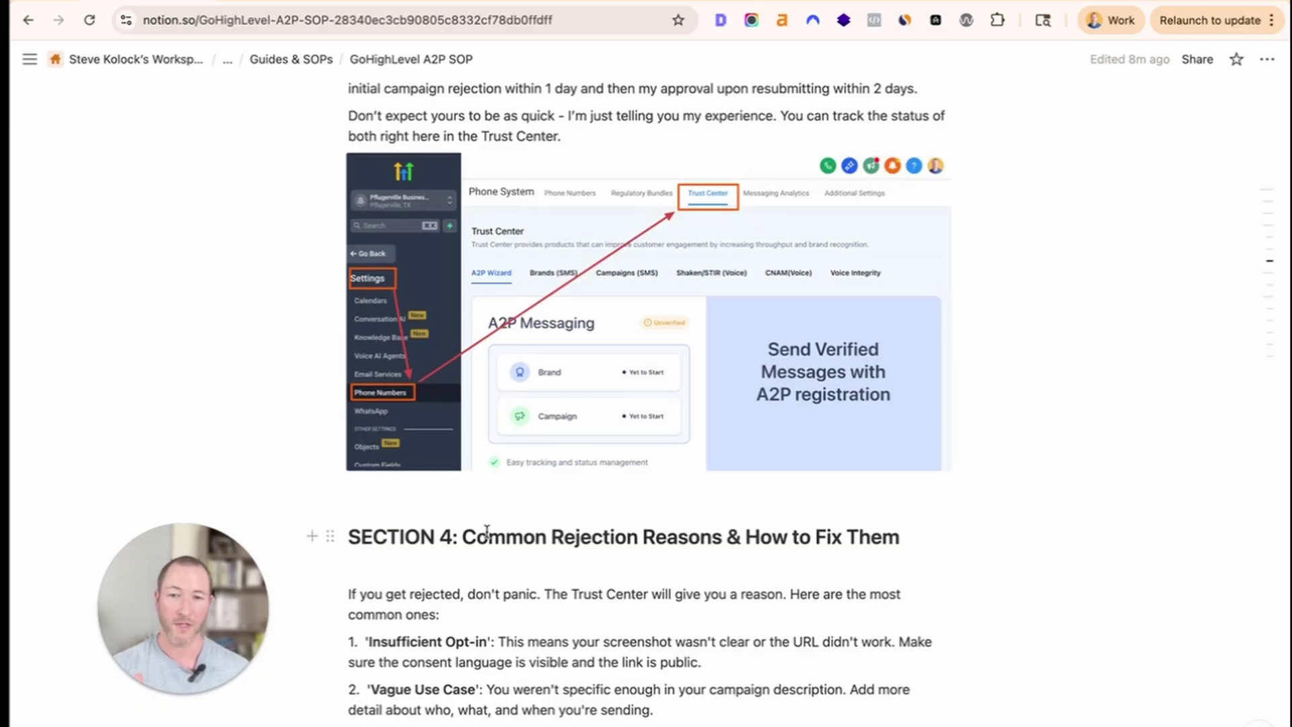
{"action": "scroll", "coordinate": [487, 532], "scroll_direction": "down", "scroll_amount": 7}
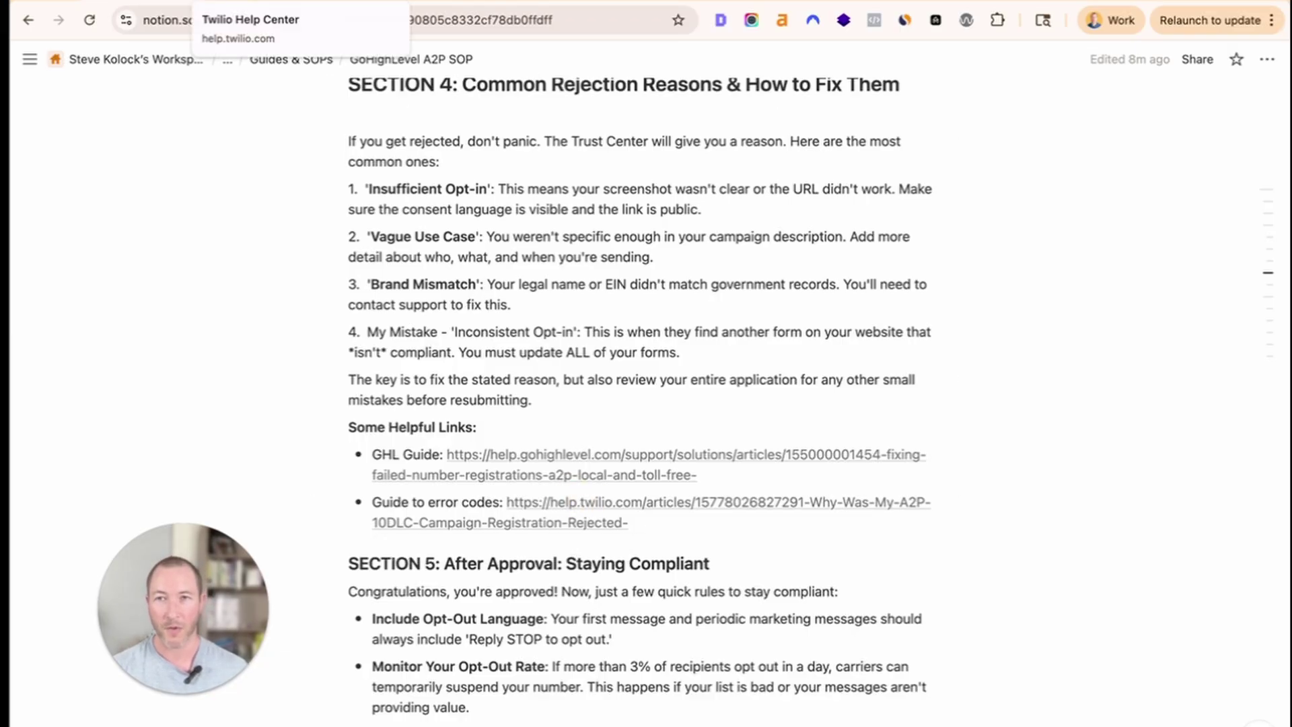
Highlight error codes 30886 and 30893 in Twilio's rejection-code table, then return to the SOP.
{"action": "left_click", "coordinate": [256, 2]}
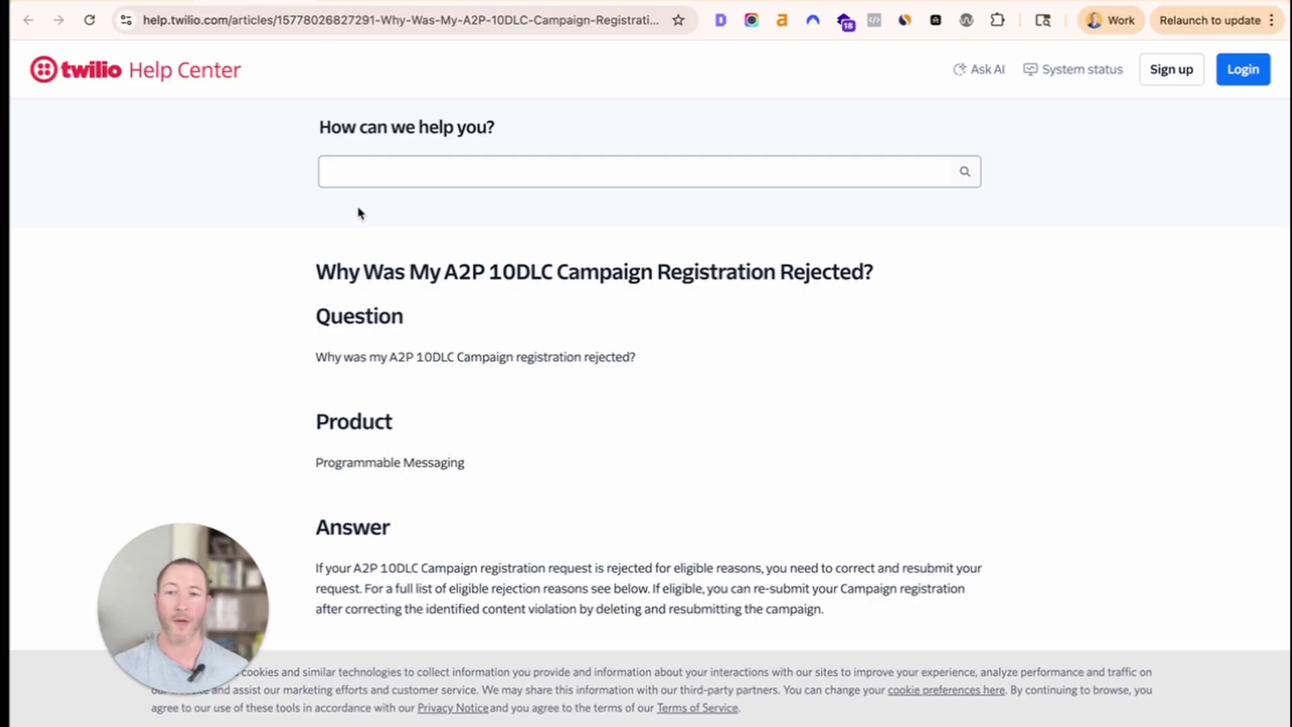
{"action": "scroll", "coordinate": [372, 269], "scroll_direction": "down", "scroll_amount": 10}
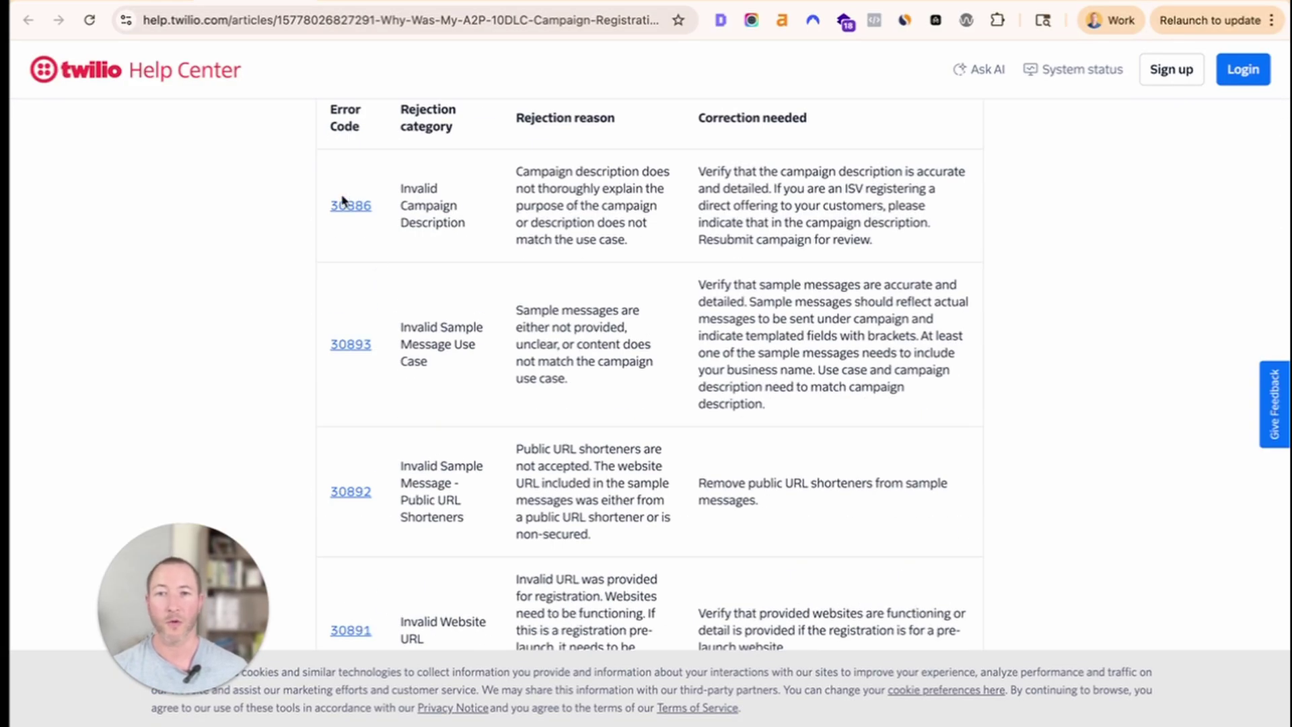
{"action": "left_click_drag", "start_coordinate": [375, 179], "coordinate": [874, 242]}
{"action": "left_click_drag", "start_coordinate": [400, 311], "coordinate": [844, 388]}
{"action": "scroll", "coordinate": [612, 346], "scroll_direction": "down", "scroll_amount": 2}
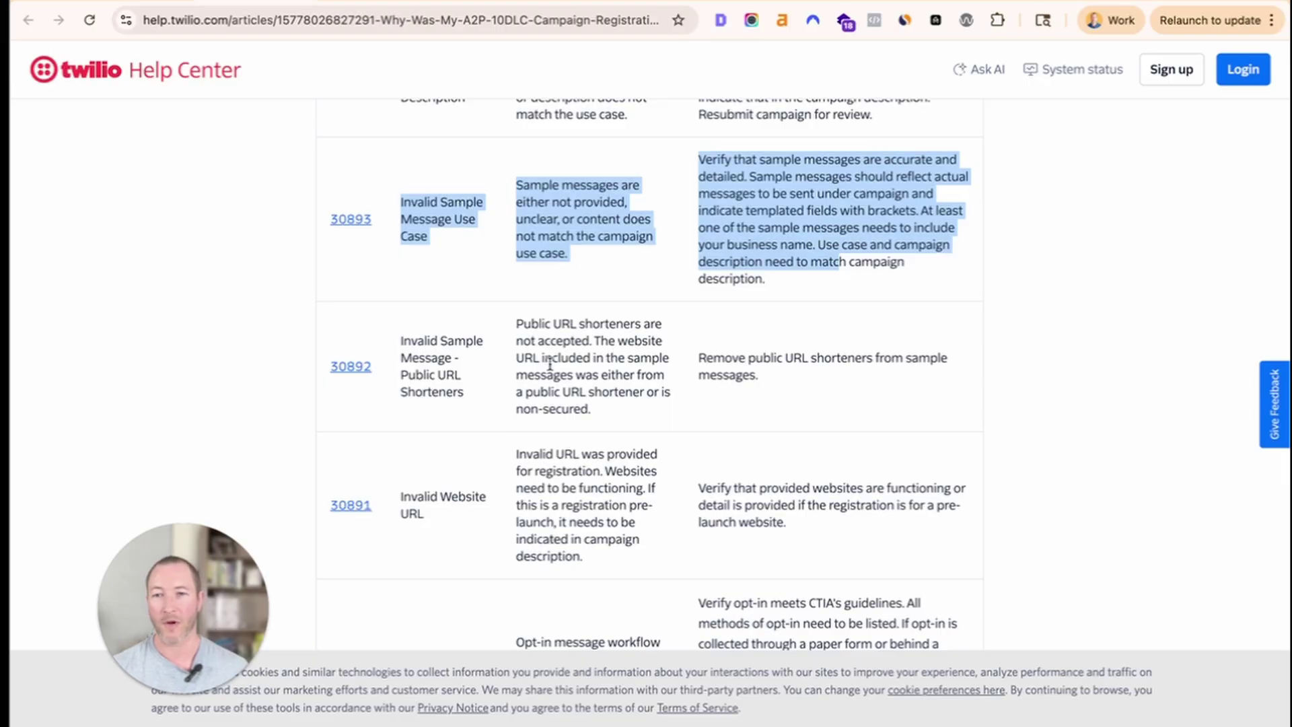
{"action": "scroll", "coordinate": [540, 364], "scroll_direction": "down", "scroll_amount": 1}
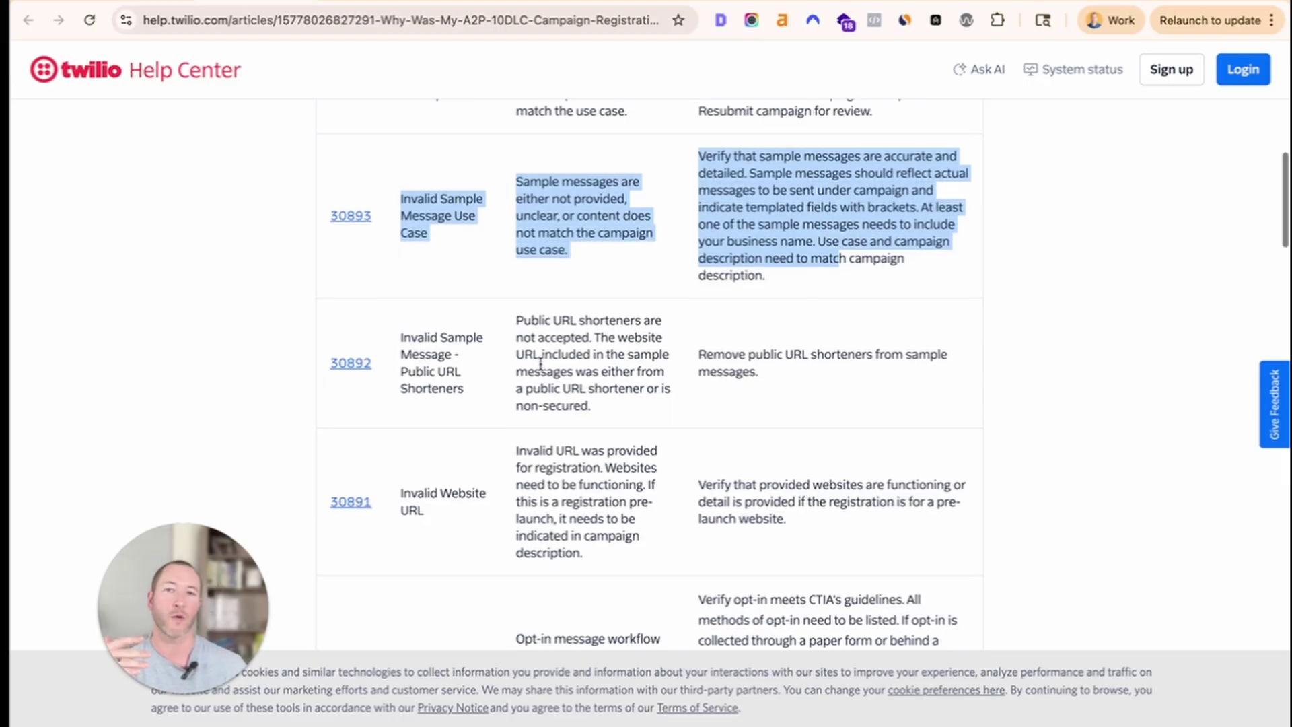
{"action": "left_click", "coordinate": [743, 189]}
{"action": "scroll", "coordinate": [627, 335], "scroll_direction": "up", "scroll_amount": 15}
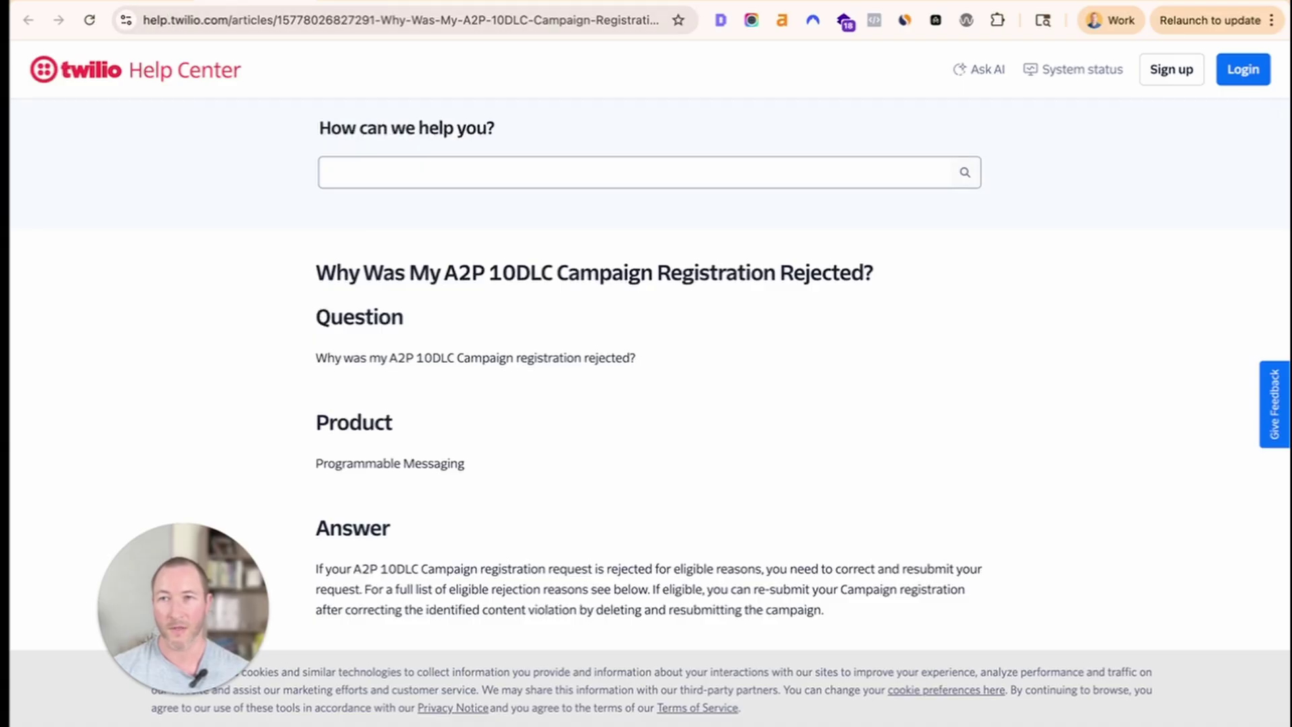
{"action": "left_click", "coordinate": [155, 2]}
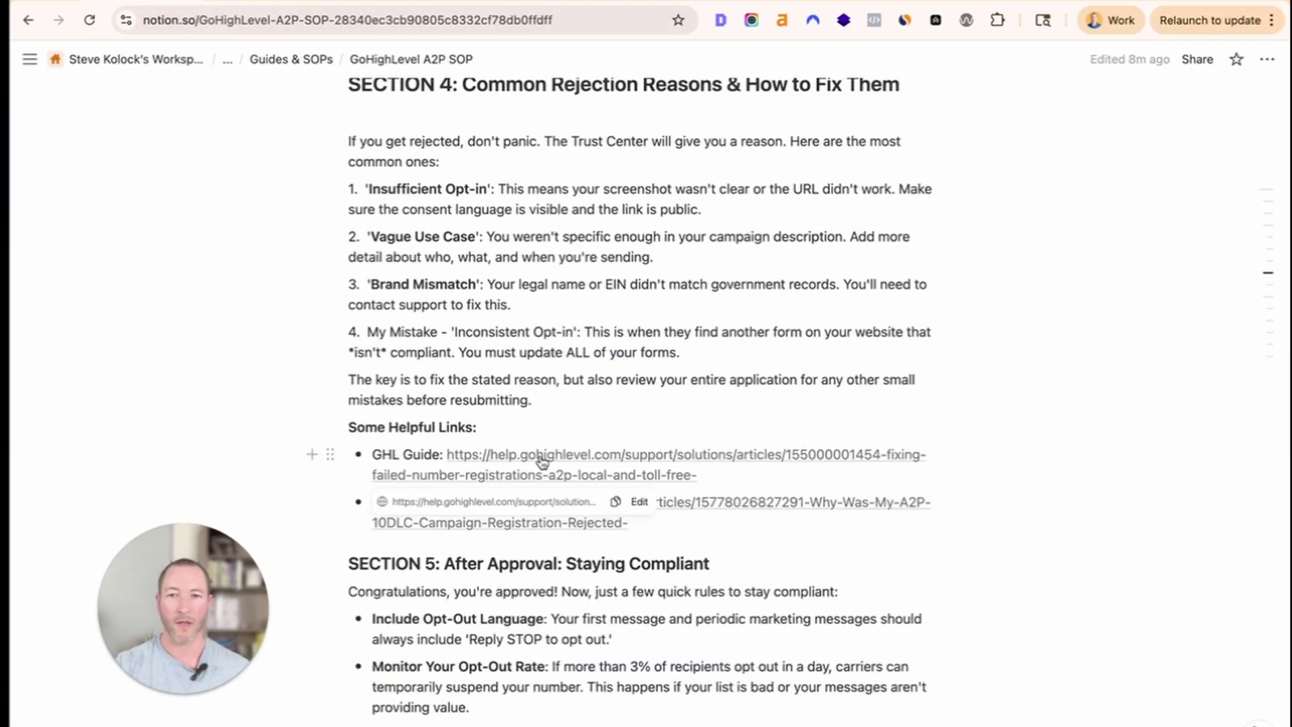
Click into the Inconsistent Opt-in reason, then switch to the CedarWeb Agency contact page.
{"action": "left_click", "coordinate": [603, 352]}
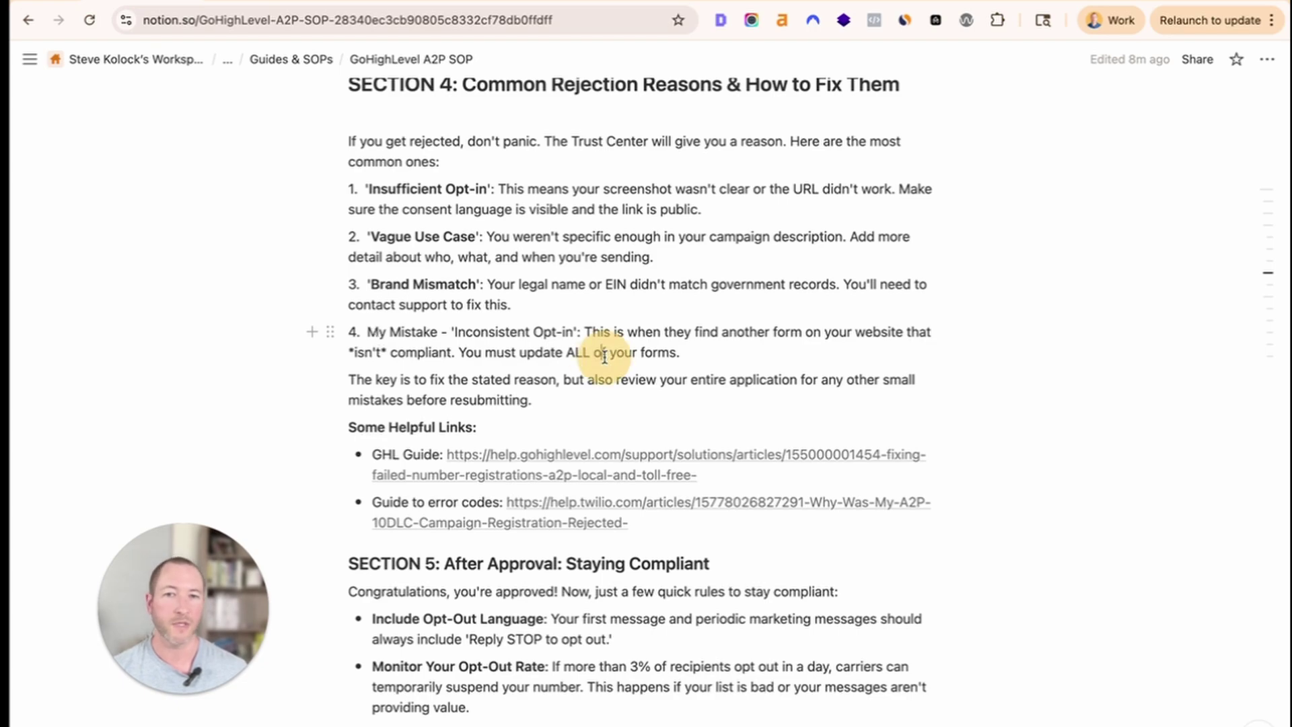
{"action": "left_click", "coordinate": [542, 3]}
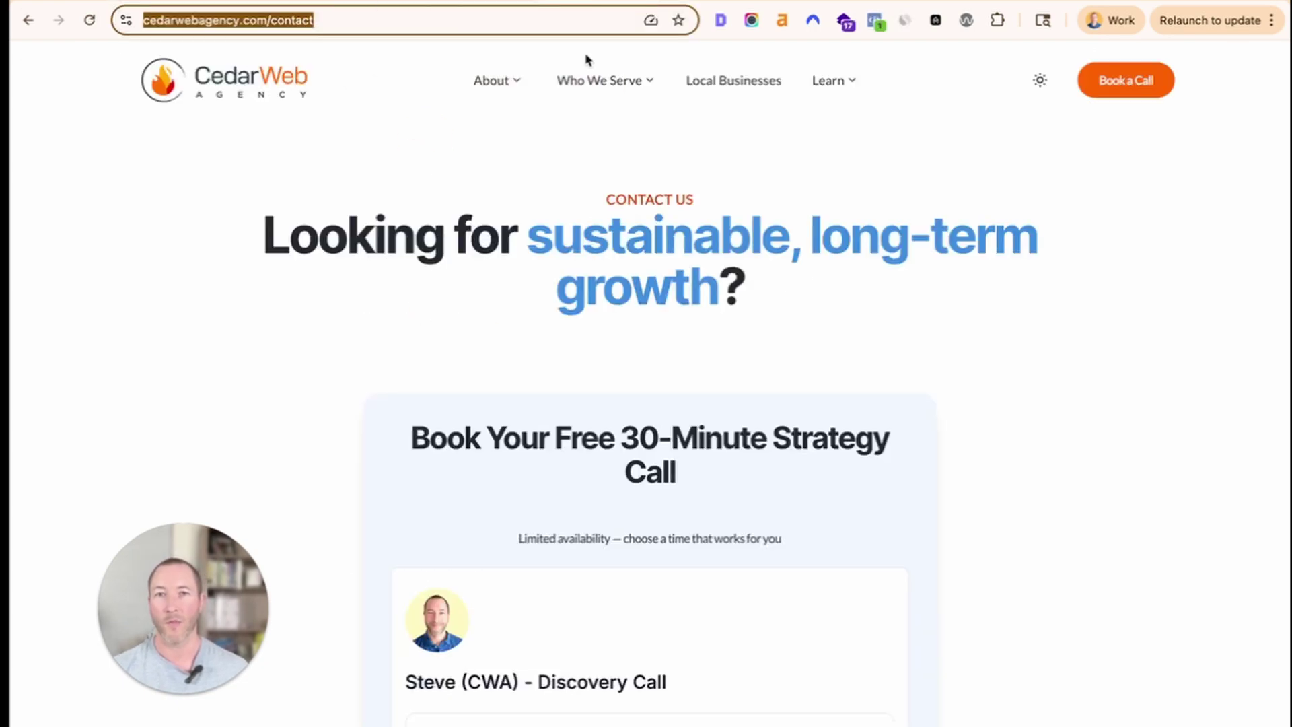
Open the Healthcare page from the Who We Serve menu and scroll to its form.
{"action": "mouse_move", "coordinate": [573, 92]}
{"action": "mouse_move", "coordinate": [579, 156]}
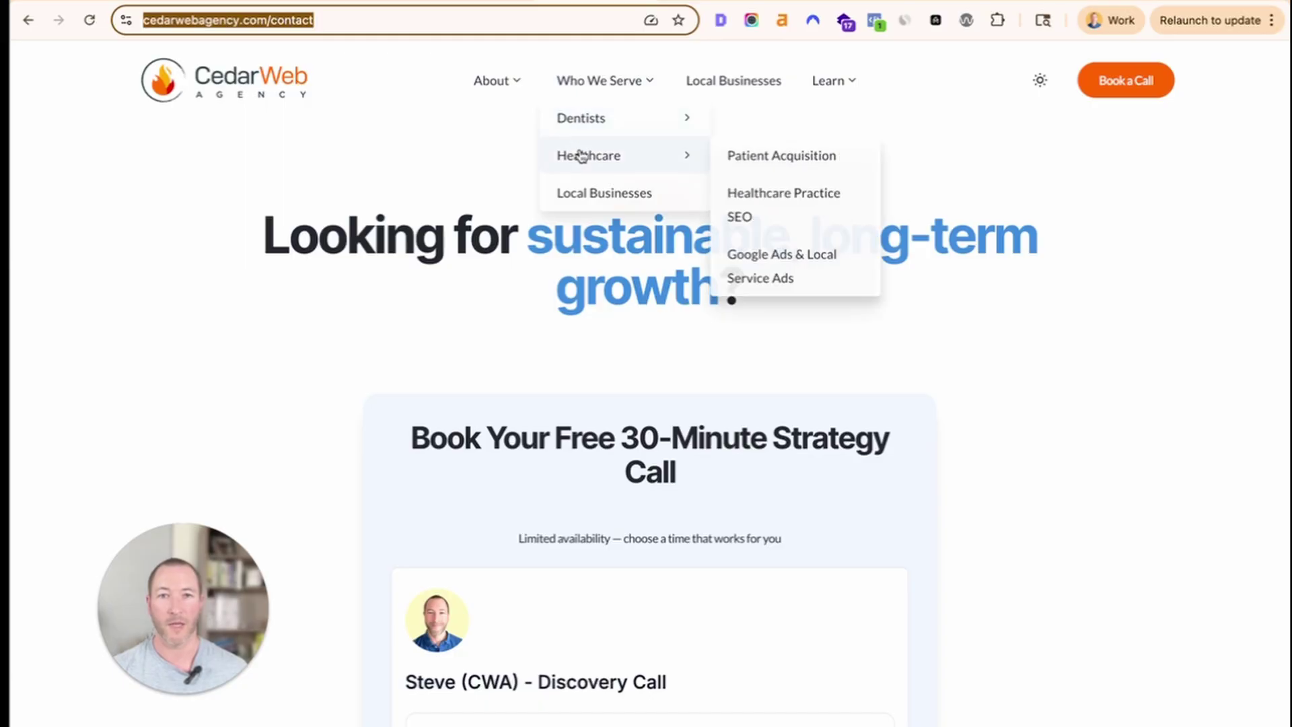
{"action": "left_click", "coordinate": [581, 155]}
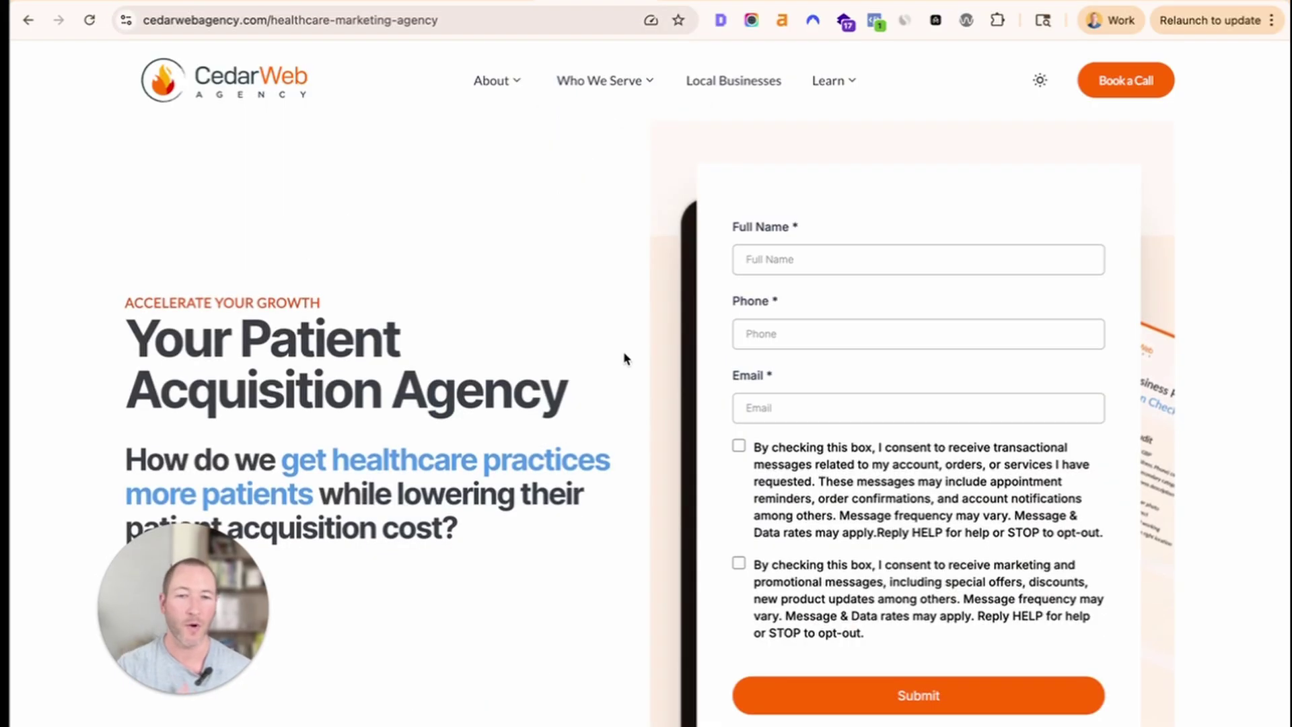
{"action": "scroll", "coordinate": [626, 358], "scroll_direction": "down", "scroll_amount": 2}
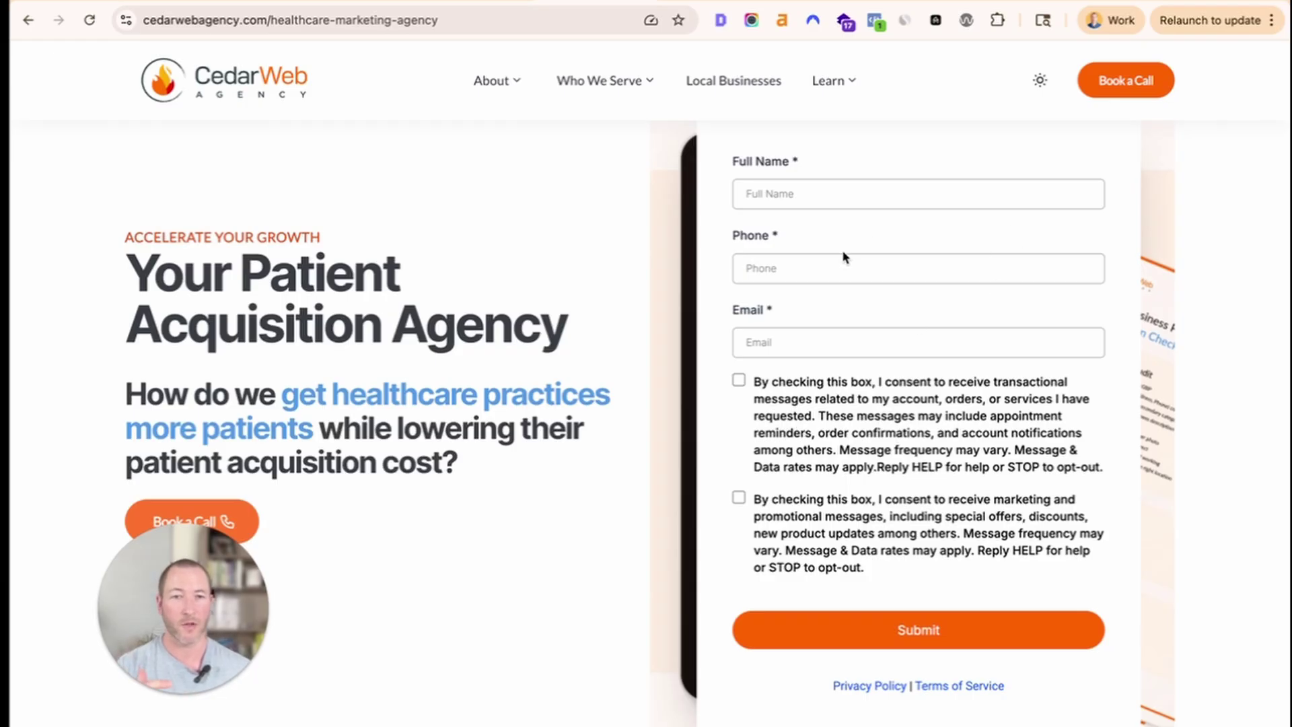
Highlight the form's SMS consent paragraphs and tick then untick the marketing consent checkbox.
{"action": "left_click_drag", "start_coordinate": [703, 394], "coordinate": [969, 577]}
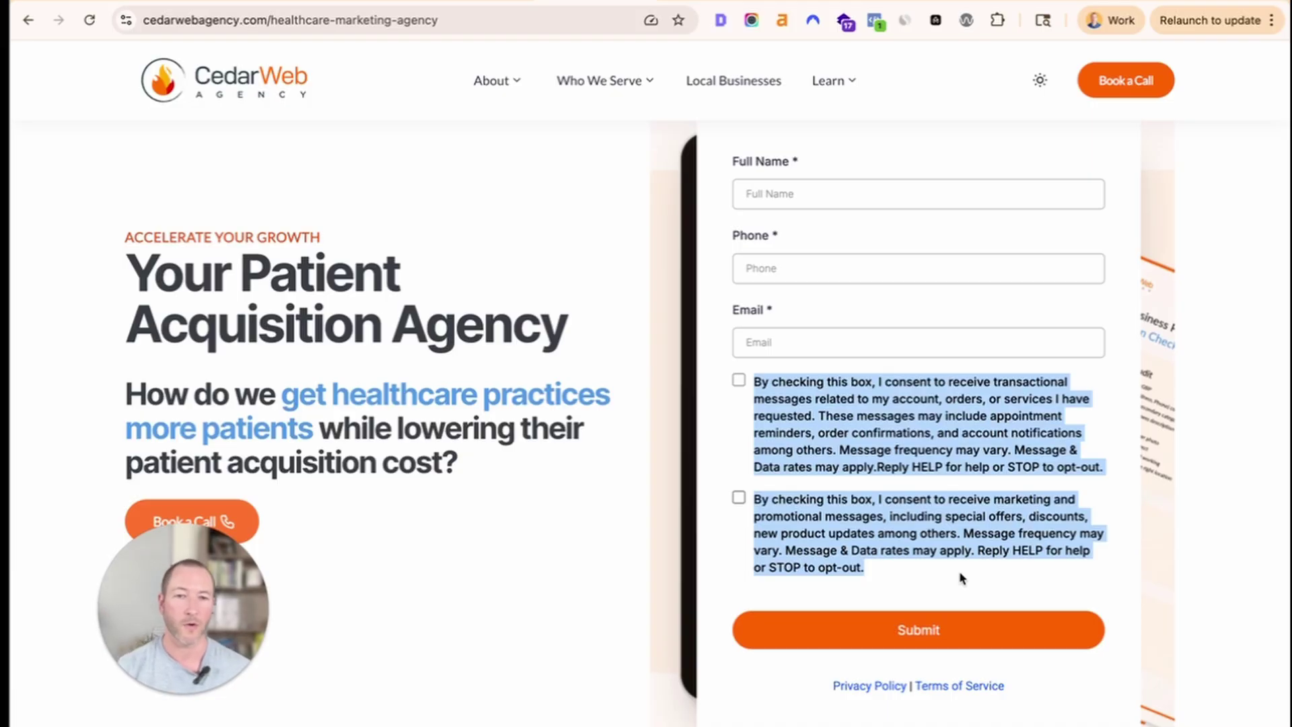
{"action": "left_click", "coordinate": [960, 573]}
{"action": "left_click", "coordinate": [826, 501]}
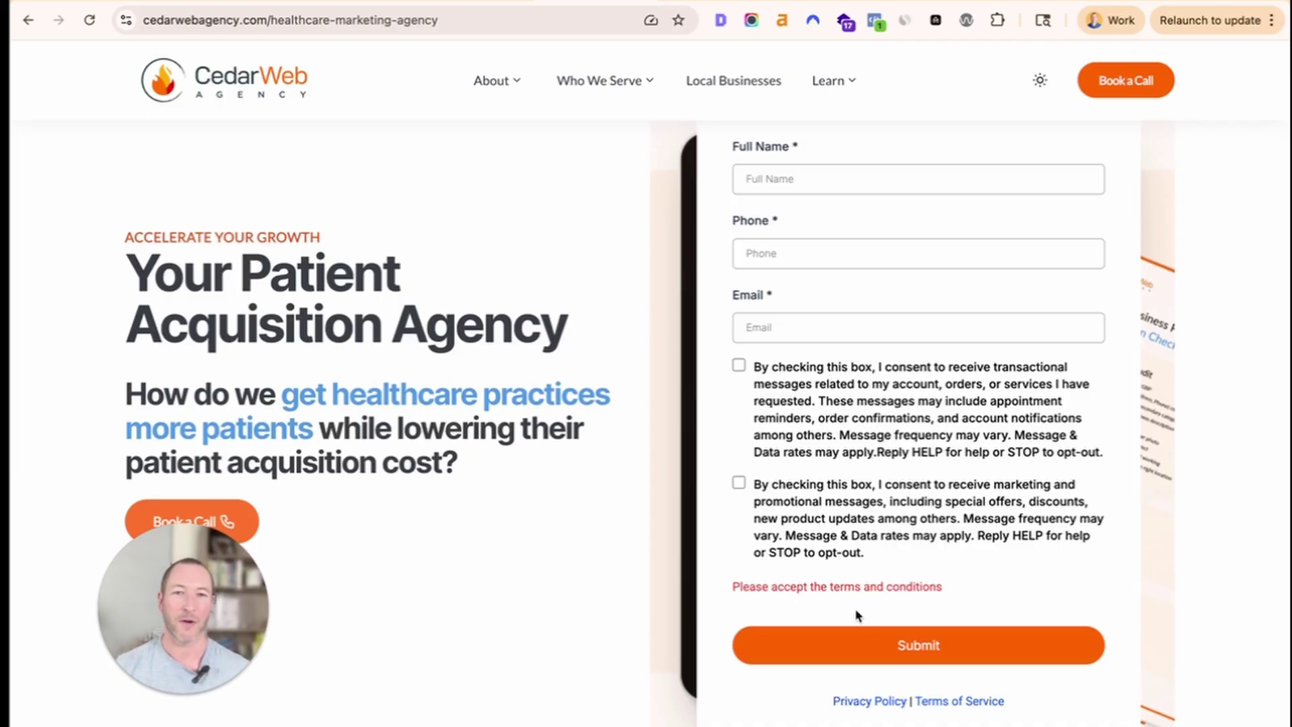
{"action": "scroll", "coordinate": [858, 616], "scroll_direction": "up", "scroll_amount": 2}
{"action": "scroll", "coordinate": [775, 483], "scroll_direction": "down", "scroll_amount": 5}
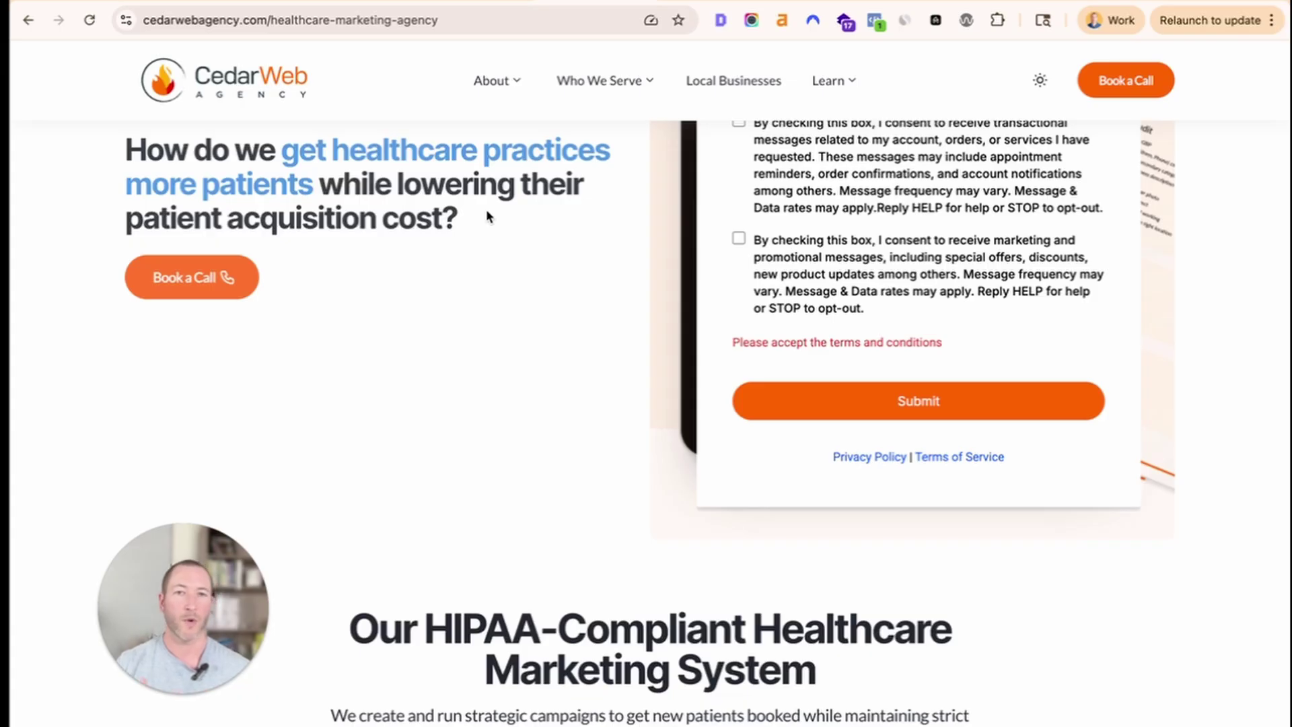
{"action": "left_click", "coordinate": [449, 2]}
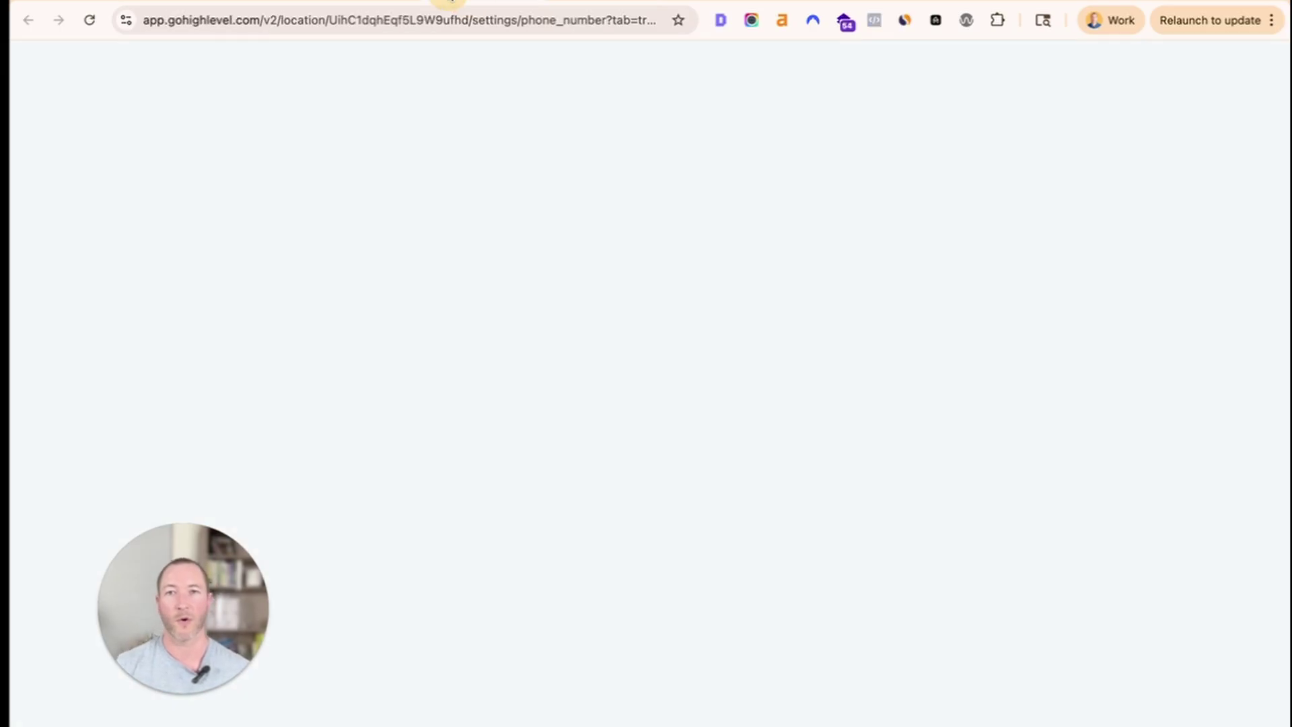
Go back to the Notion SOP and scroll to Section 5, After Approval: Staying Compliant.
{"action": "left_click", "coordinate": [140, 2]}
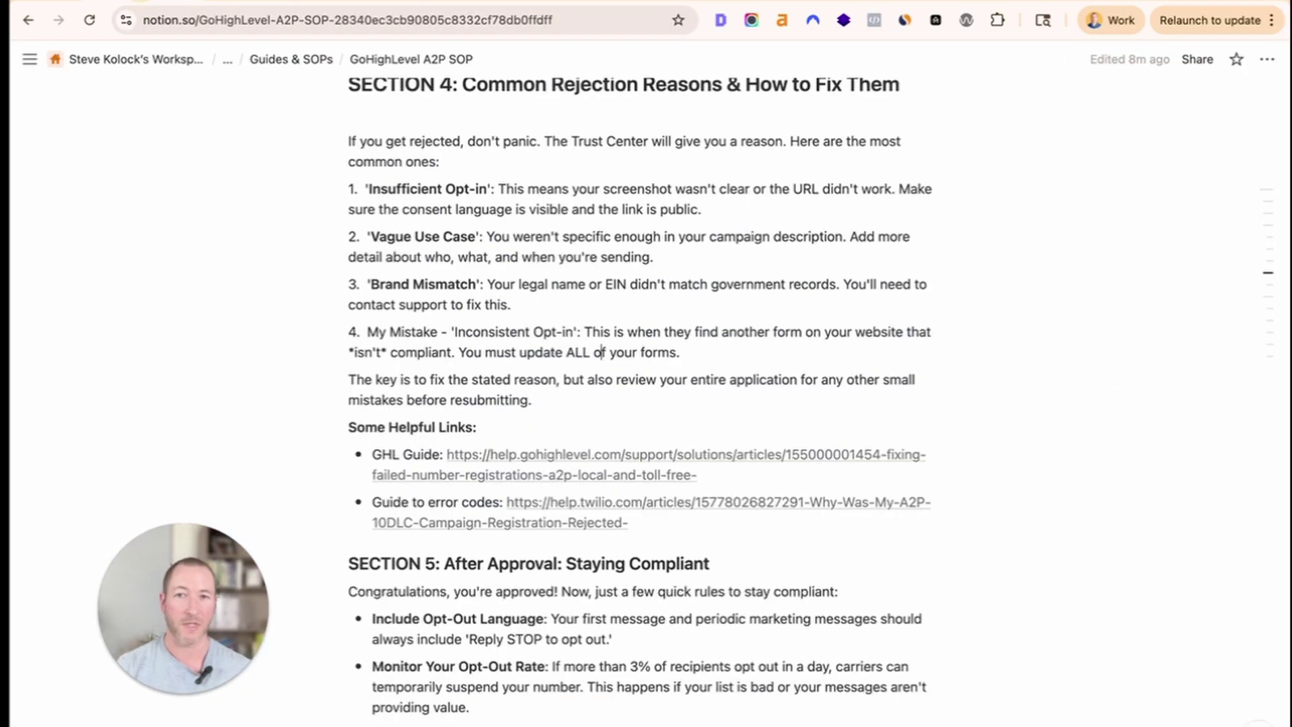
{"action": "scroll", "coordinate": [487, 429], "scroll_direction": "down", "scroll_amount": 4}
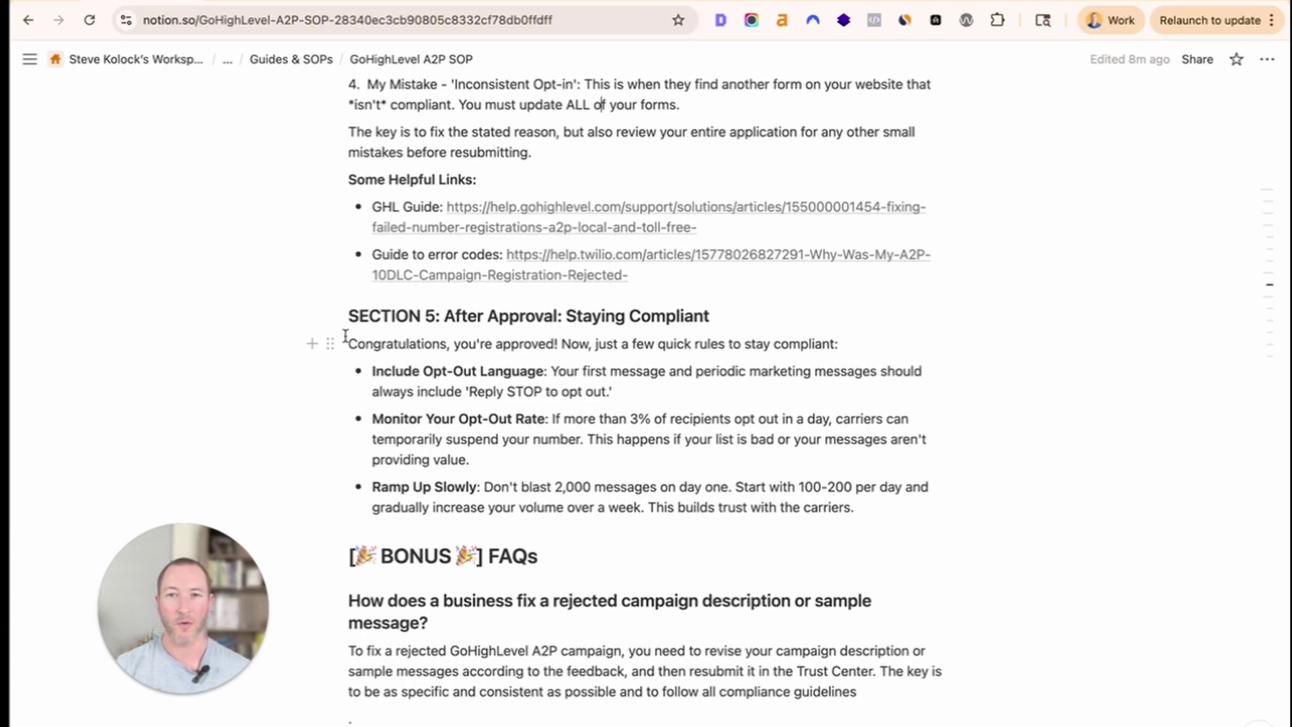
{"action": "left_click", "coordinate": [461, 344]}
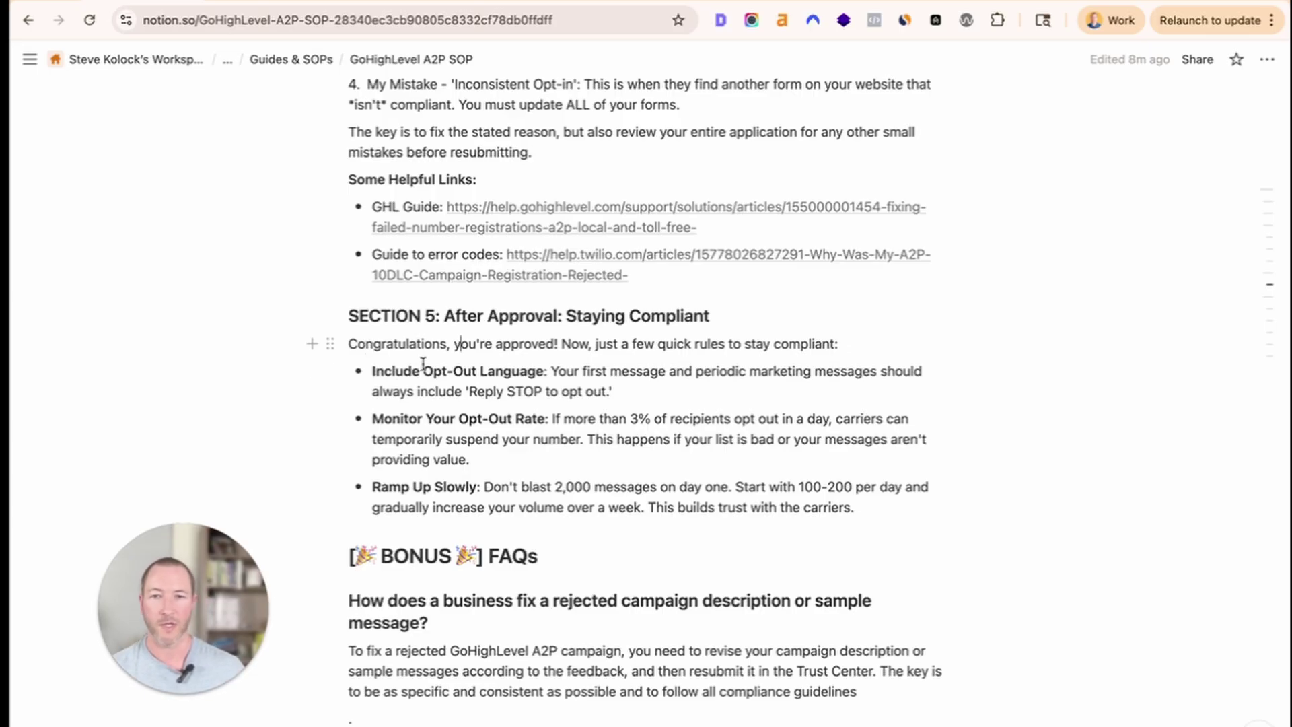
{"action": "left_click", "coordinate": [564, 493]}
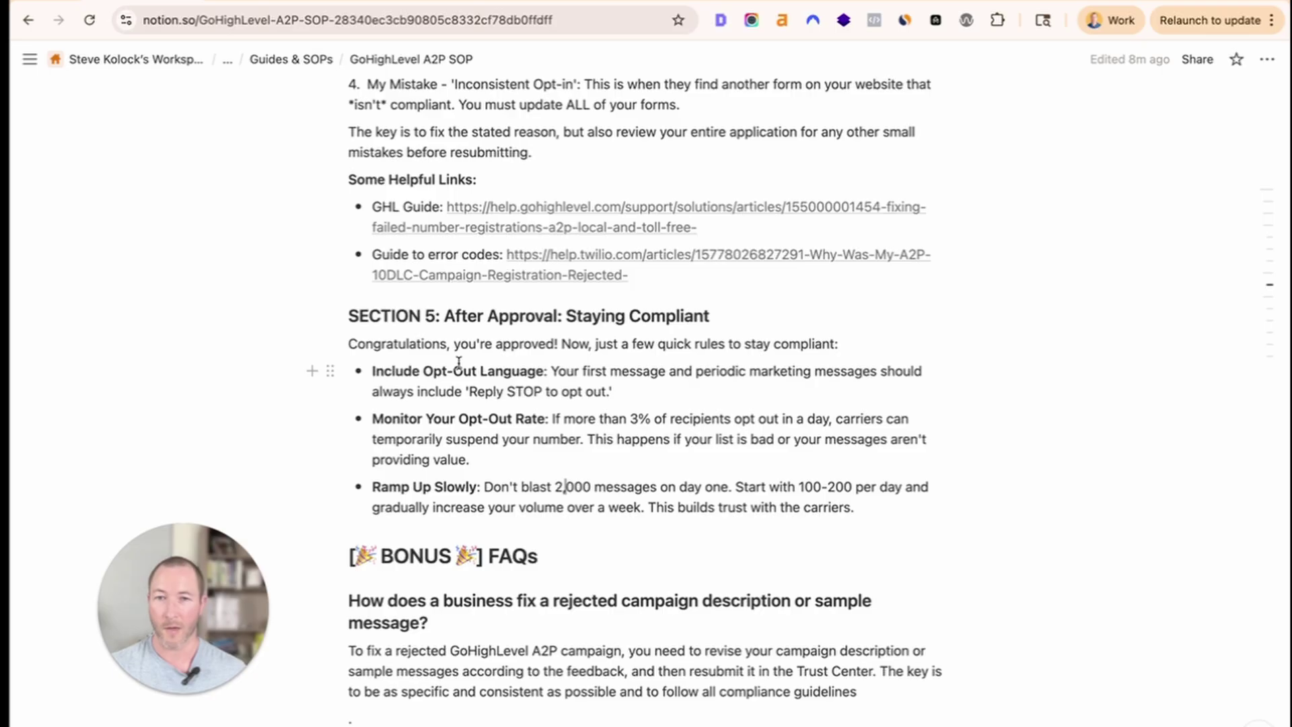
{"action": "left_click_drag", "start_coordinate": [651, 394], "coordinate": [548, 371]}
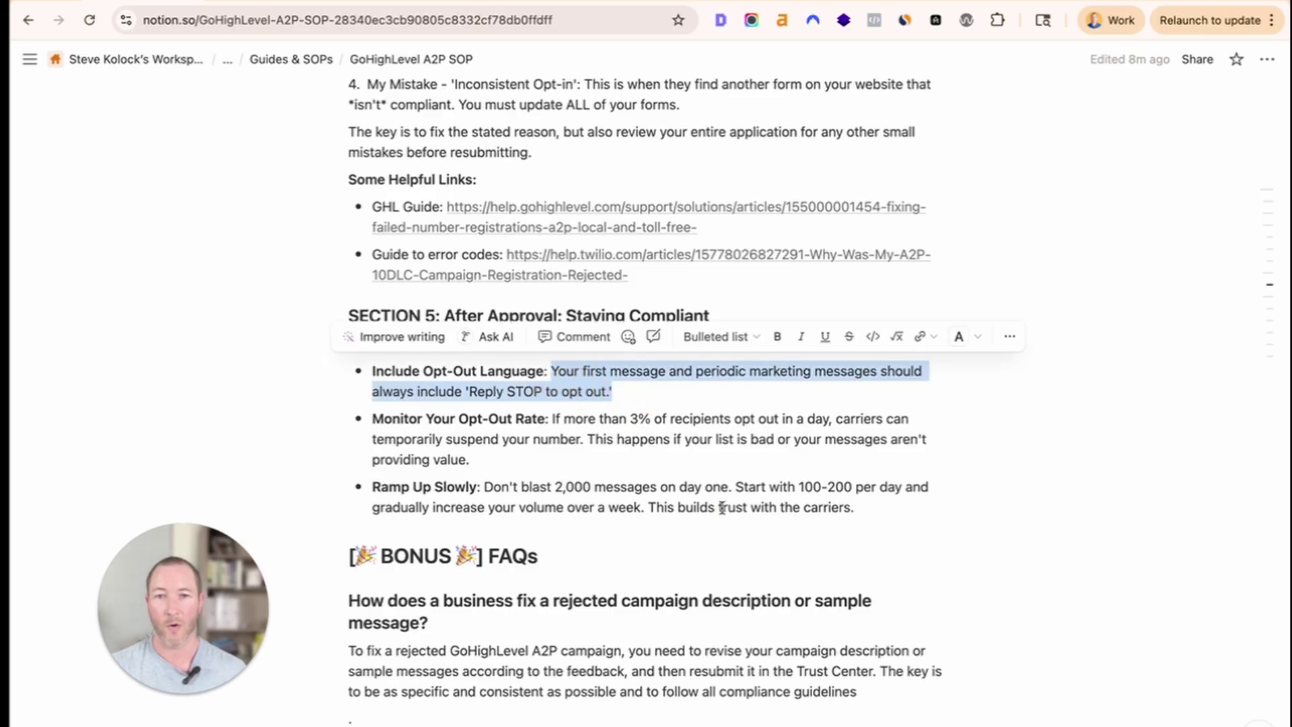
{"action": "left_click_drag", "start_coordinate": [463, 392], "coordinate": [636, 394]}
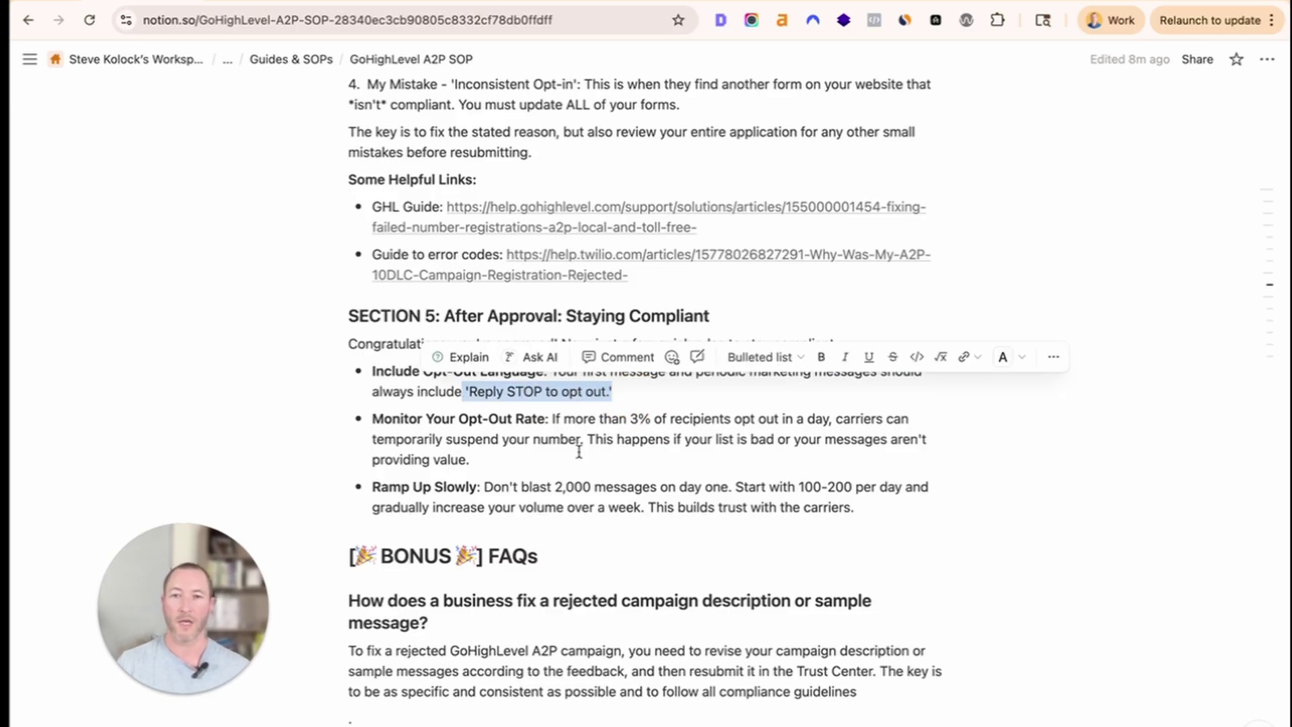
{"action": "left_click_drag", "start_coordinate": [559, 457], "coordinate": [552, 421]}
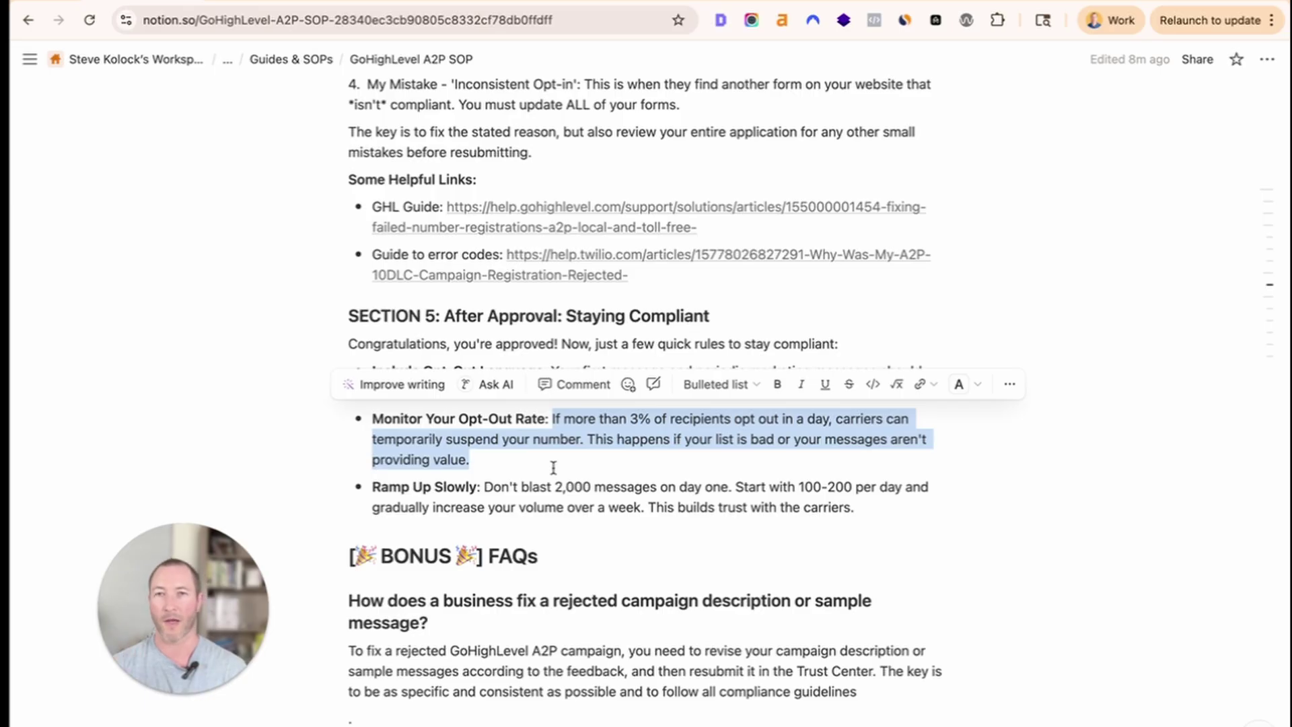
{"action": "left_click_drag", "start_coordinate": [484, 486], "coordinate": [865, 507]}
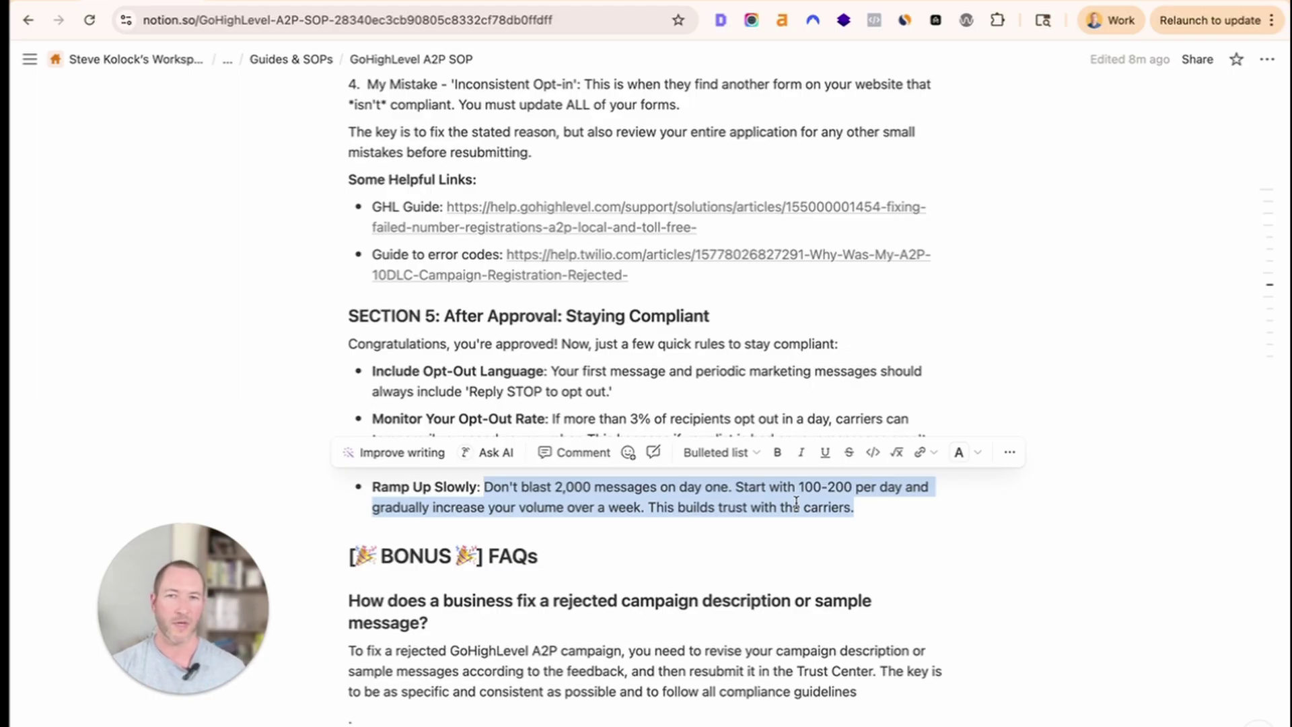
Scroll through the BONUS FAQs down to the final 'Who needs to register for A2P/10DLC?' answer.
{"action": "scroll", "coordinate": [796, 502], "scroll_direction": "down", "scroll_amount": 4}
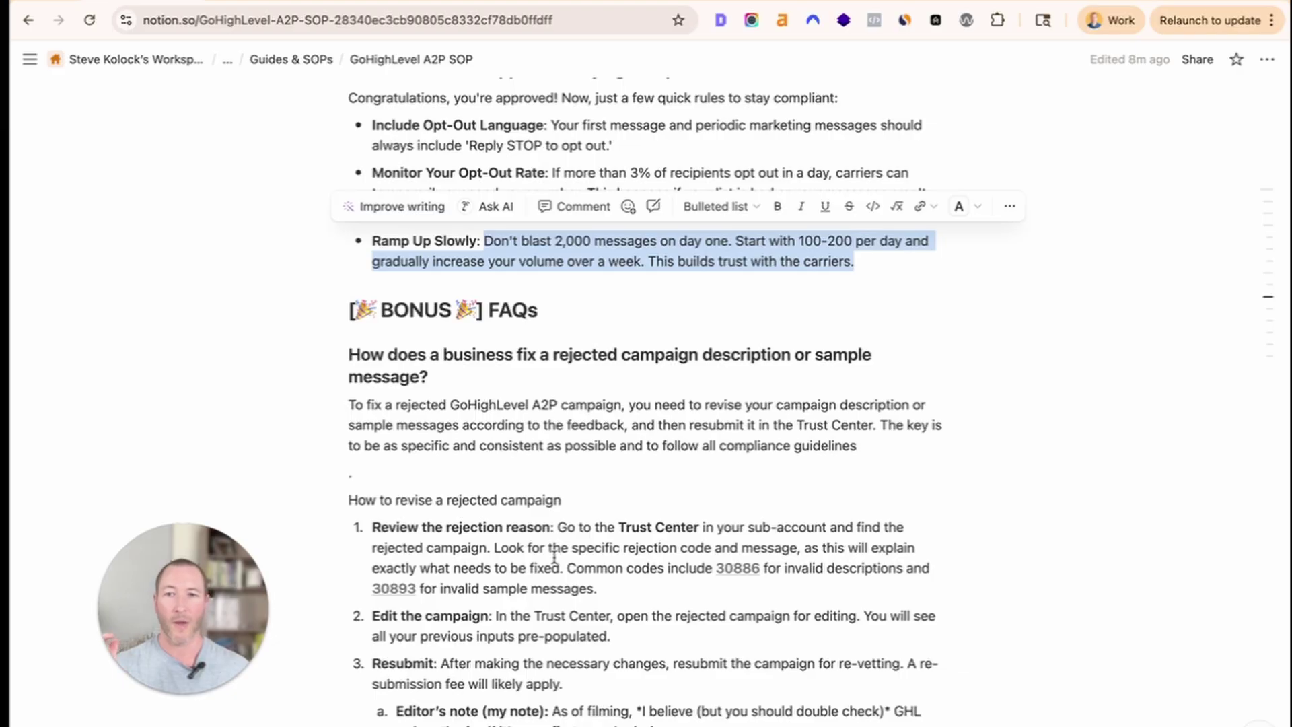
{"action": "scroll", "coordinate": [553, 556], "scroll_direction": "down", "scroll_amount": 4}
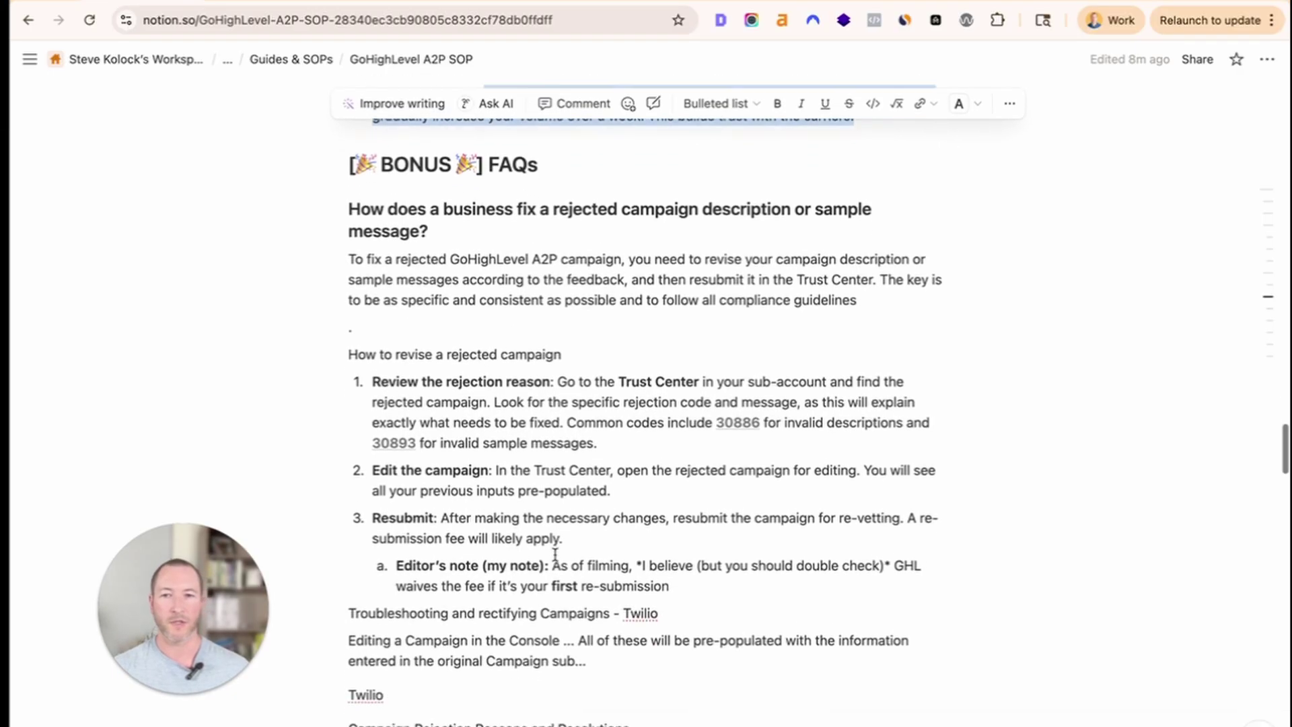
{"action": "scroll", "coordinate": [555, 553], "scroll_direction": "down", "scroll_amount": 8}
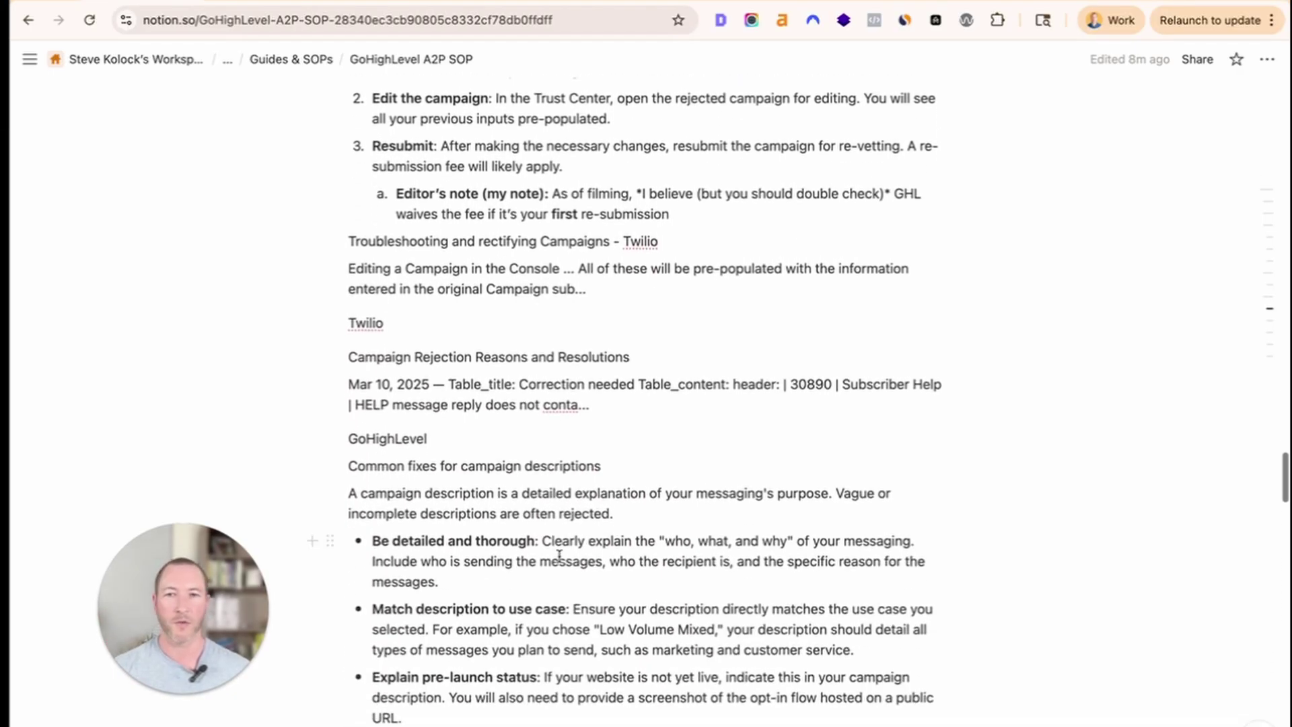
{"action": "scroll", "coordinate": [559, 556], "scroll_direction": "down", "scroll_amount": 4}
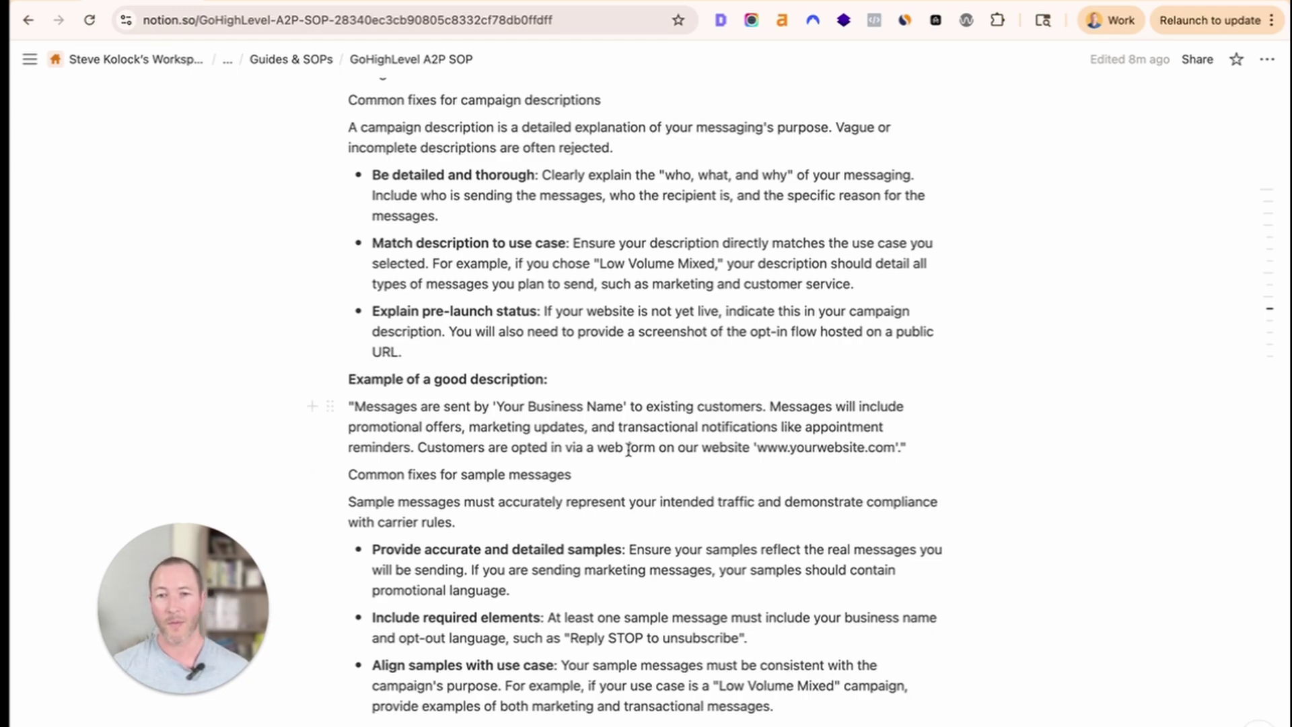
{"action": "scroll", "coordinate": [558, 554], "scroll_direction": "down", "scroll_amount": 14}
{"action": "scroll", "coordinate": [631, 456], "scroll_direction": "down", "scroll_amount": 10}
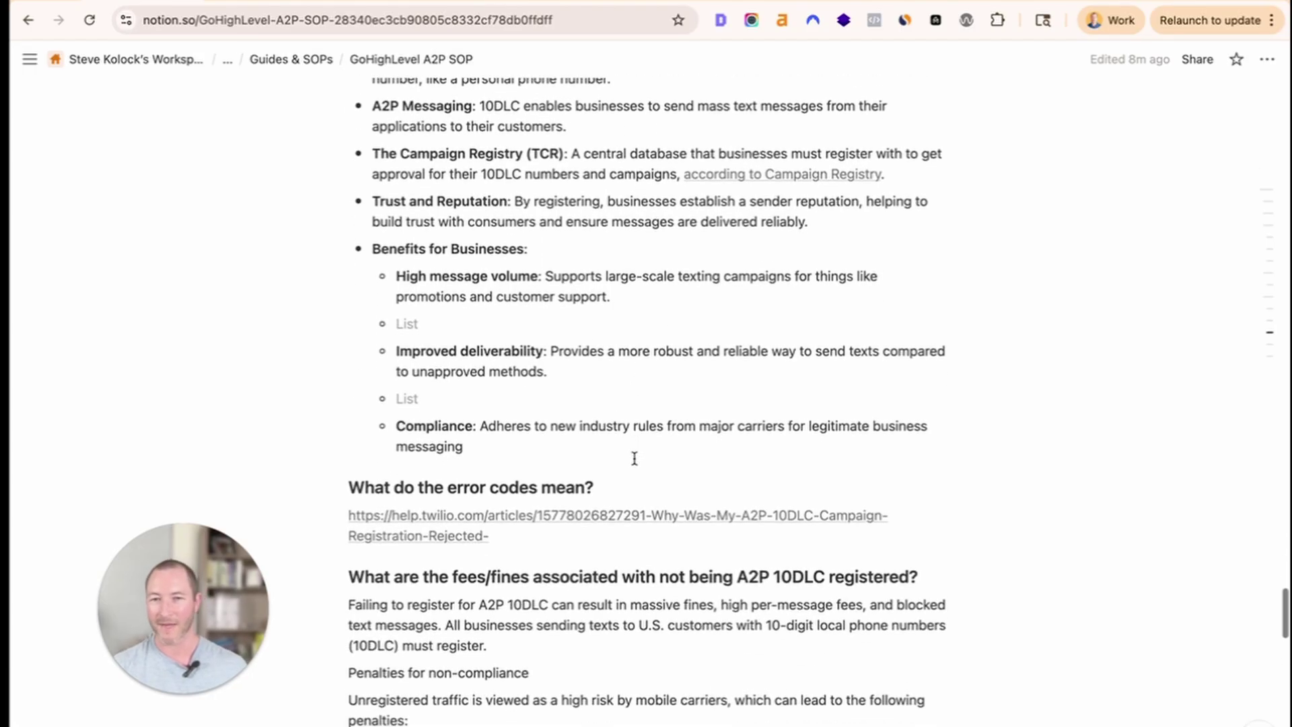
{"action": "scroll", "coordinate": [634, 458], "scroll_direction": "down", "scroll_amount": 14}
{"action": "scroll", "coordinate": [633, 491], "scroll_direction": "down", "scroll_amount": 1}
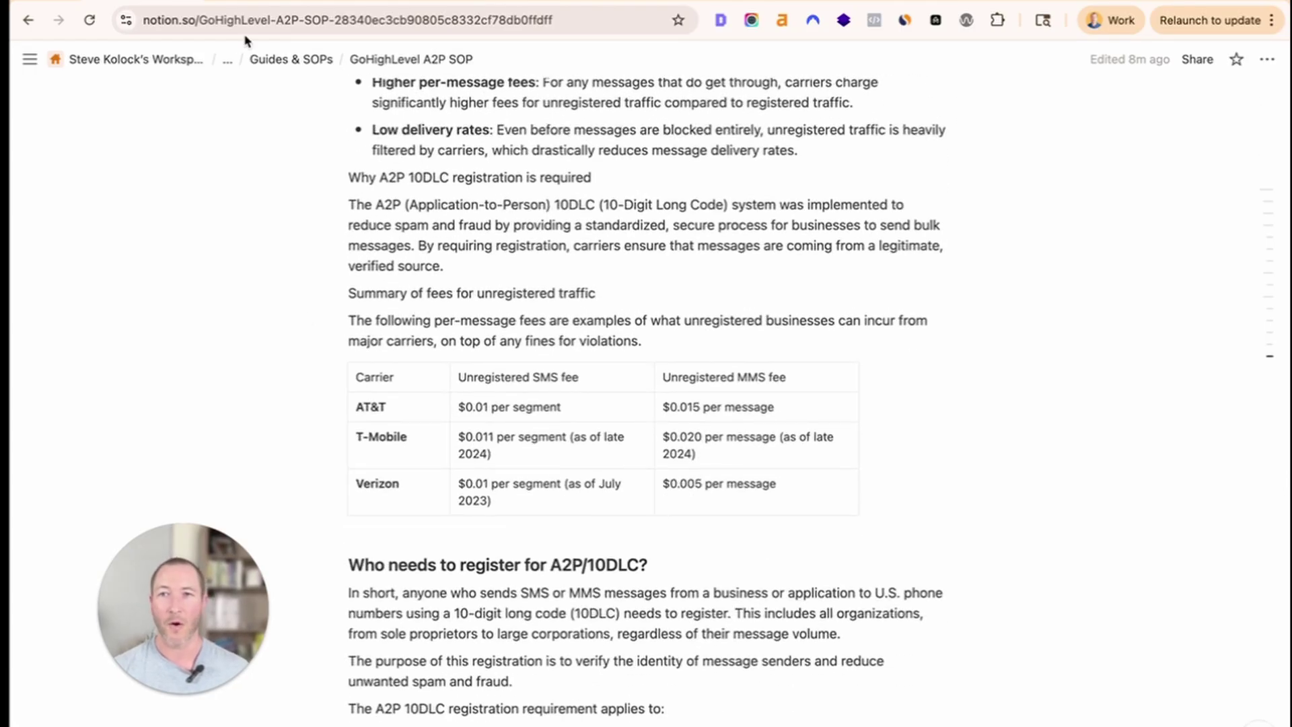
{"action": "scroll", "coordinate": [516, 283], "scroll_direction": "down", "scroll_amount": 11}
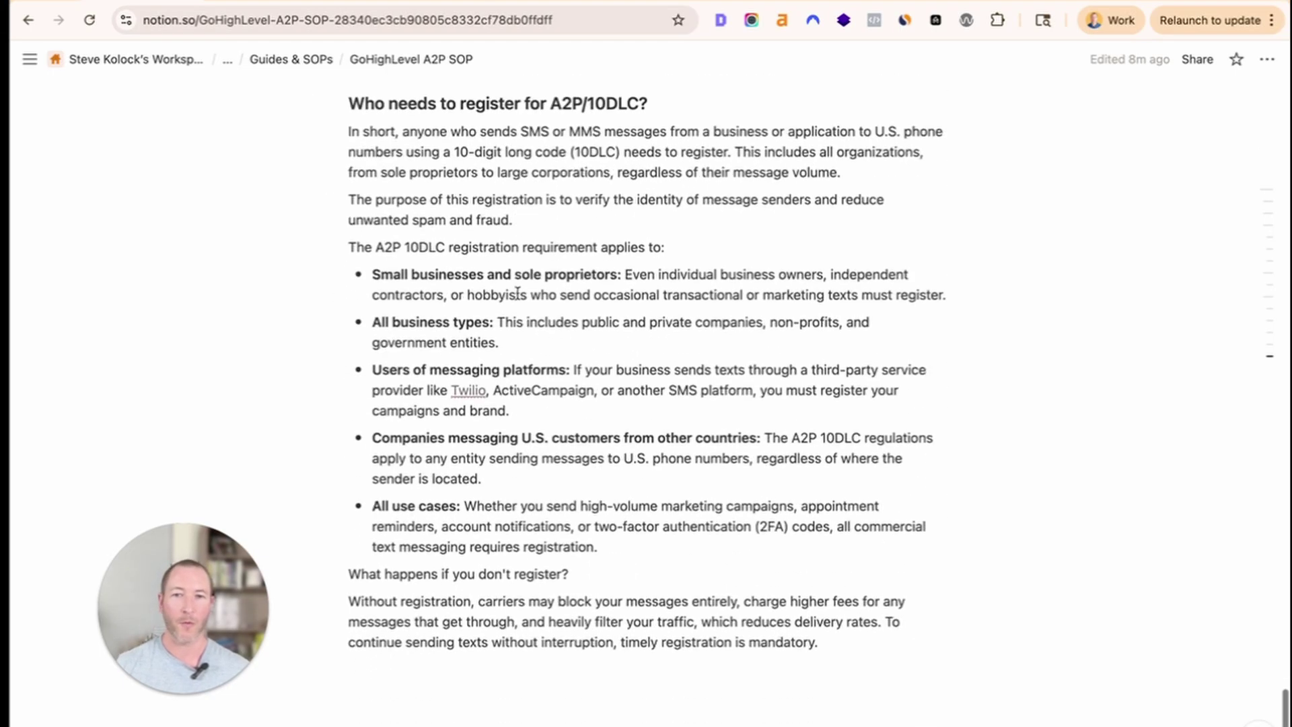